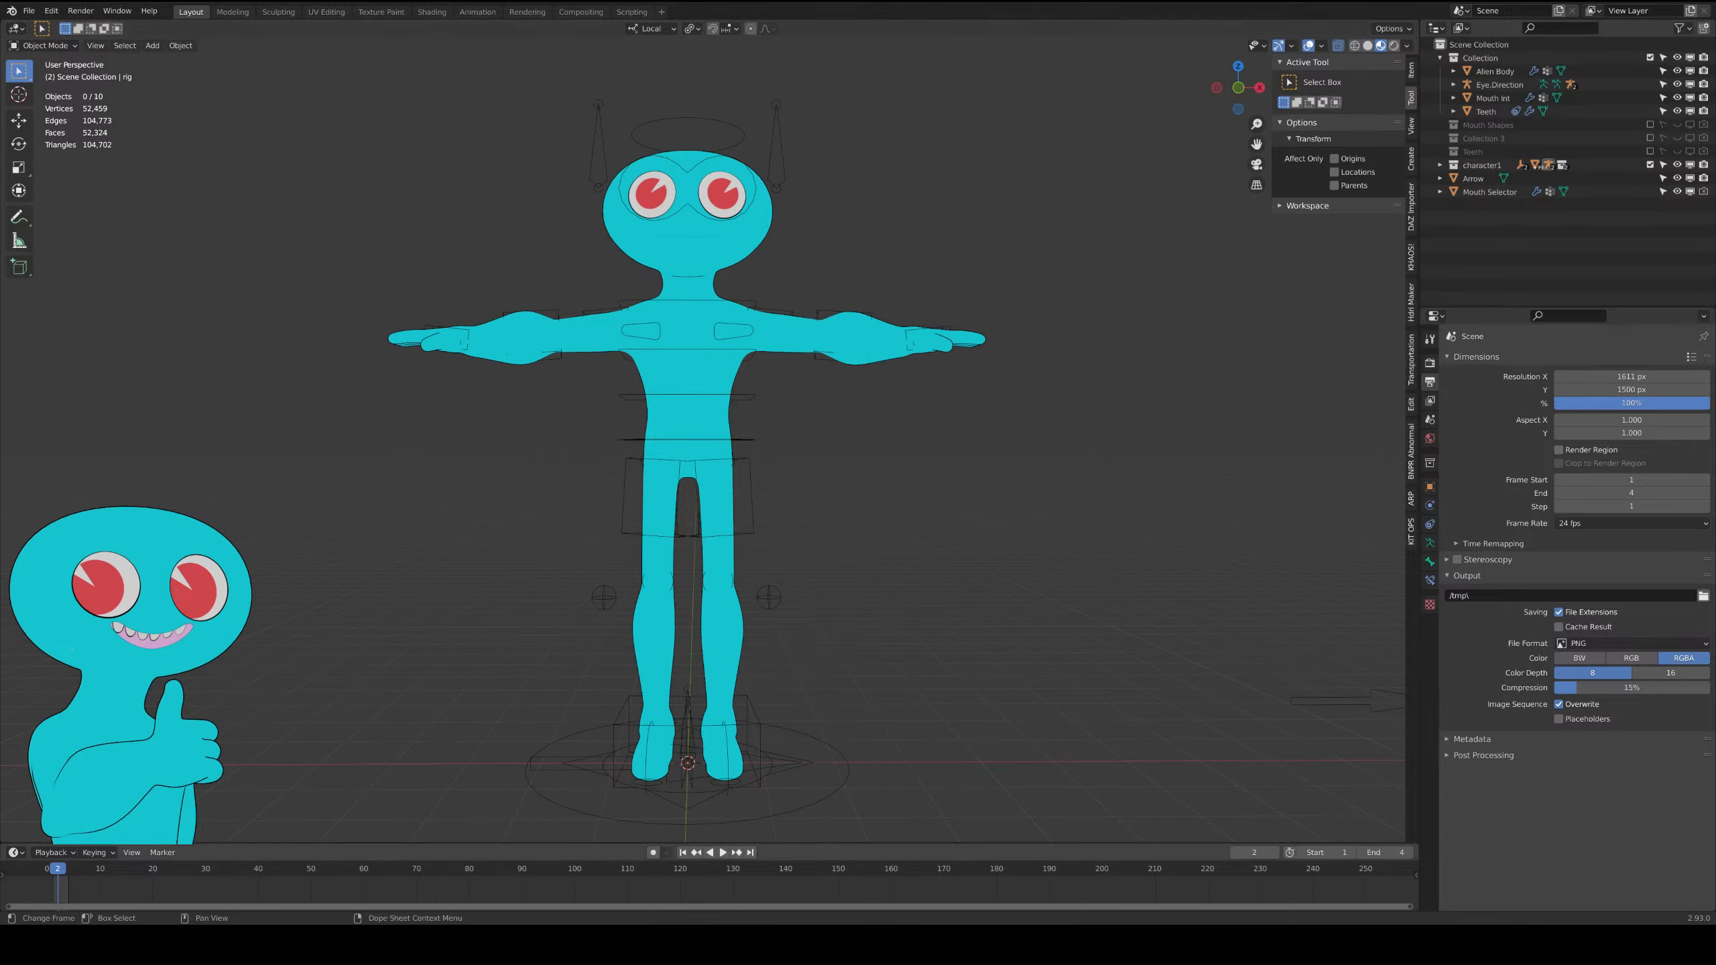
Set the timeline's end frame to 50, and play the animation, stopping at frame 20.
click(1399, 855)
text(50)
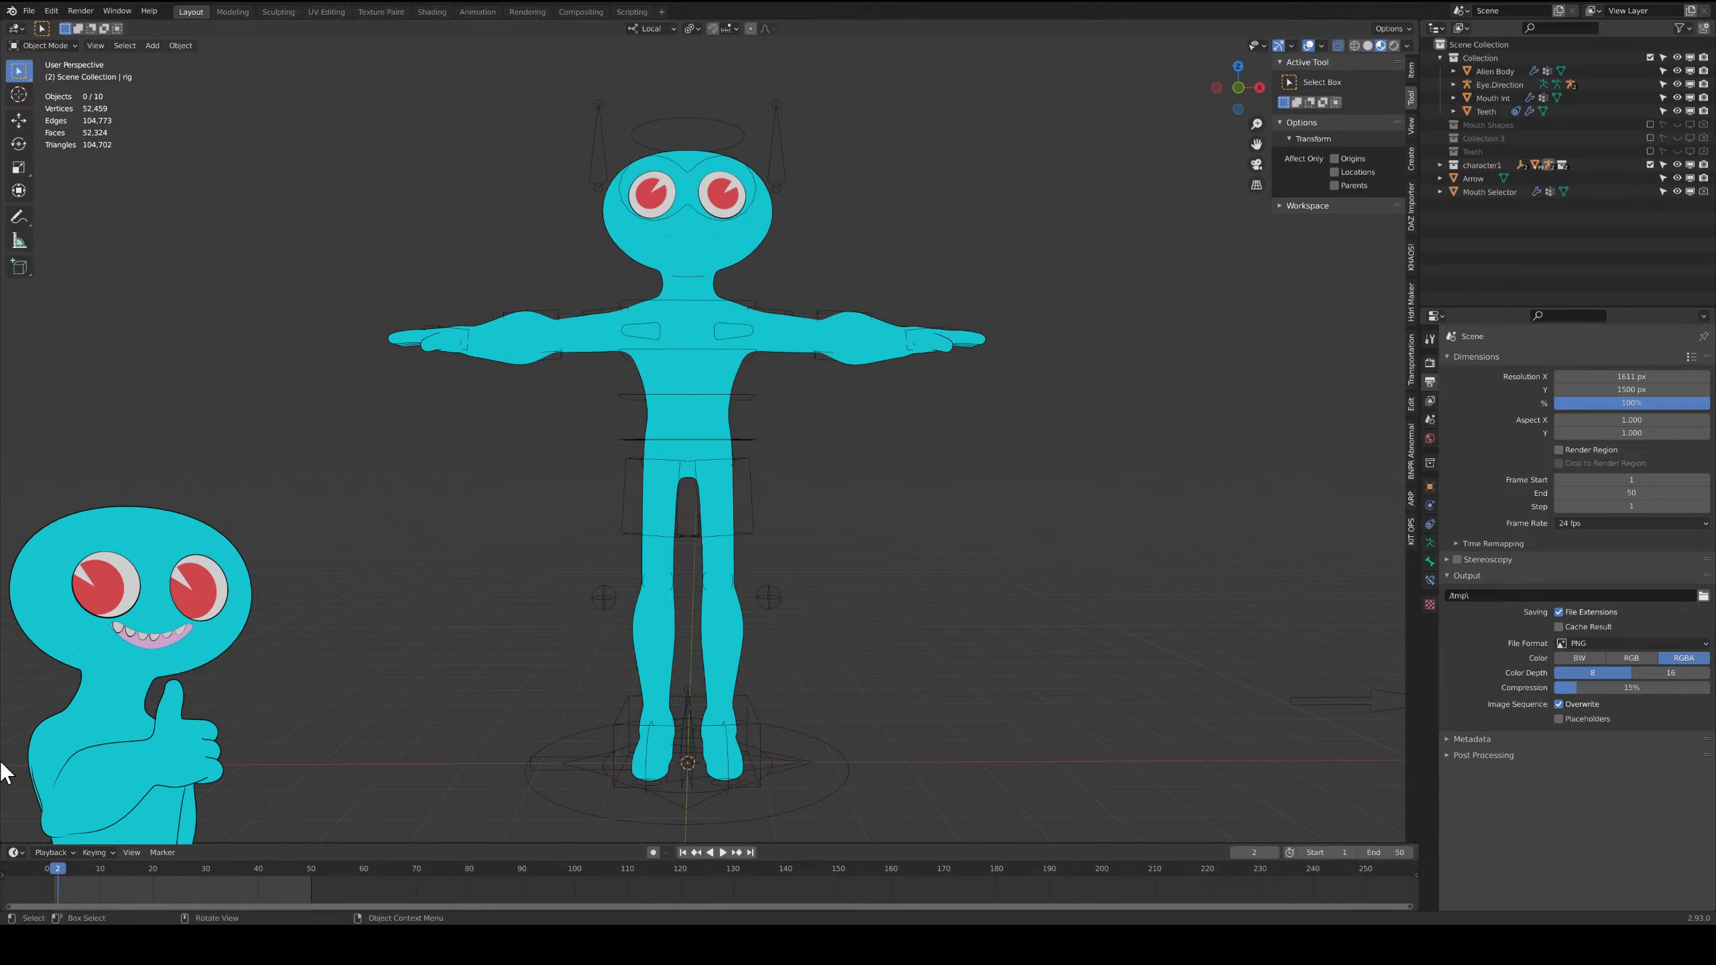
key(Return)
key(space)
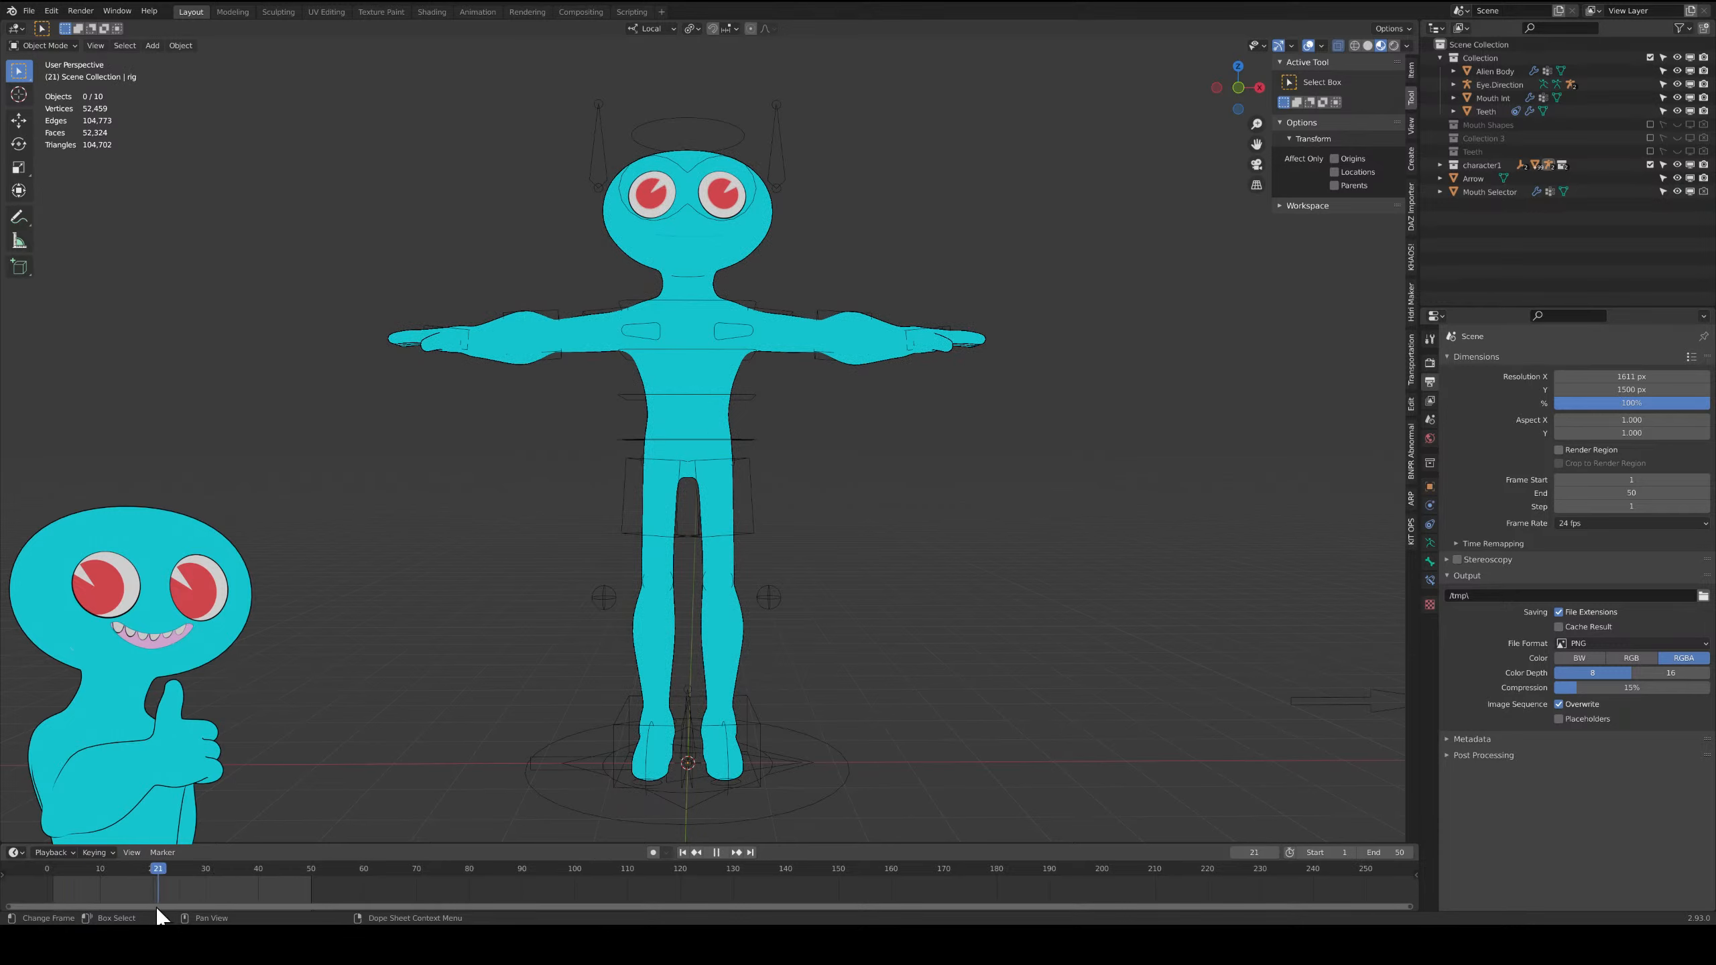
key(space)
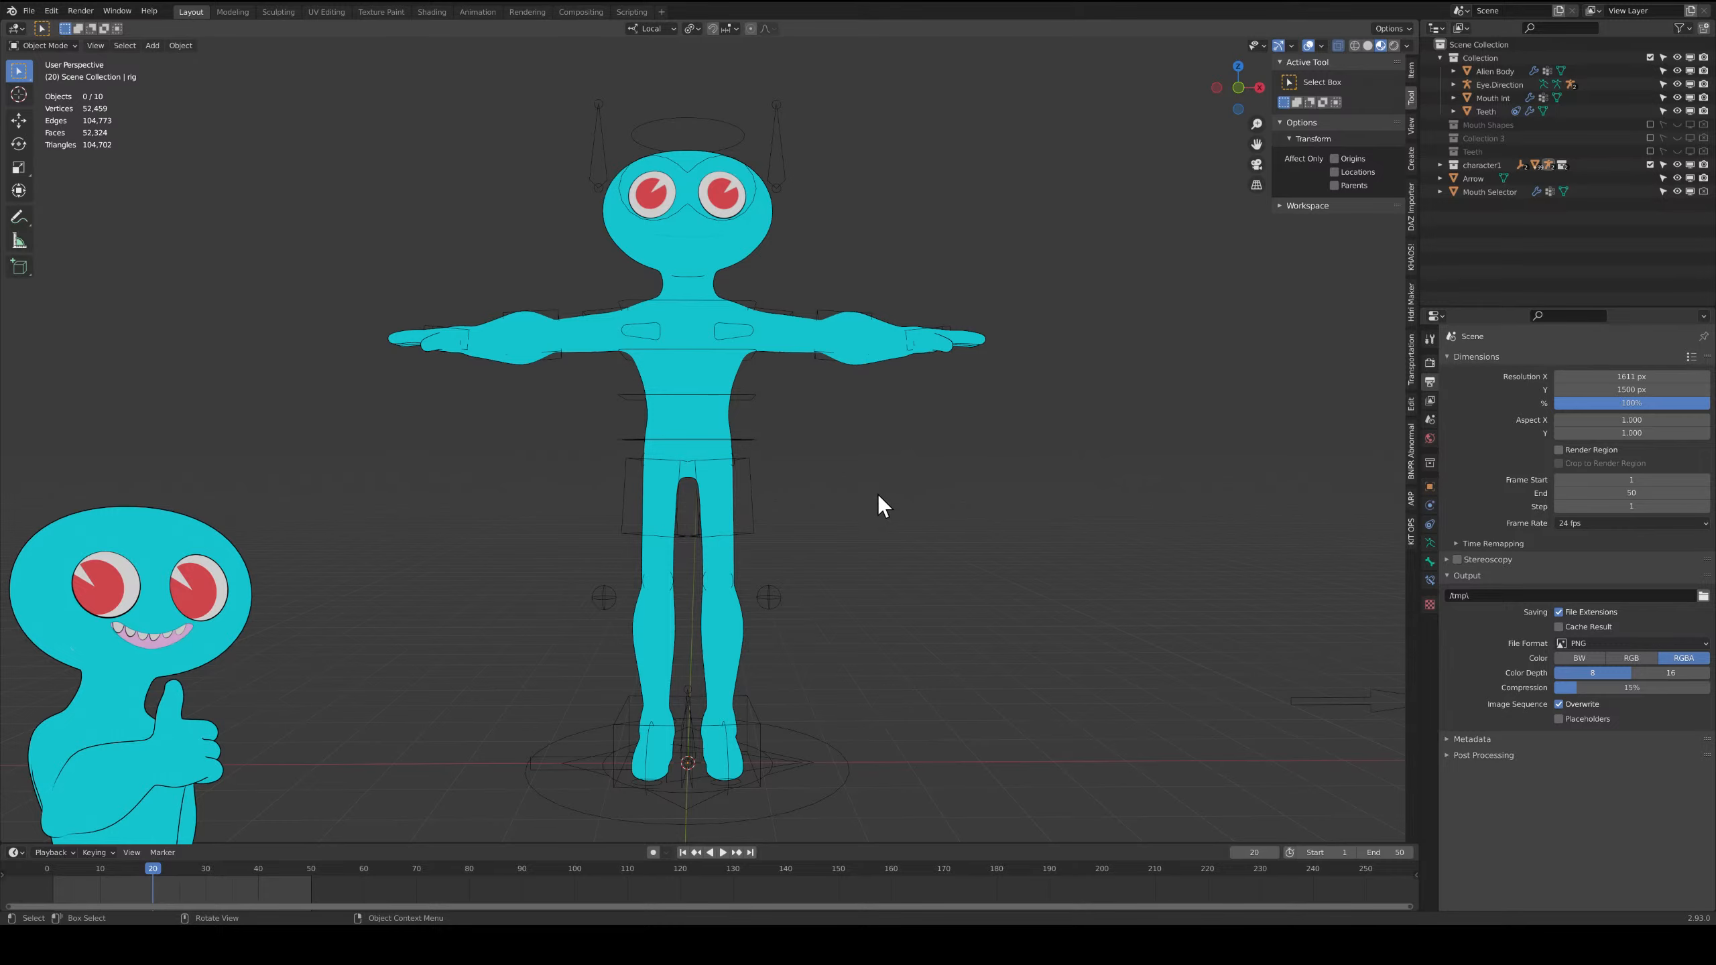
Put the character rig in Pose Mode and select the arrow bone beside the mouth shape tiles.
shift+middle_drag(894, 464, 718, 416)
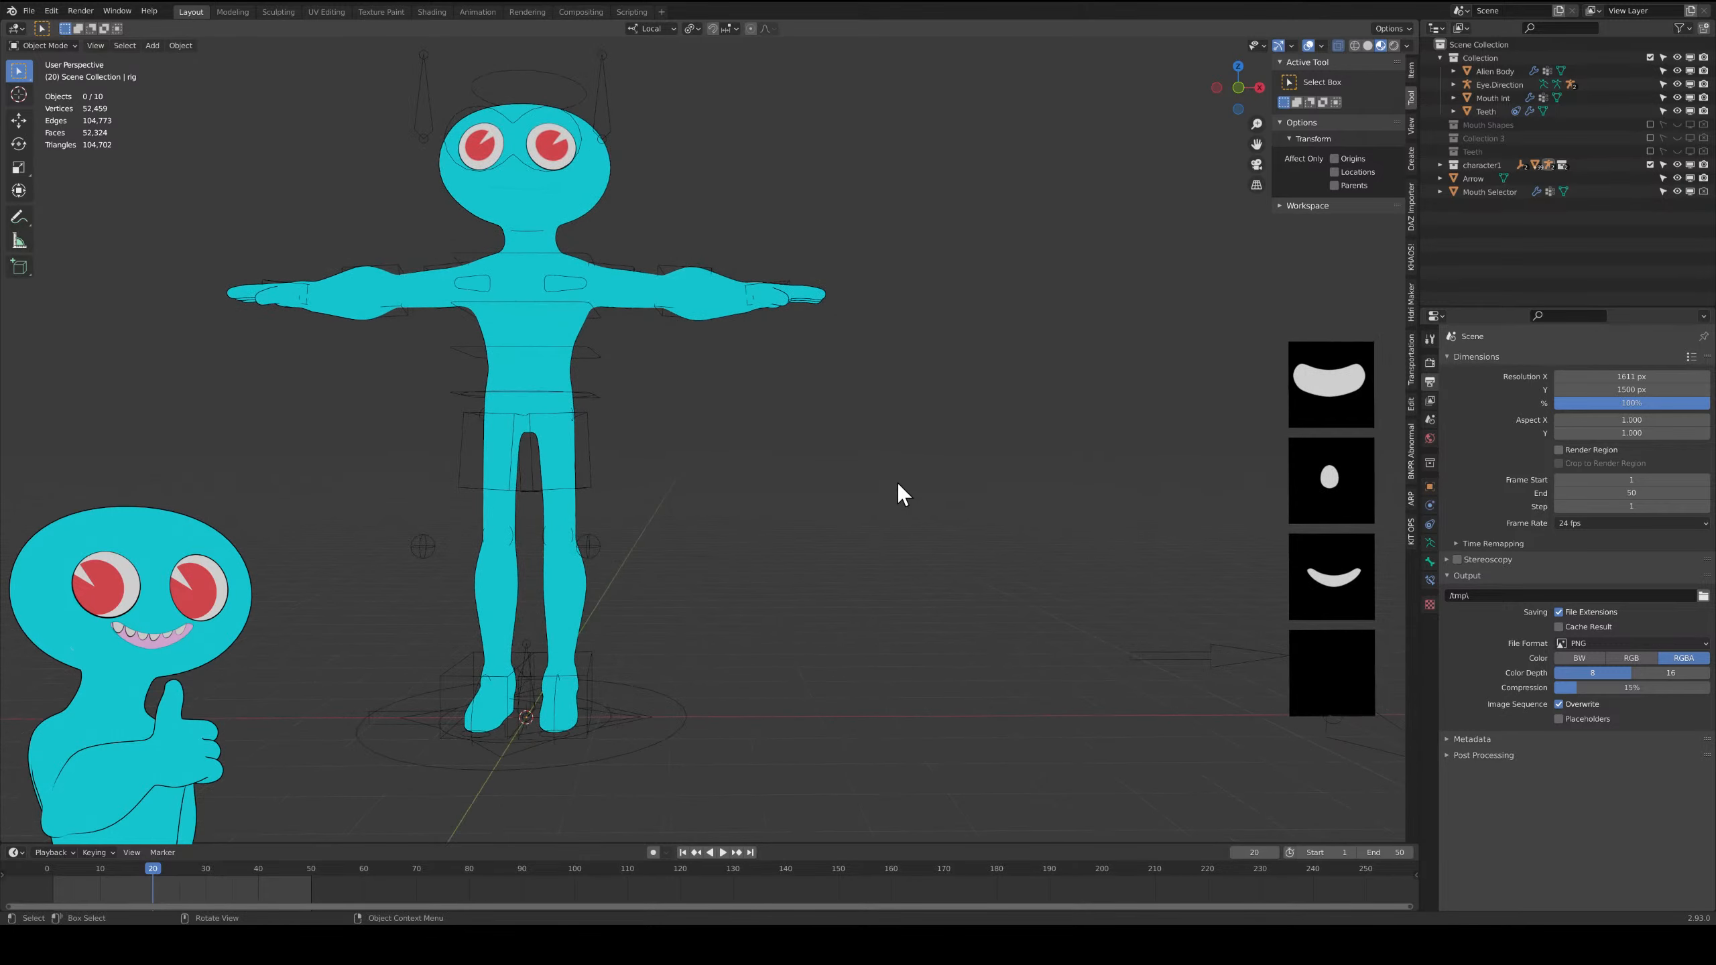
scroll(897, 482, down, 3)
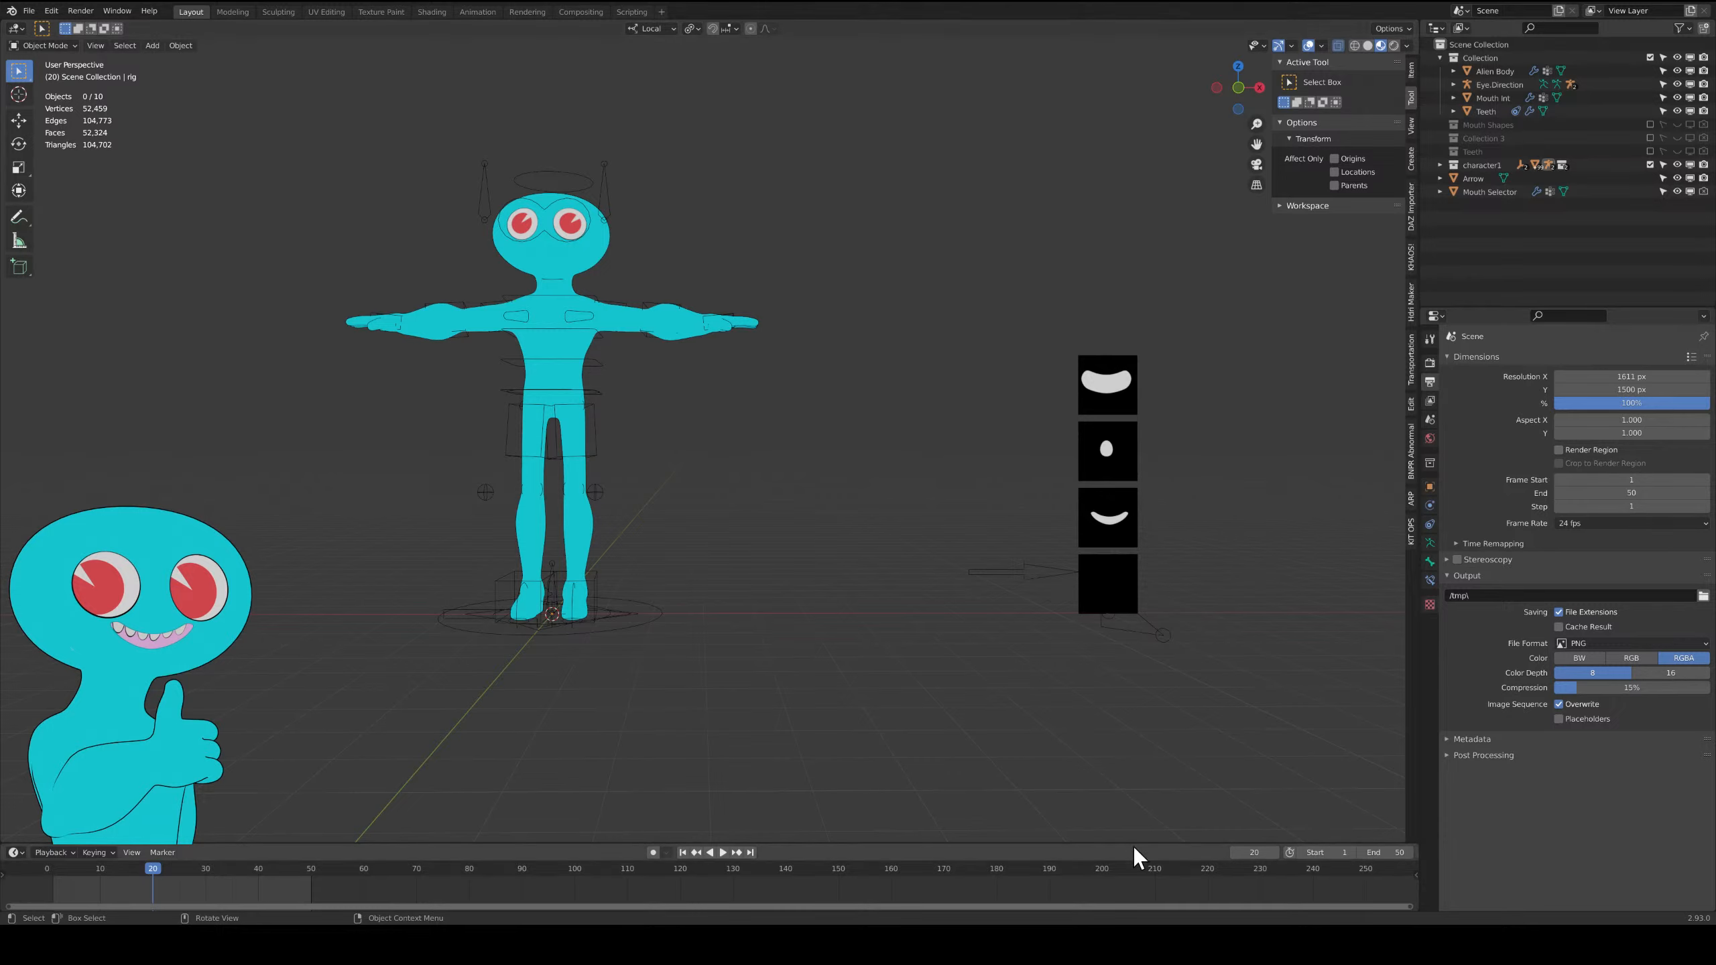
middle_drag(1103, 610, 1075, 658)
click(1054, 581)
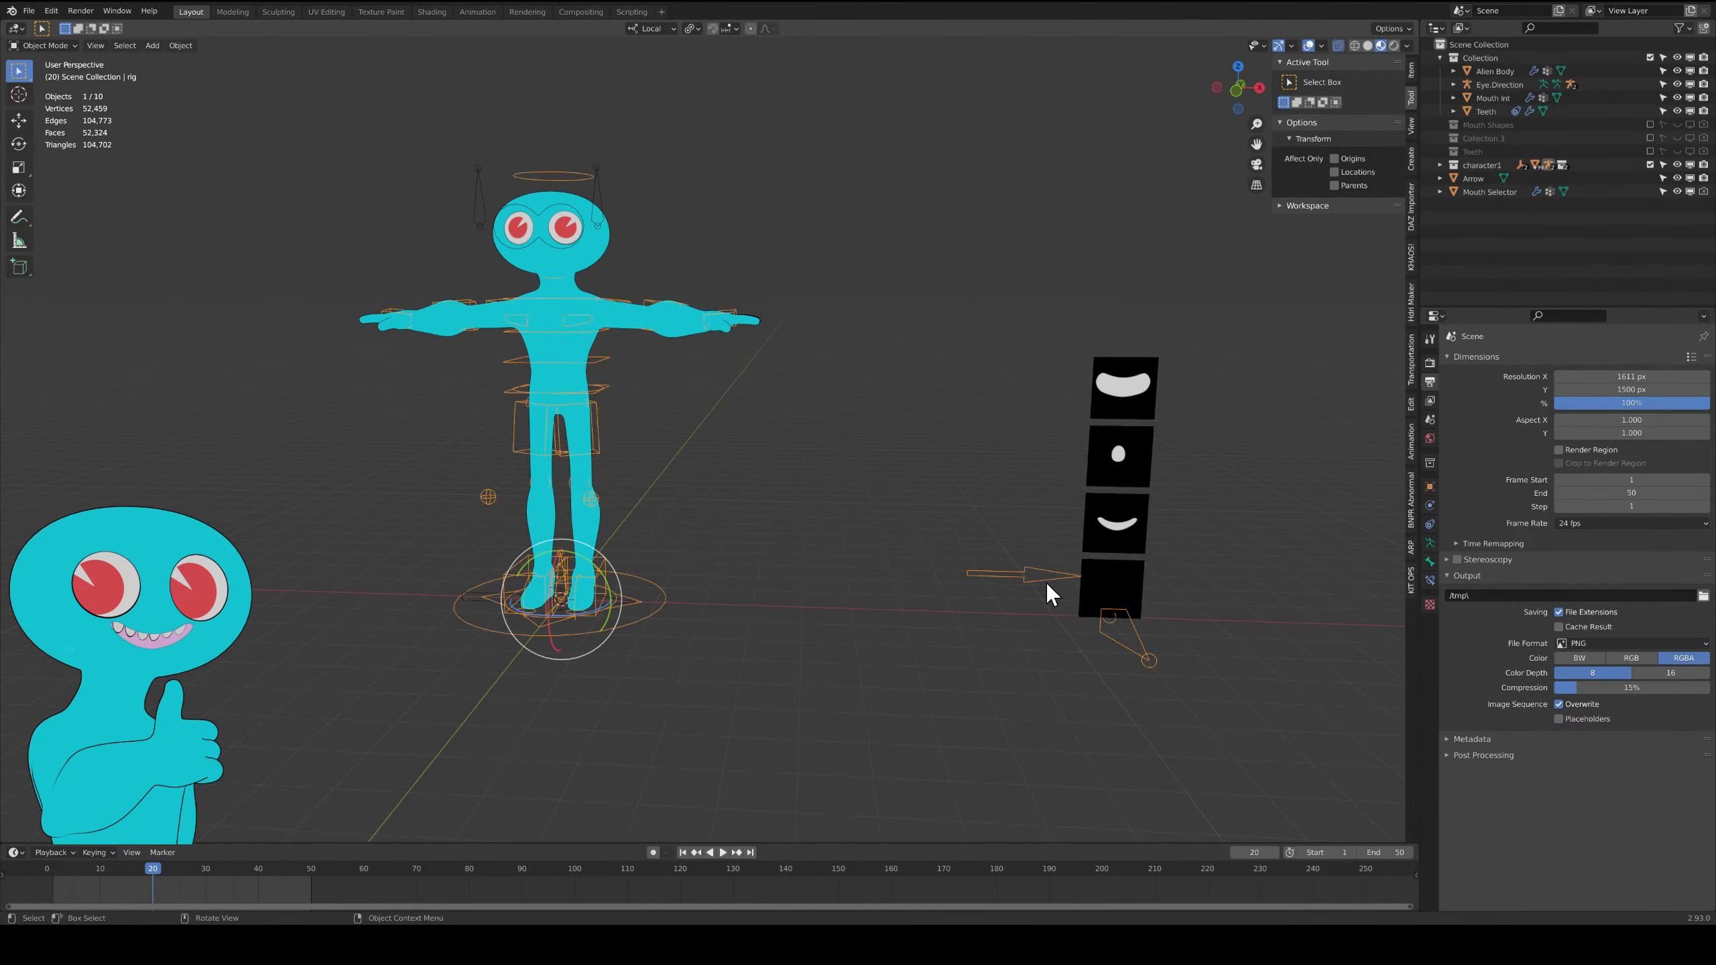
key(ctrl+Tab)
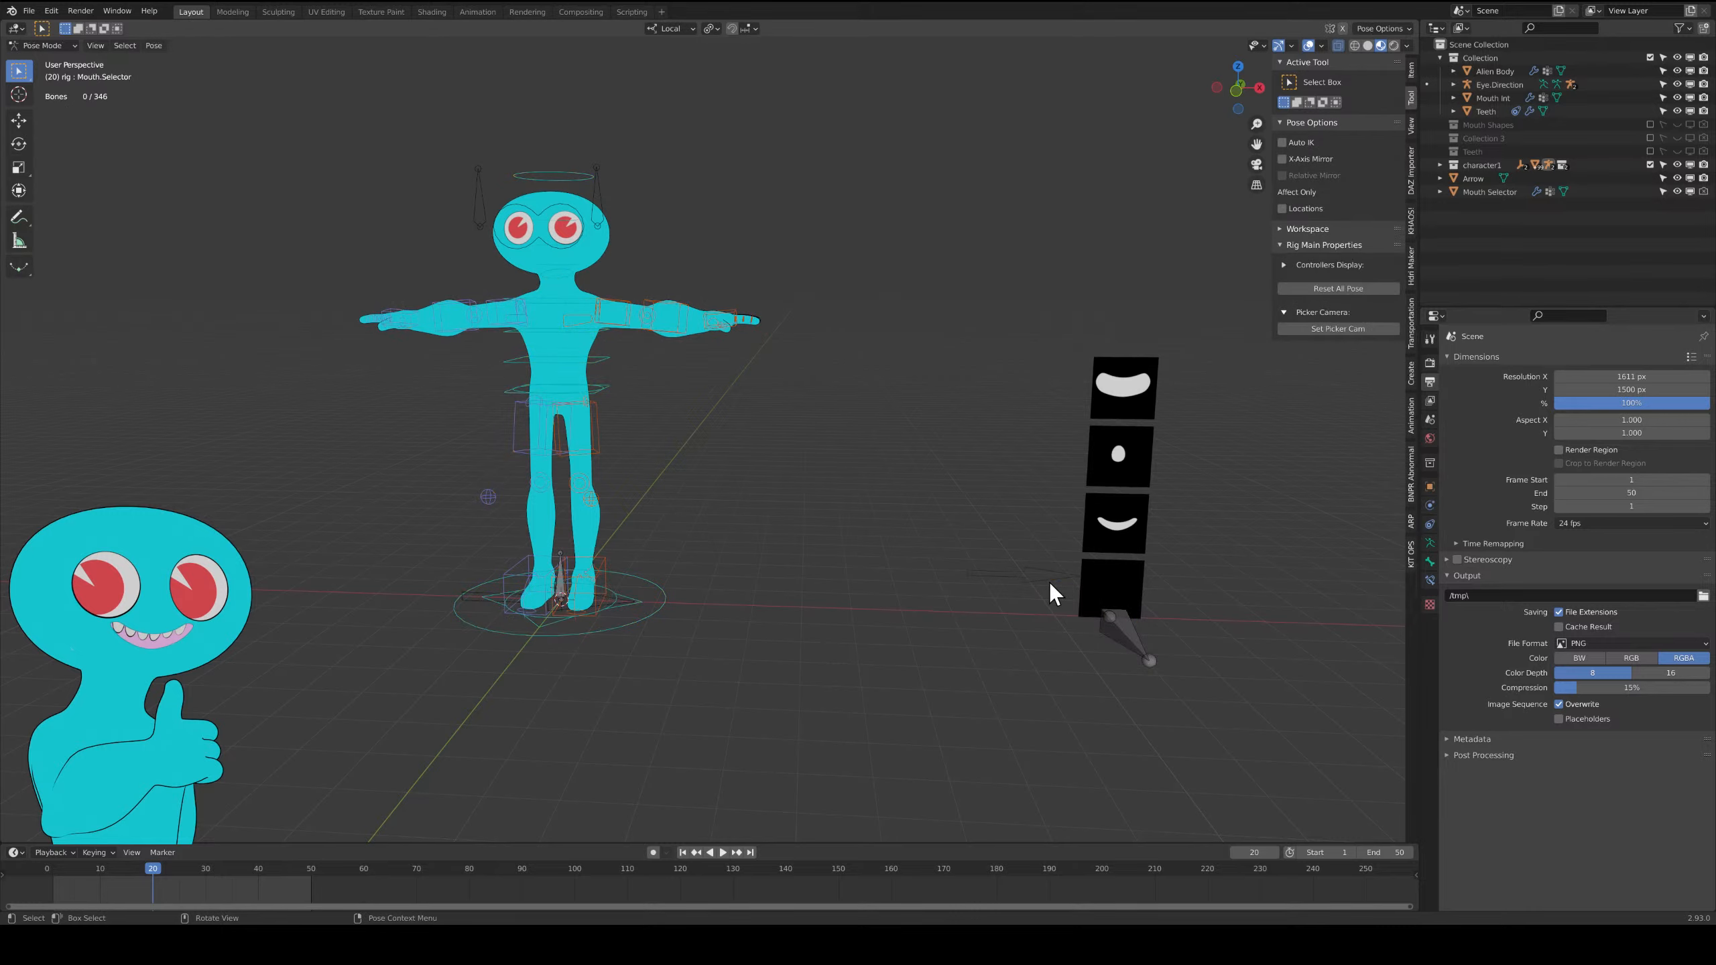
click(1062, 574)
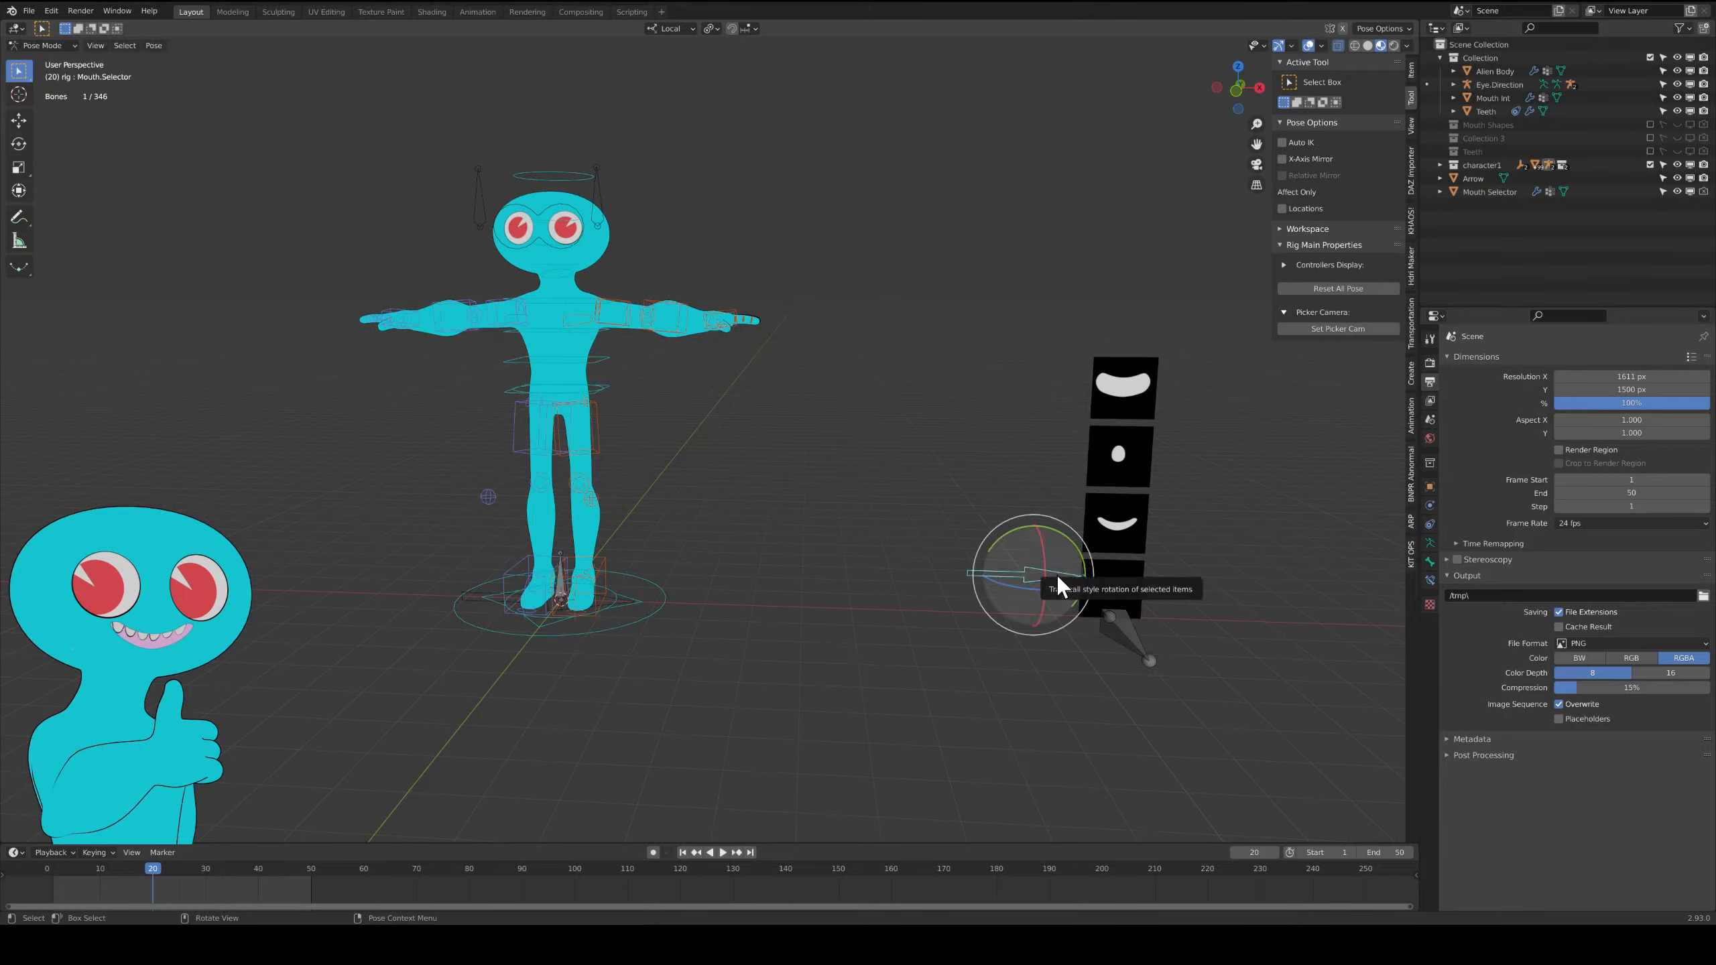
Try sliding the mouth selector arrow bone along its local Z axis past the mouth shape tiles.
key(g)
key(z)
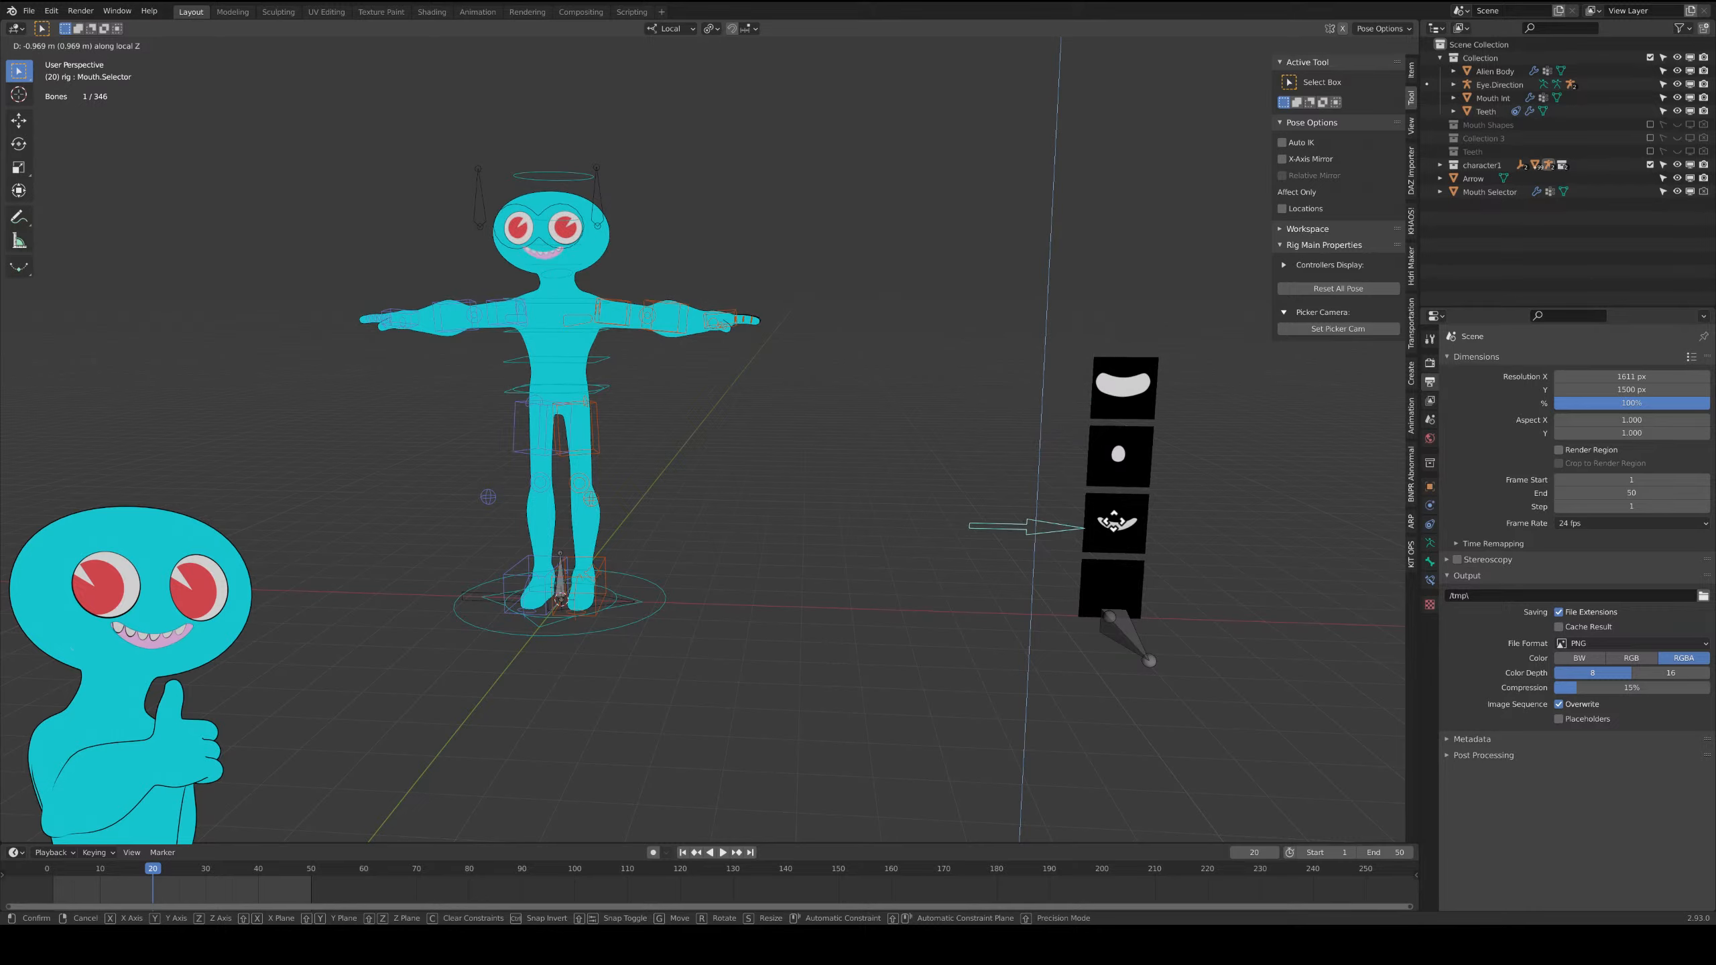
right_click(1117, 404)
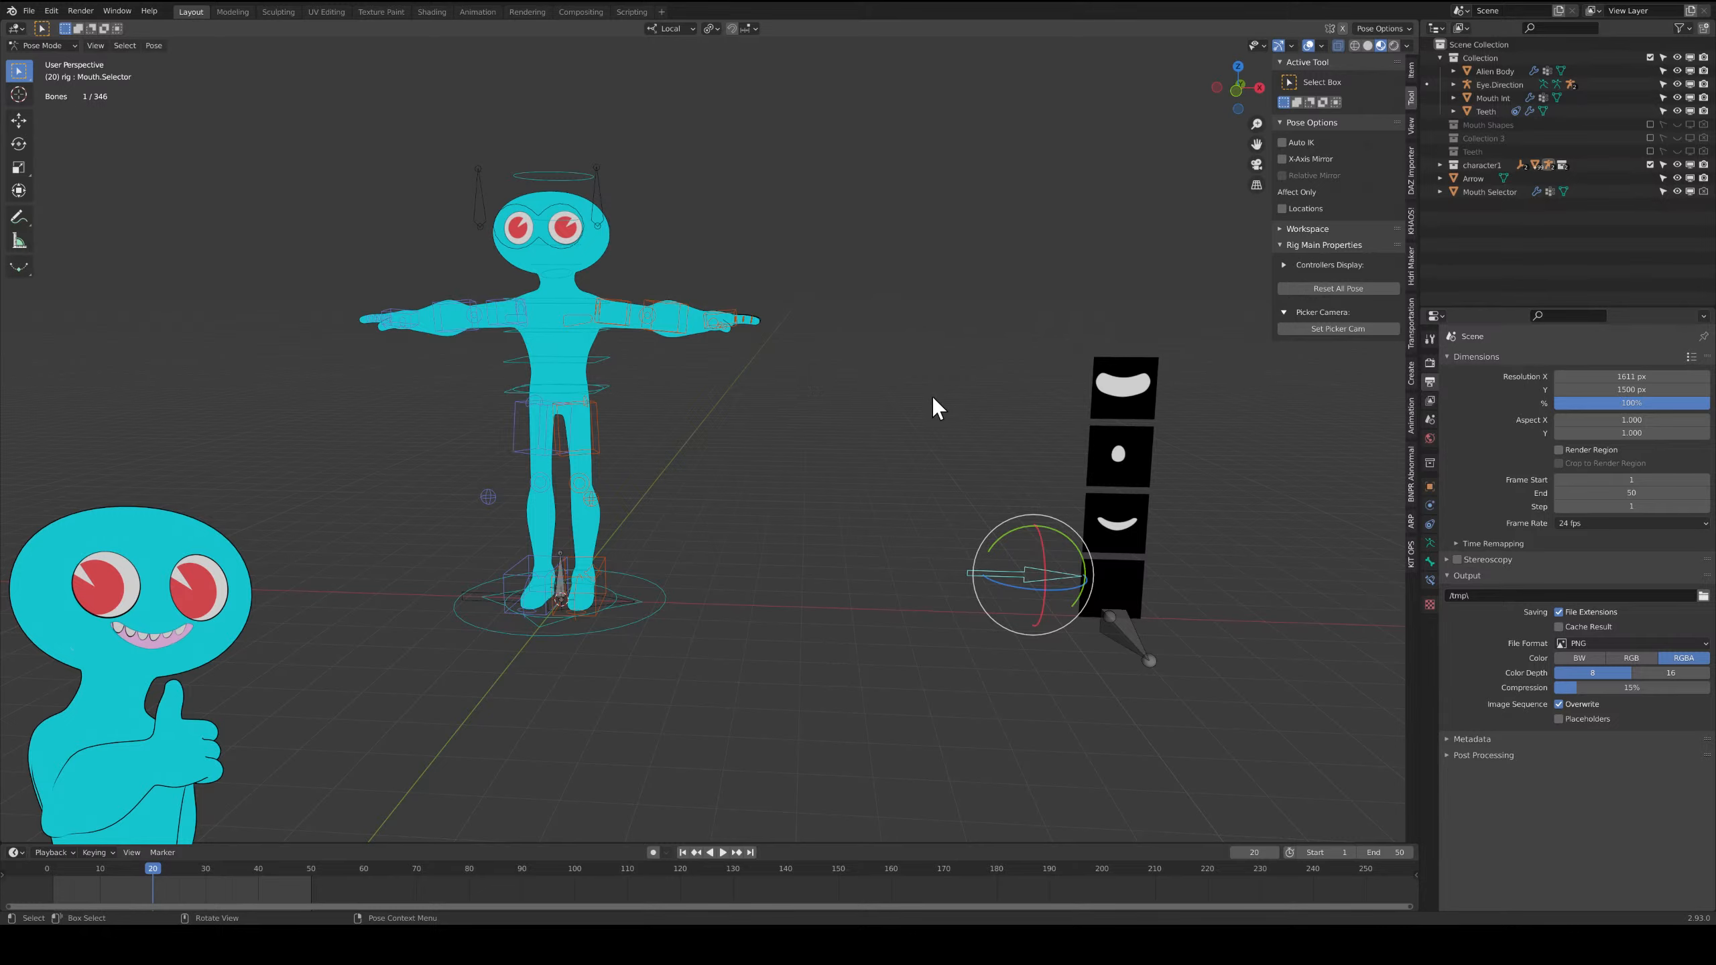
Move the arrow bone up to the thin smile tile and check the mouth on the alien's face.
key(g)
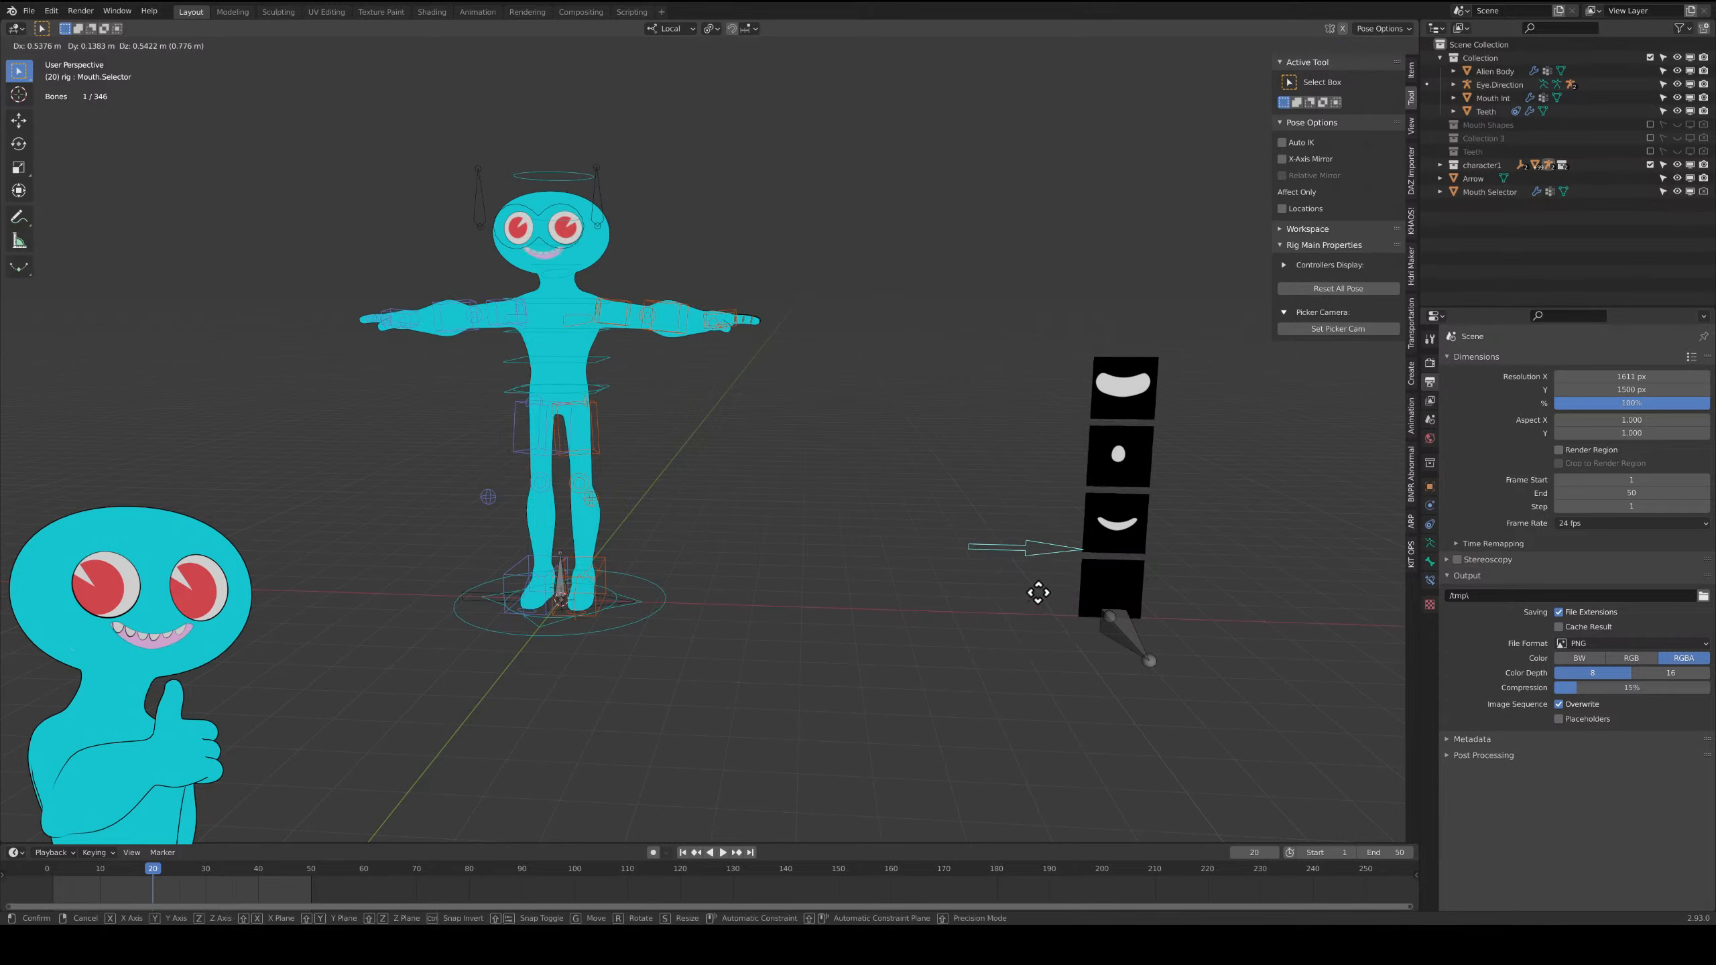
click(1043, 574)
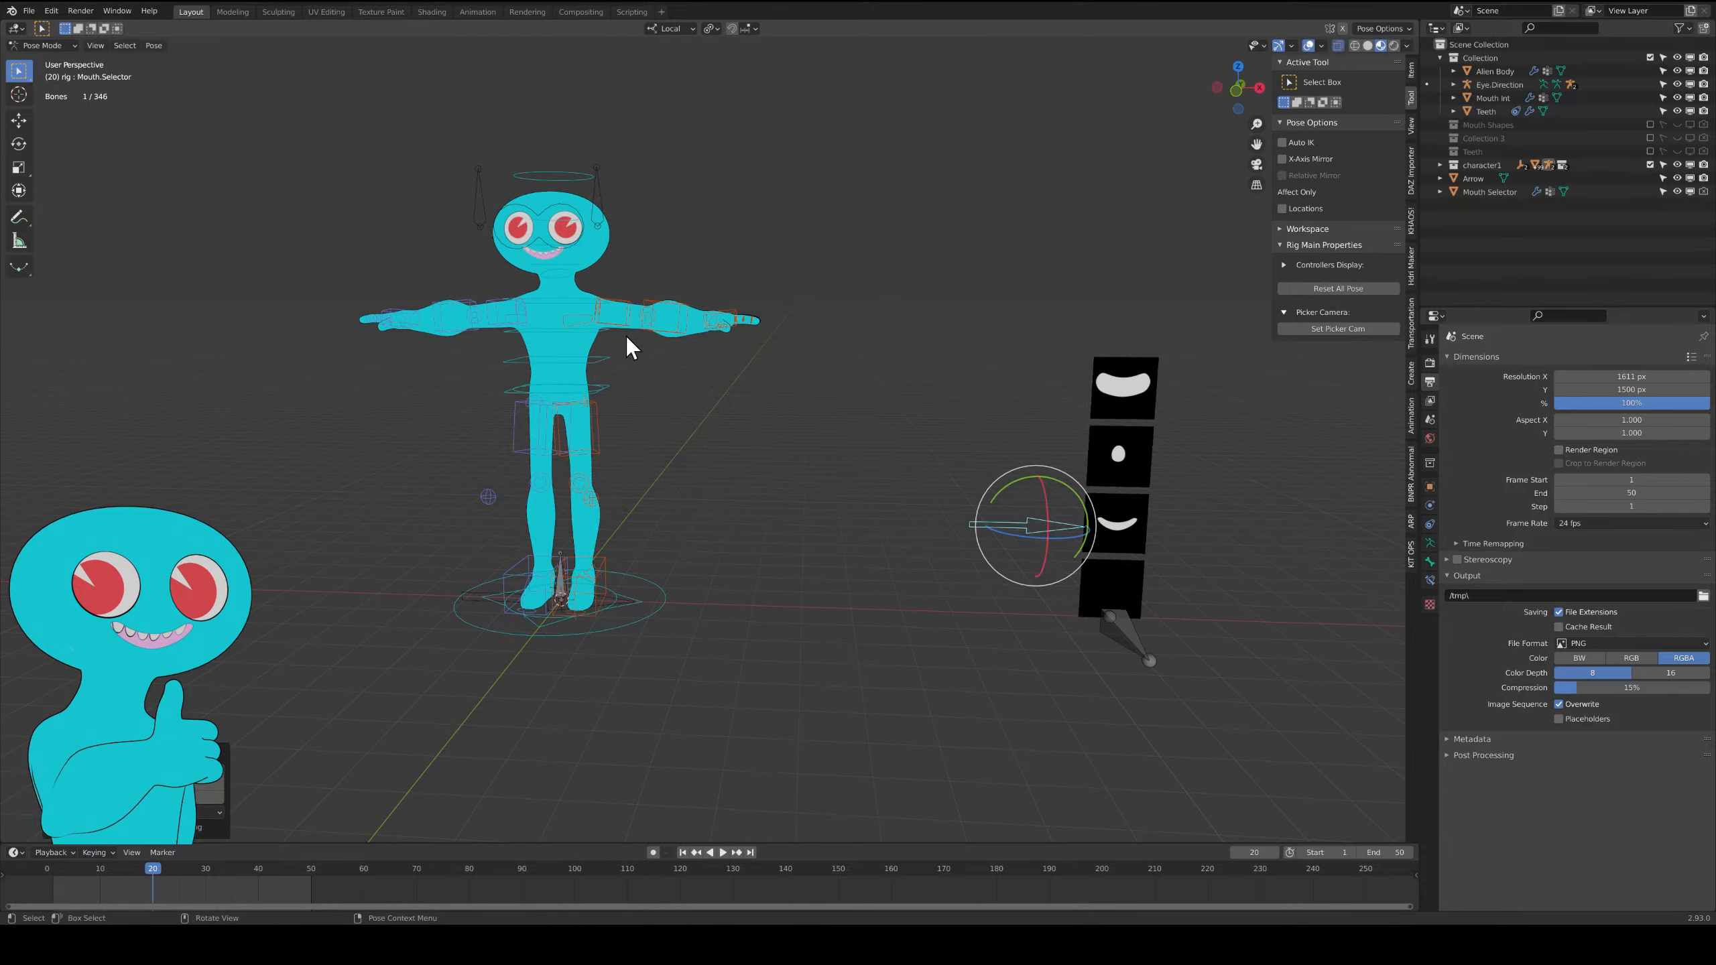
scroll(582, 302, up, 4)
shift+middle_drag(581, 301, 907, 587)
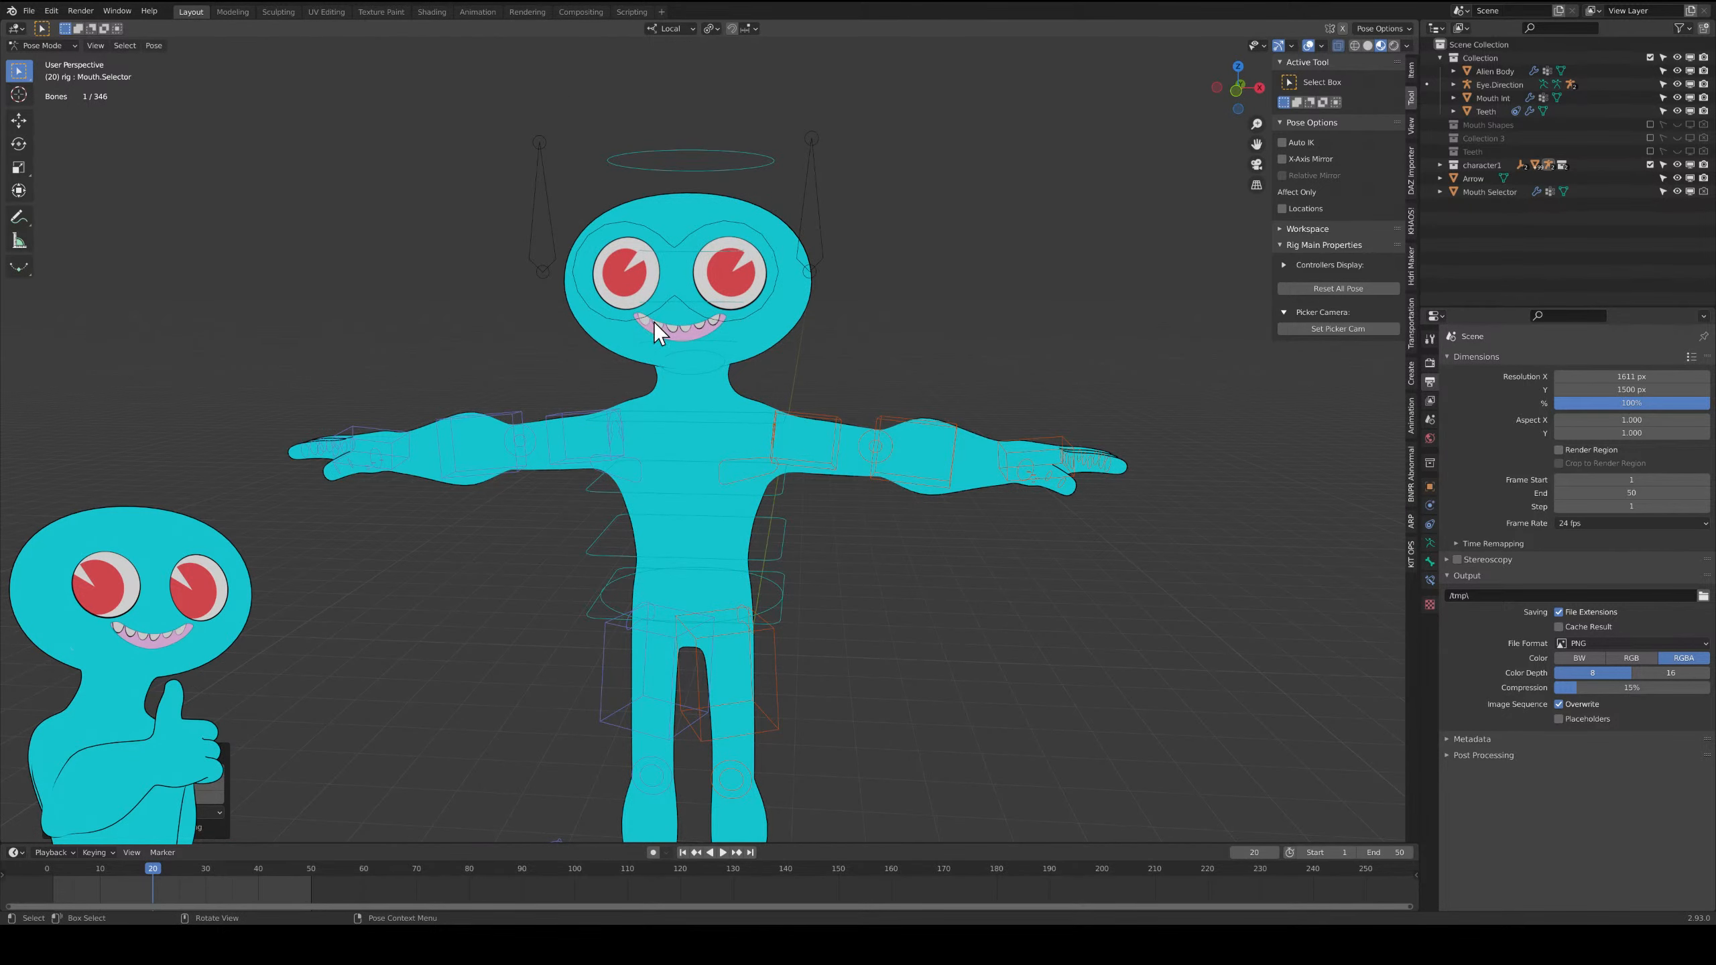
scroll(654, 328, down, 5)
shift+middle_drag(1056, 475, 1014, 429)
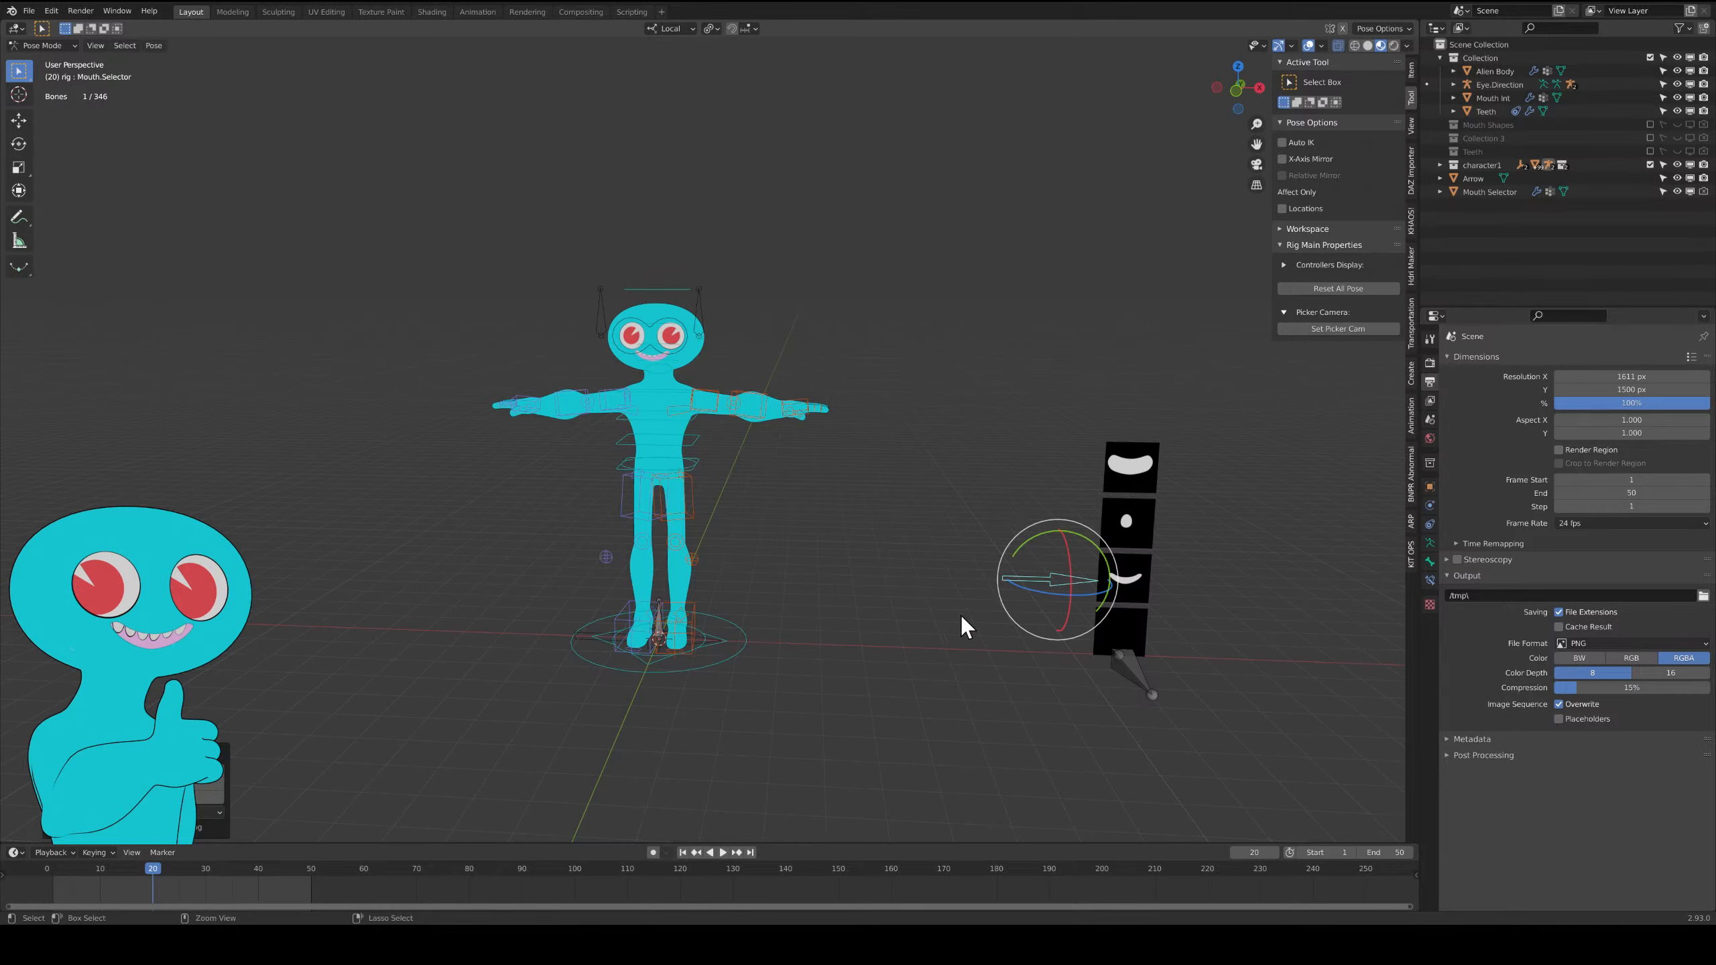
Return to Object Mode, select the alien body and show its Body_skin material nodes in the Shading workspace.
key(ctrl+Tab)
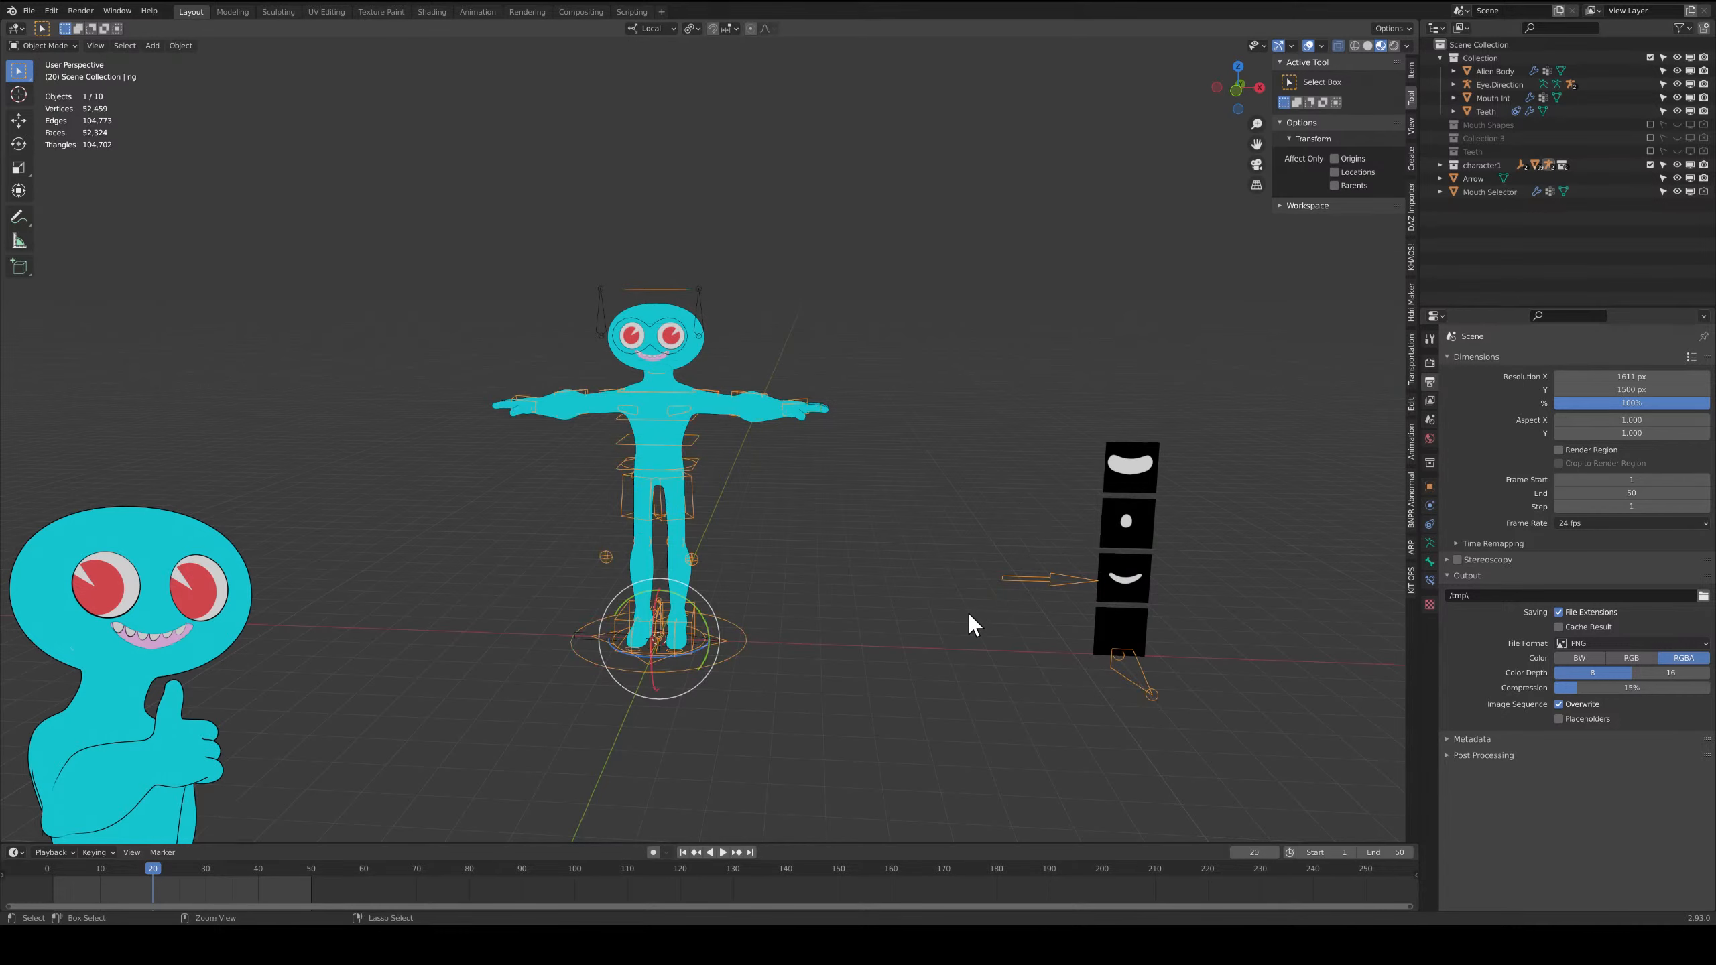
click(676, 432)
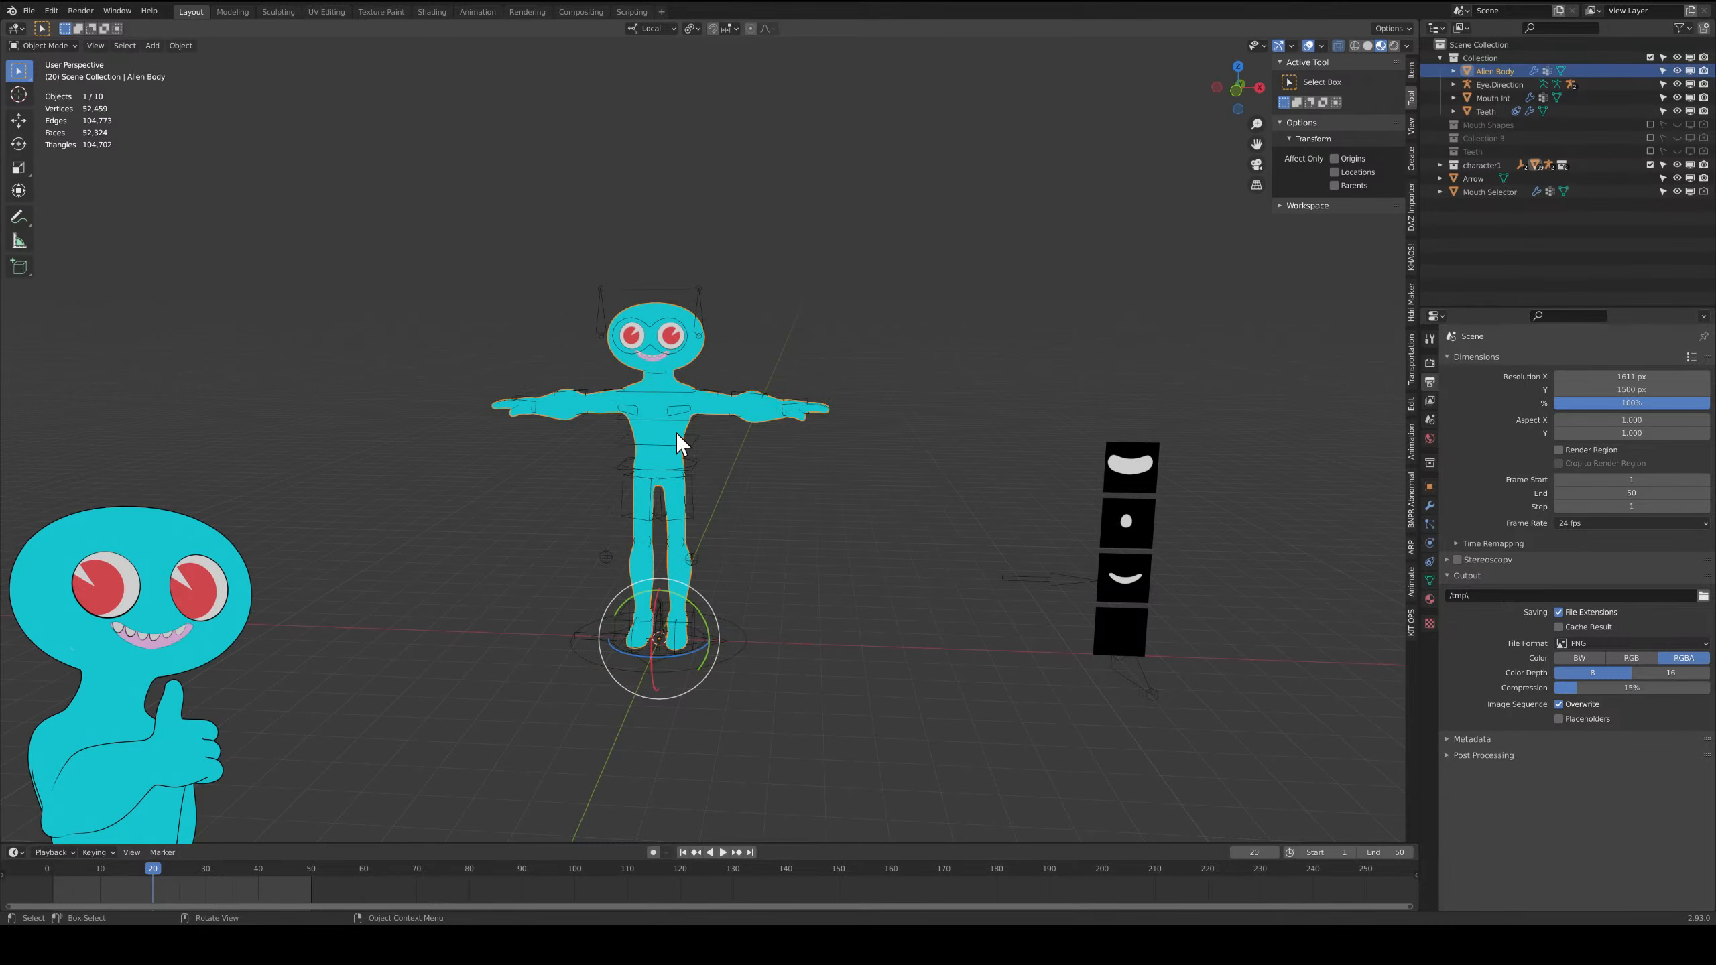
click(432, 12)
scroll(838, 727, up, 5)
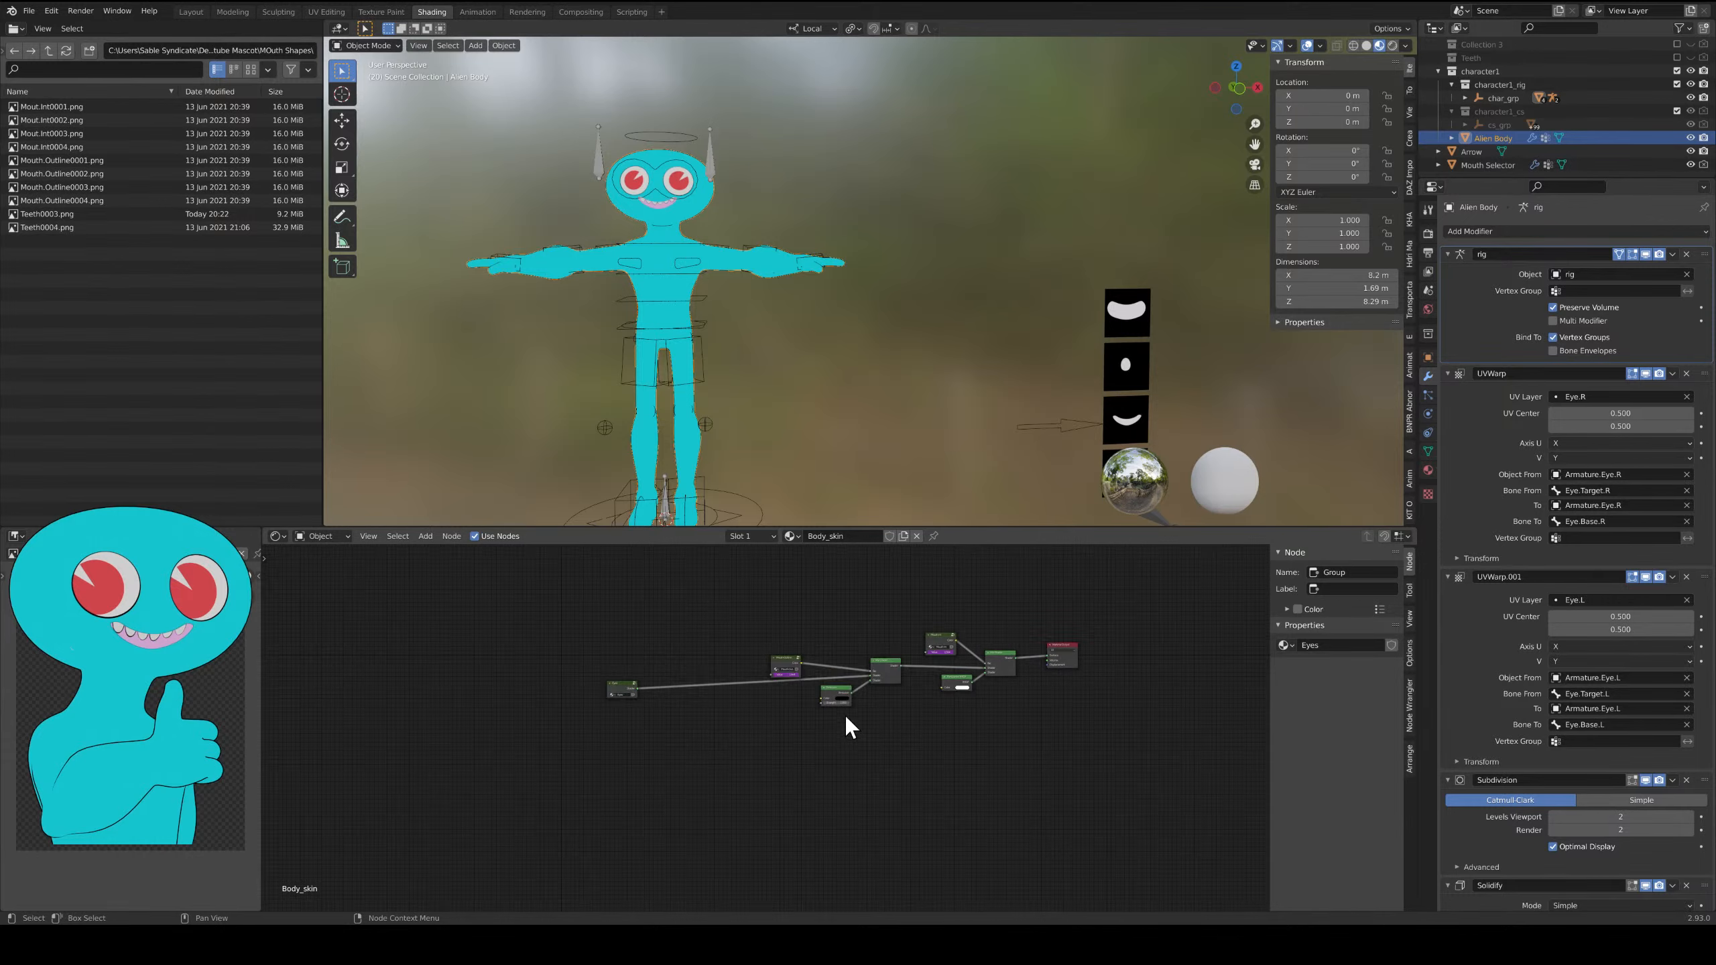
middle_drag(723, 732, 708, 775)
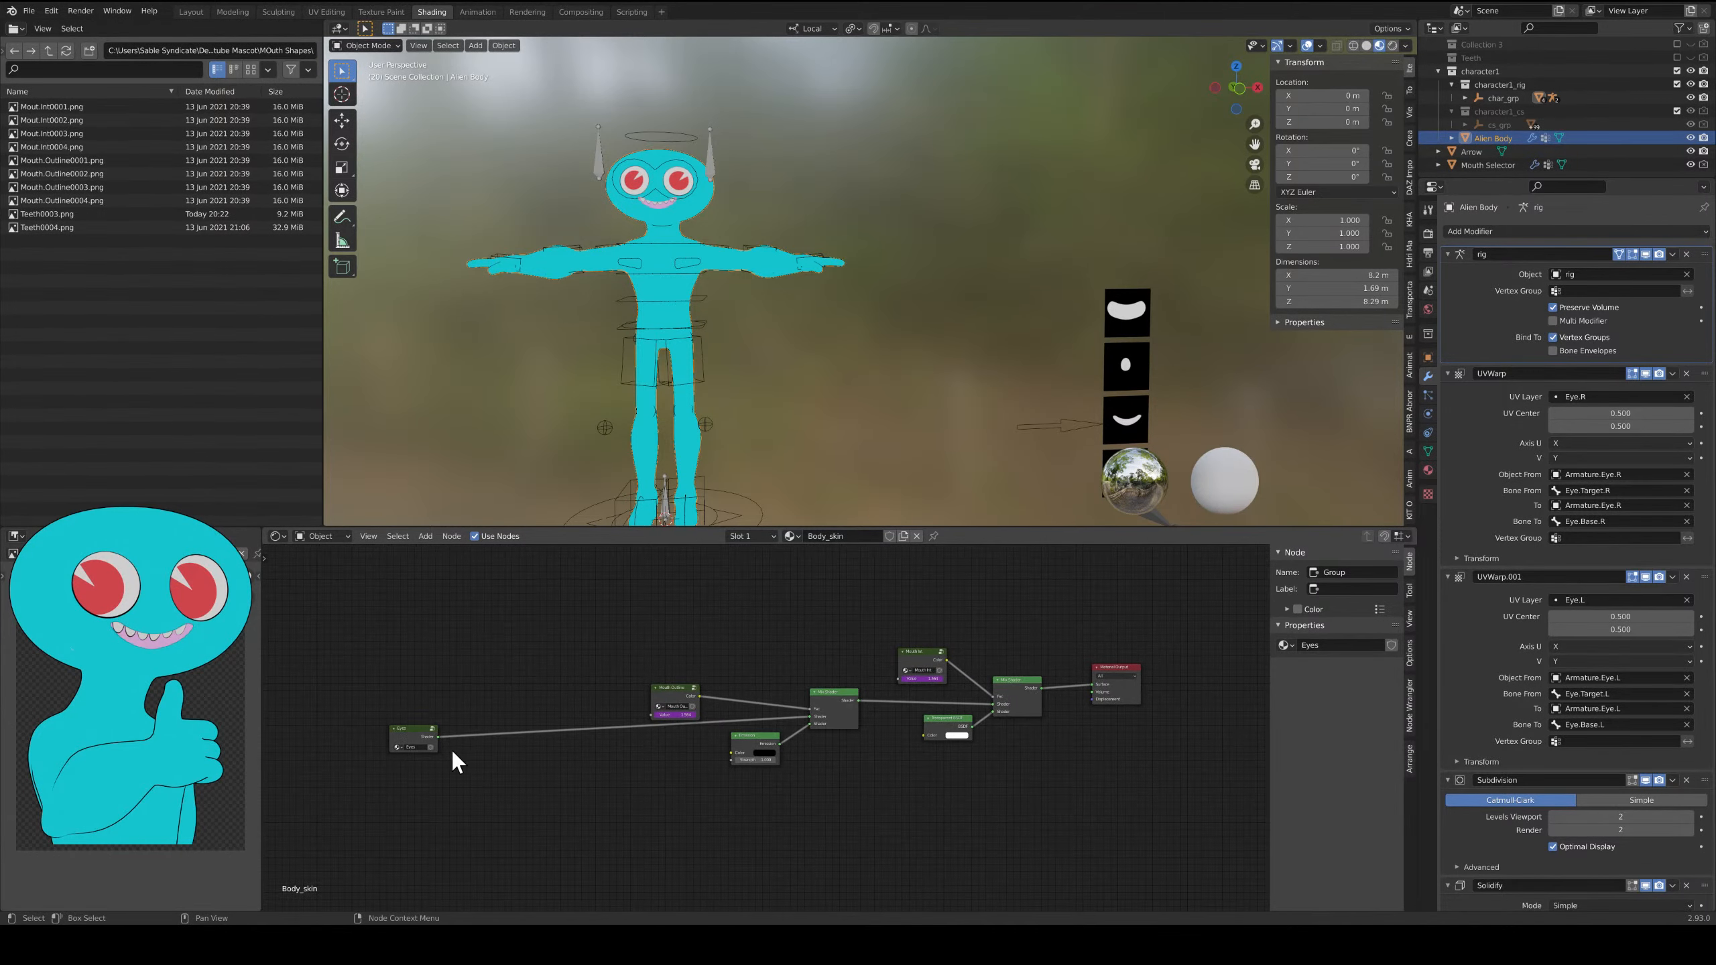
Space out the Mouth Outline, Eyes and Emission nodes around the first Mix Shader.
drag(666, 703, 659, 638)
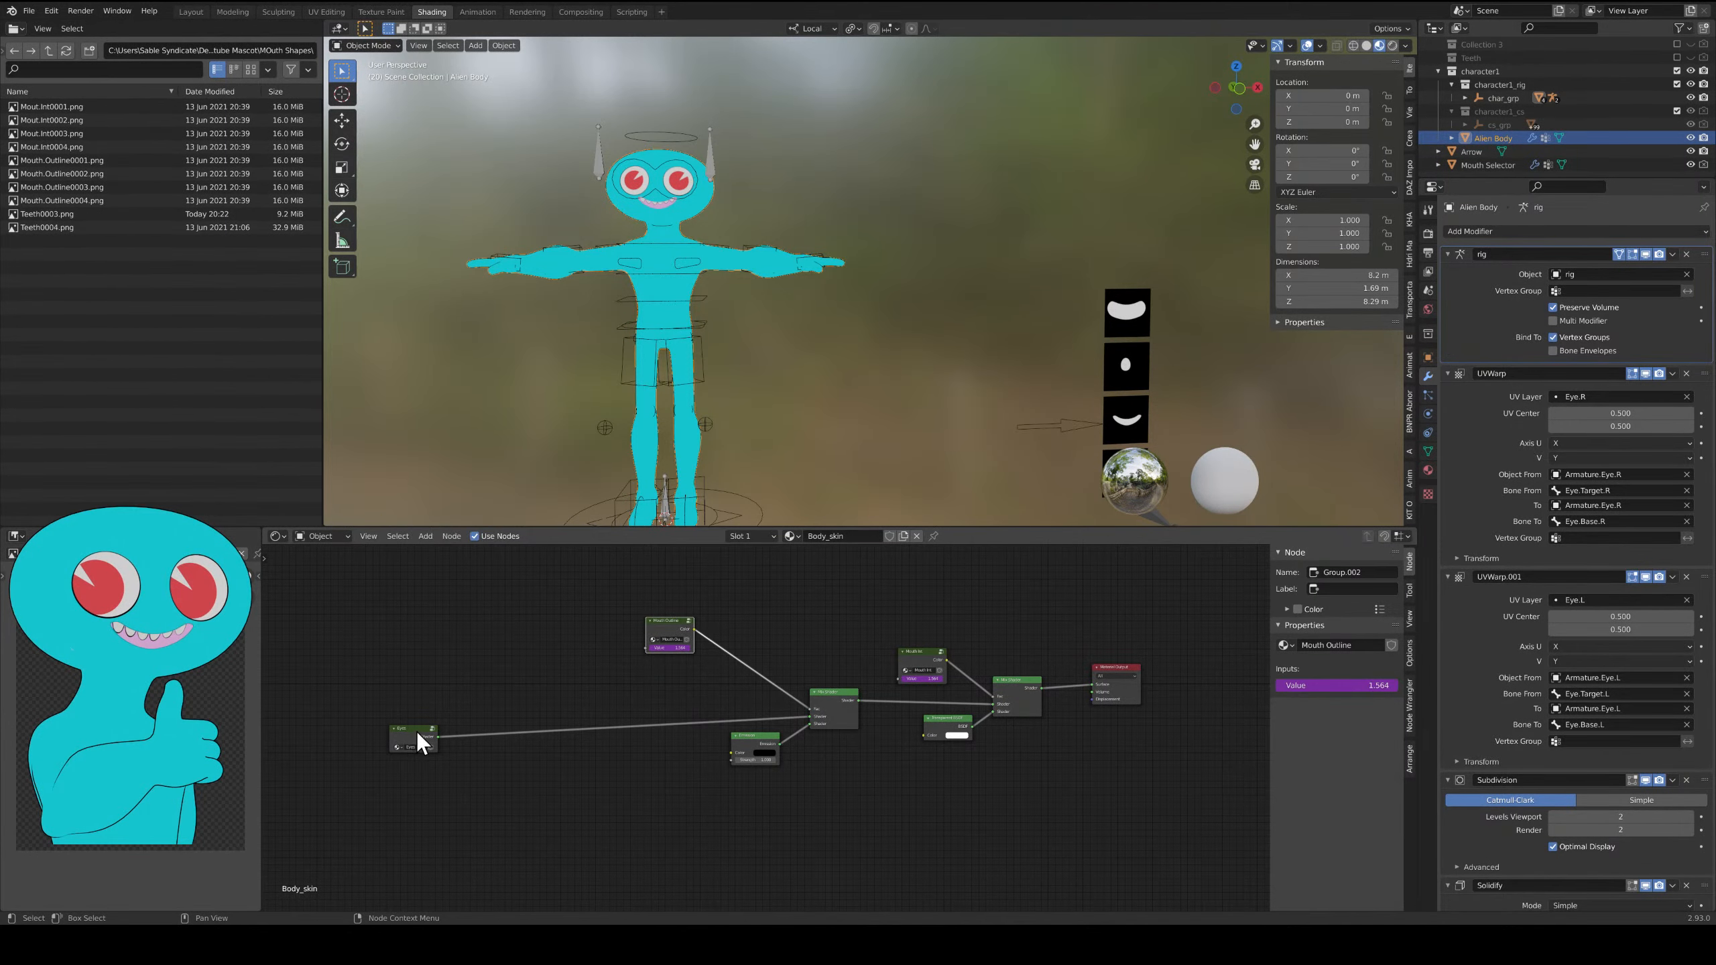
drag(415, 733, 430, 705)
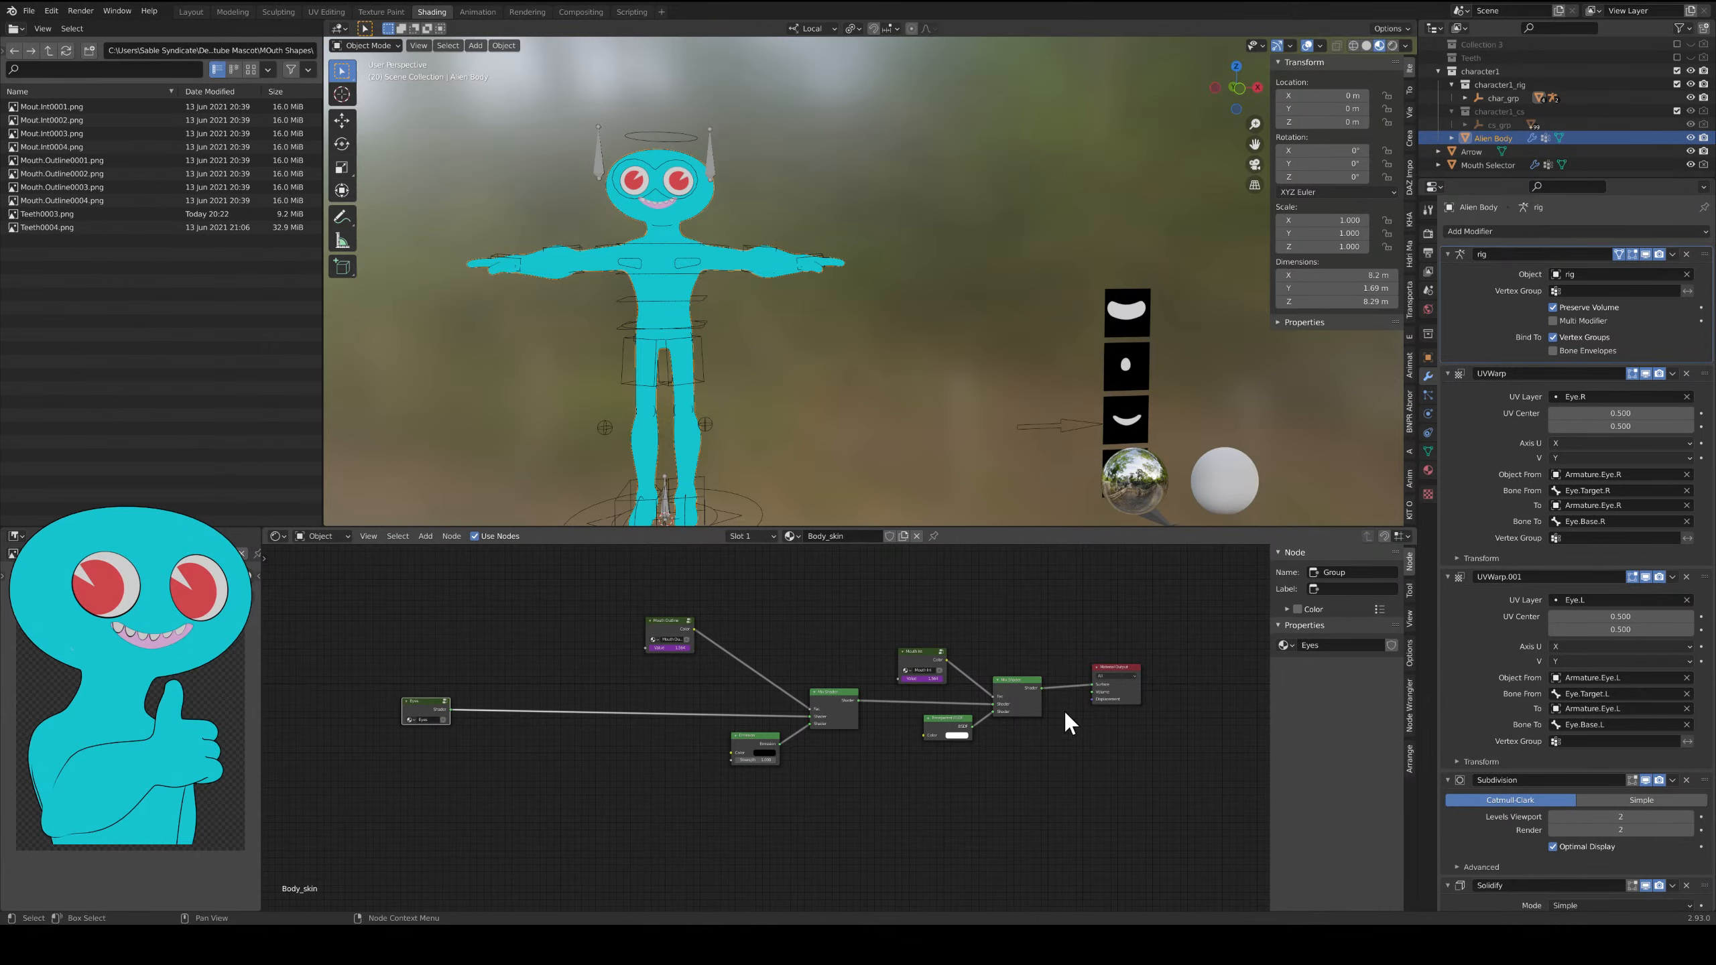
drag(758, 740, 754, 759)
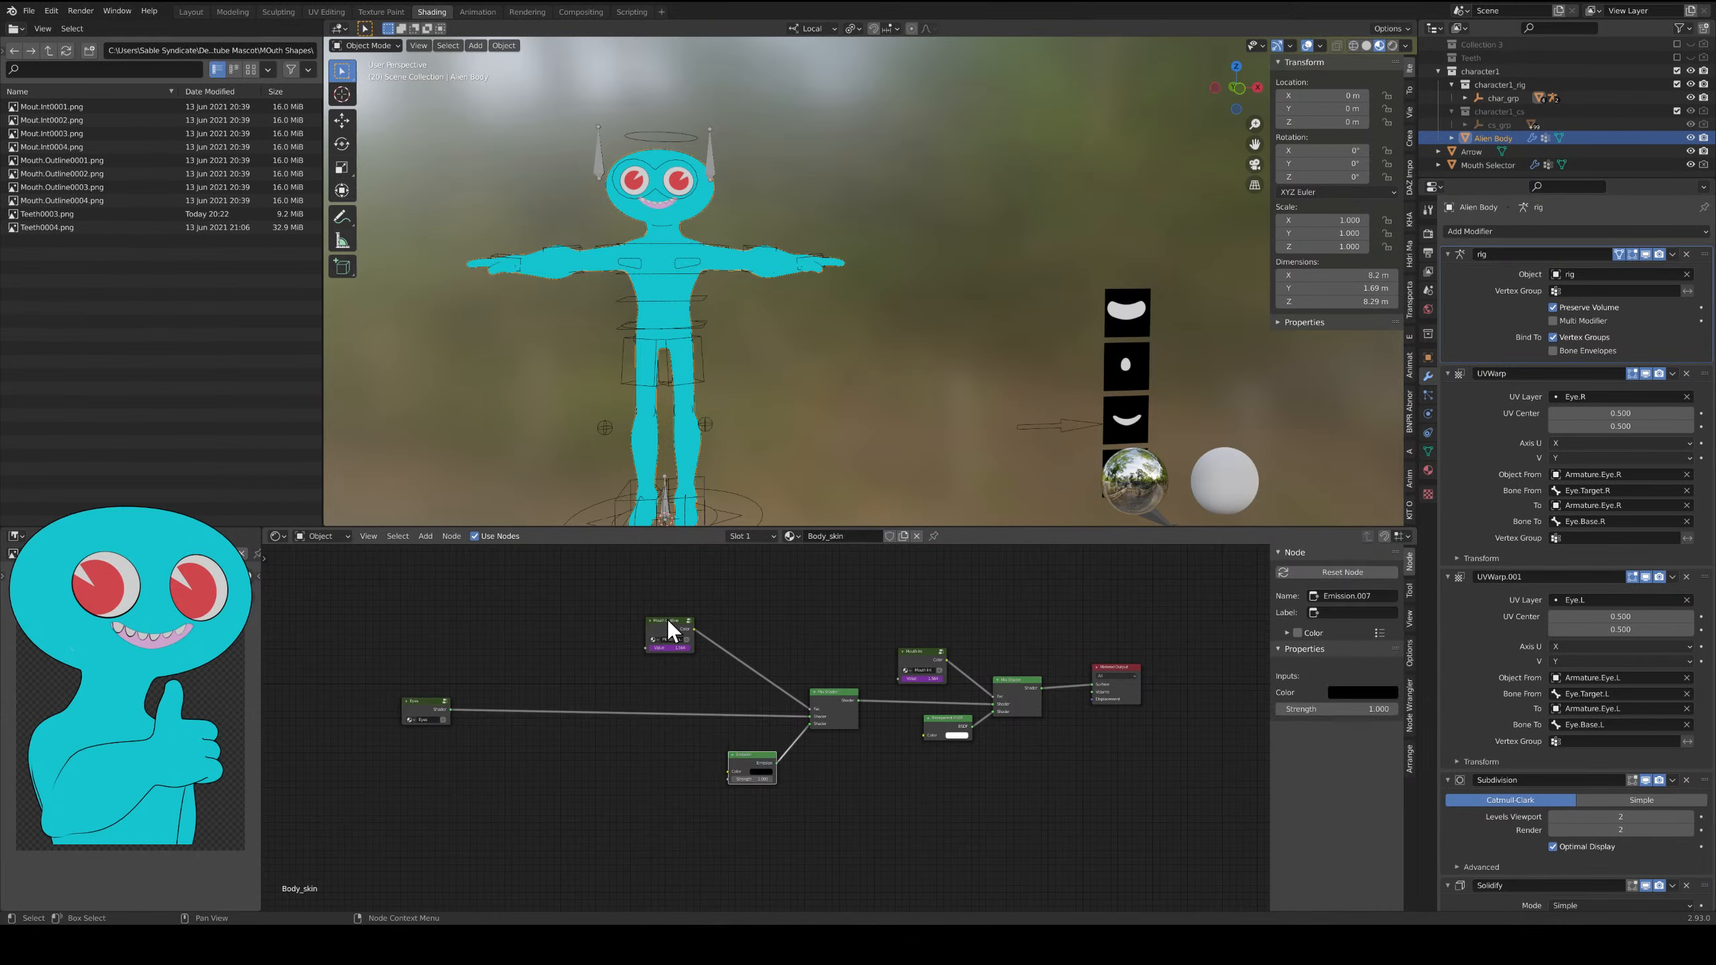
drag(683, 632, 703, 653)
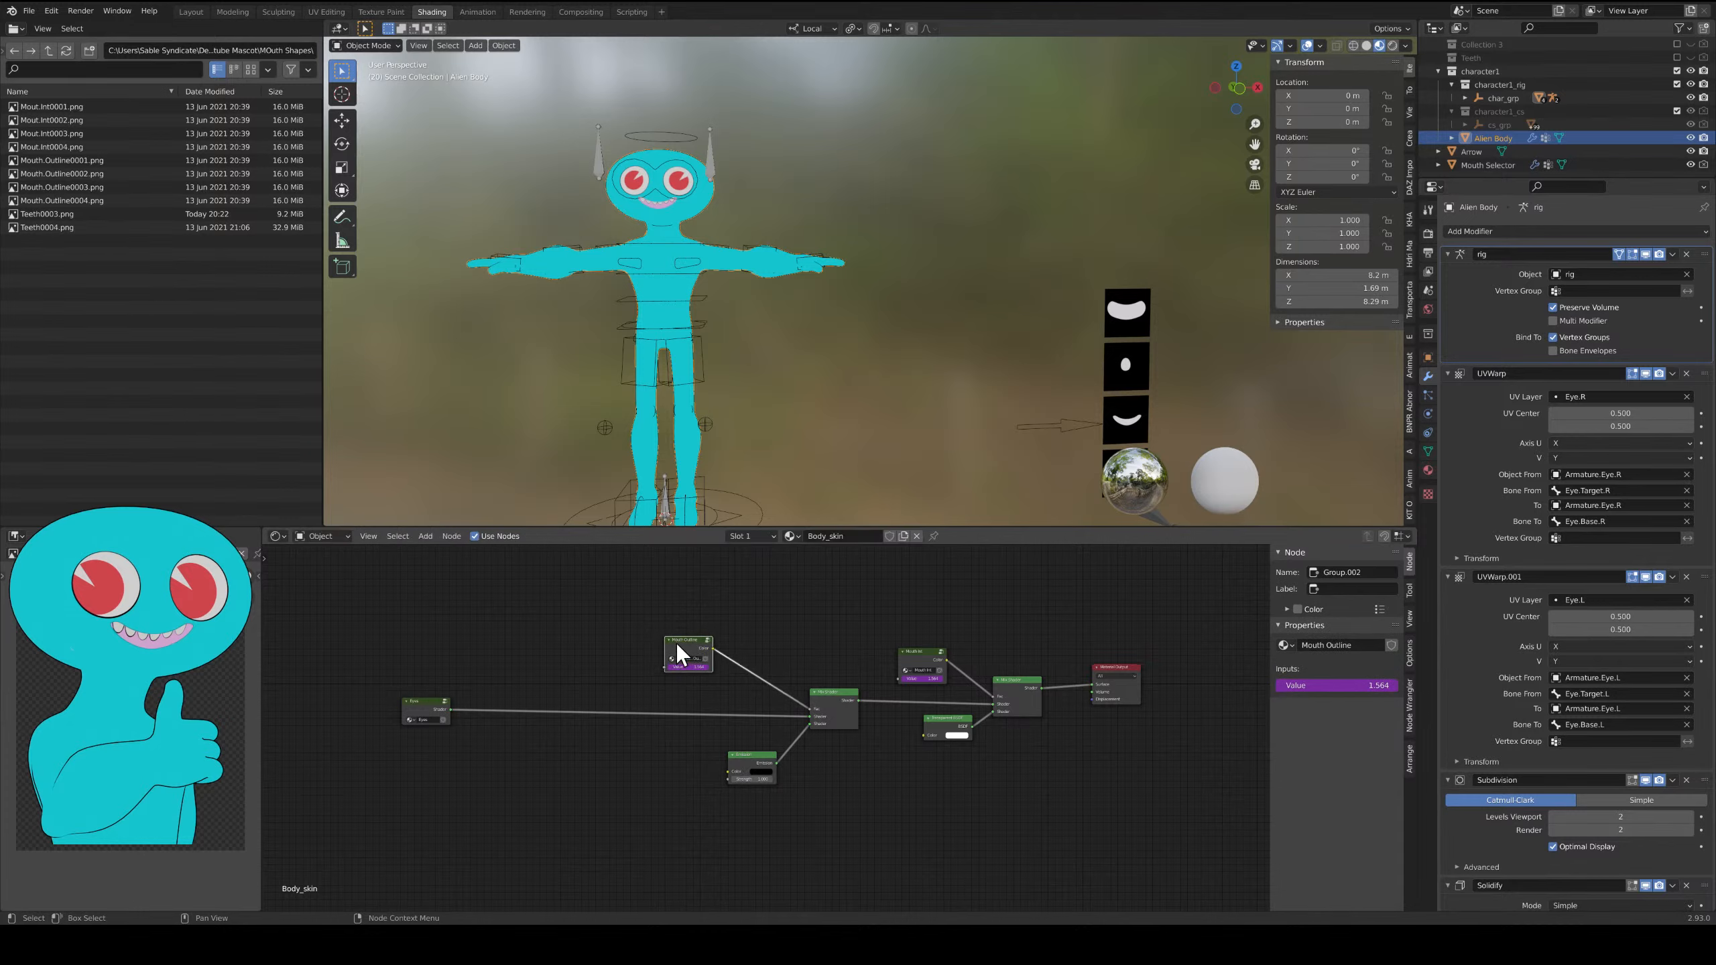
Examine the Mouth Outline and Mouth Int group nodes and their connections to the Mix Shaders.
scroll(678, 644, up, 6)
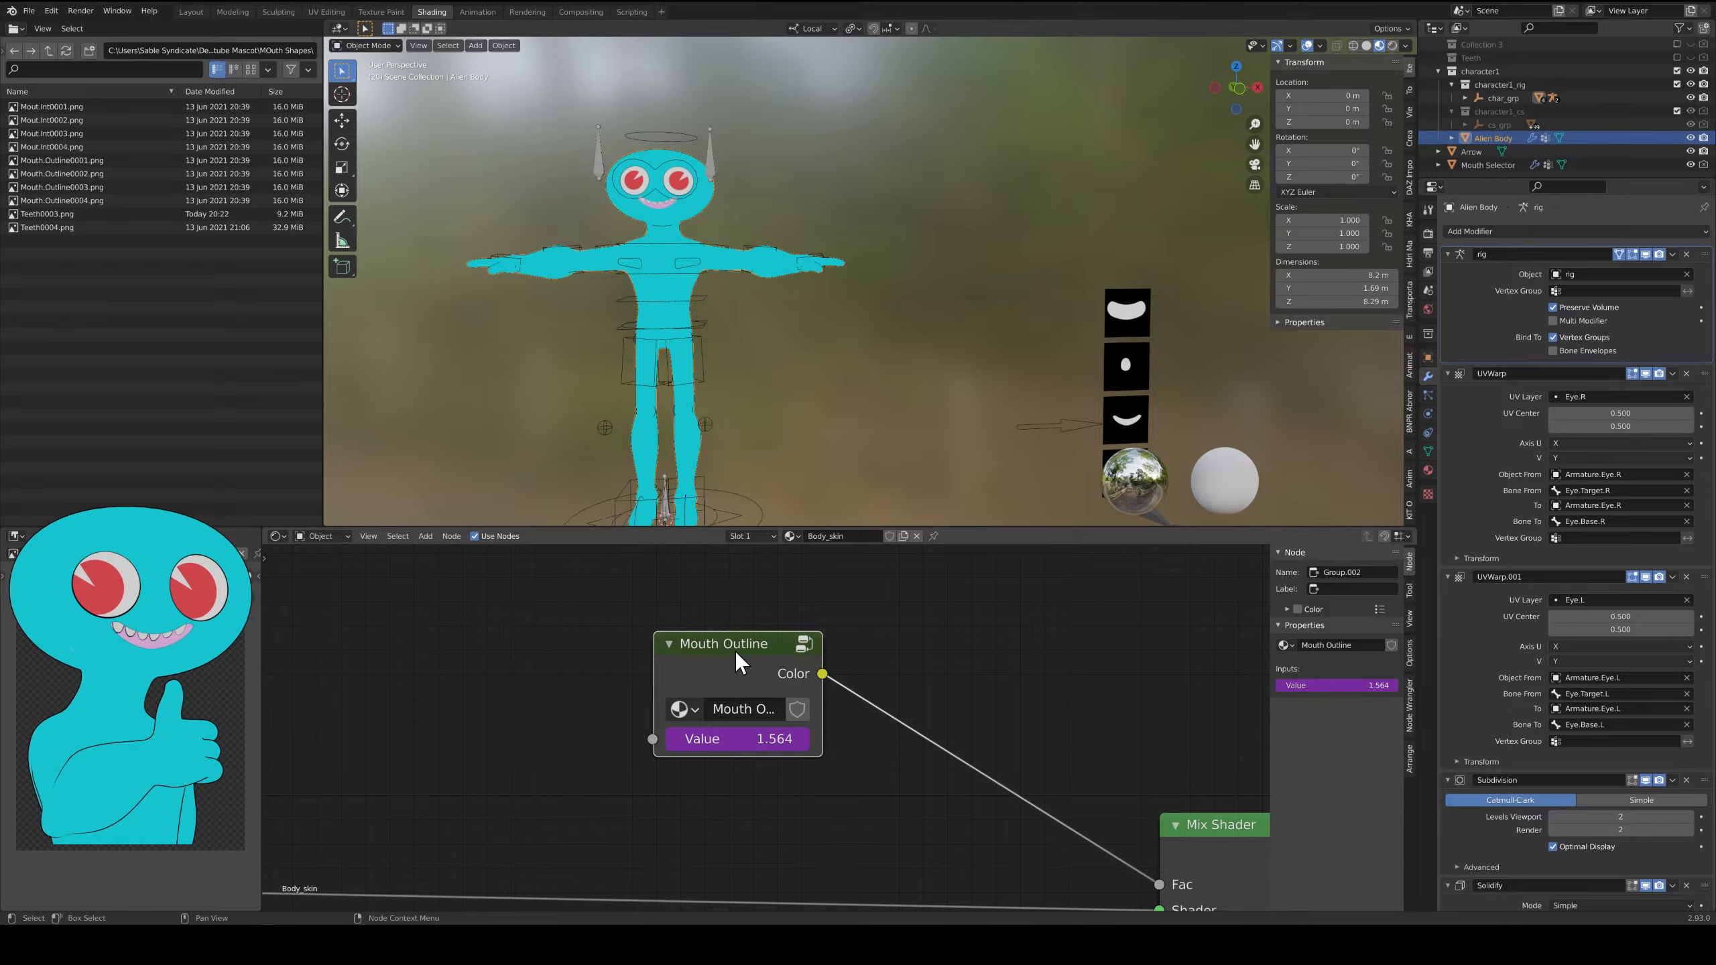
scroll(941, 682, down, 10)
middle_drag(1046, 699, 850, 665)
scroll(850, 665, up, 6)
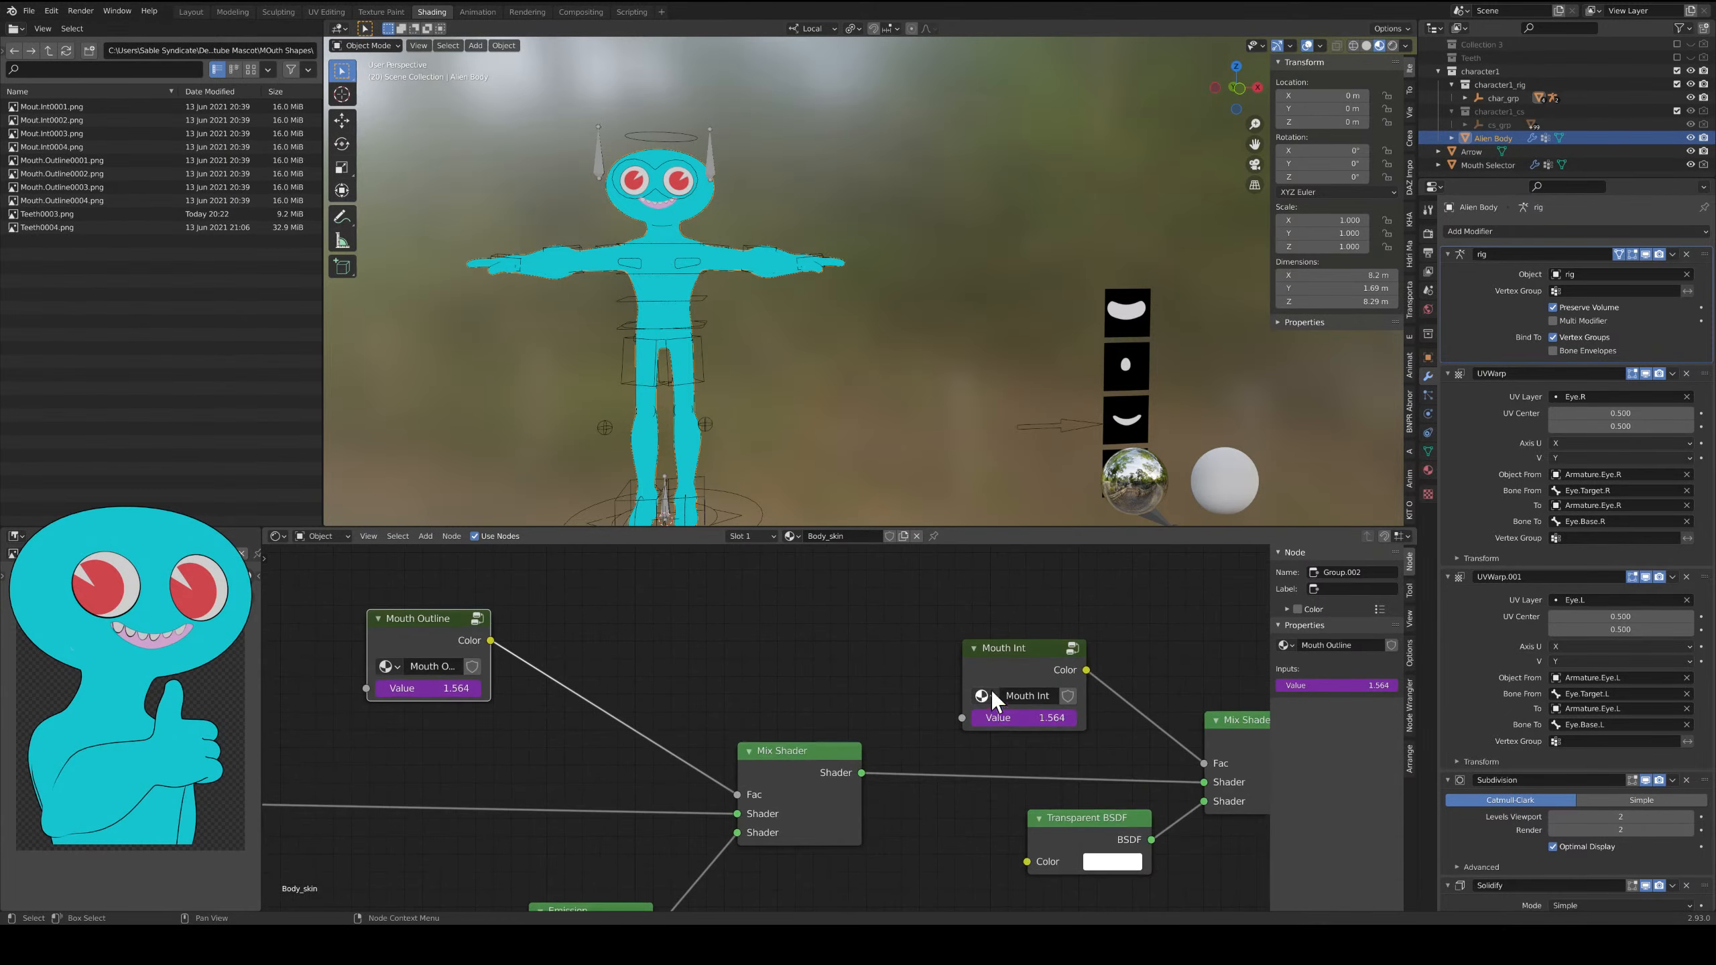
middle_drag(990, 690, 777, 660)
middle_drag(999, 677, 965, 636)
middle_drag(730, 690, 1141, 722)
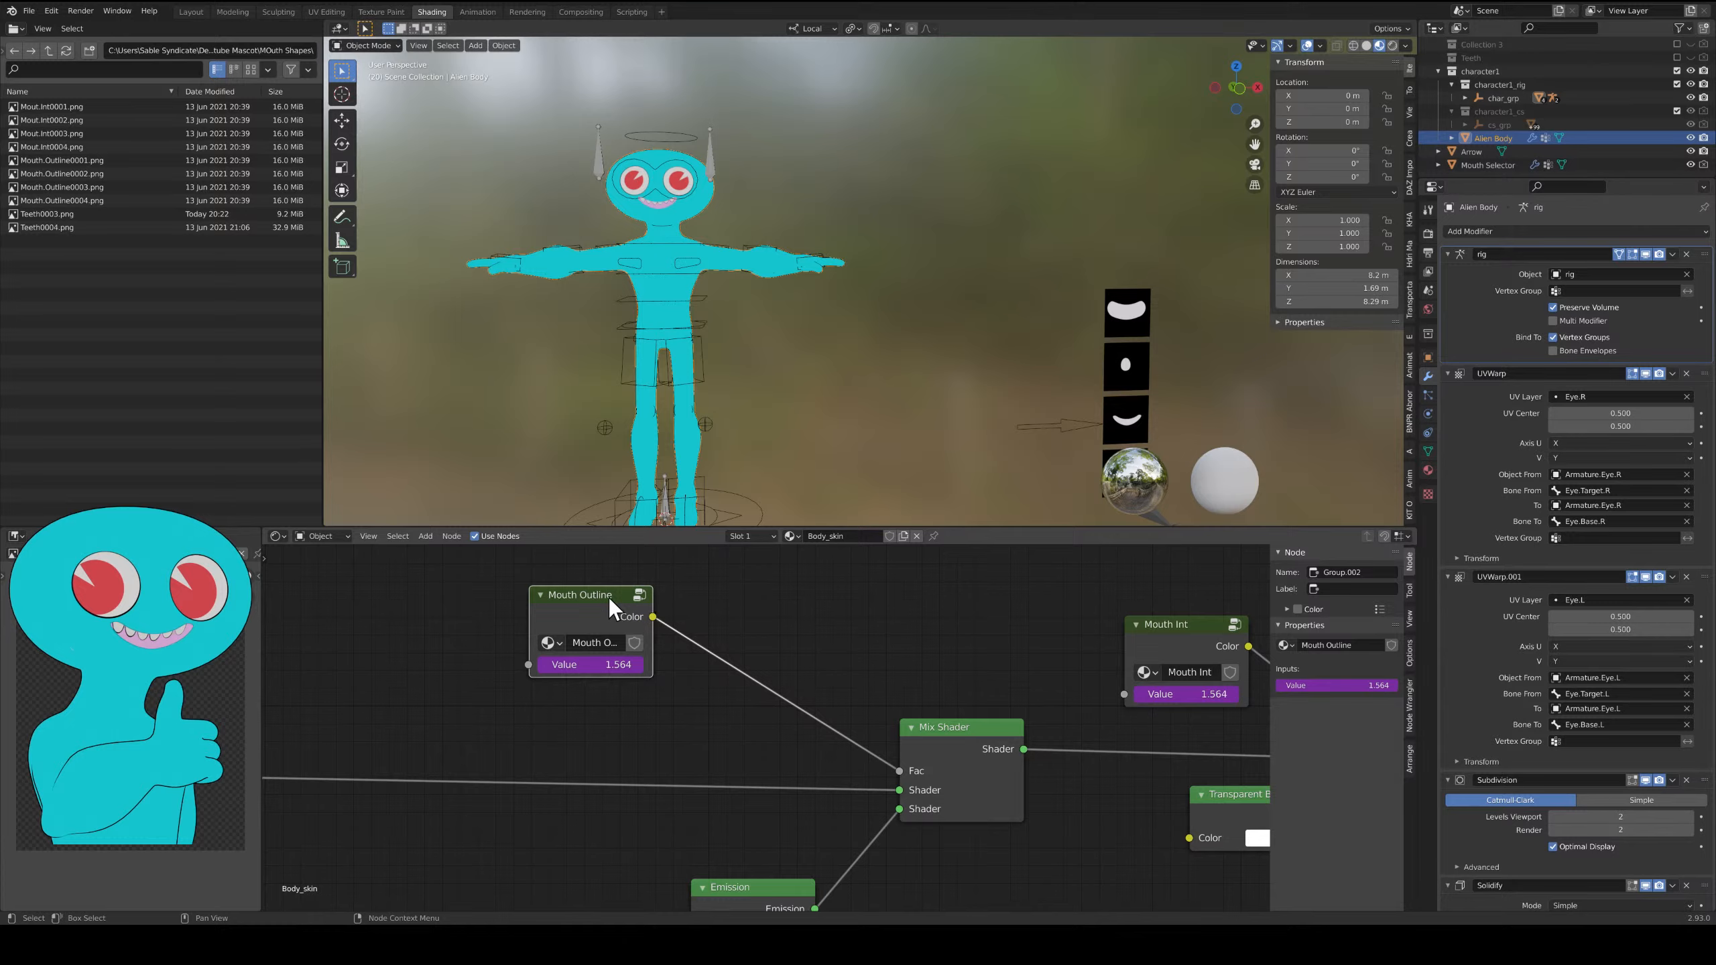
Open the Mouth Outline node group and move its Group Input and Group Output nodes outward.
key(Tab)
scroll(710, 689, down, 5)
middle_drag(737, 729, 759, 702)
drag(555, 707, 482, 649)
click(1101, 699)
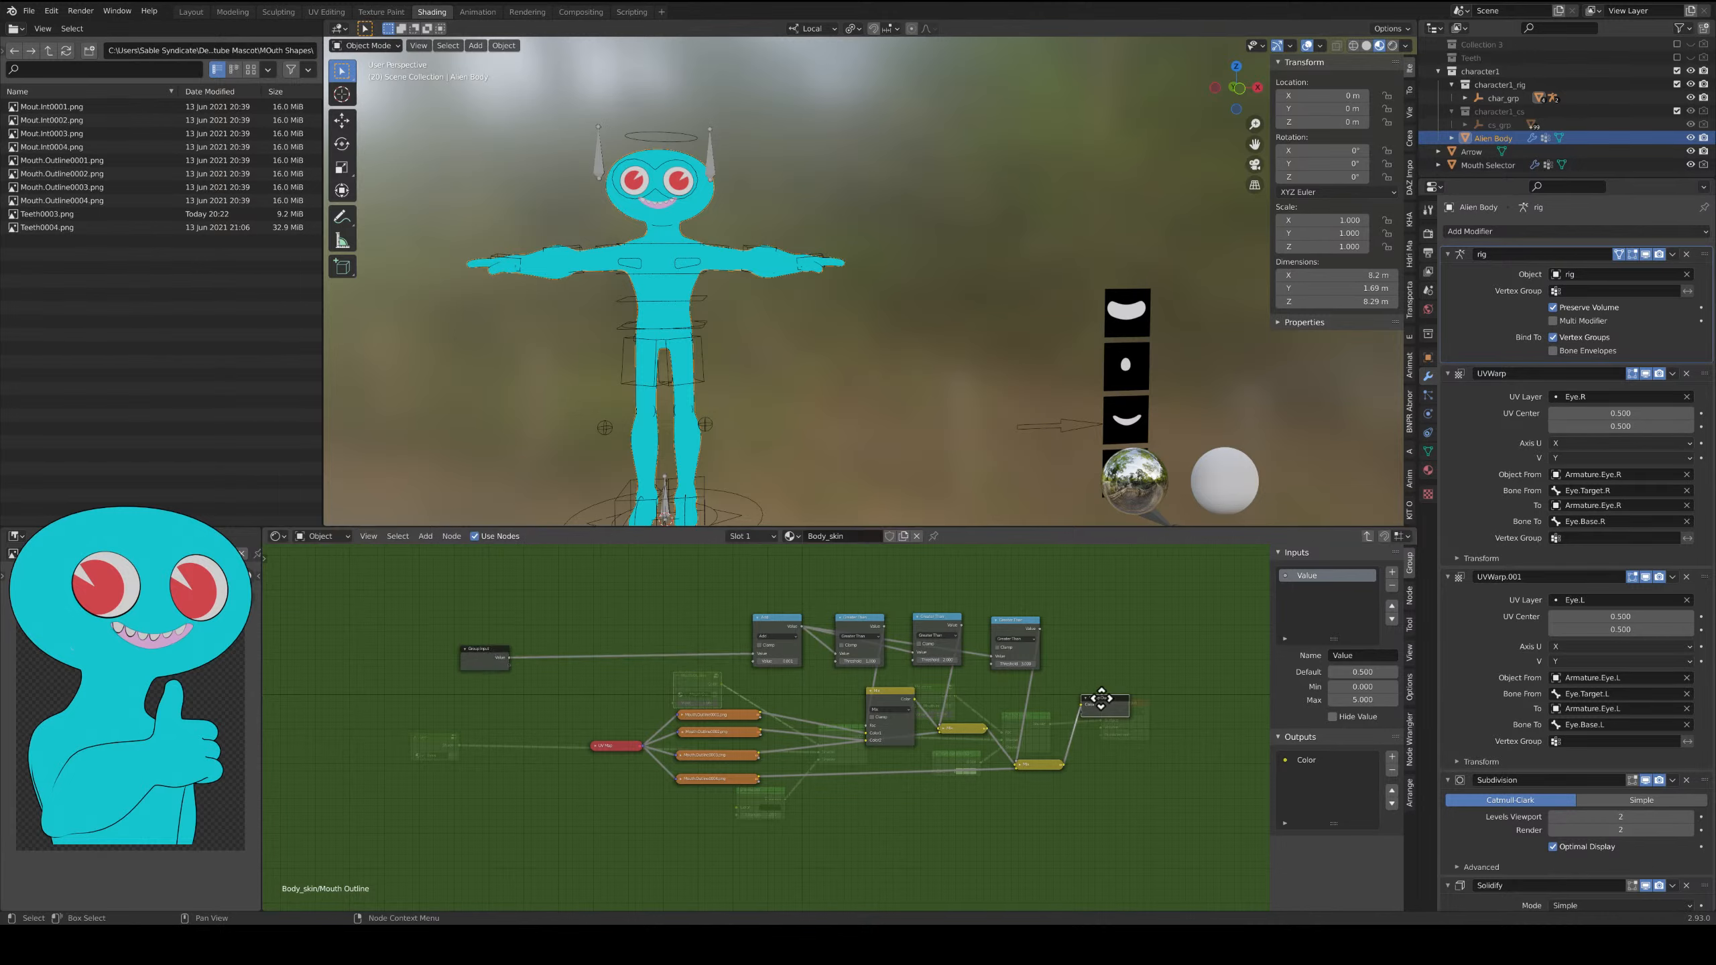
drag(1101, 698, 1204, 700)
Select the UV Map and four Mouth.Outline image nodes and examine how they connect.
middle_drag(813, 804, 805, 787)
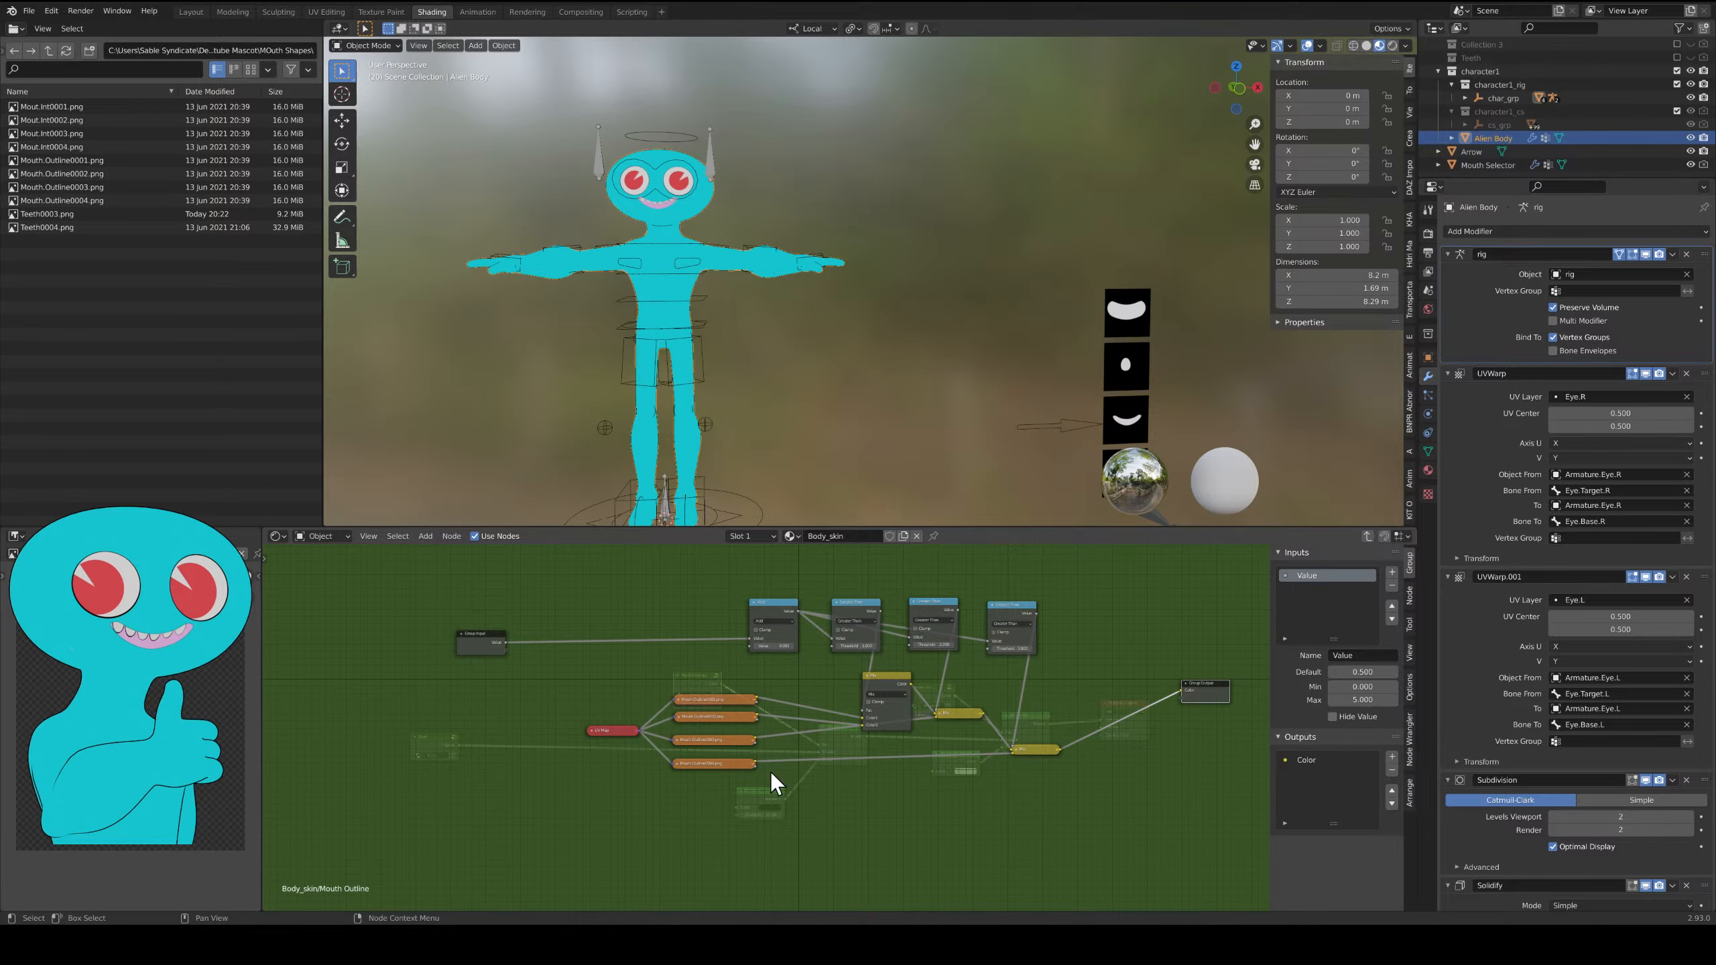
drag(555, 675, 770, 814)
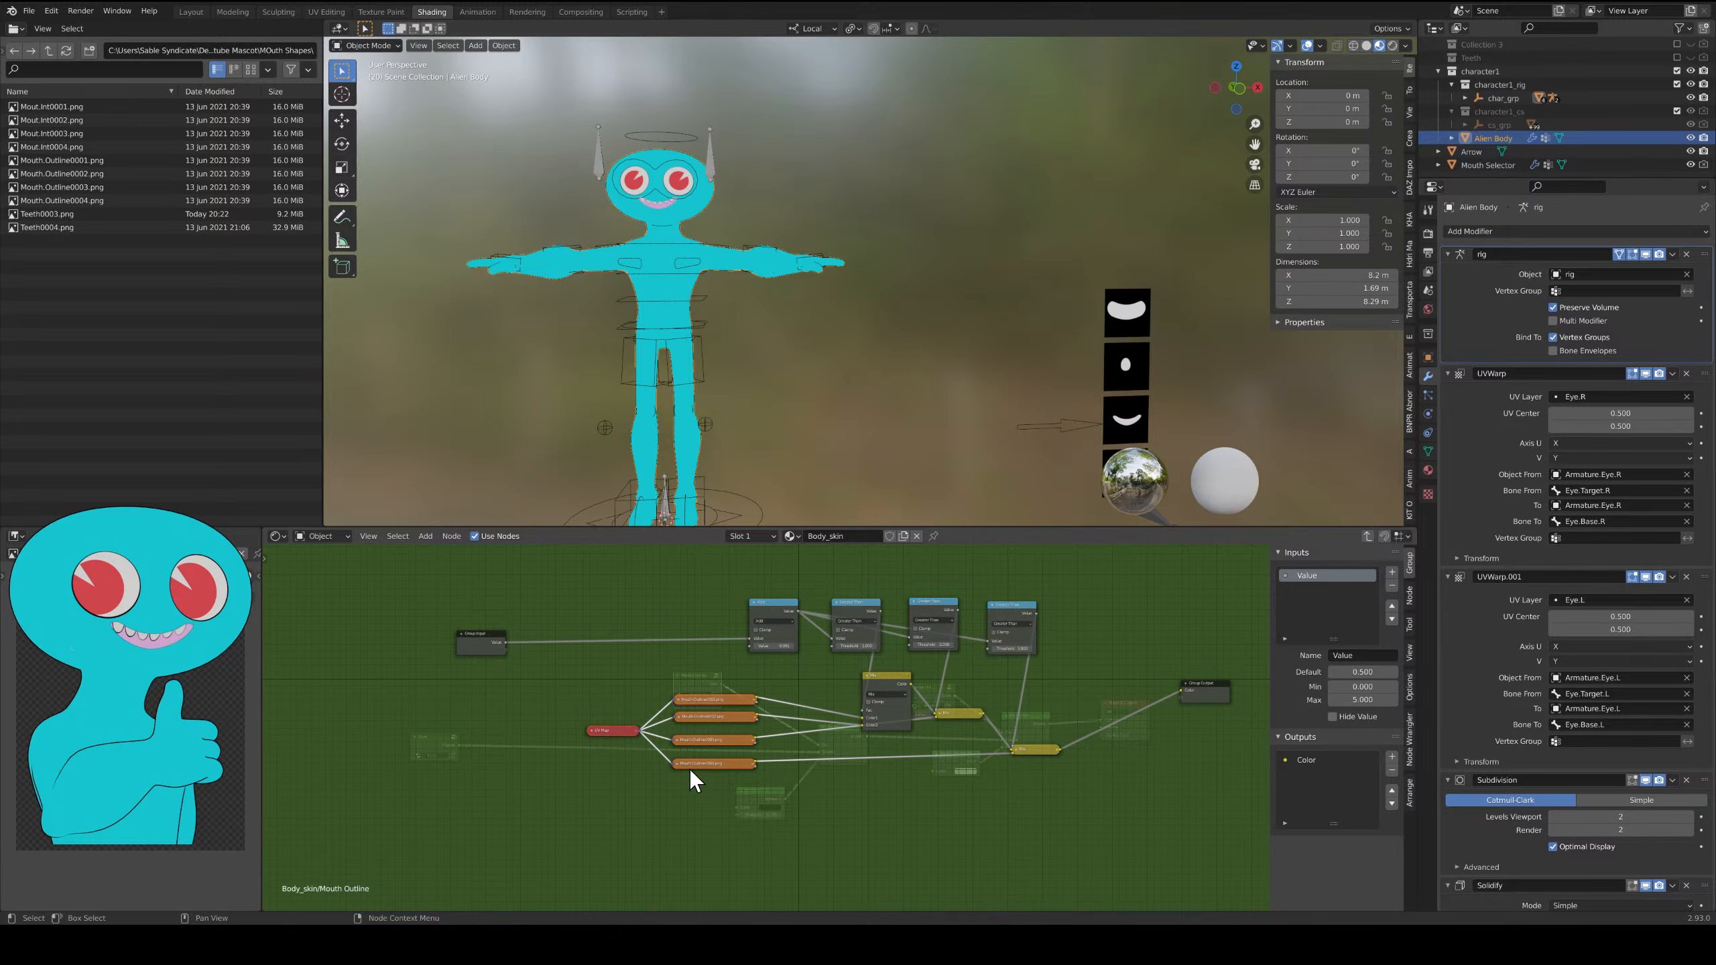
scroll(686, 717, up, 6)
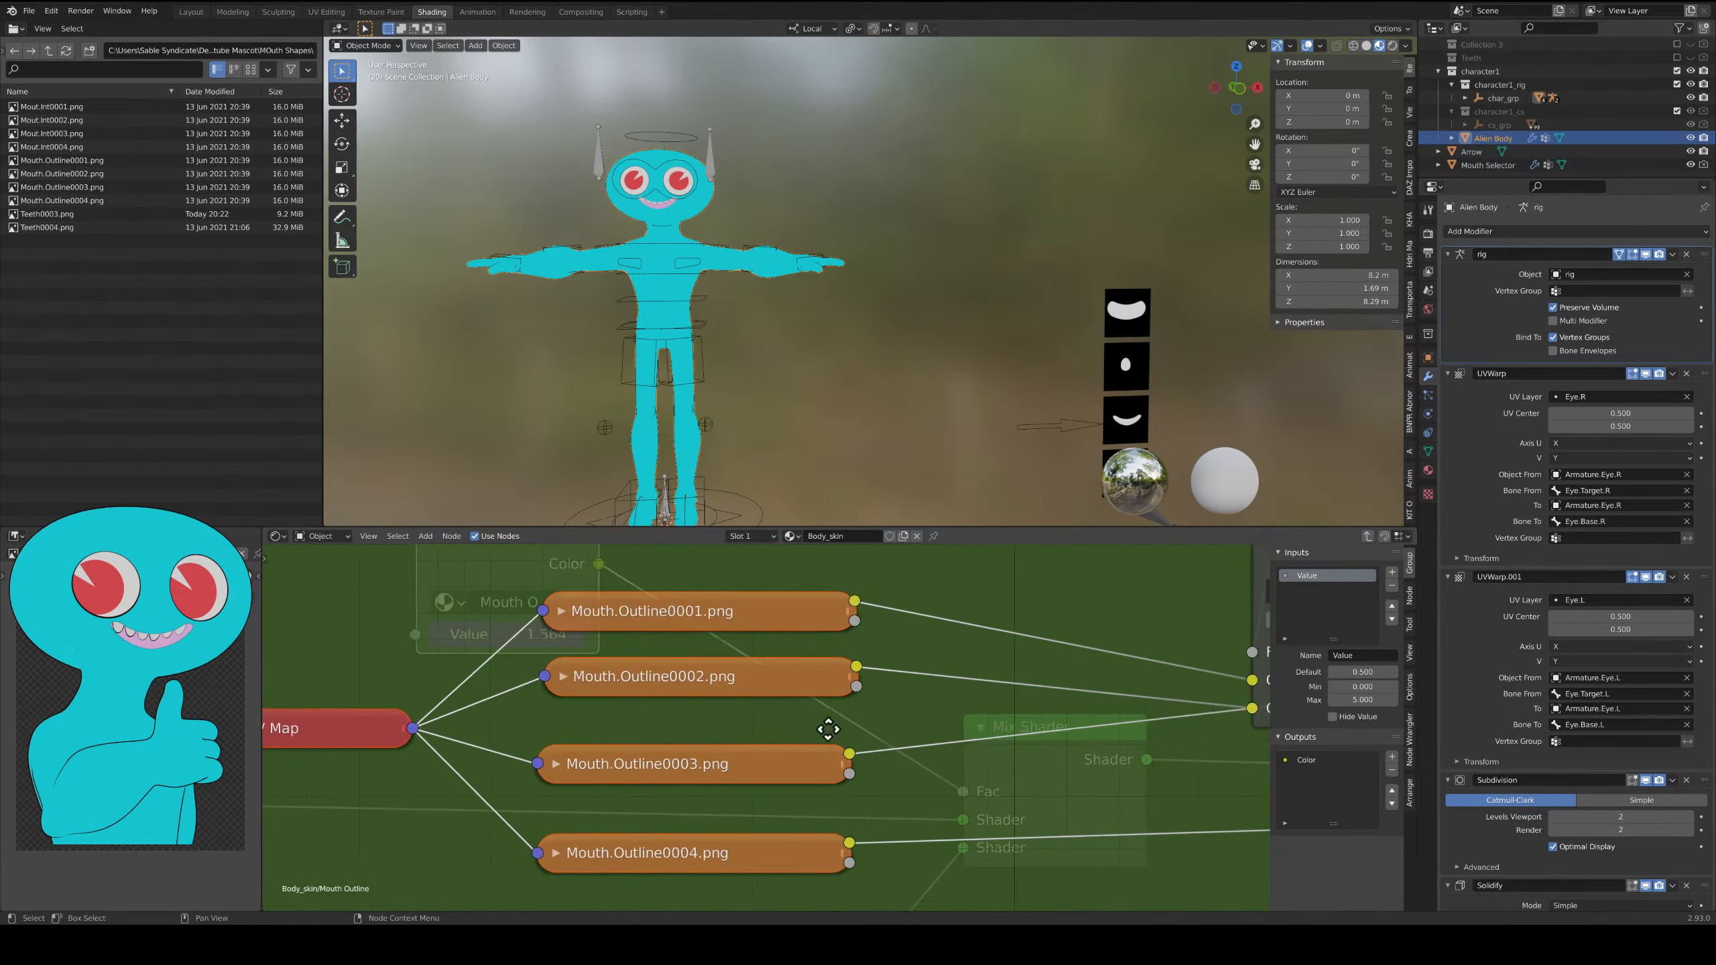
scroll(838, 831, up, 2)
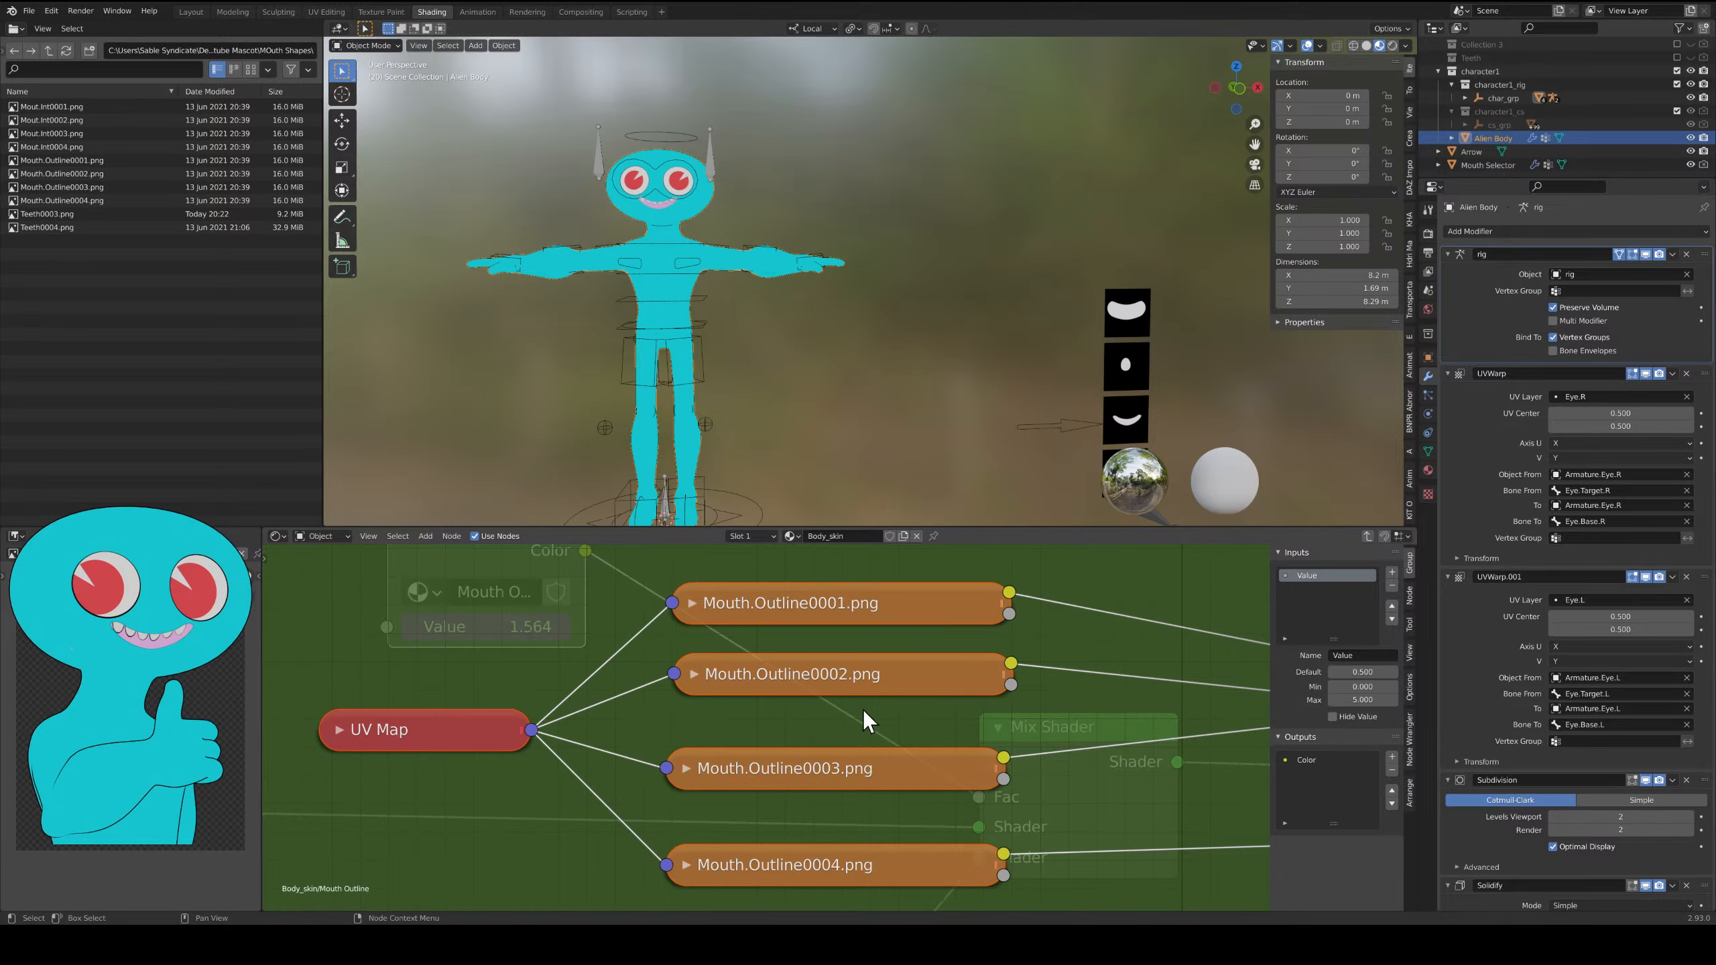
middle_drag(969, 728, 647, 740)
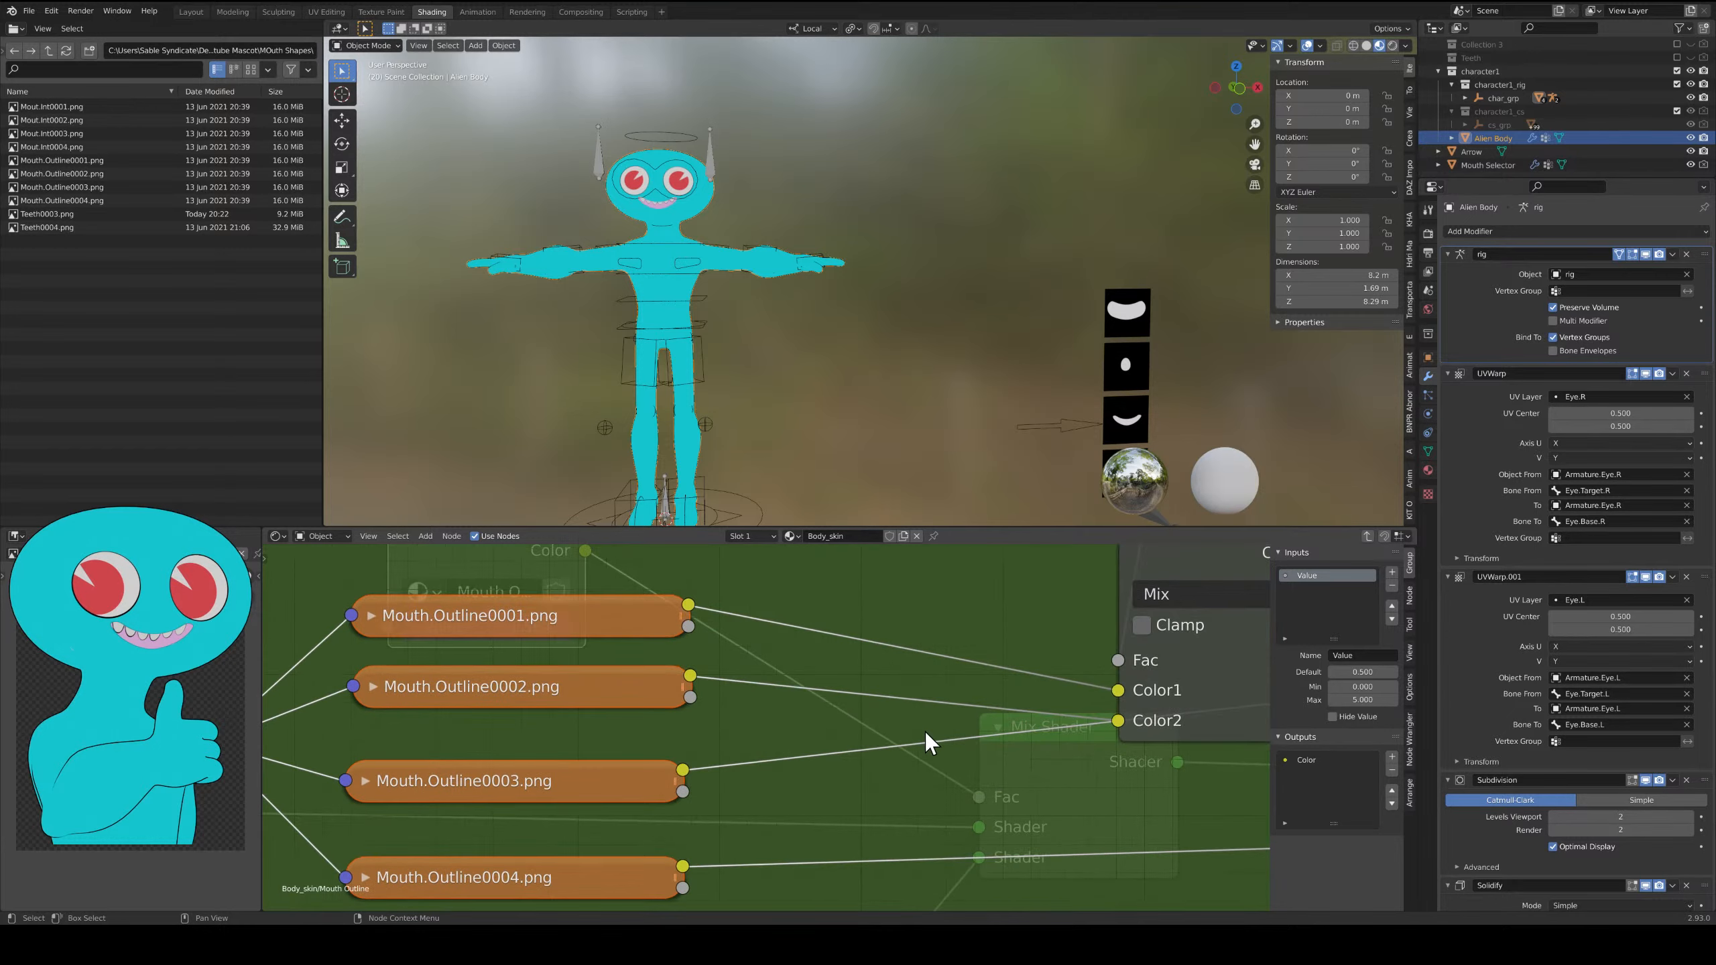
Rearrange the three Mix nodes into a compact chain beside the image nodes, with the first collapsed and the second expanded.
scroll(906, 744, down, 3)
middle_drag(1010, 759, 808, 762)
drag(935, 578, 892, 546)
scroll(908, 831, down, 1)
middle_drag(908, 778, 822, 706)
scroll(909, 730, down, 1)
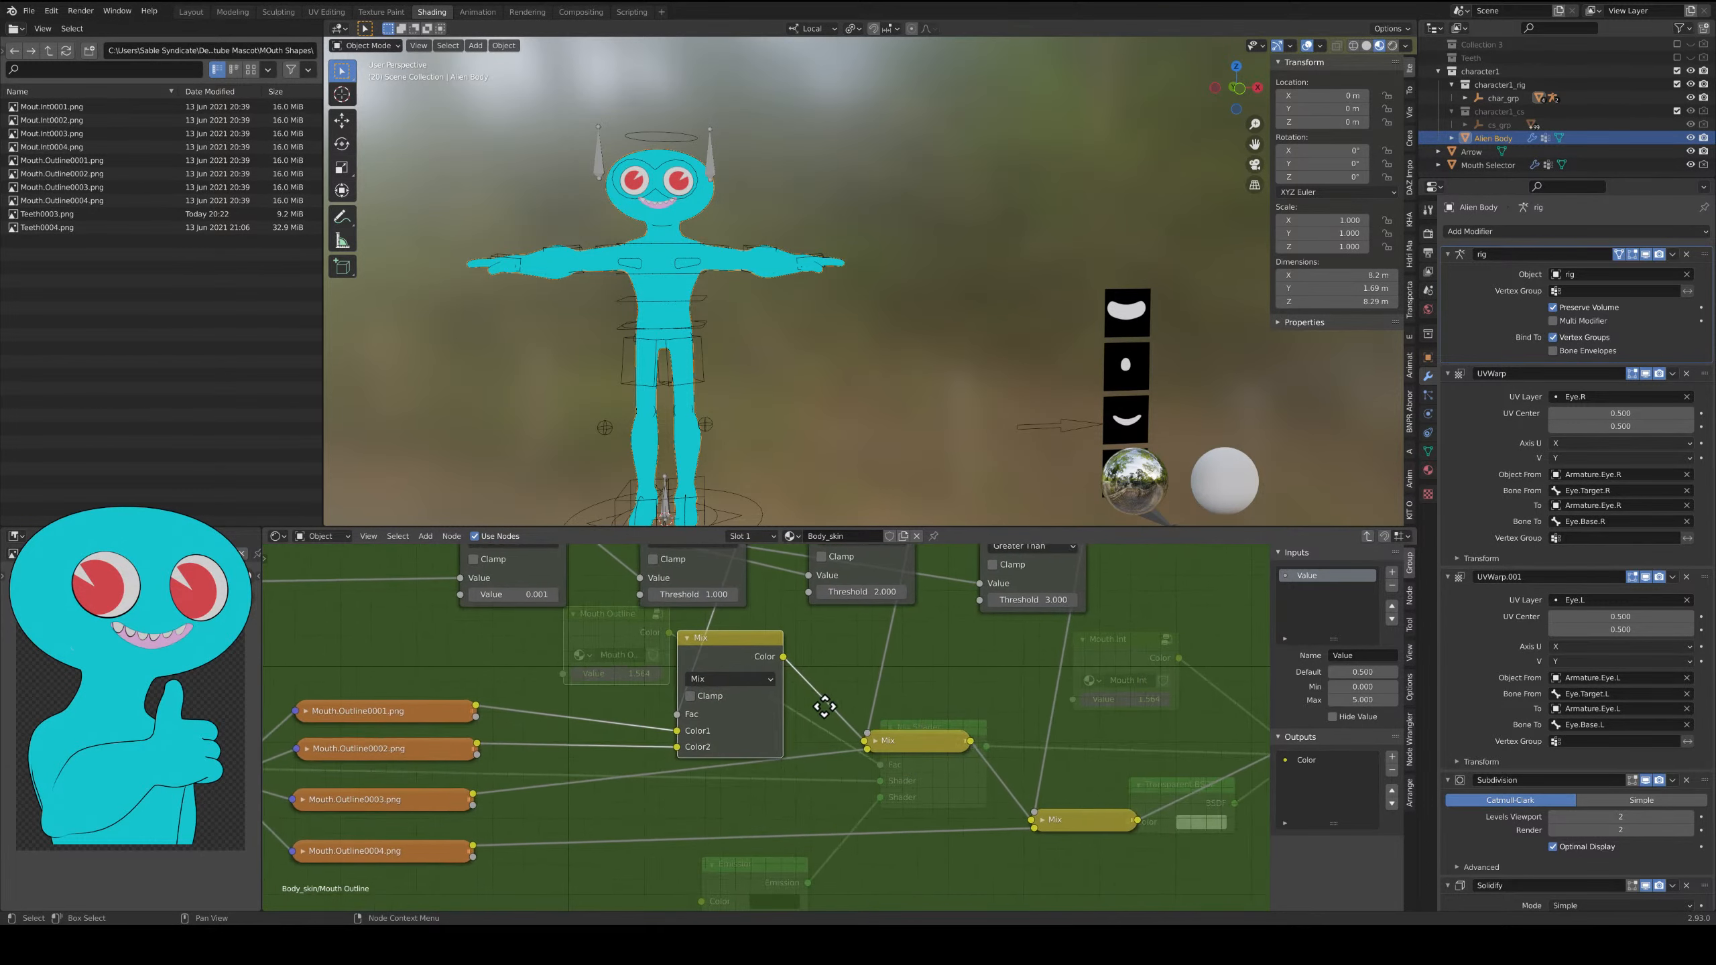
click(688, 639)
drag(716, 638, 722, 724)
mouse_move(916, 734)
mouse_down()
mouse_move(882, 718)
mouse_move(891, 727)
mouse_up()
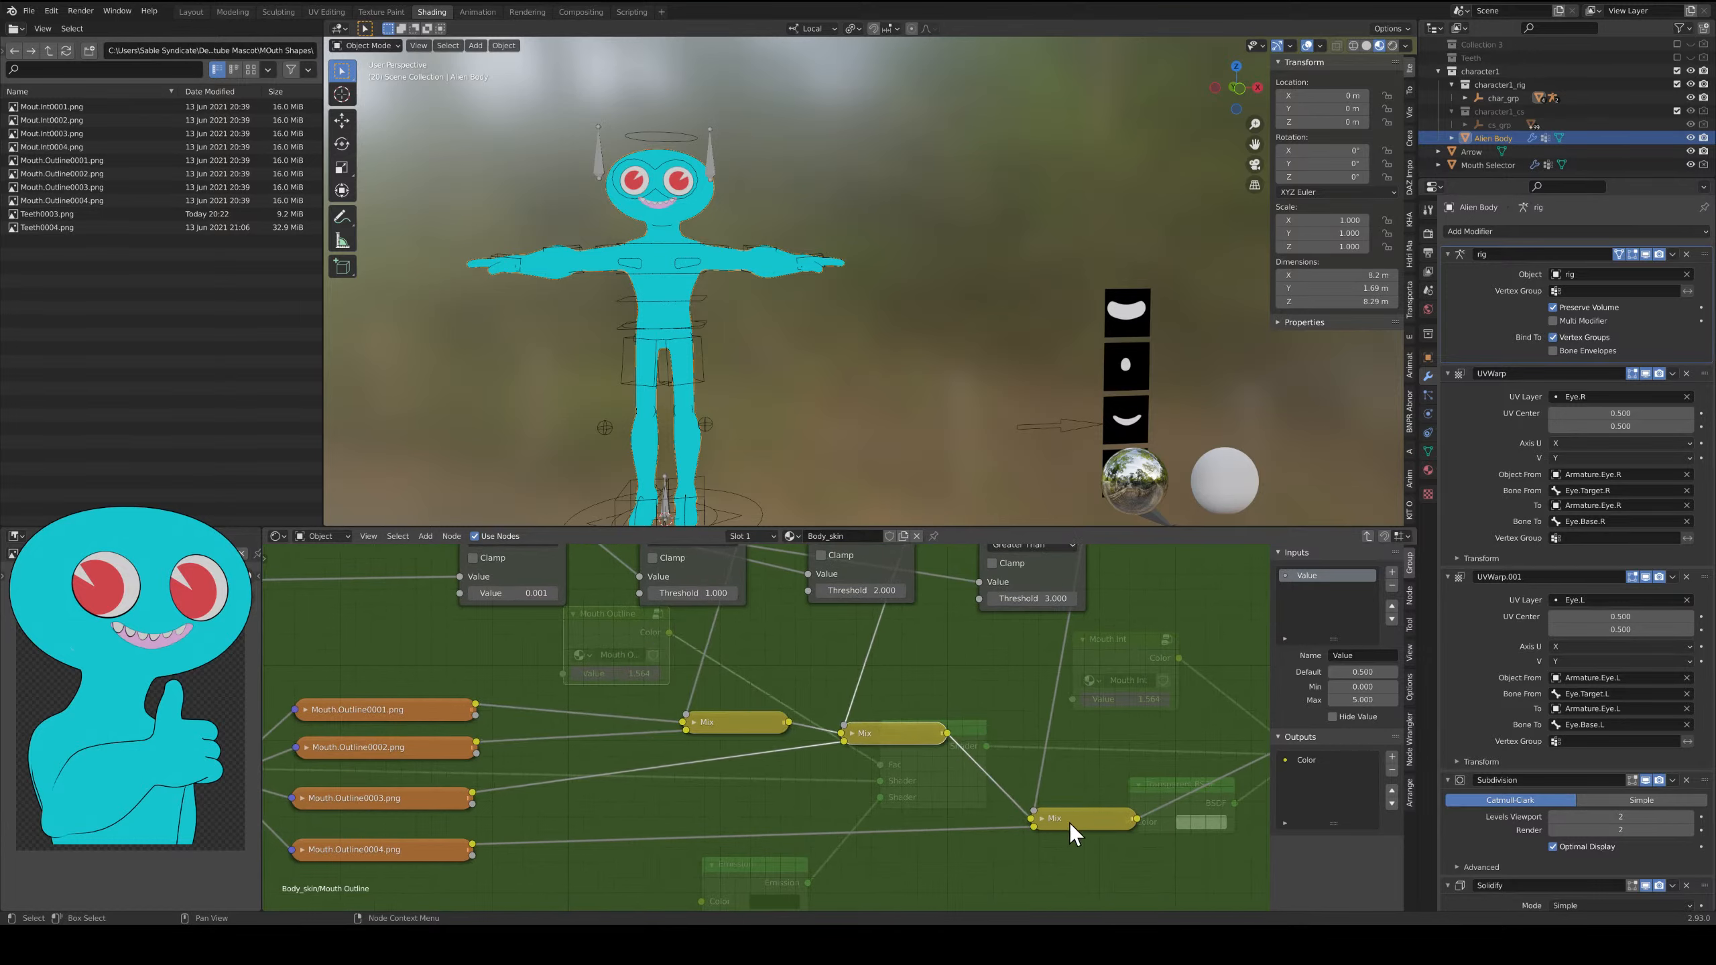
drag(1083, 816, 1031, 779)
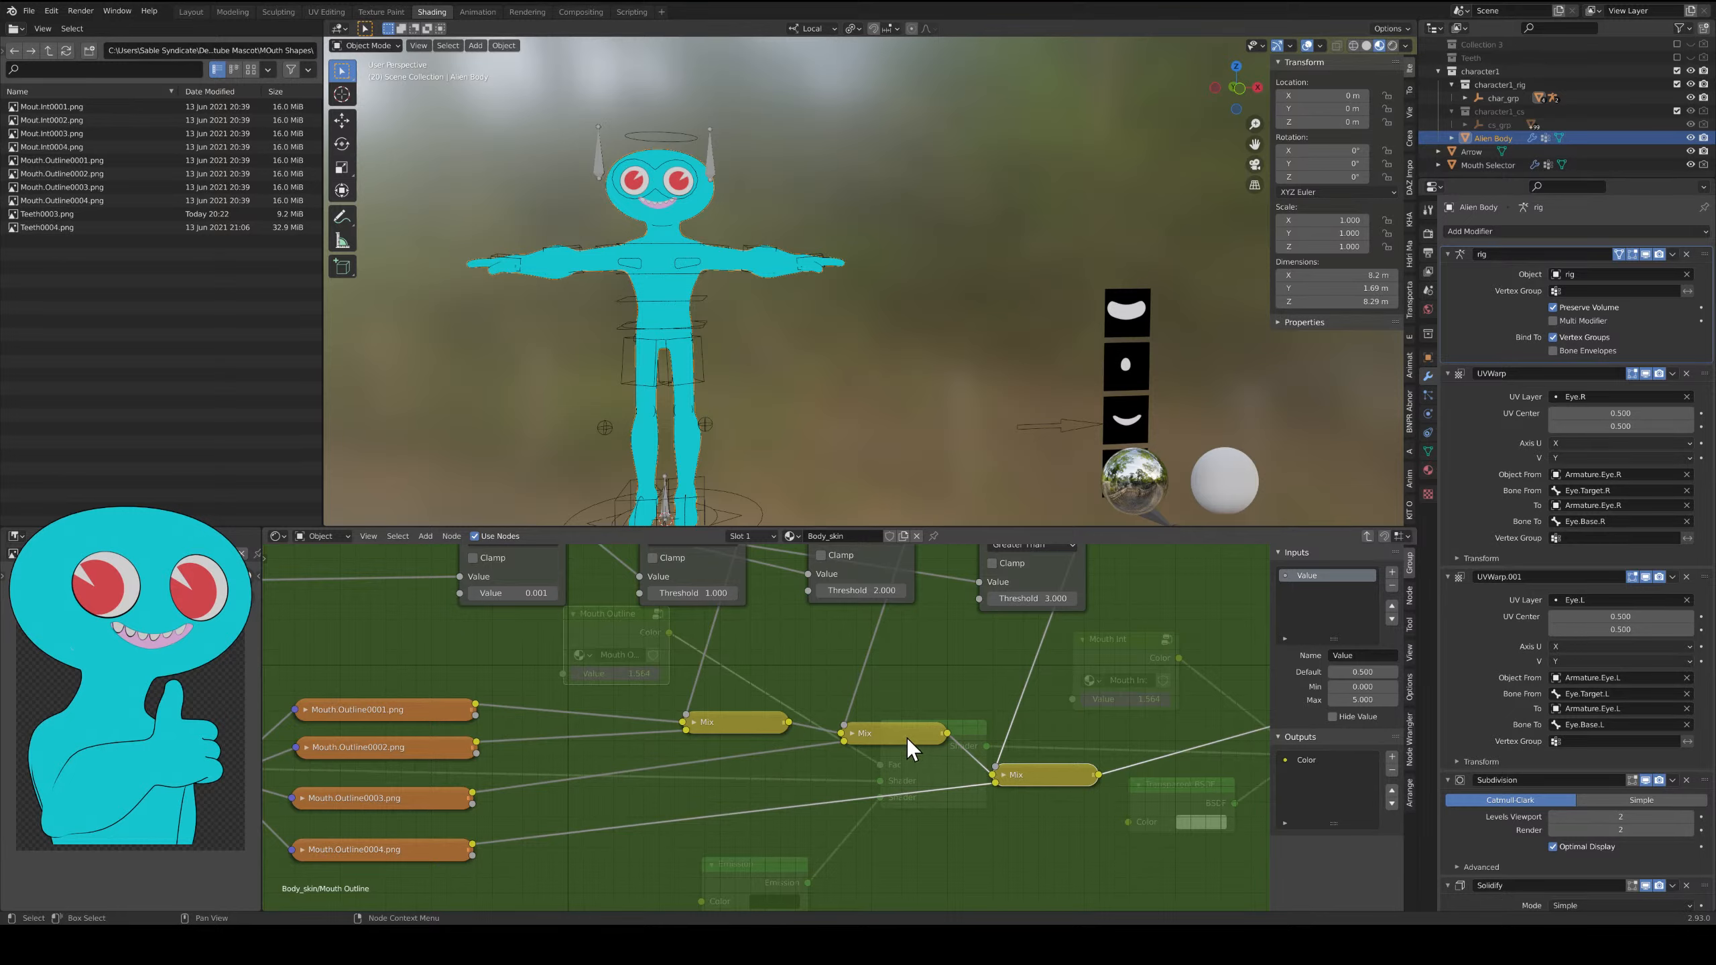
click(852, 733)
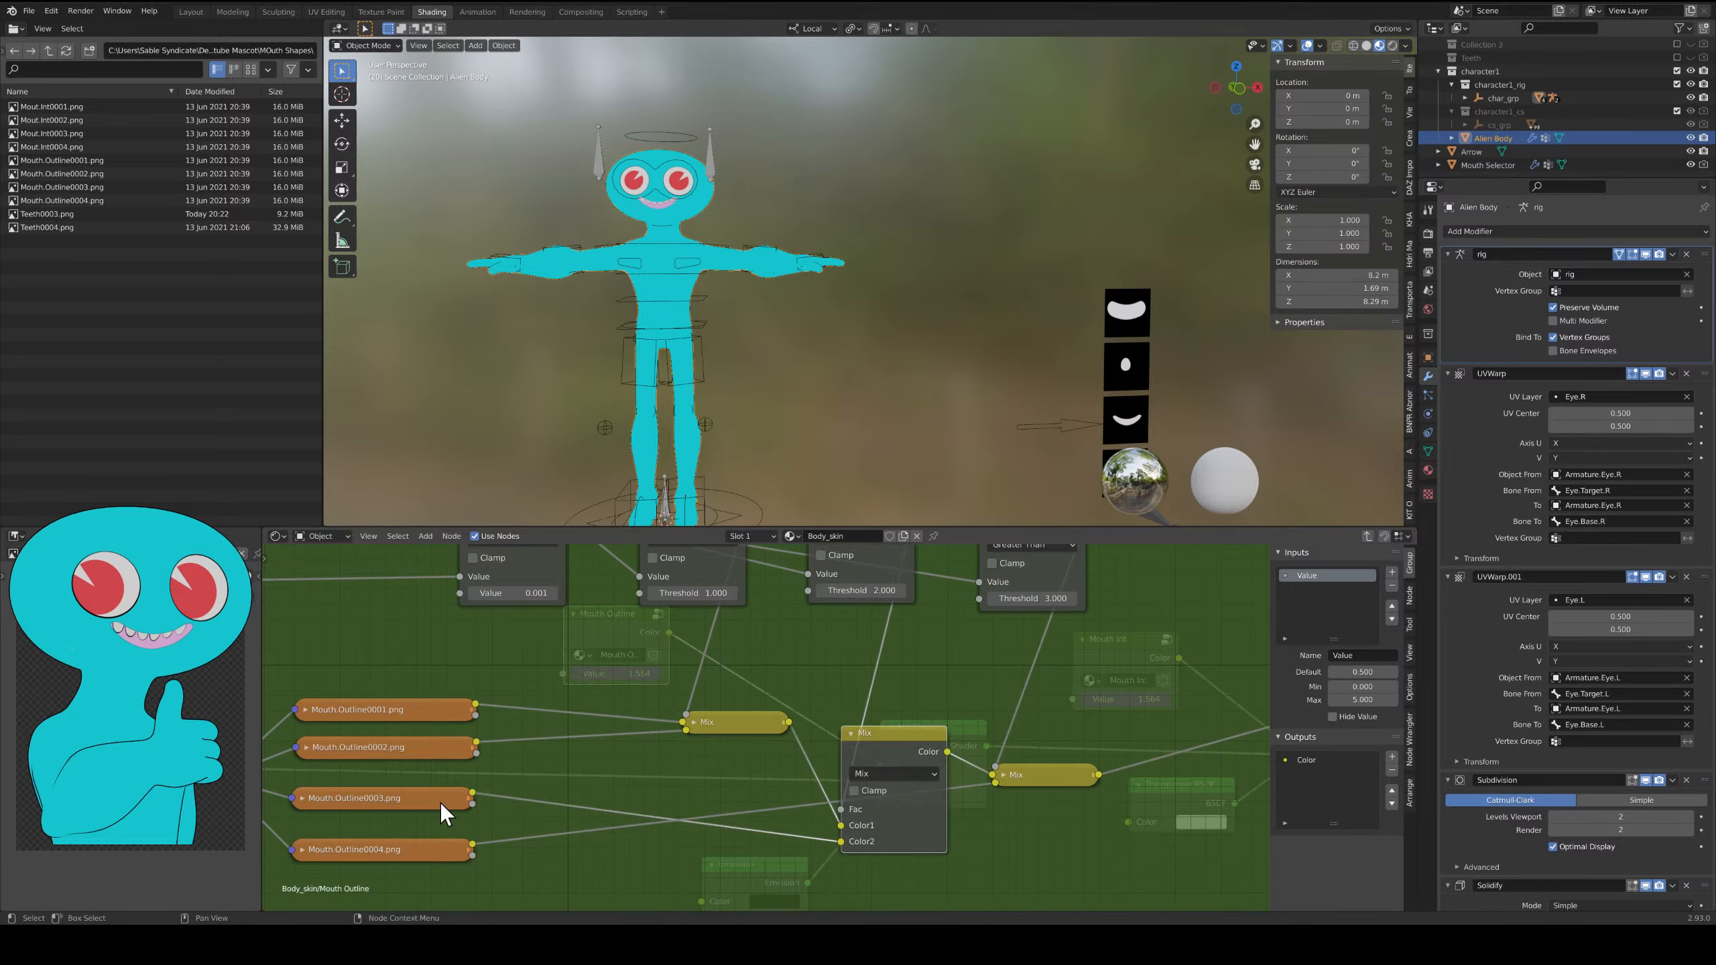
Collapse the middle Mix node and move the Group Input node closer to the Add node.
click(849, 734)
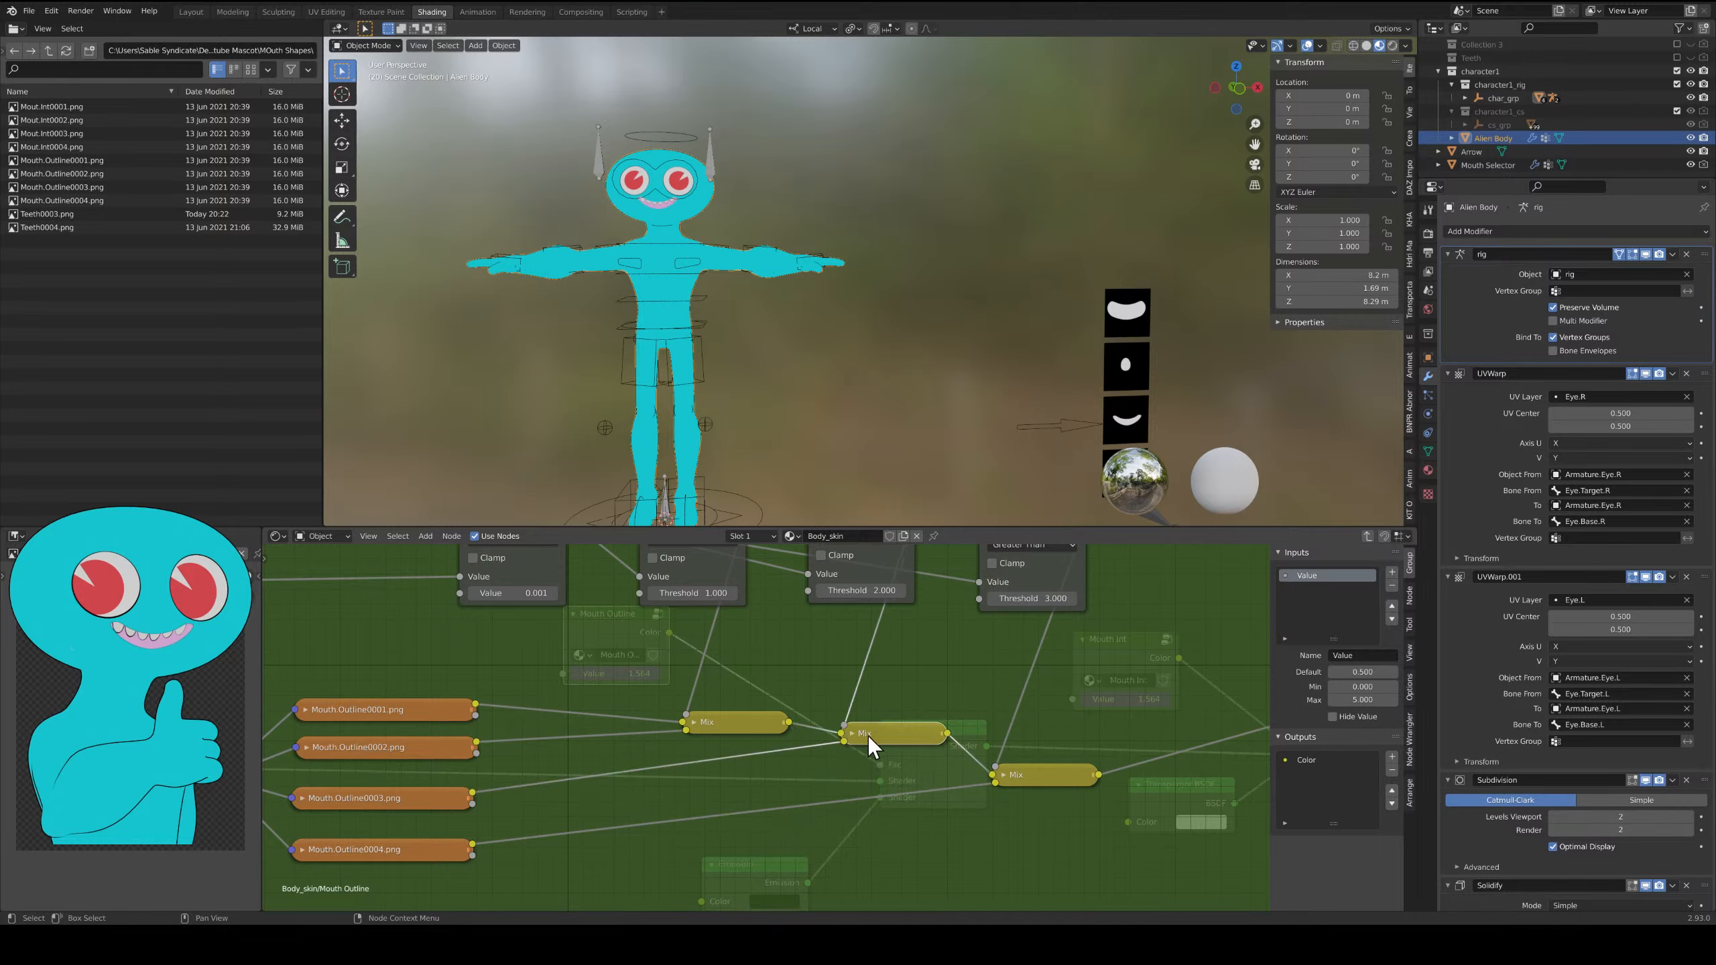
middle_drag(1083, 786, 902, 748)
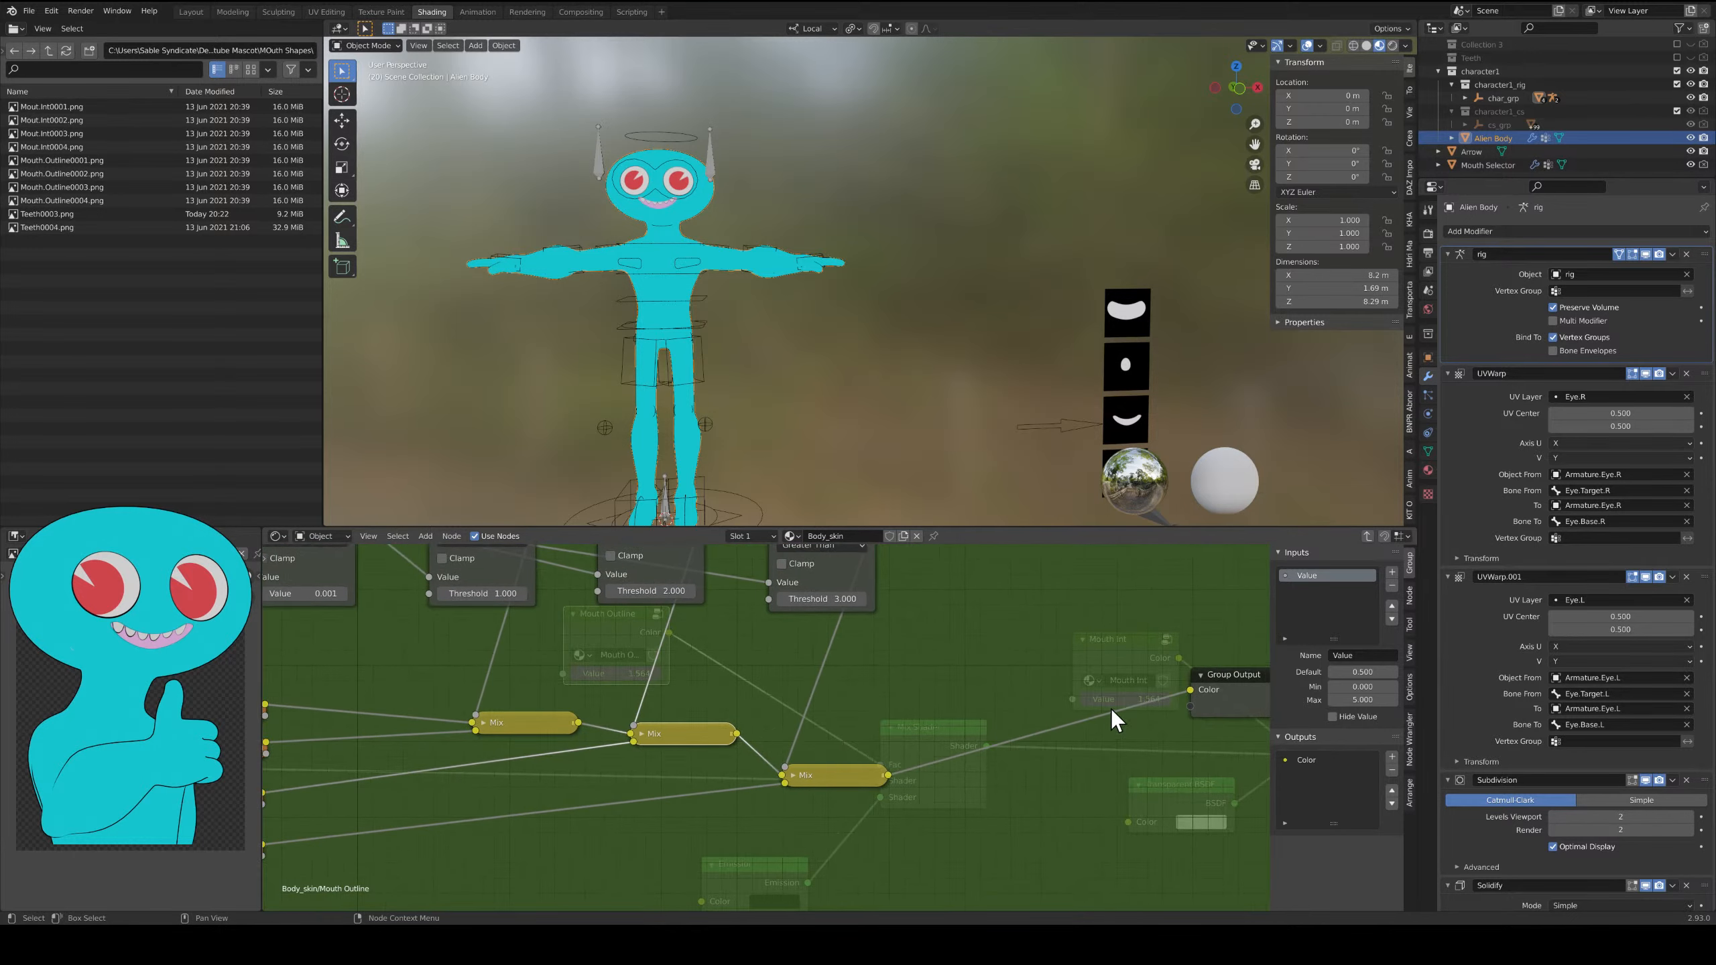
middle_drag(1115, 711, 957, 727)
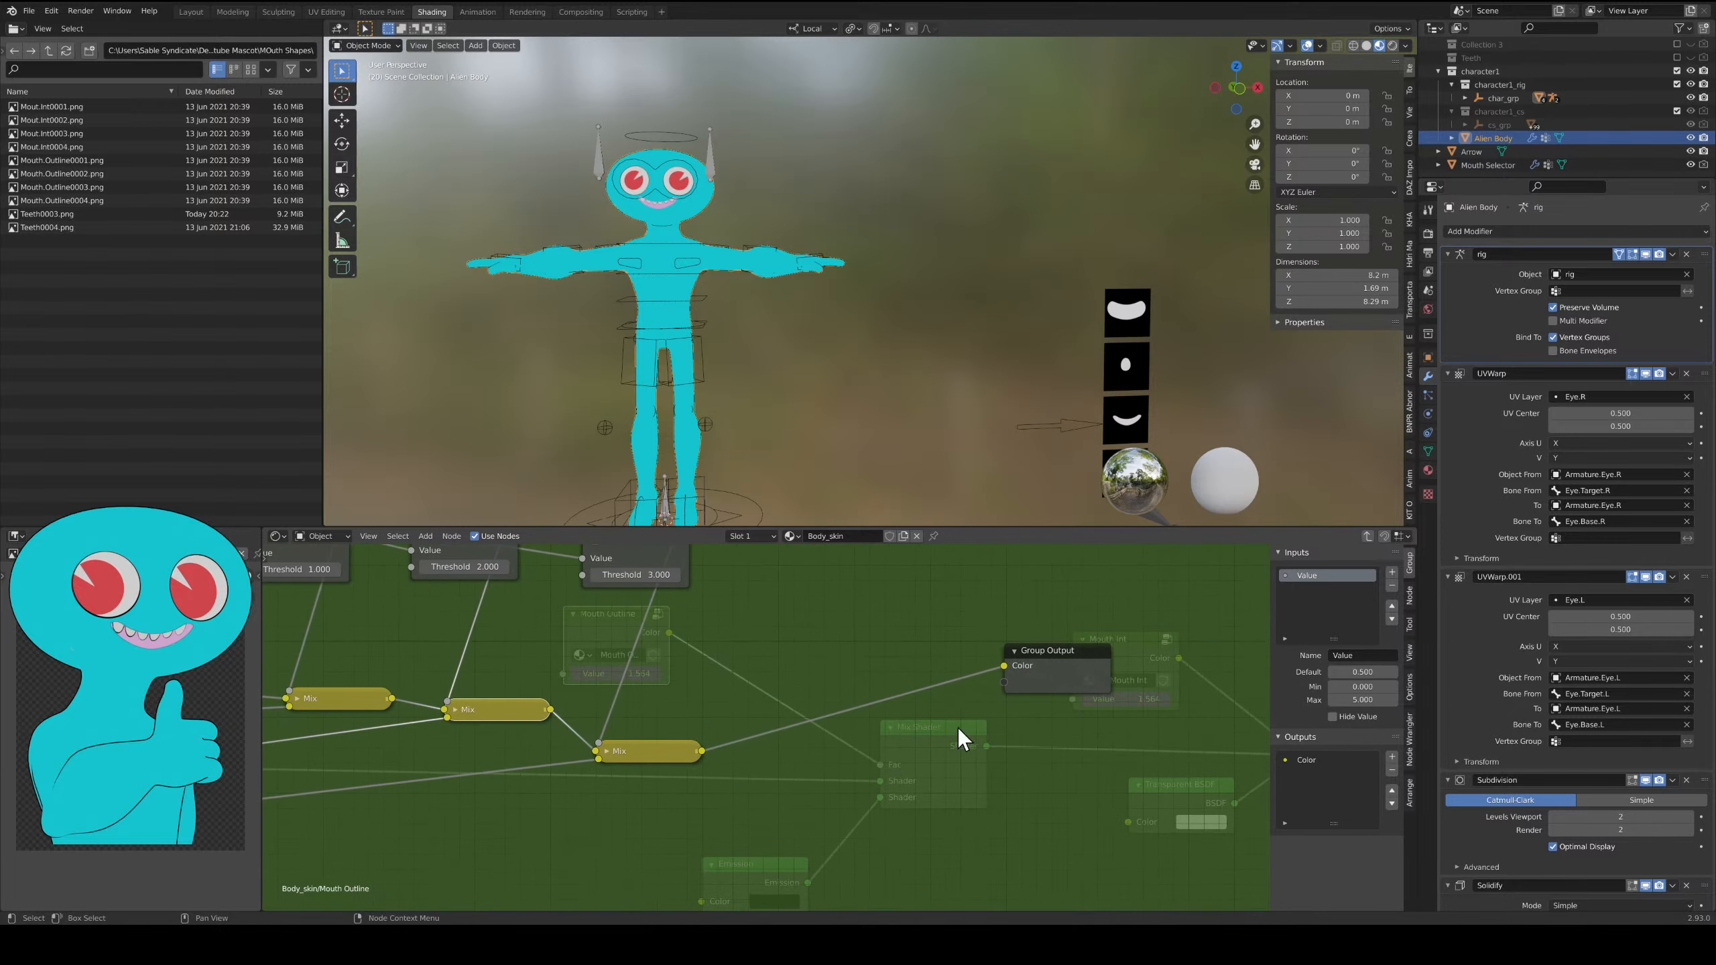
middle_drag(828, 640, 507, 703)
drag(319, 694, 559, 684)
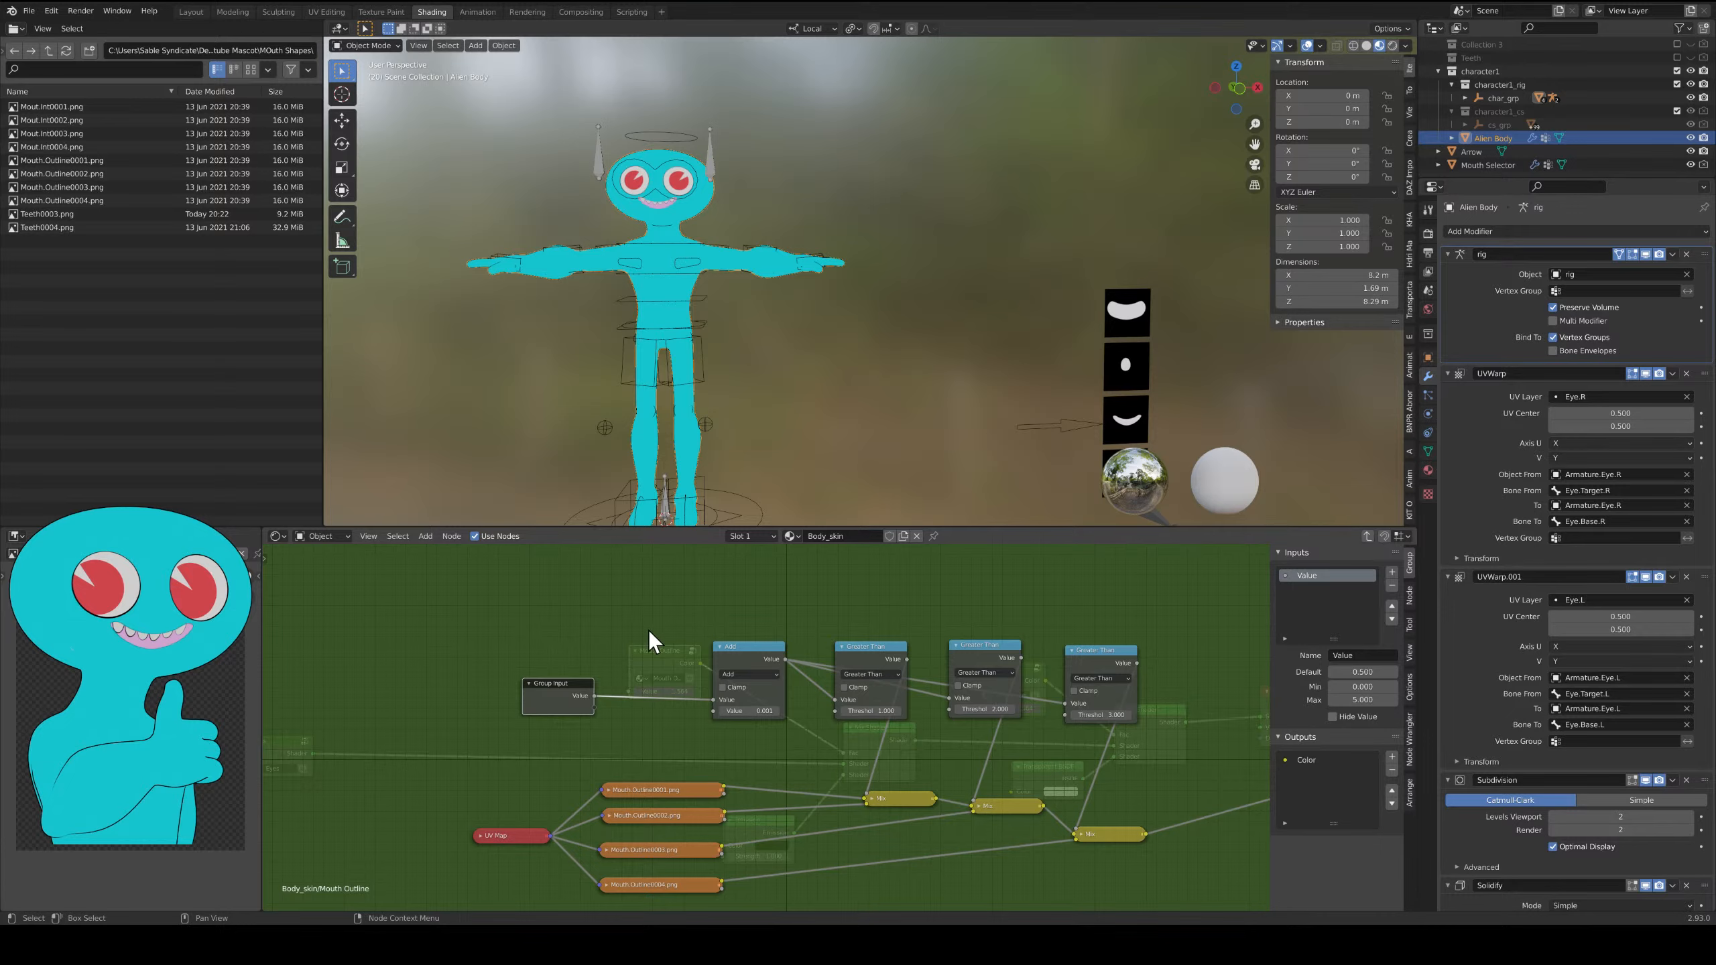
Examine the Add node and the three Greater Than nodes, including their thresholds and connections to the Mix nodes.
scroll(733, 699, up, 1)
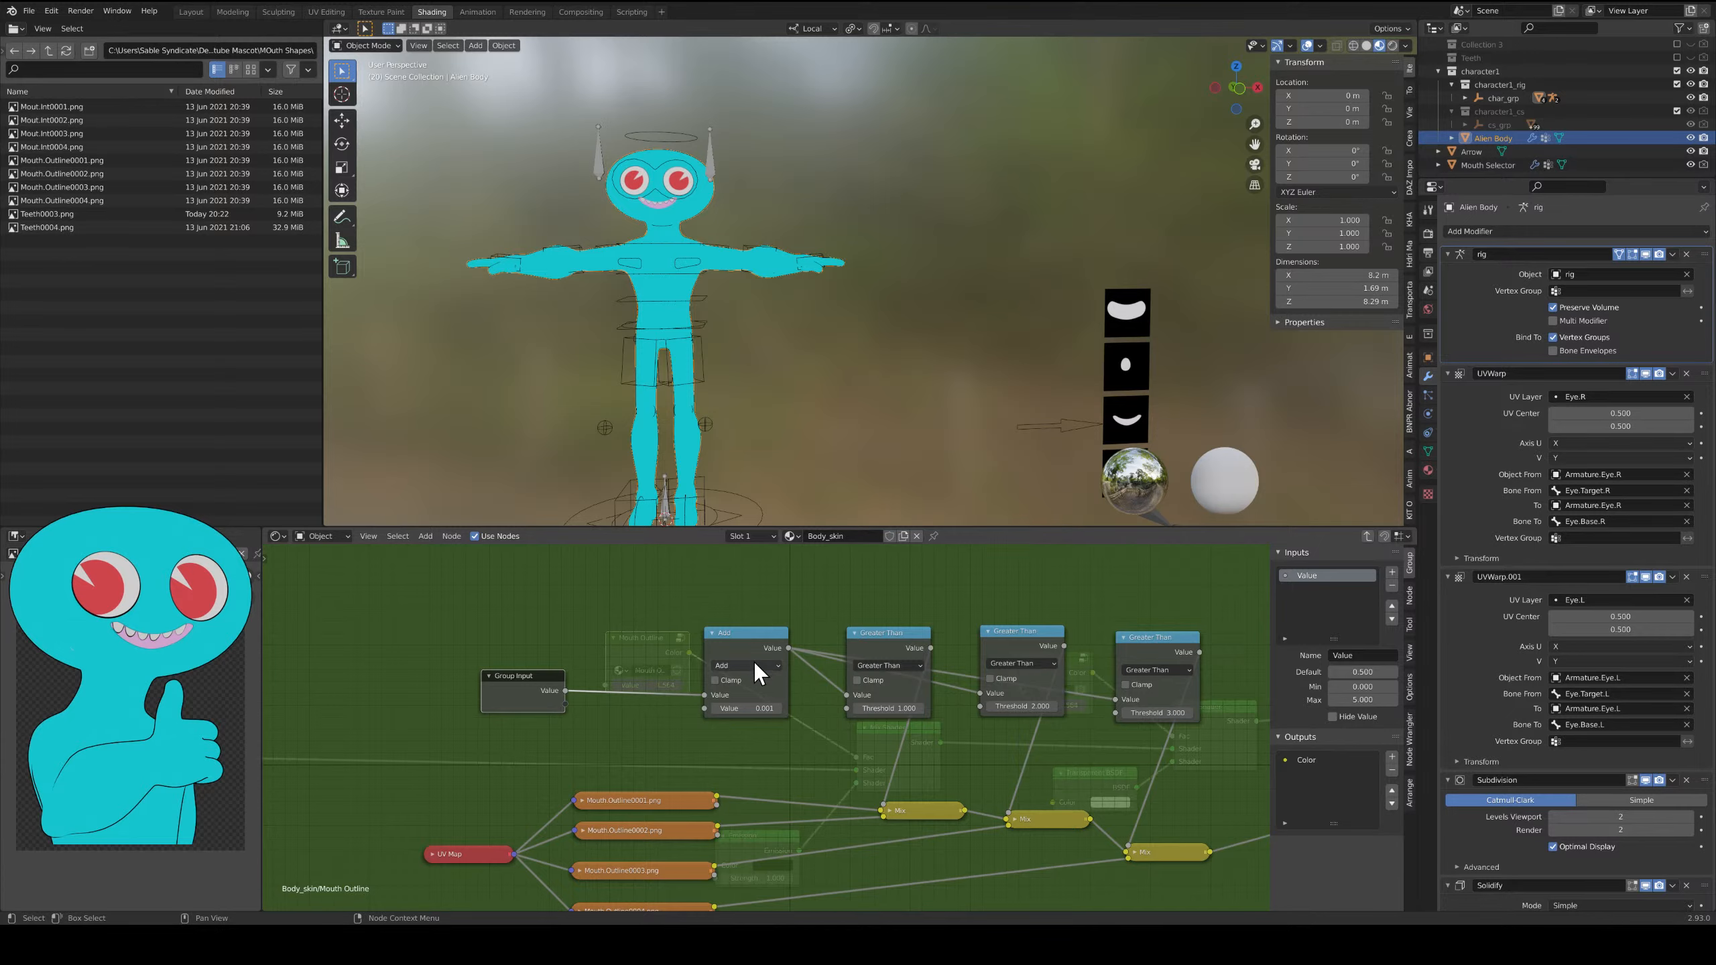
middle_drag(754, 660, 657, 631)
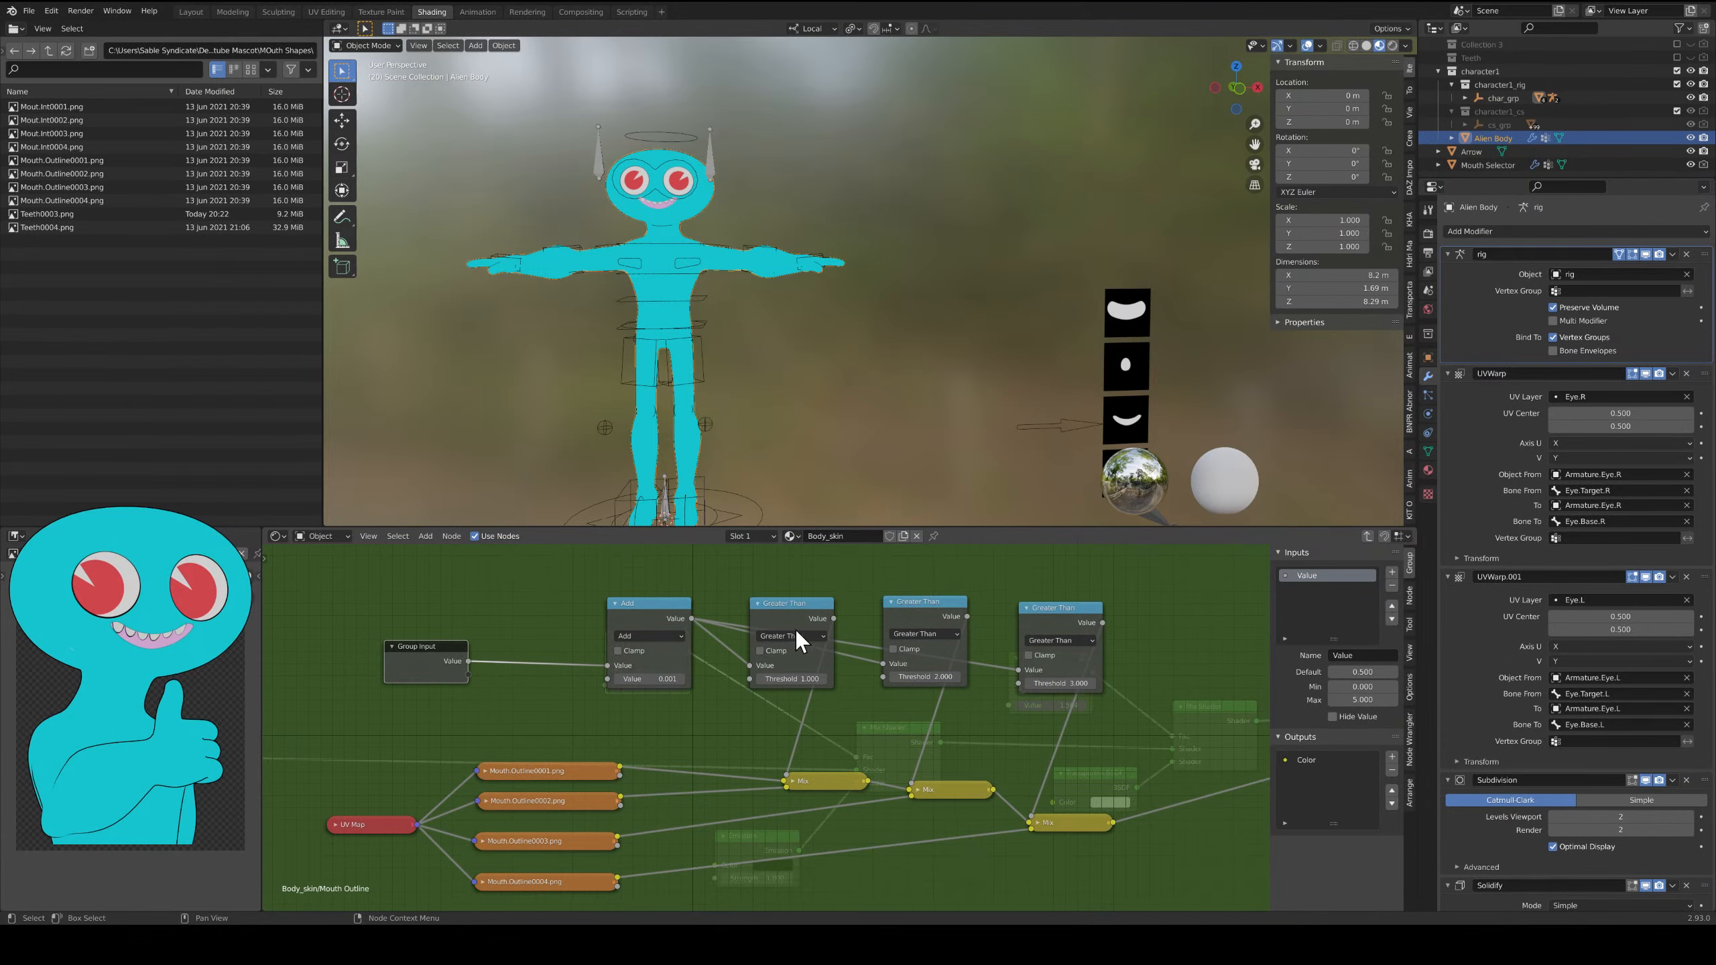
mouse_move(793, 609)
mouse_down()
mouse_move(797, 667)
mouse_move(797, 611)
mouse_up()
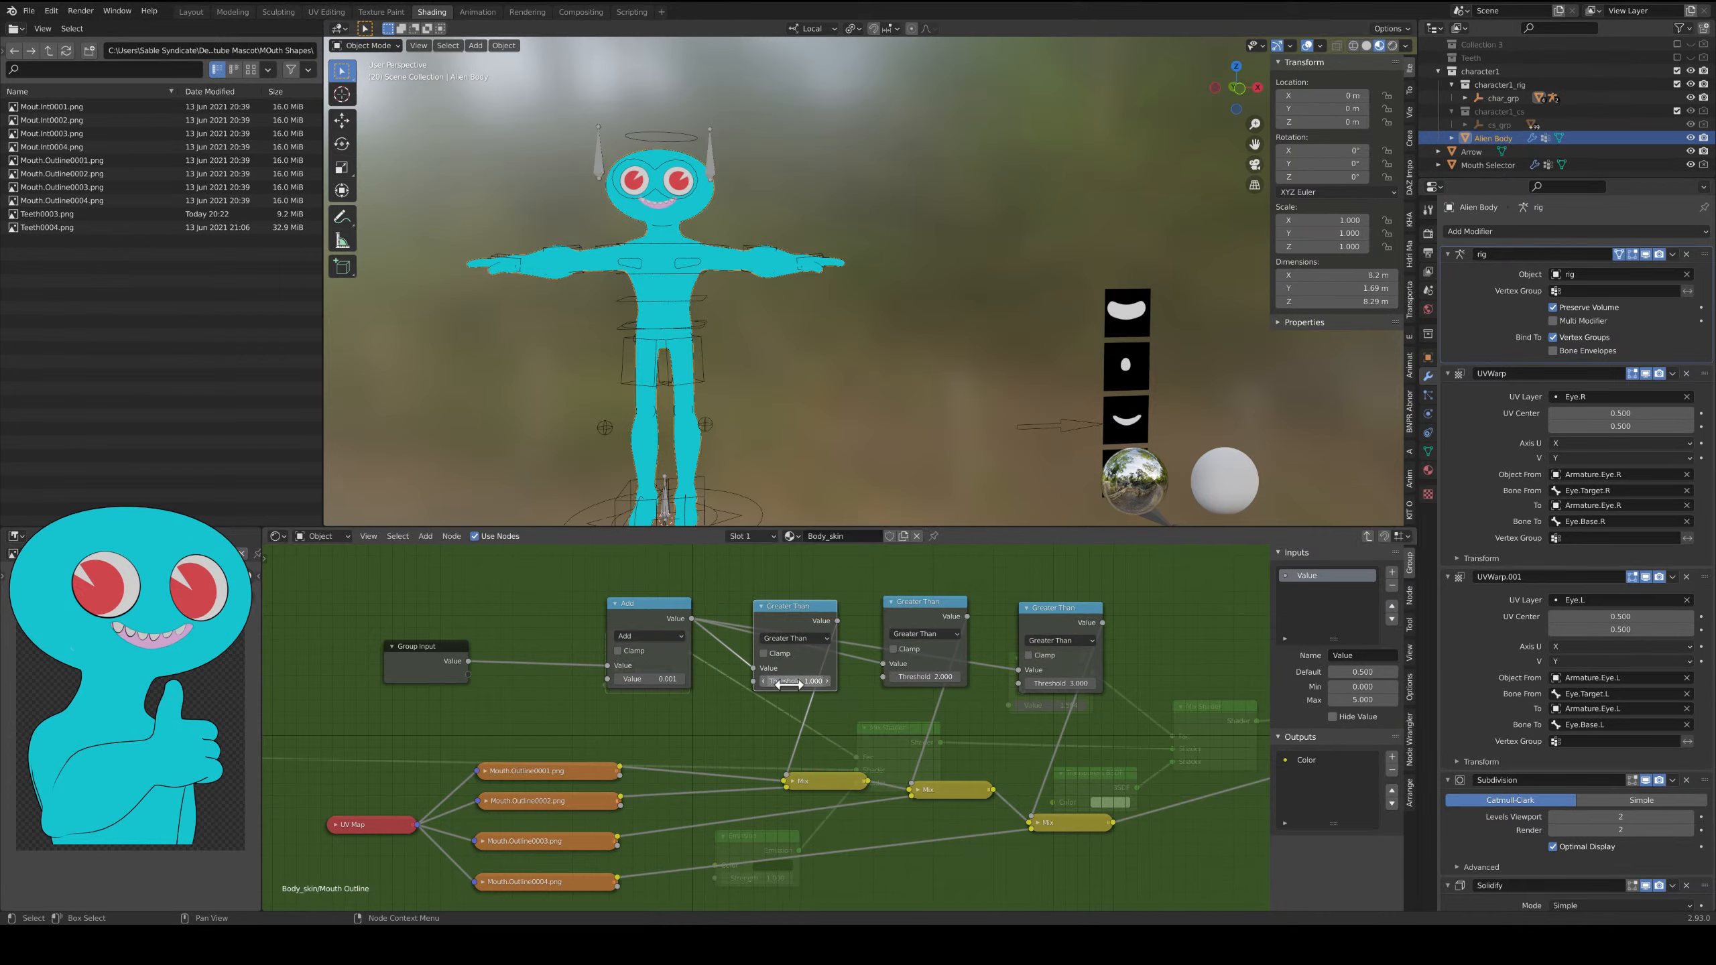
scroll(716, 647, up, 3)
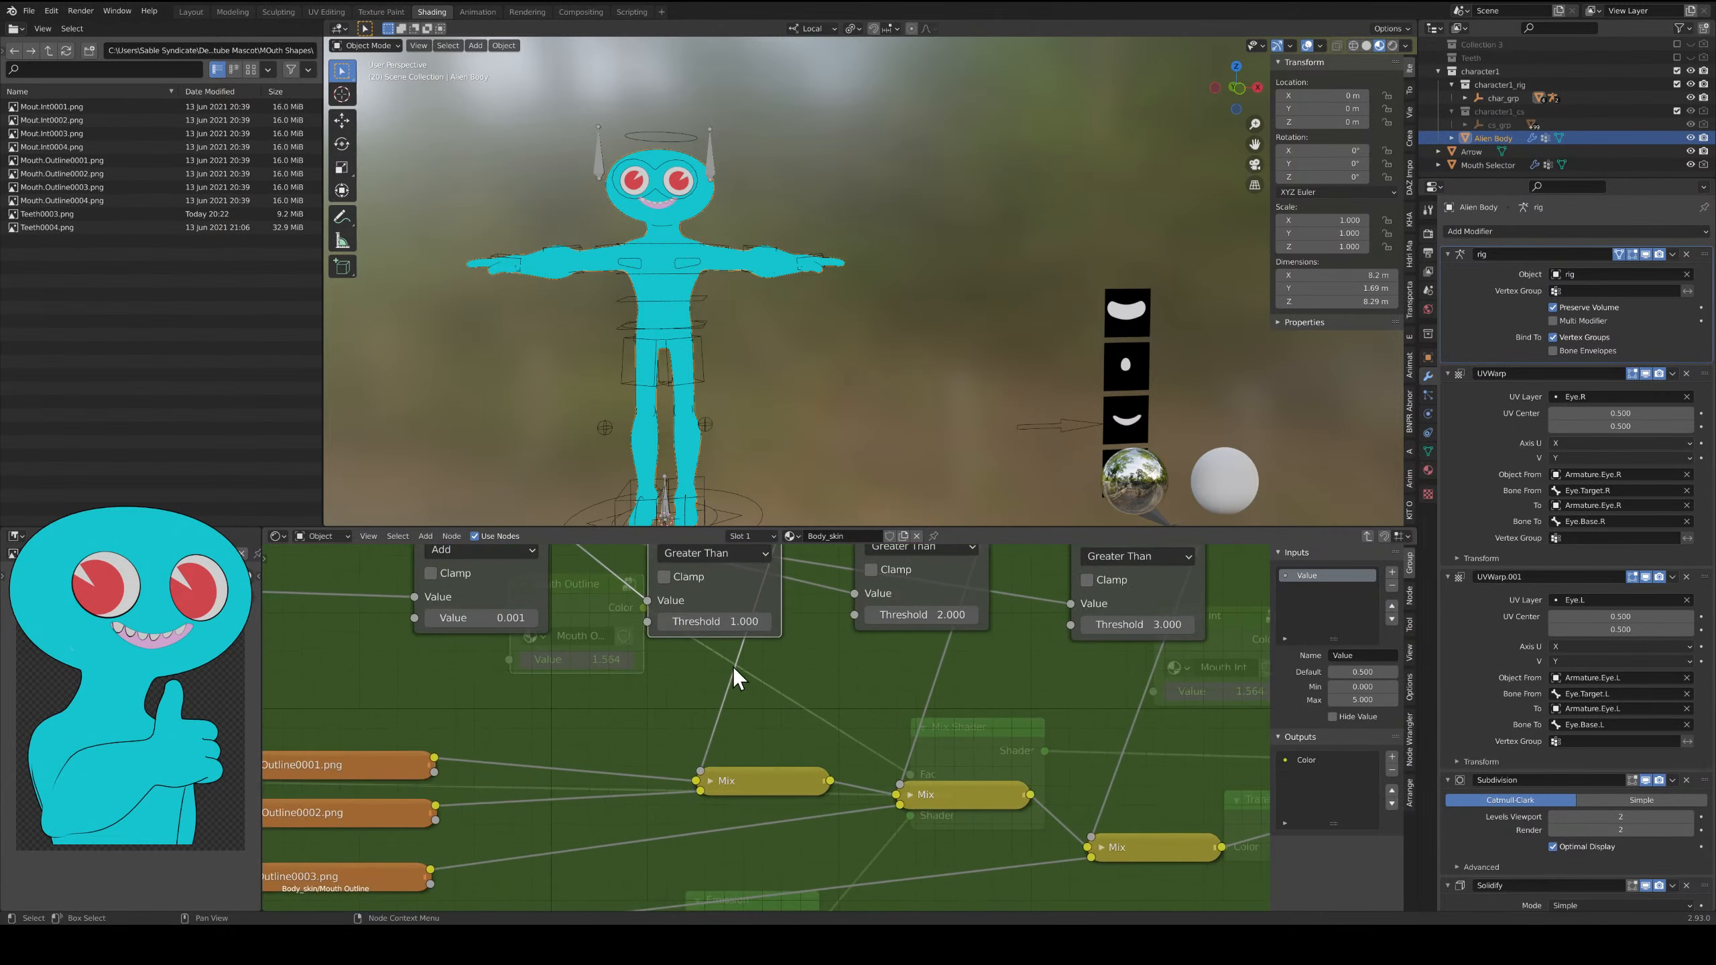
middle_drag(733, 667, 694, 701)
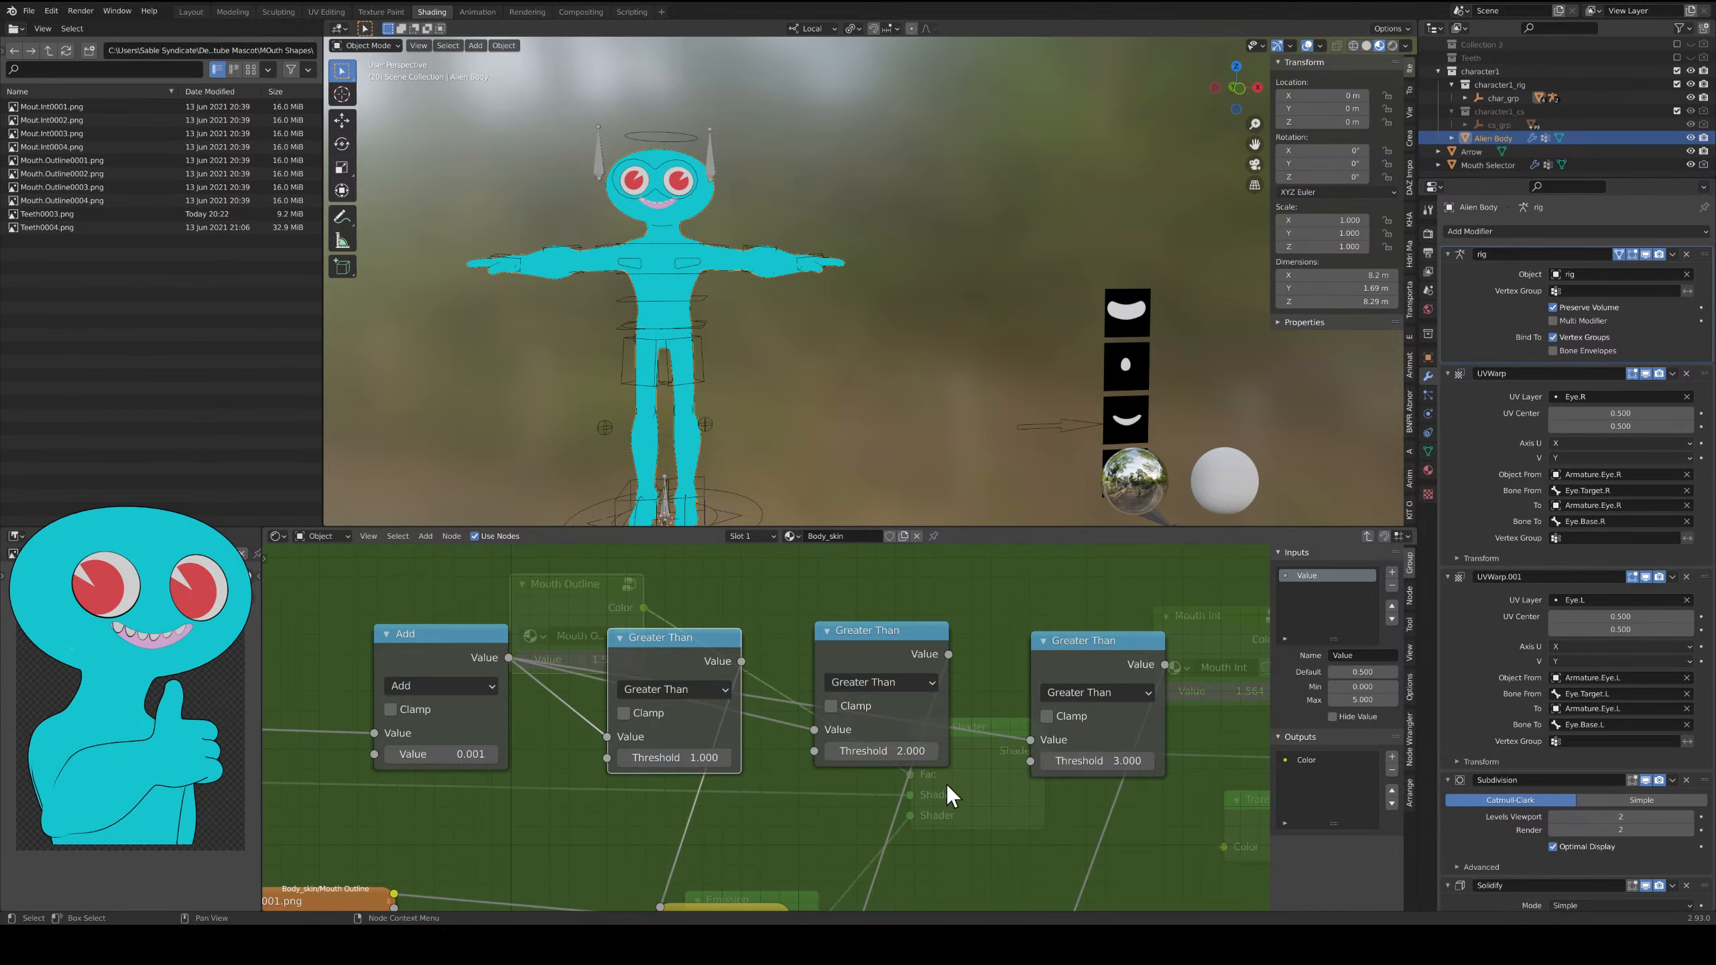
middle_drag(946, 784, 892, 711)
scroll(983, 652, down, 1)
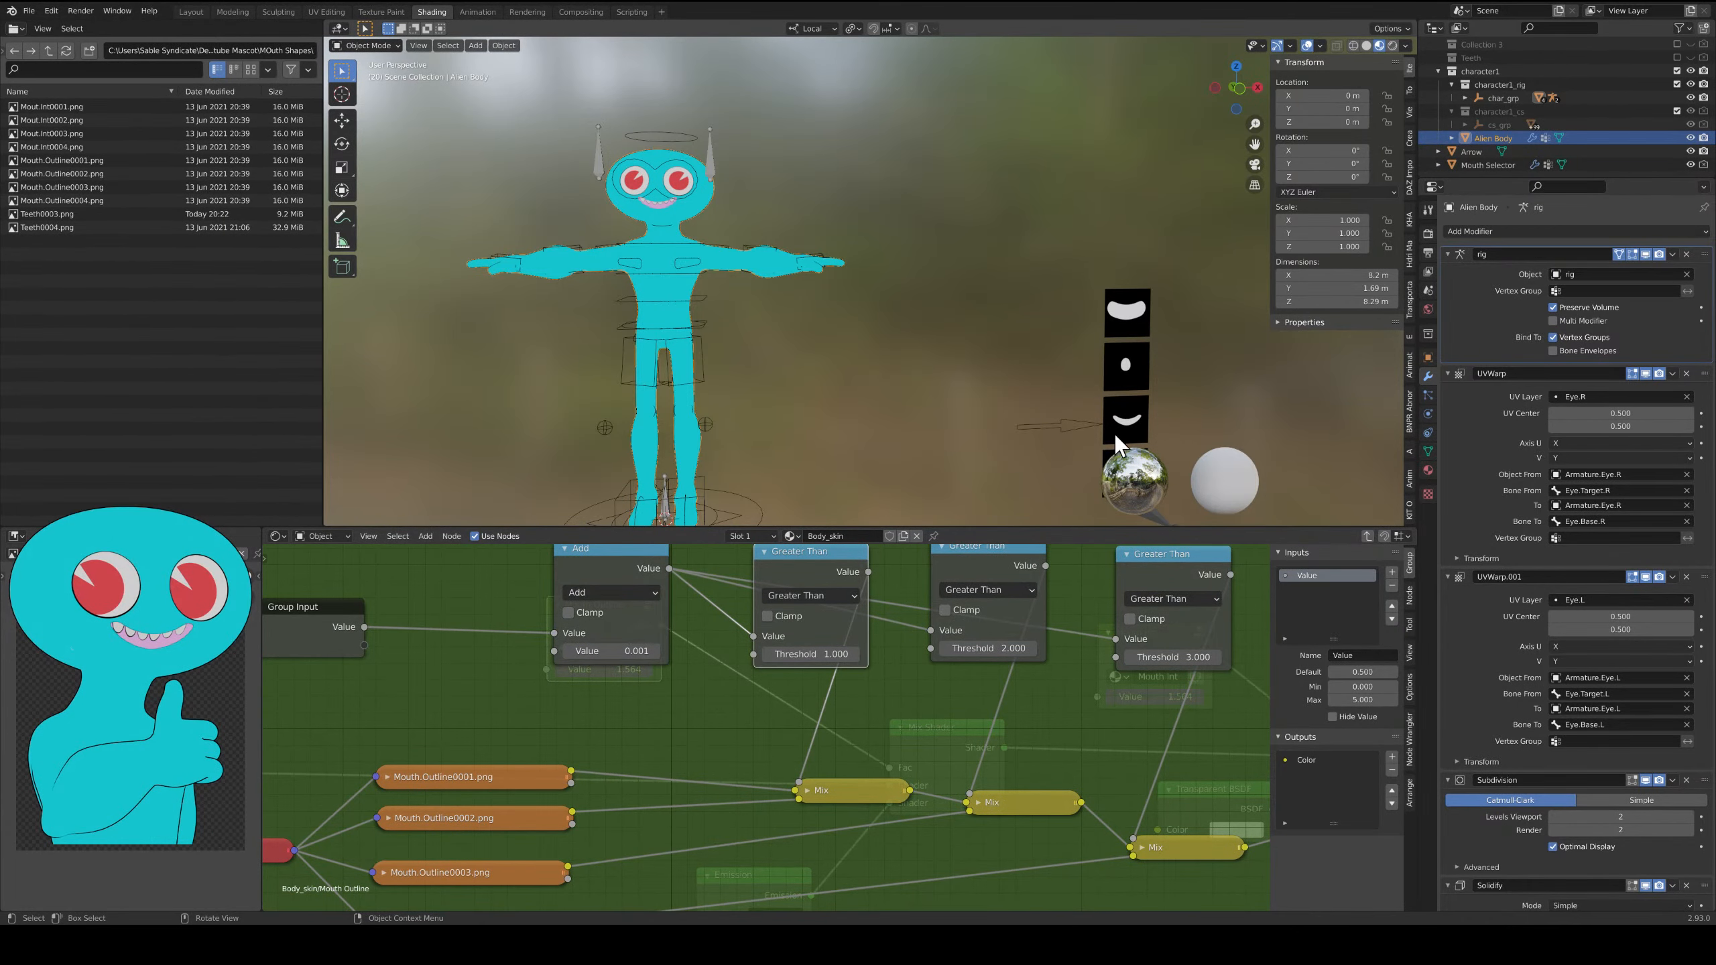
Examine the lowest tile of the mouth selector up close in the 3D viewport.
mouse_move(1140, 454)
middle_down()
mouse_move(1091, 455)
mouse_move(1161, 440)
mouse_move(1142, 444)
middle_up()
shift+middle_drag(1088, 370, 957, 327)
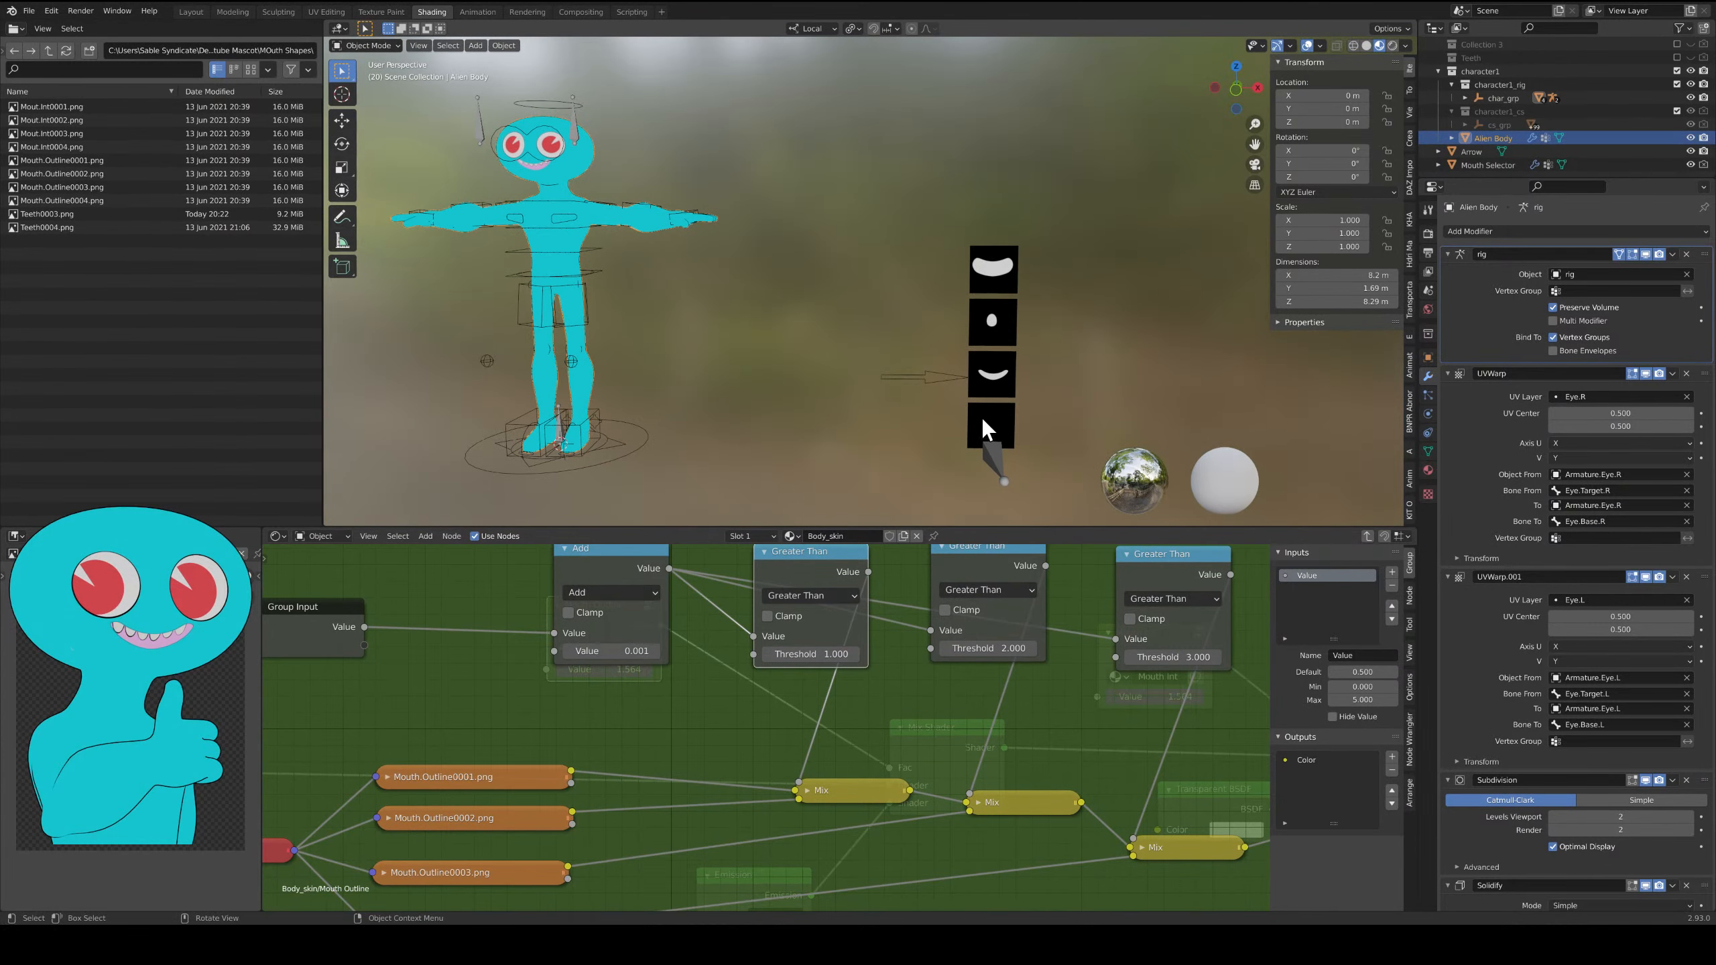
scroll(1003, 434, up, 4)
shift+middle_drag(973, 423, 547, 246)
scroll(767, 373, up, 6)
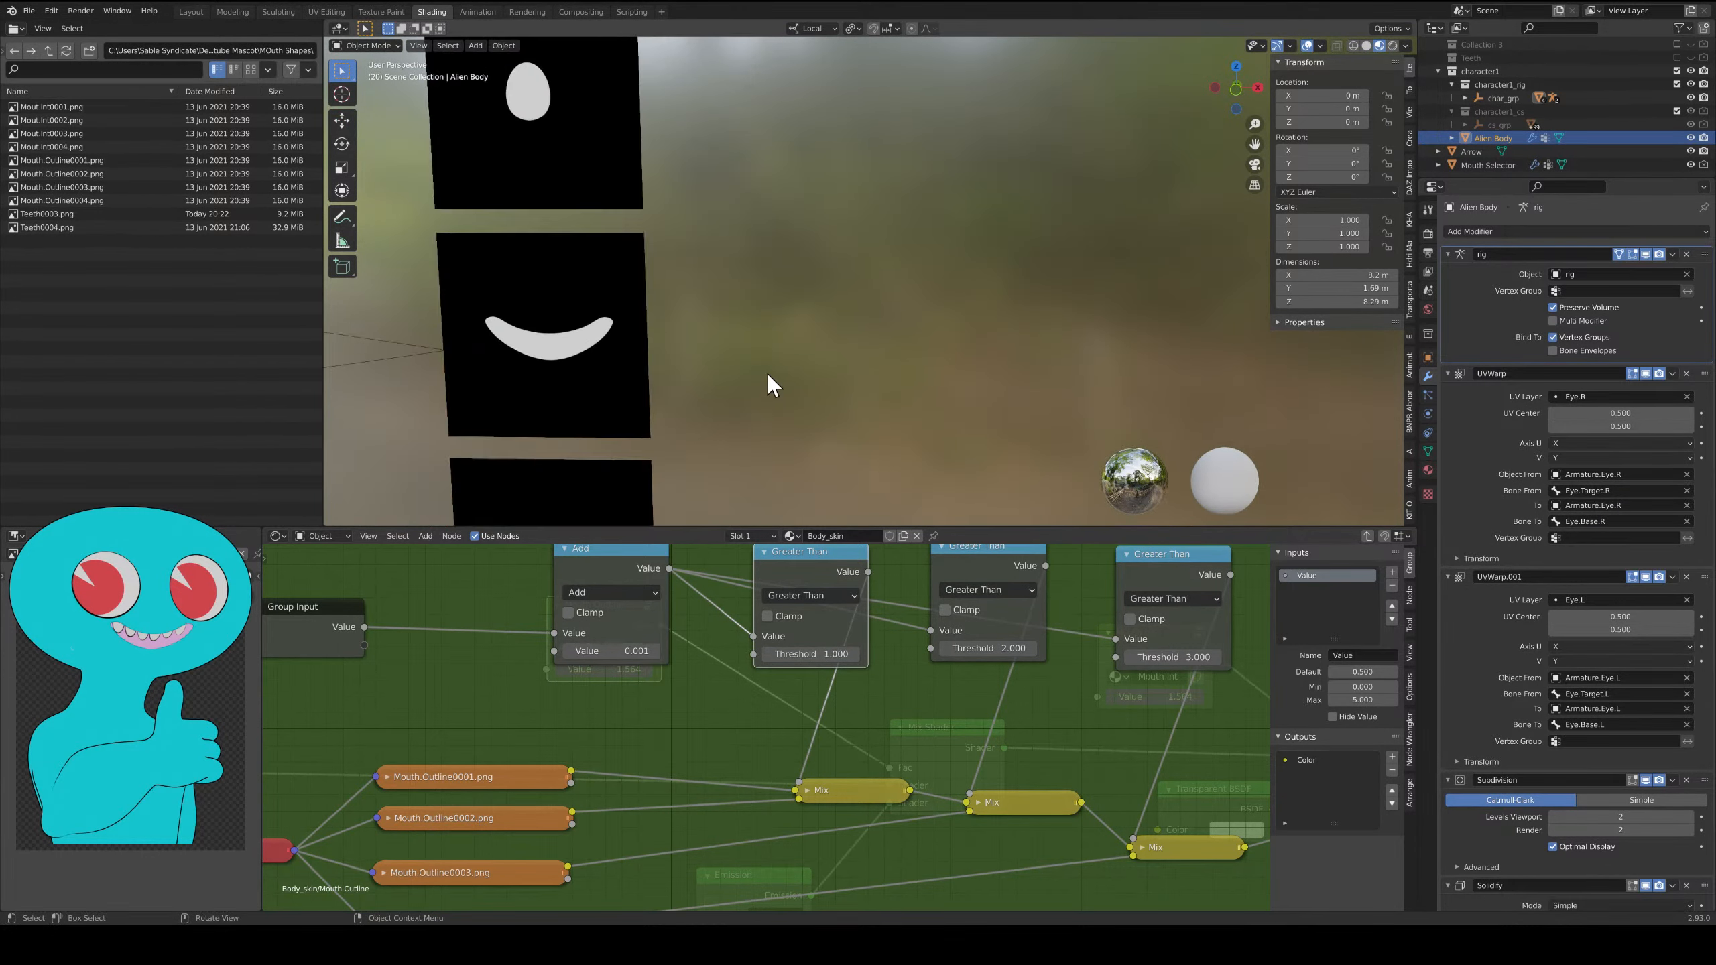
shift+middle_drag(787, 376, 1047, 199)
scroll(809, 405, up, 3)
shift+middle_drag(809, 405, 888, 246)
scroll(889, 245, down, 2)
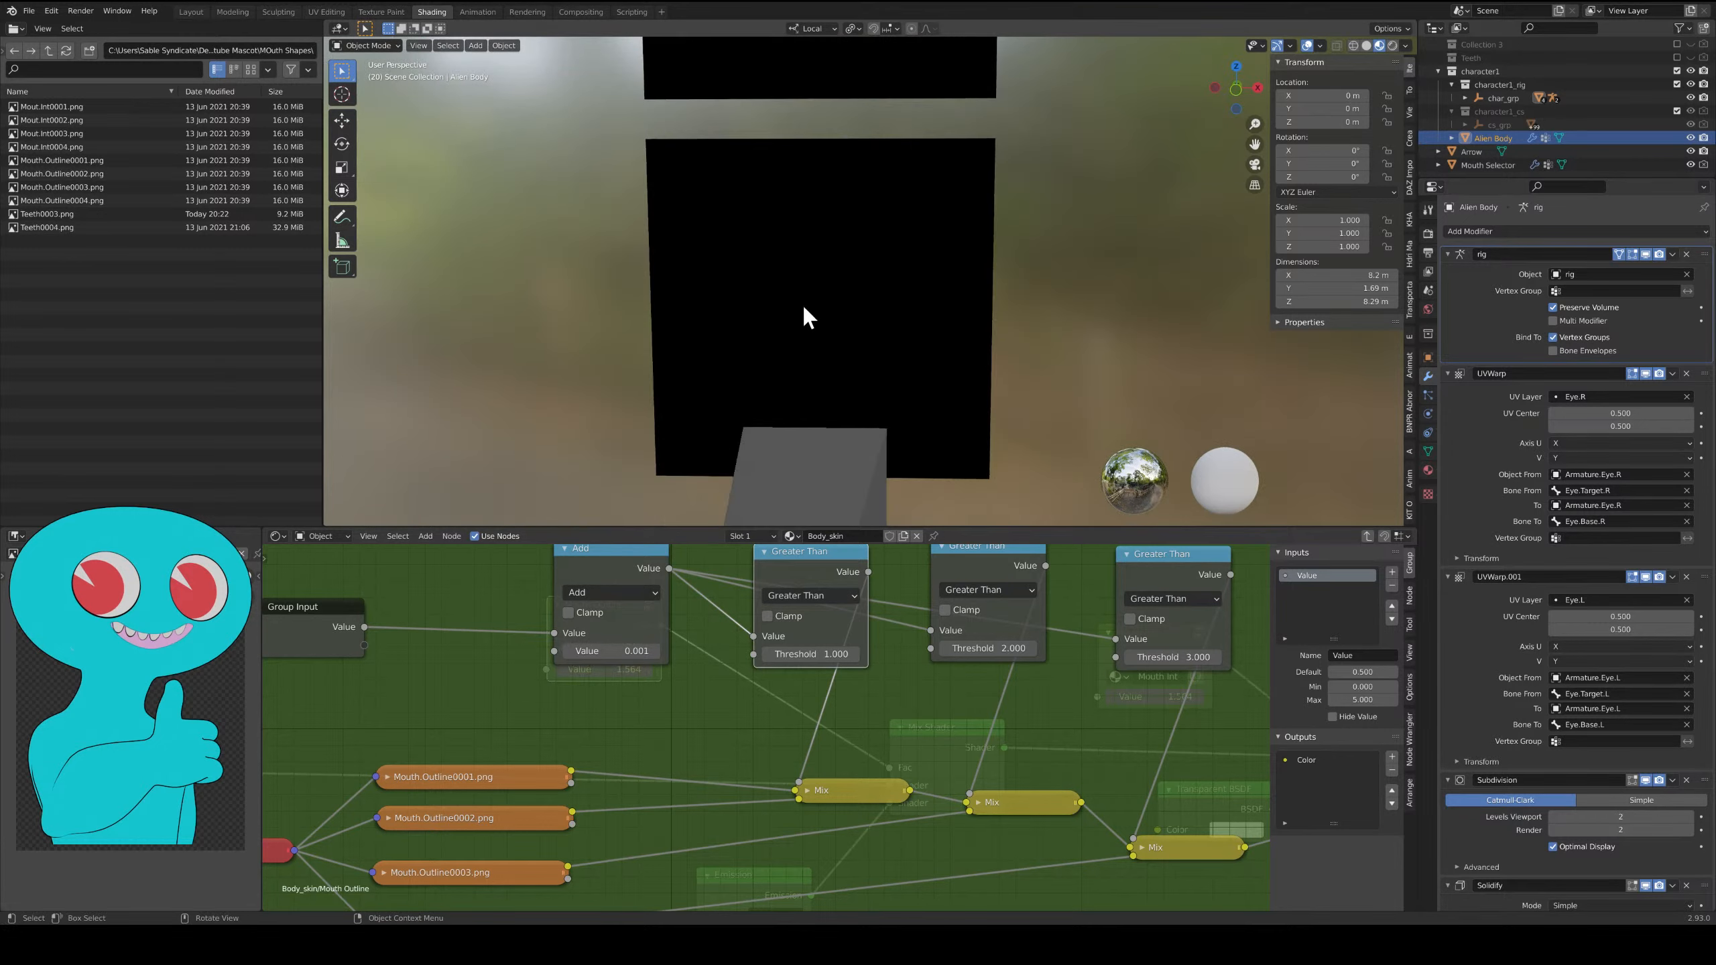
mouse_move(770, 306)
shift+middle_down()
mouse_move(789, 279)
mouse_move(820, 311)
mouse_move(861, 303)
mouse_move(897, 337)
mouse_move(832, 351)
shift+middle_up()
scroll(789, 279, up, 2)
scroll(704, 689, down, 4)
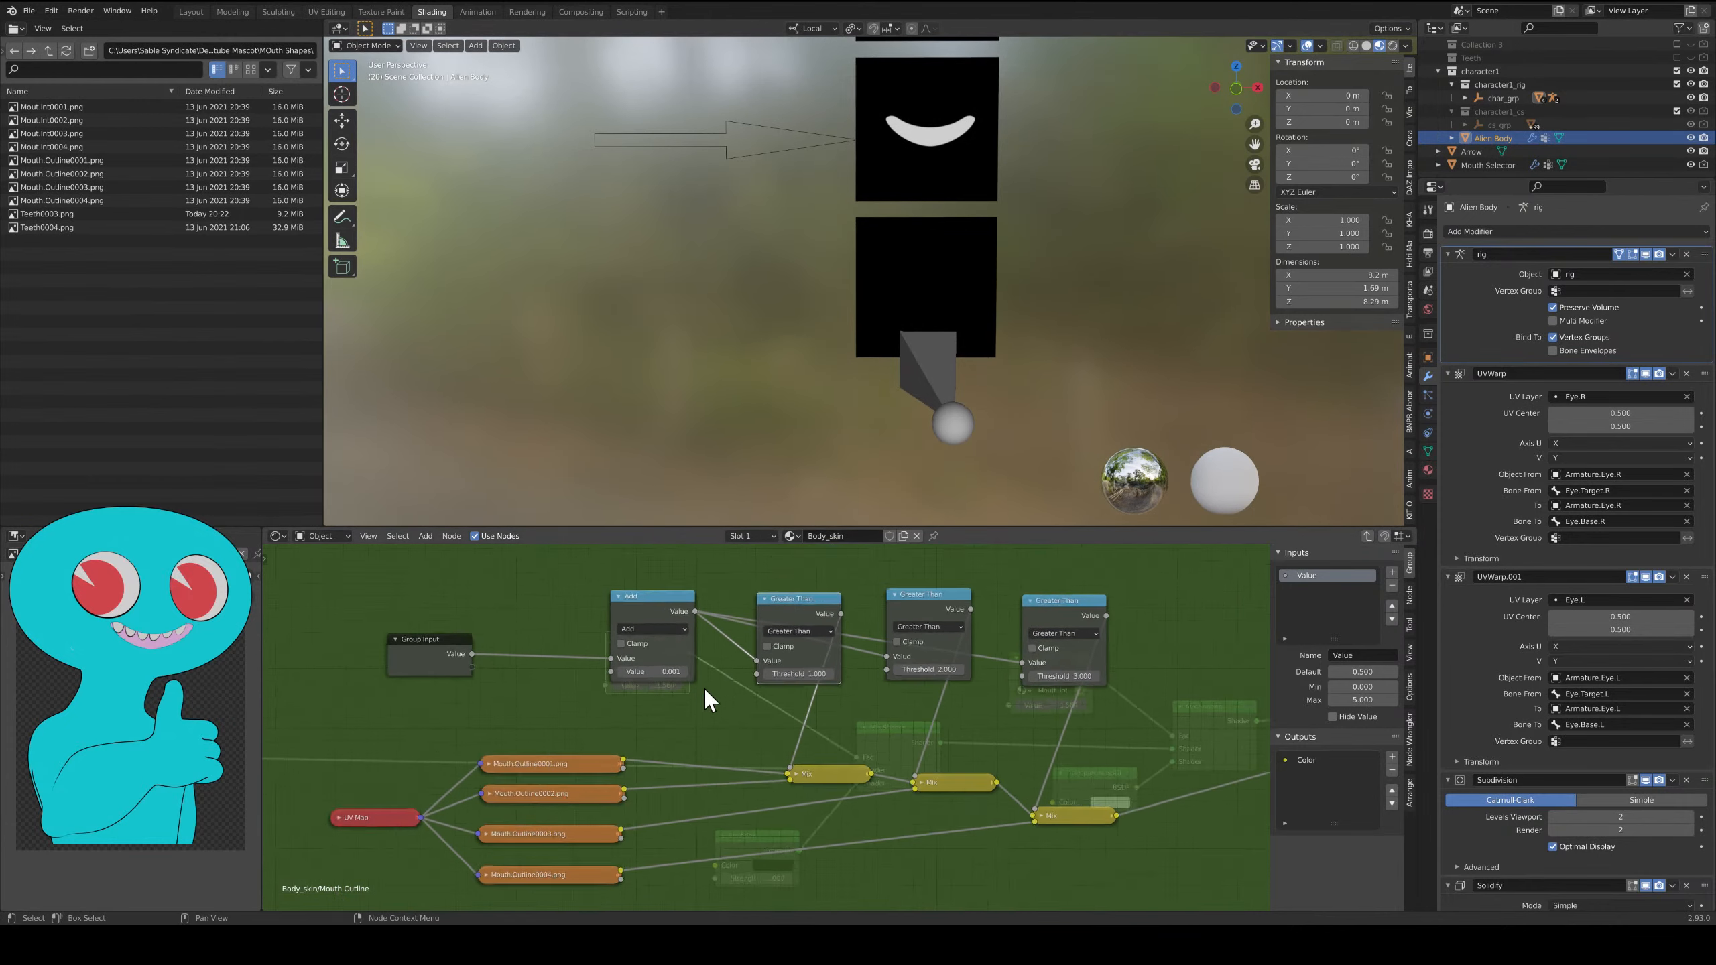
Exit the Mouth Outline group, put the Mouth Selector mesh in Edit Mode and select its Mouth.001 material slot.
key(Tab)
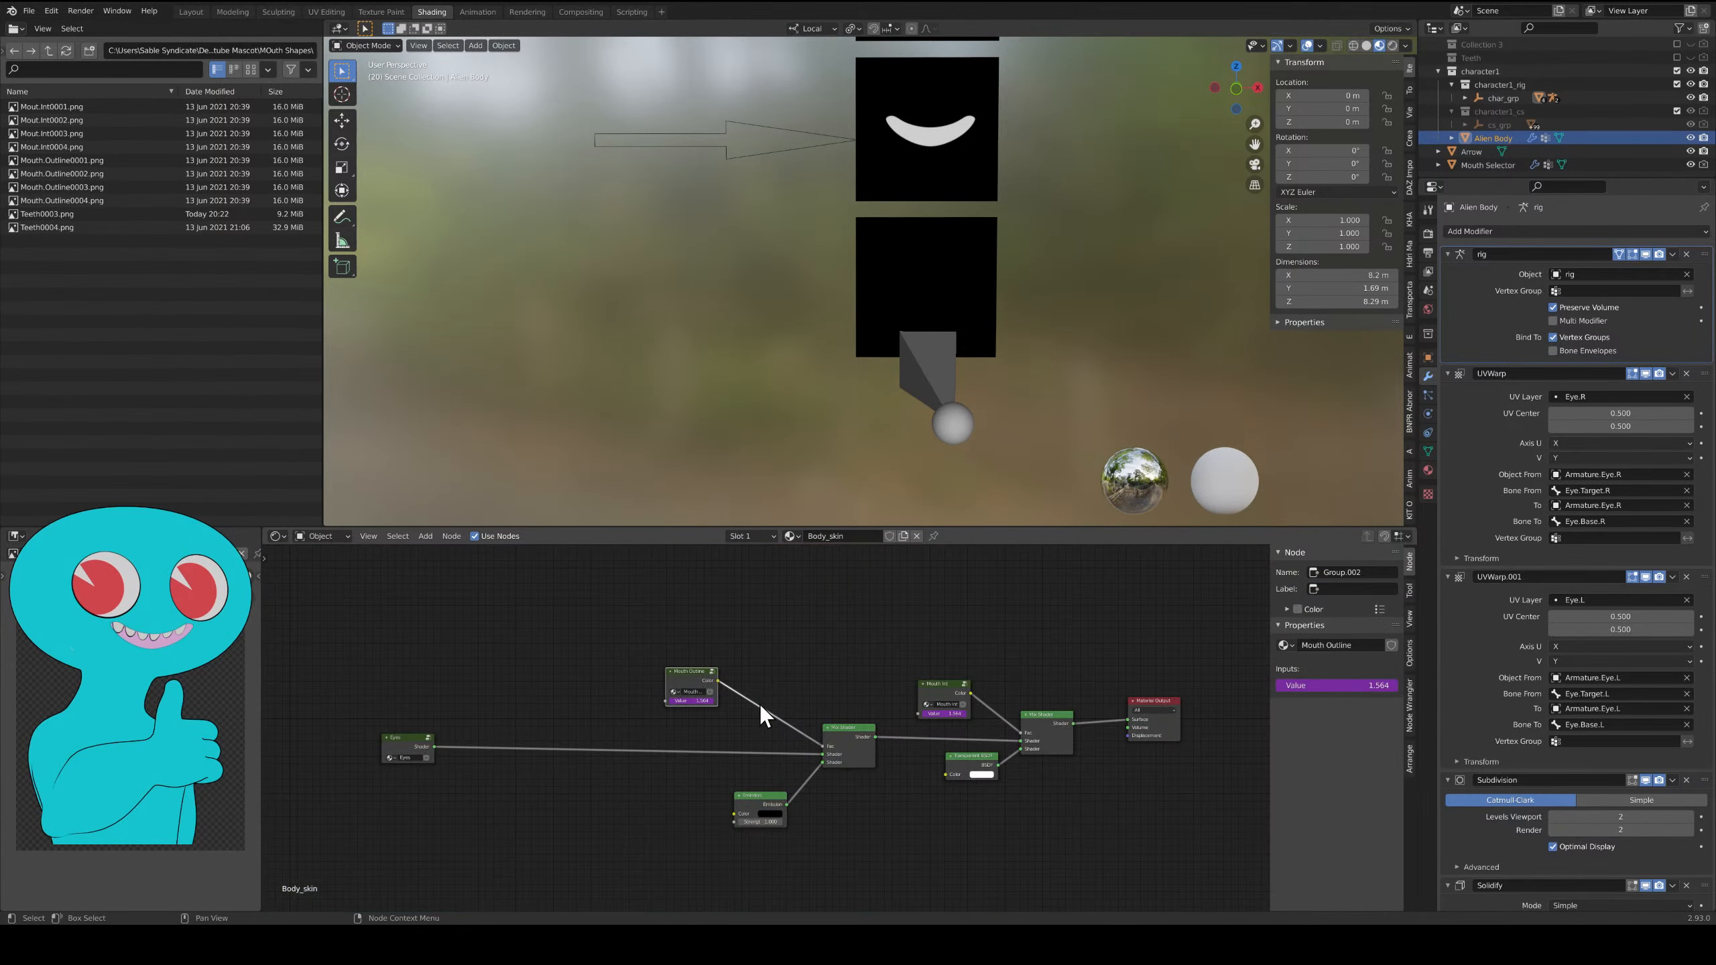
click(913, 287)
key(Tab)
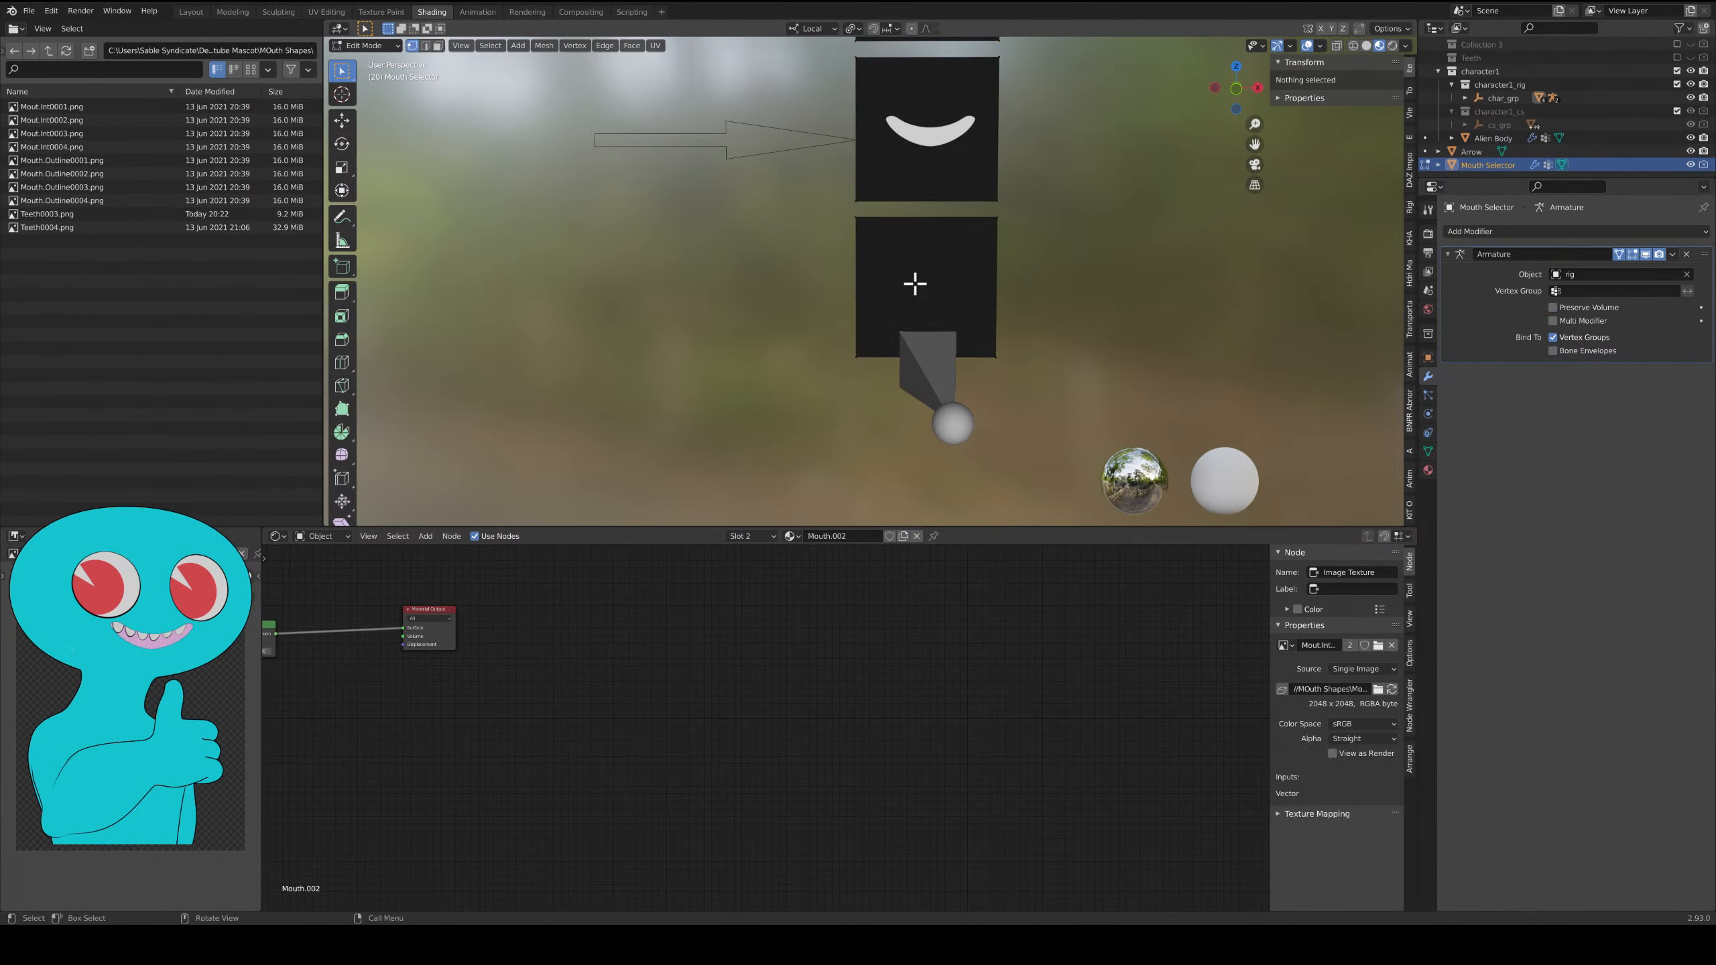
click(1428, 471)
click(1486, 235)
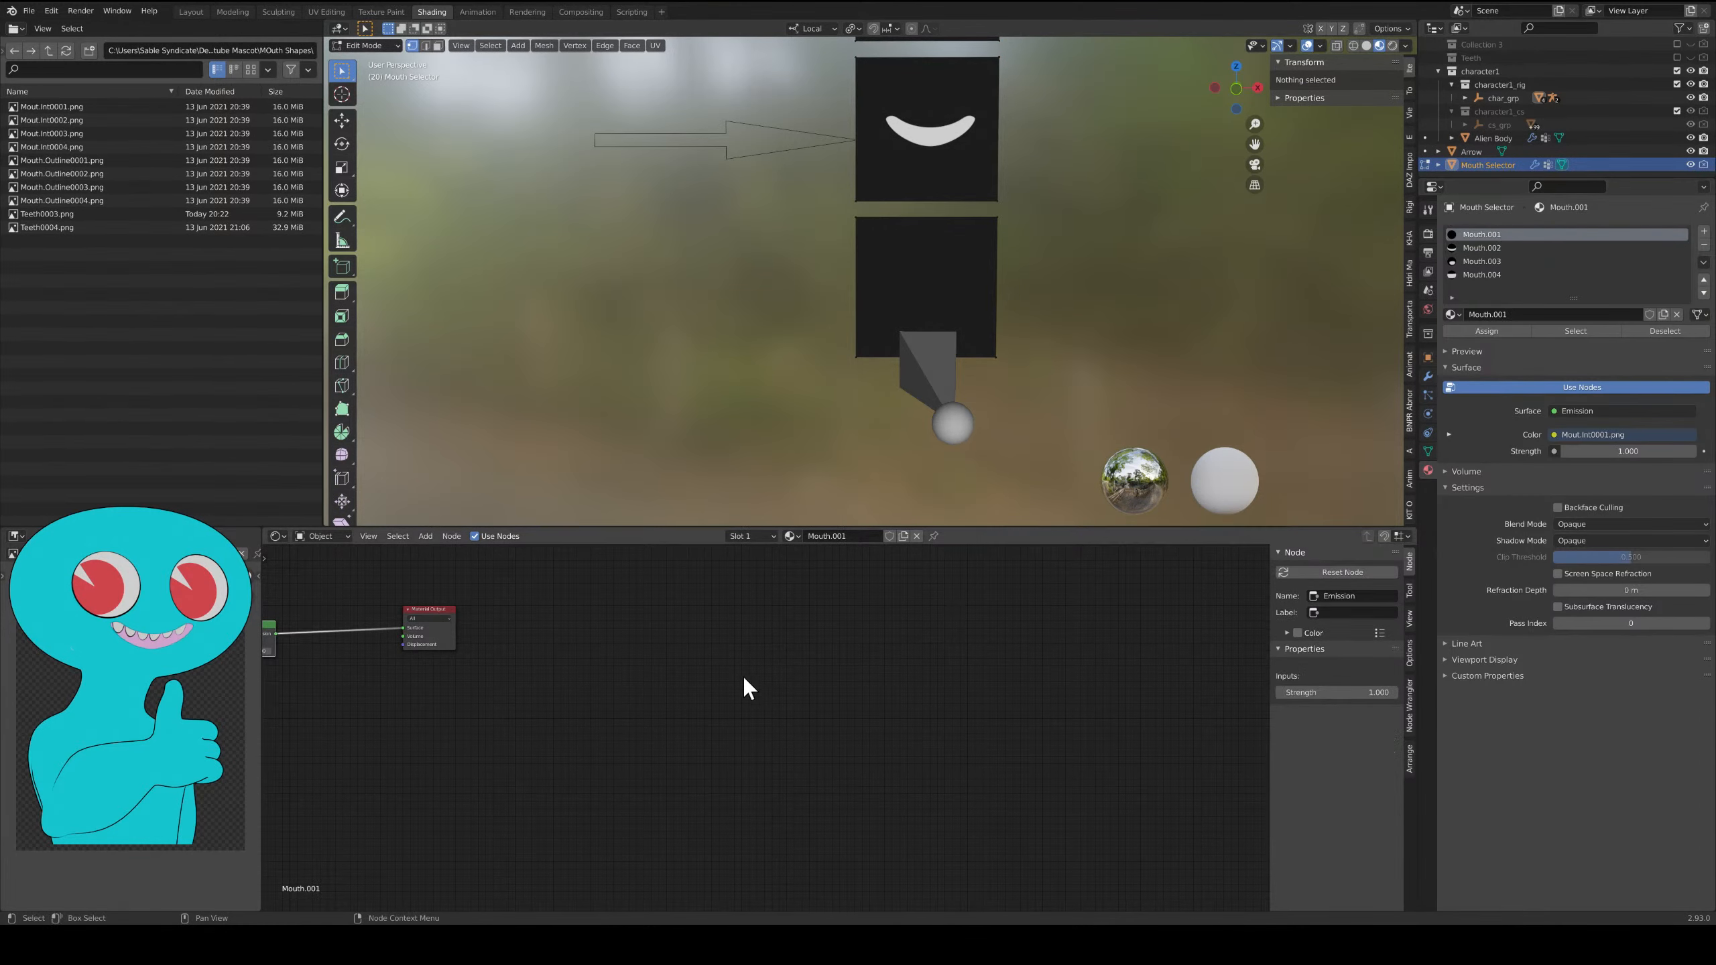
Replace the image in the Mouth.001 material's image texture node with Mouth.Outline0001.png.
middle_drag(568, 696, 891, 691)
scroll(890, 691, up, 6)
middle_drag(642, 672, 814, 744)
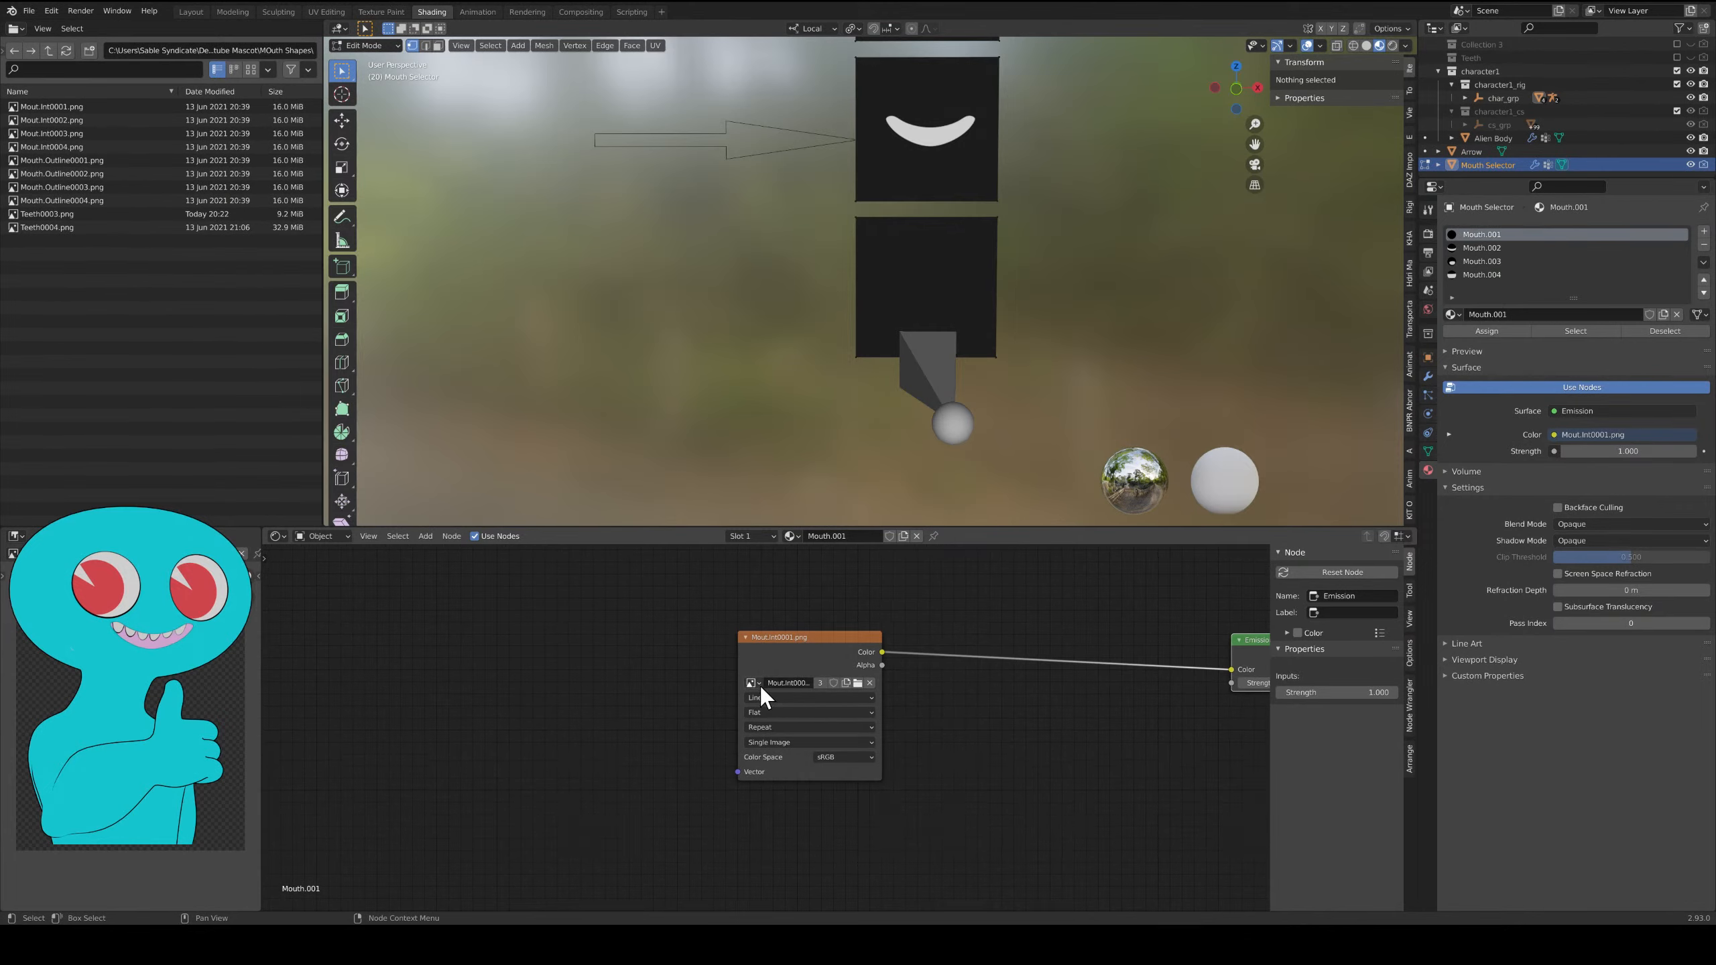
click(757, 684)
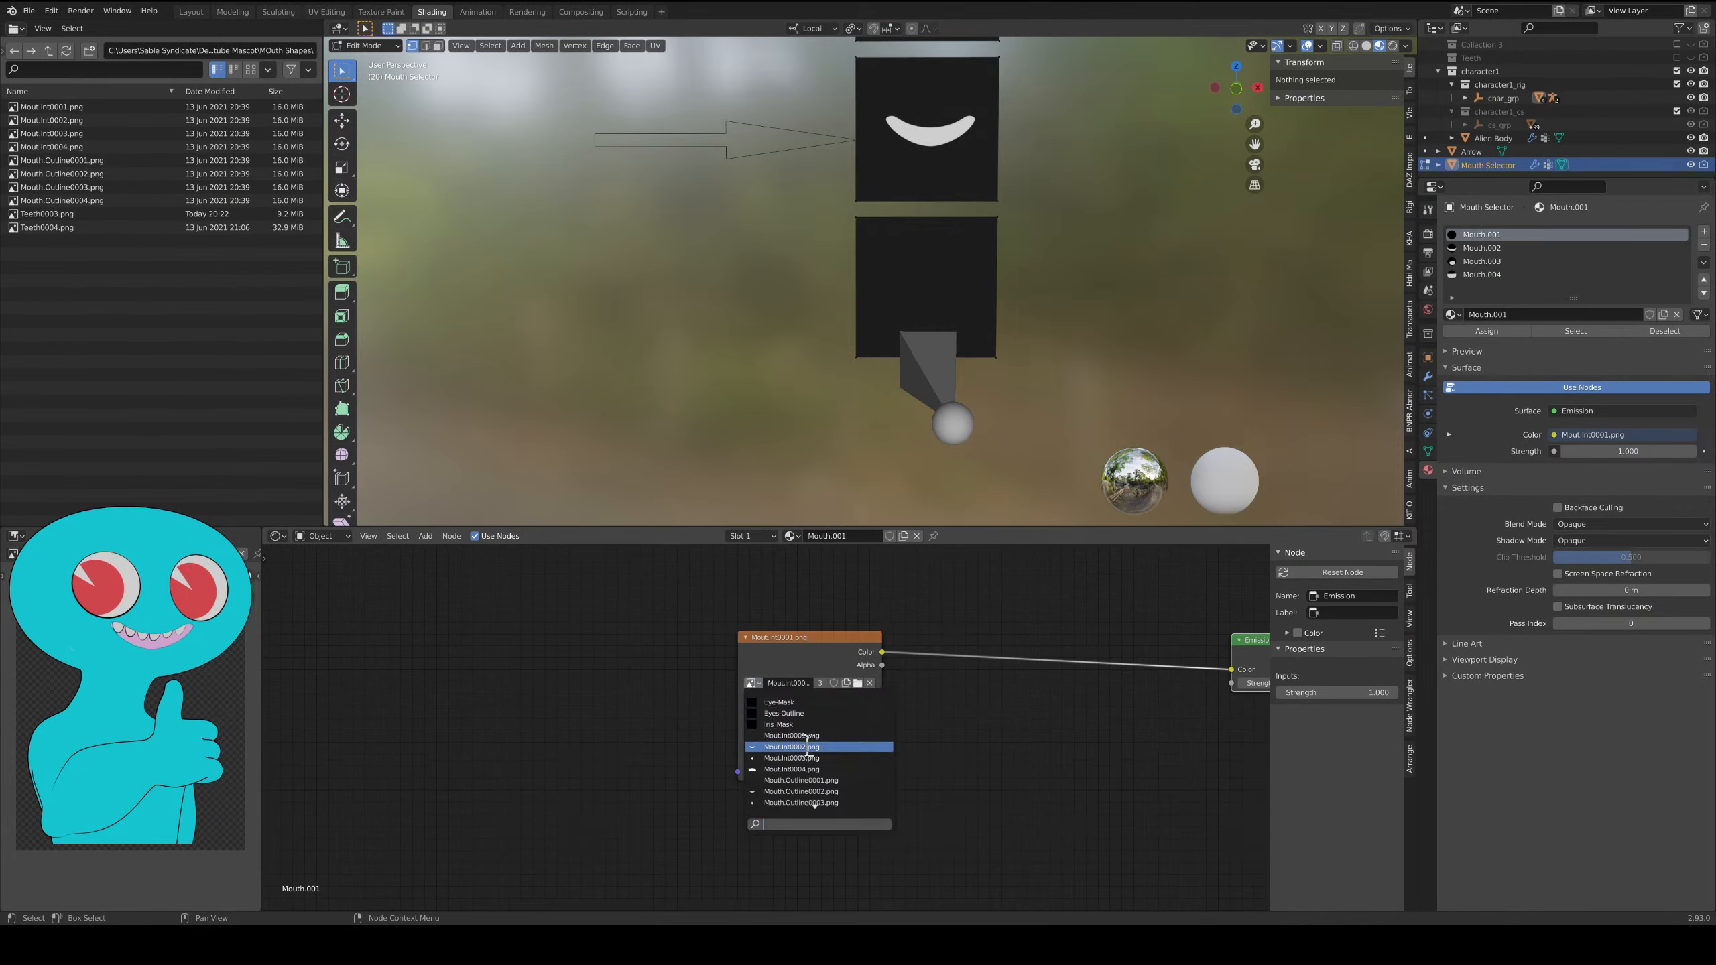
click(817, 781)
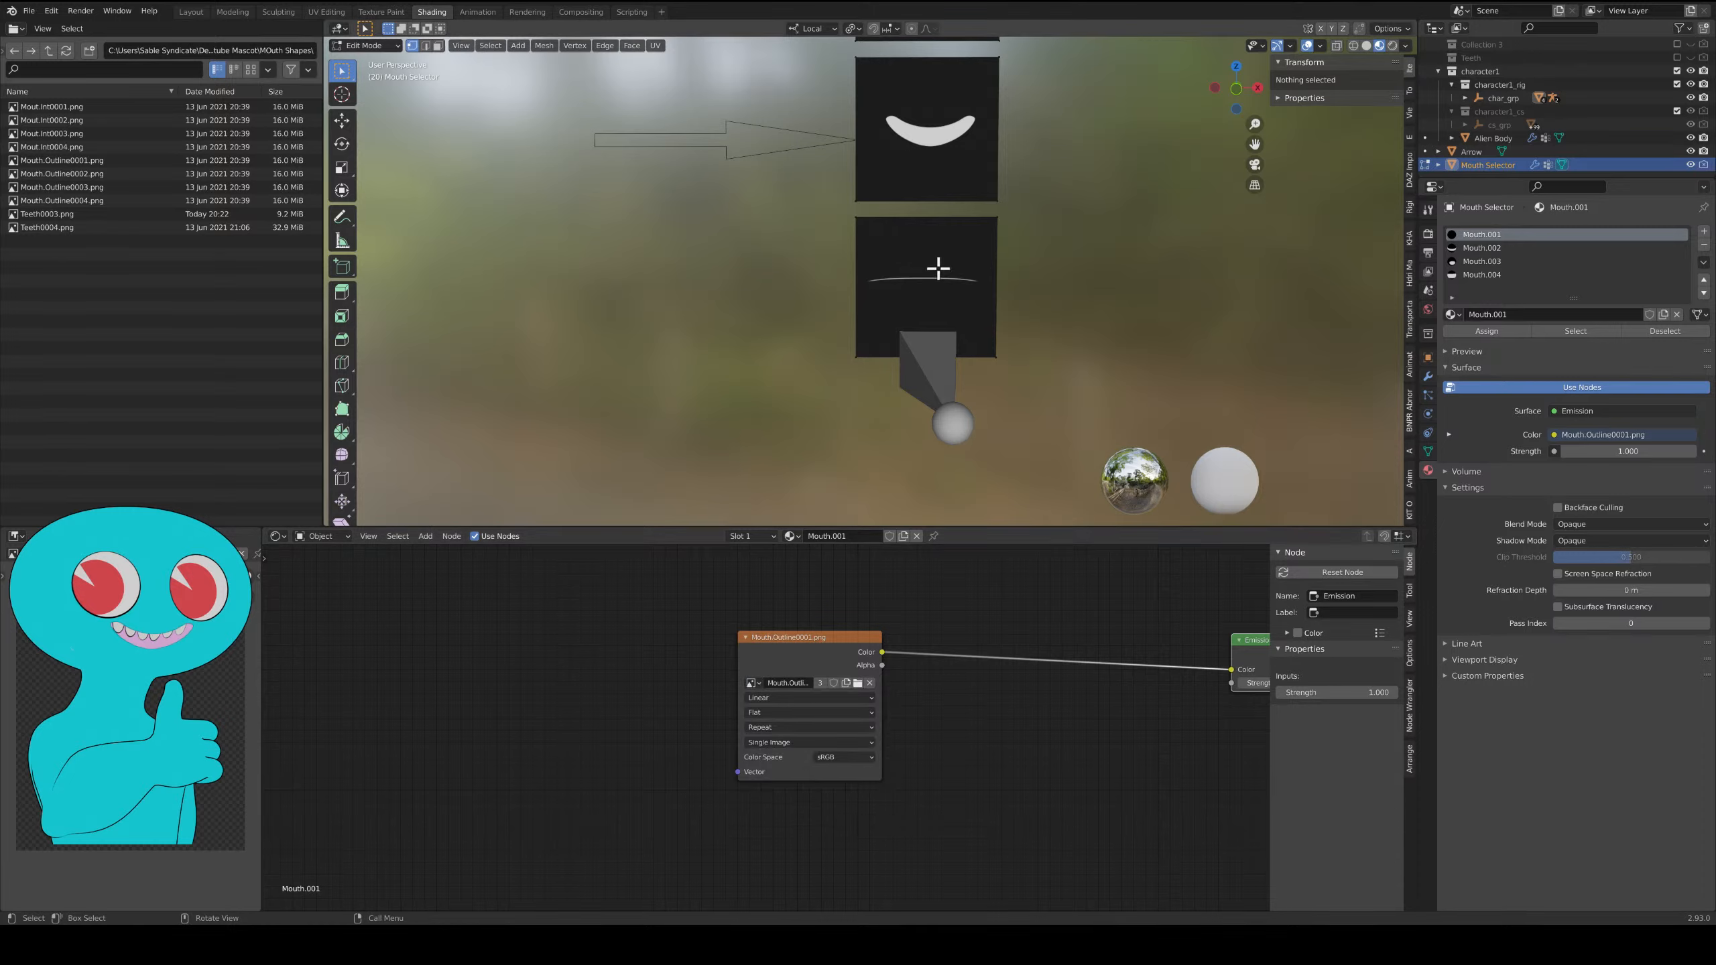
Switch to face selection and rotate the lowest mouth tile's face 180° about its local Y axis.
shift+middle_drag(996, 242, 862, 368)
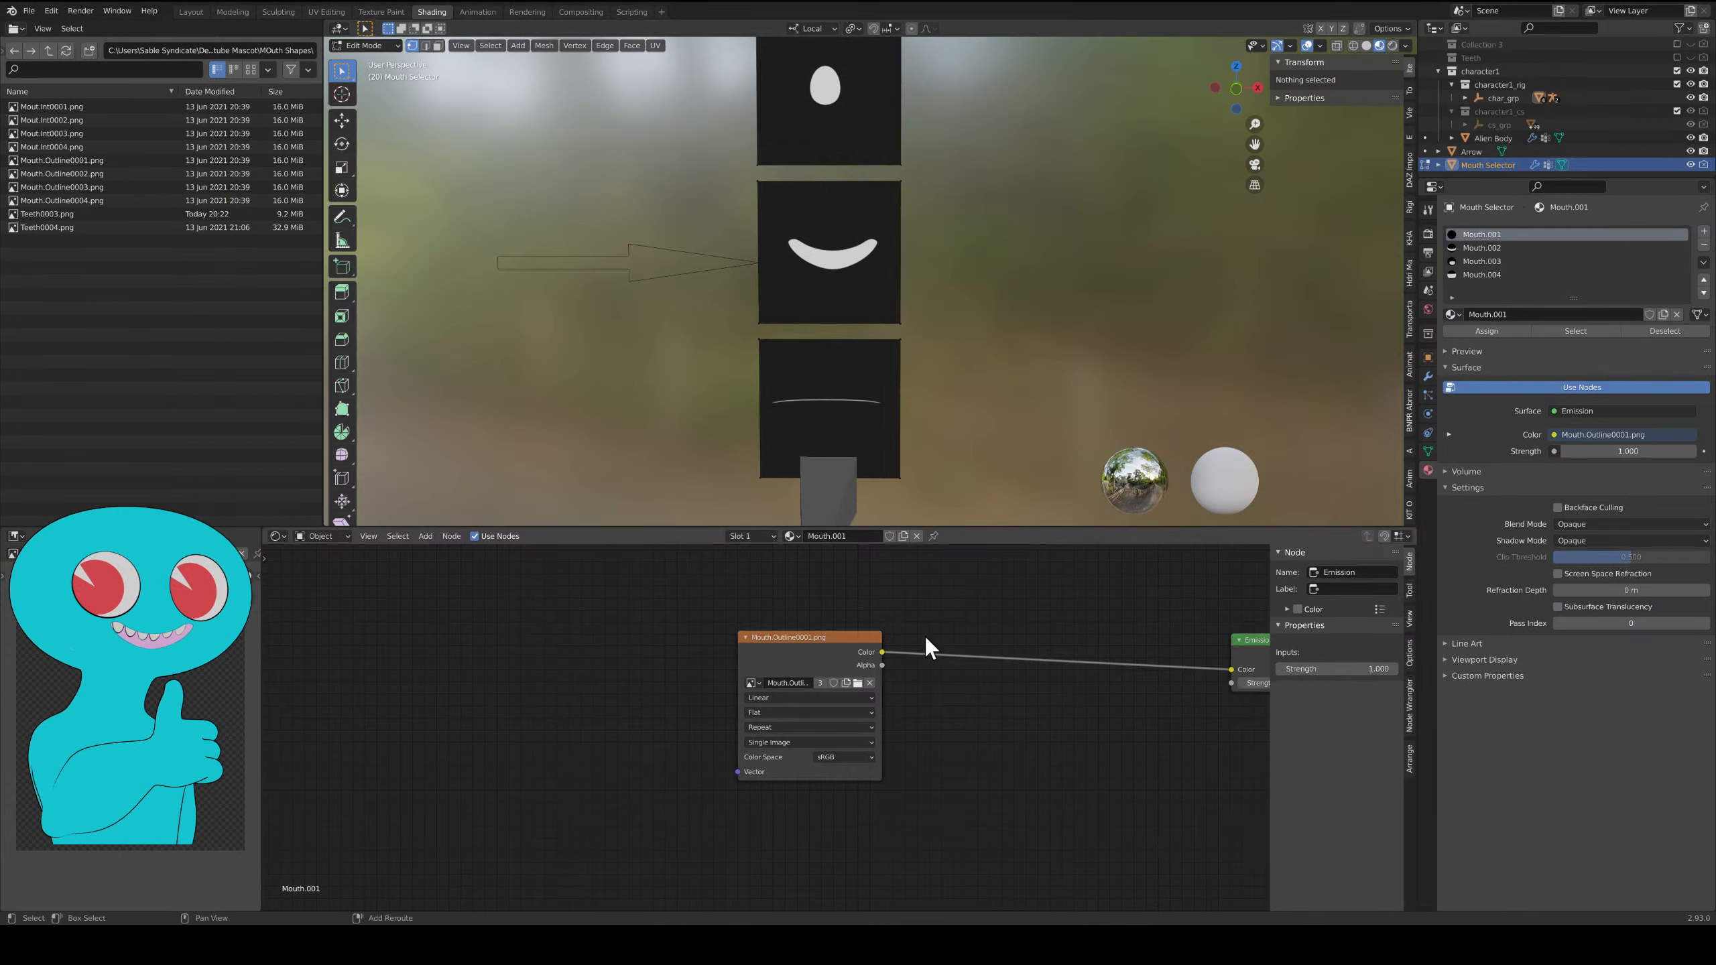
click(755, 341)
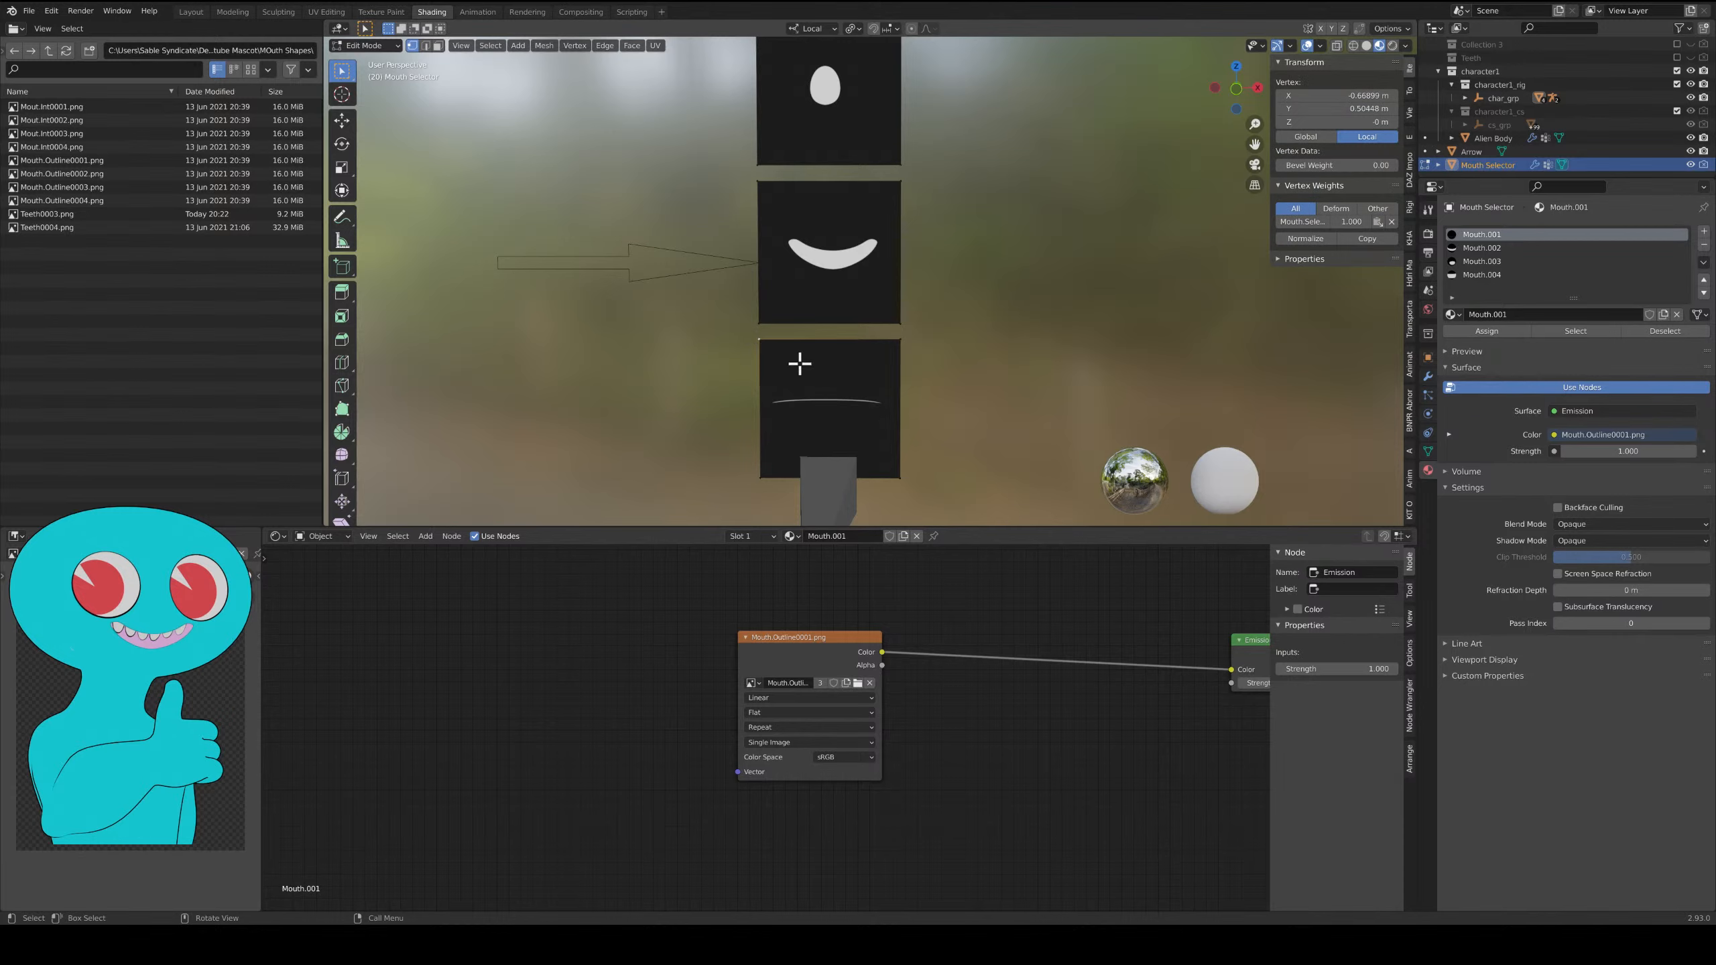
key(a)
key(alt+a)
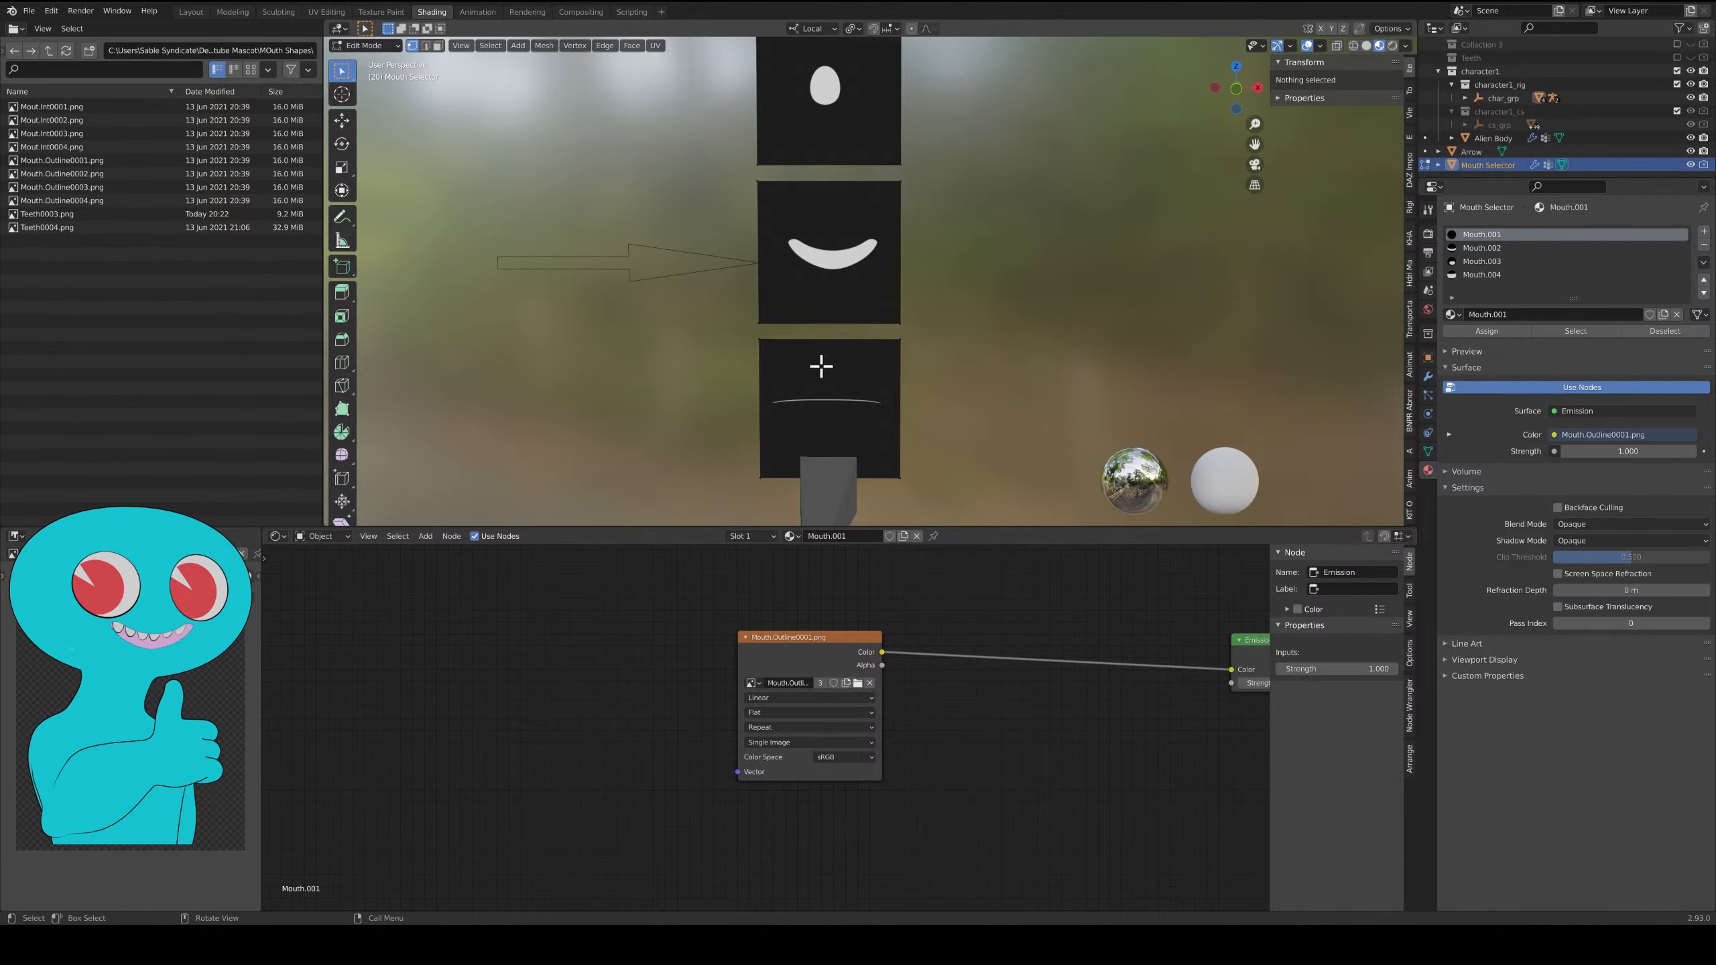
key(3)
click(821, 367)
text(ry)
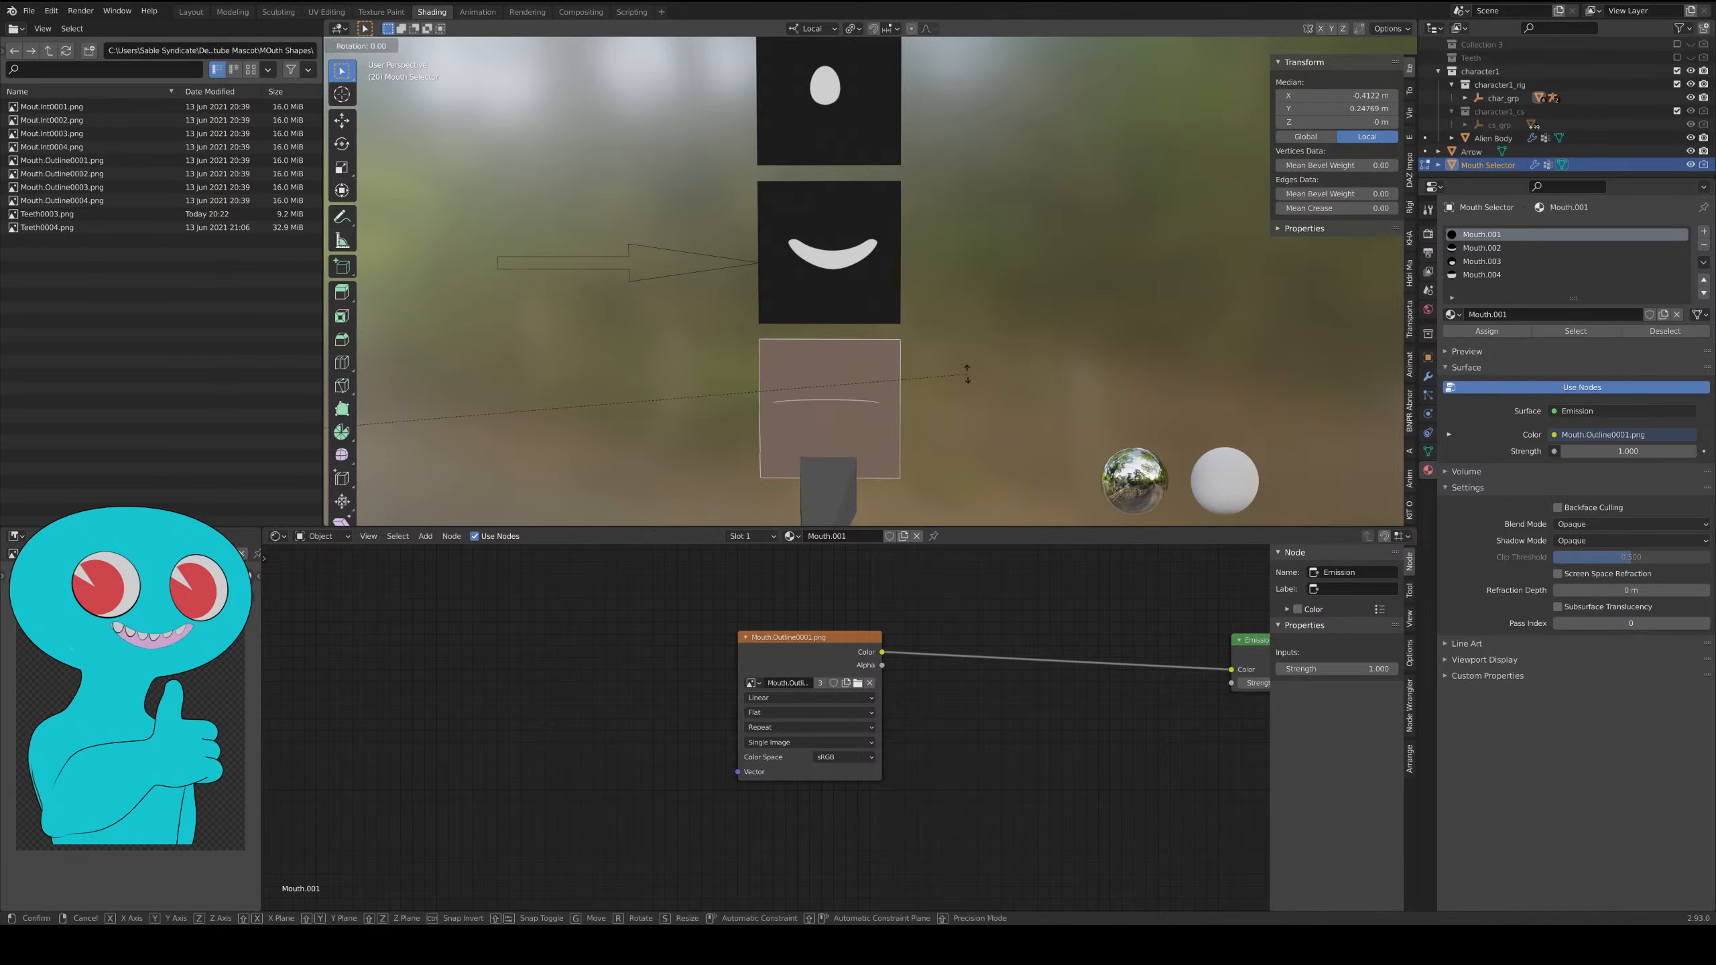
text(y)
text(180)
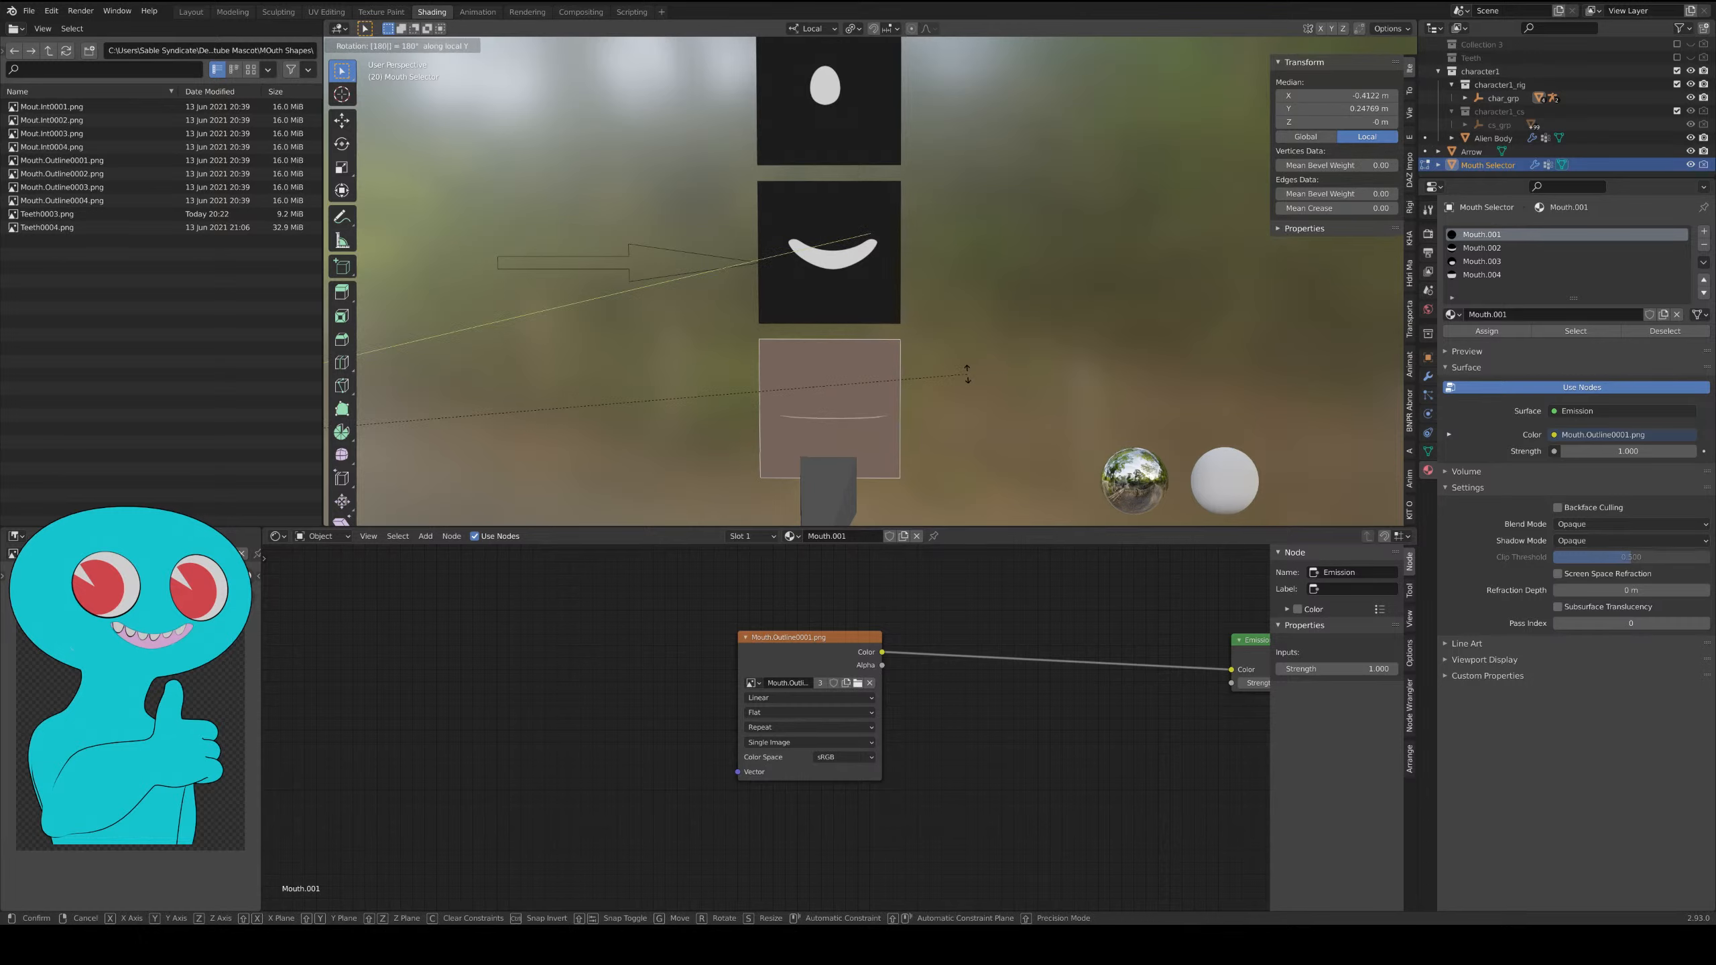
key(Return)
Rotate the face of the tile with the small oval mouth 180° about its local Y axis.
shift+middle_drag(984, 303, 977, 395)
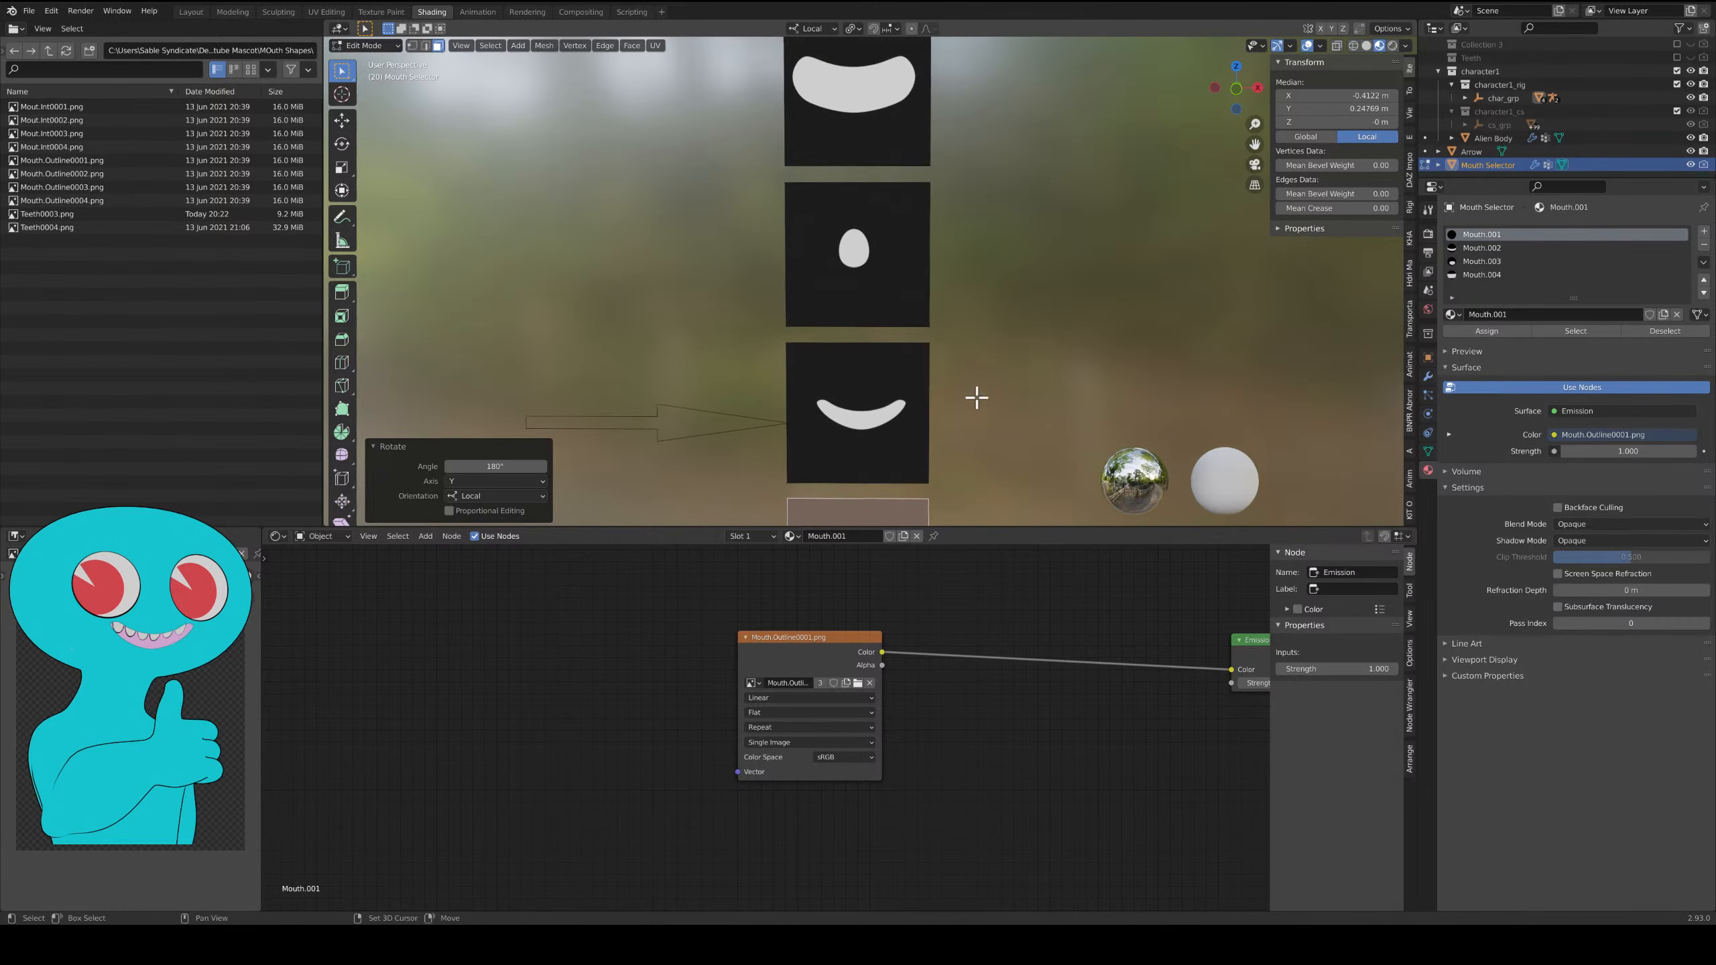
click(873, 291)
key(r)
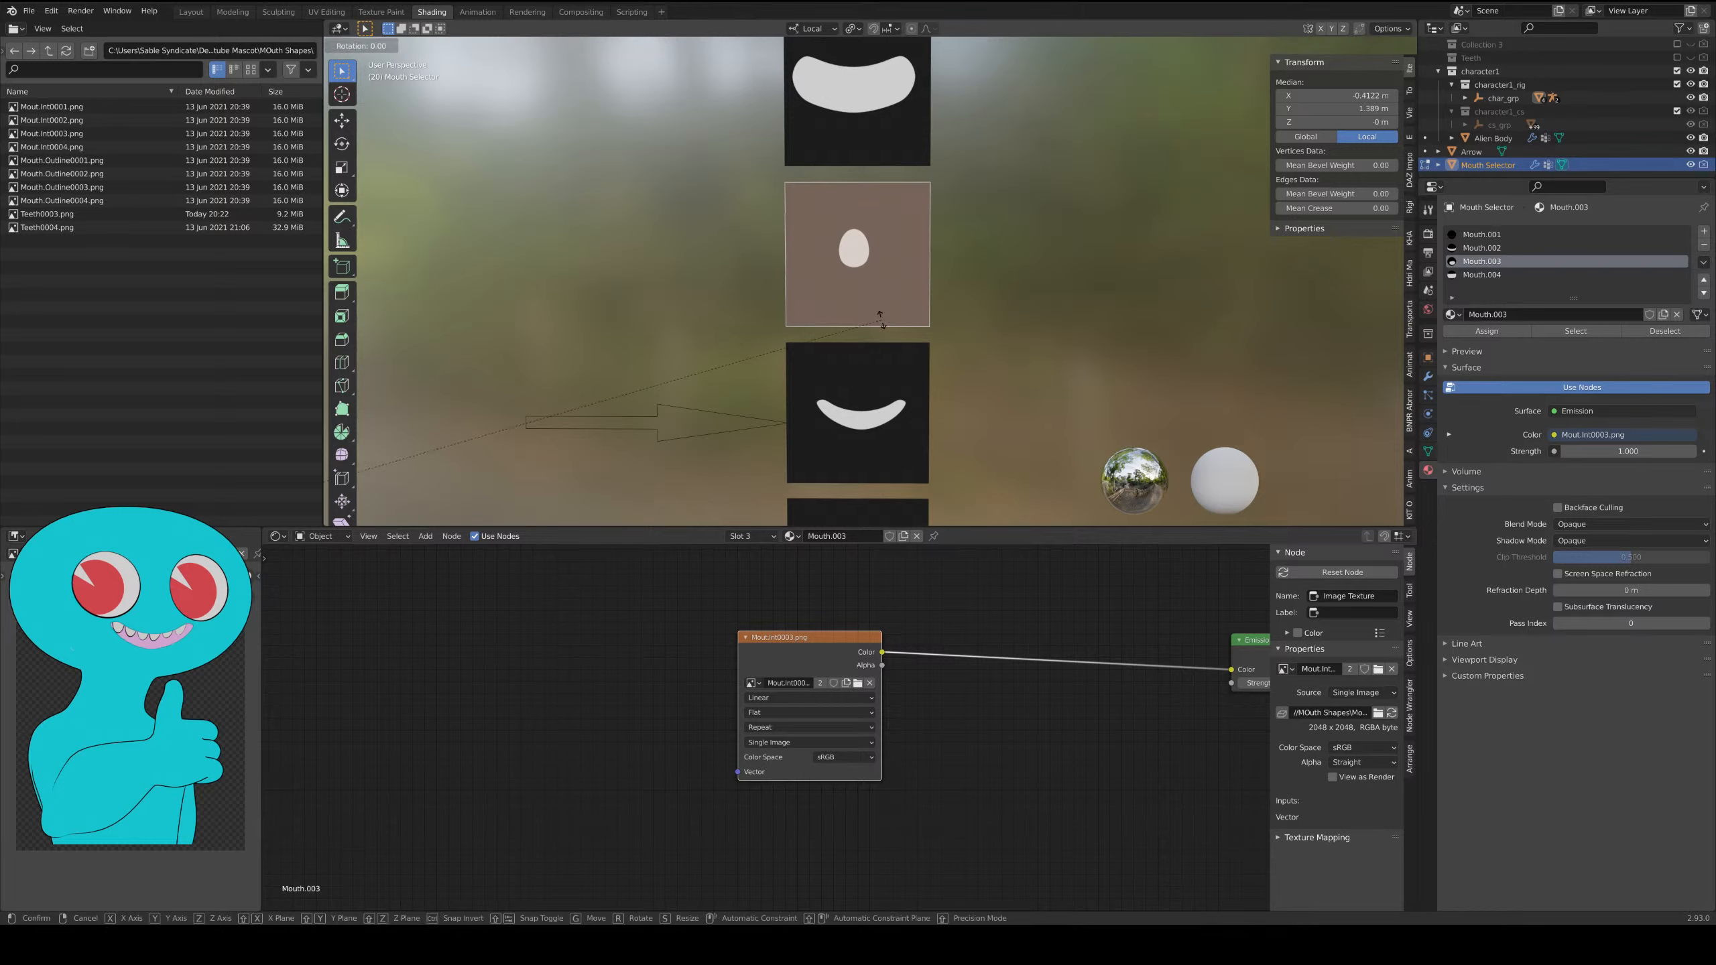
text(y180)
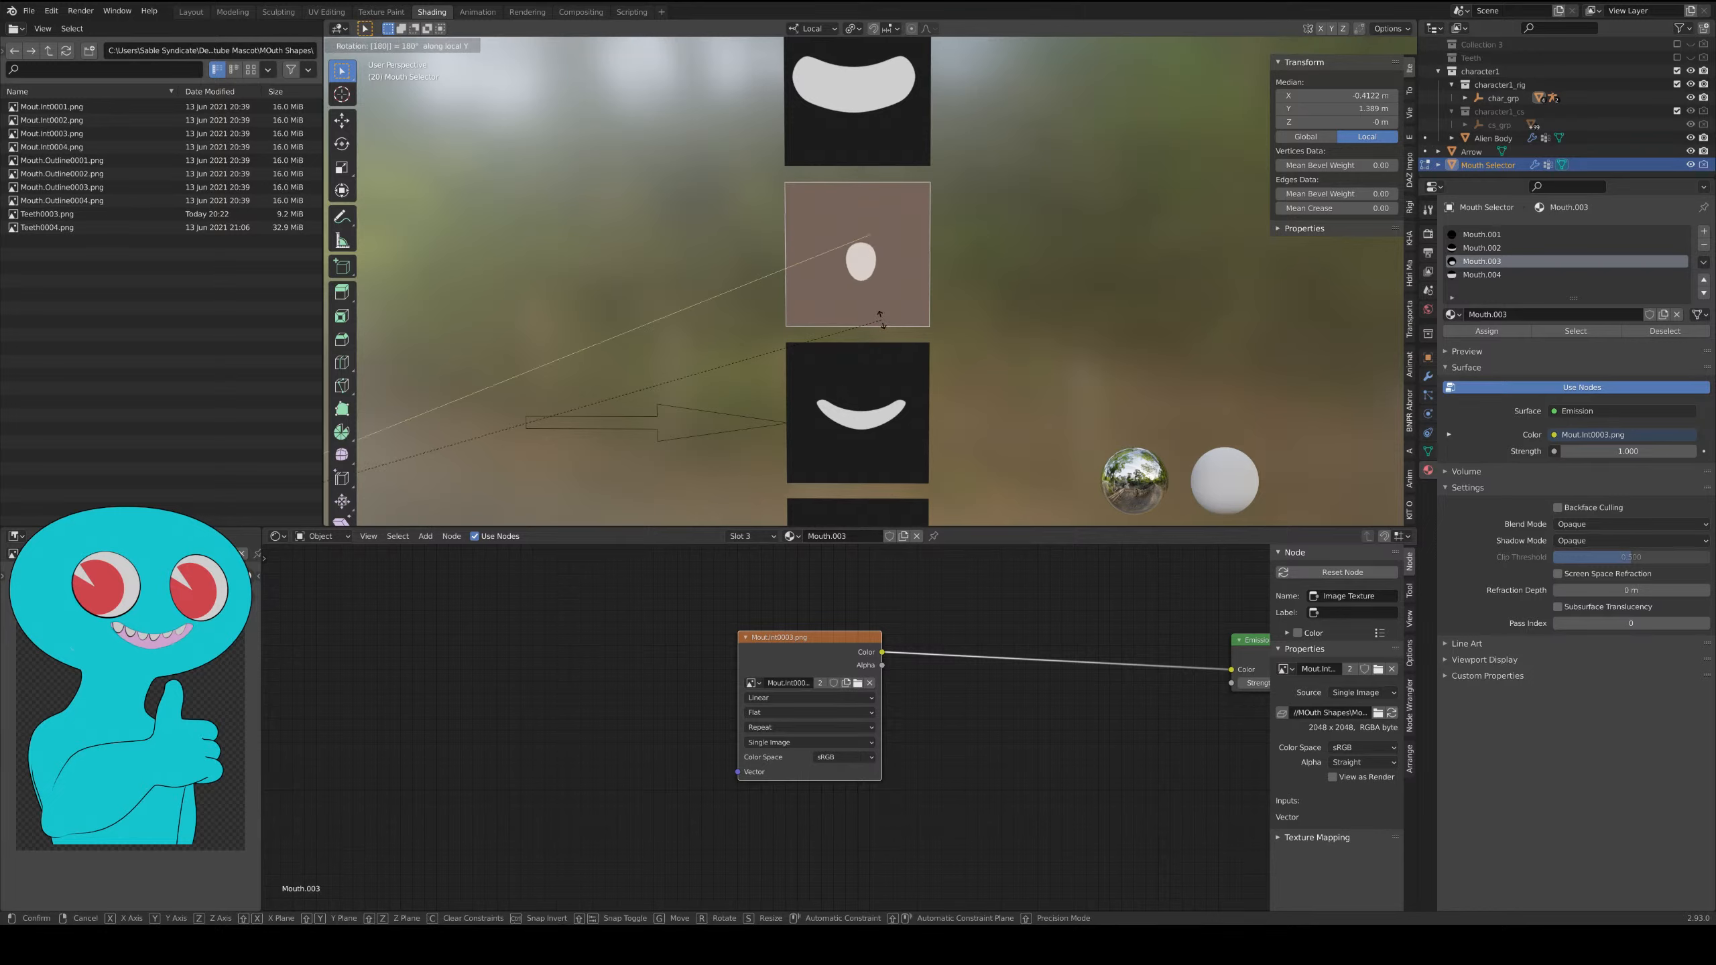
key(Return)
Rotate the topmost mouth tile's face 180° about its local Y axis and return to Object Mode.
shift+middle_drag(1017, 260, 971, 492)
click(881, 312)
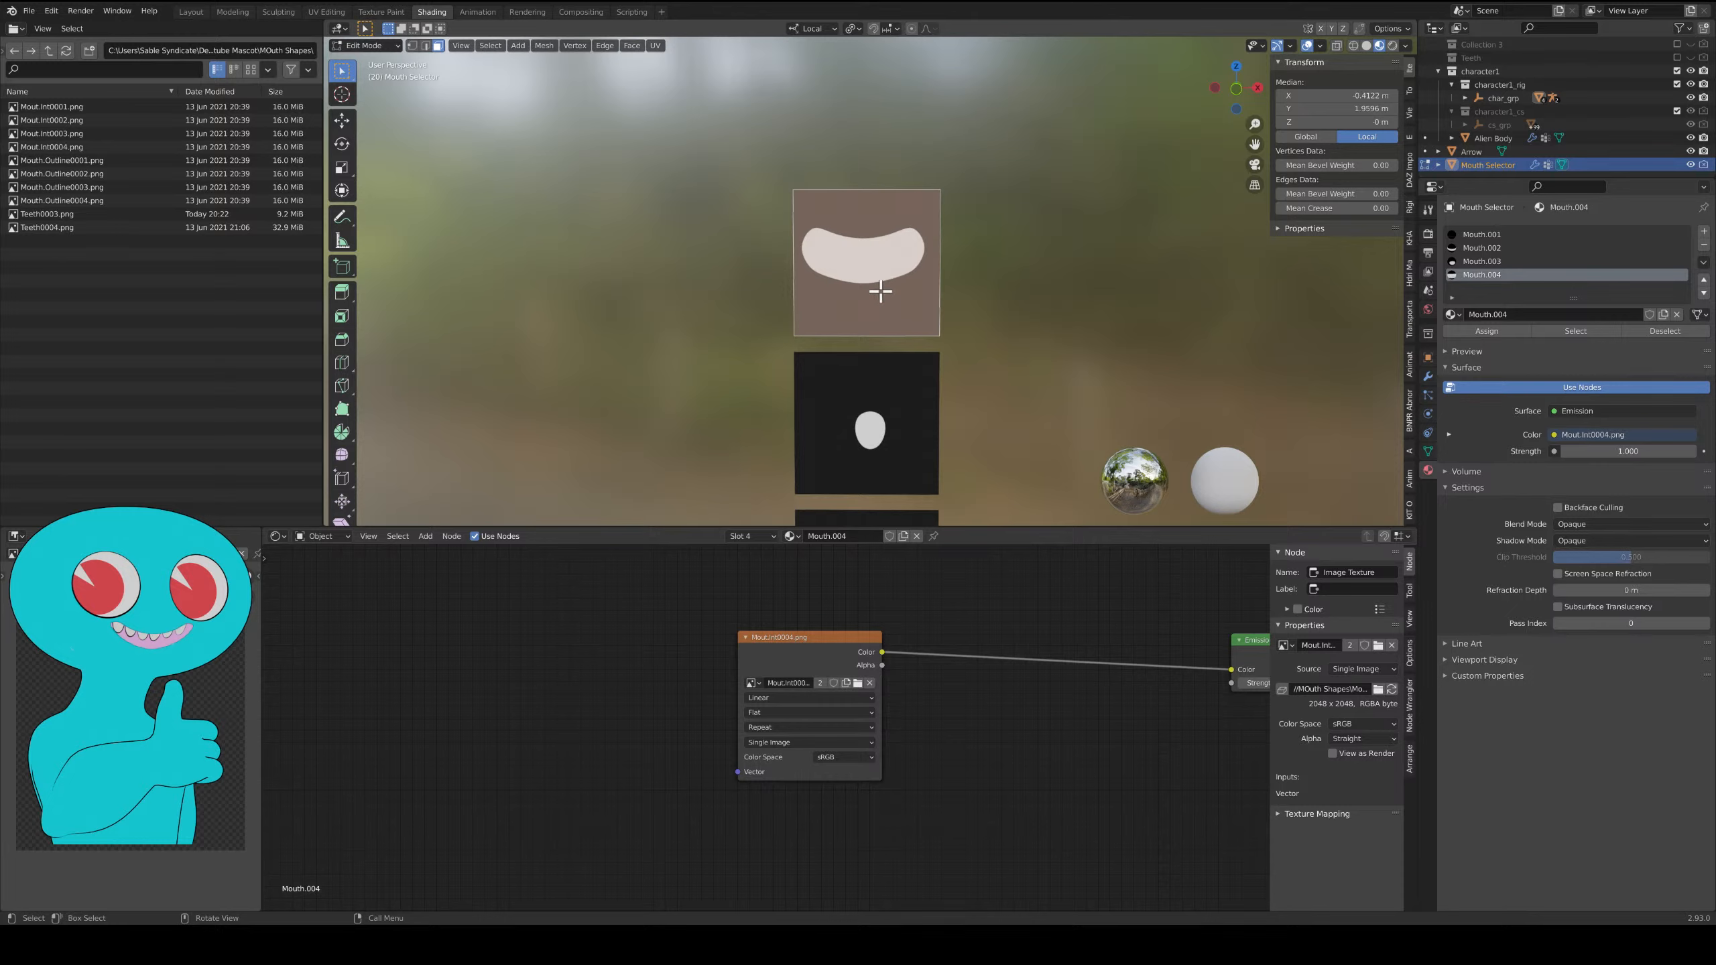
key(r)
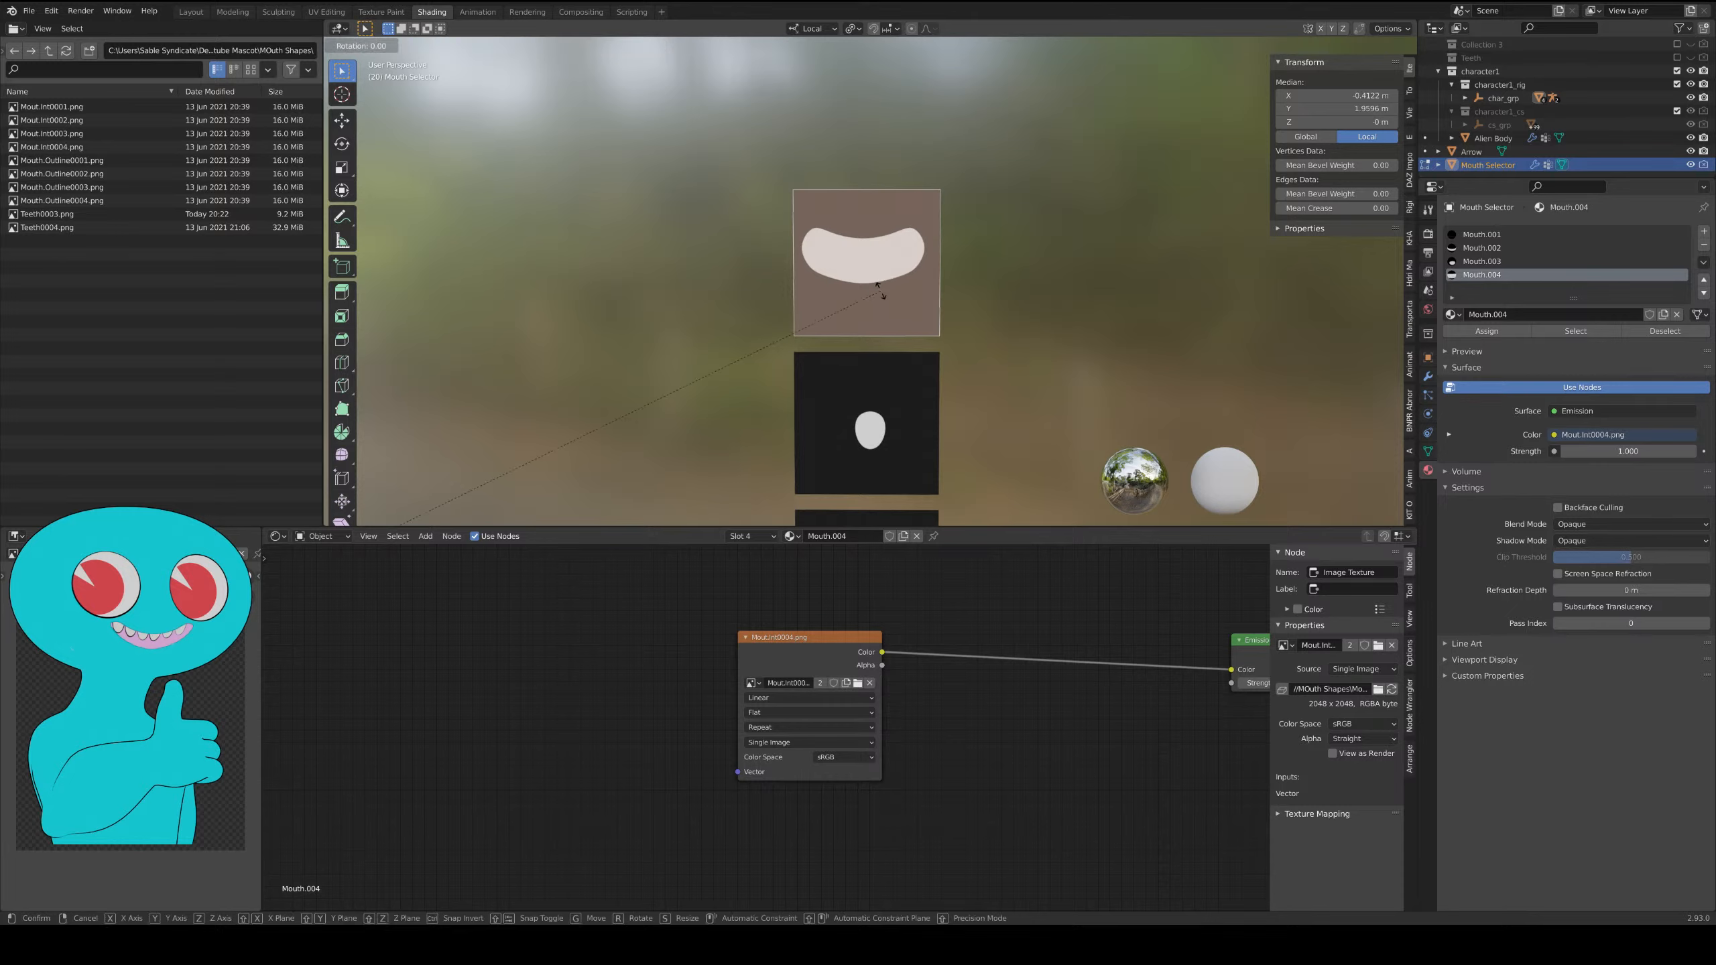
text(y180)
key(Return)
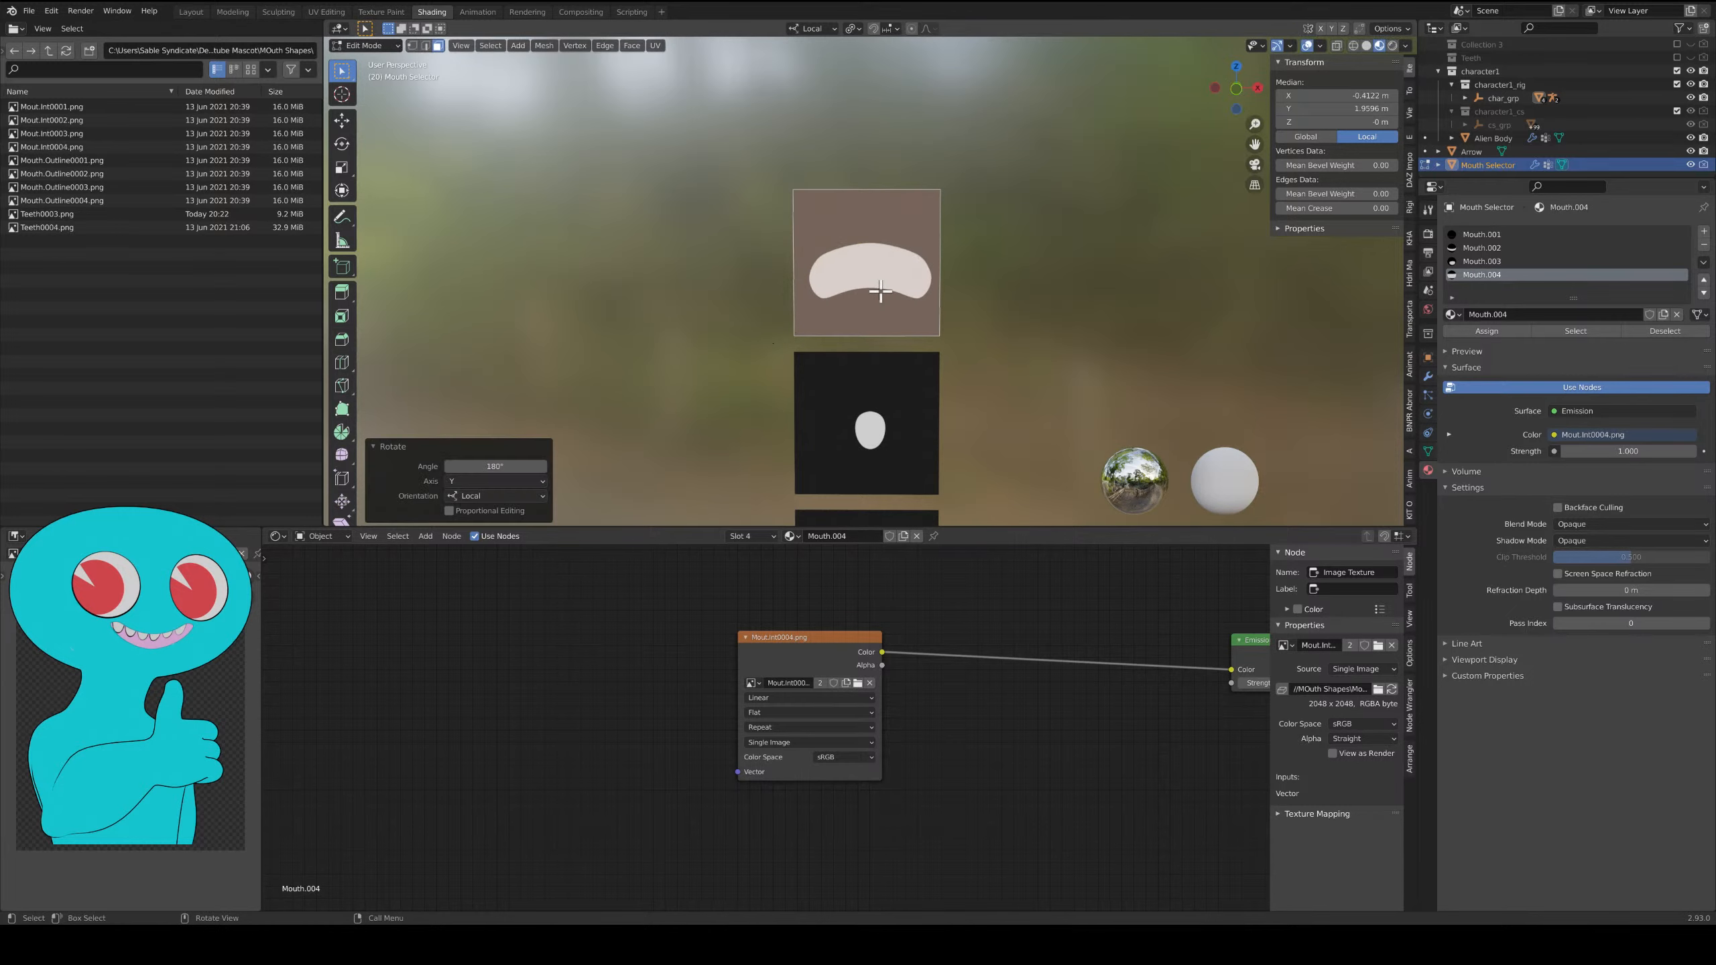
scroll(972, 156, down, 3)
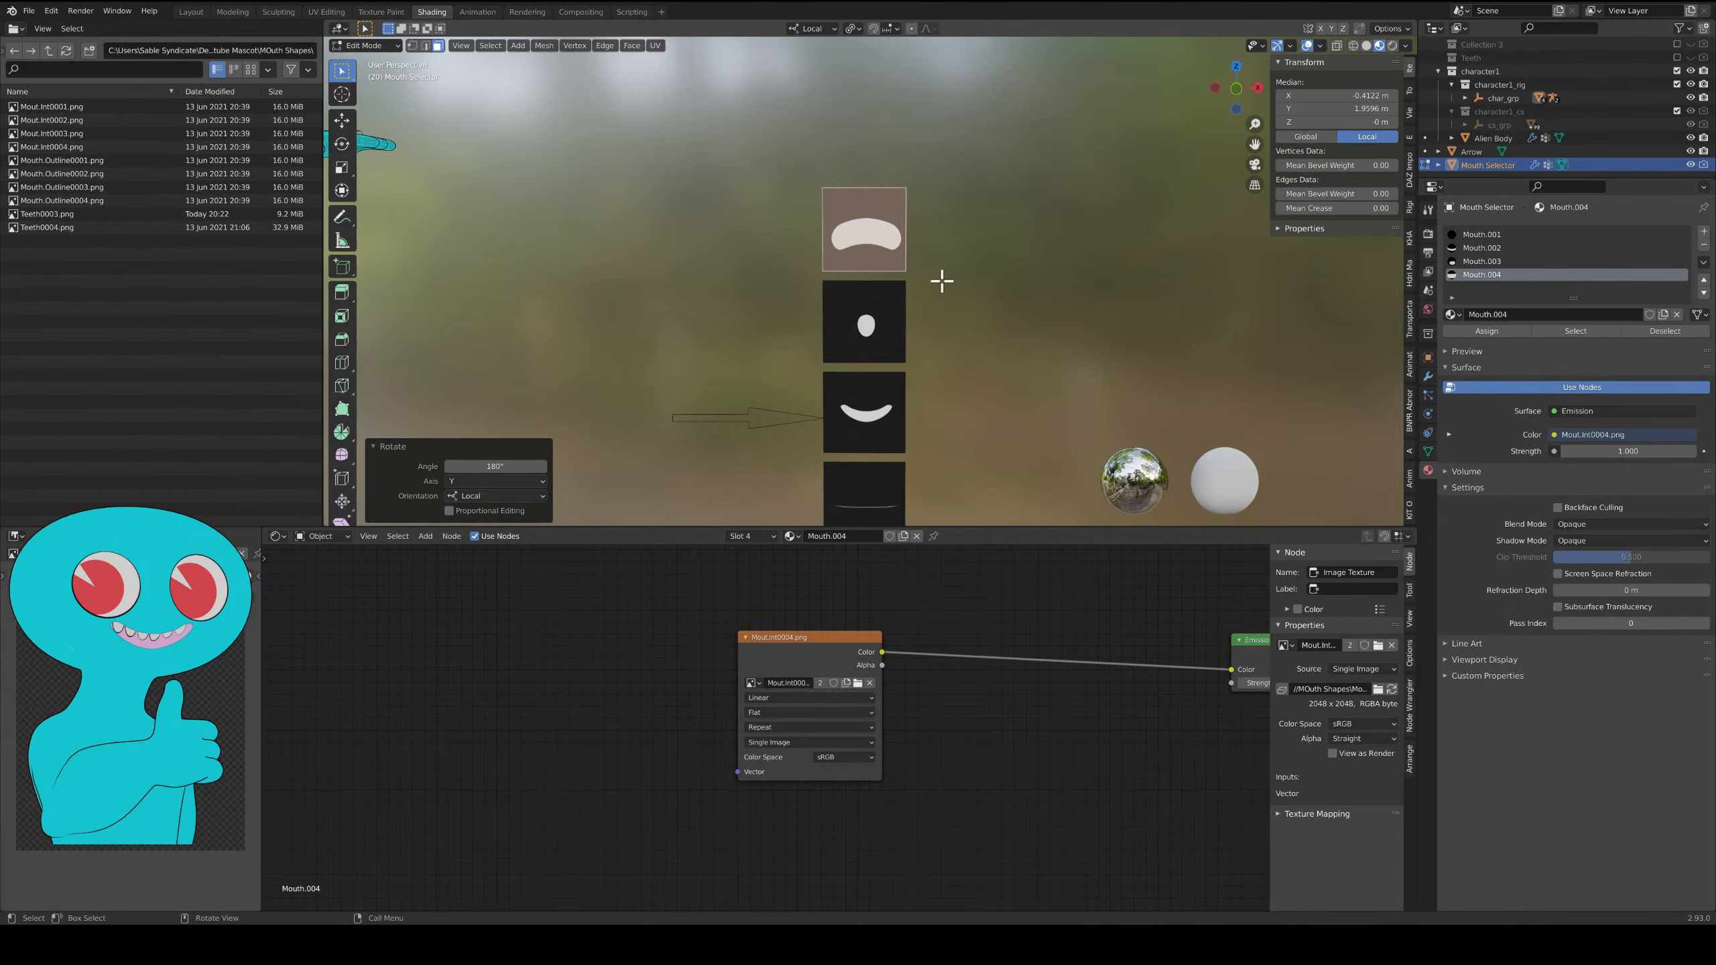
shift+middle_drag(941, 280, 907, 218)
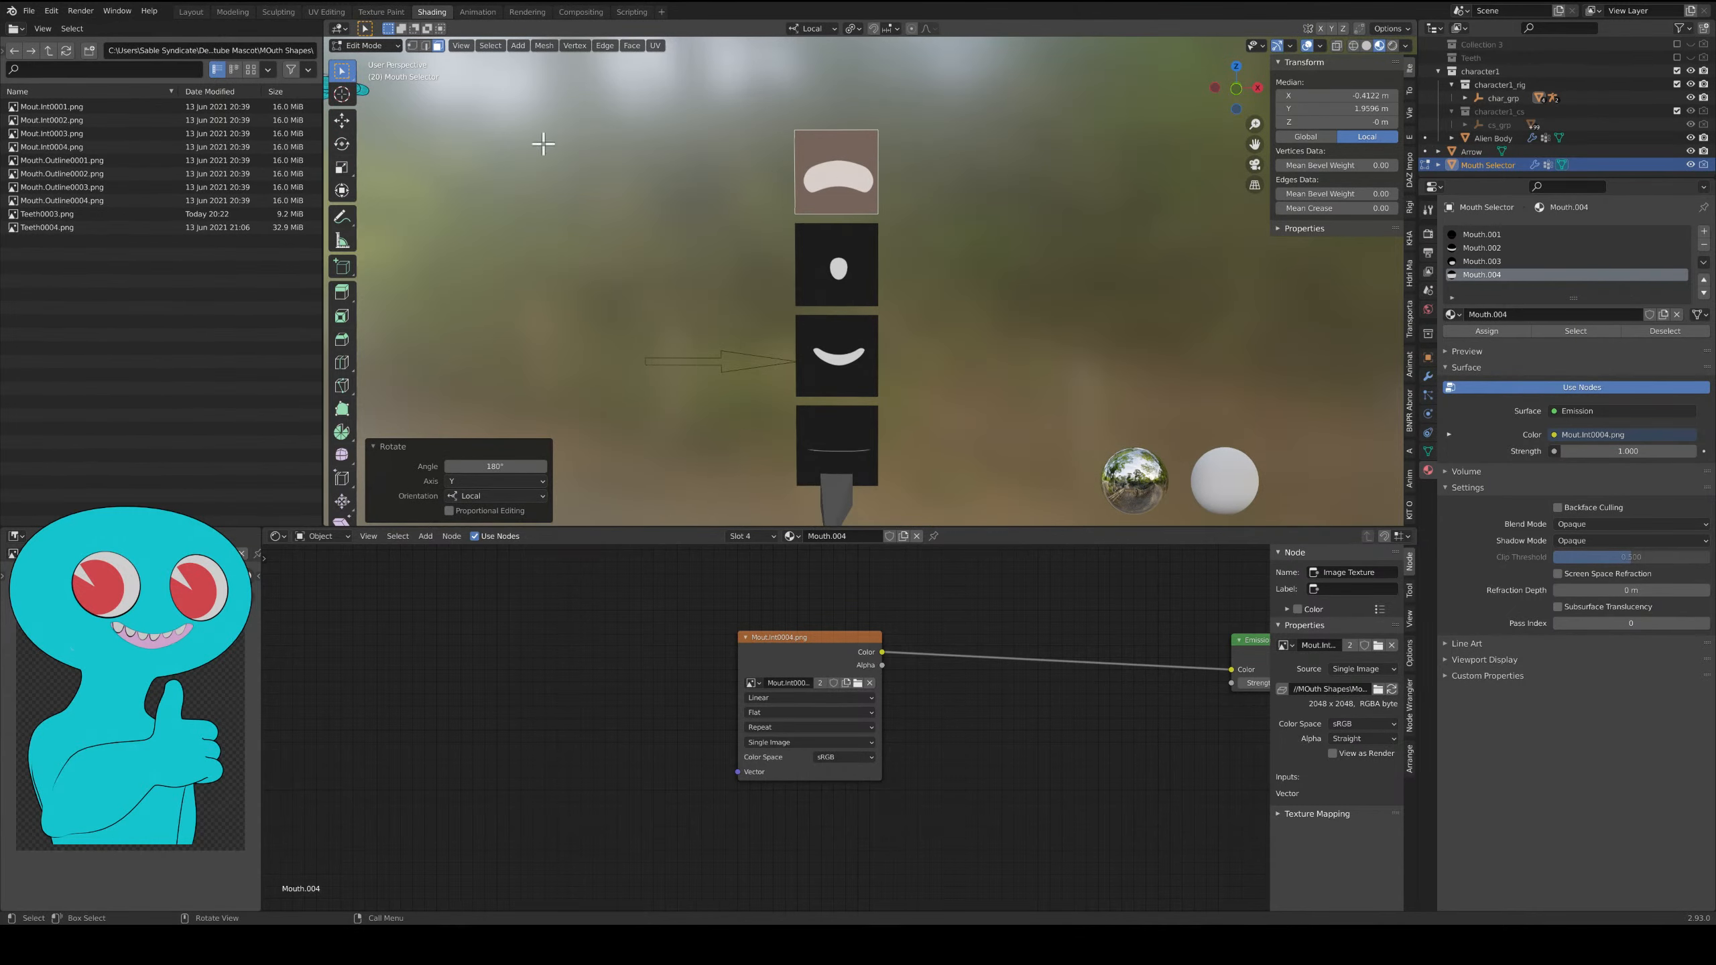
scroll(716, 288, down, 5)
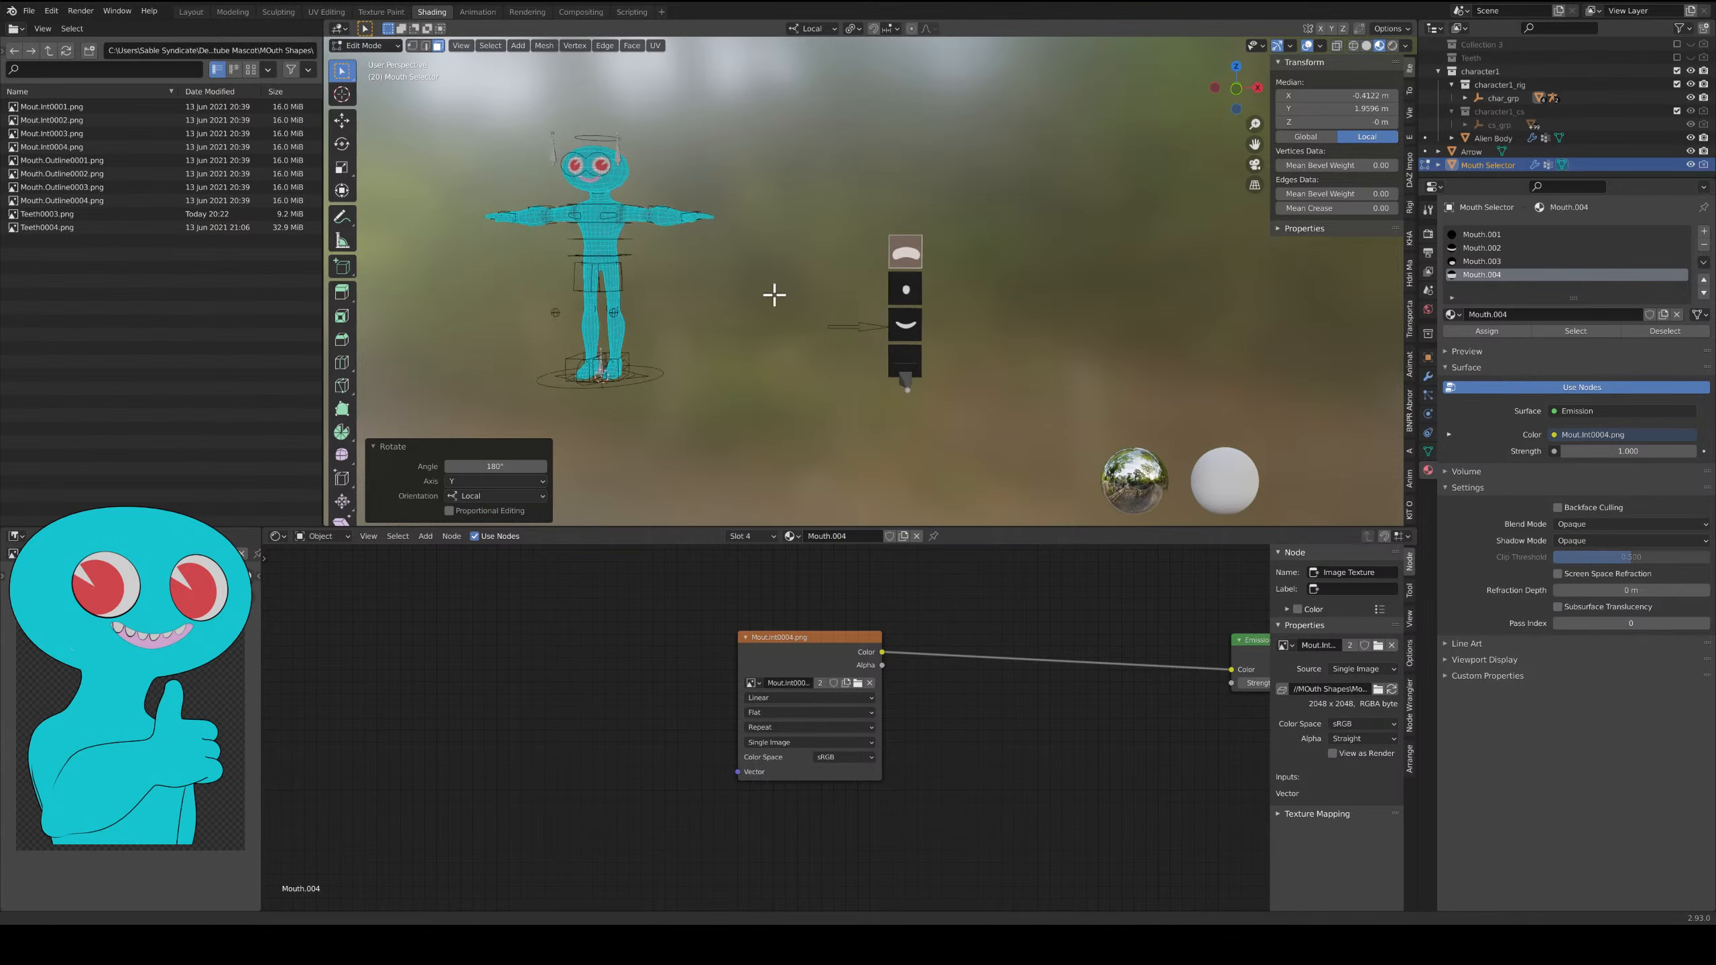
key(Tab)
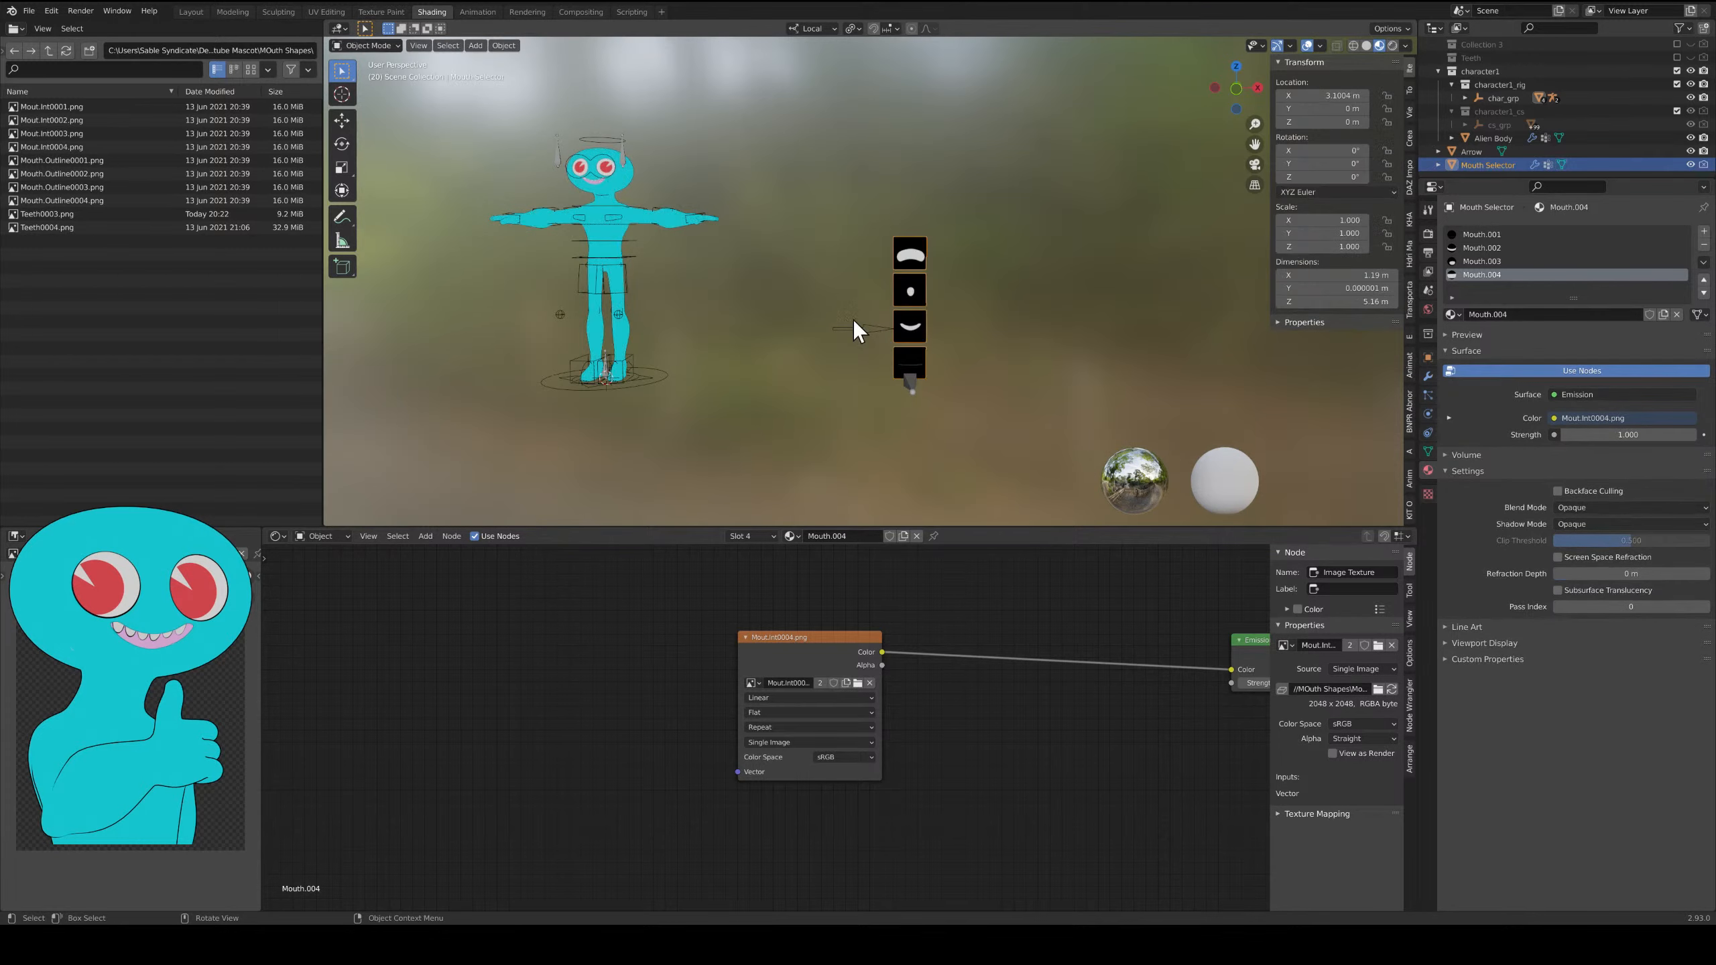
Switch the character rig to Pose Mode, hide the arrow-shaped Mouth.Selector bone and reveal all hidden bones again.
click(867, 330)
key(ctrl+Tab)
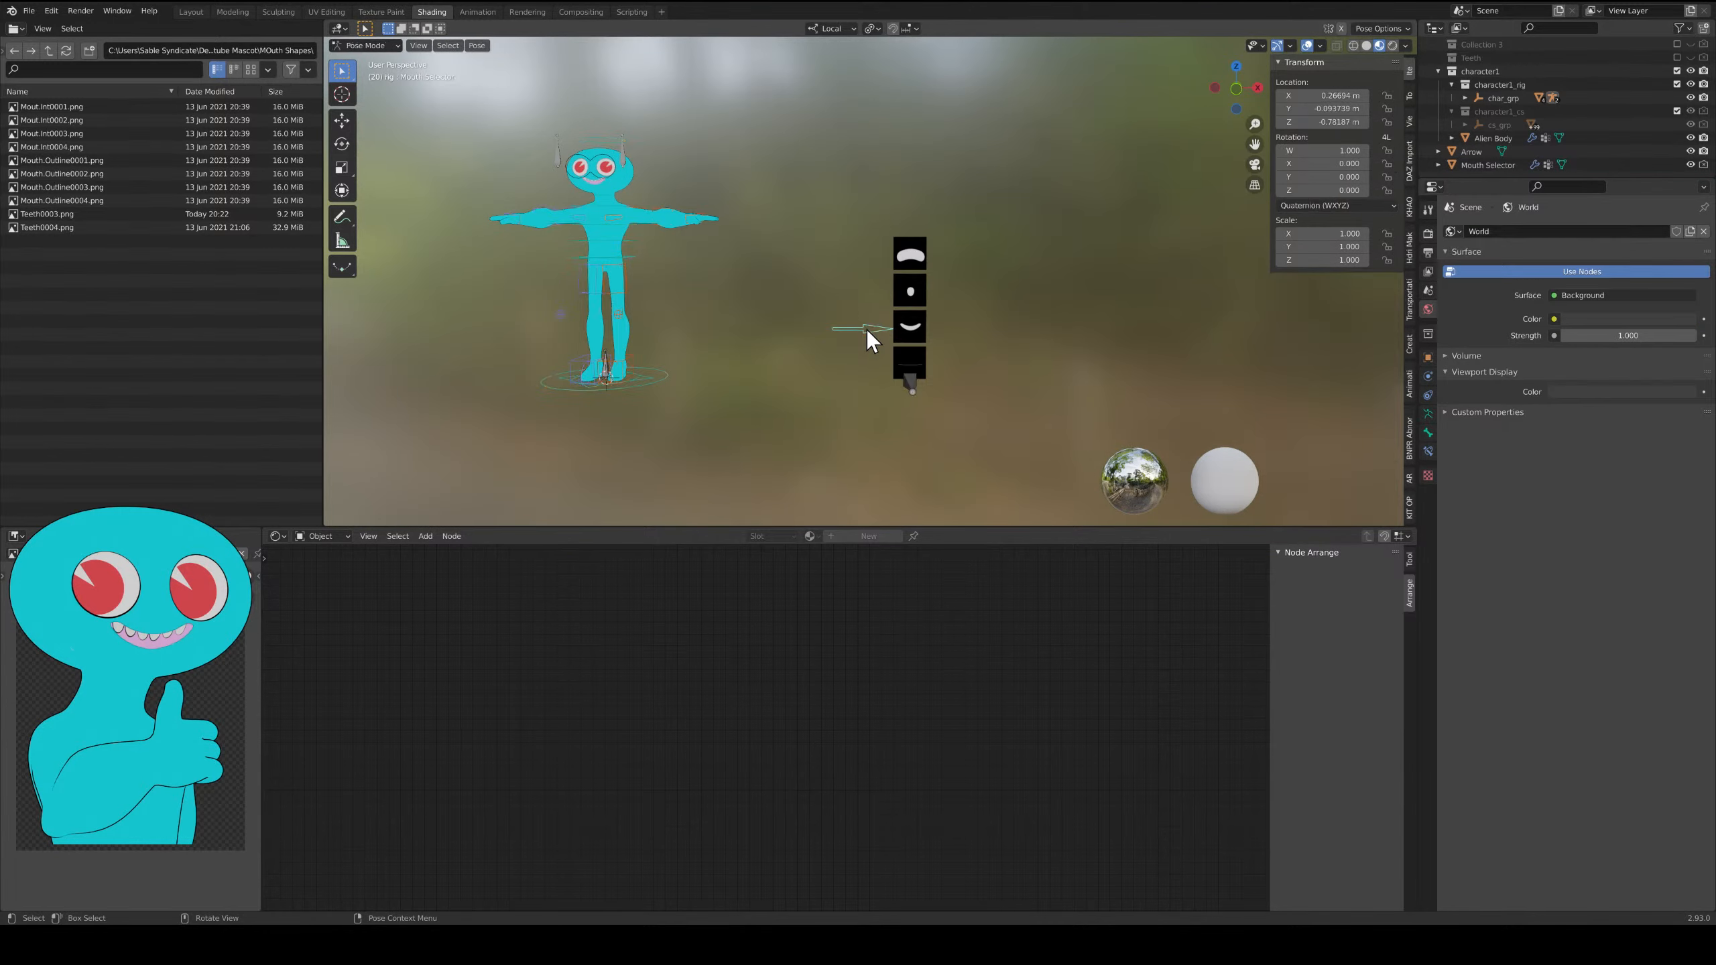
key(h)
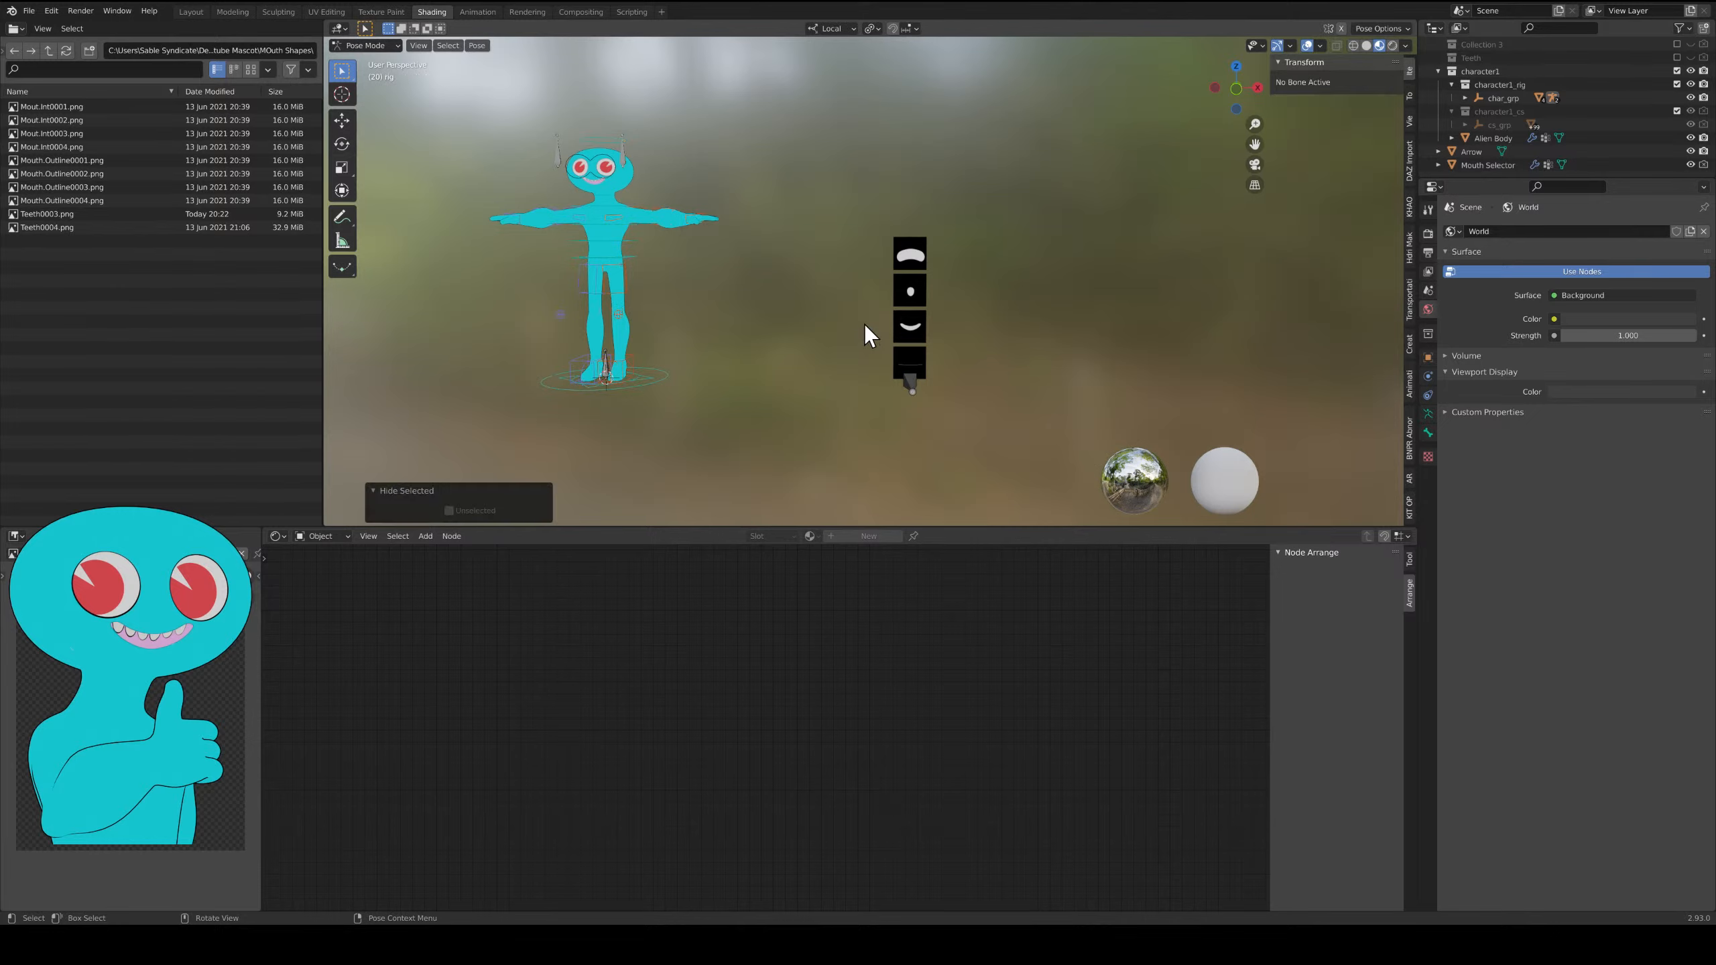
key(alt+h)
Select the Mouth.Selector bone beside the mouth tiles and start moving it.
click(667, 312)
scroll(595, 308, up, 3)
shift+middle_drag(595, 308, 857, 346)
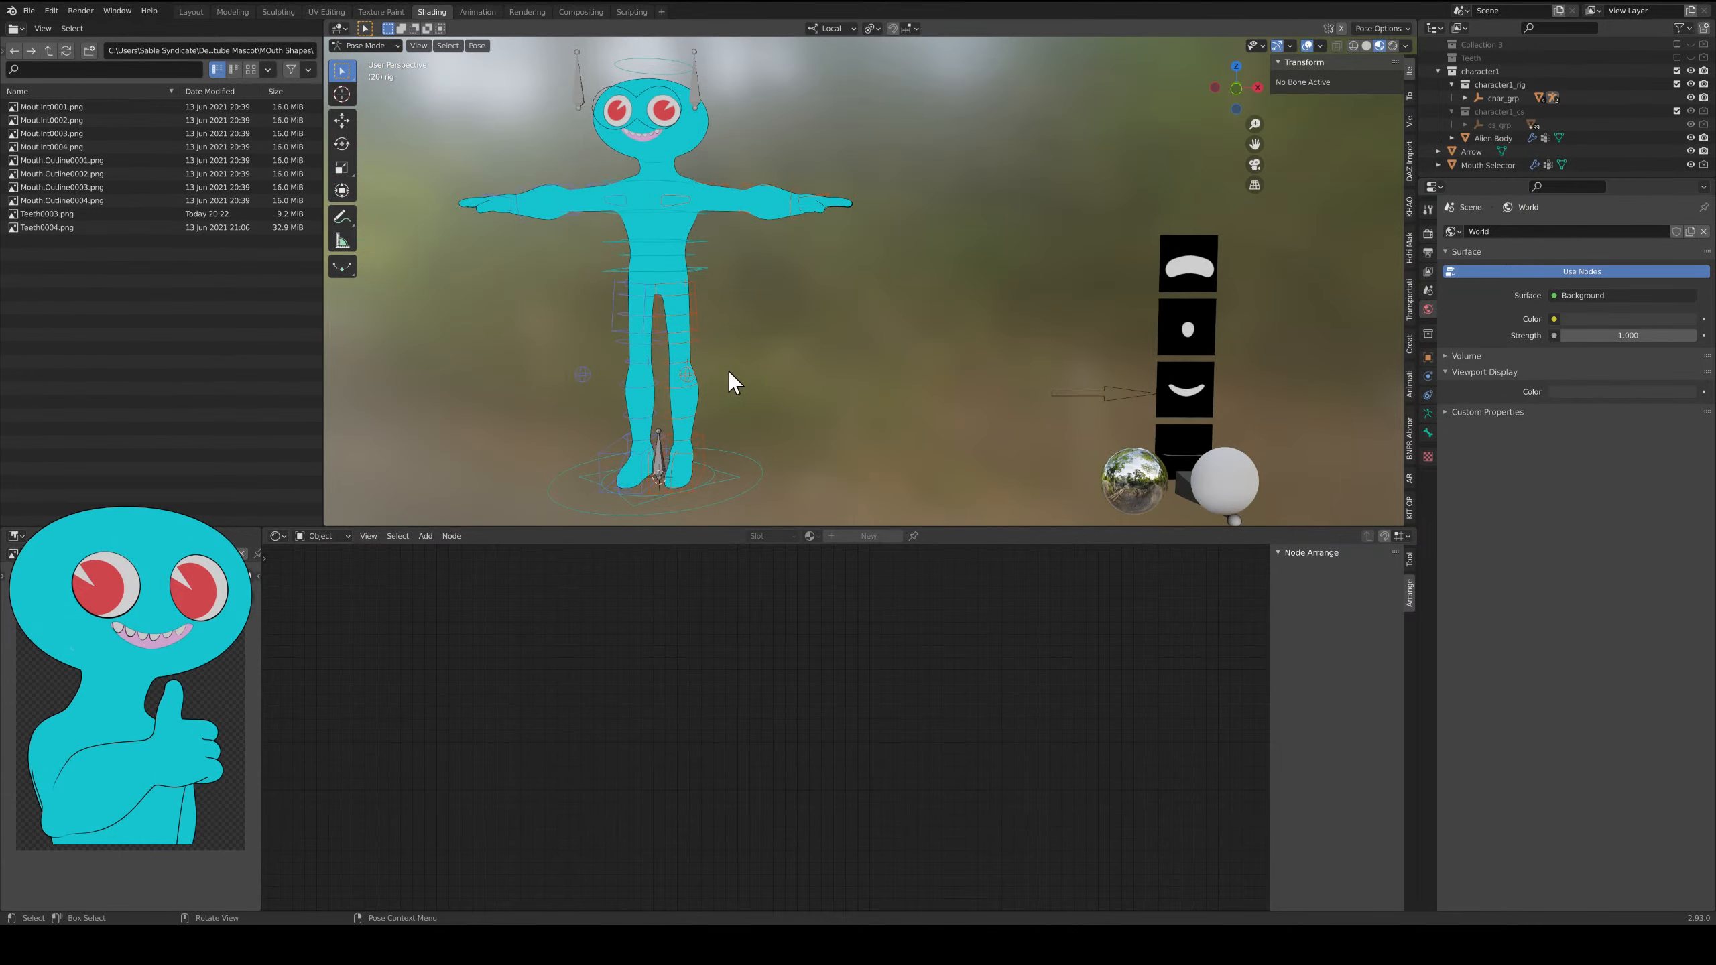
middle_drag(668, 357, 664, 387)
click(647, 388)
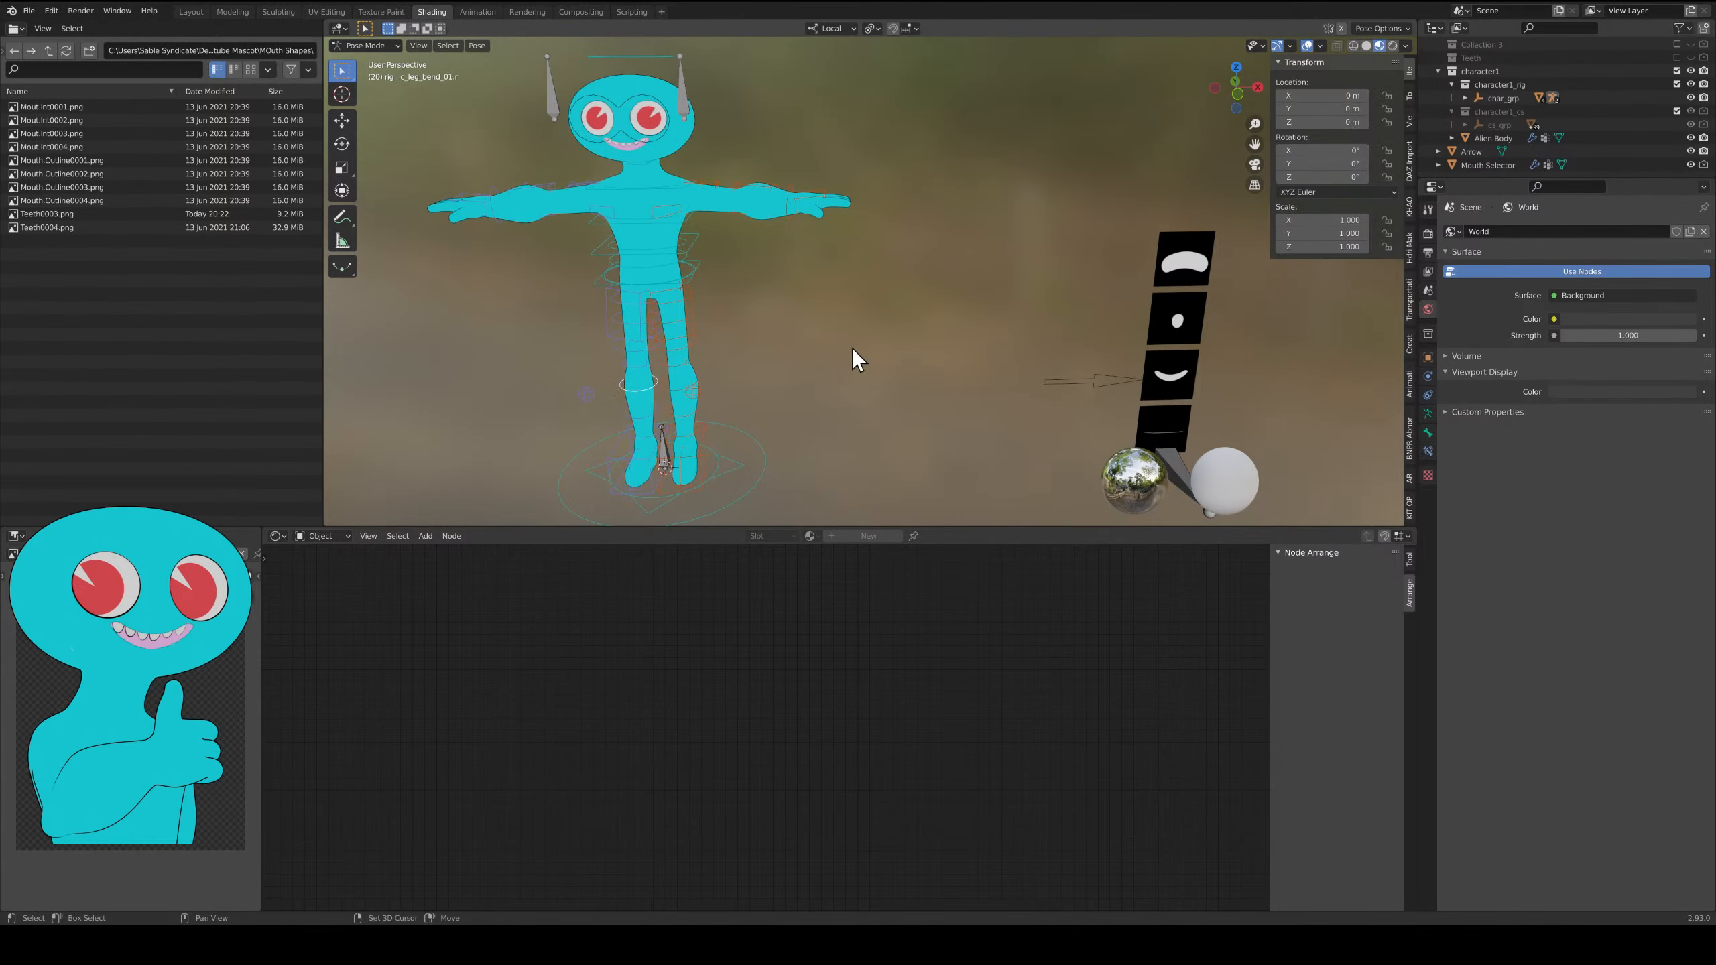
shift+middle_drag(969, 375, 876, 347)
scroll(877, 347, down, 2)
click(969, 332)
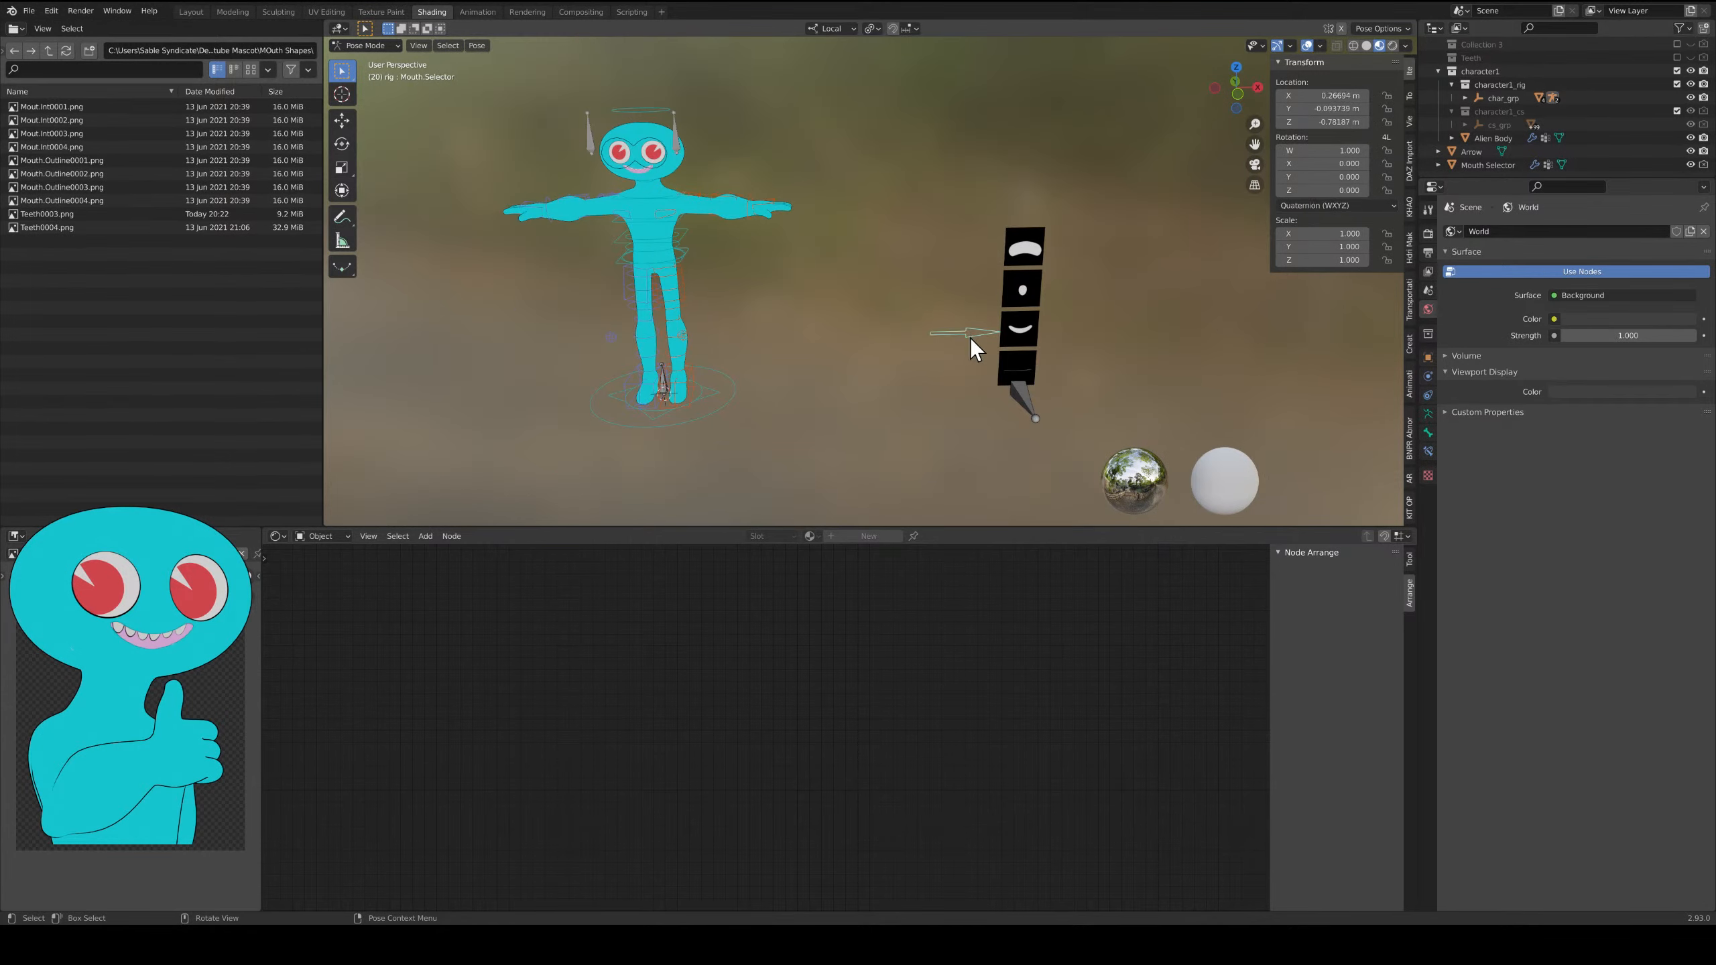
key(g)
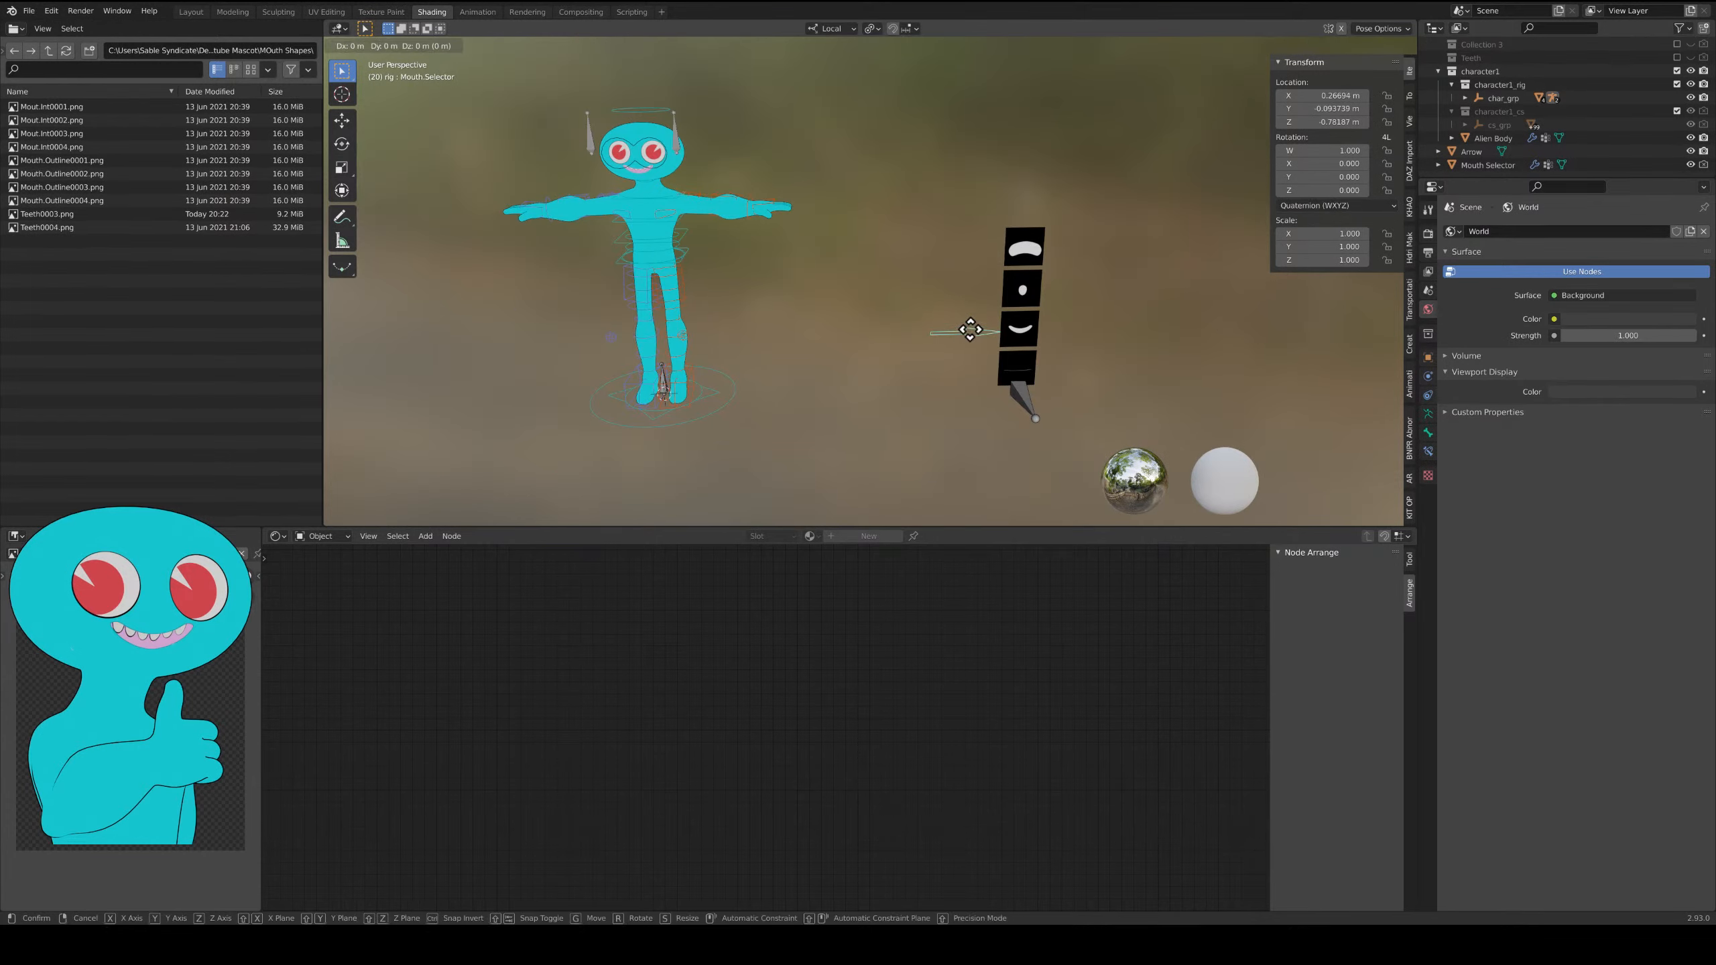
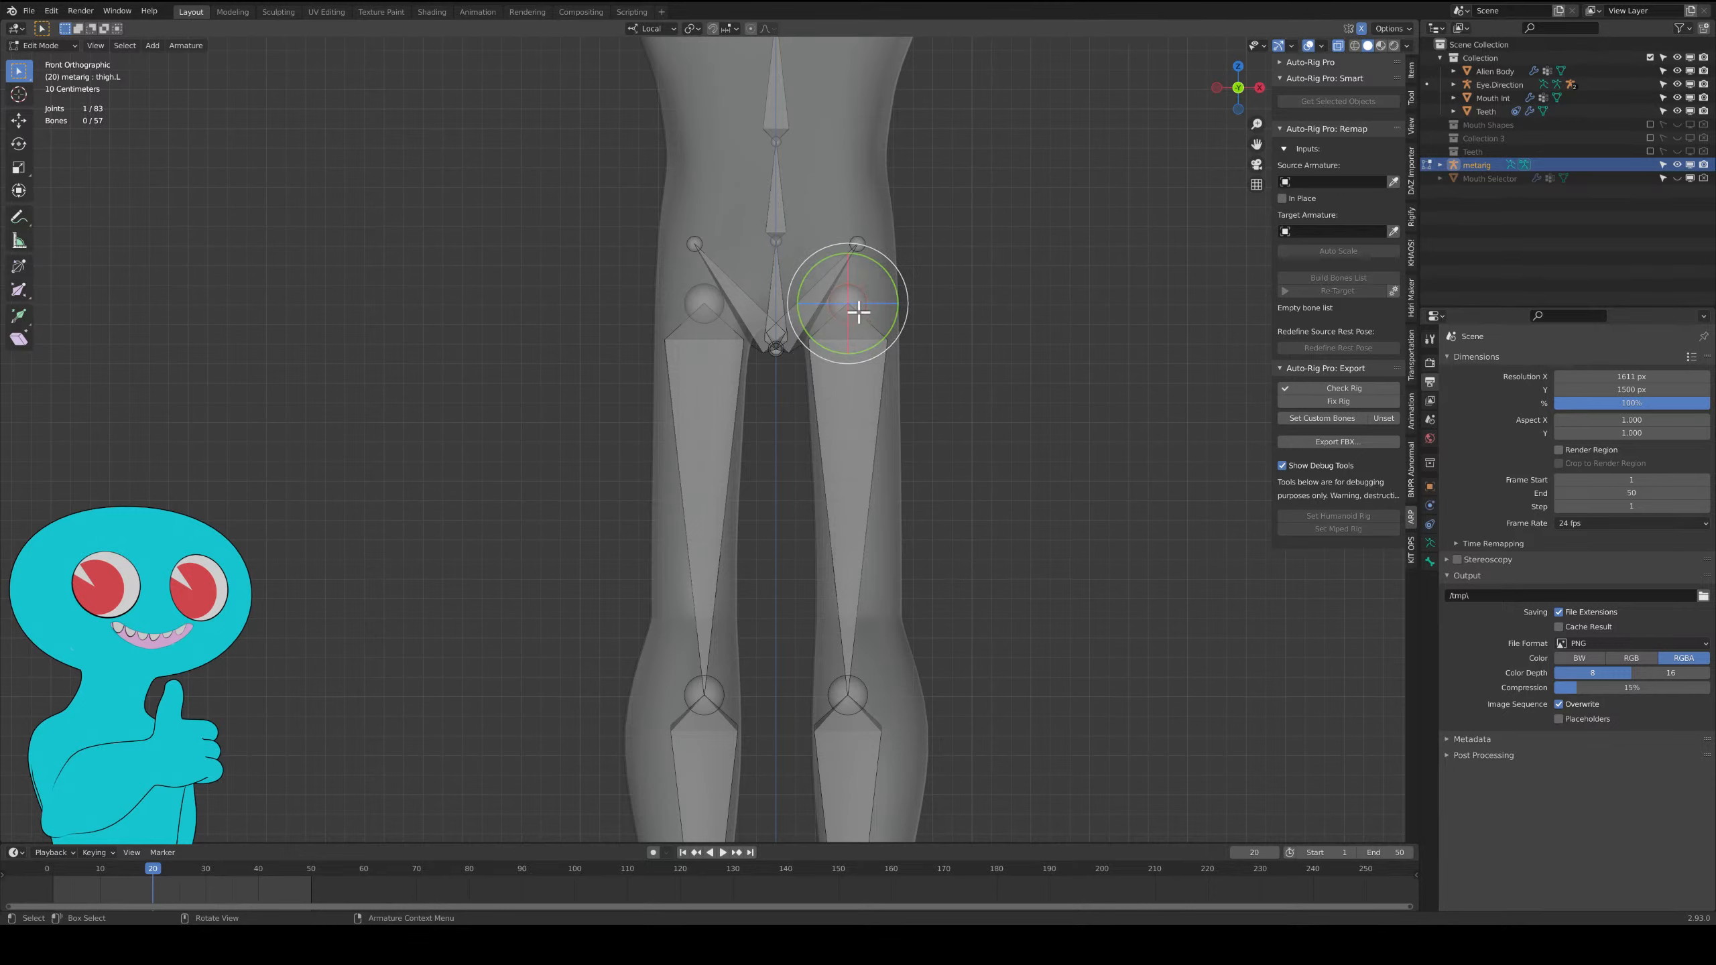
Move the shared base joint of the metarig's spine and pelvis bones up by about 0.16 m.
click(775, 350)
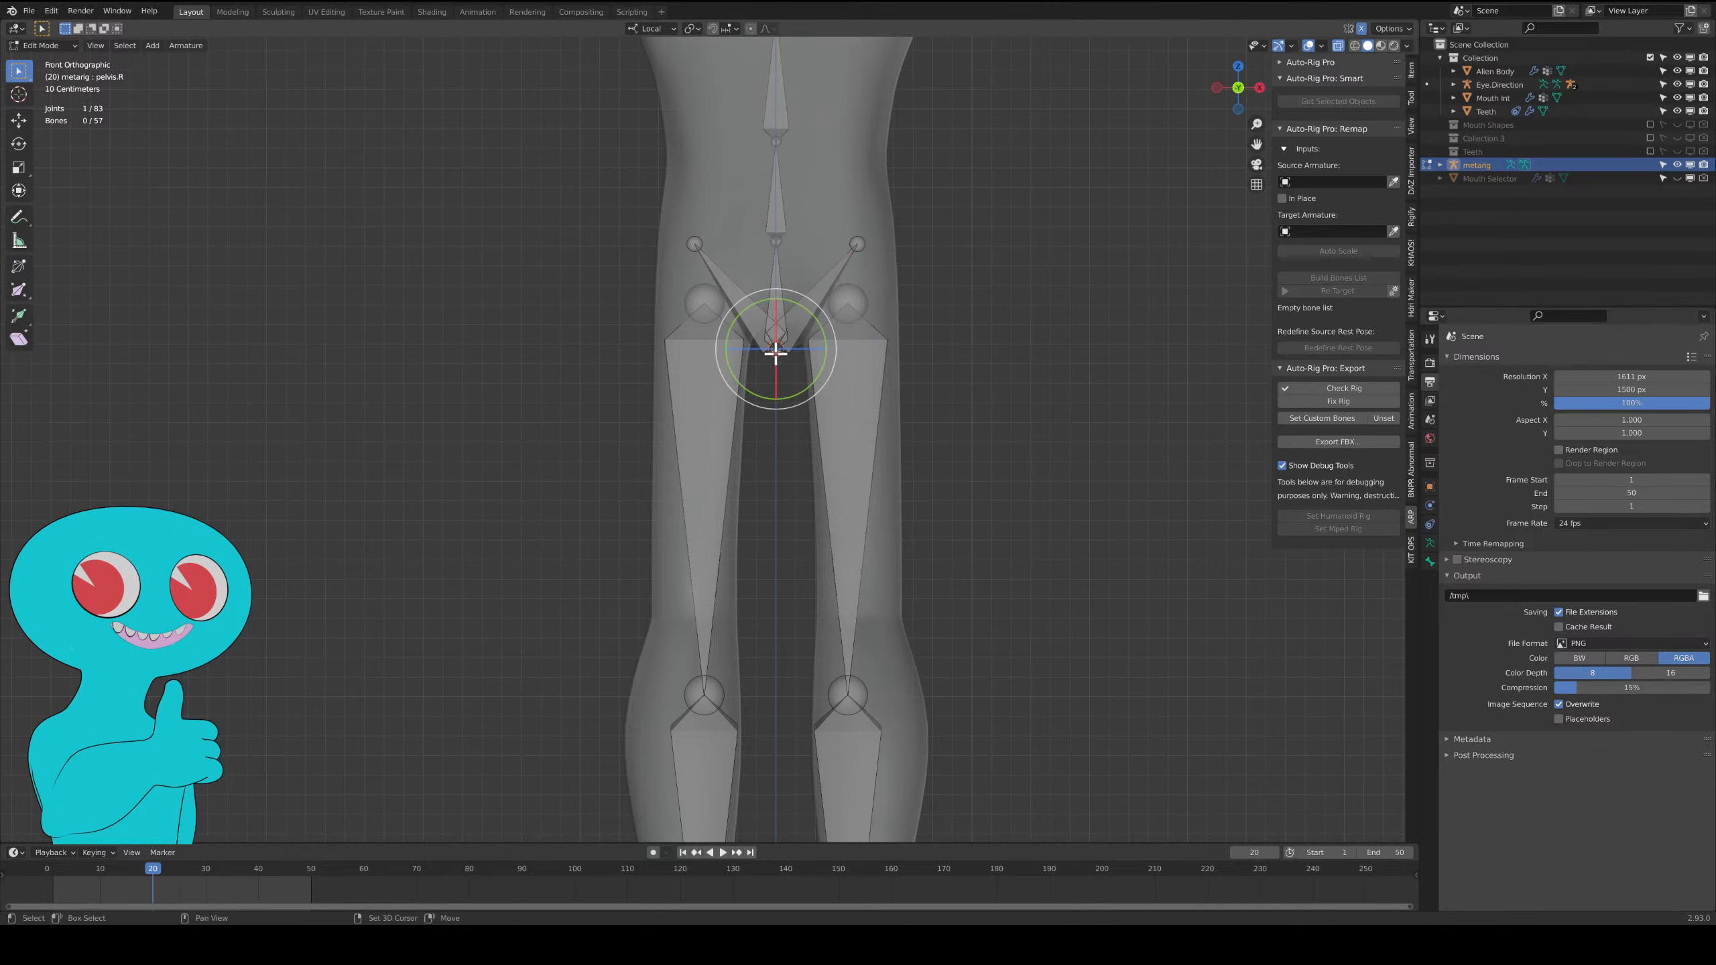
shift+click(776, 350)
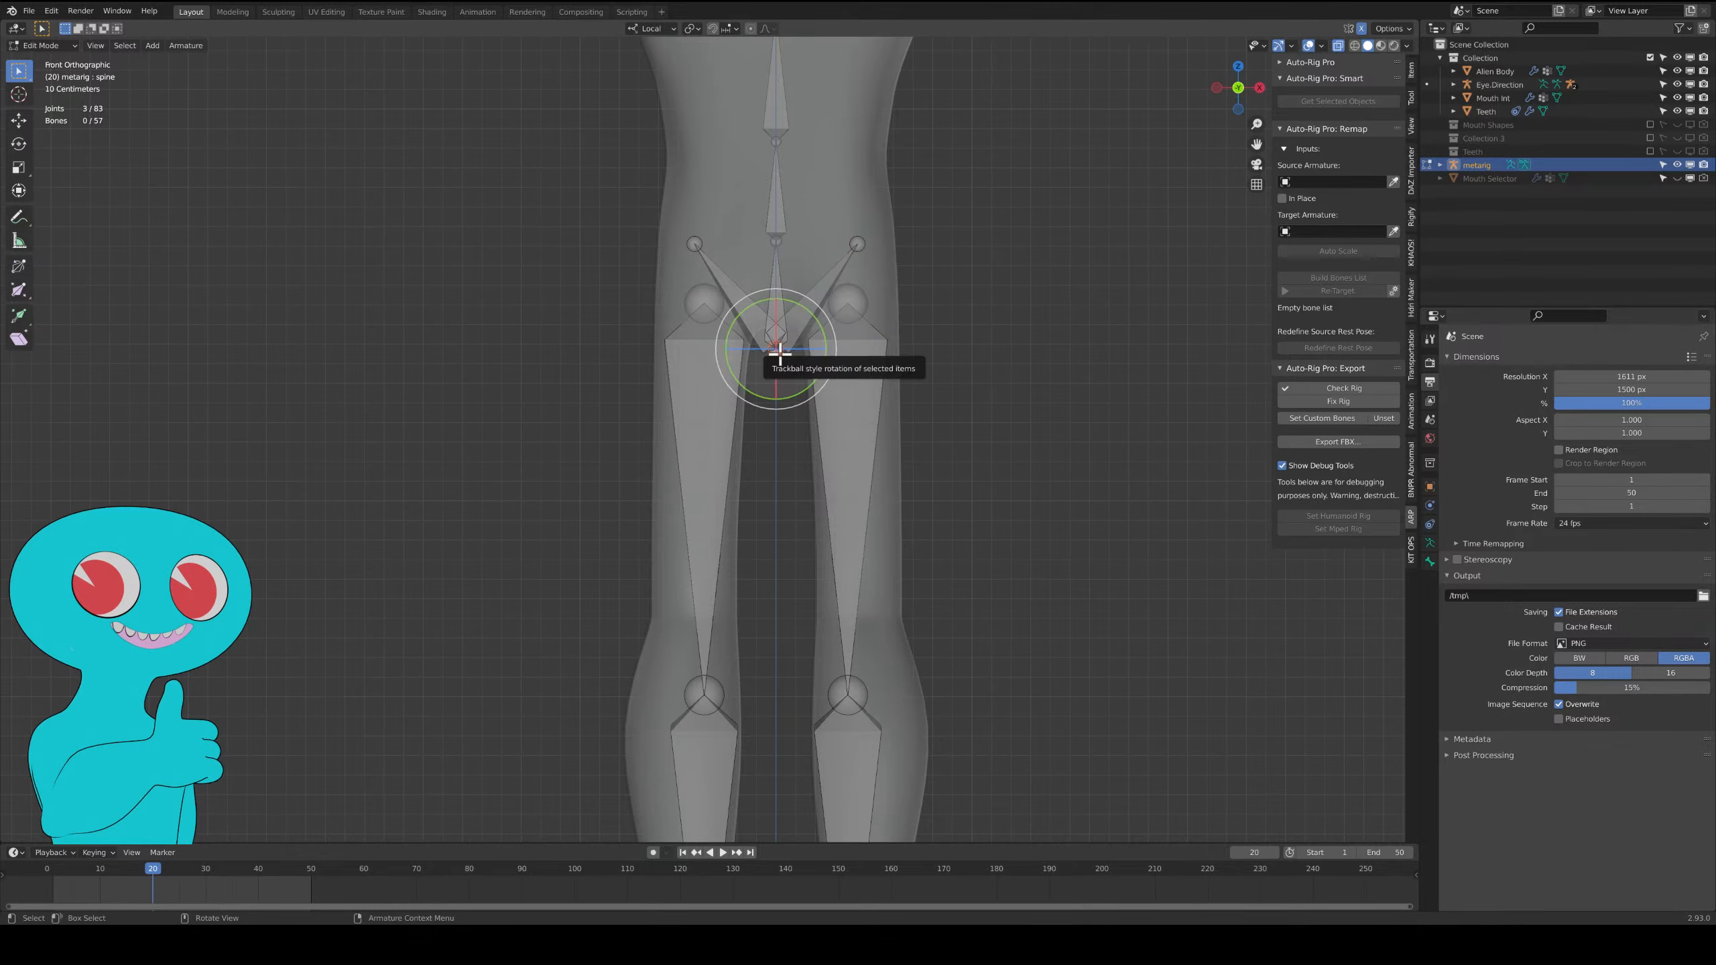
key(g)
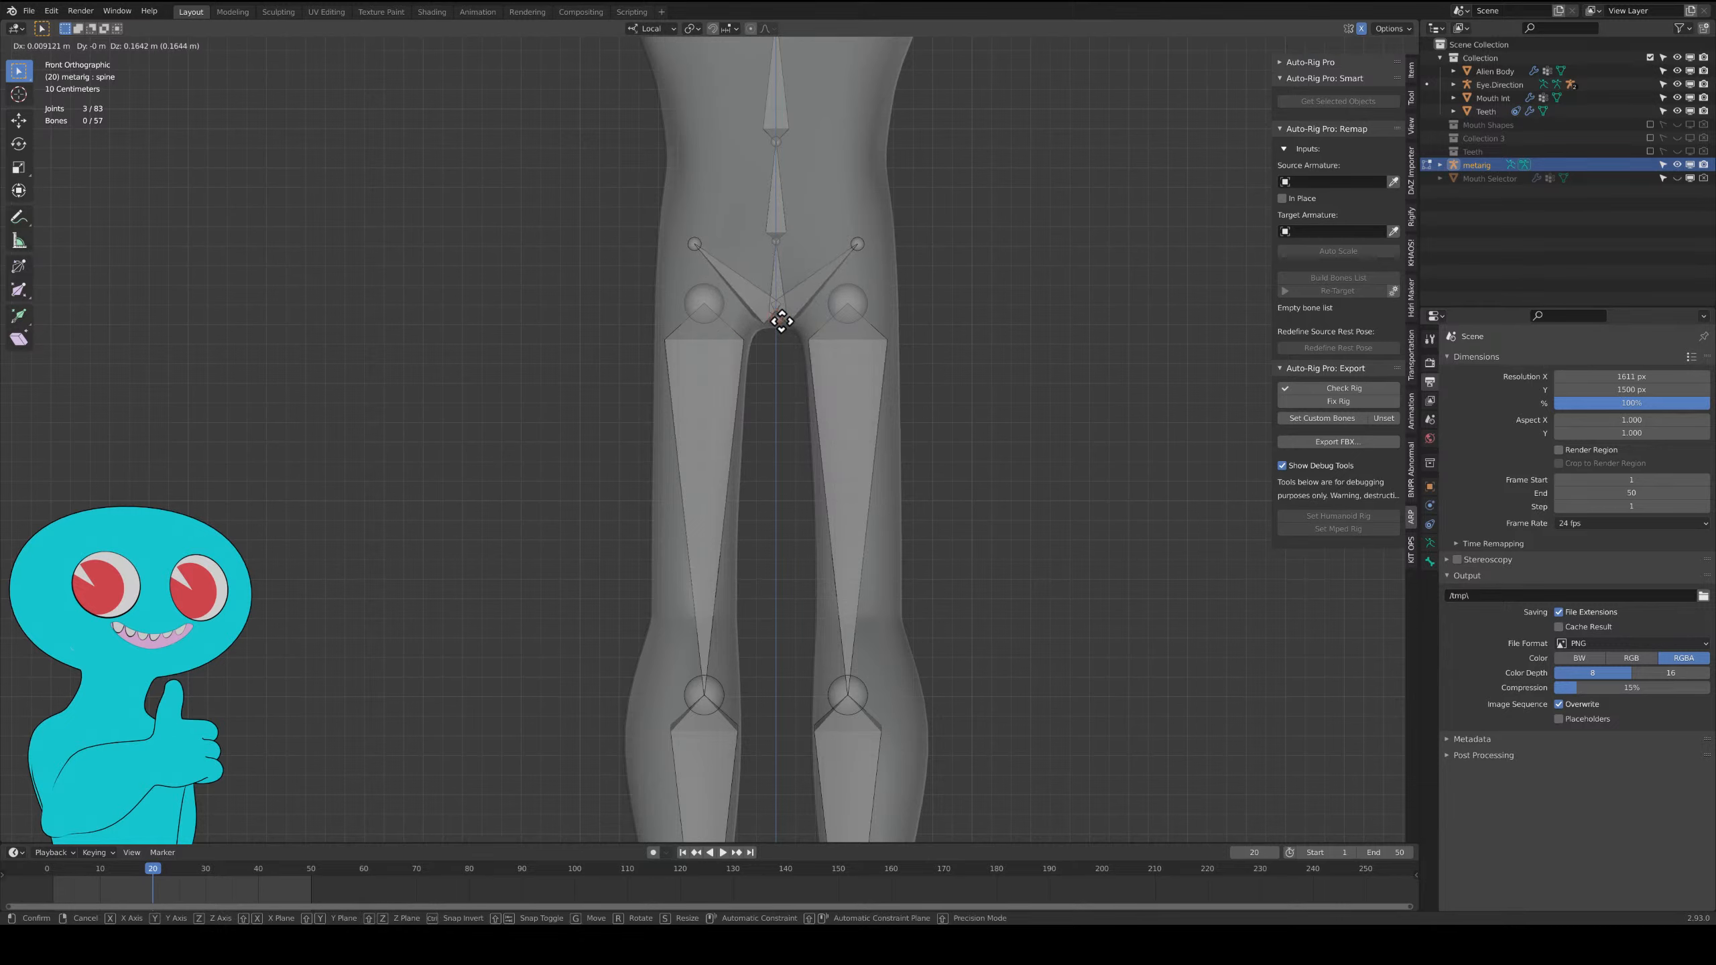
click(781, 321)
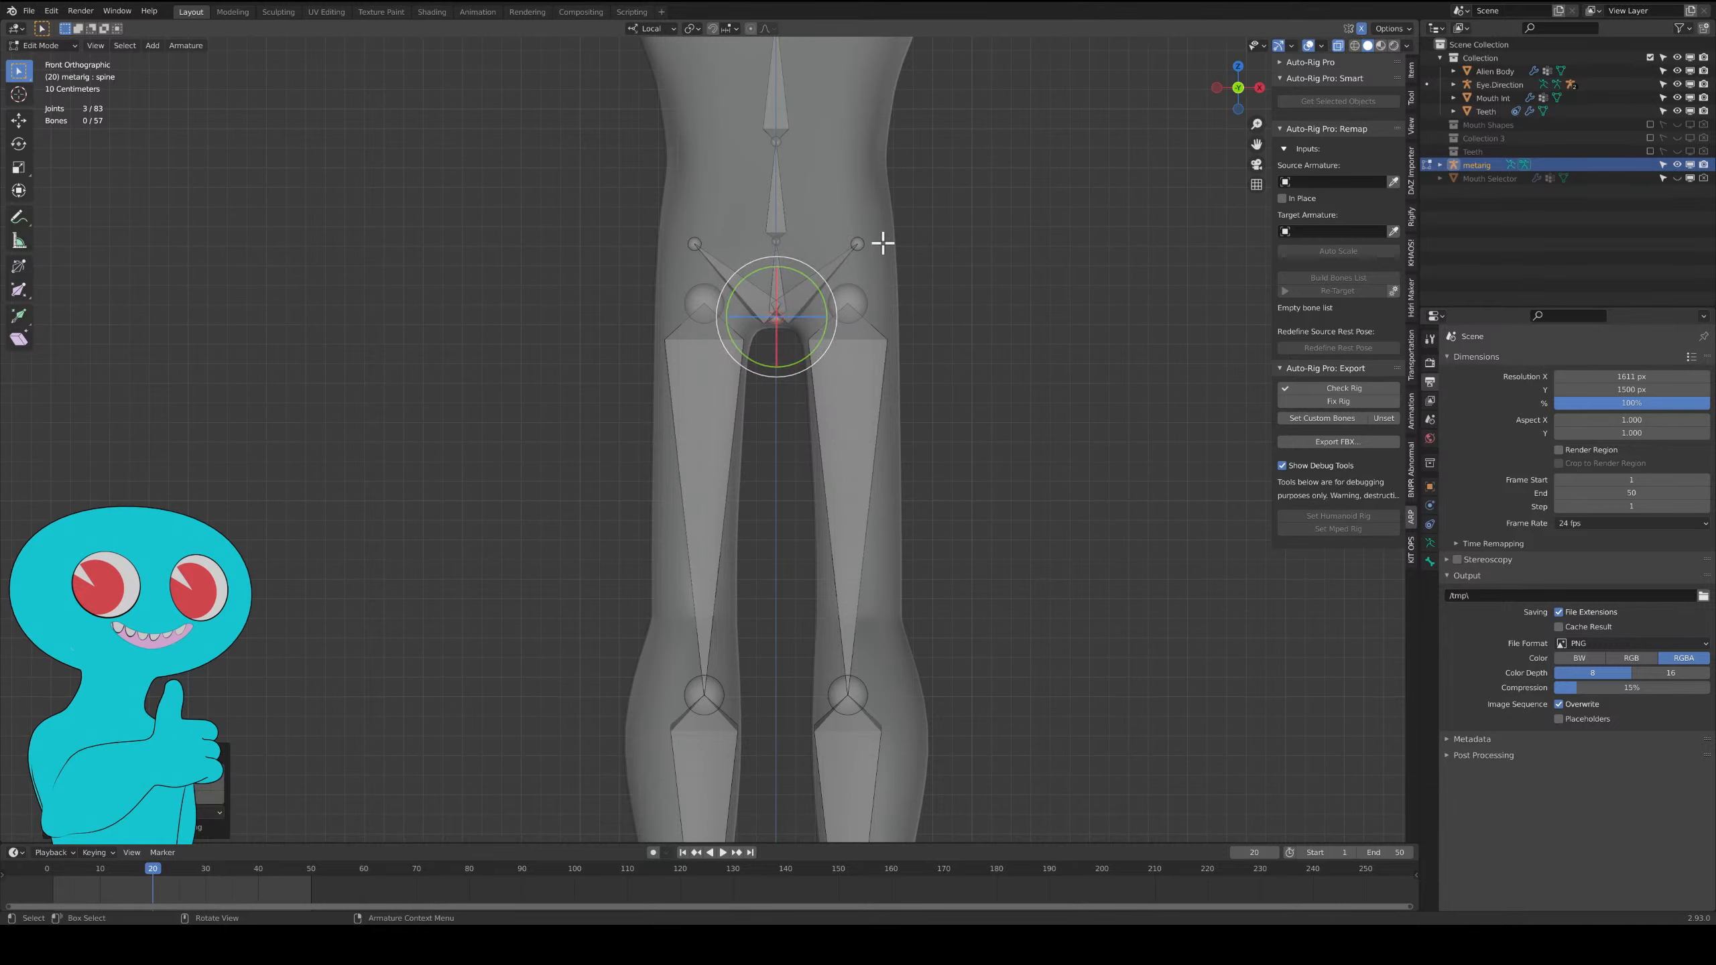
Raise the hip joint at the head of the thigh.L bone by about 0.04 m.
click(862, 297)
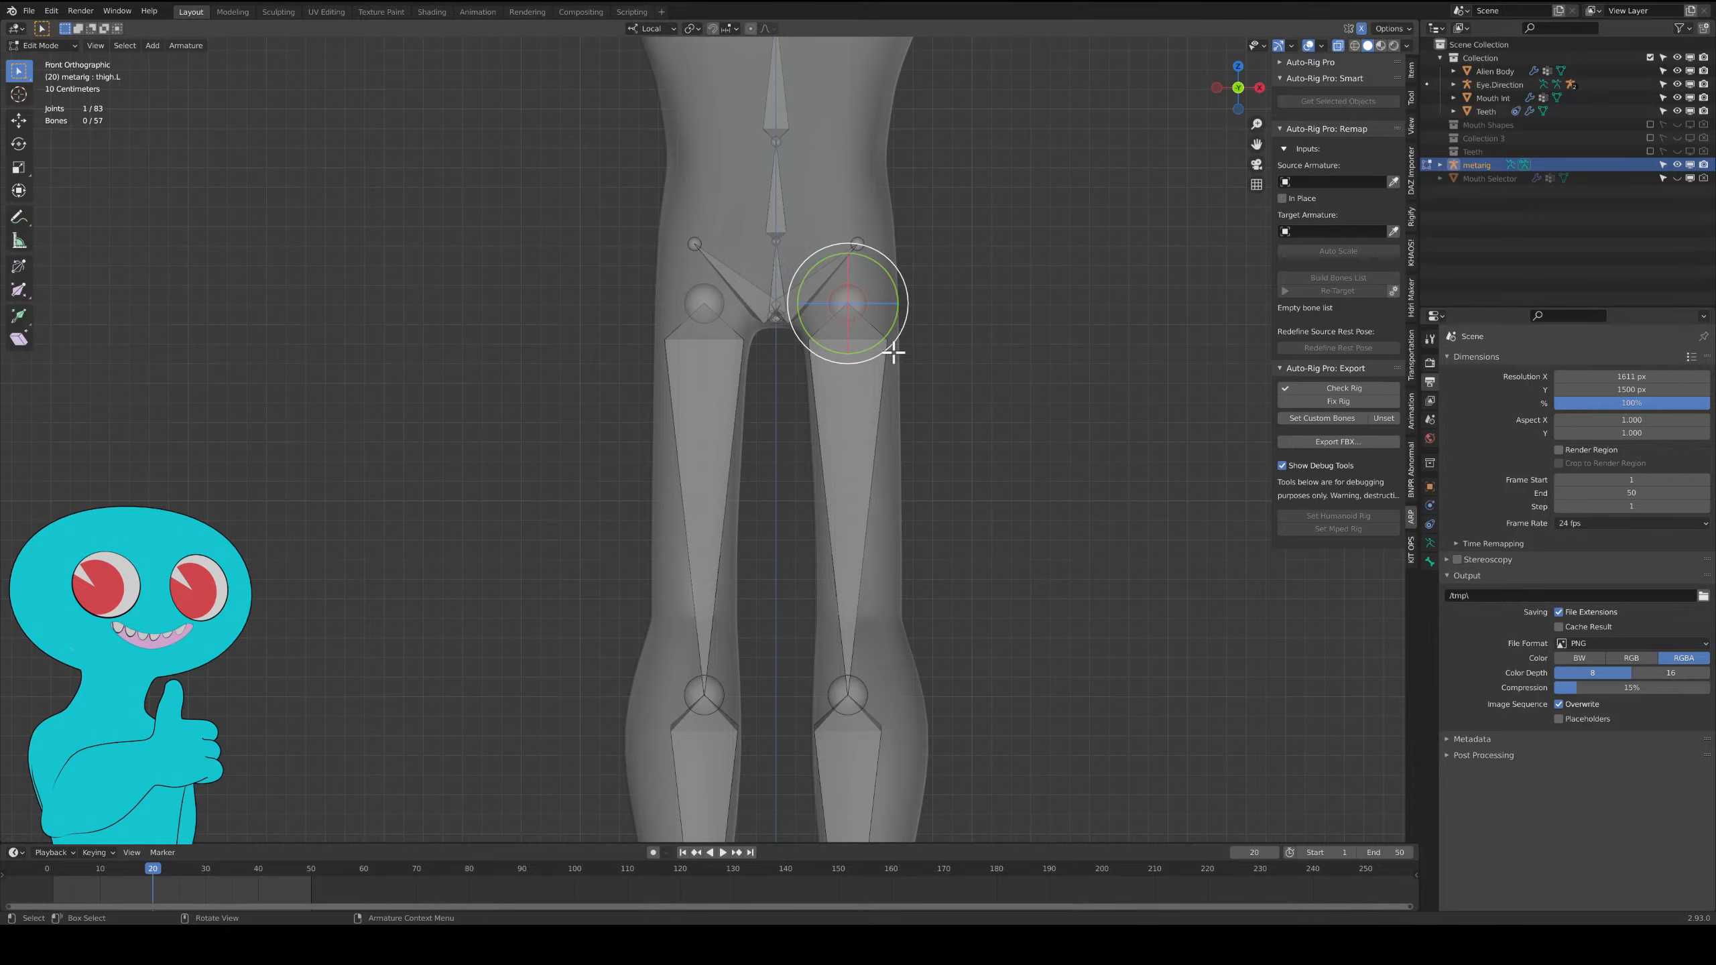
key(g)
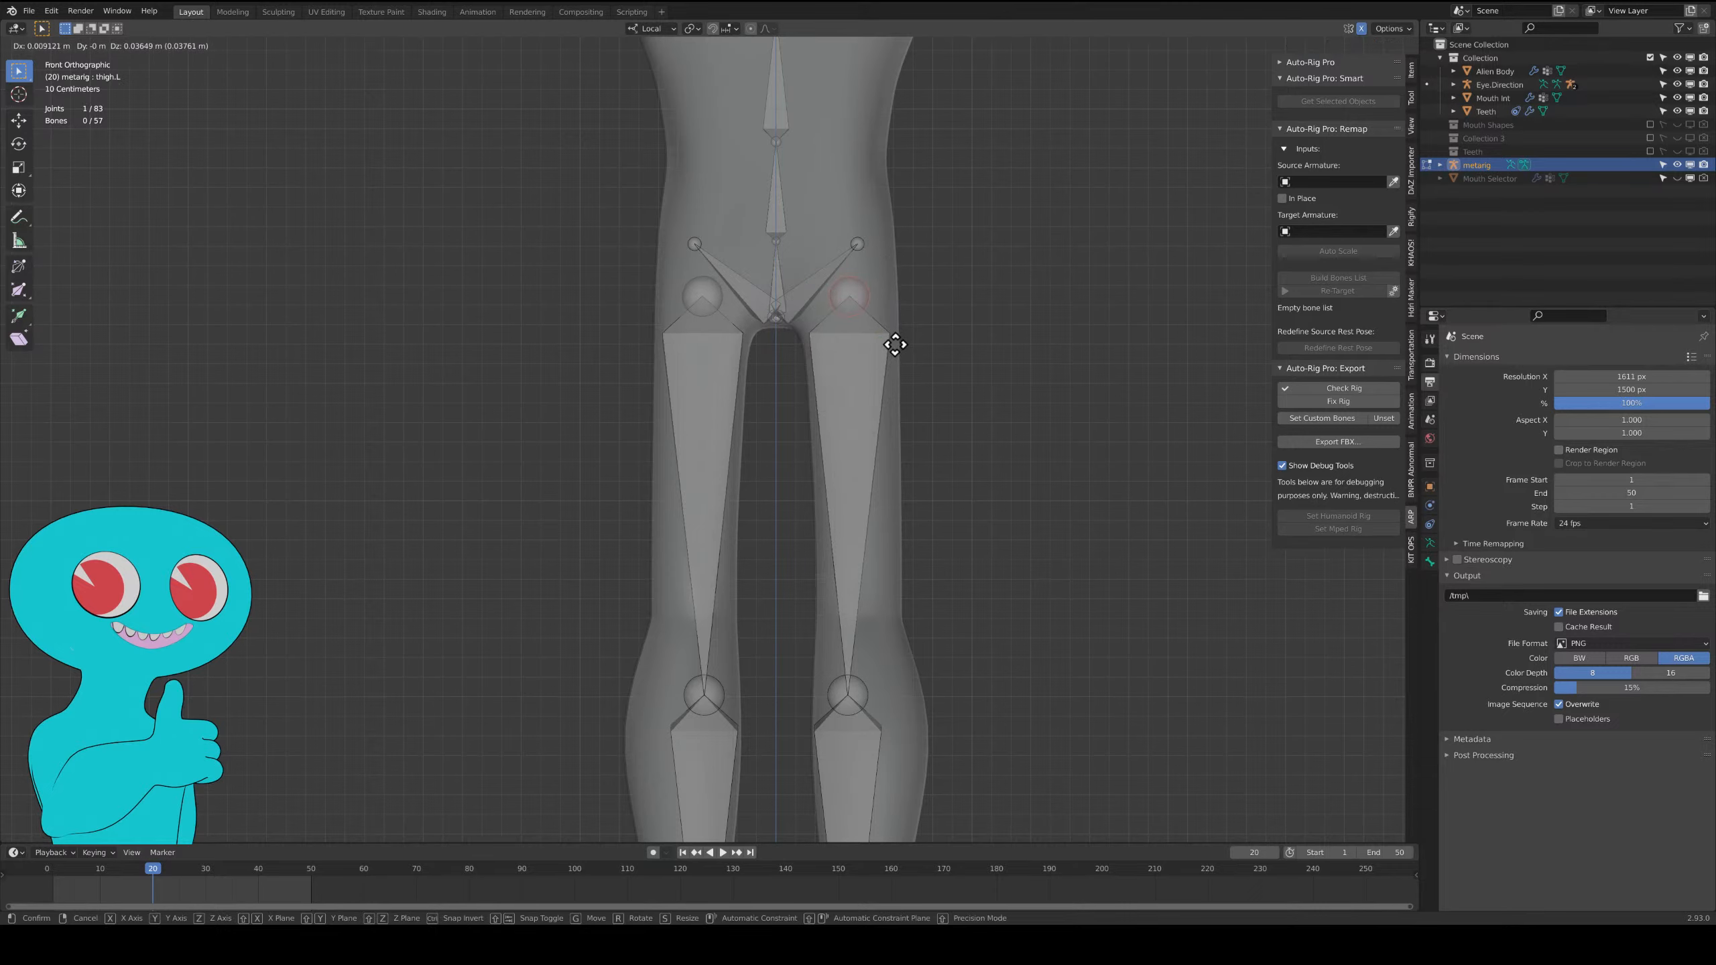
click(892, 345)
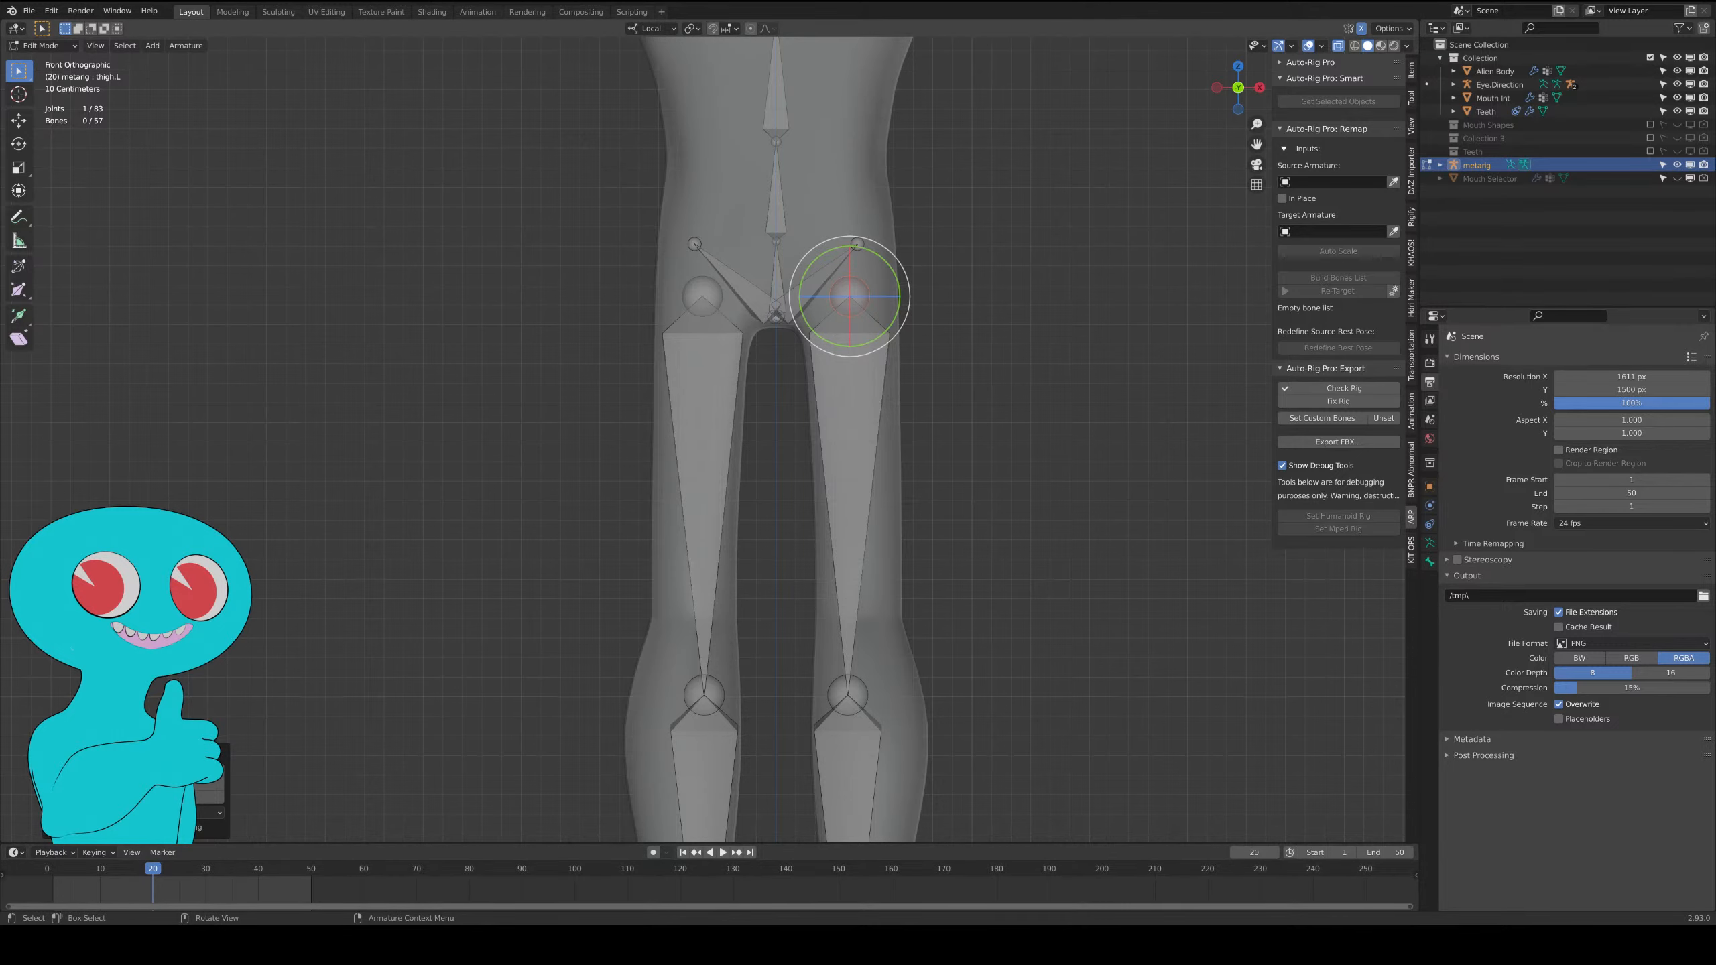
In front view, move the knee joint between thigh.L and shin.L up and outward to the centre of the mesh's knee.
middle_drag(905, 513, 927, 698)
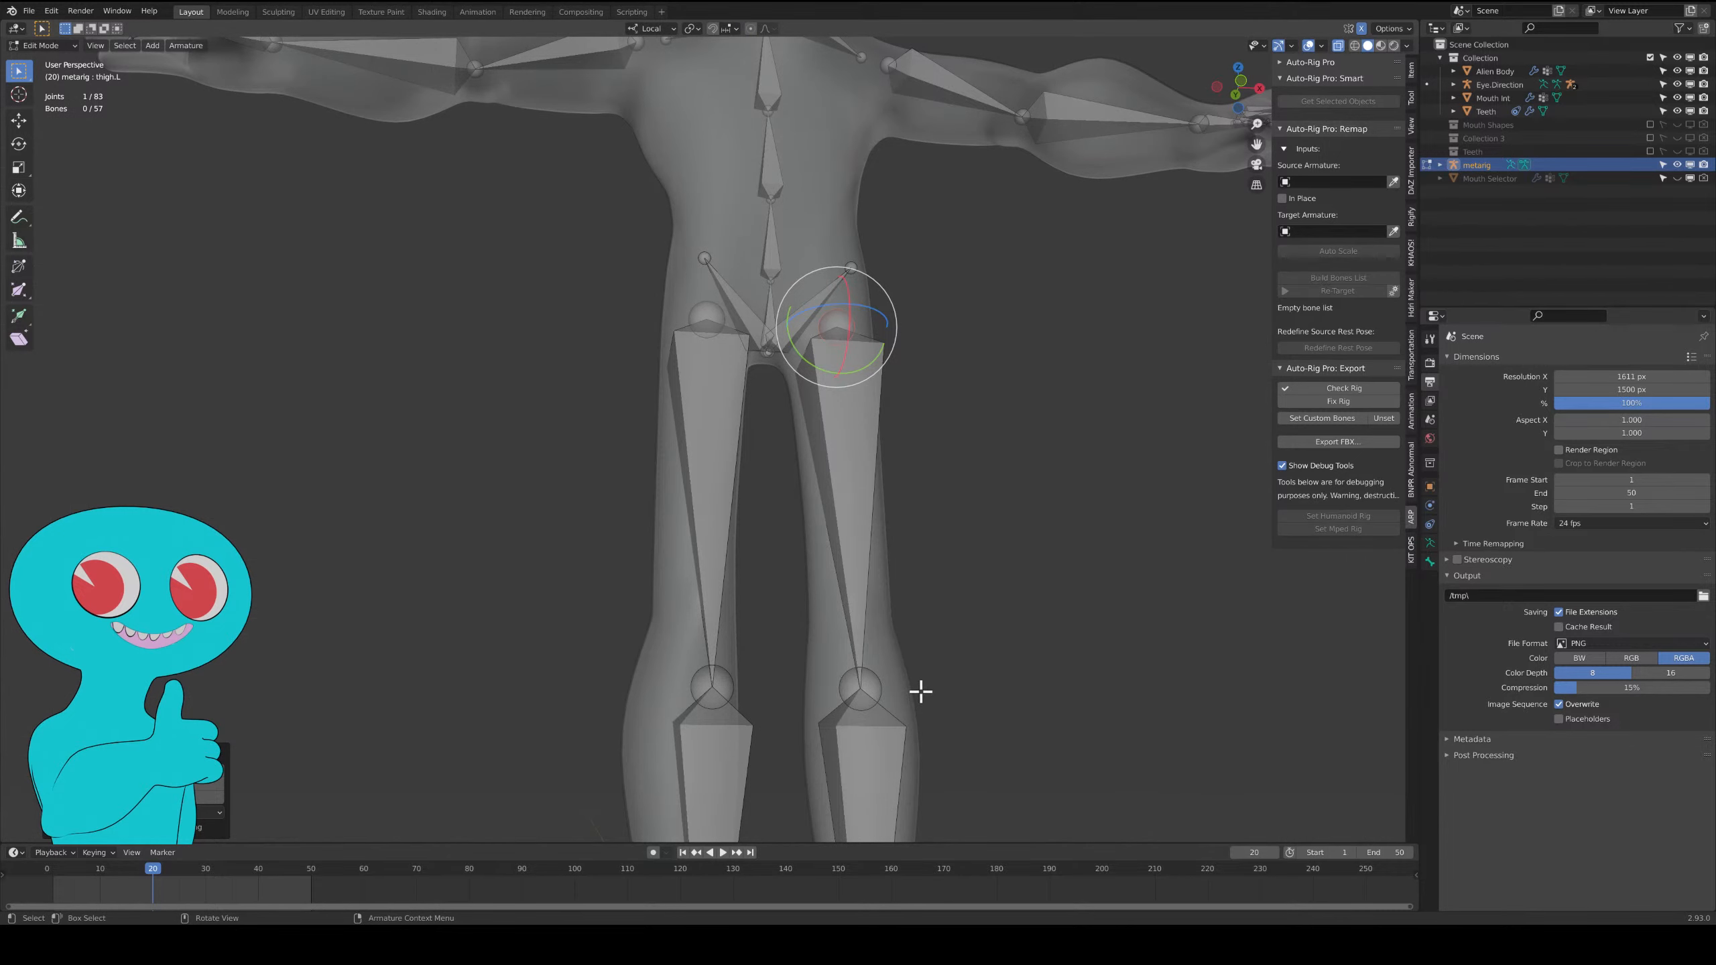
key(grave)
click(836, 639)
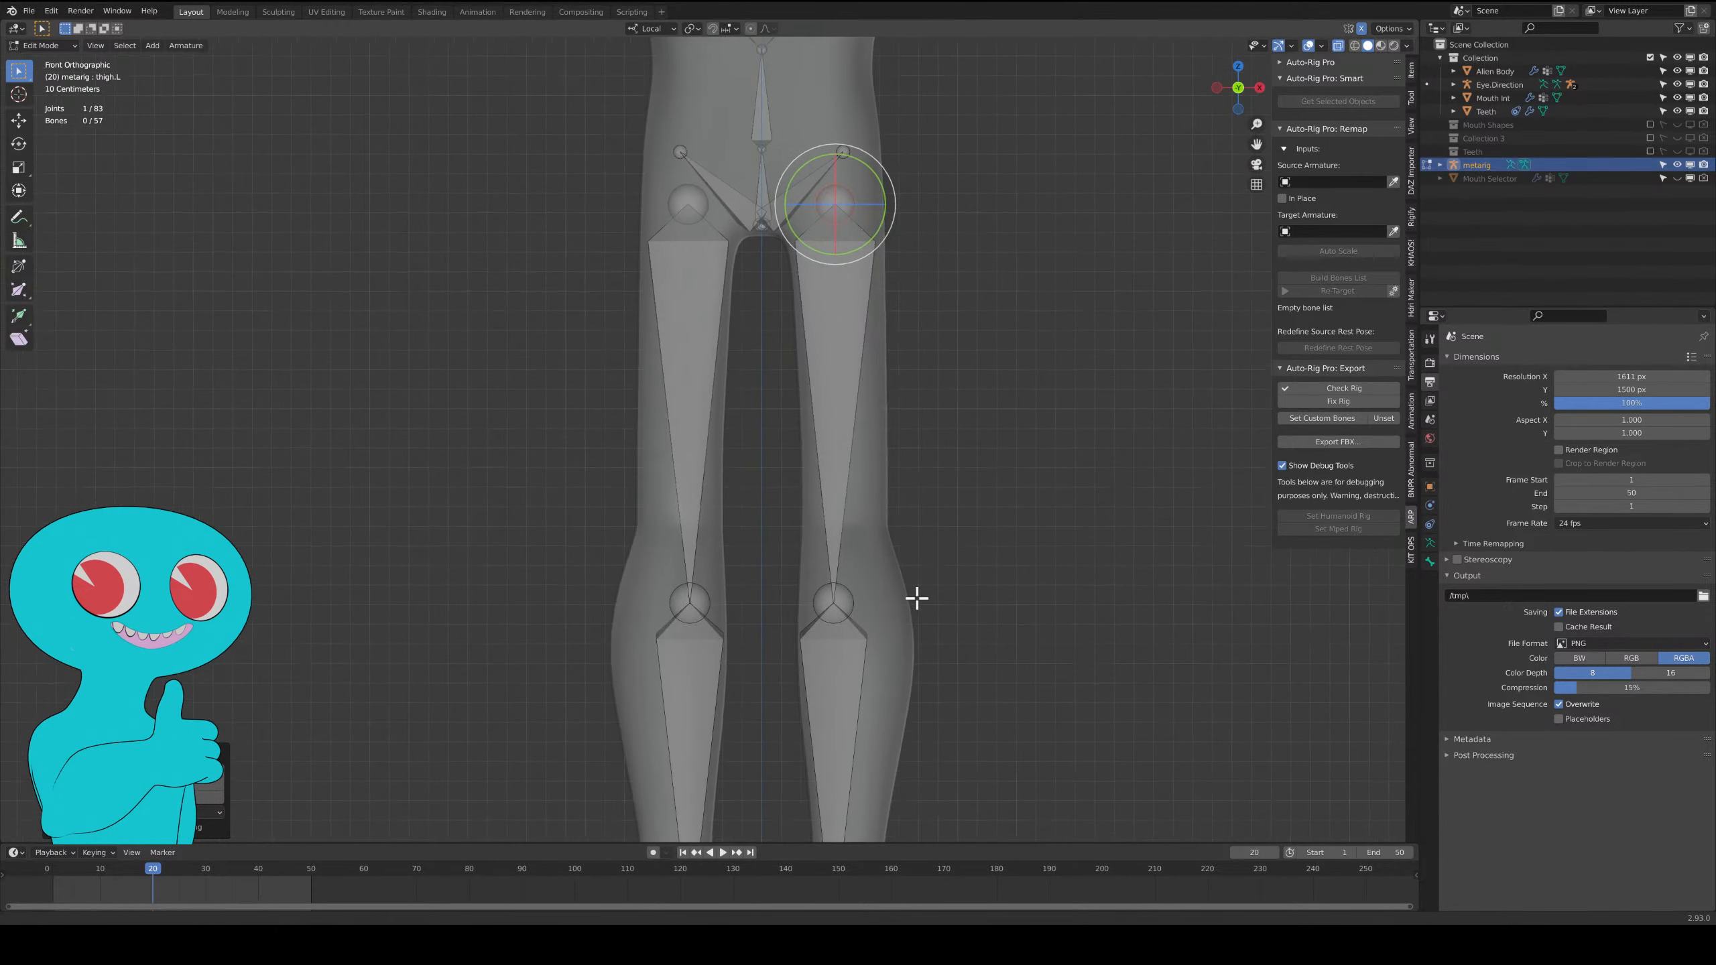
shift+middle_drag(917, 597, 884, 438)
click(831, 414)
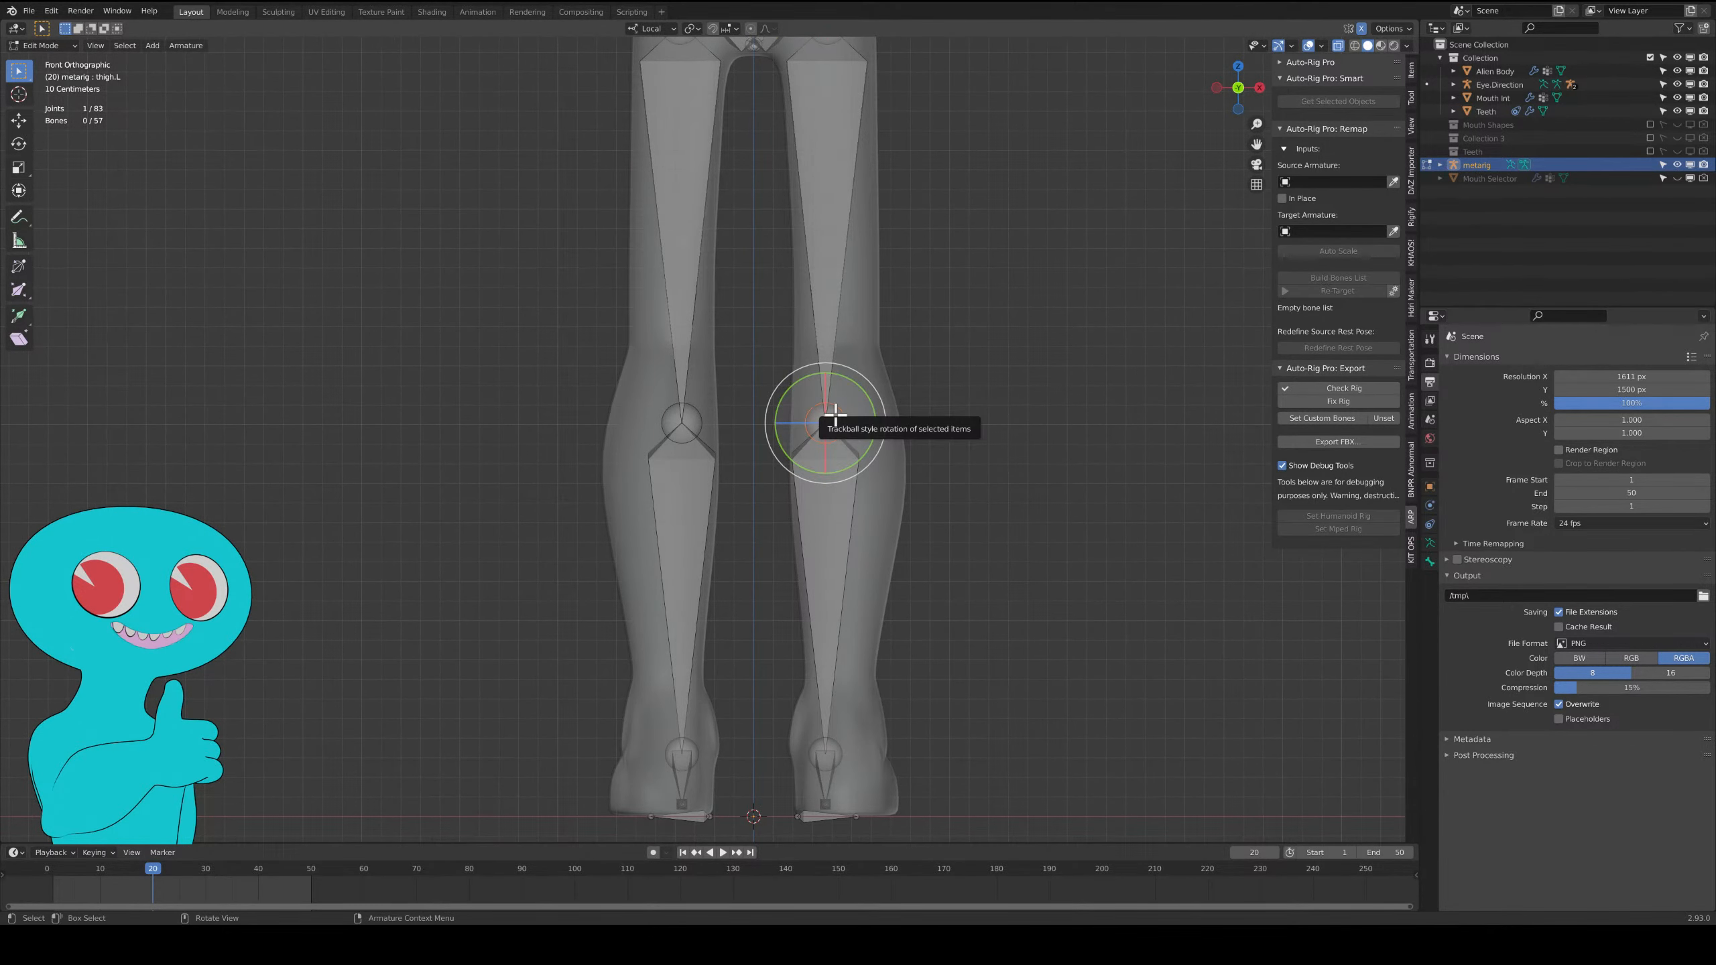
key(g)
click(844, 354)
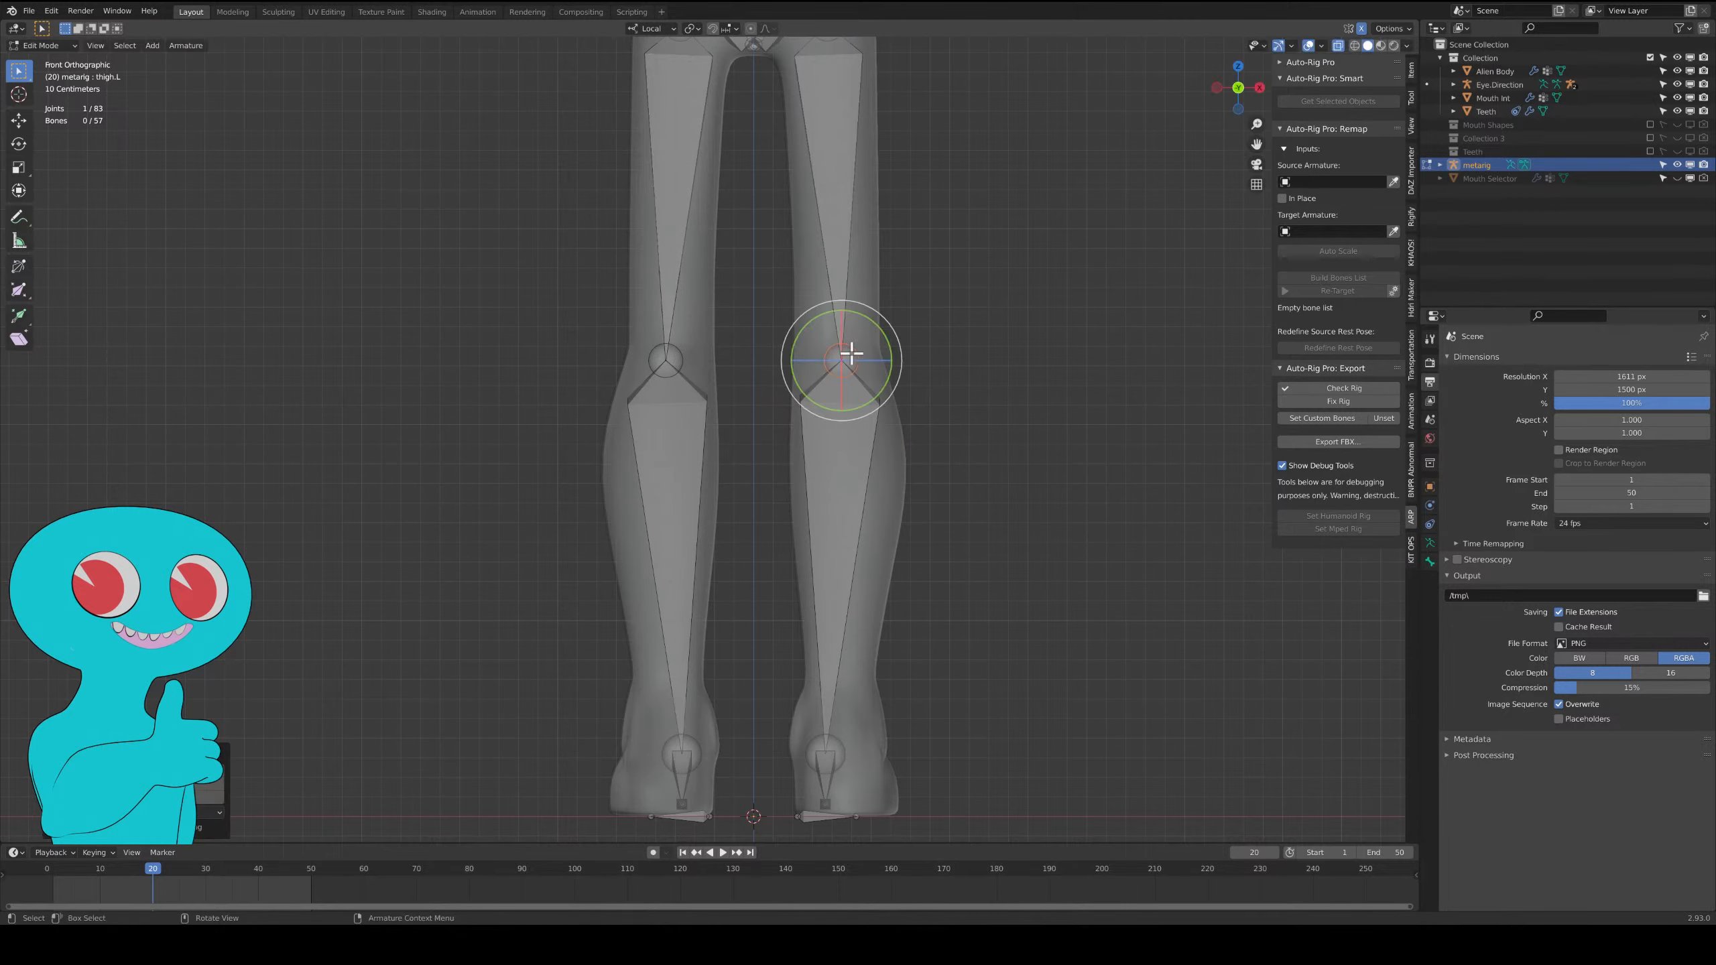
Move the left ankle joint slightly up and outward to the ankle's centre, and shift the toe.L bone outward within the foot.
drag(840, 755, 861, 732)
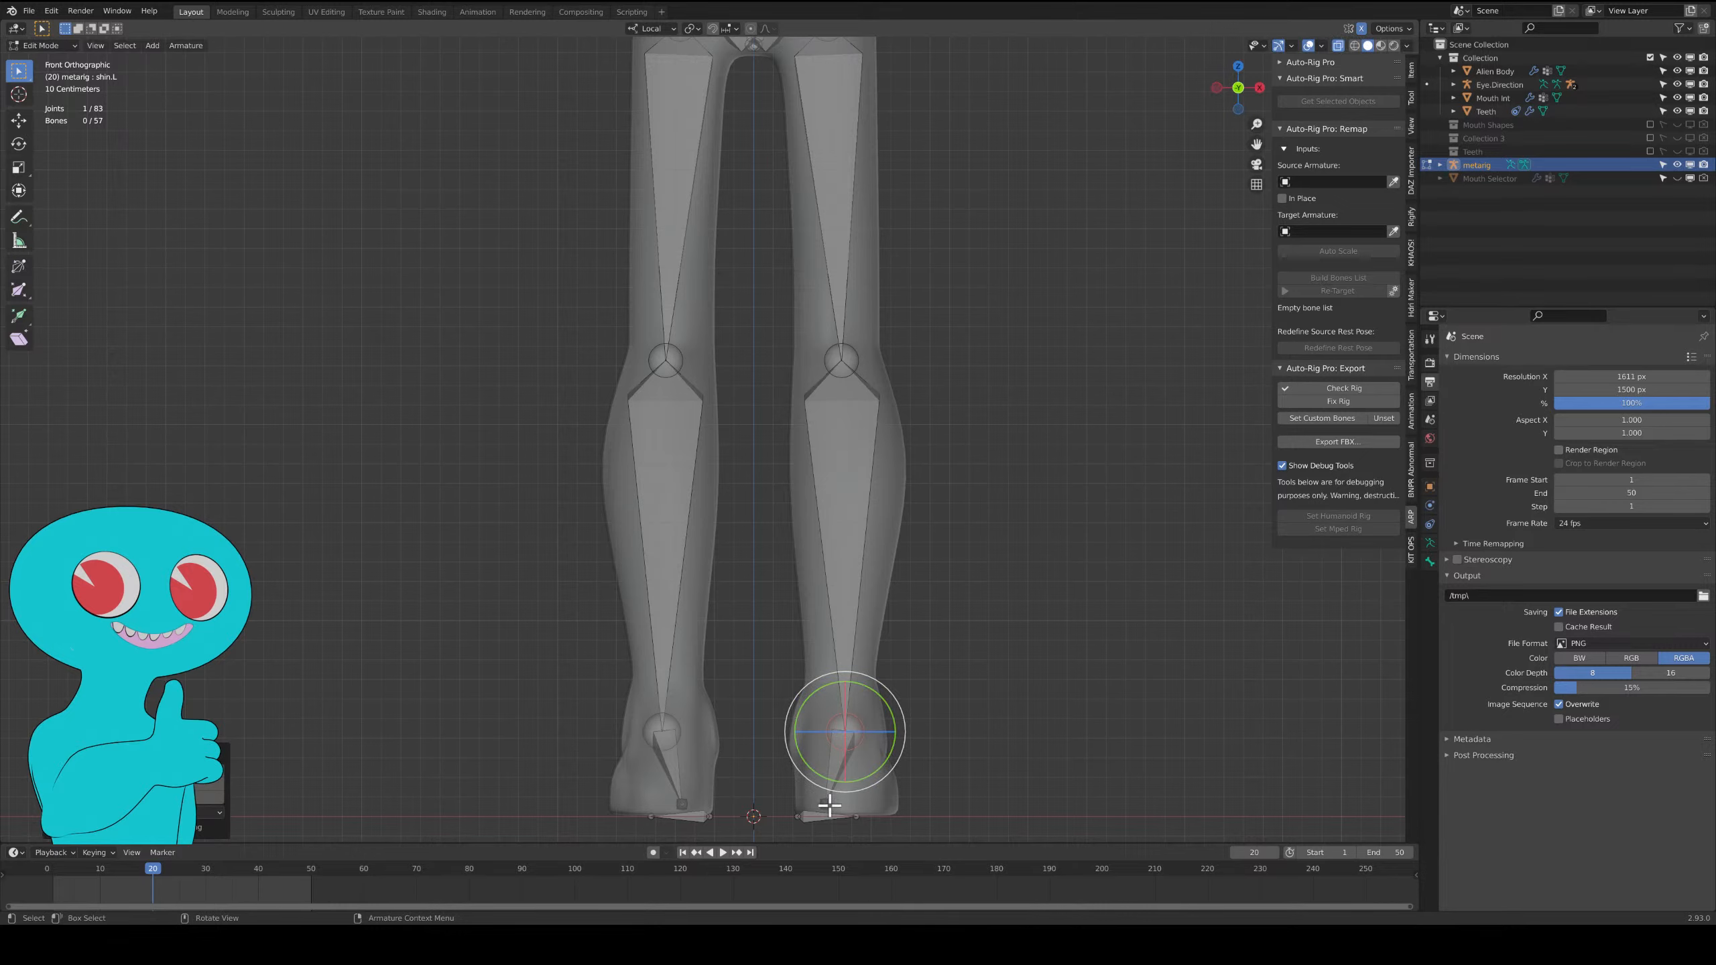
click(830, 804)
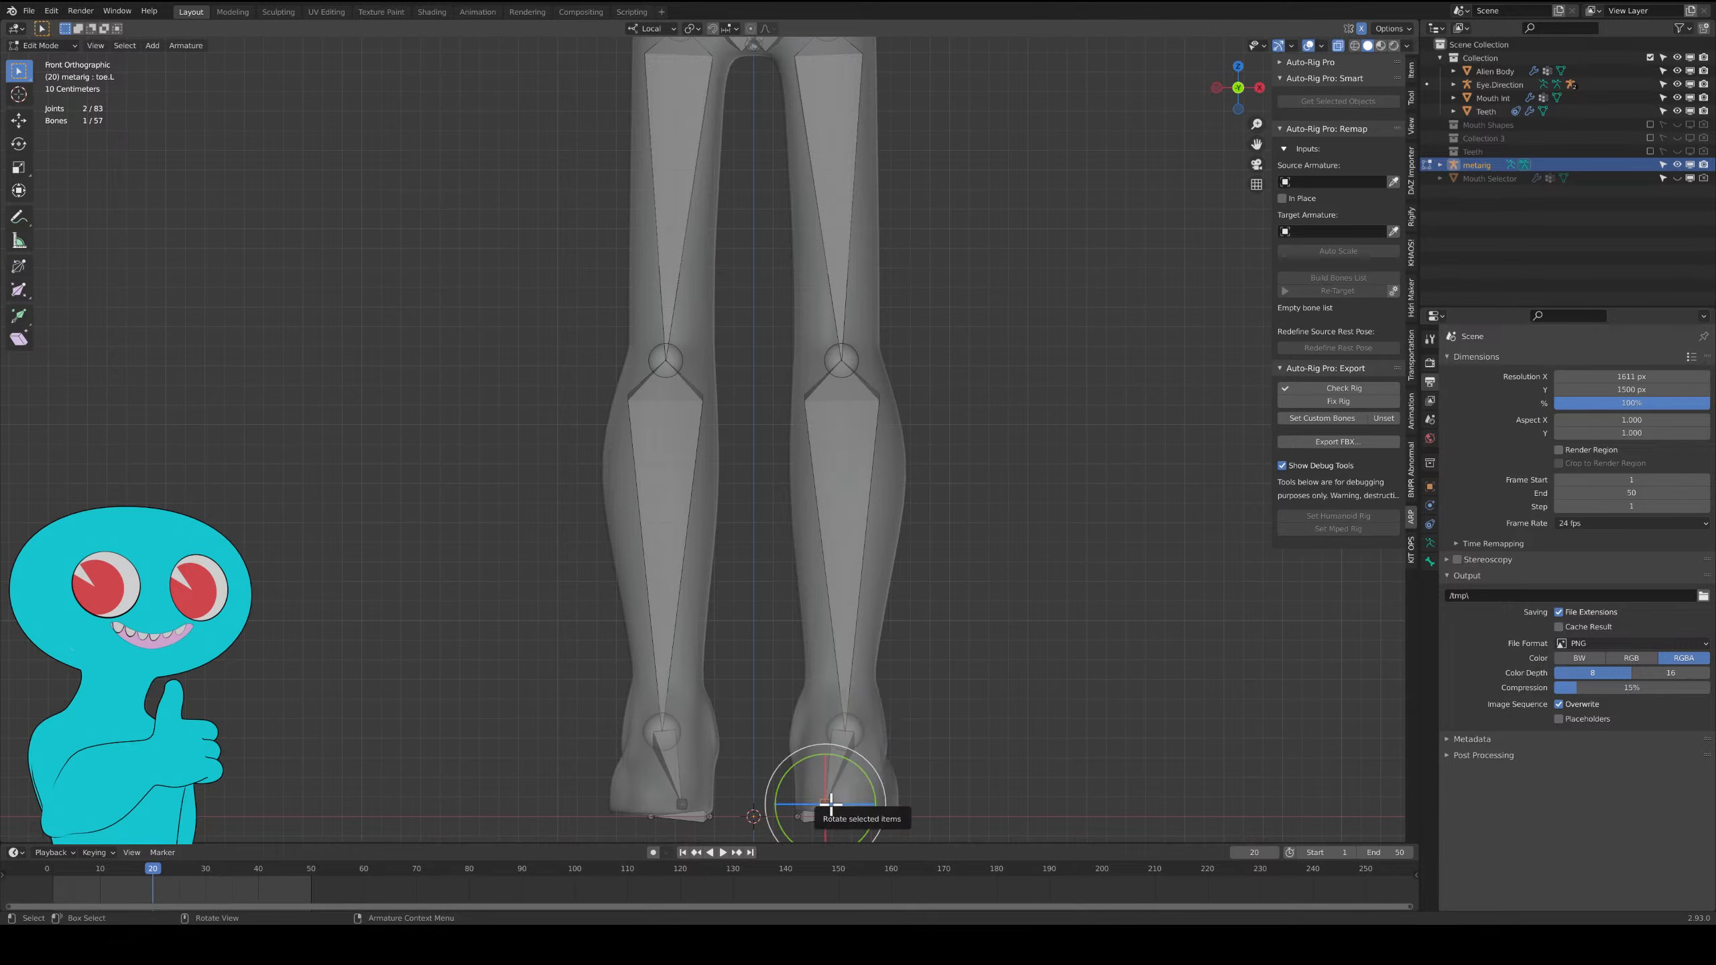
drag(830, 805, 855, 804)
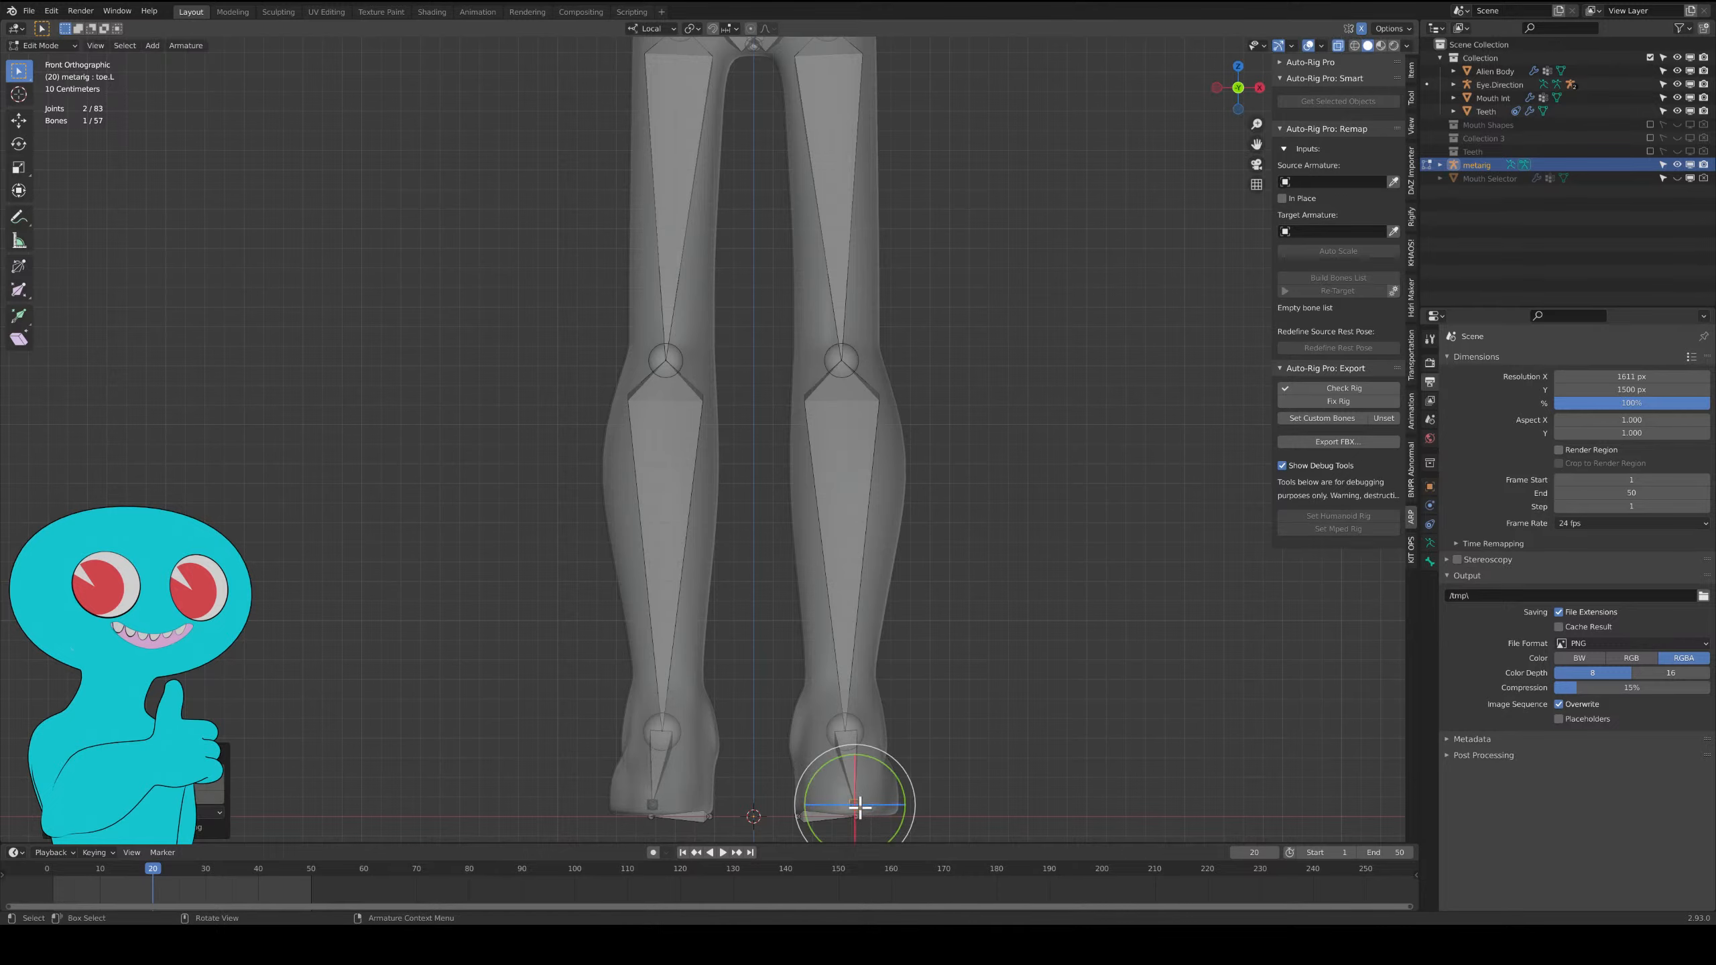
Place the heel.02.L bone's inner joint at the foot's inner edge and move its outer joint about 0.22 m outward to the outer edge.
click(794, 817)
shift+middle_drag(794, 817, 723, 267)
scroll(866, 714, up, 4)
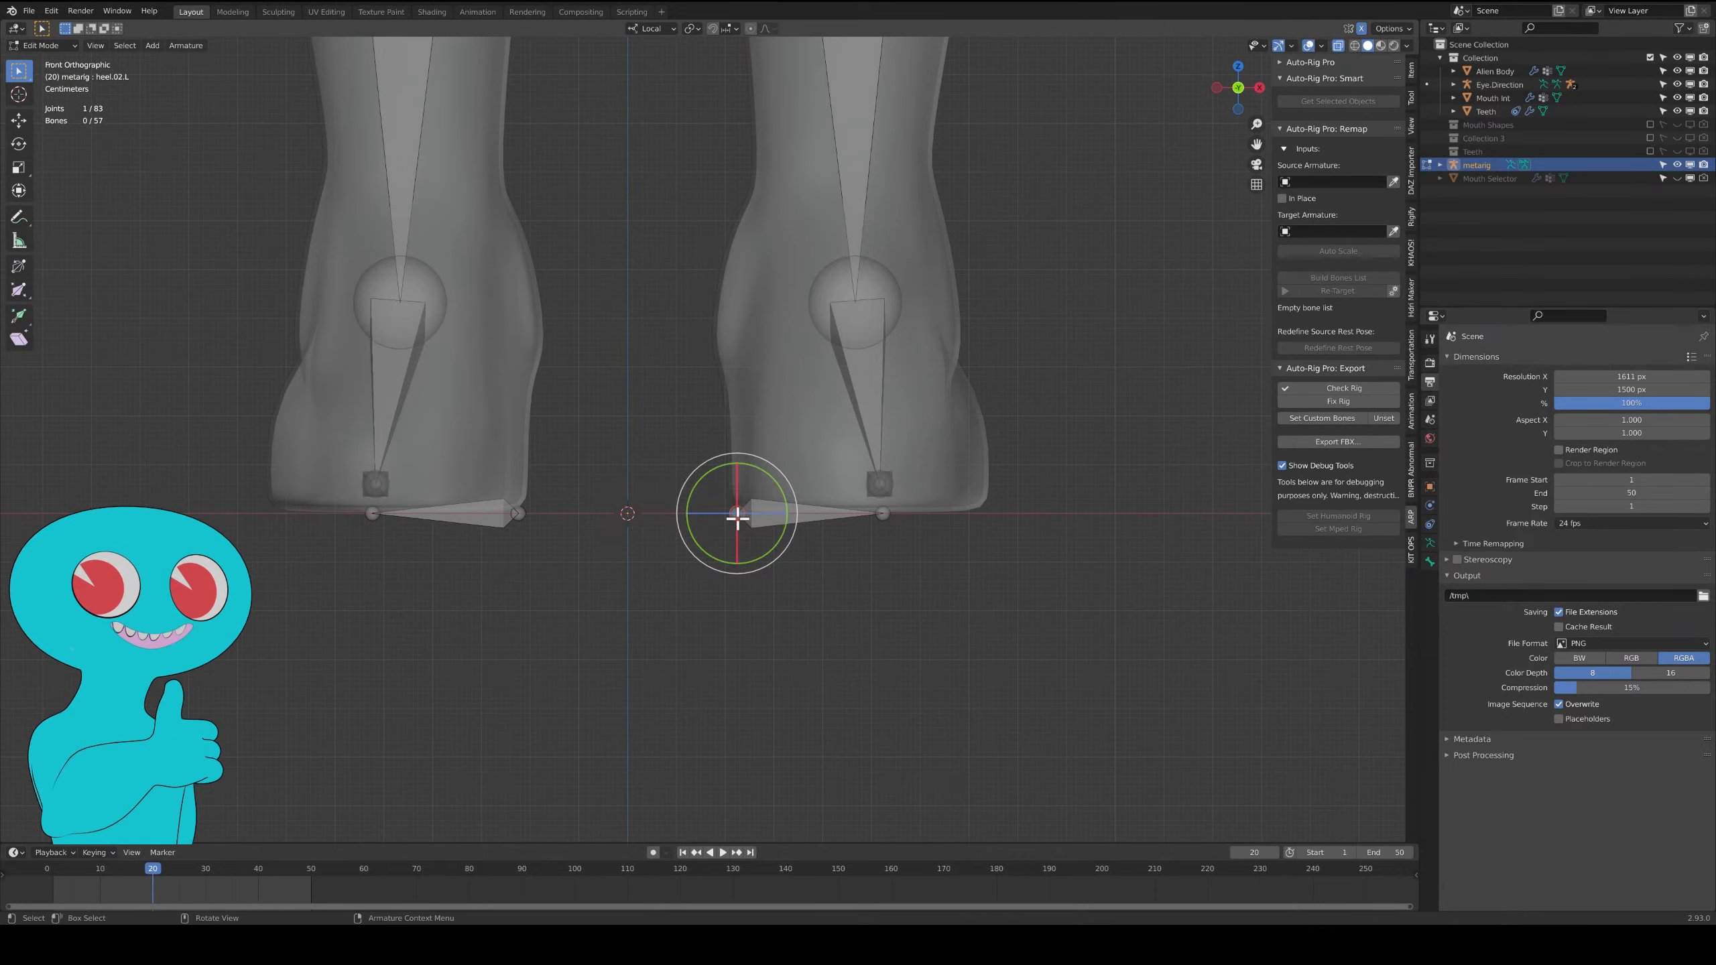
drag(736, 517, 730, 516)
click(889, 514)
key(g)
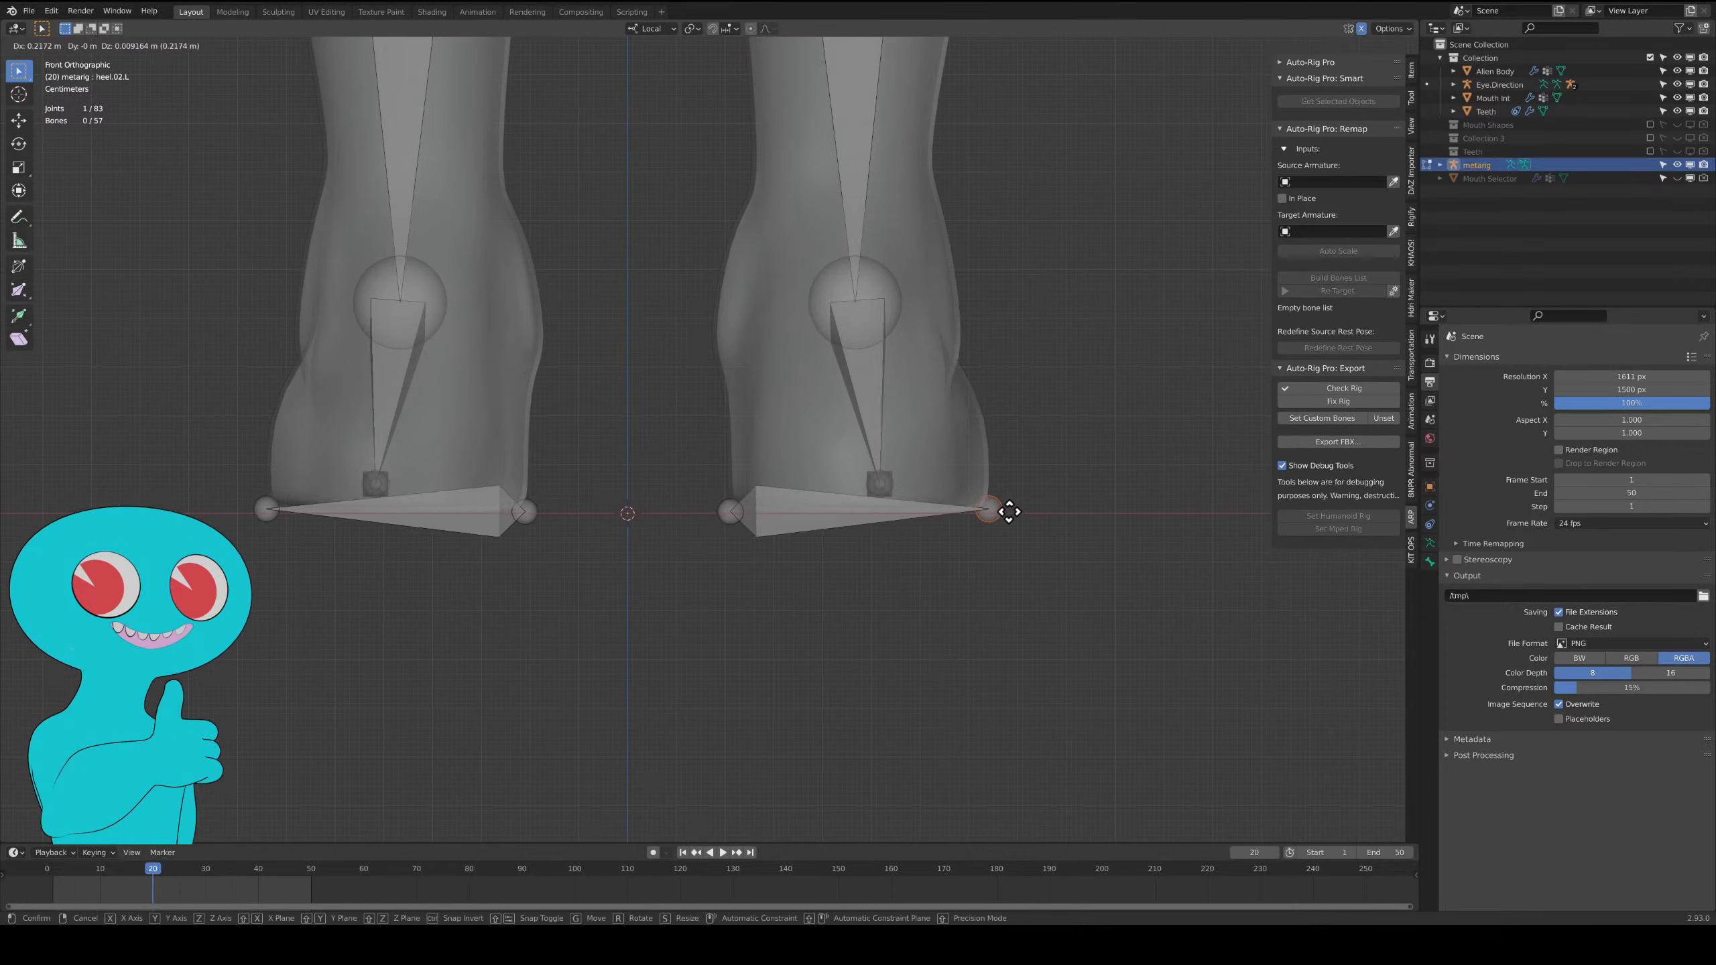
click(1009, 512)
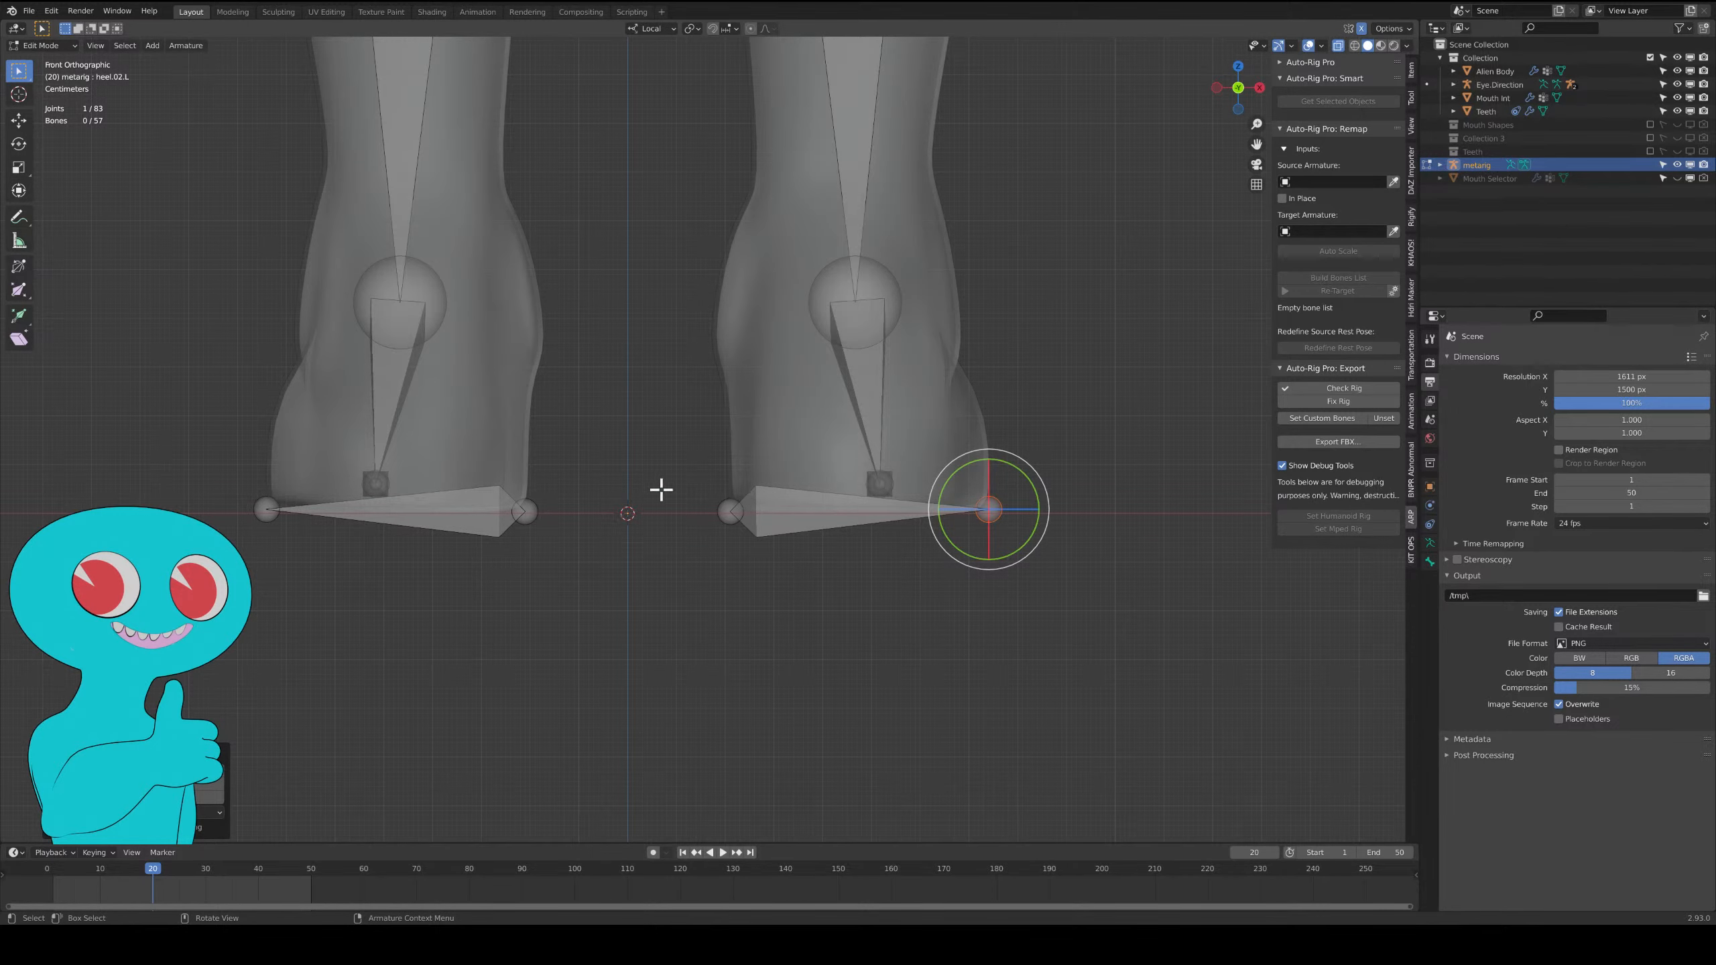
Examine how the metarig's bones sit inside the body mesh from the front, the side and above.
middle_drag(661, 489, 528, 459)
scroll(828, 452, down, 8)
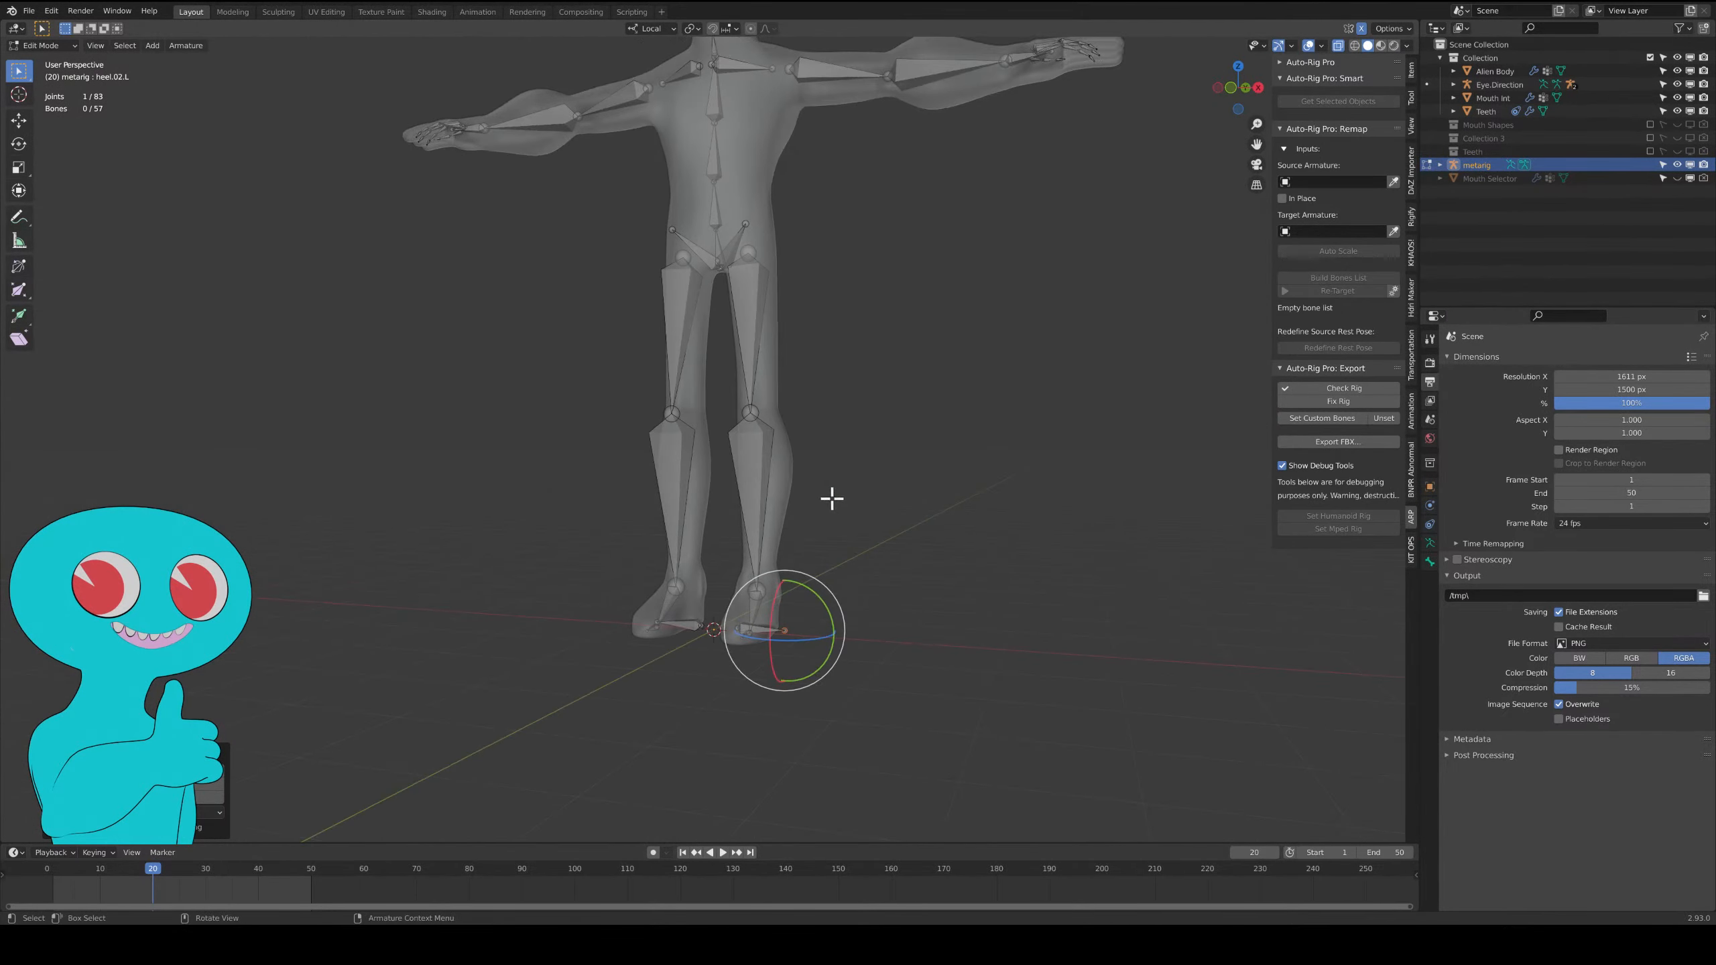
mouse_move(832, 498)
middle_down()
mouse_move(904, 514)
mouse_move(804, 510)
mouse_move(920, 515)
mouse_move(839, 589)
mouse_move(872, 537)
mouse_move(865, 498)
mouse_move(896, 483)
mouse_move(817, 486)
middle_up()
key(grave)
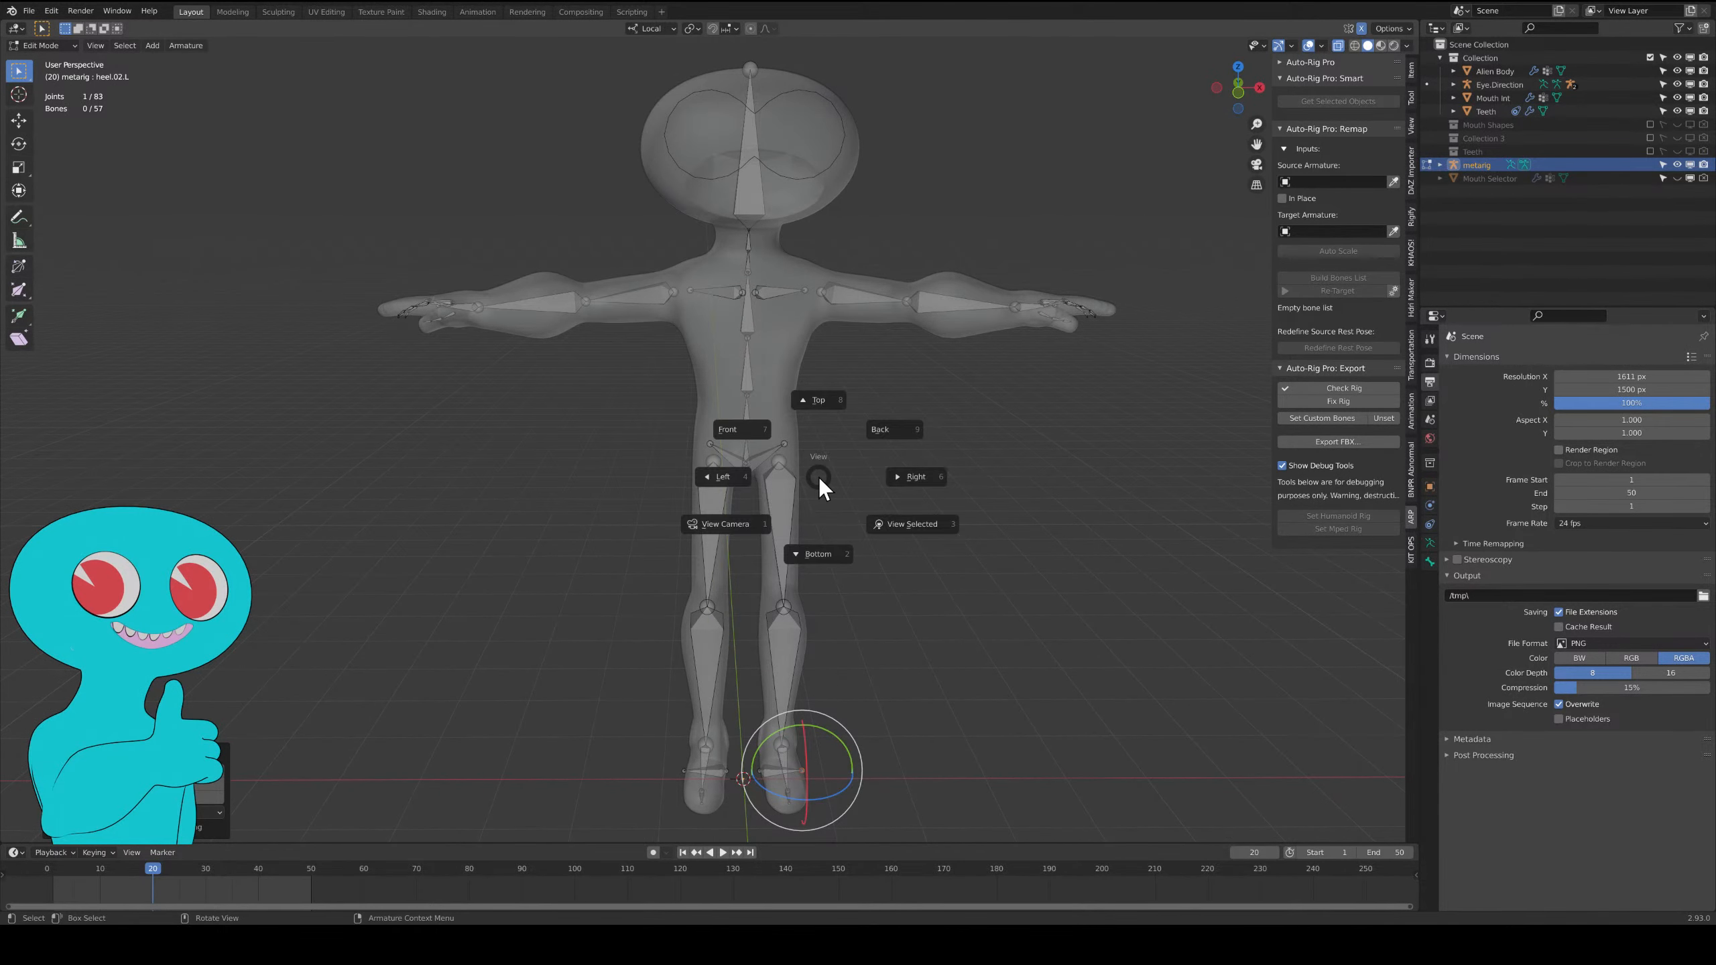
click(916, 477)
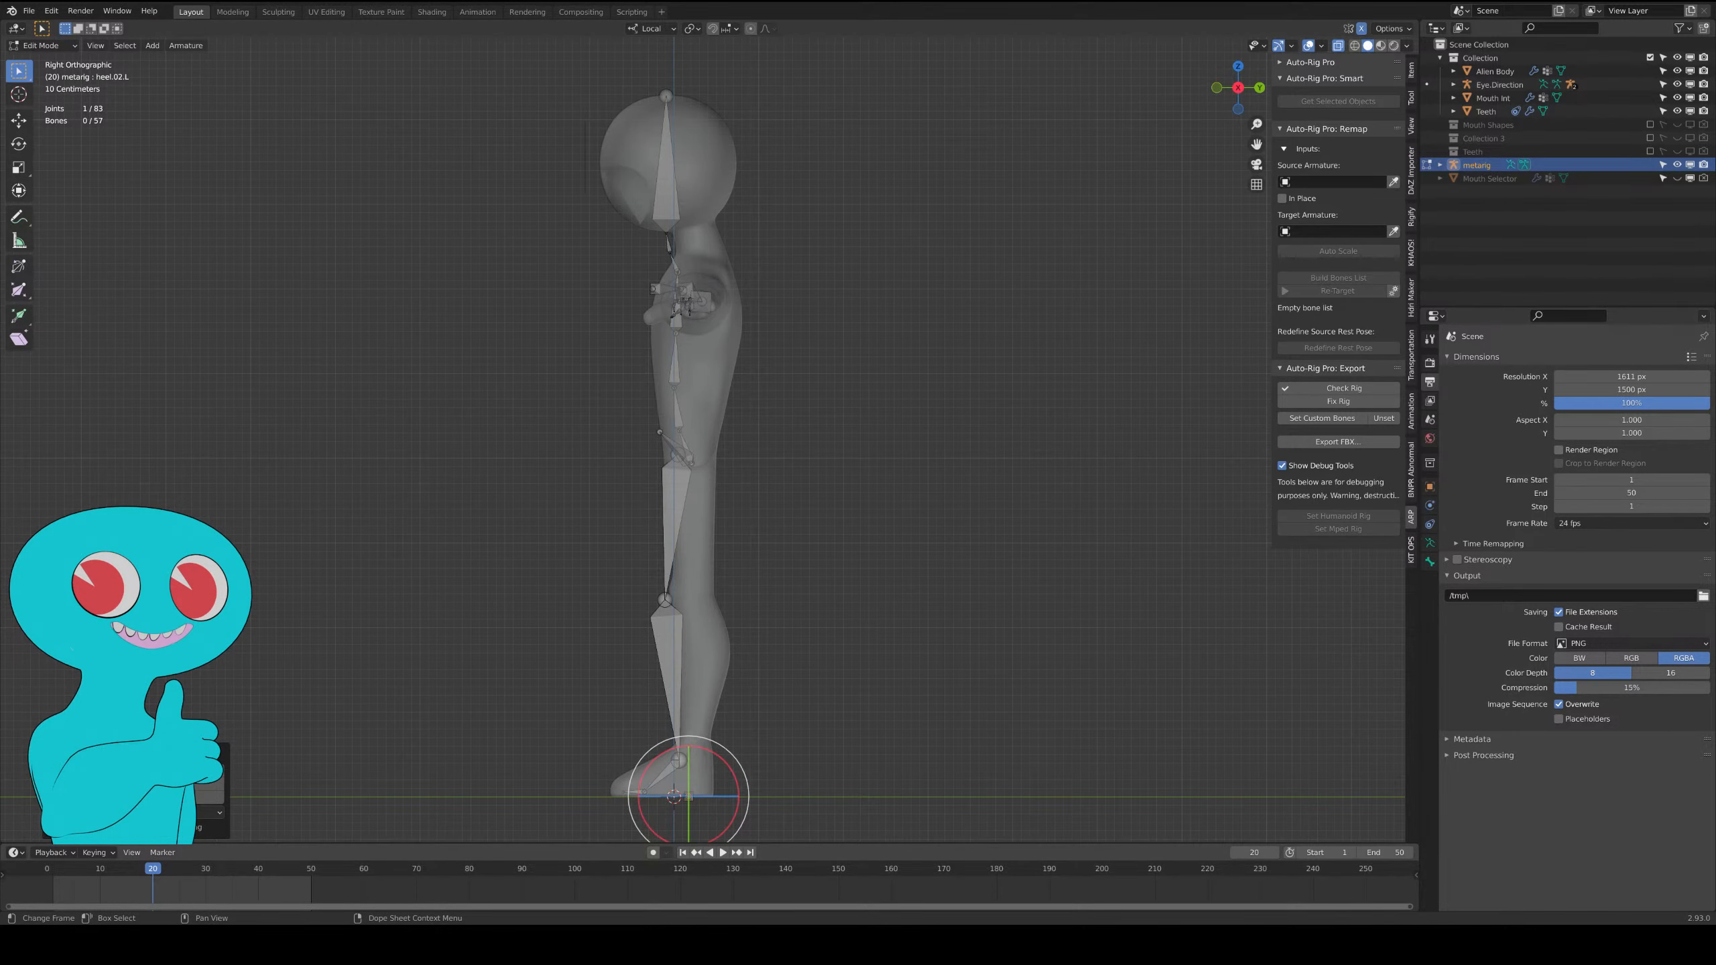
middle_drag(810, 473, 870, 379)
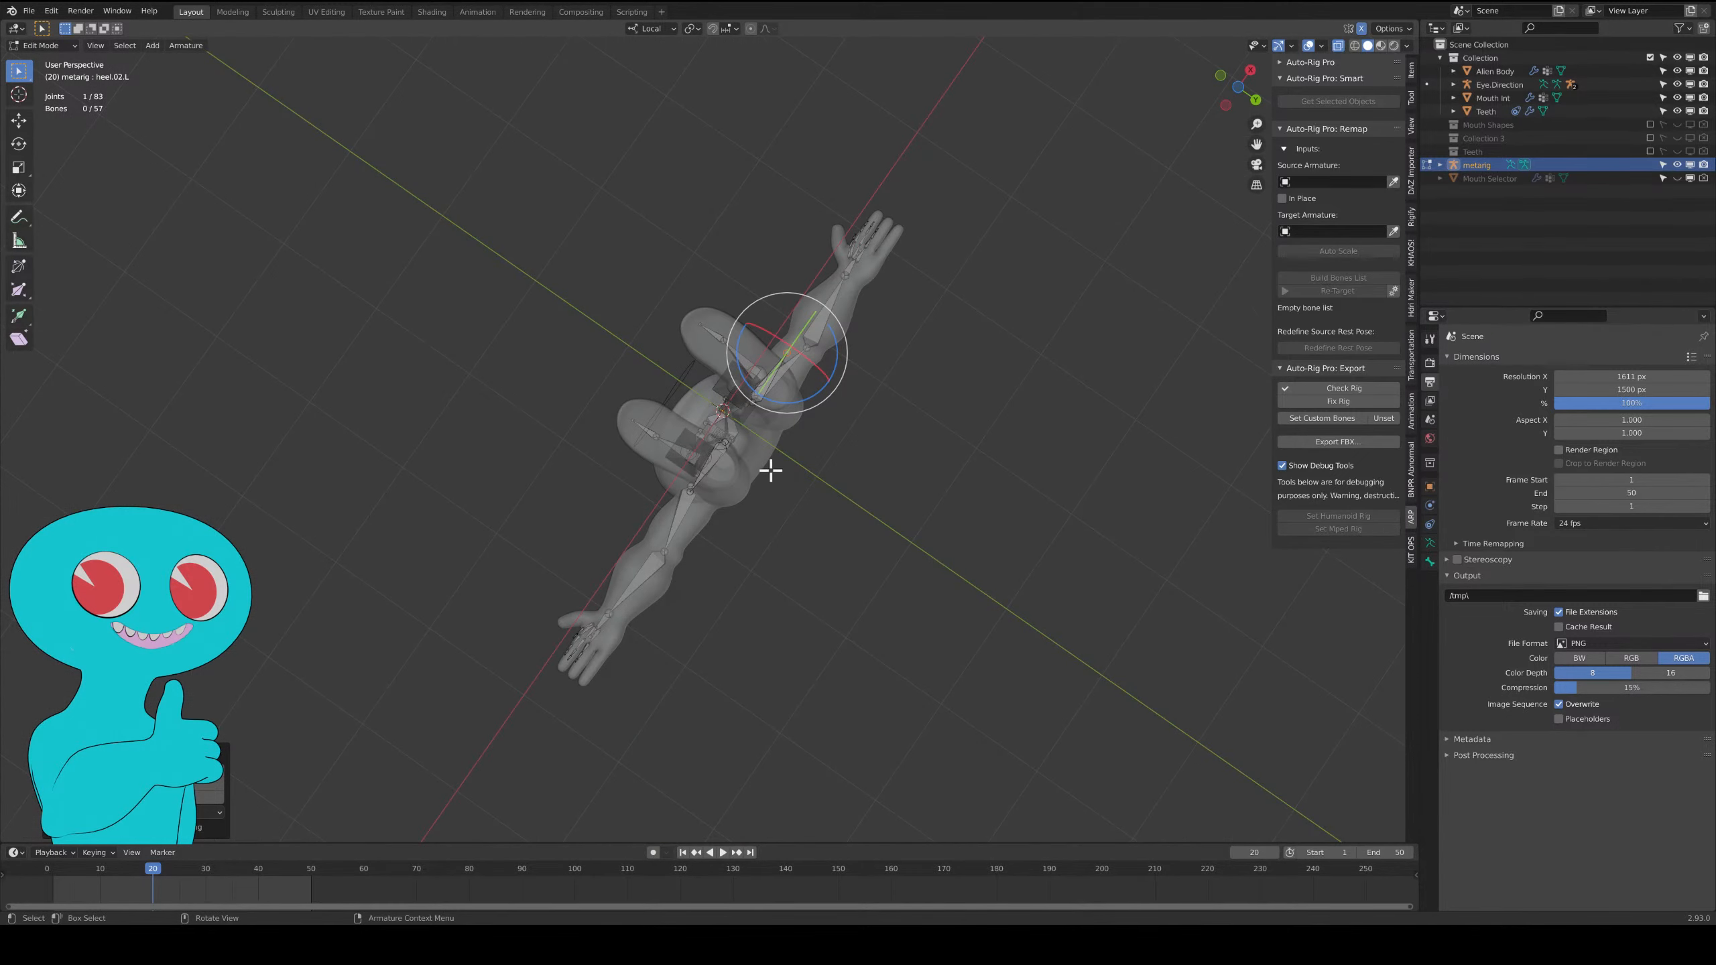
middle_drag(770, 468, 721, 577)
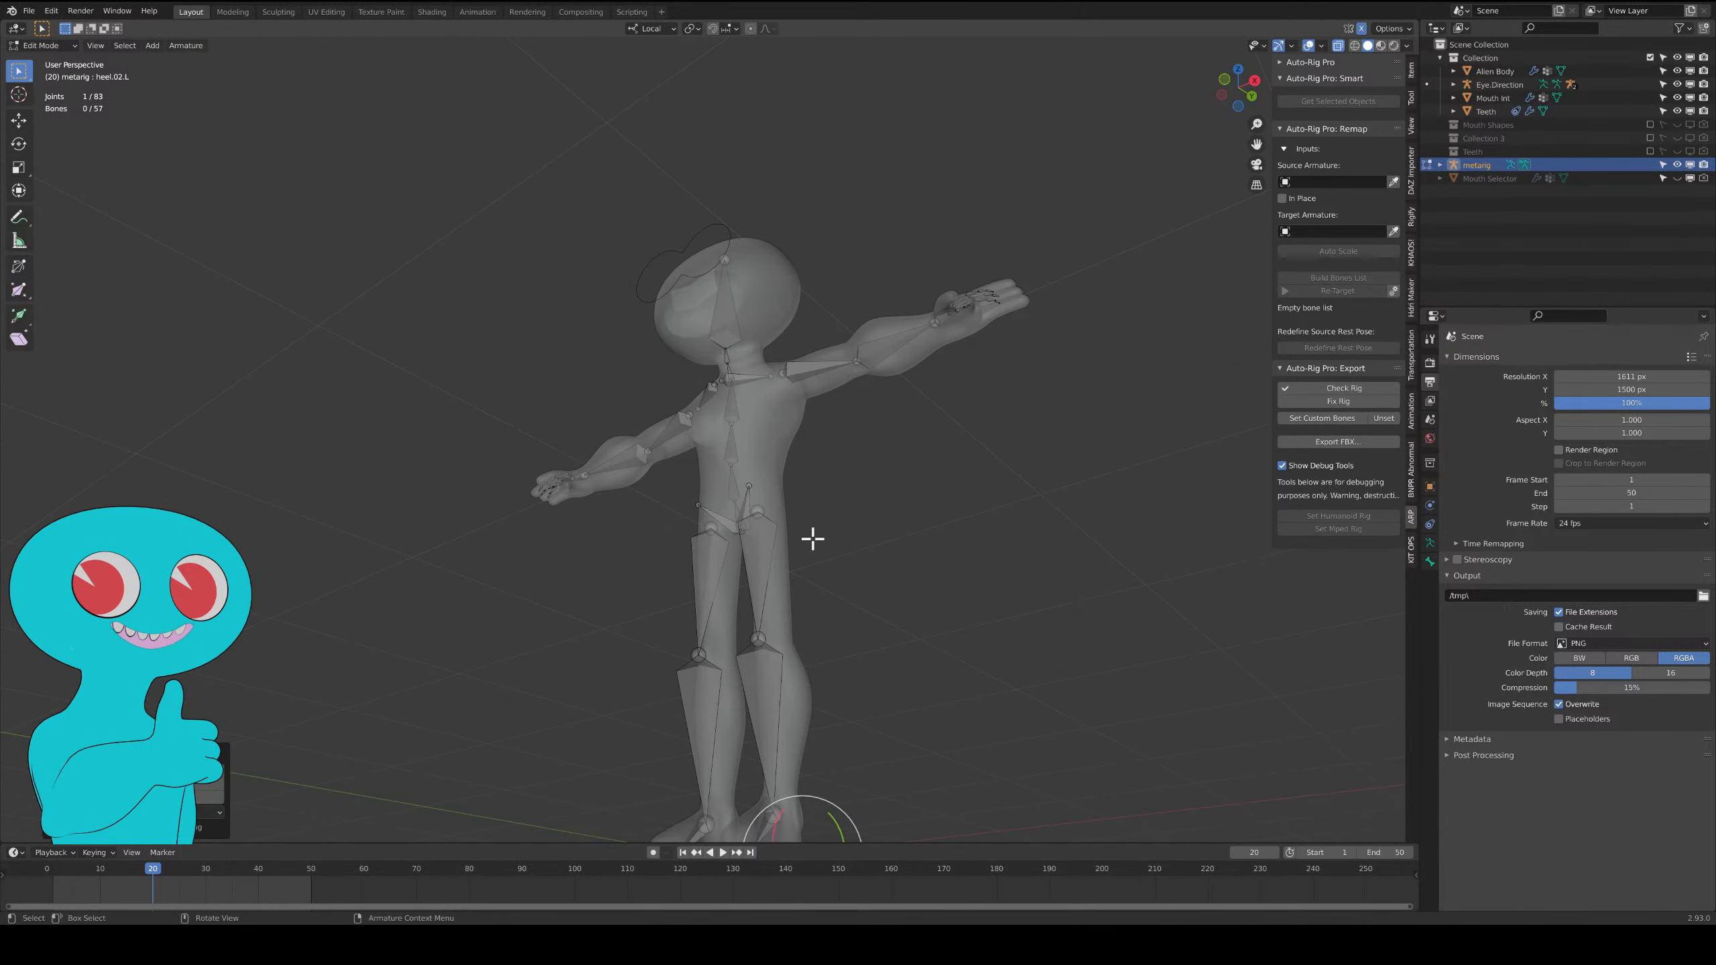
In right side view, move the left ankle joint backward within the ankle and the knee joint back and slightly up into the knee.
key(grave)
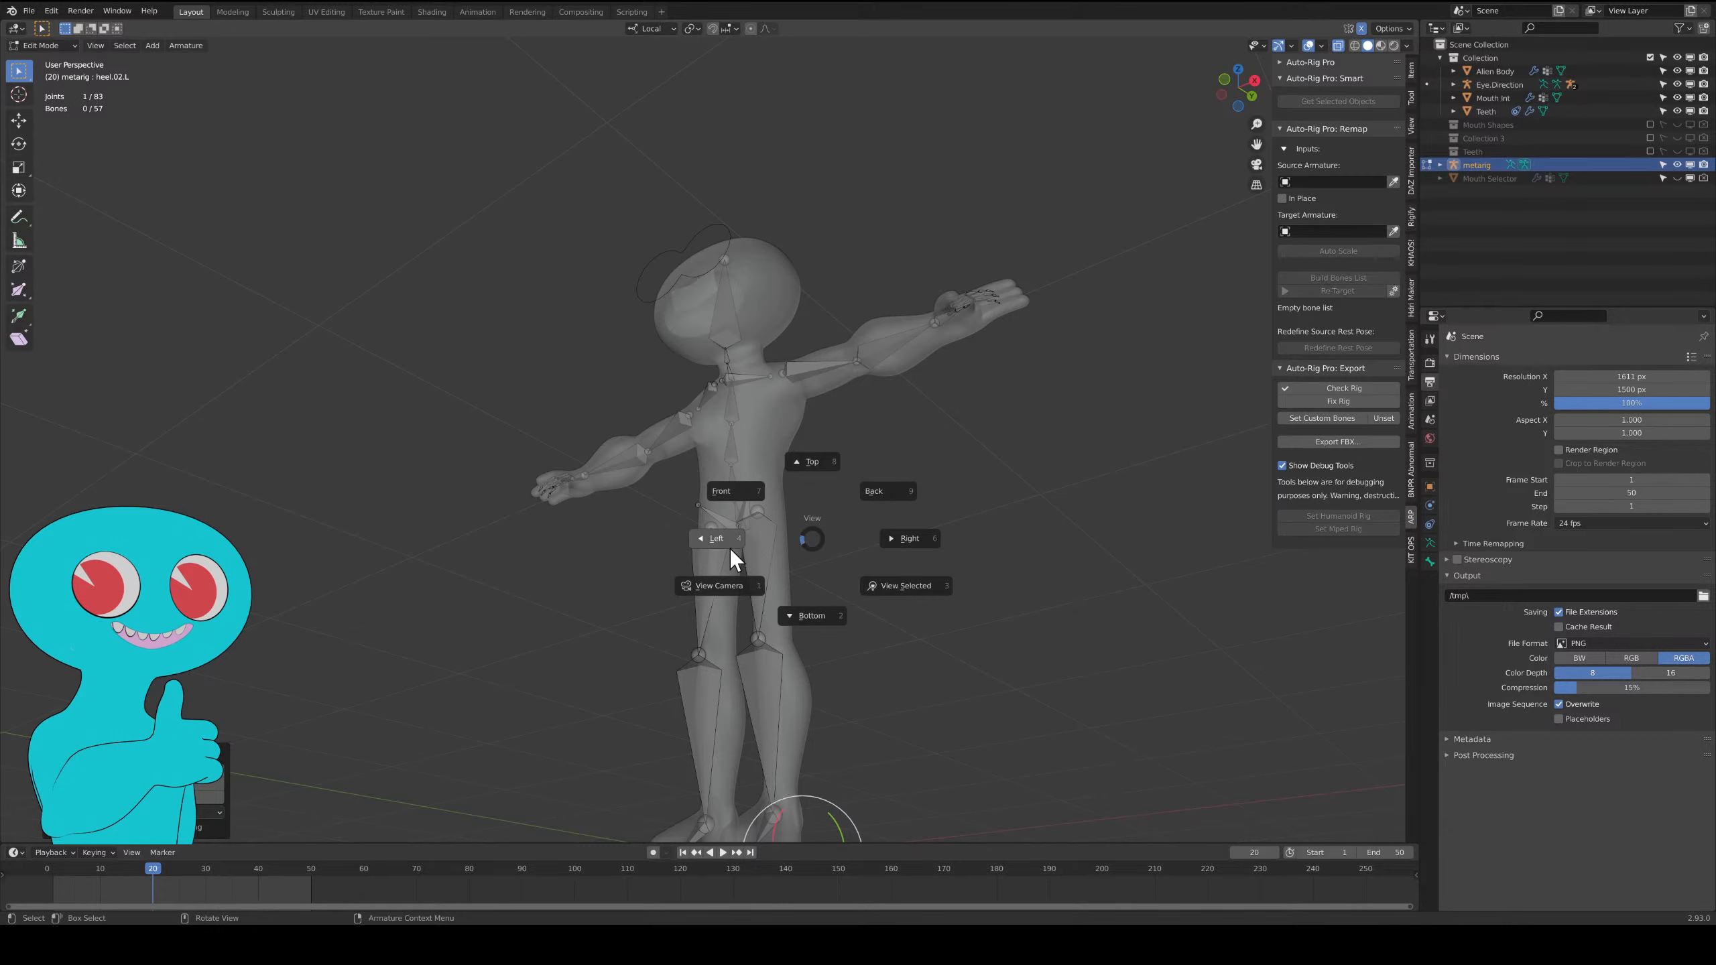
click(905, 538)
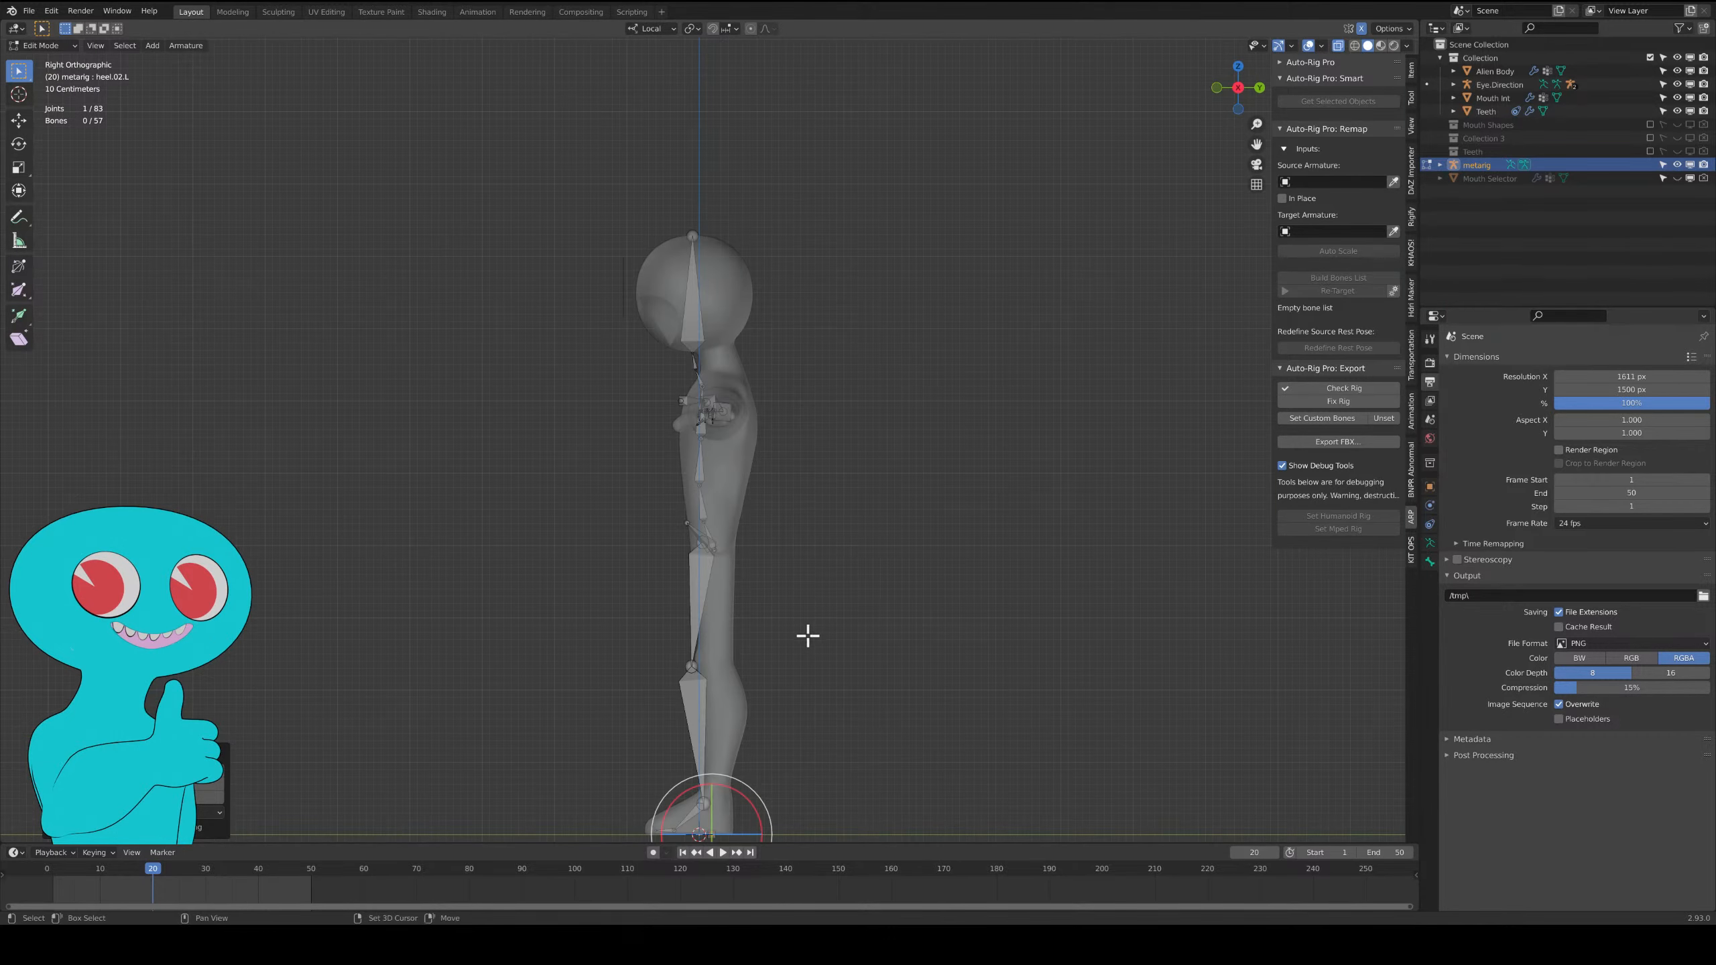
scroll(804, 632, up, 8)
shift+middle_drag(870, 600, 788, 414)
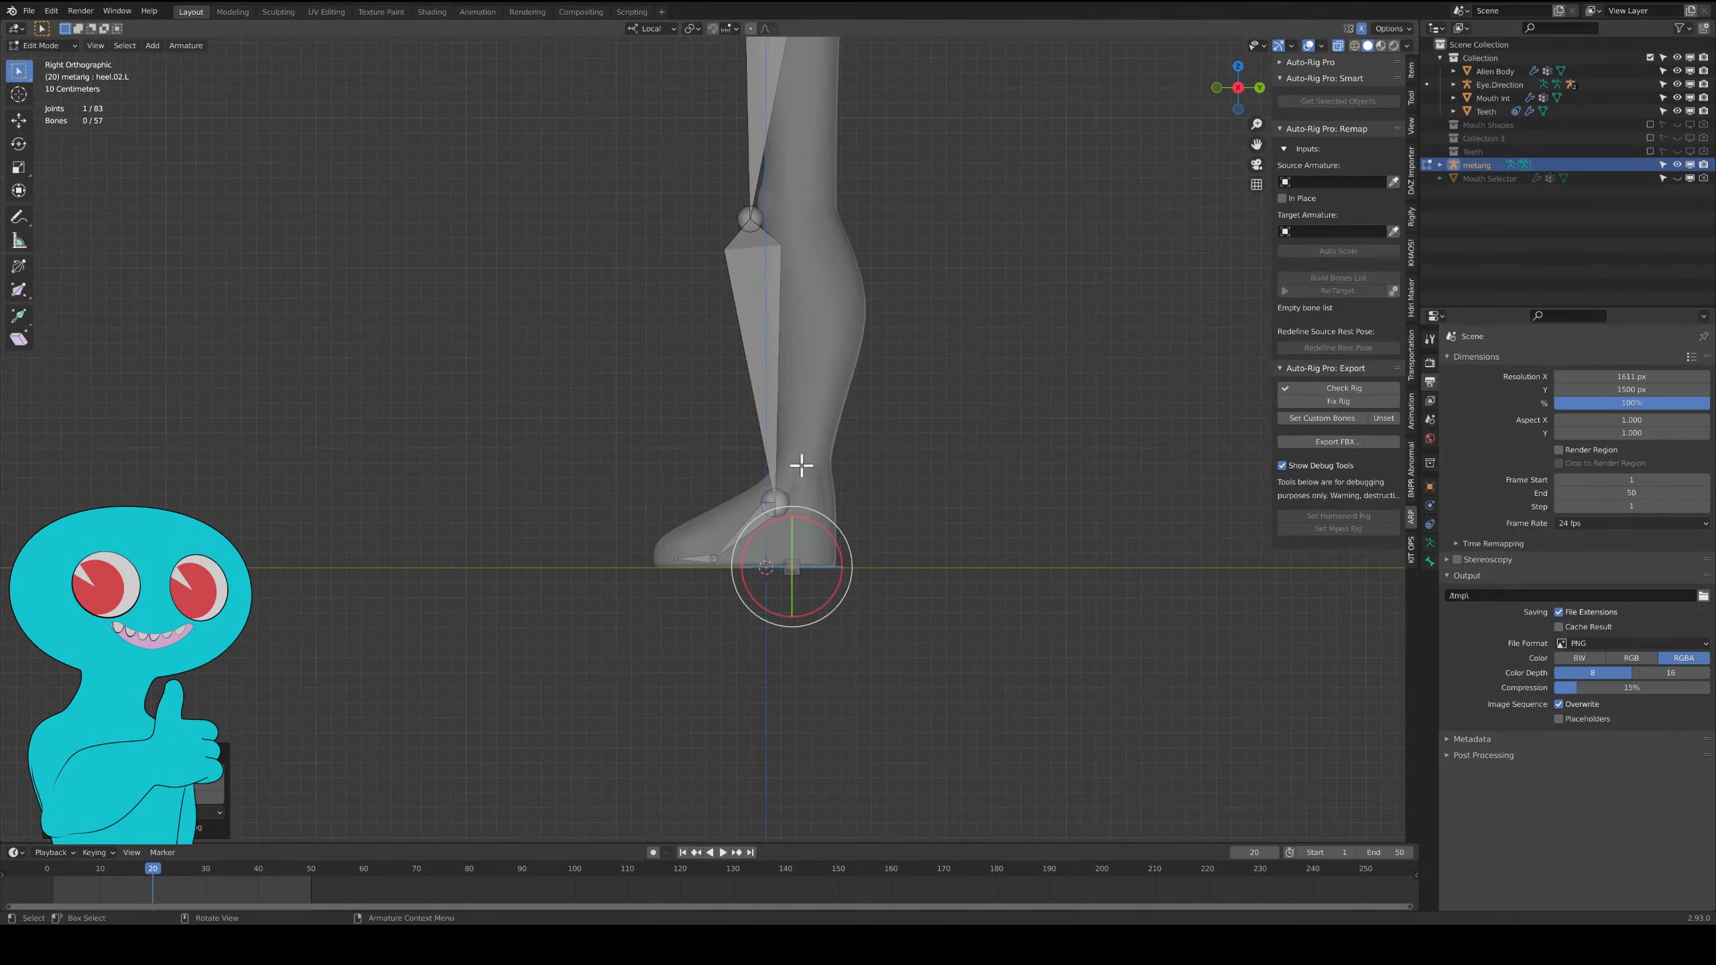
click(783, 500)
drag(786, 500, 811, 501)
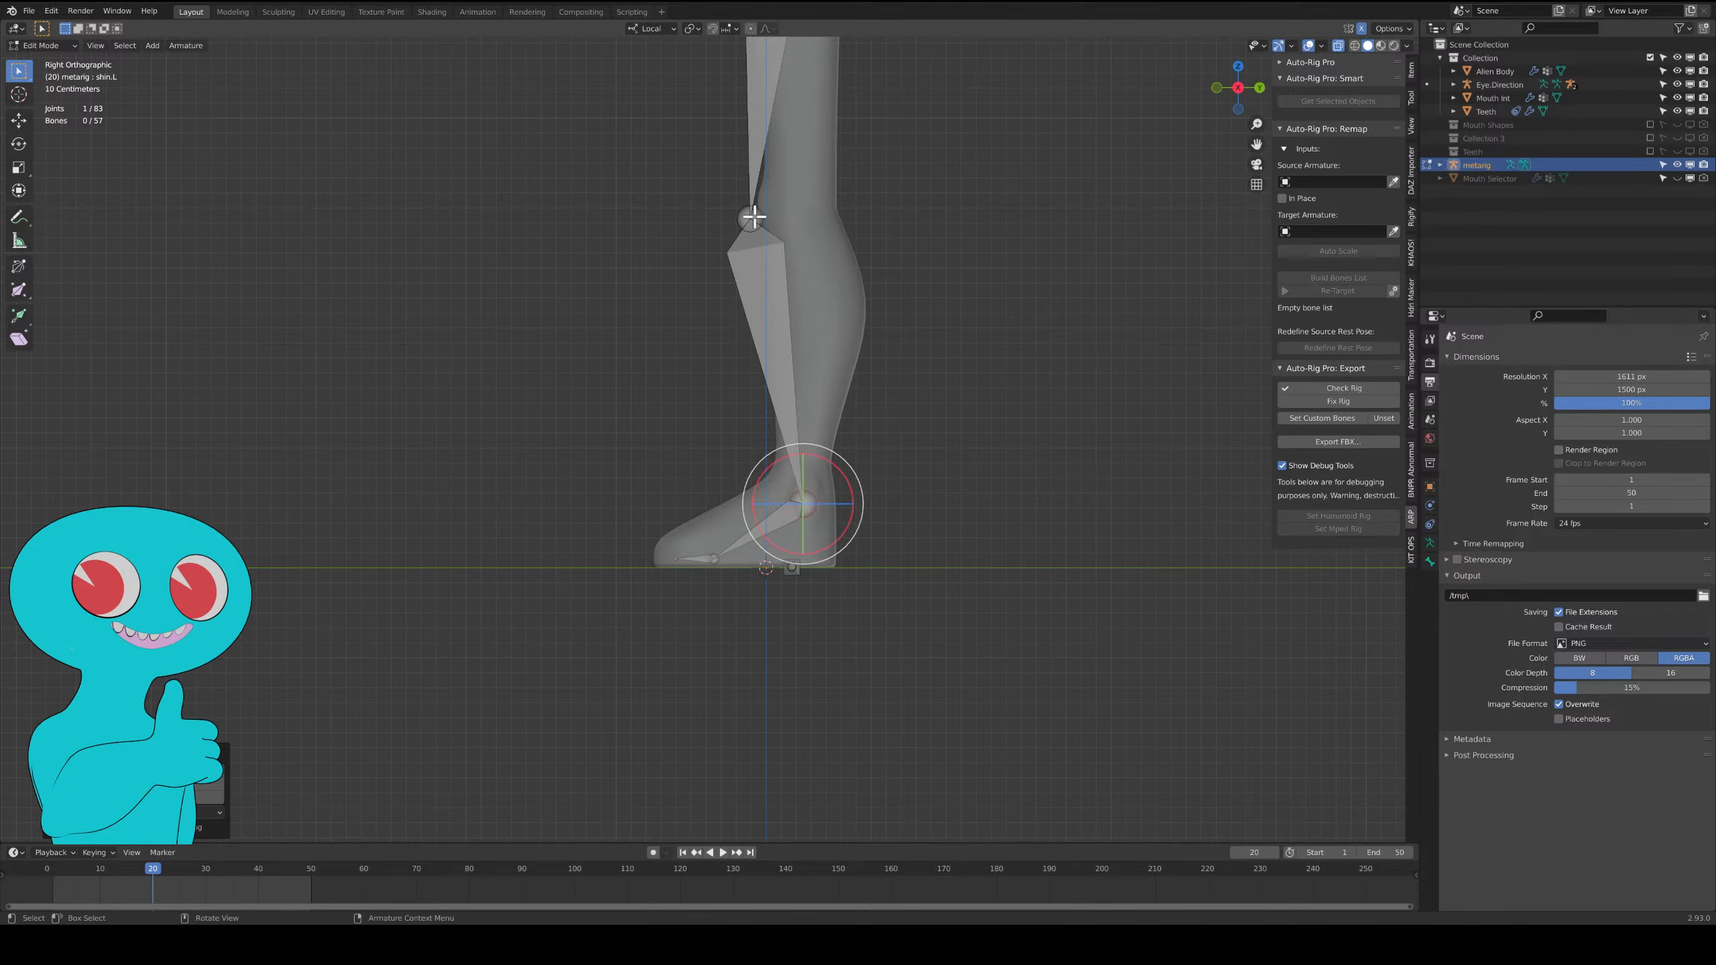
drag(754, 218, 784, 199)
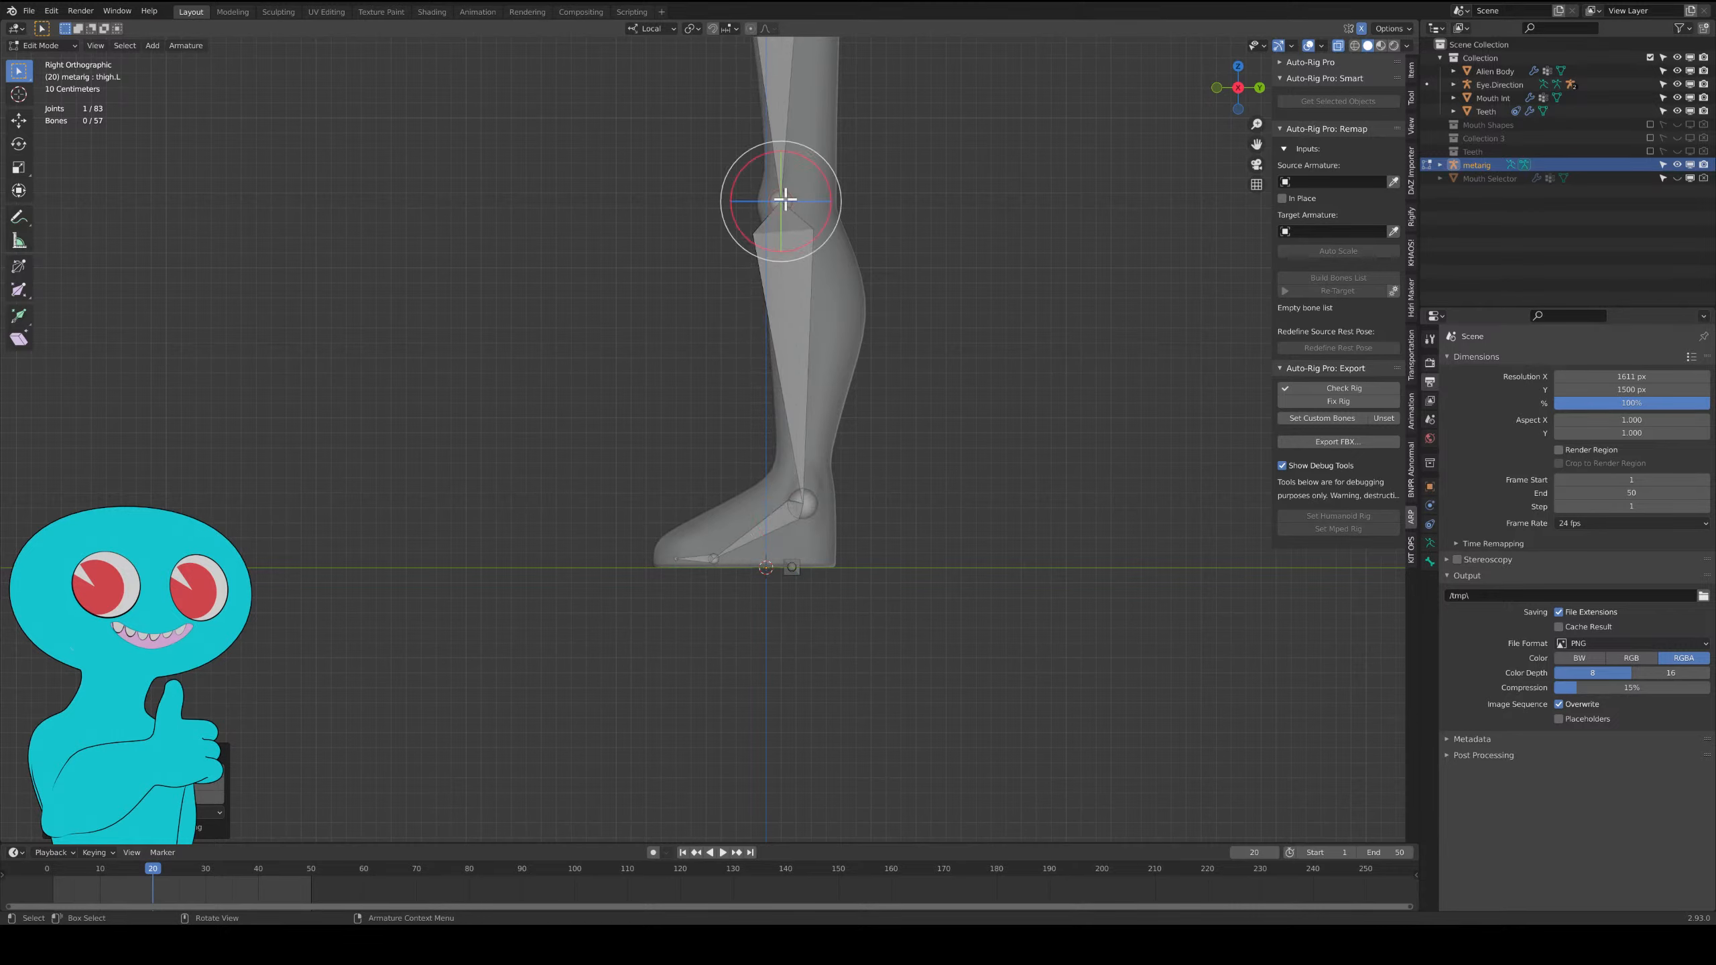
click(814, 513)
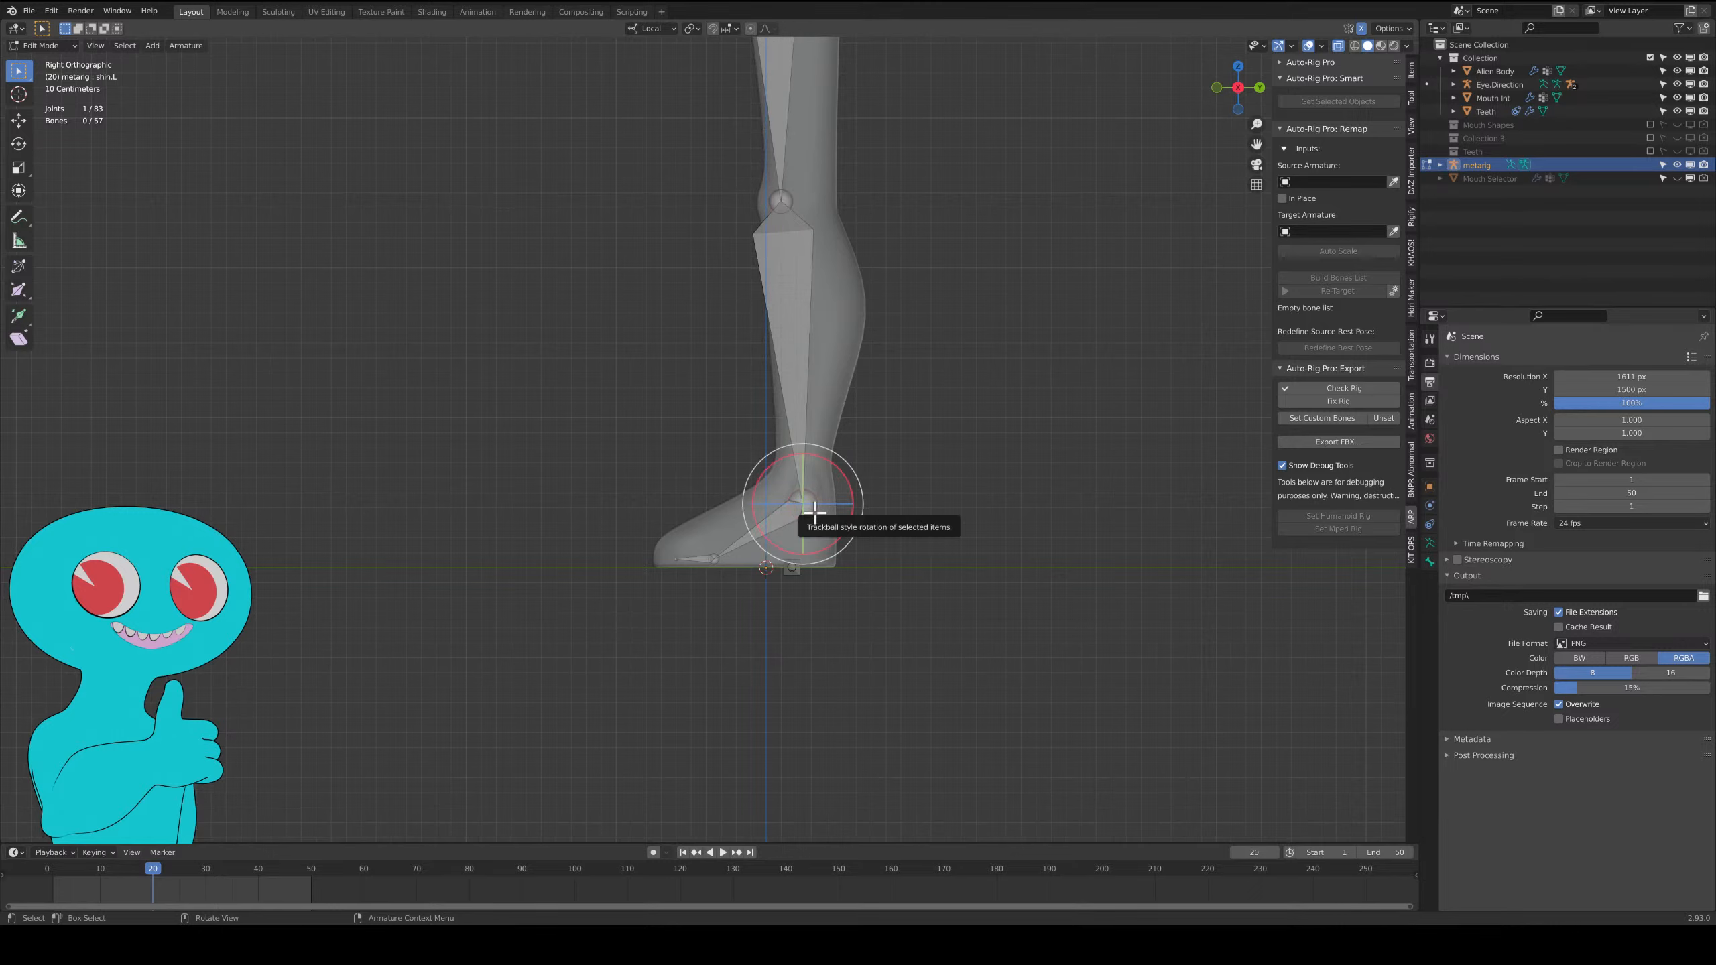
key(g)
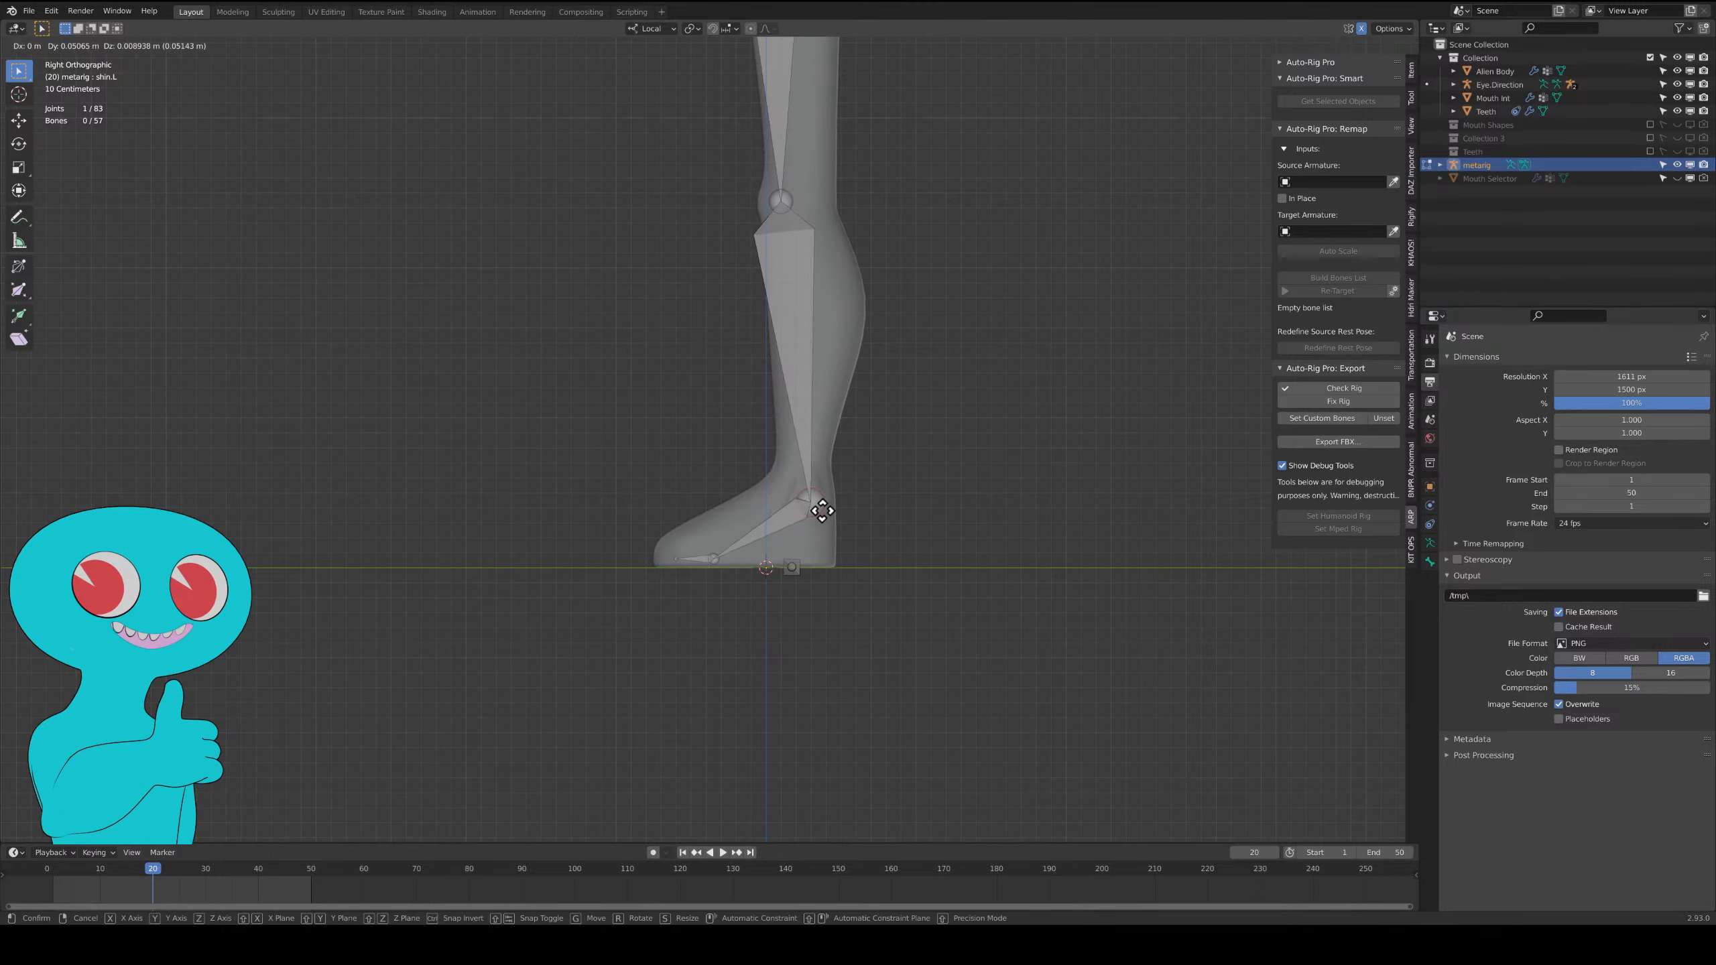
click(817, 509)
Raise the joint between foot.L and toe.L and the toe.L tip slightly so both sit inside the foot mesh.
shift+middle_drag(839, 375, 838, 403)
click(724, 590)
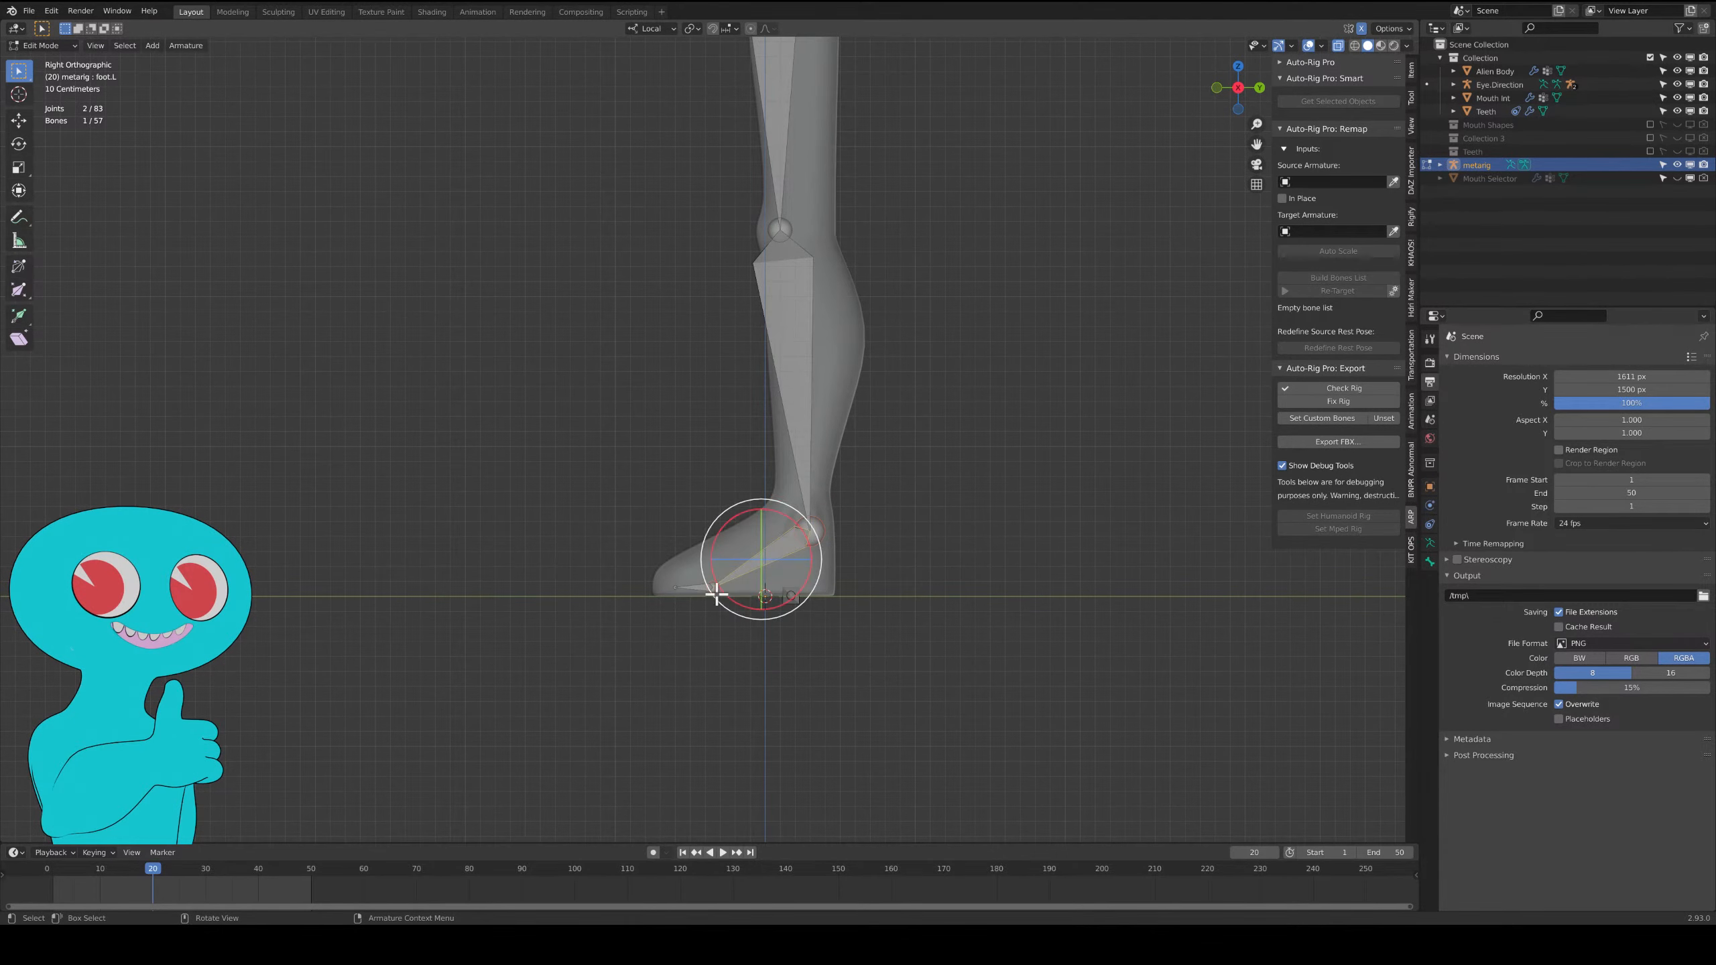
click(717, 591)
key(g)
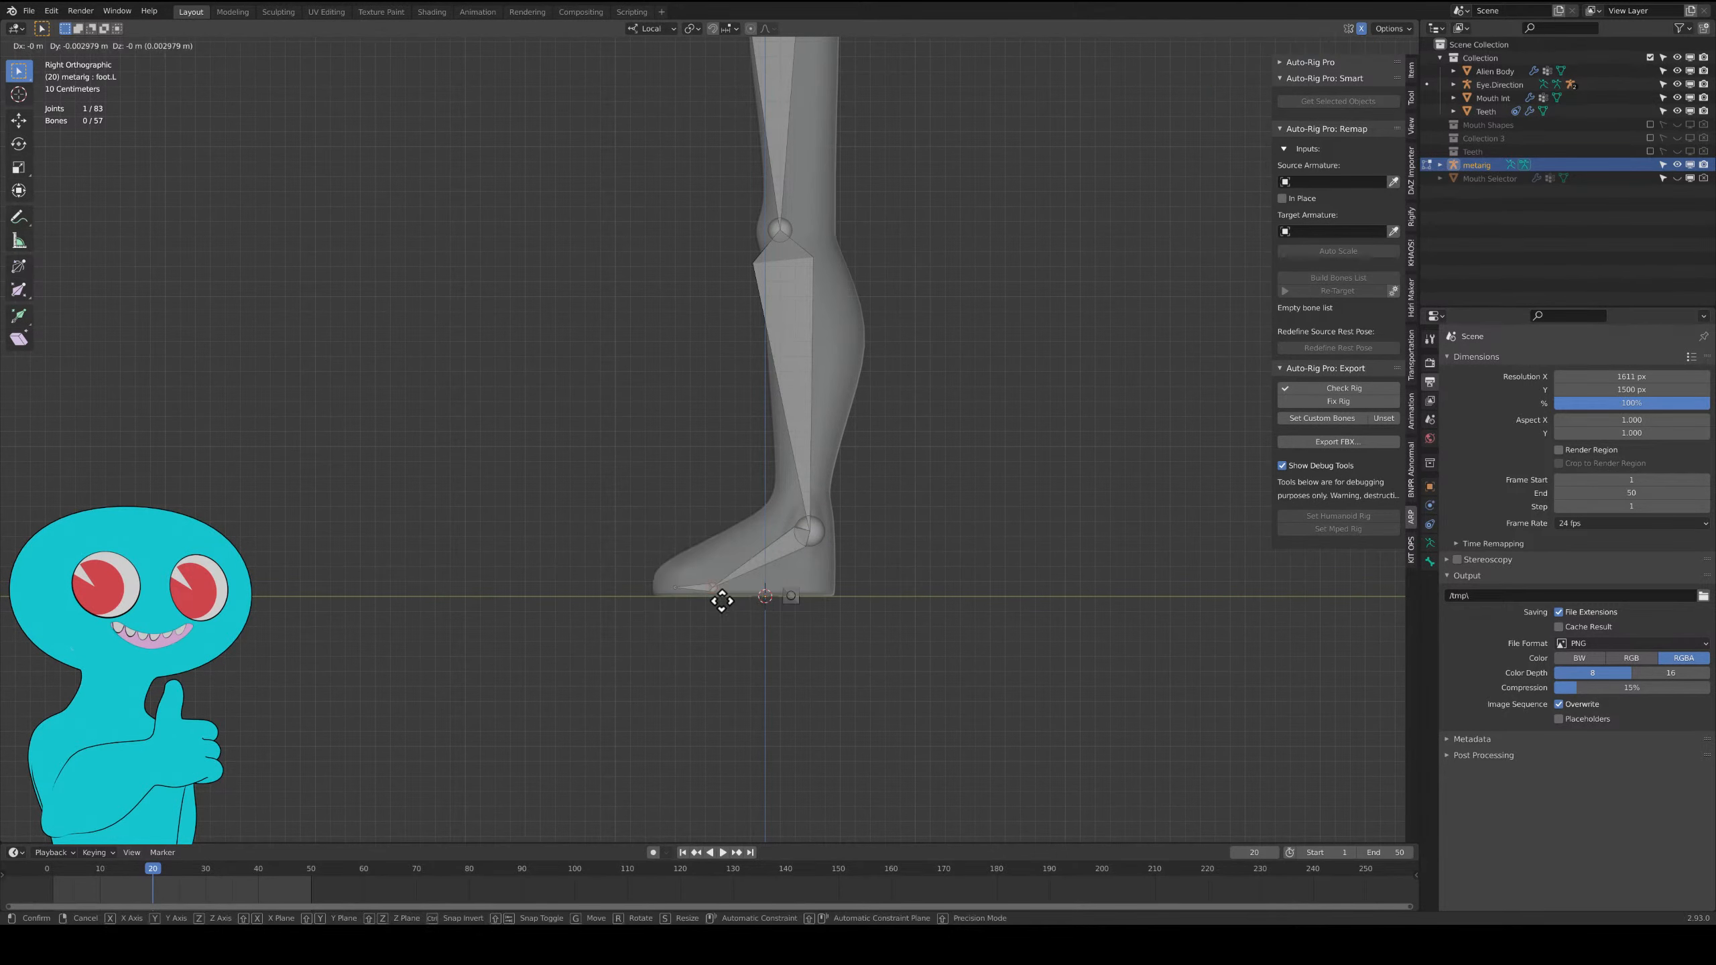
click(714, 587)
click(672, 597)
key(g)
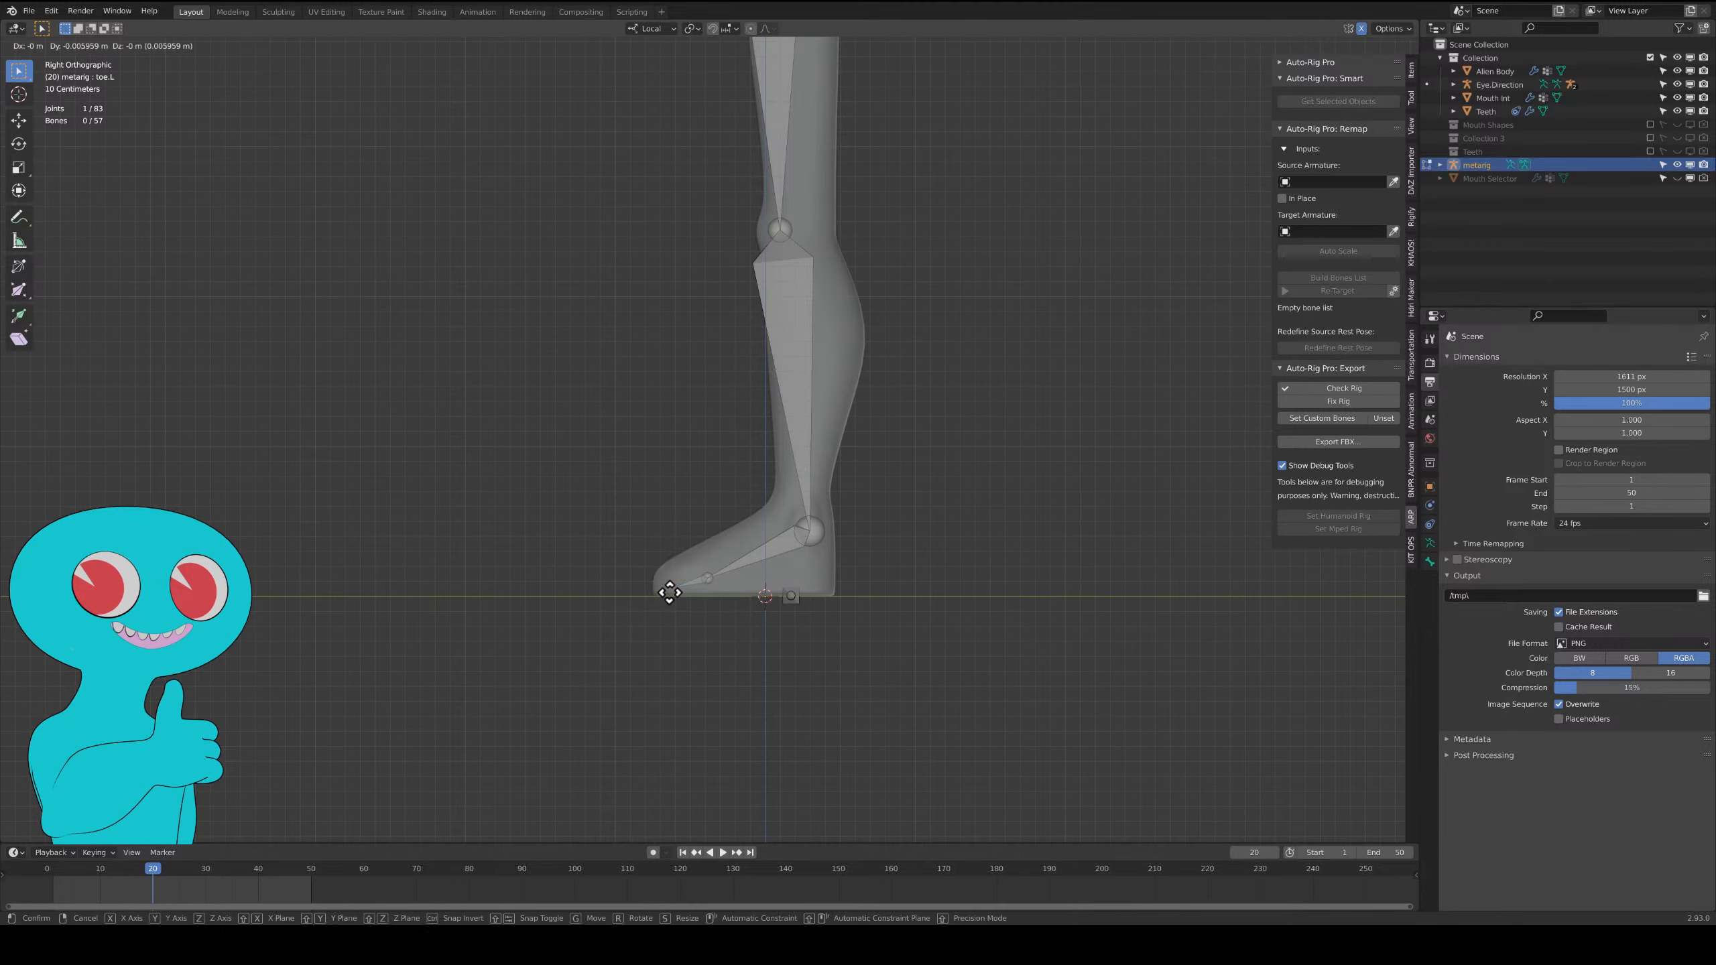
click(661, 582)
Move the hip joint at the head of thigh.L backward and up to the middle of the hip mesh in side view.
shift+middle_drag(895, 379, 949, 593)
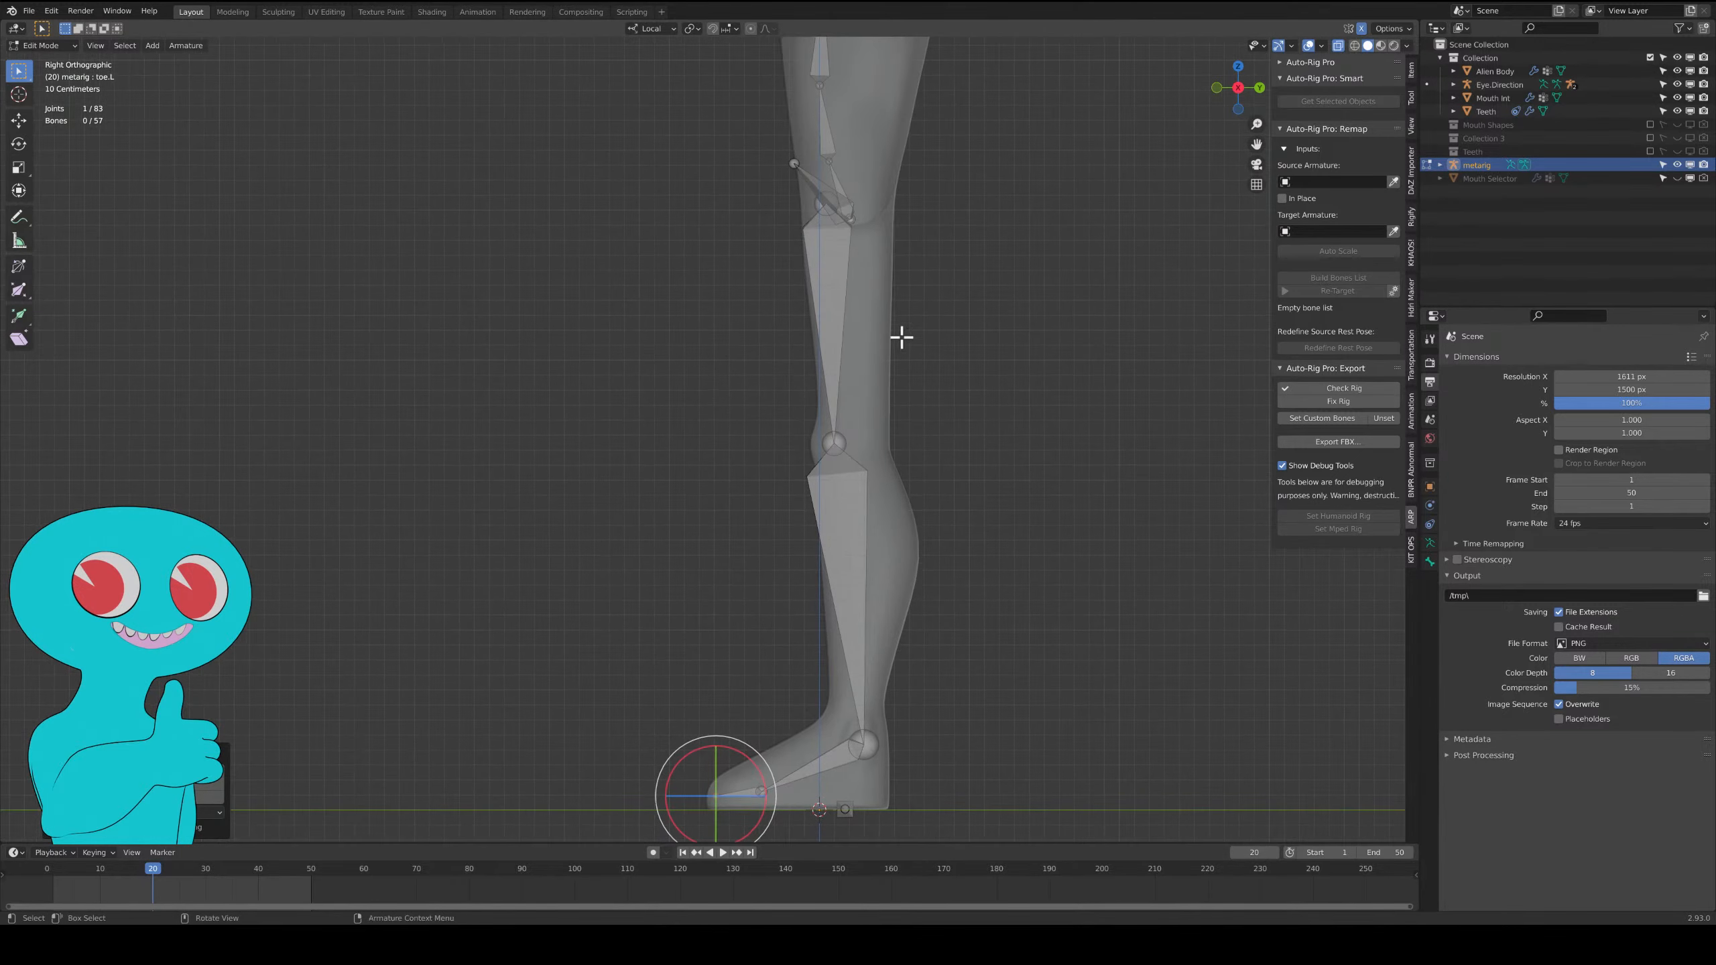
shift+middle_drag(899, 337, 910, 550)
click(830, 422)
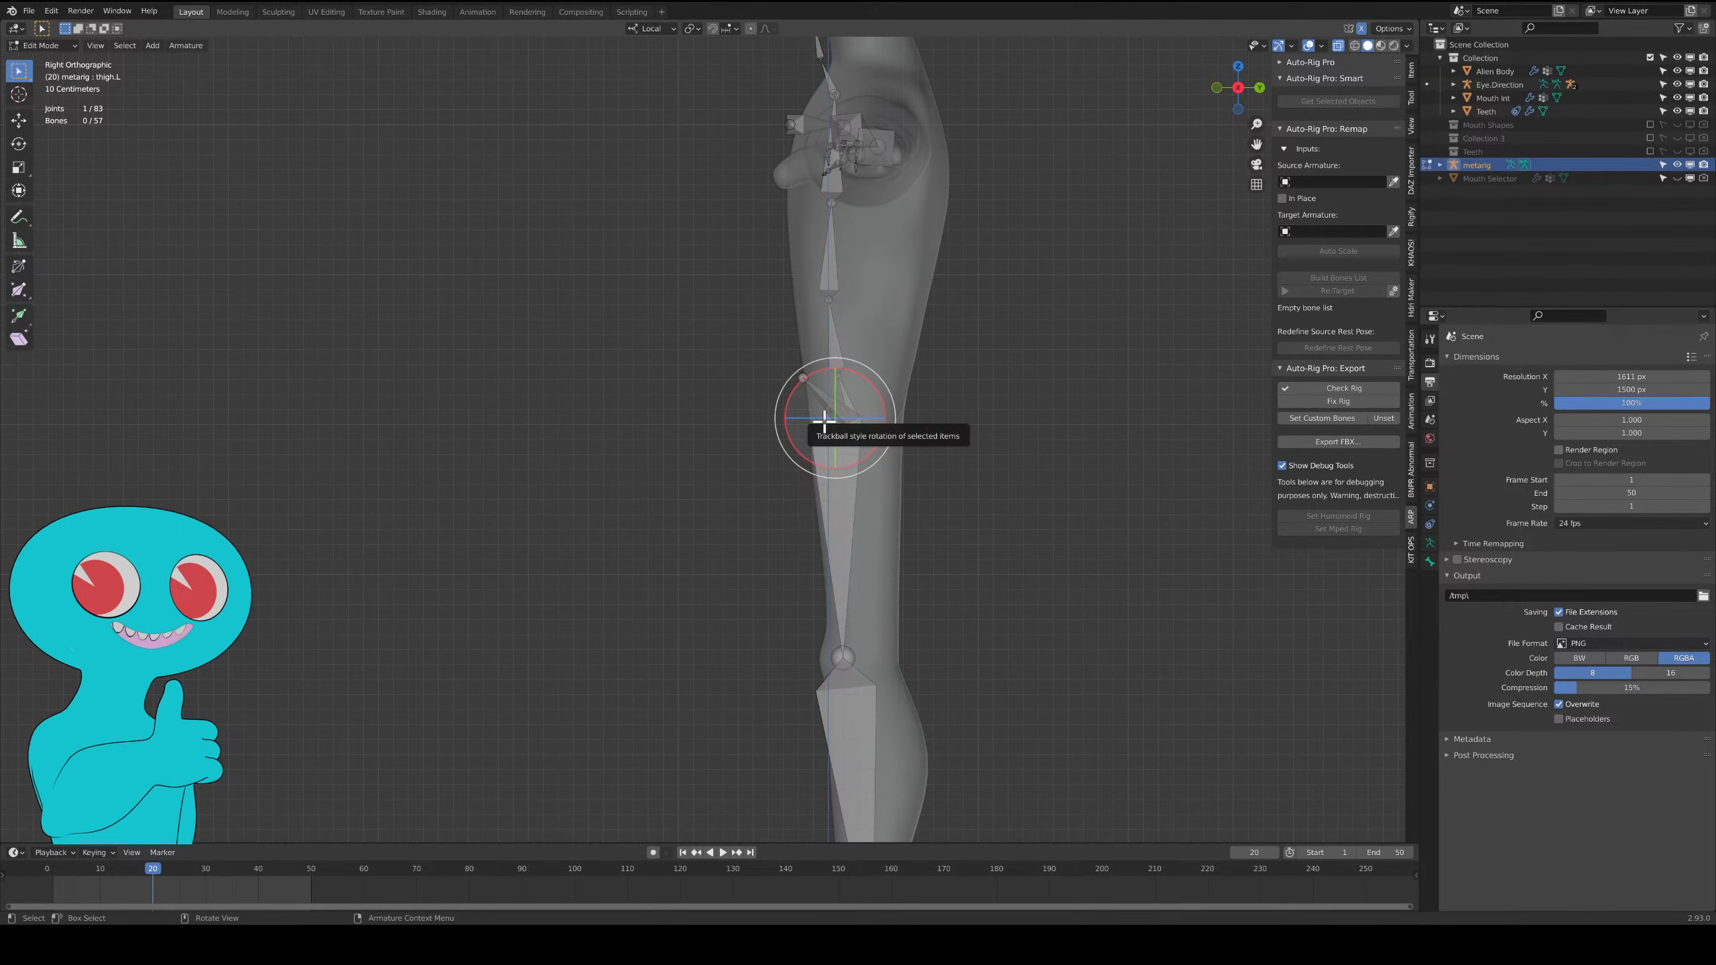
key(g)
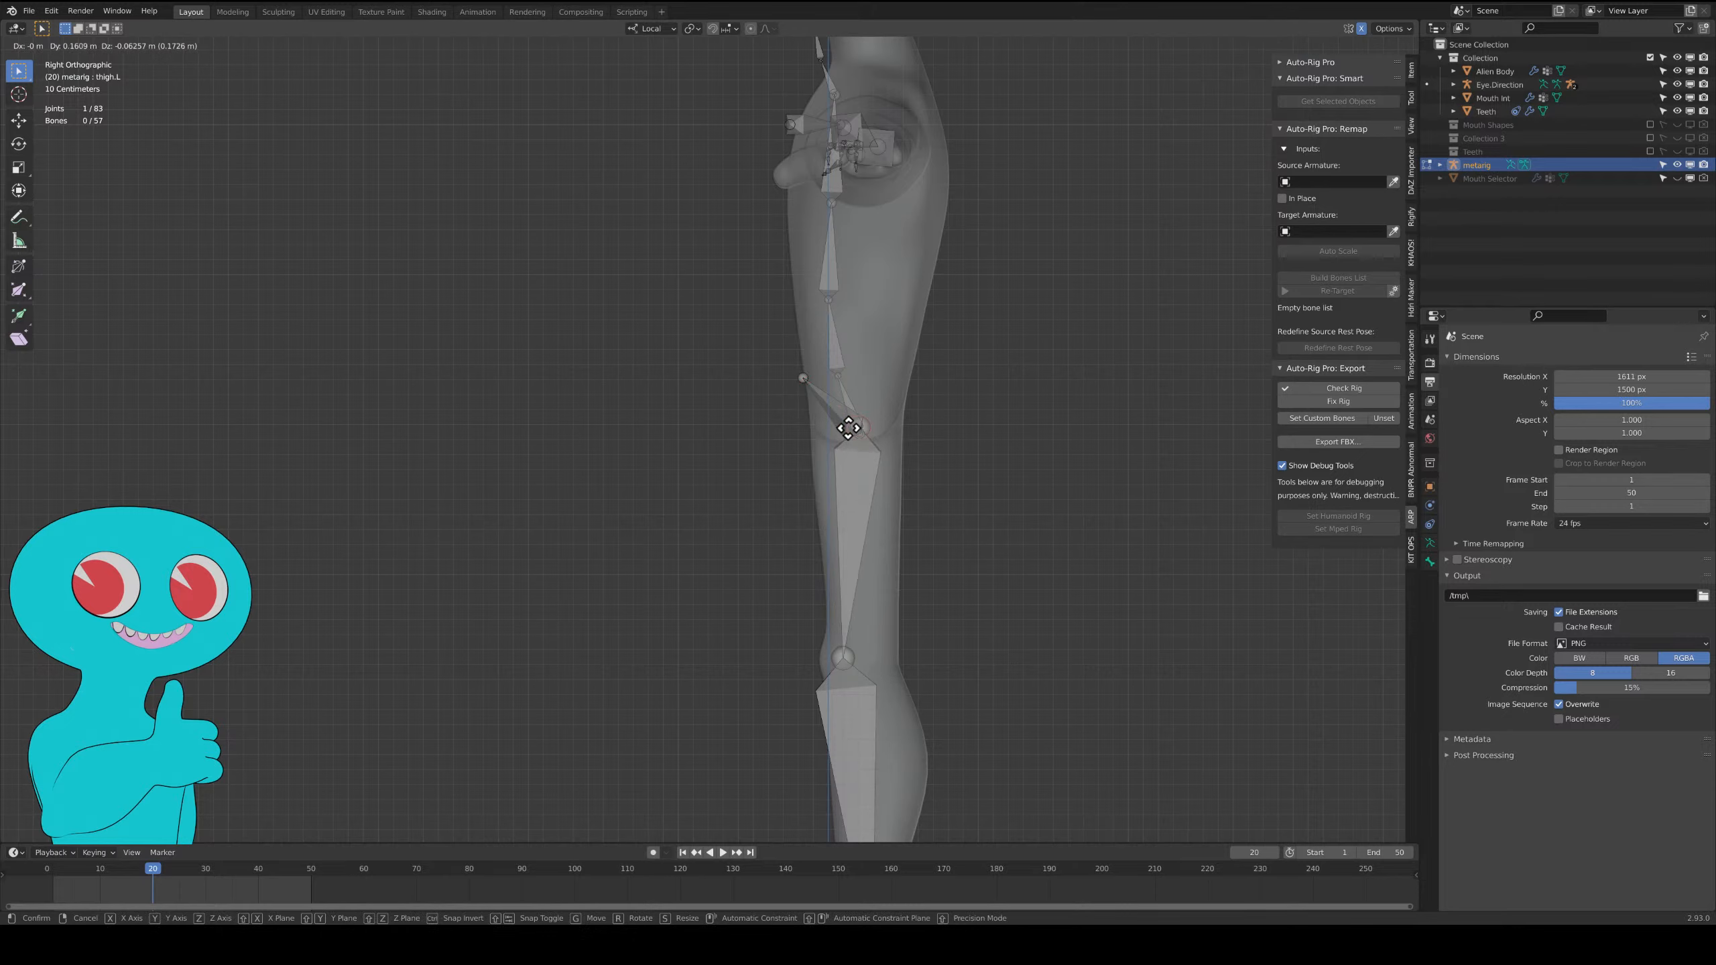
click(855, 408)
key(g)
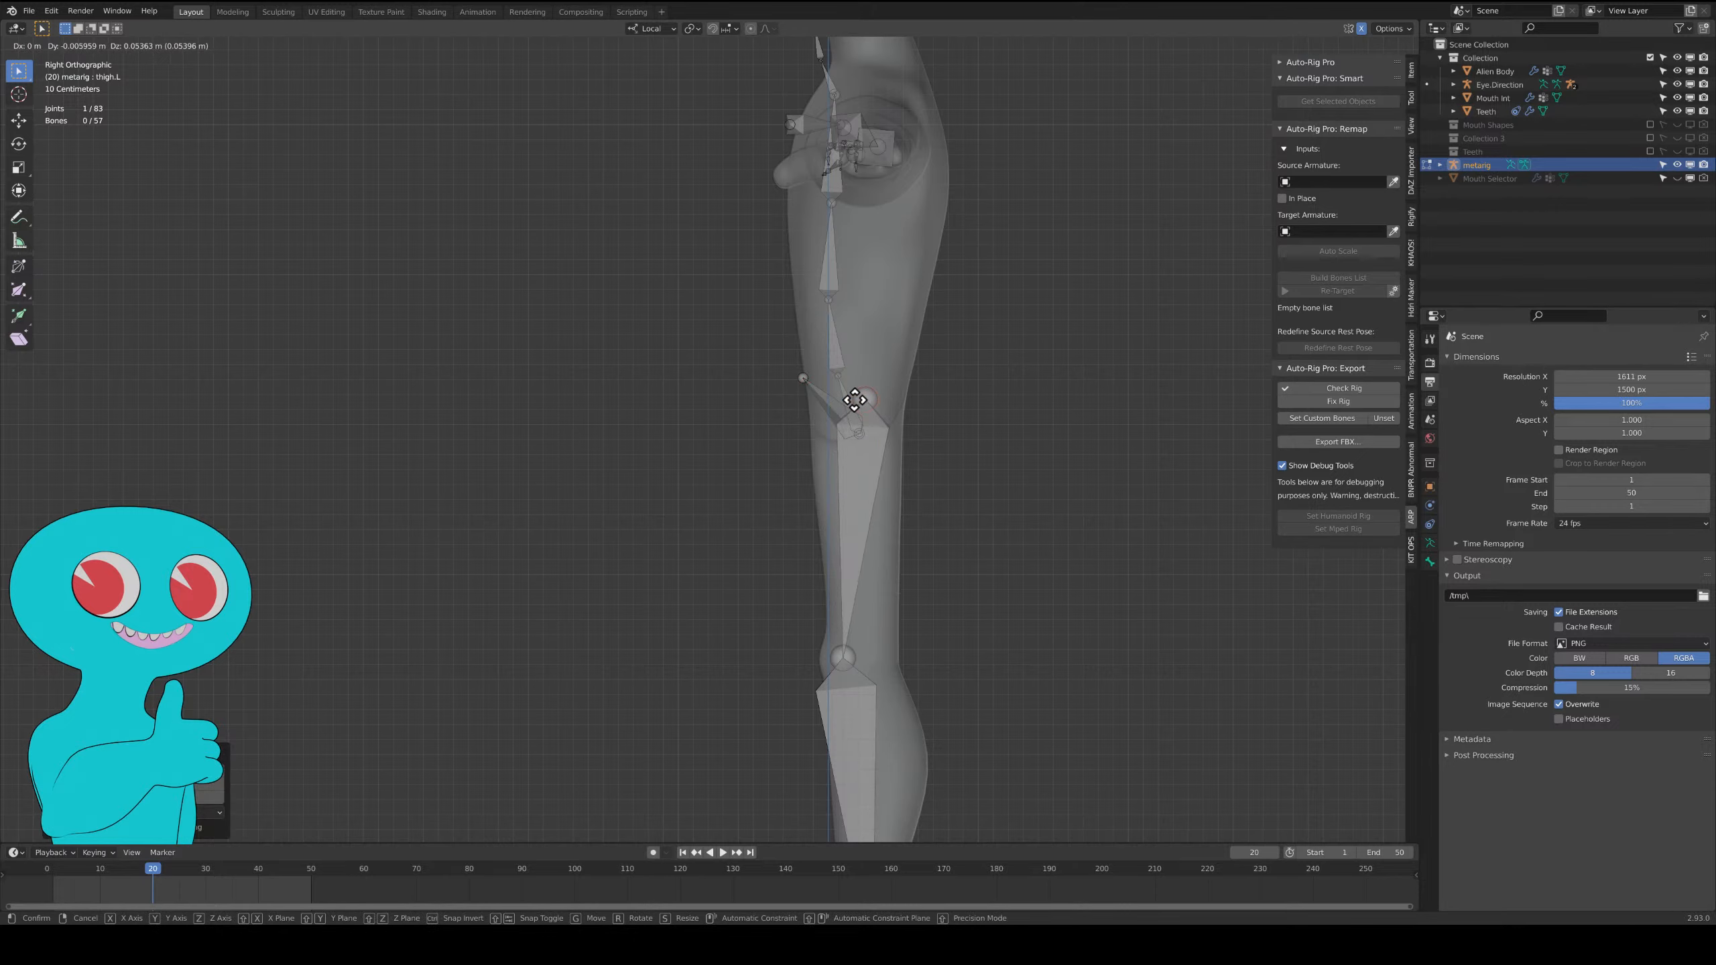
click(854, 402)
Move the outer tip joint of pelvis.L backward along its Y axis so it sits inside the hip mesh.
shift+middle_drag(841, 589, 791, 327)
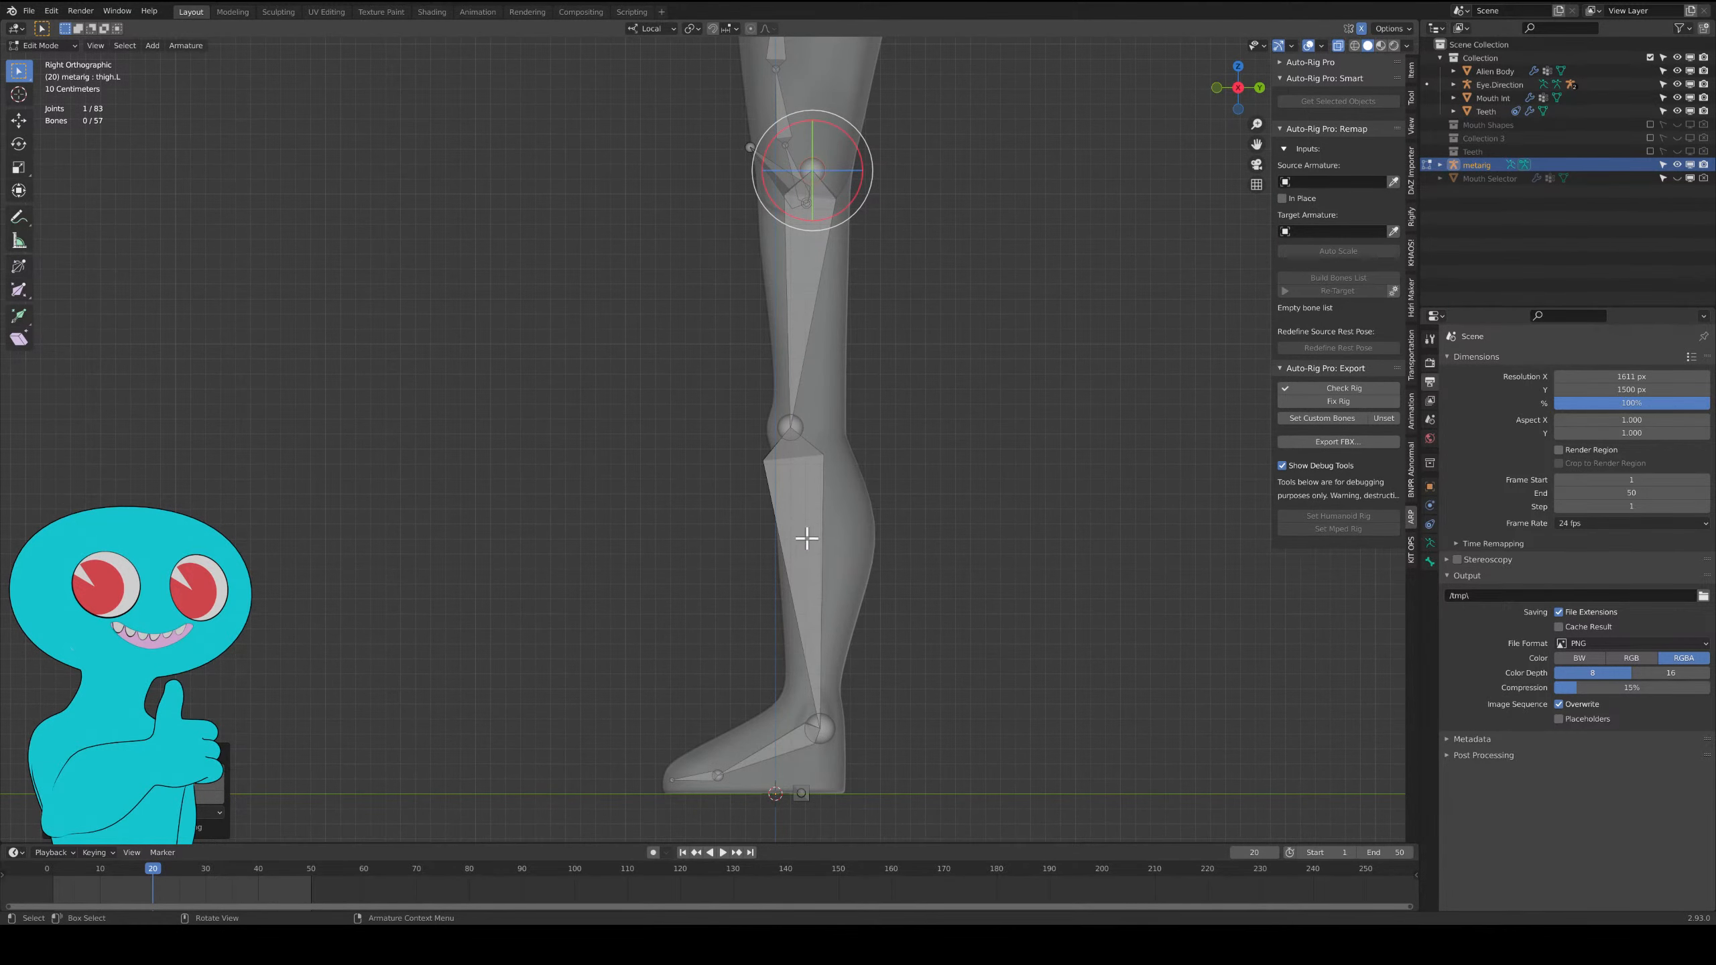
shift+middle_drag(891, 341, 895, 420)
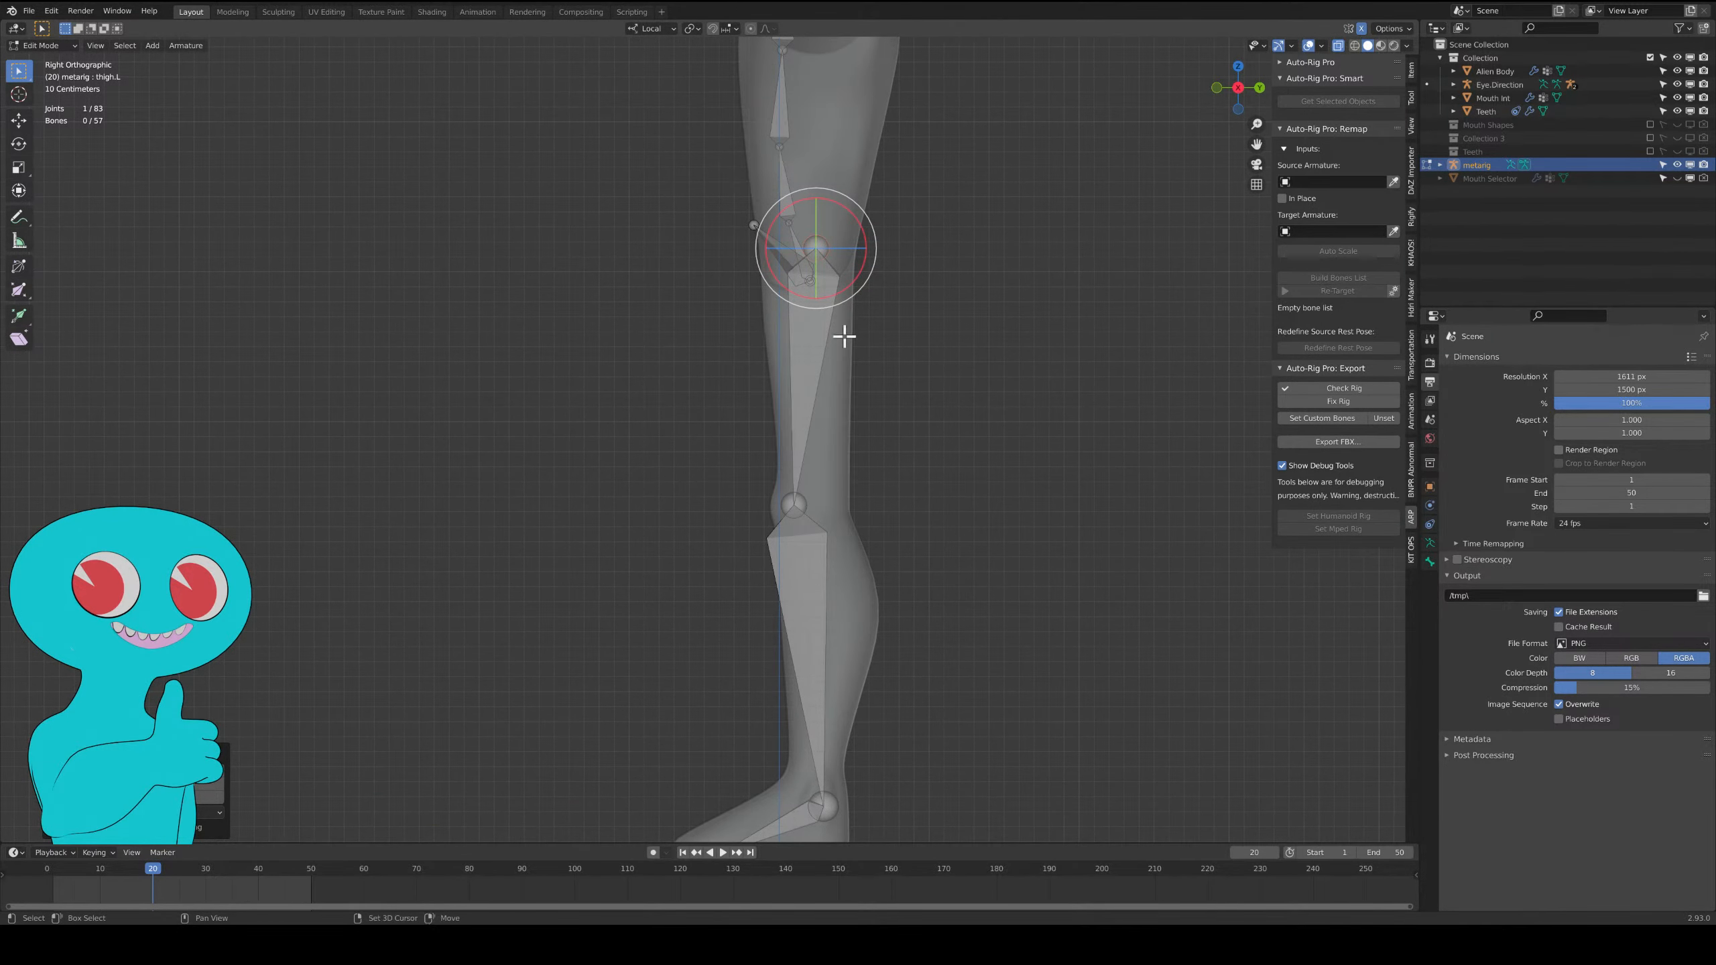
shift+middle_drag(842, 317, 850, 594)
shift+middle_drag(876, 476, 885, 261)
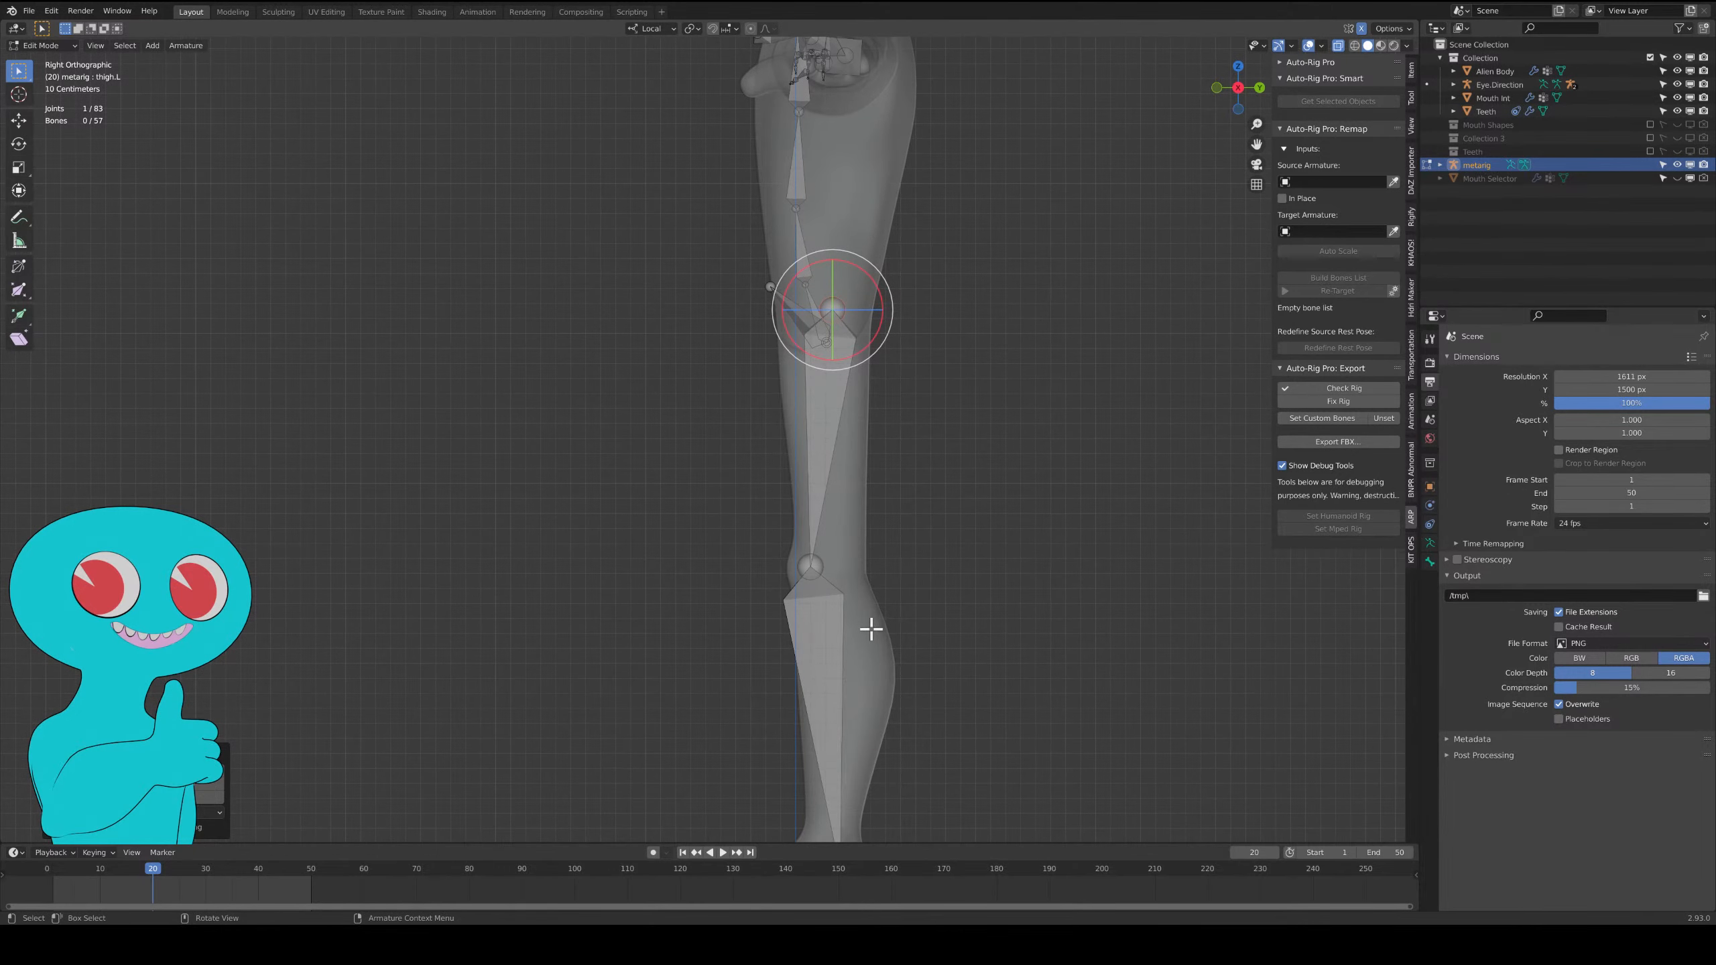
shift+middle_drag(831, 501, 890, 659)
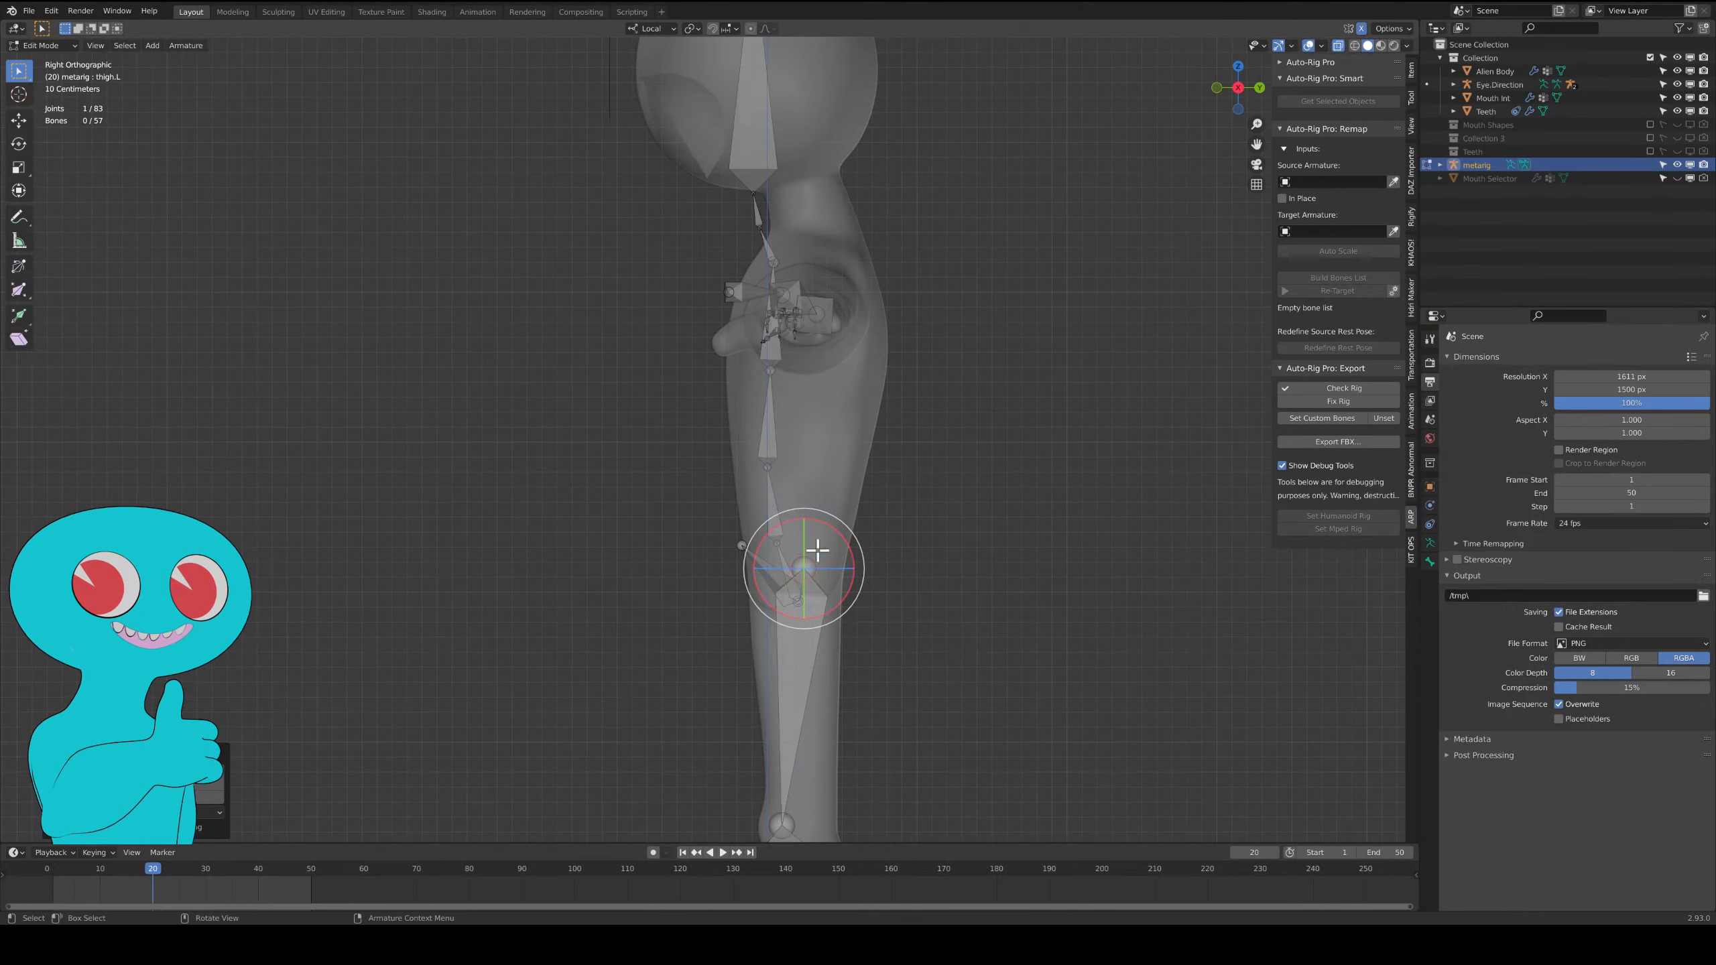
middle_drag(810, 586, 871, 600)
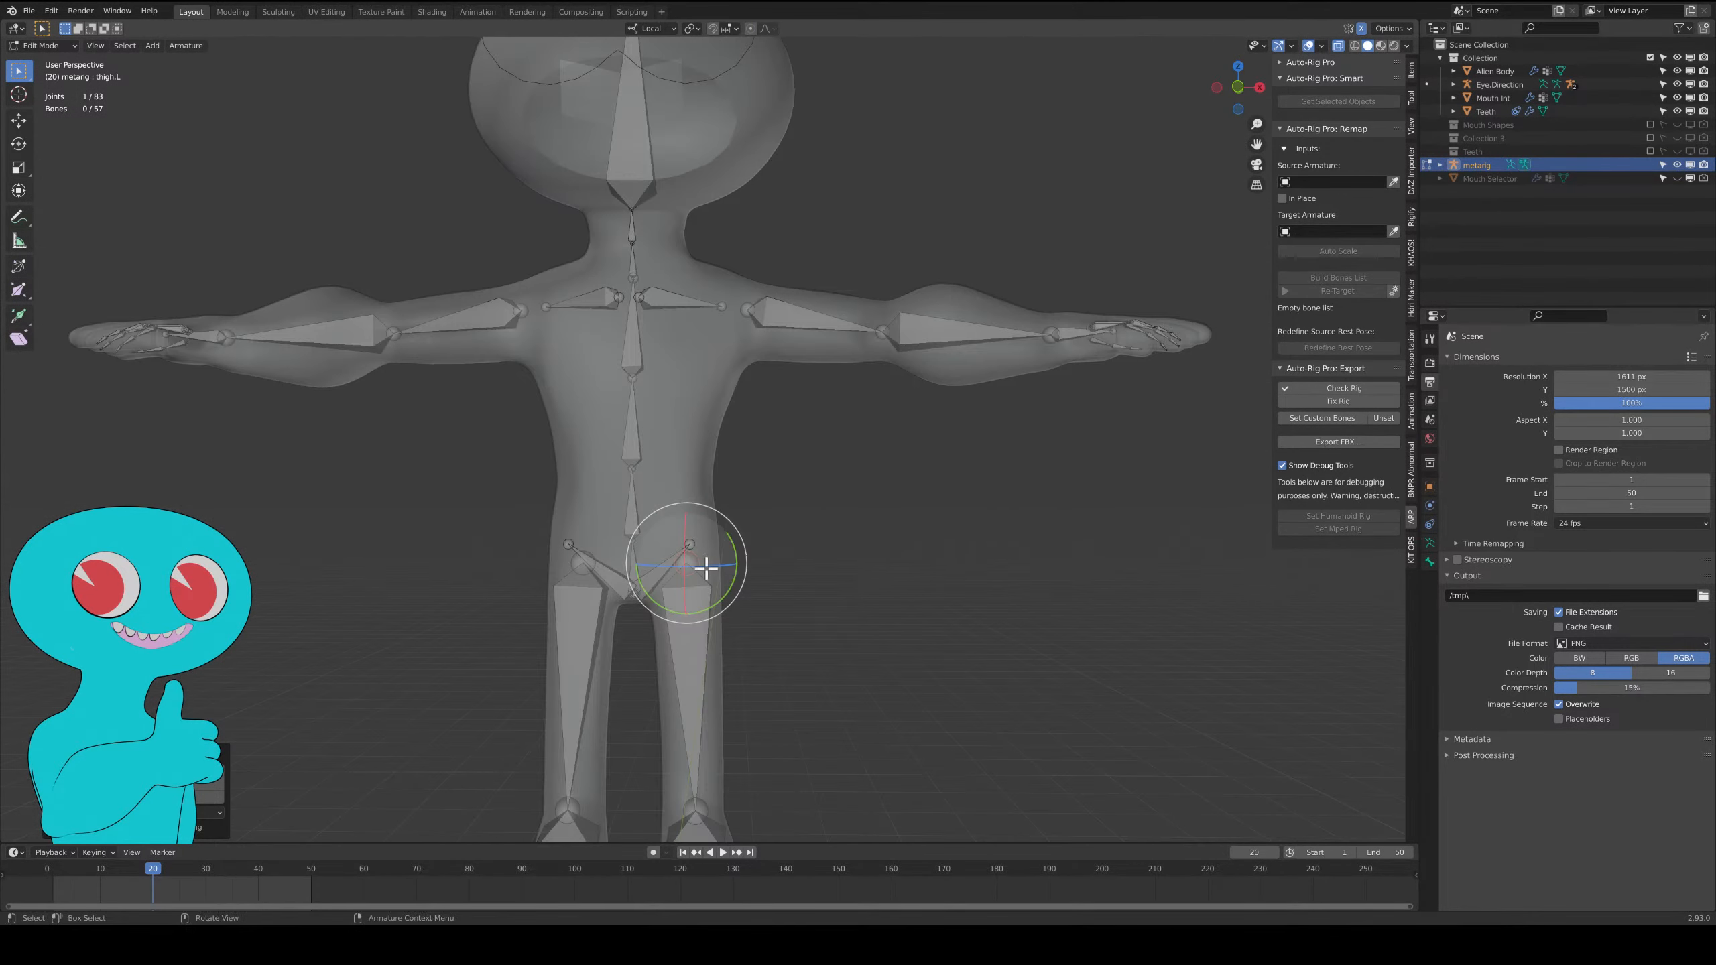
click(688, 542)
middle_drag(732, 556, 679, 567)
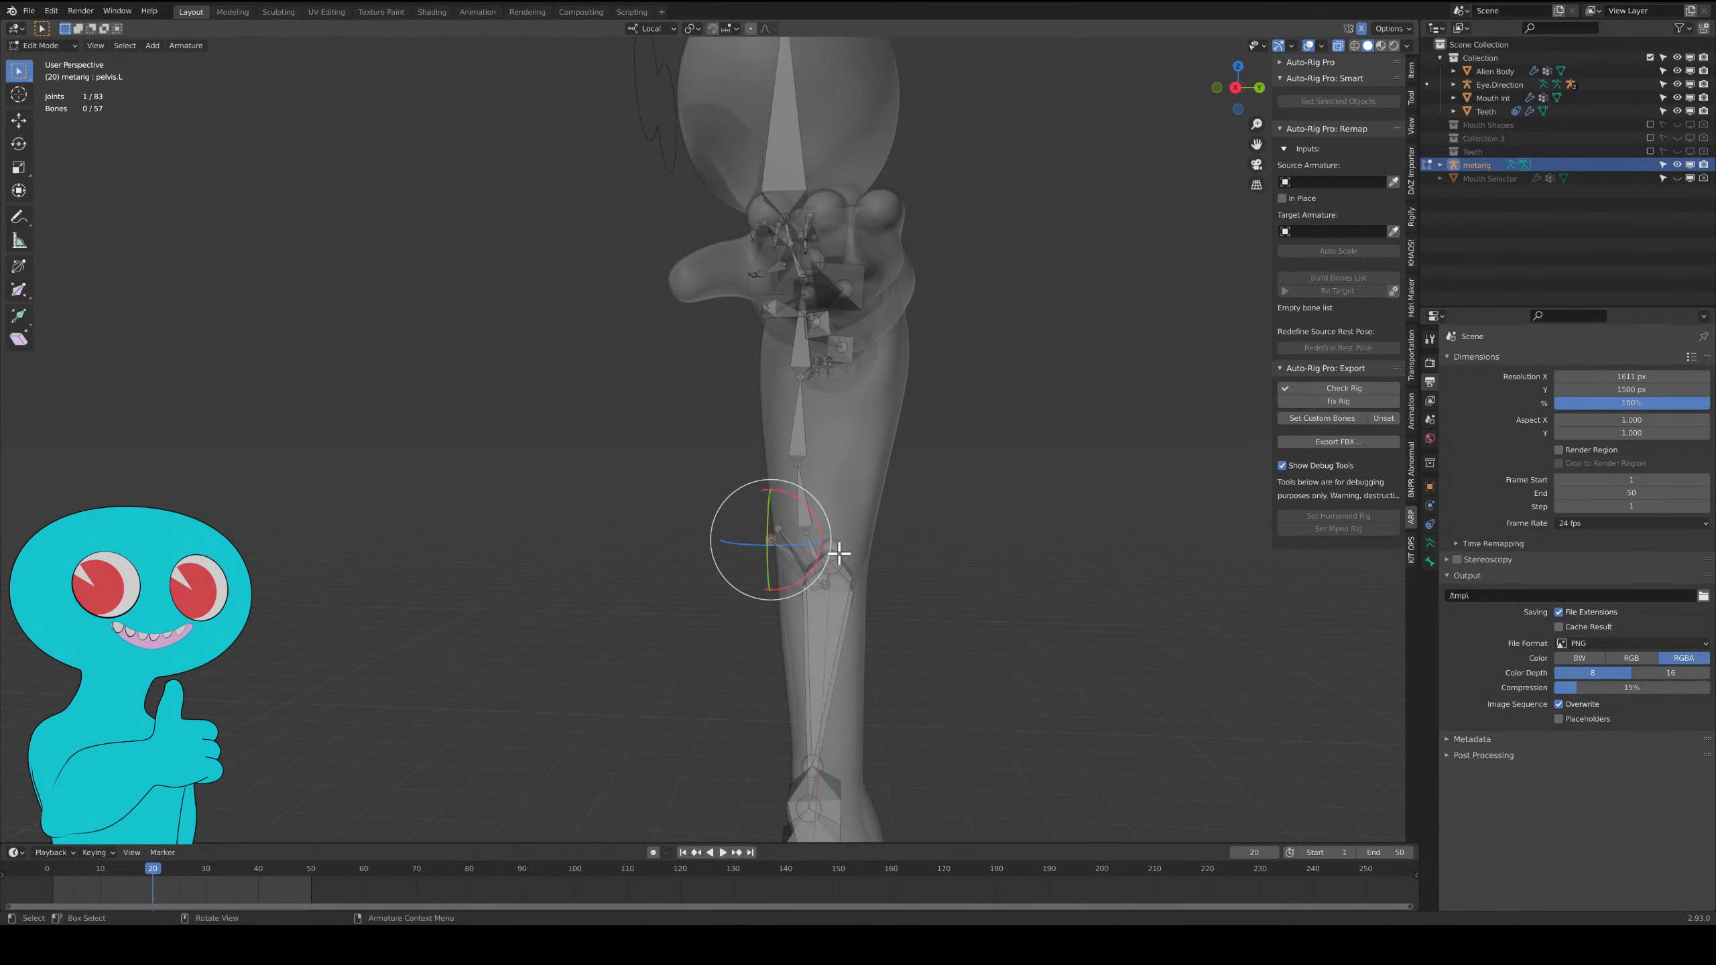
key(g)
key(x)
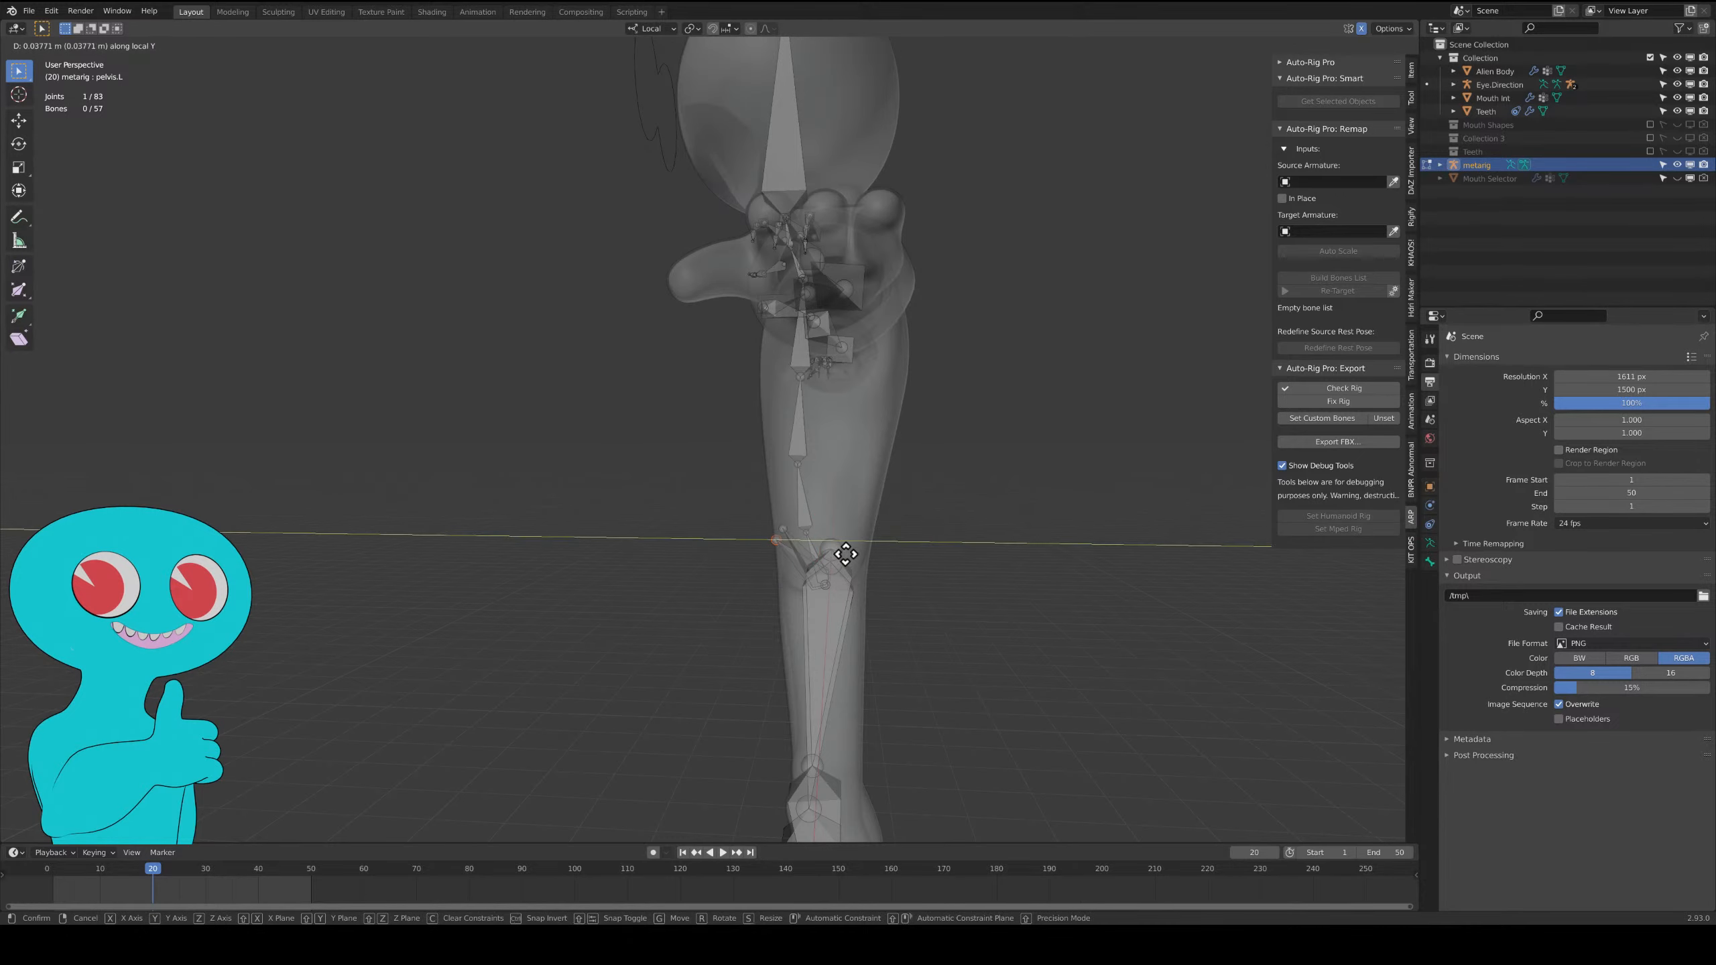
key(Escape)
In right side view, move the joint between spine.001 and spine.002 backward along Y toward the character's back.
middle_drag(839, 541, 847, 379)
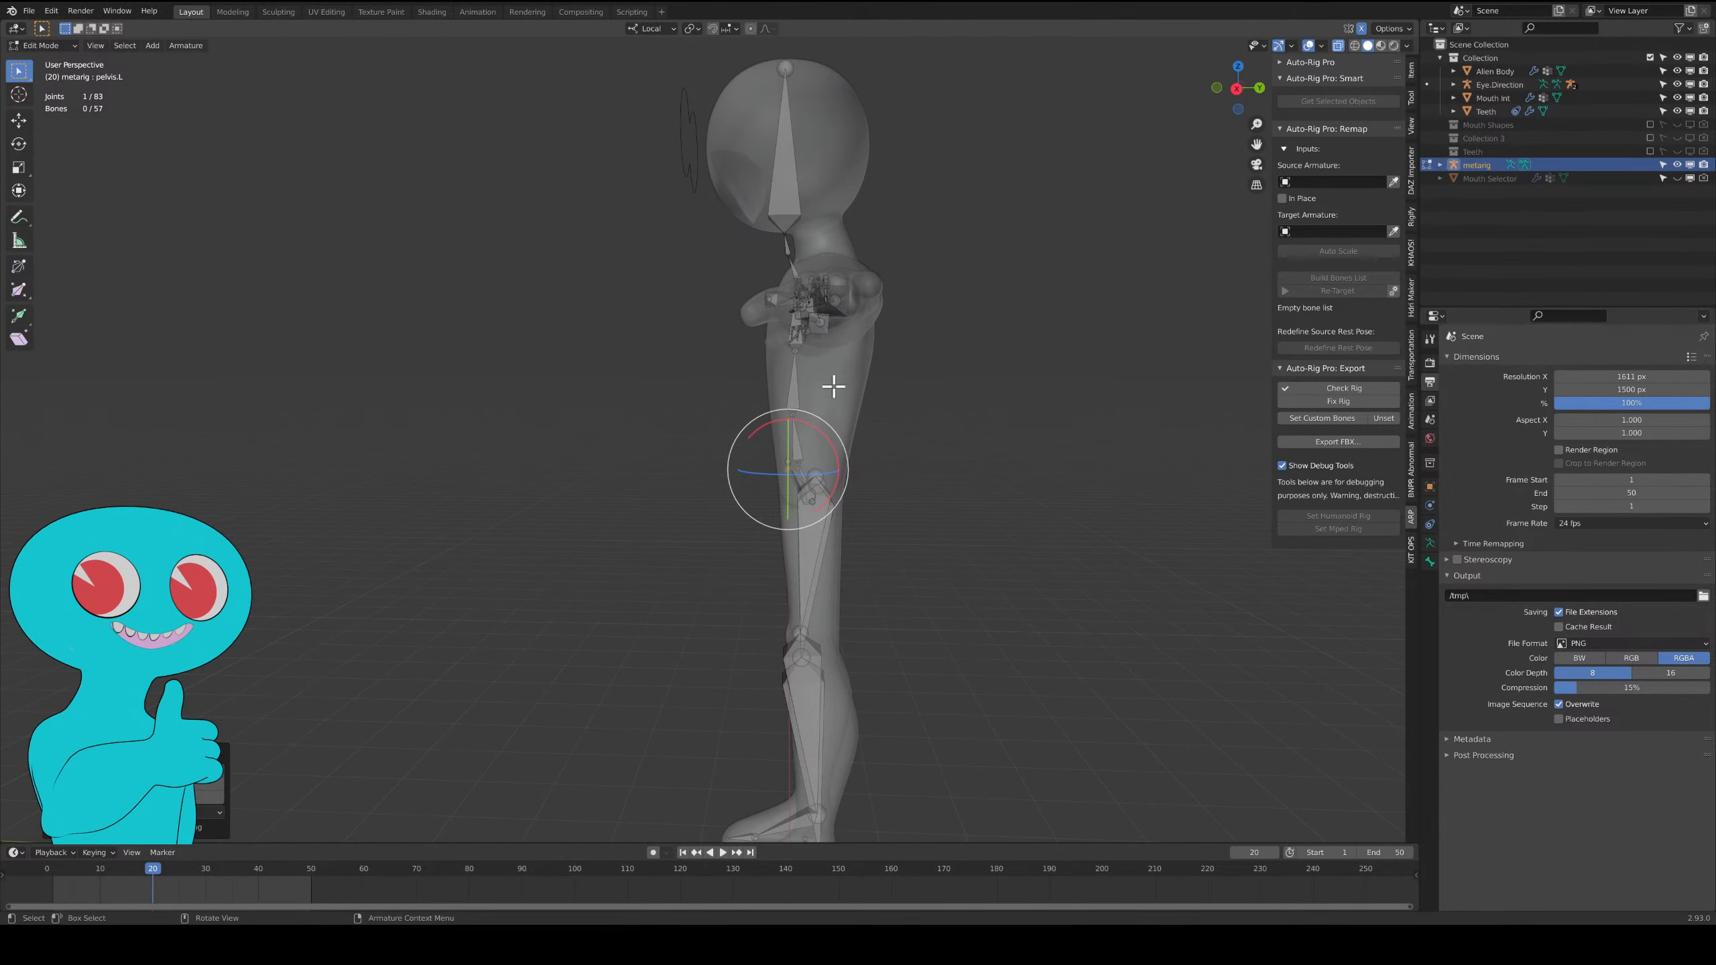
key(grave)
click(929, 453)
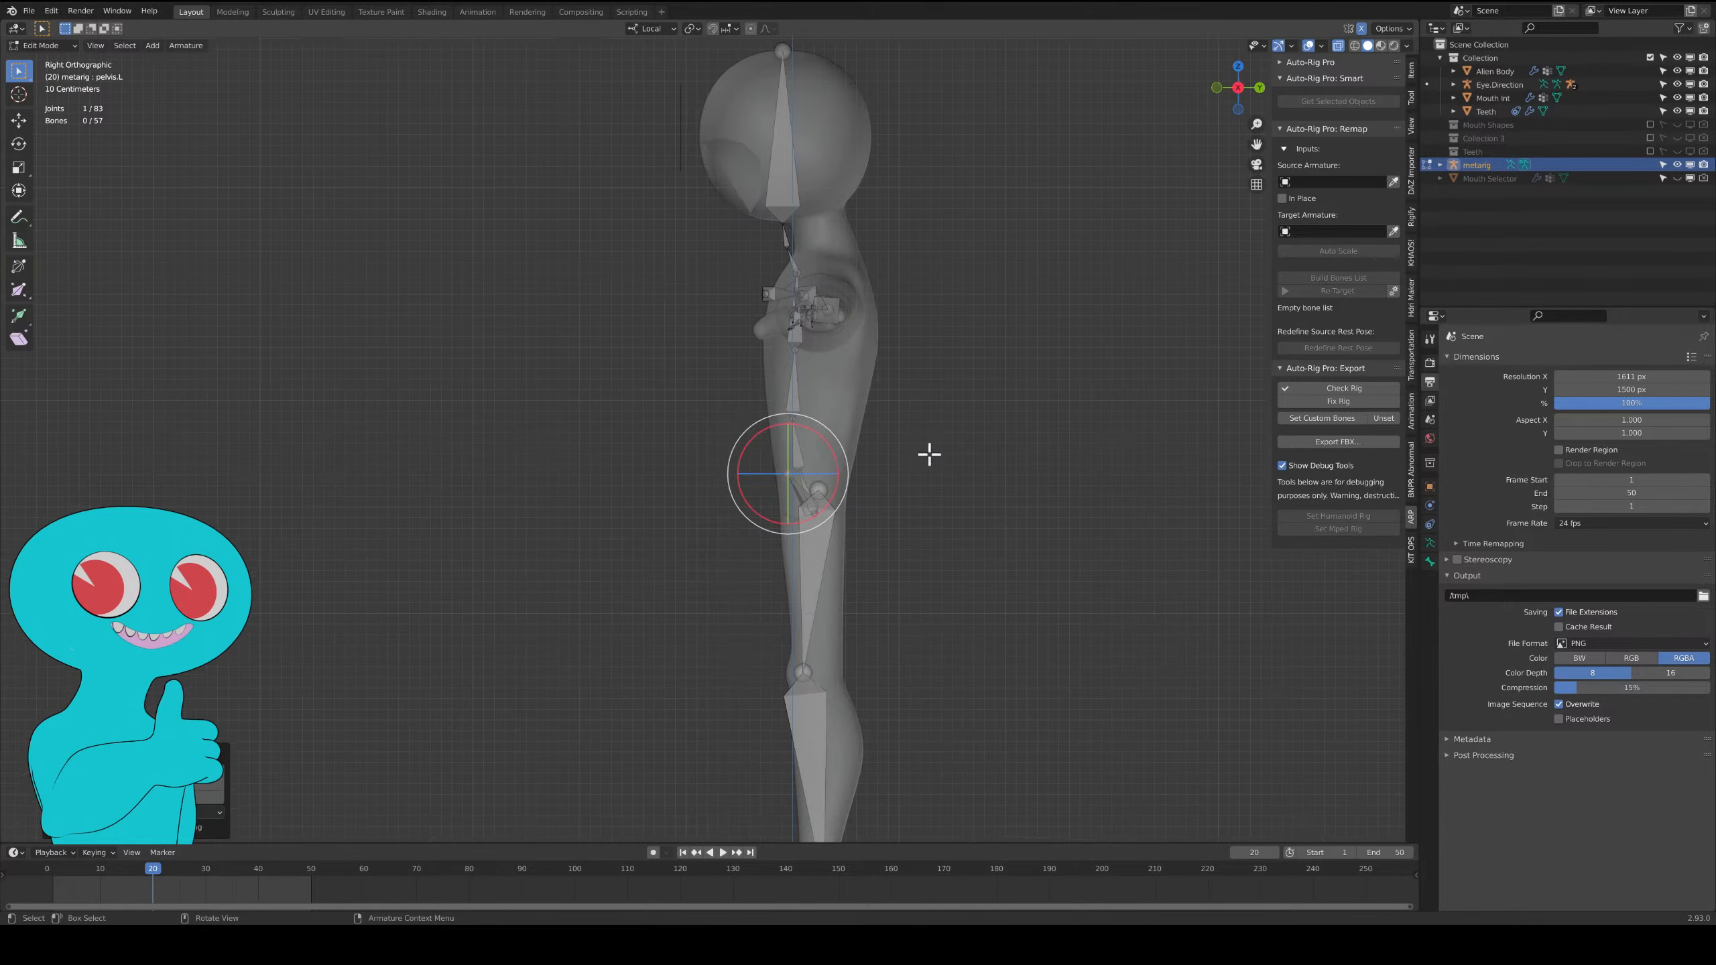
click(794, 419)
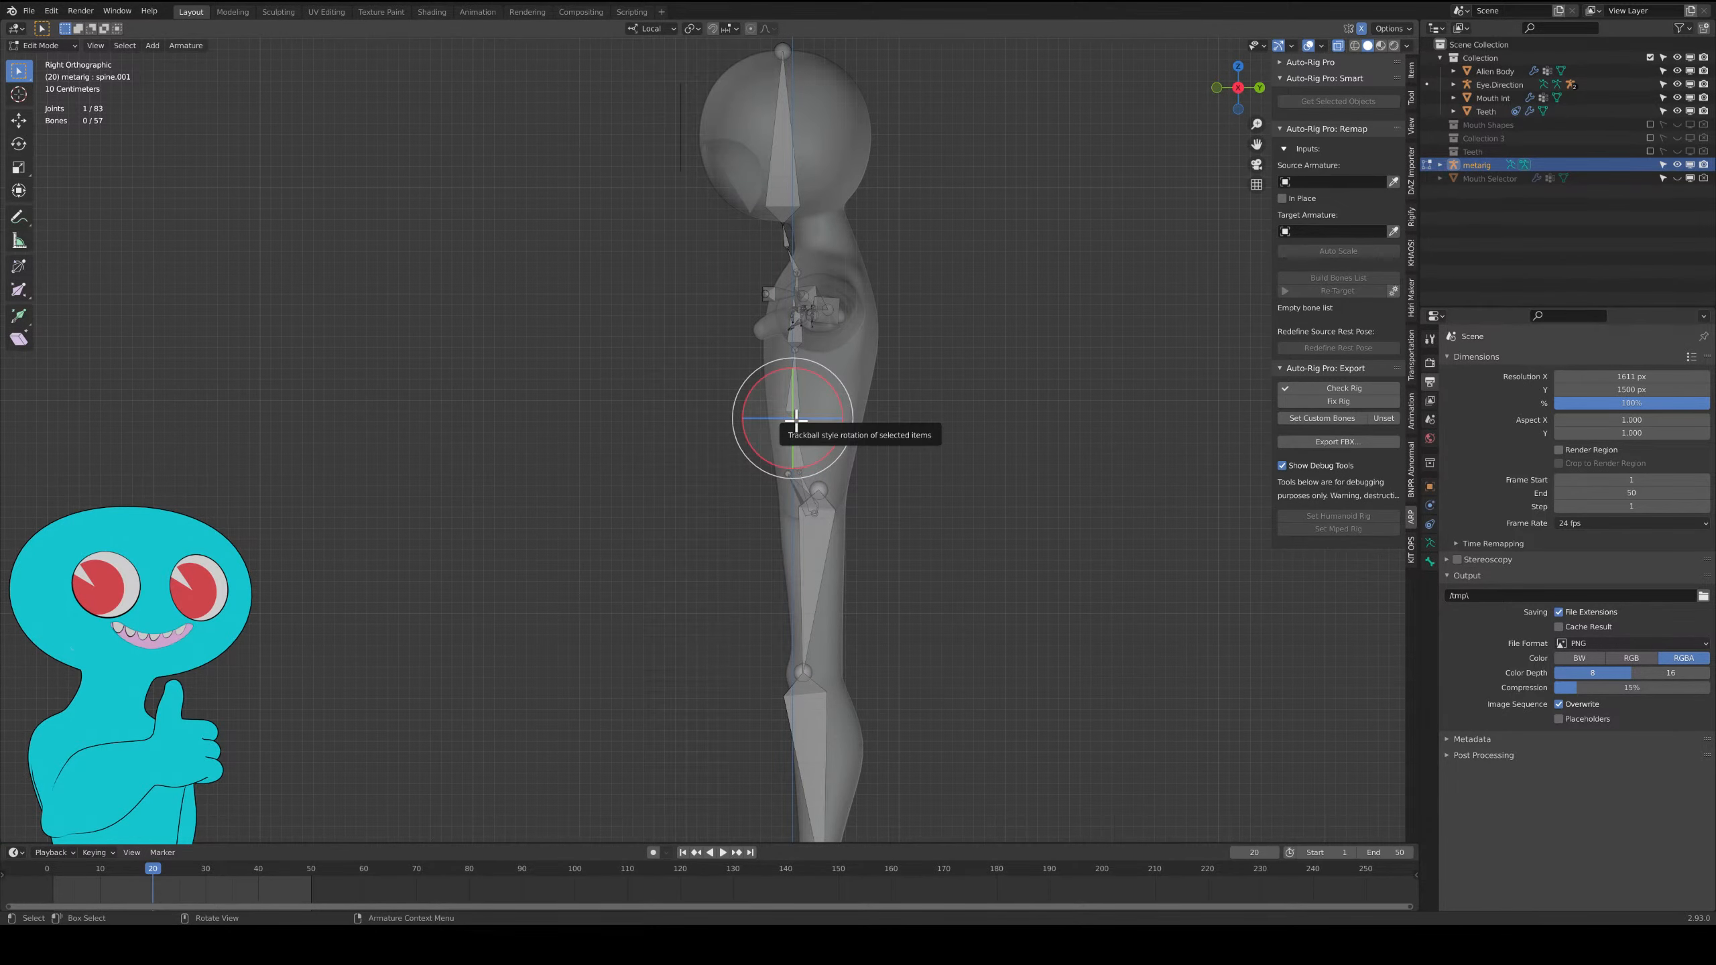
key(g)
key(y)
click(823, 446)
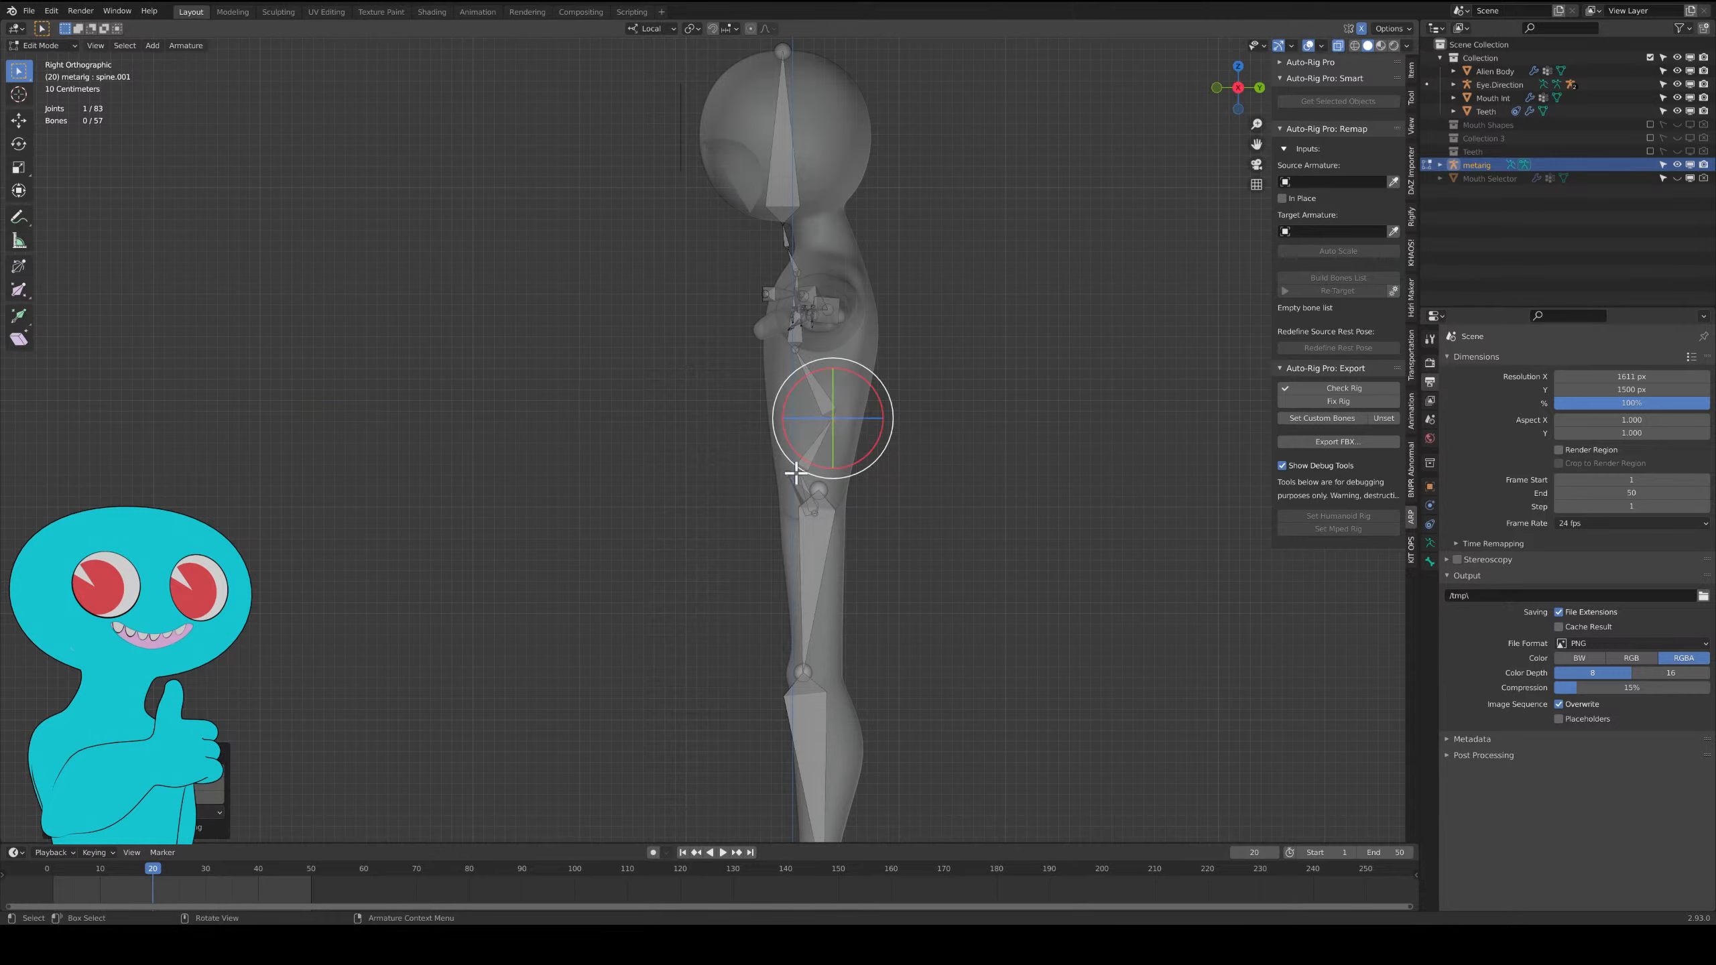
Move the joint between the spine and spine.001 bones backward along Y to line up with the lower back.
click(821, 489)
key(g)
key(y)
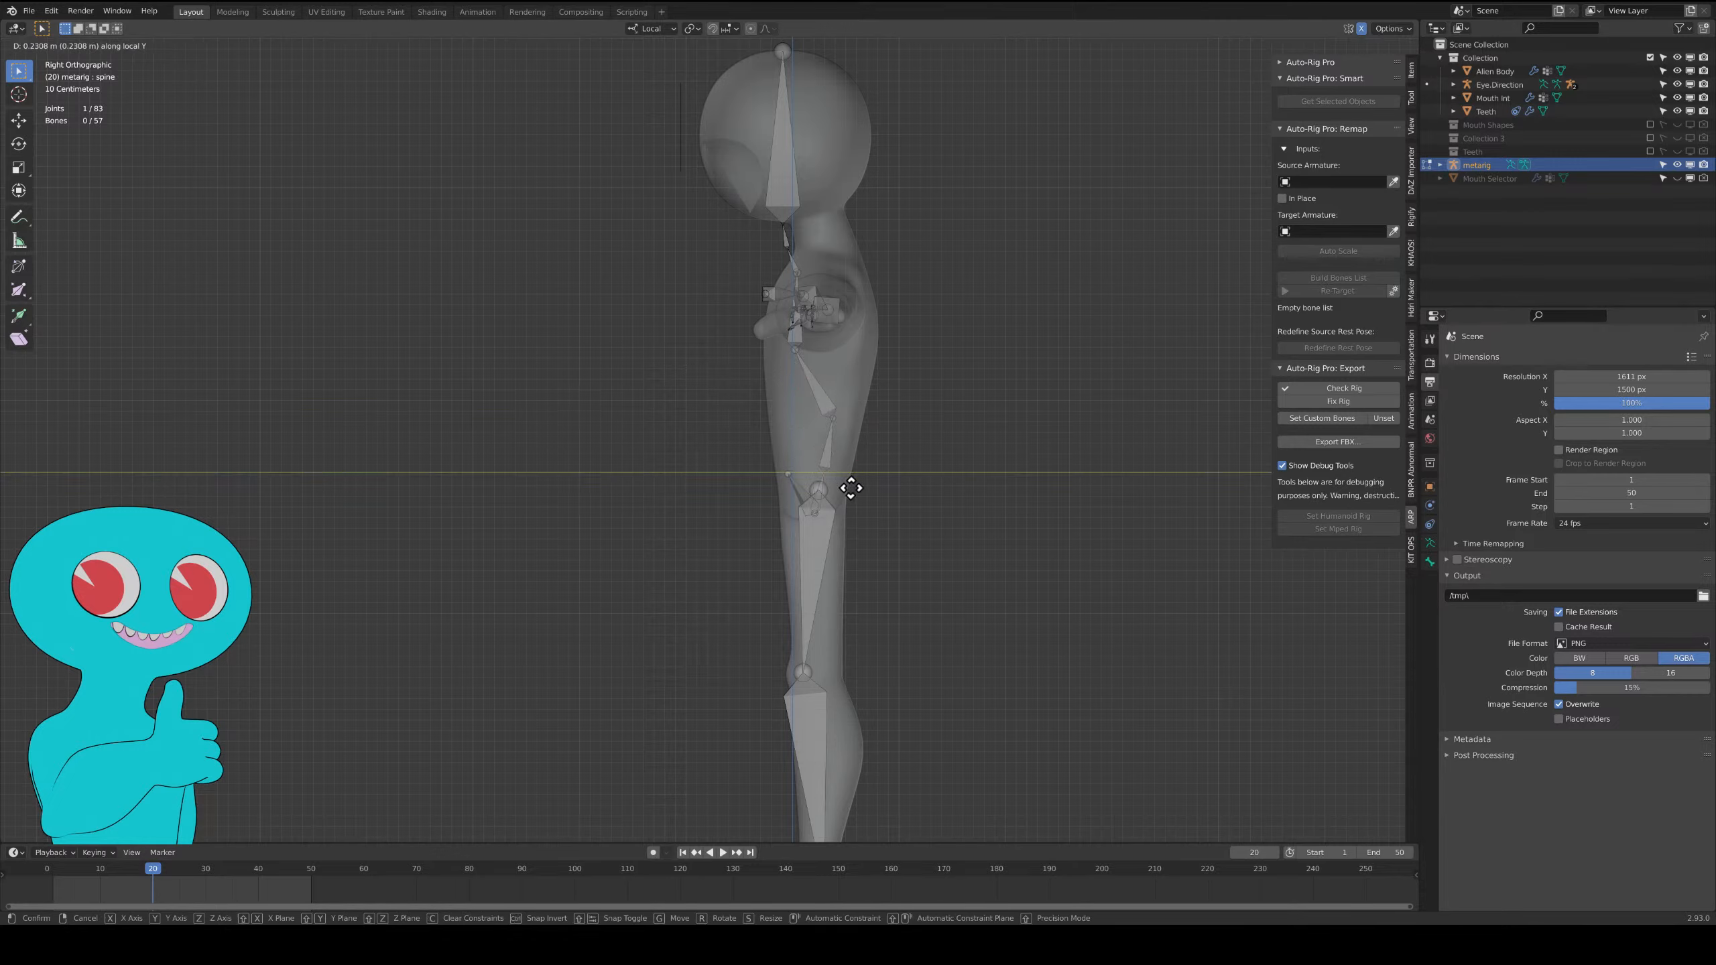
click(848, 484)
Move the joint between spine.002 and spine.003 backward along Y, in line with the spine joint below it.
click(792, 353)
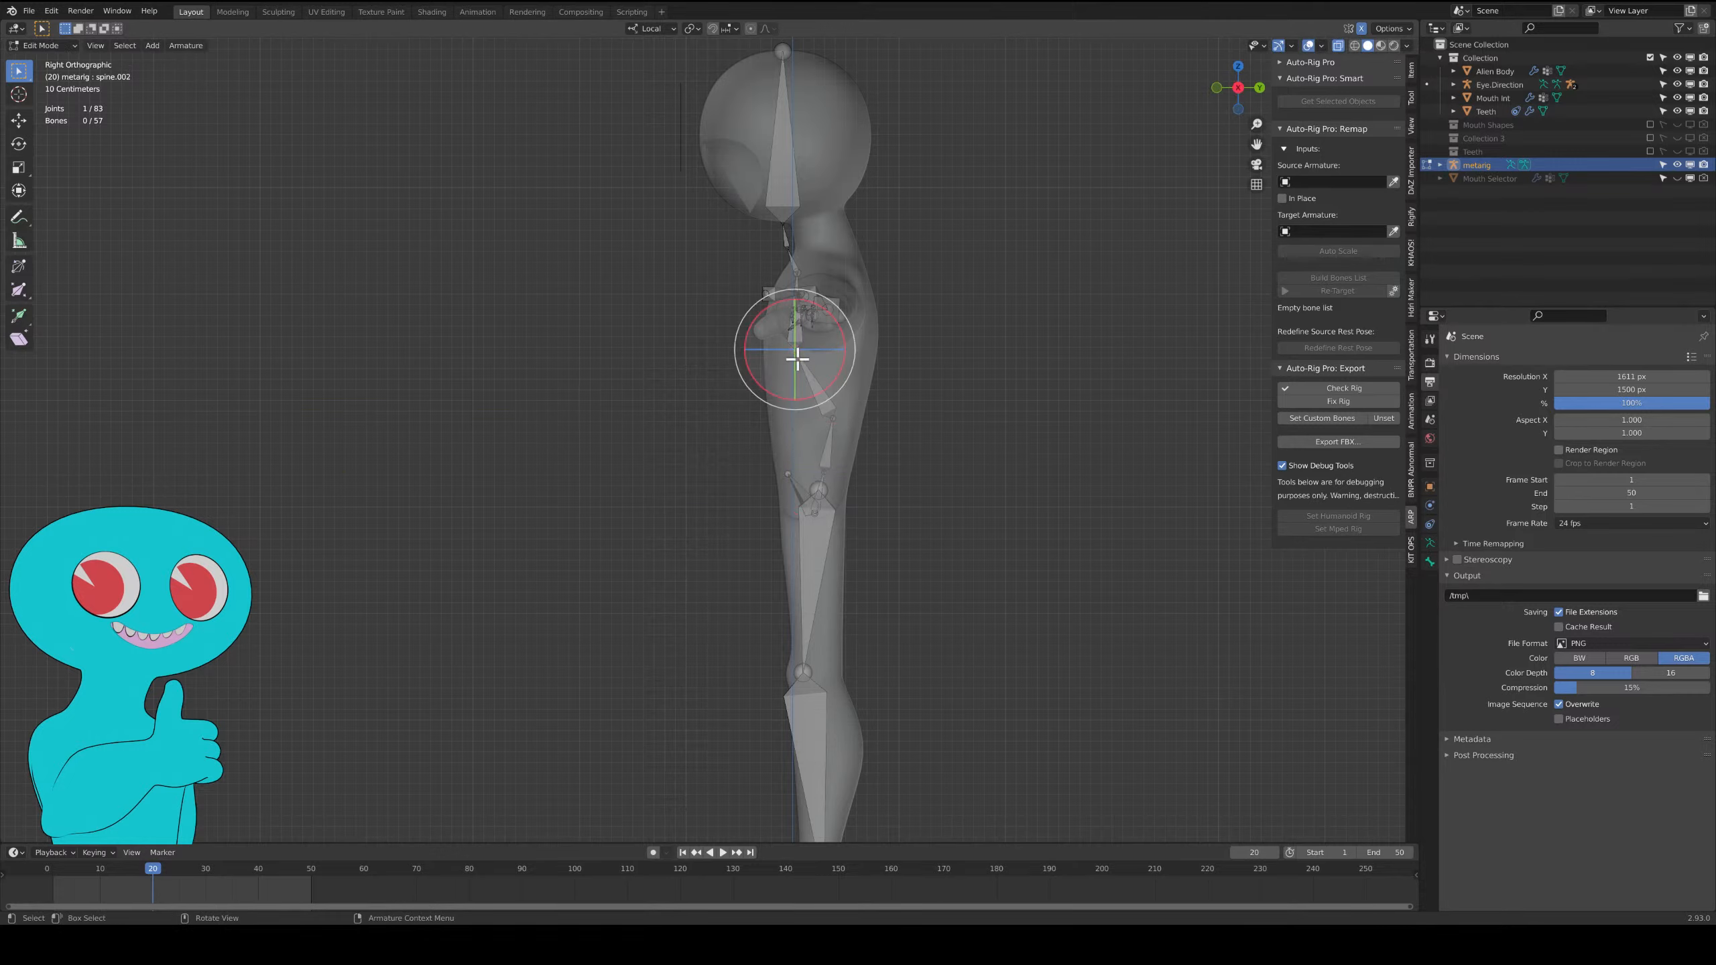
key(g)
key(y)
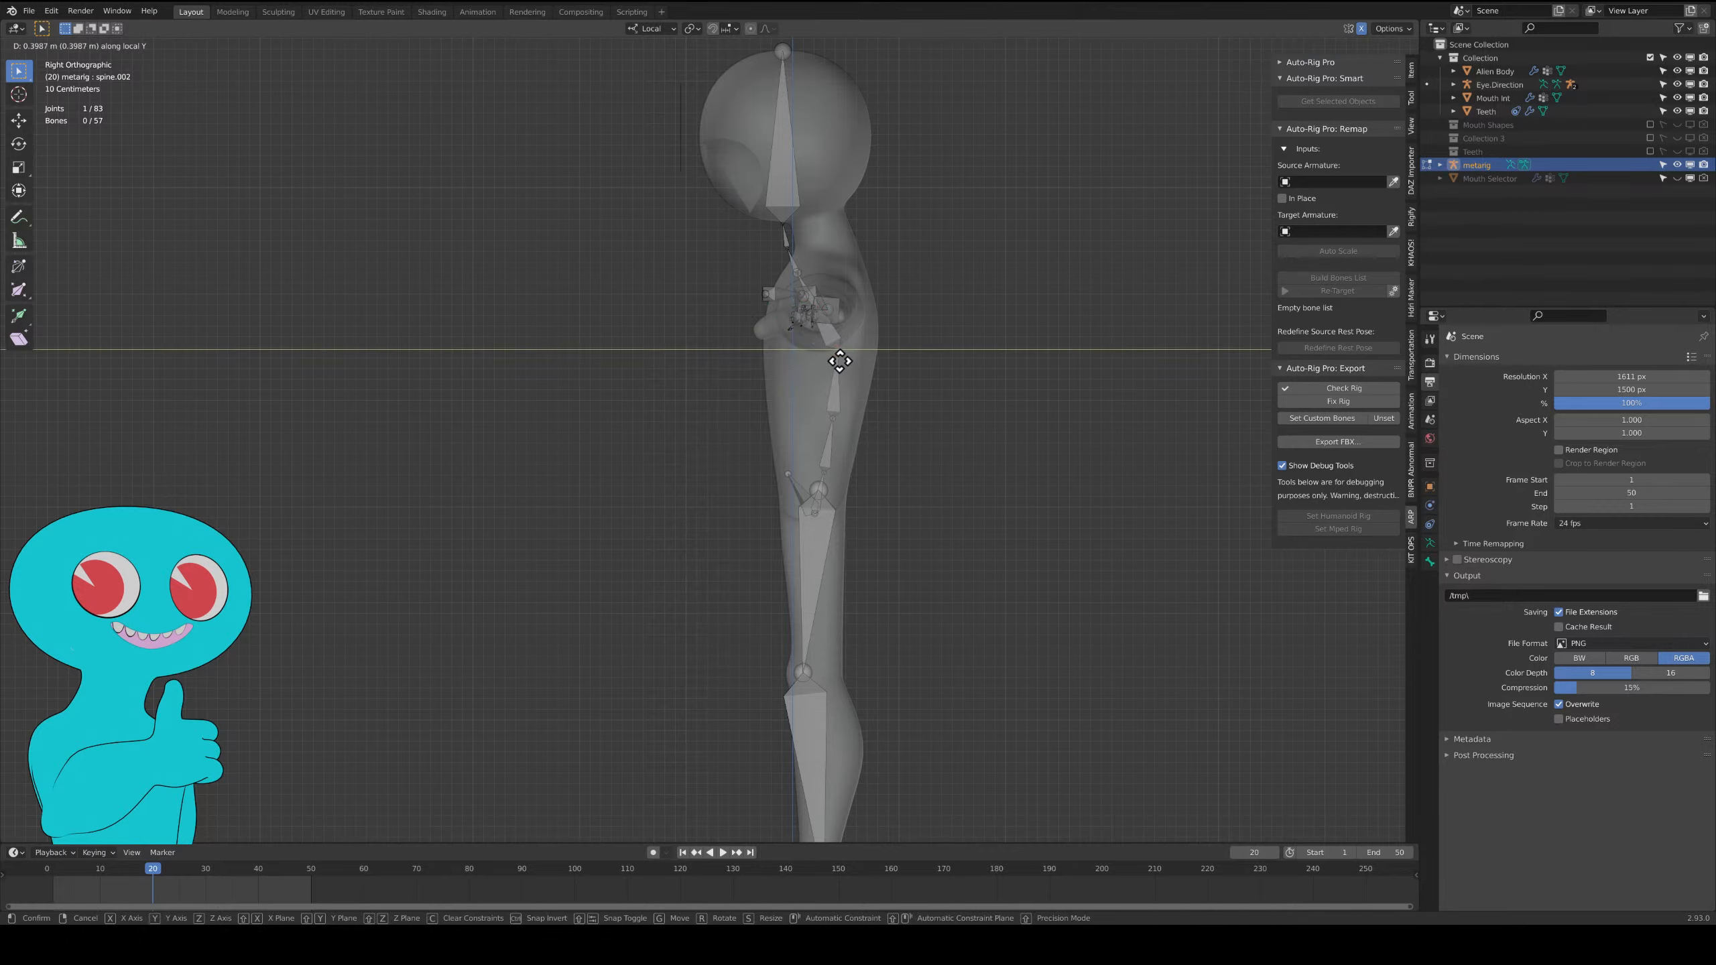
click(837, 357)
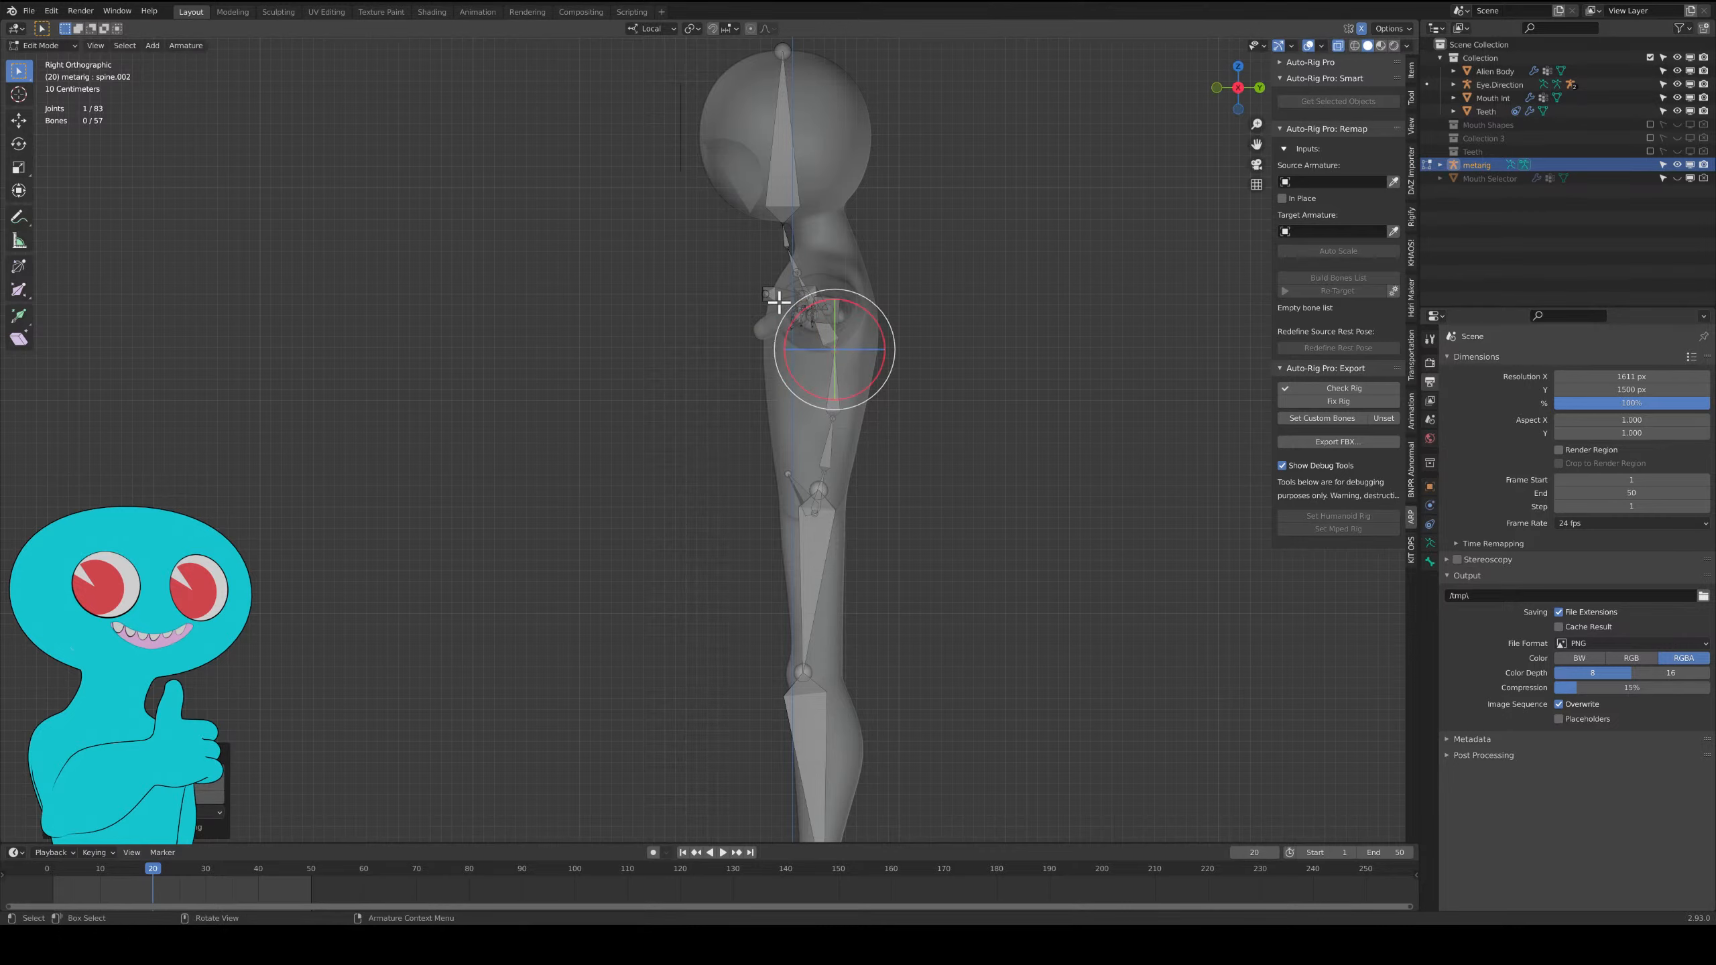
click(802, 271)
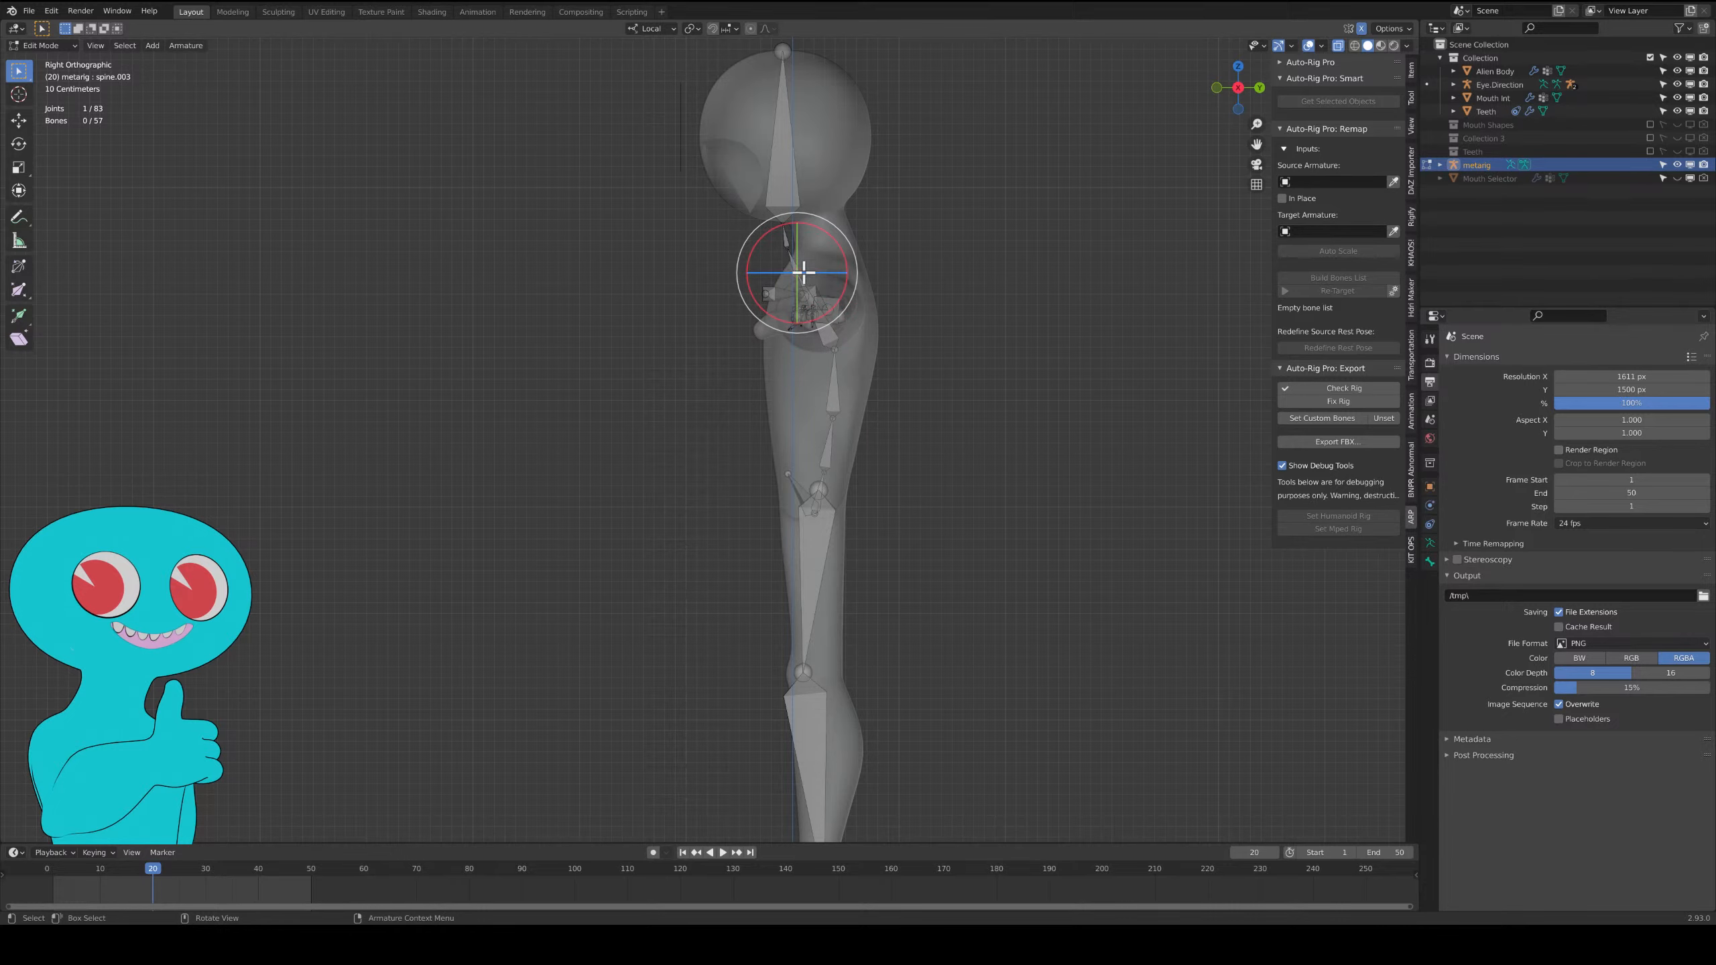
scroll(807, 292, up, 7)
shift+middle_drag(876, 319, 599, 793)
click(751, 346)
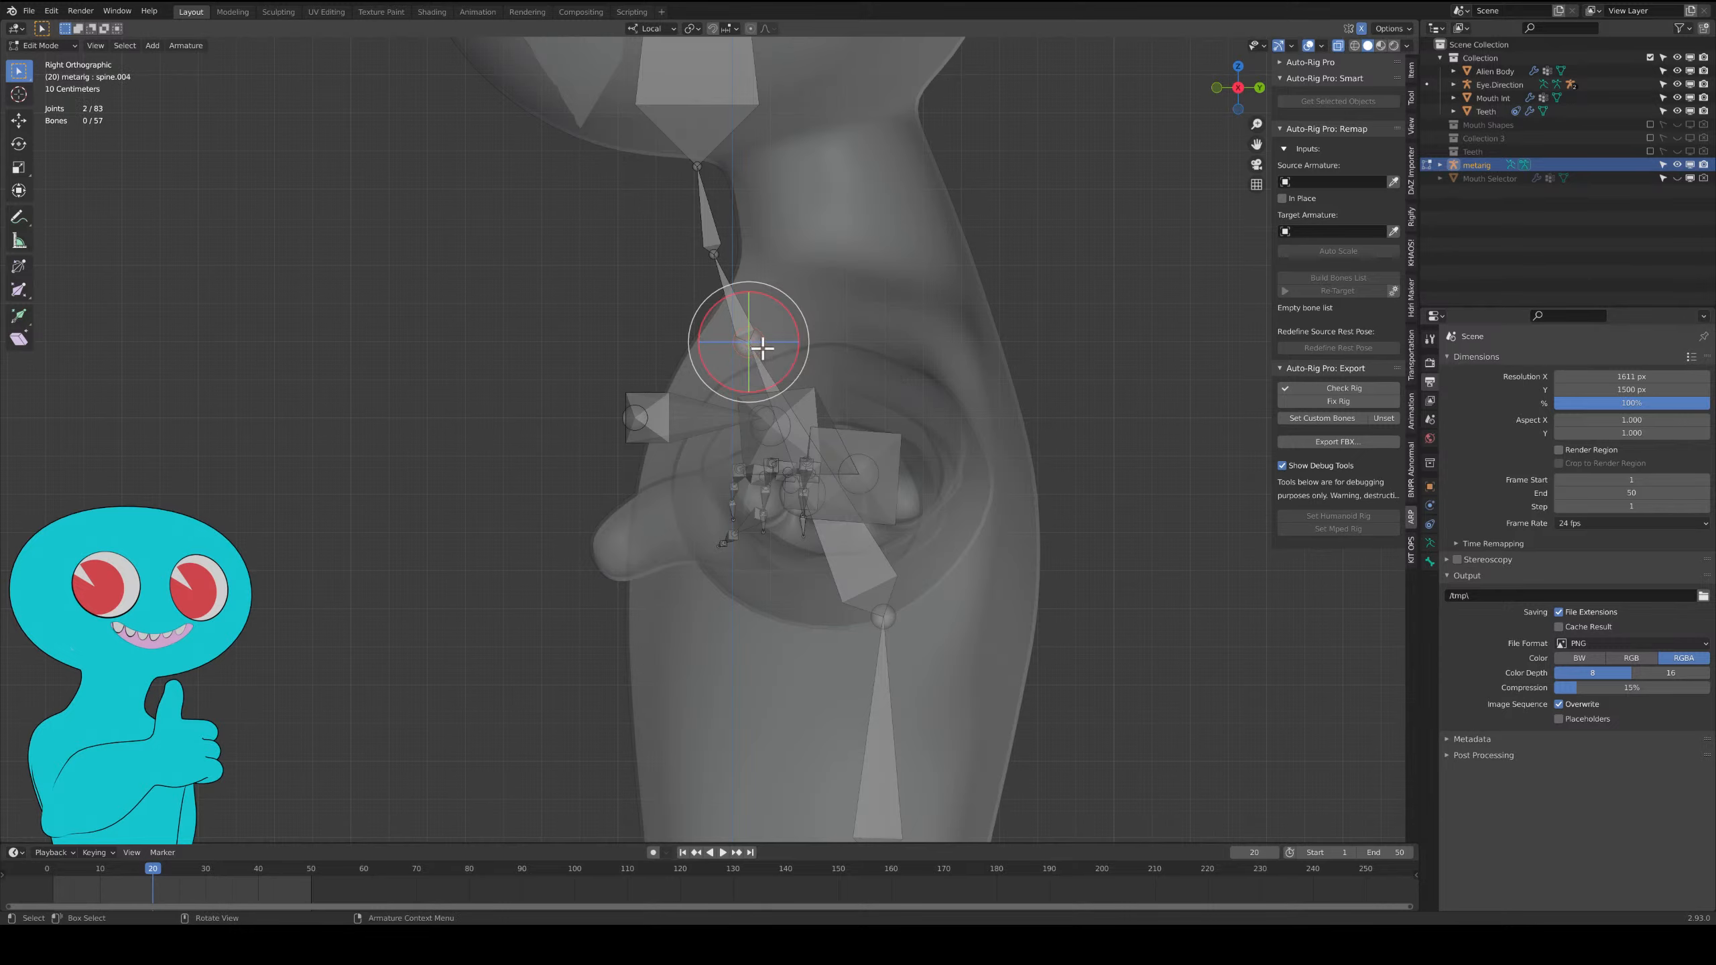
key(g)
right_click(843, 335)
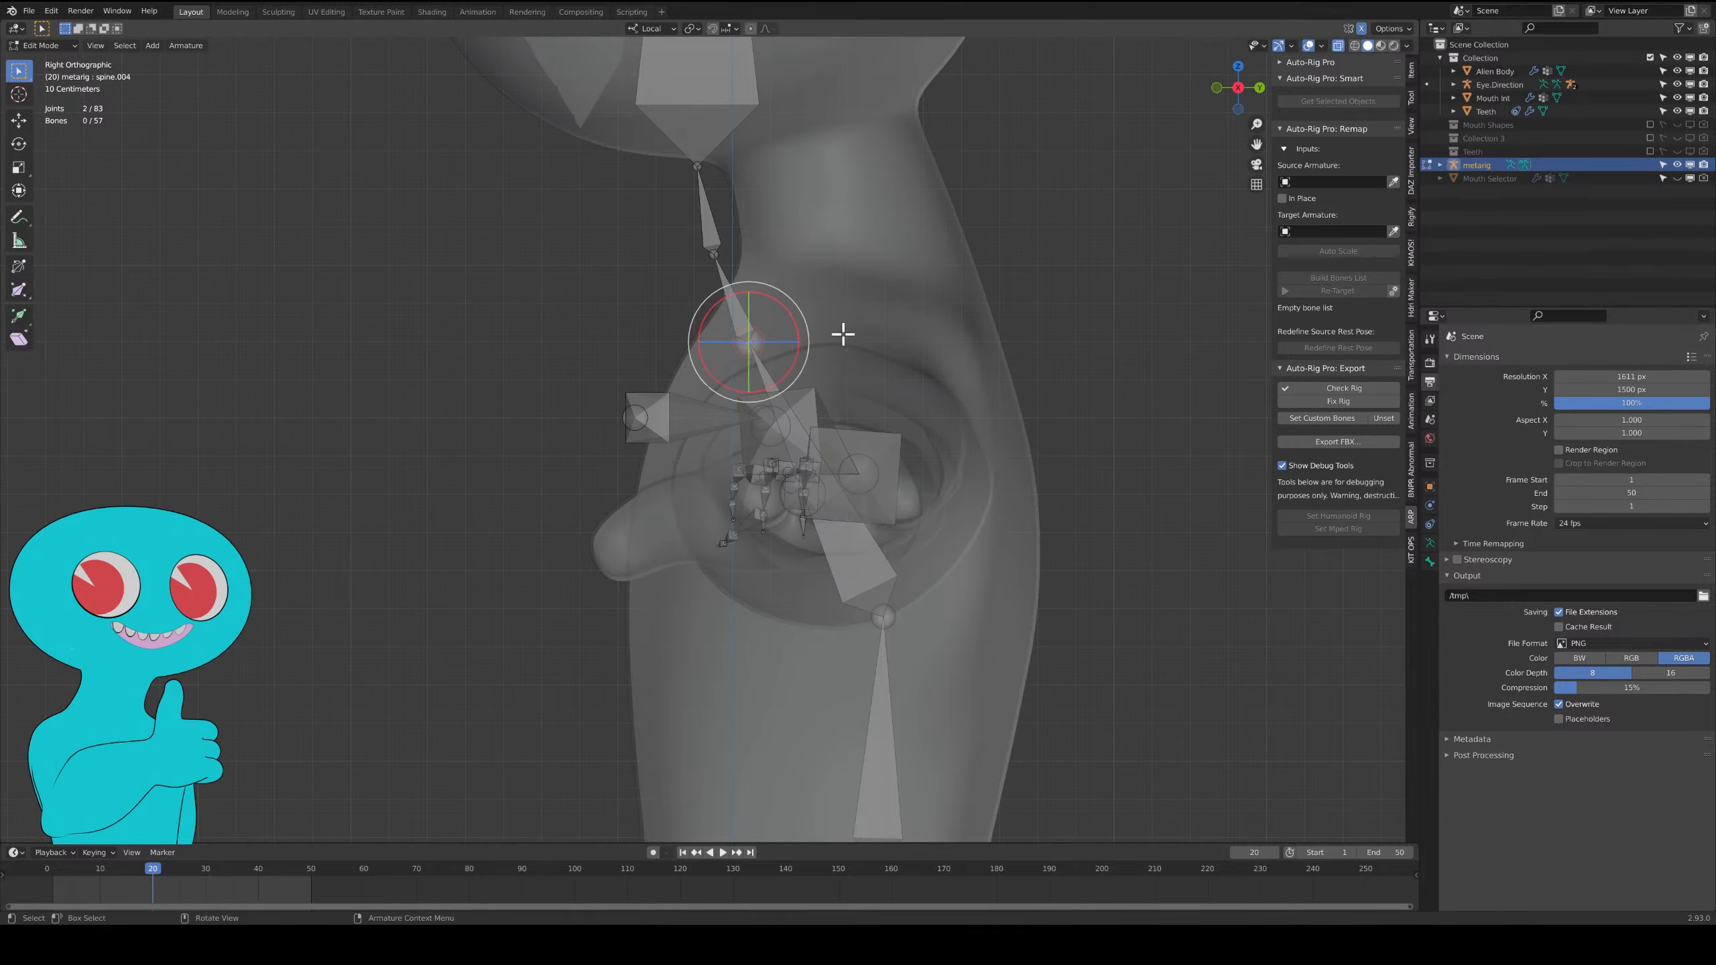
key(ctrl+z)
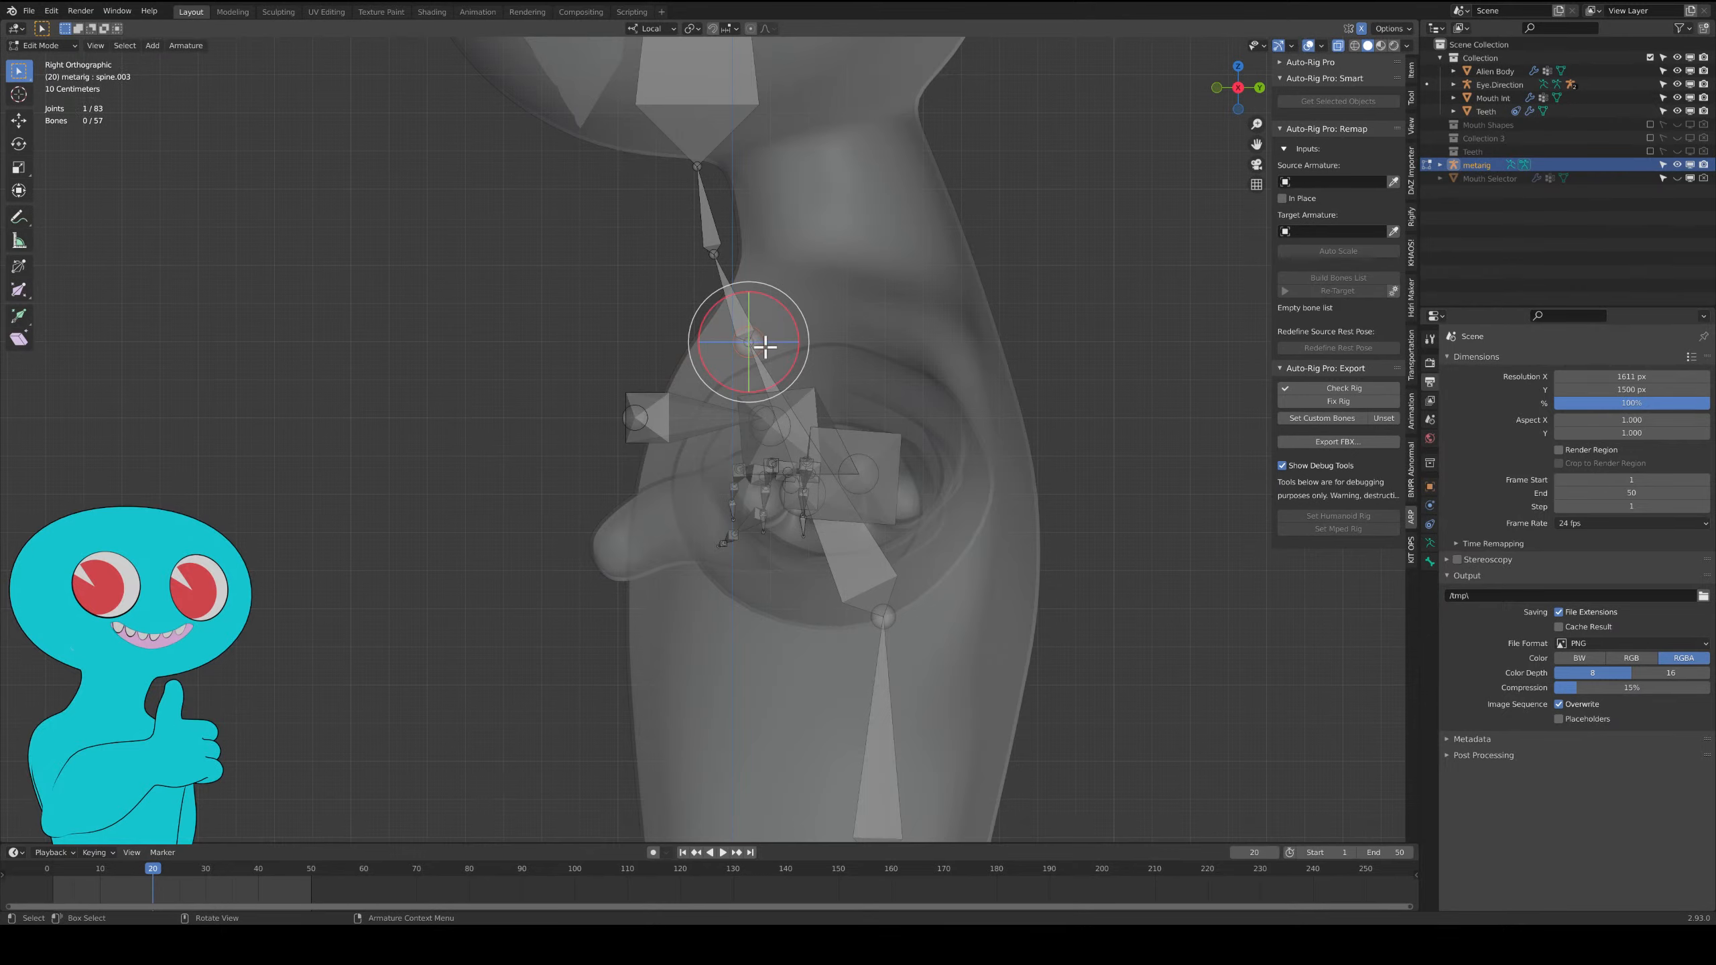
key(g)
right_click(750, 337)
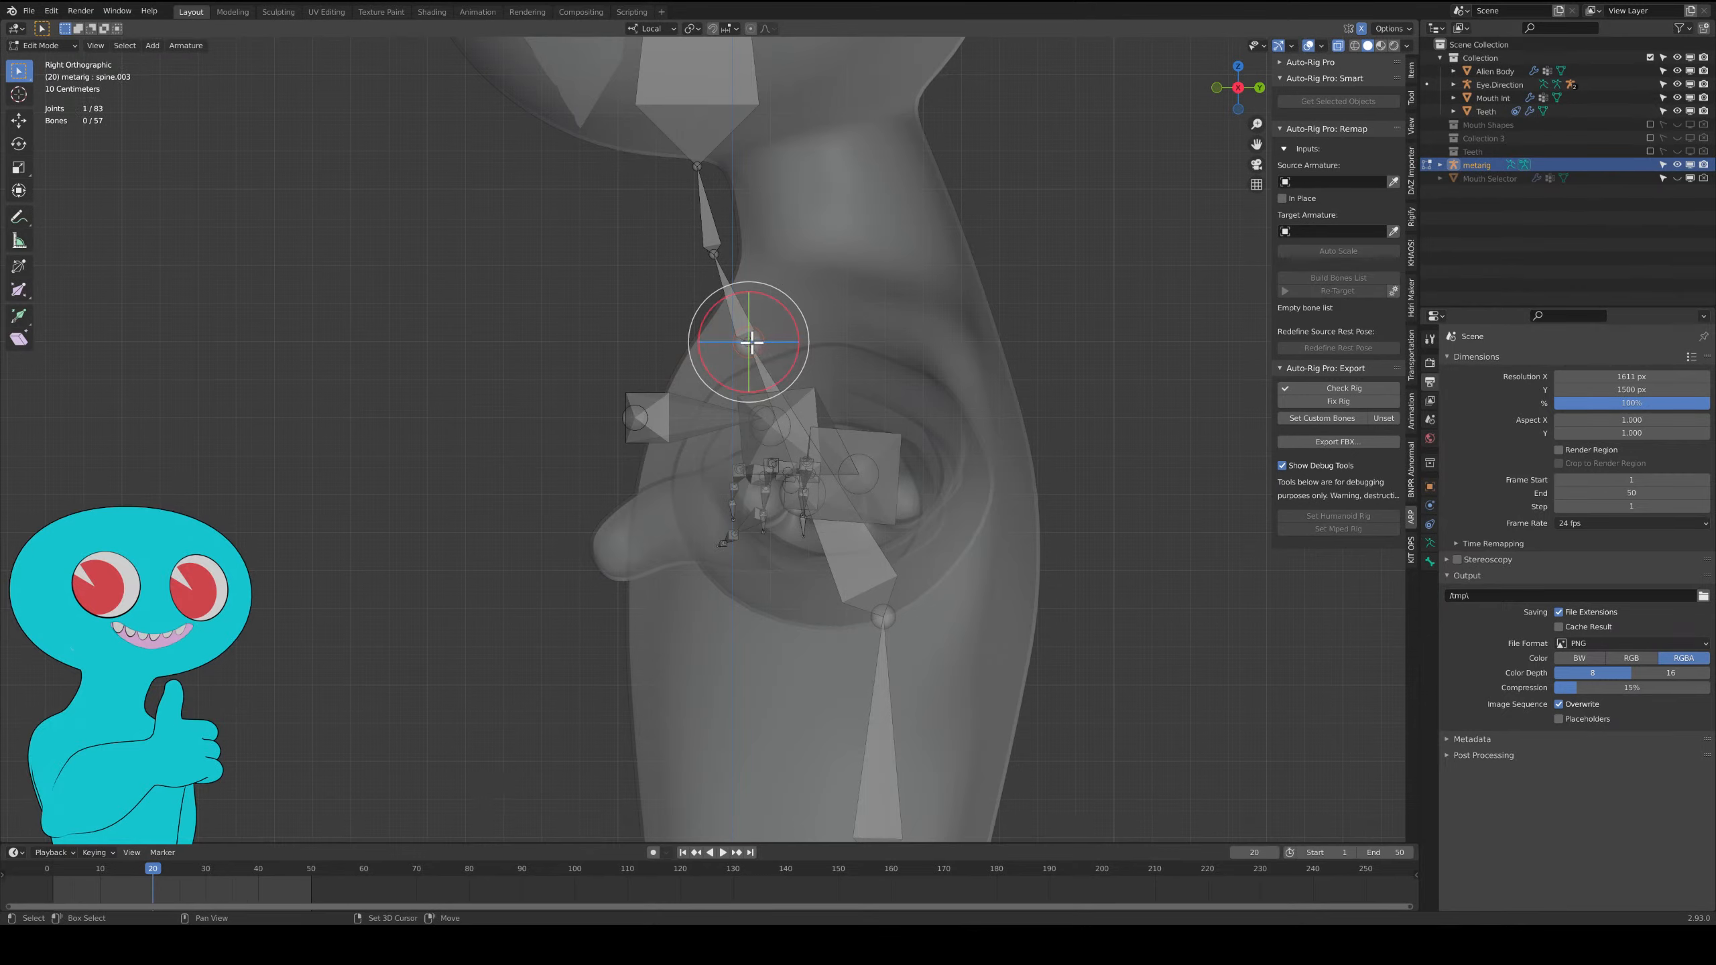
Move the spine.003–spine.004 joint backward into the upper back and the spine.004–spine.005 joint backward into the lower neck.
key(g)
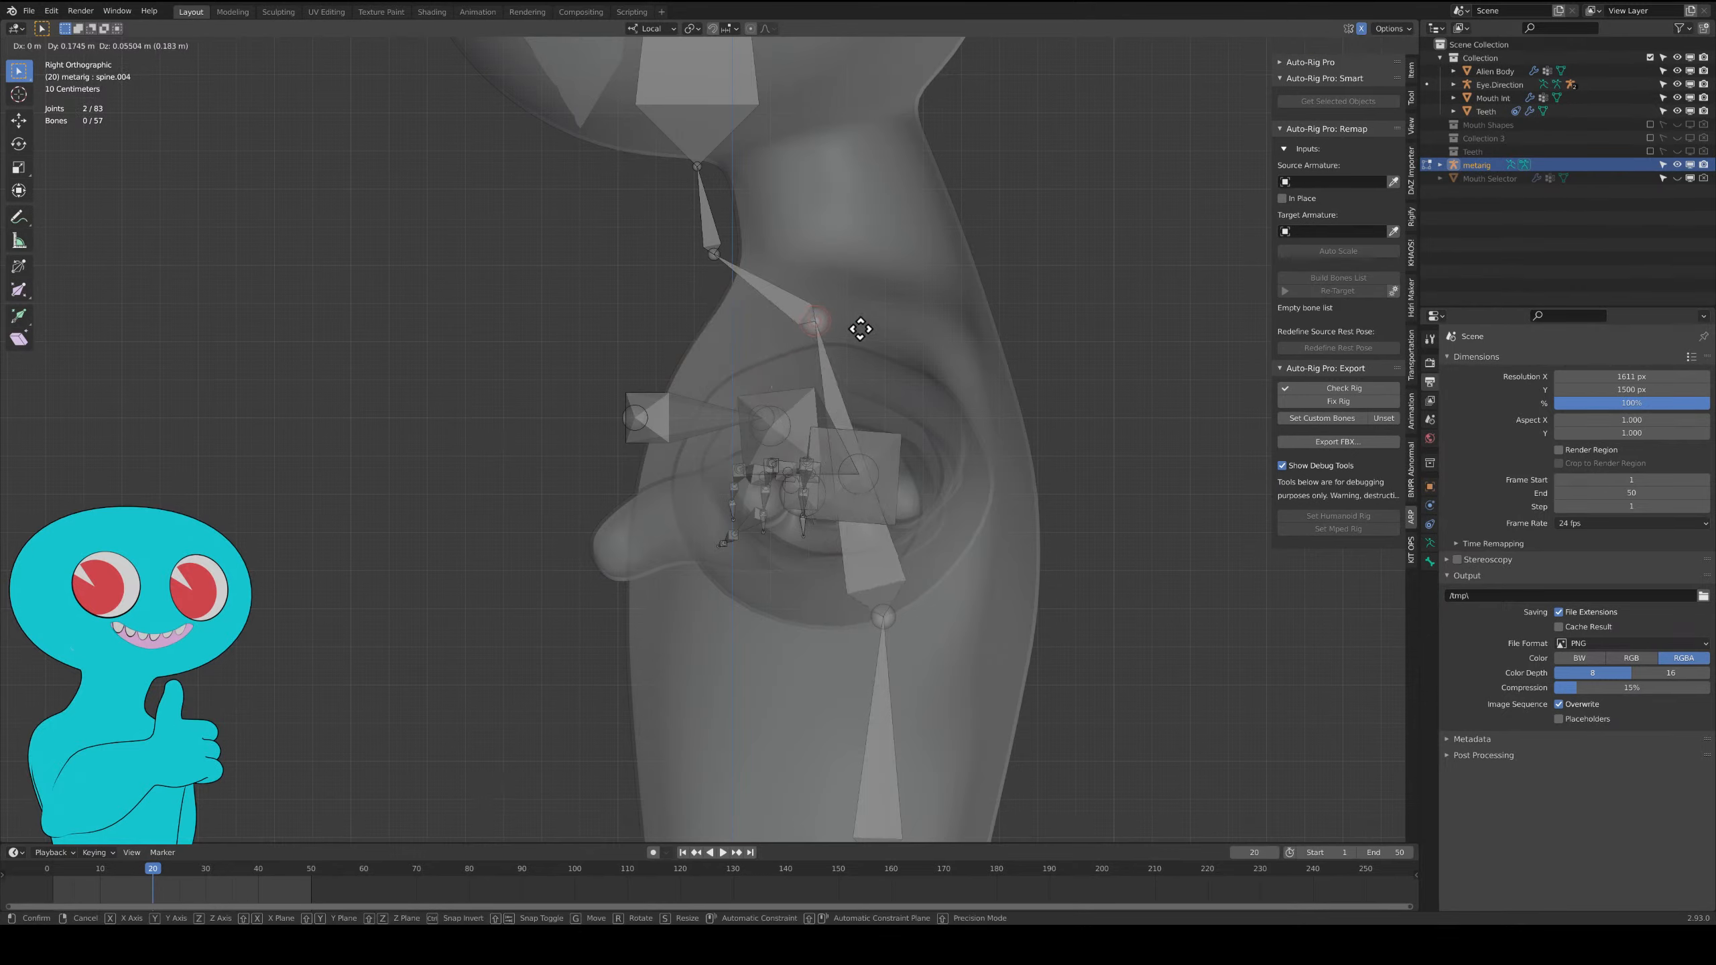
click(909, 324)
click(712, 259)
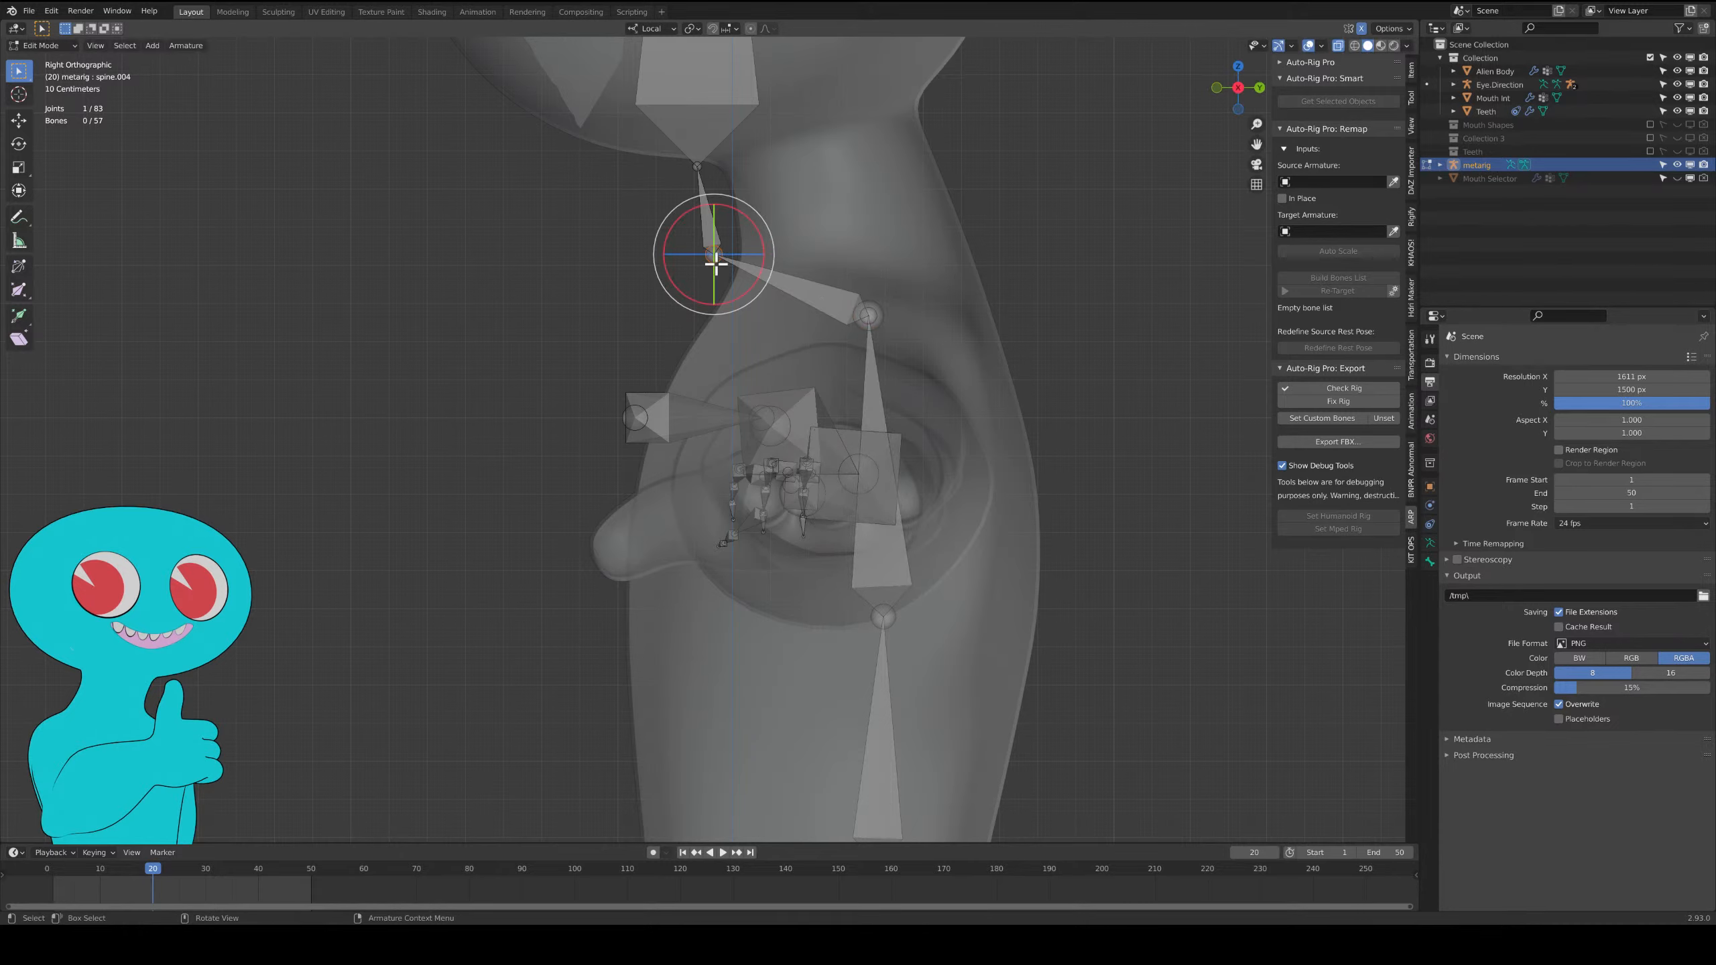
key(g)
click(853, 234)
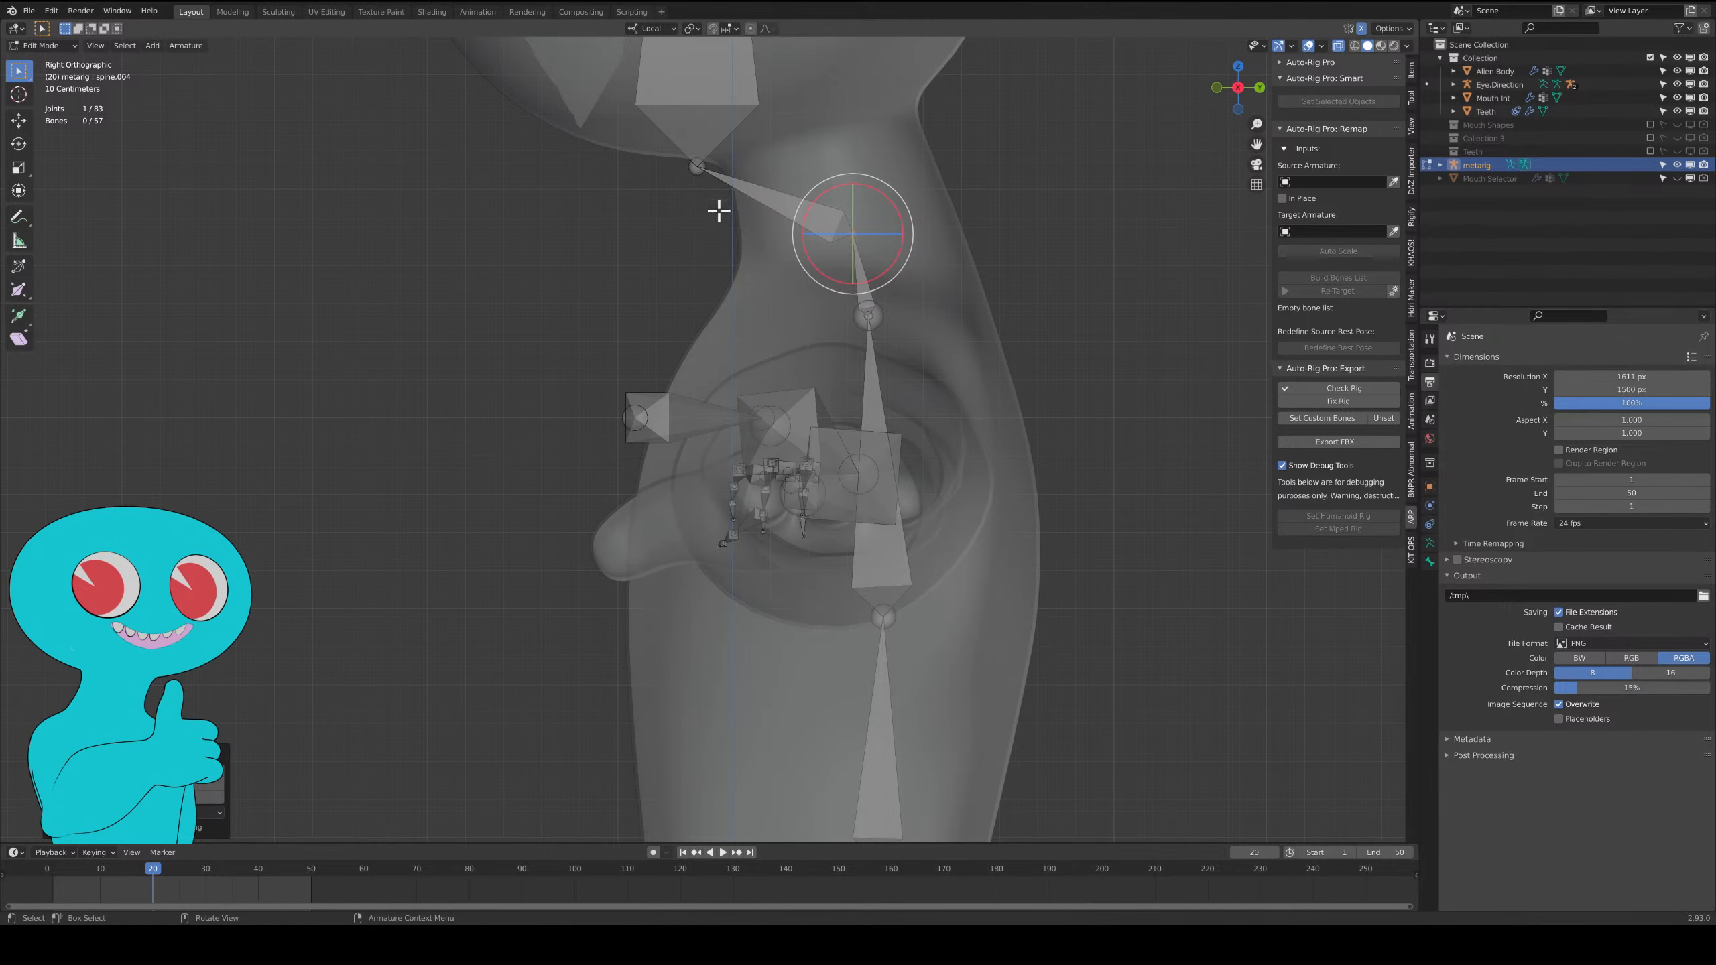
Move the spine.005–spine.006 joint backward to the top of the neck and nudge the tip of spine.006 slightly backward at the crown.
click(700, 177)
key(g)
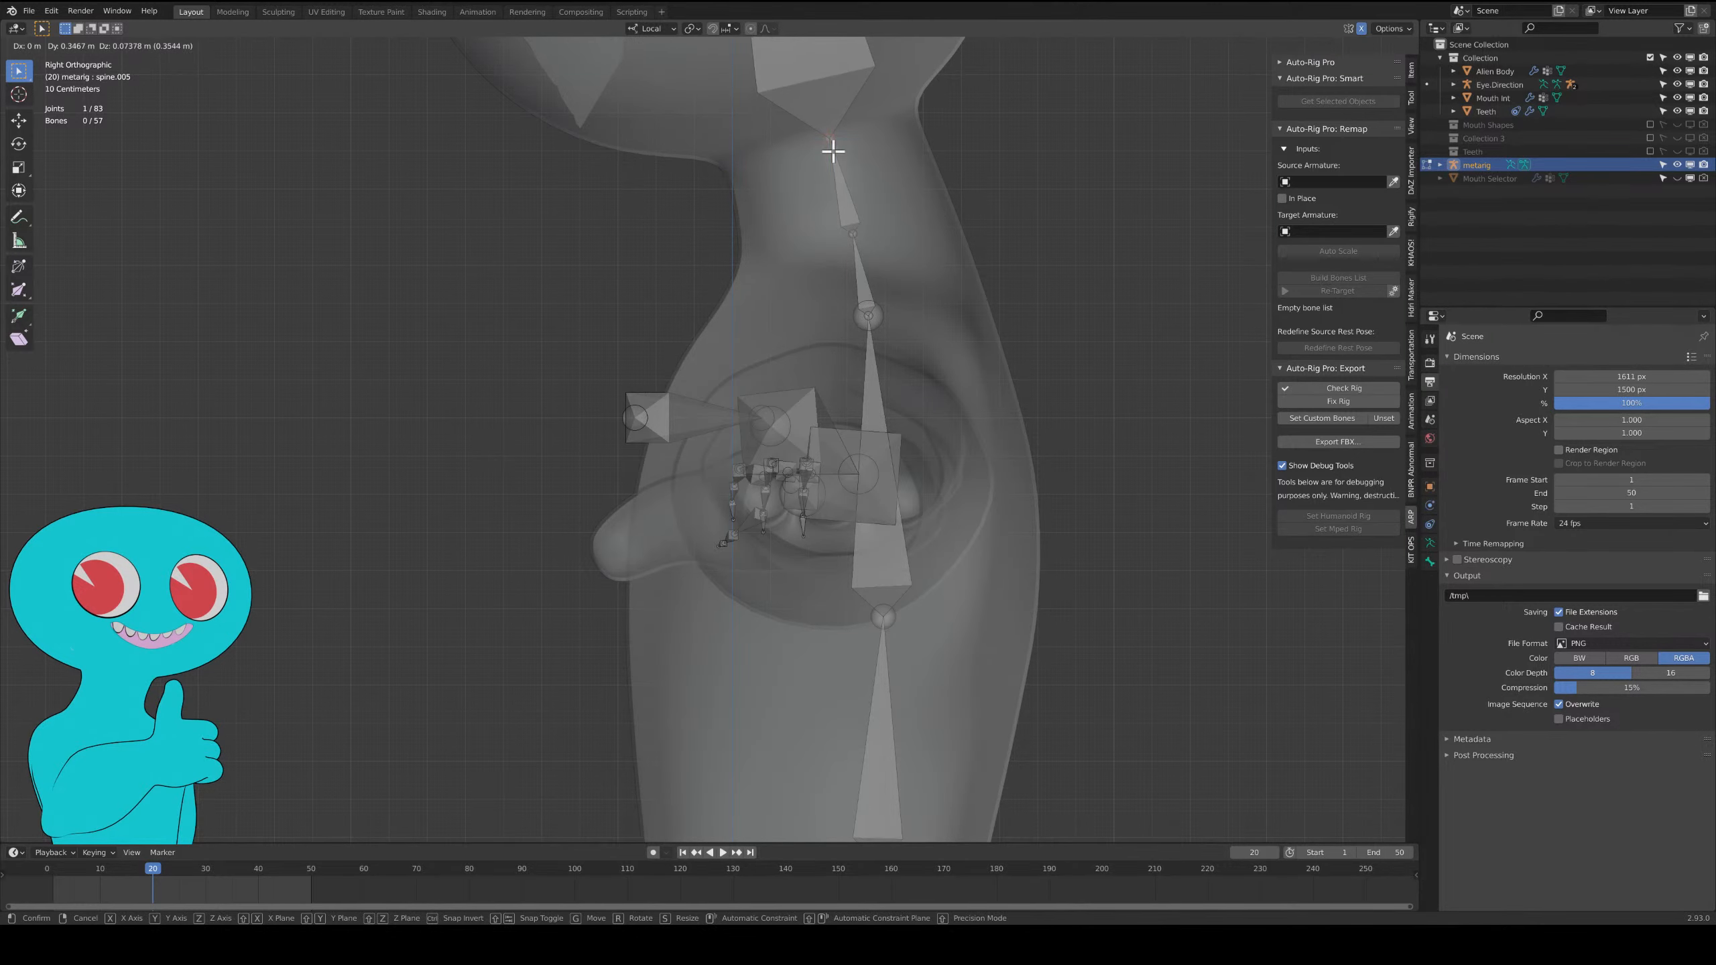
click(834, 143)
shift+middle_drag(834, 143, 869, 399)
scroll(849, 422, down, 4)
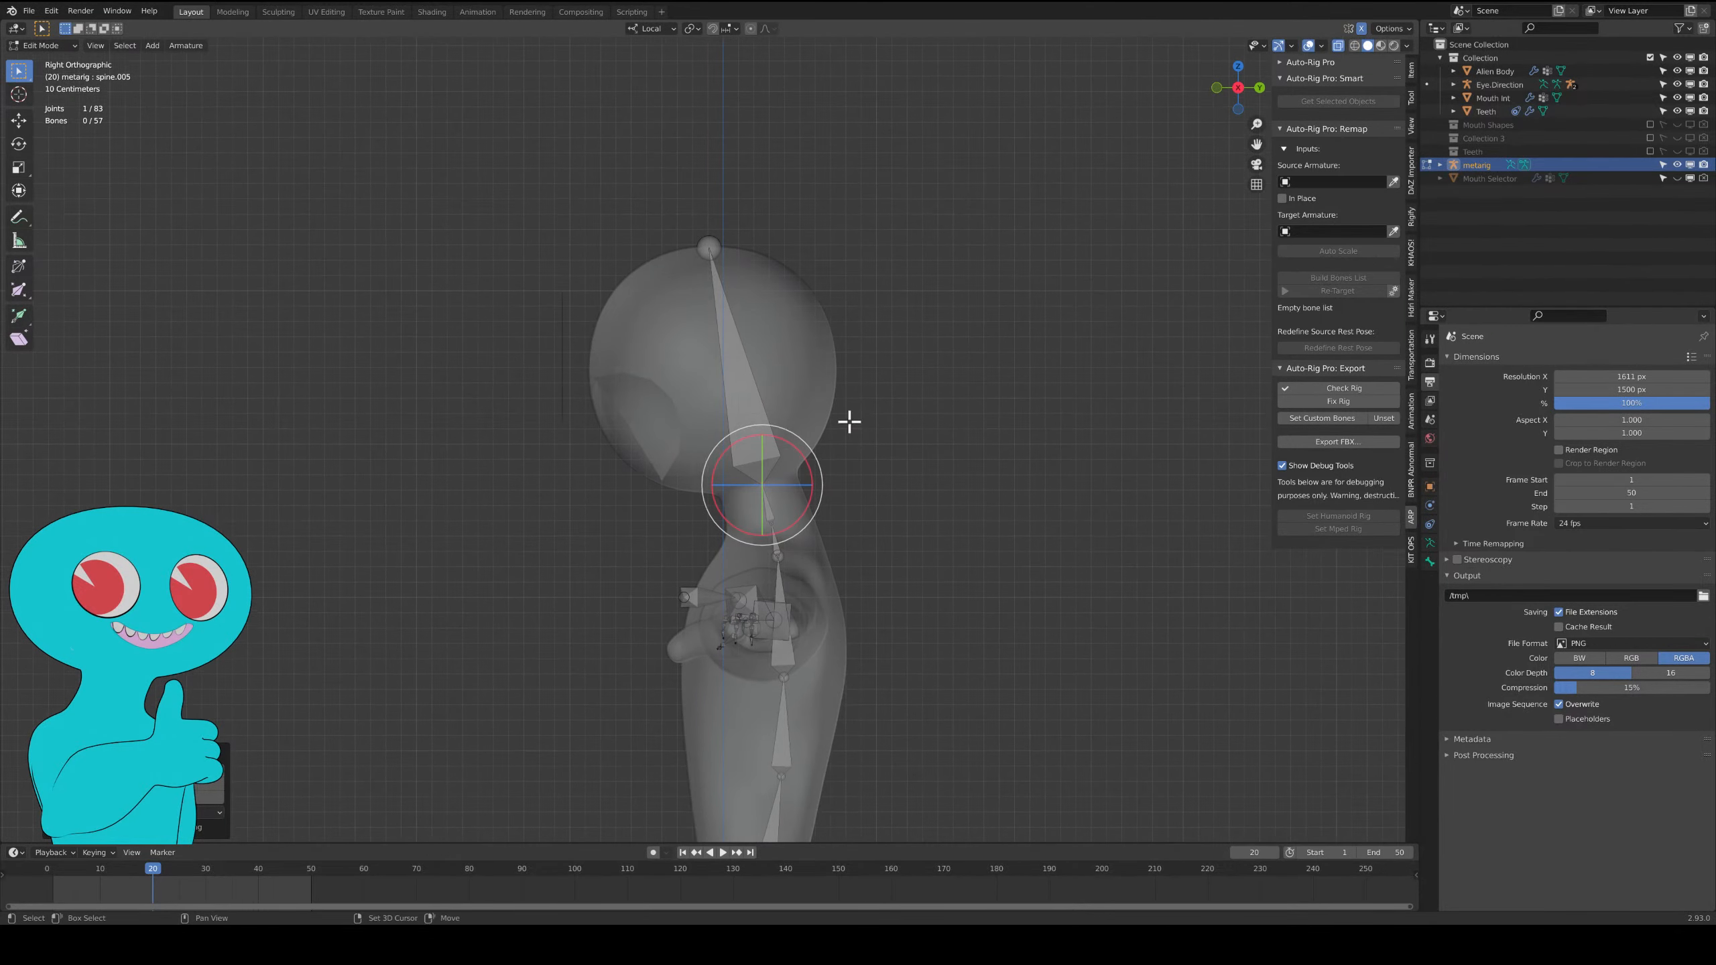
click(713, 243)
key(g)
click(716, 240)
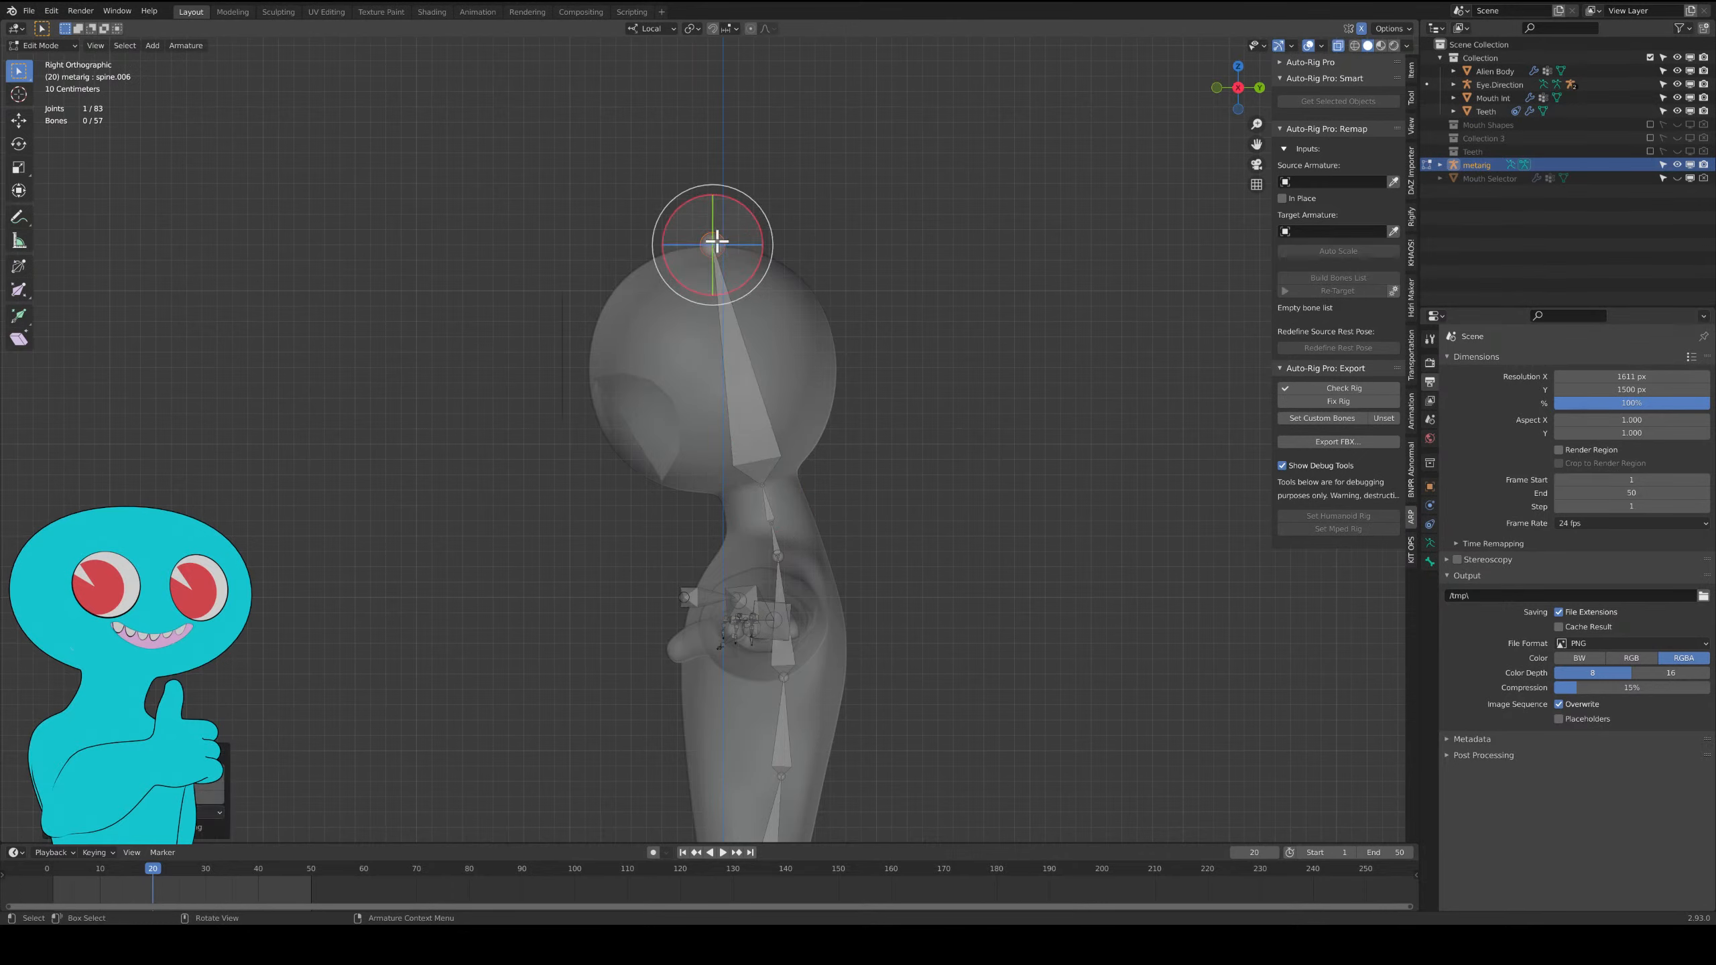
Move the joint between spine.005 and spine.006 up and slightly forward into the base of the head.
click(772, 507)
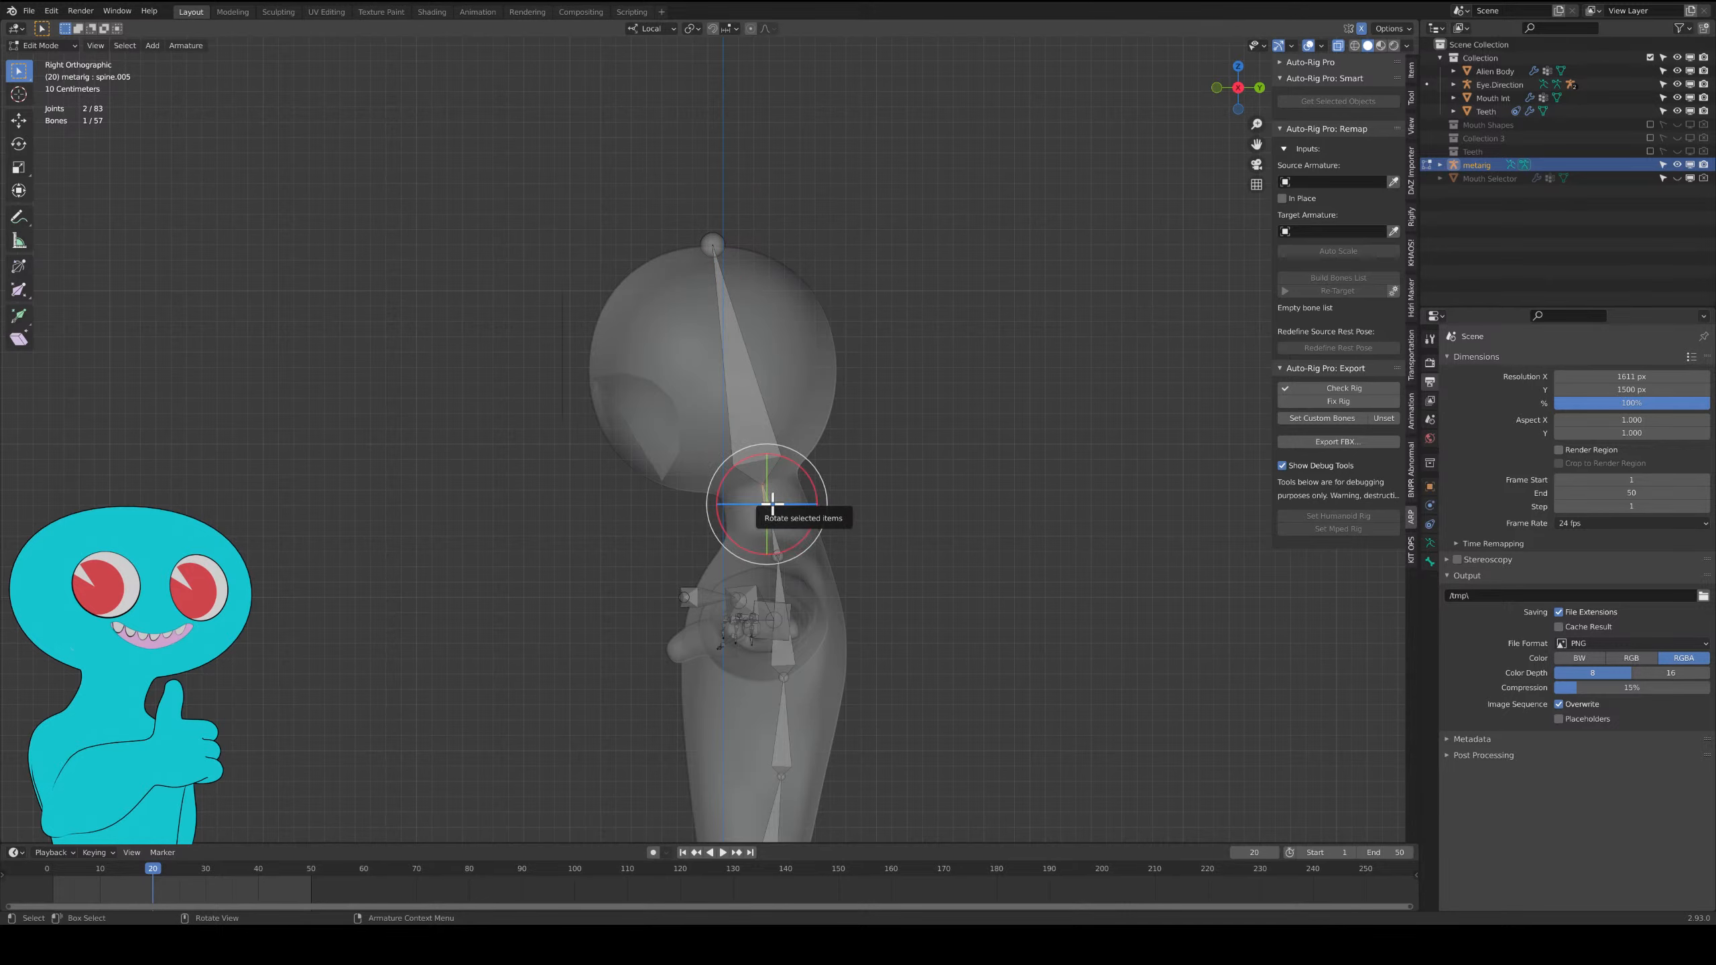
click(773, 549)
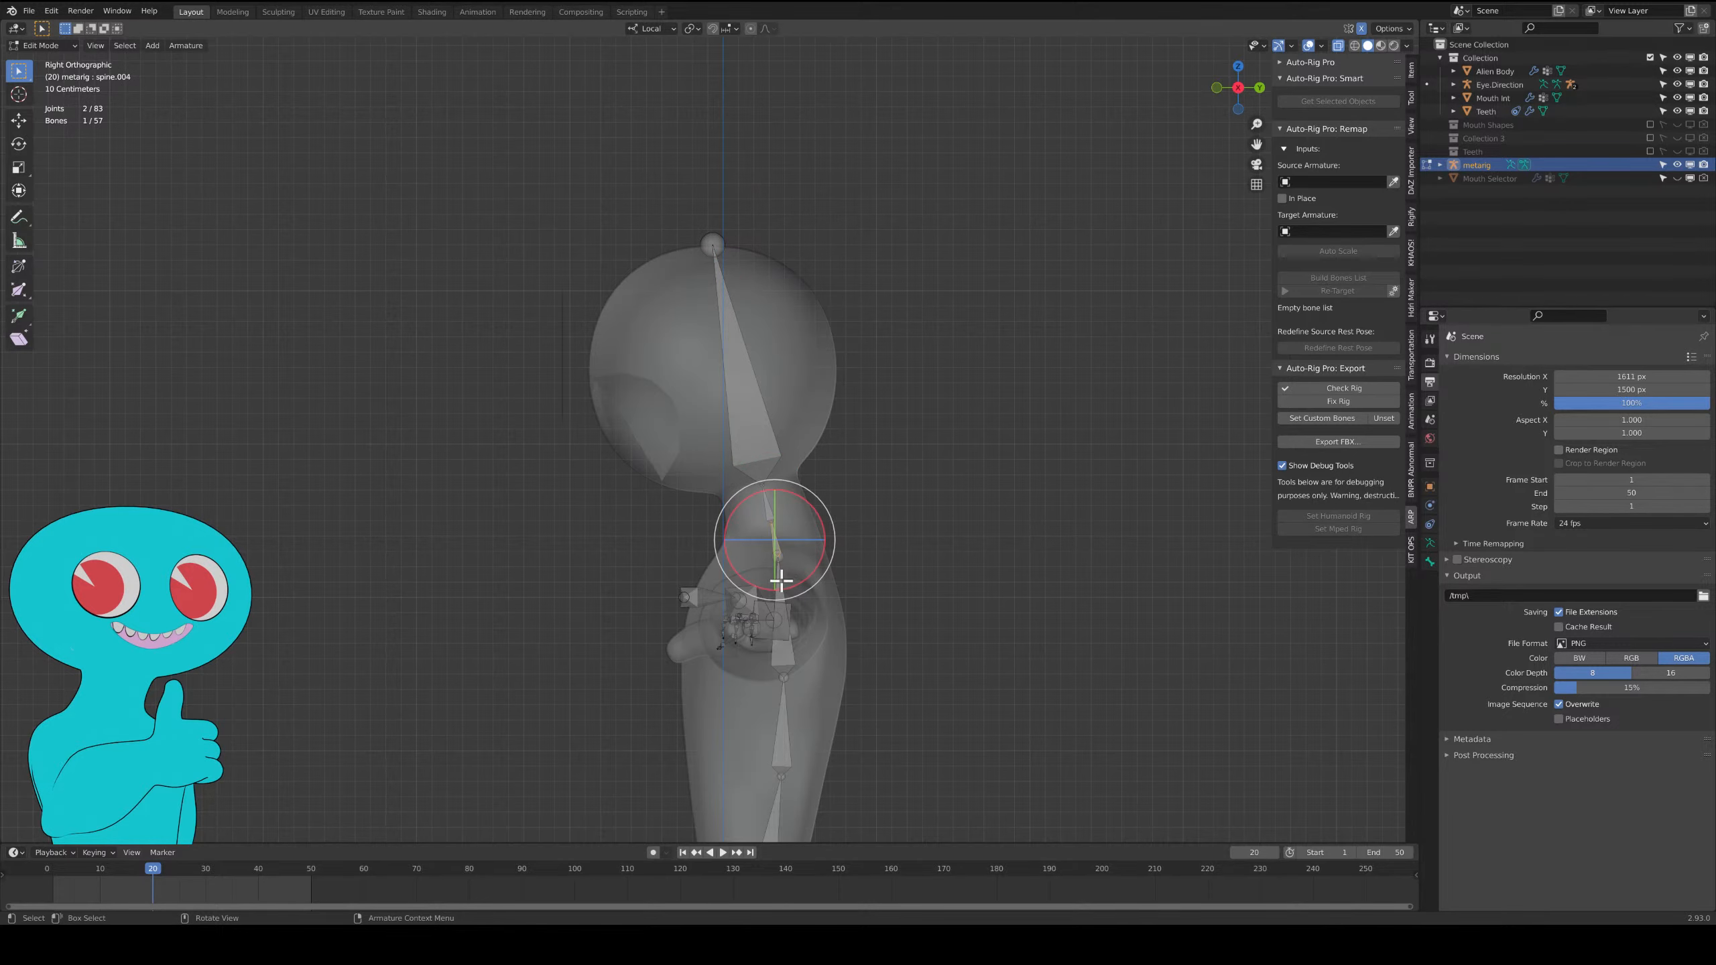
click(784, 557)
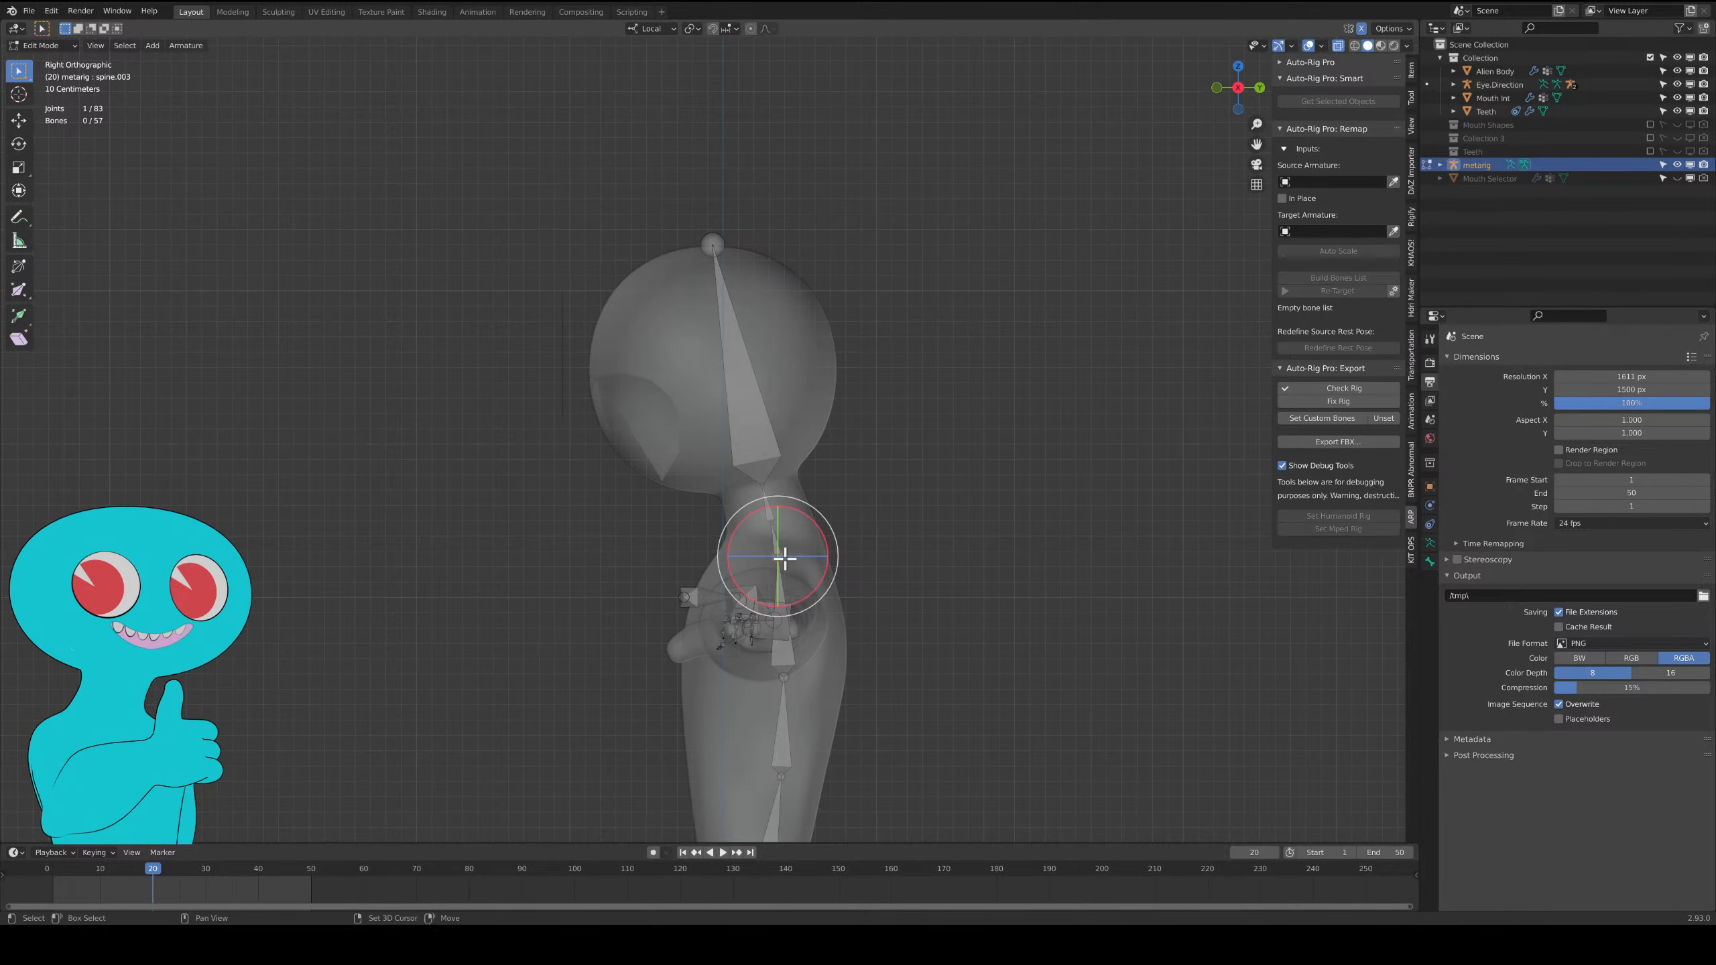
shift+middle_drag(784, 558, 797, 436)
scroll(799, 438, up, 4)
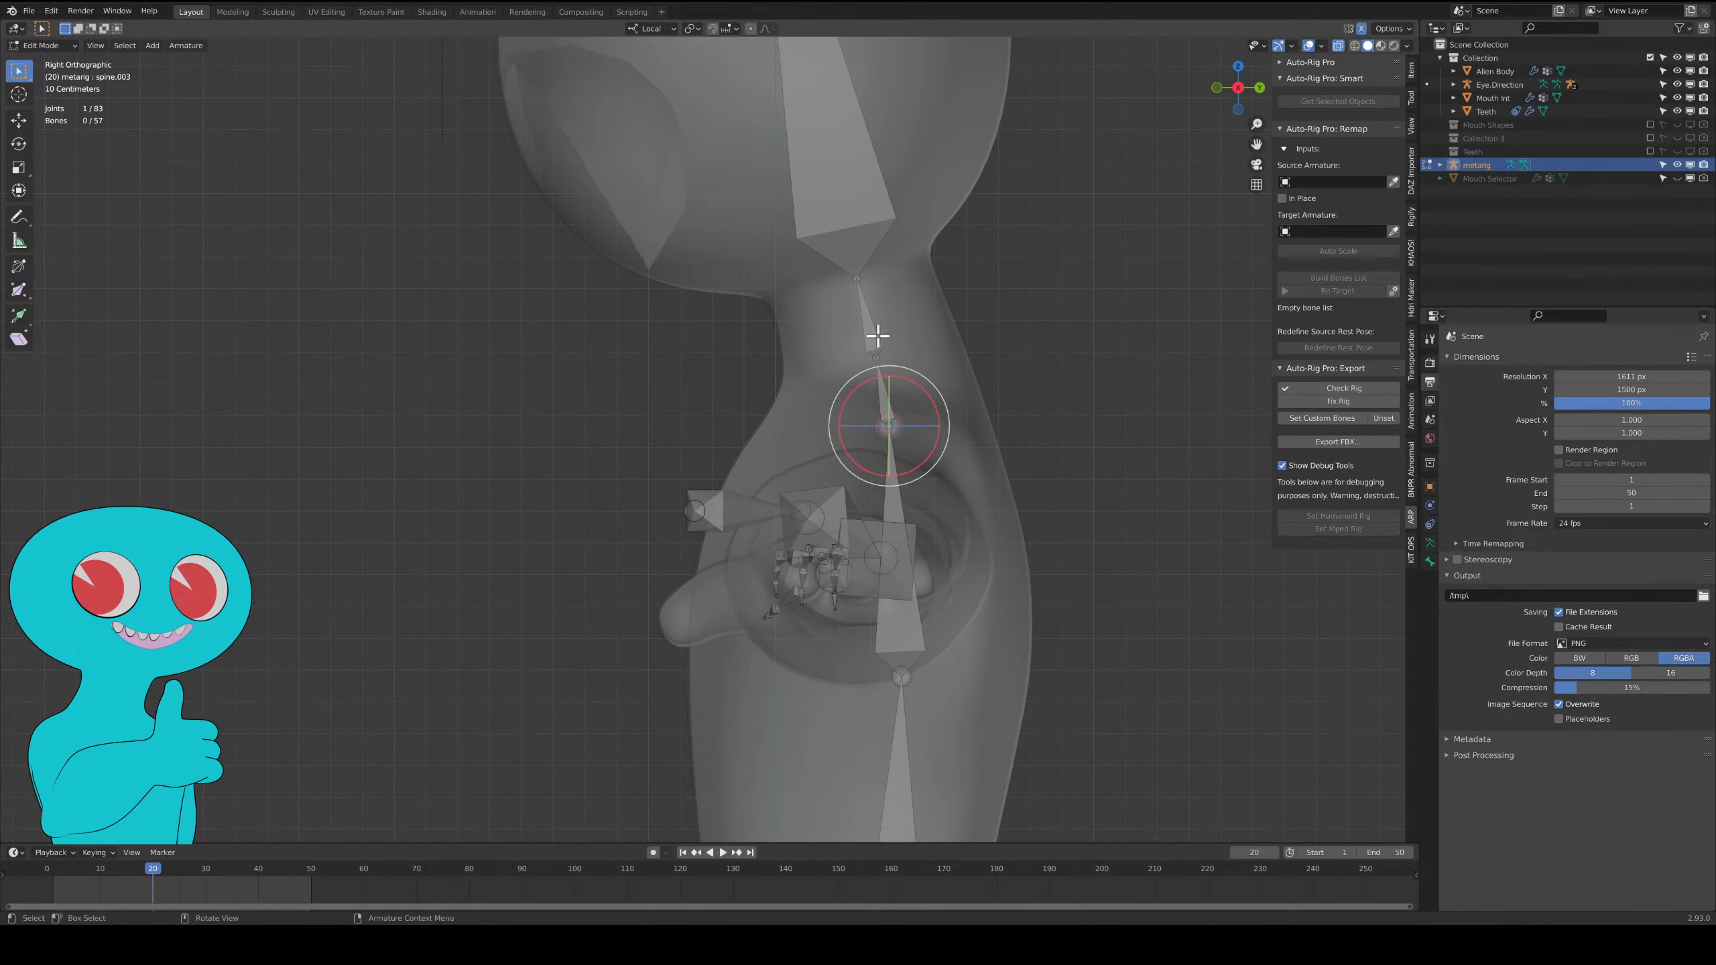
click(858, 278)
shift+middle_drag(857, 278, 920, 409)
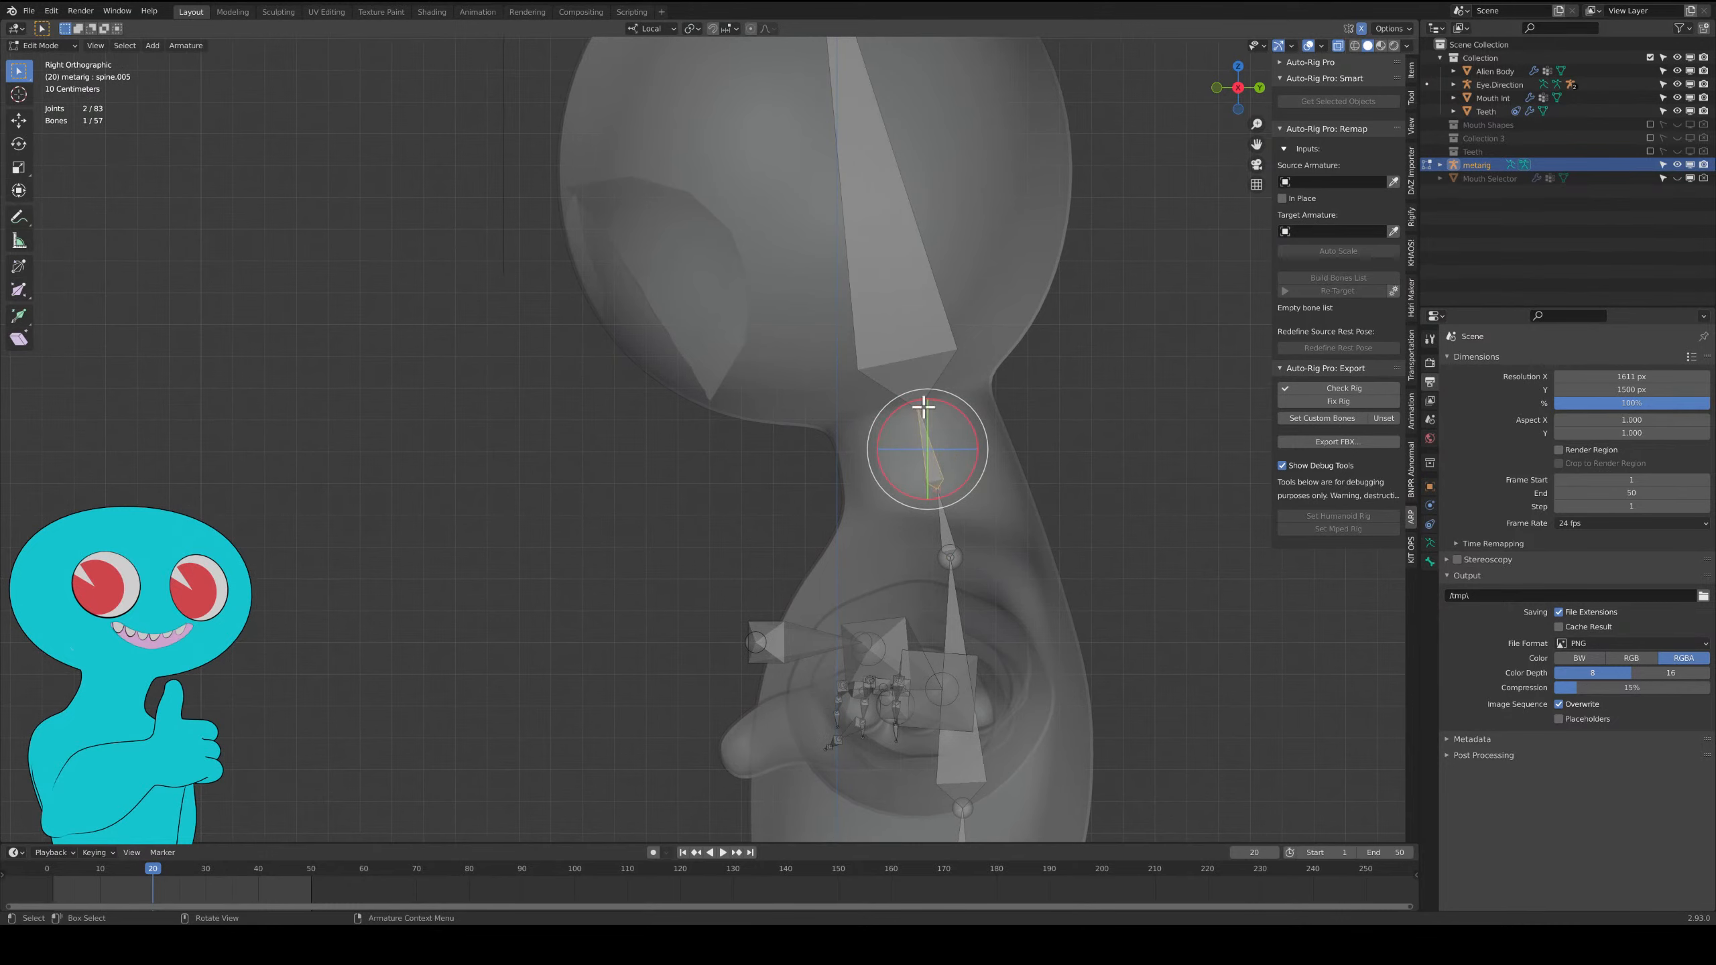
key(g)
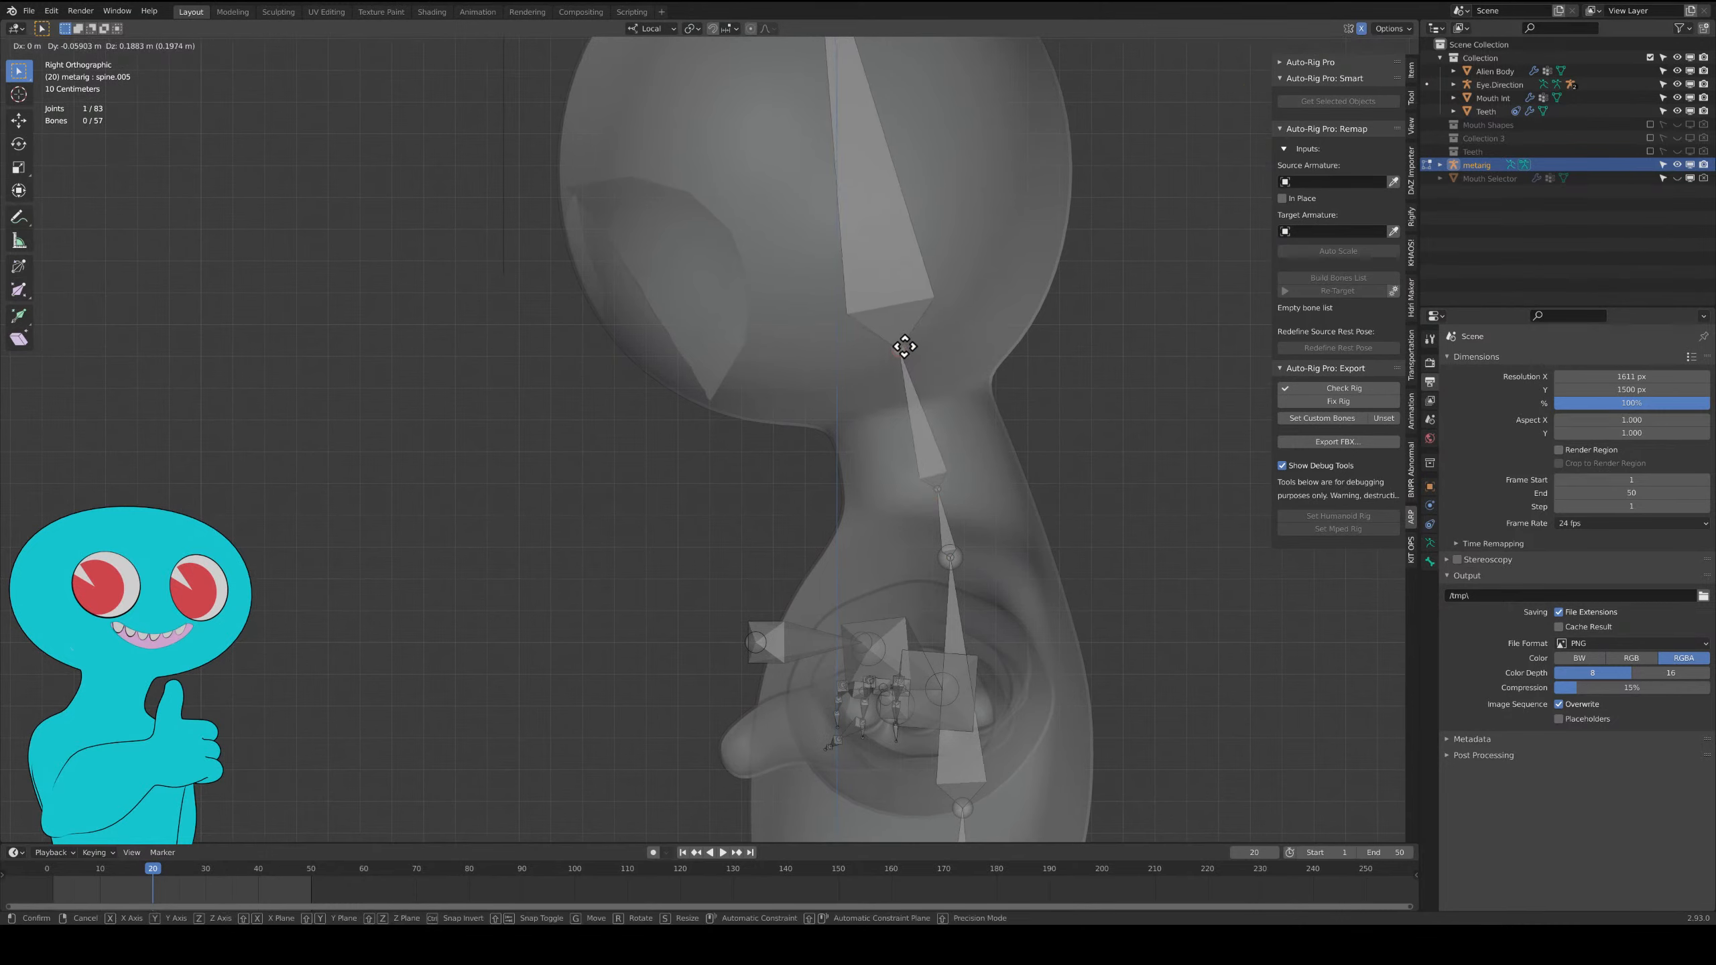
click(905, 351)
Raise the spine.004–spine.005 joint to the upper neck and the spine.003–spine.004 joint to the base of the neck, both slightly forward.
click(943, 487)
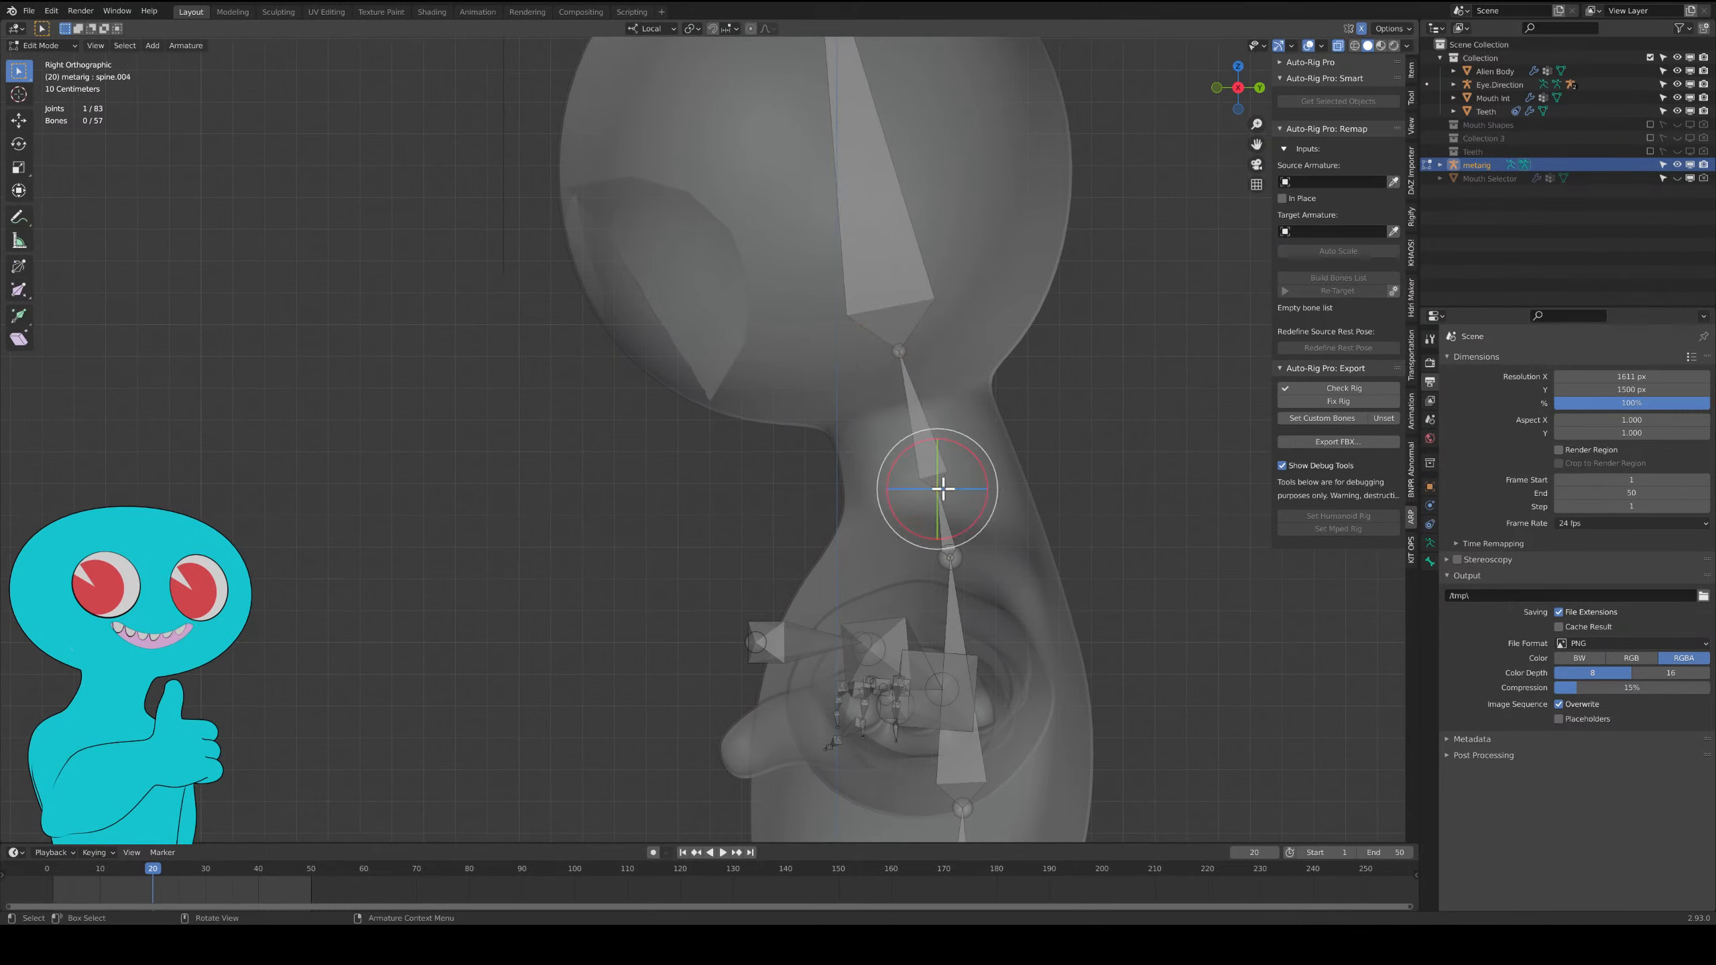
key(g)
click(920, 425)
click(953, 555)
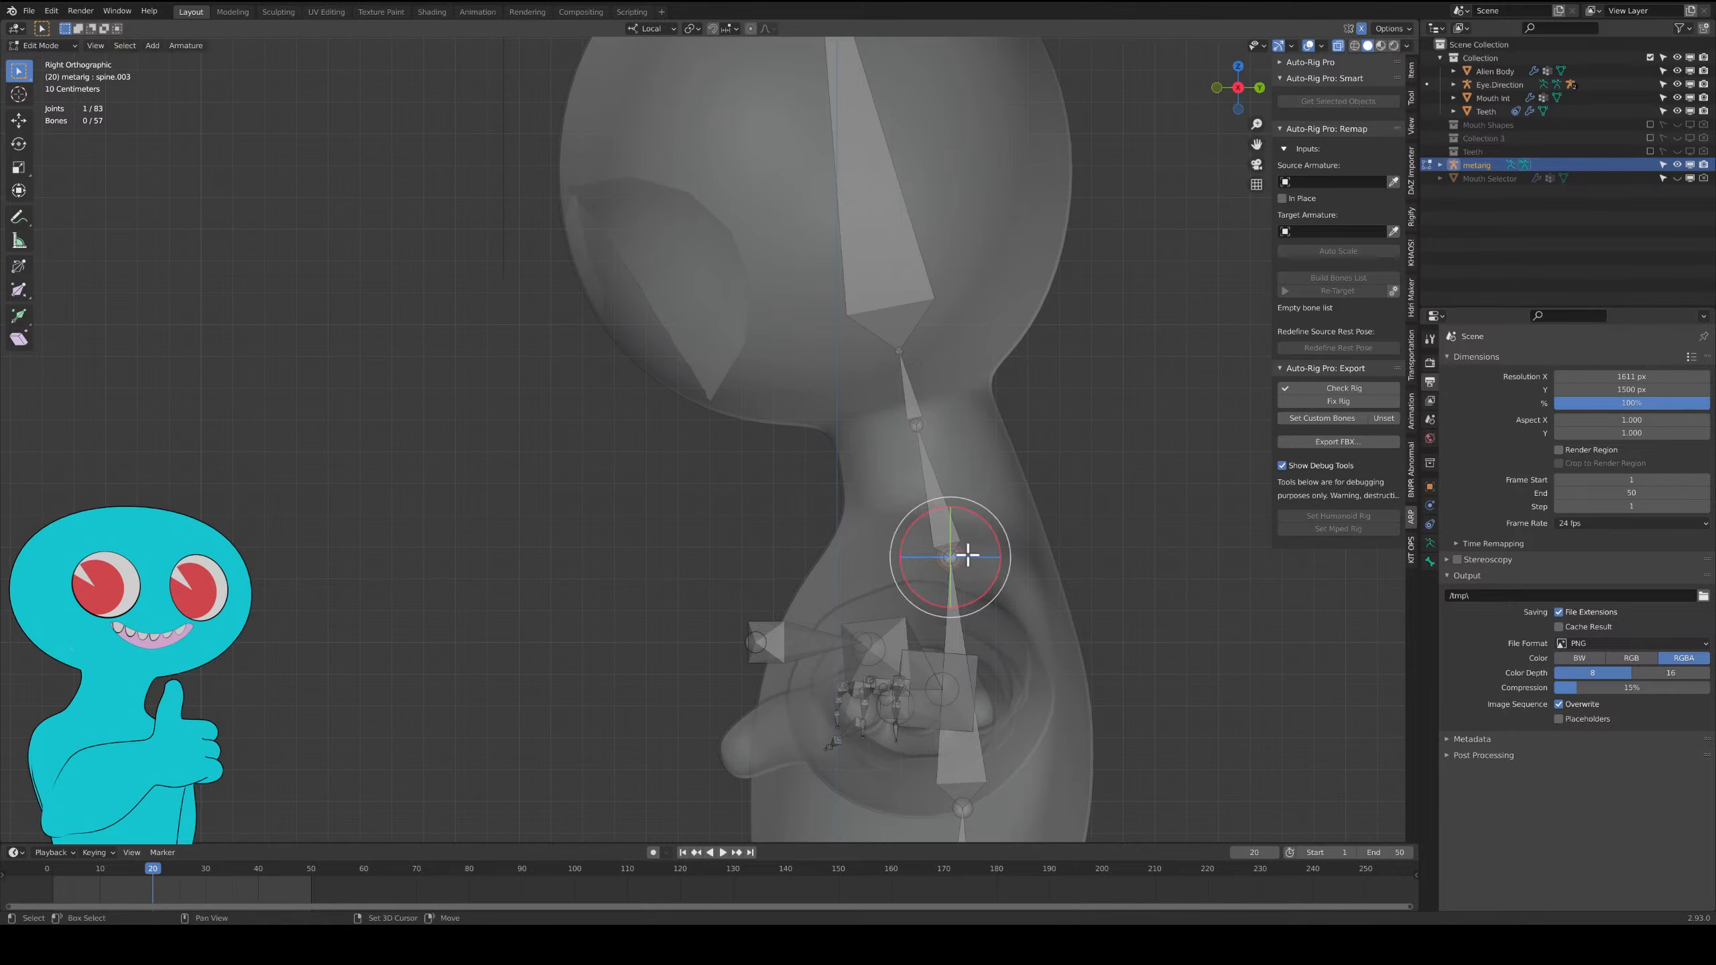
key(g)
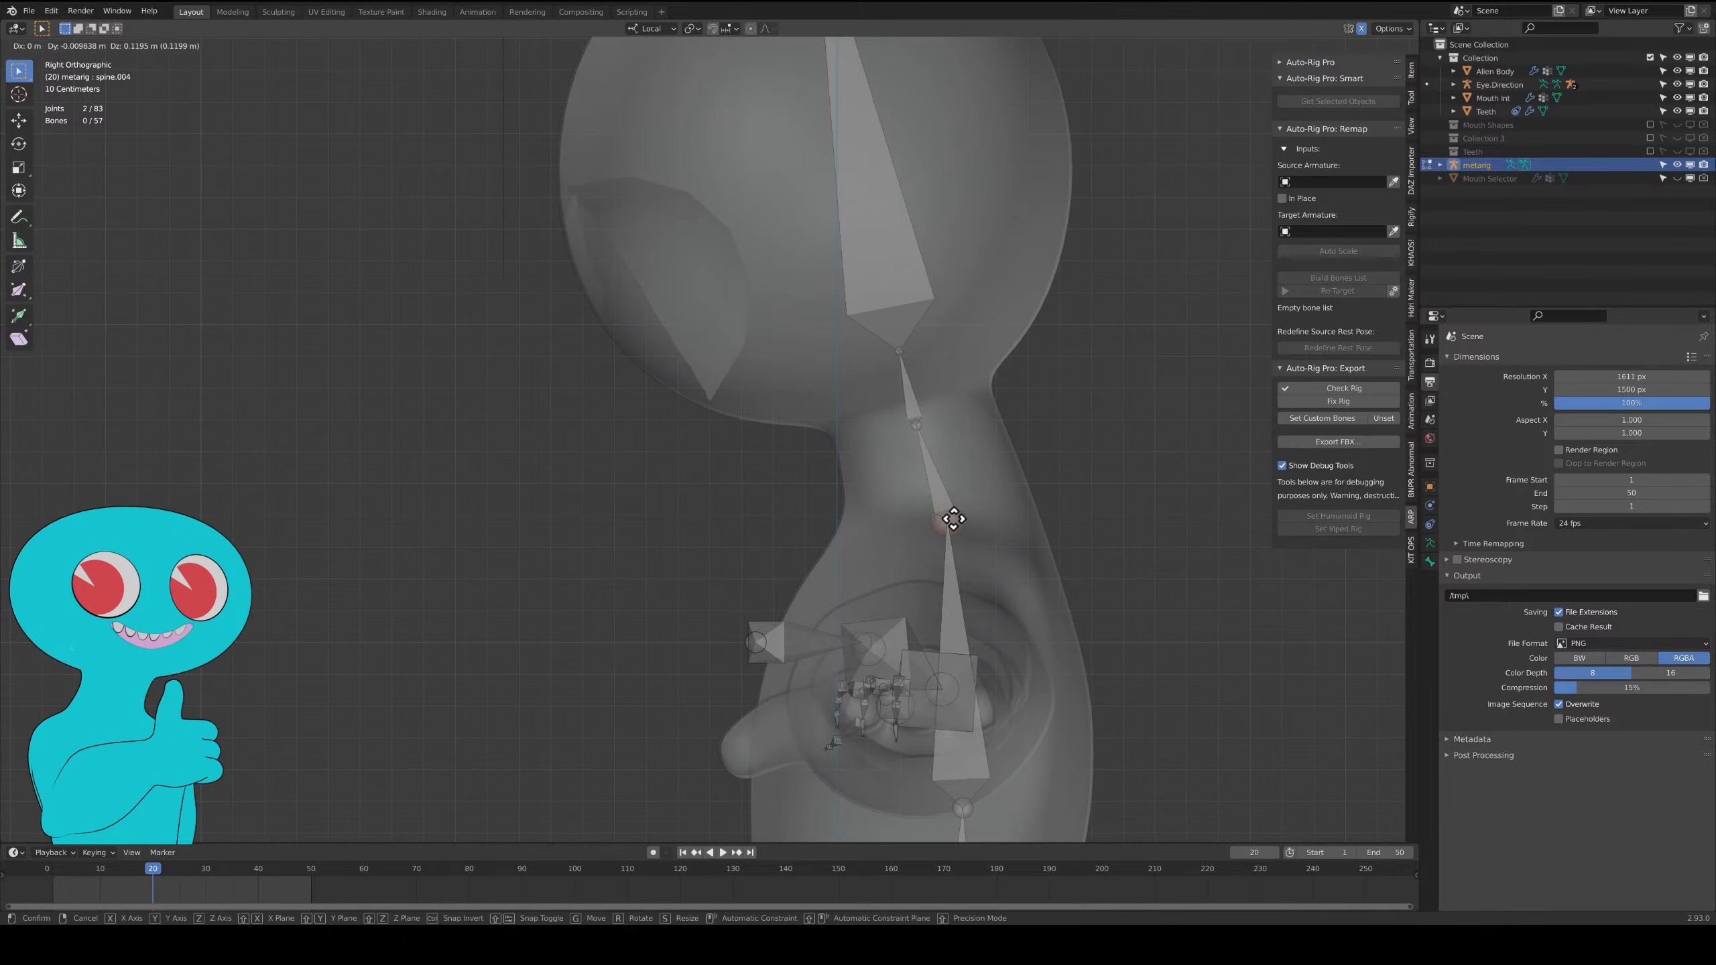
click(935, 511)
Raise the joint between spine.002 and spine.003 straight up to chest height, level with the arms.
scroll(746, 548, down, 2)
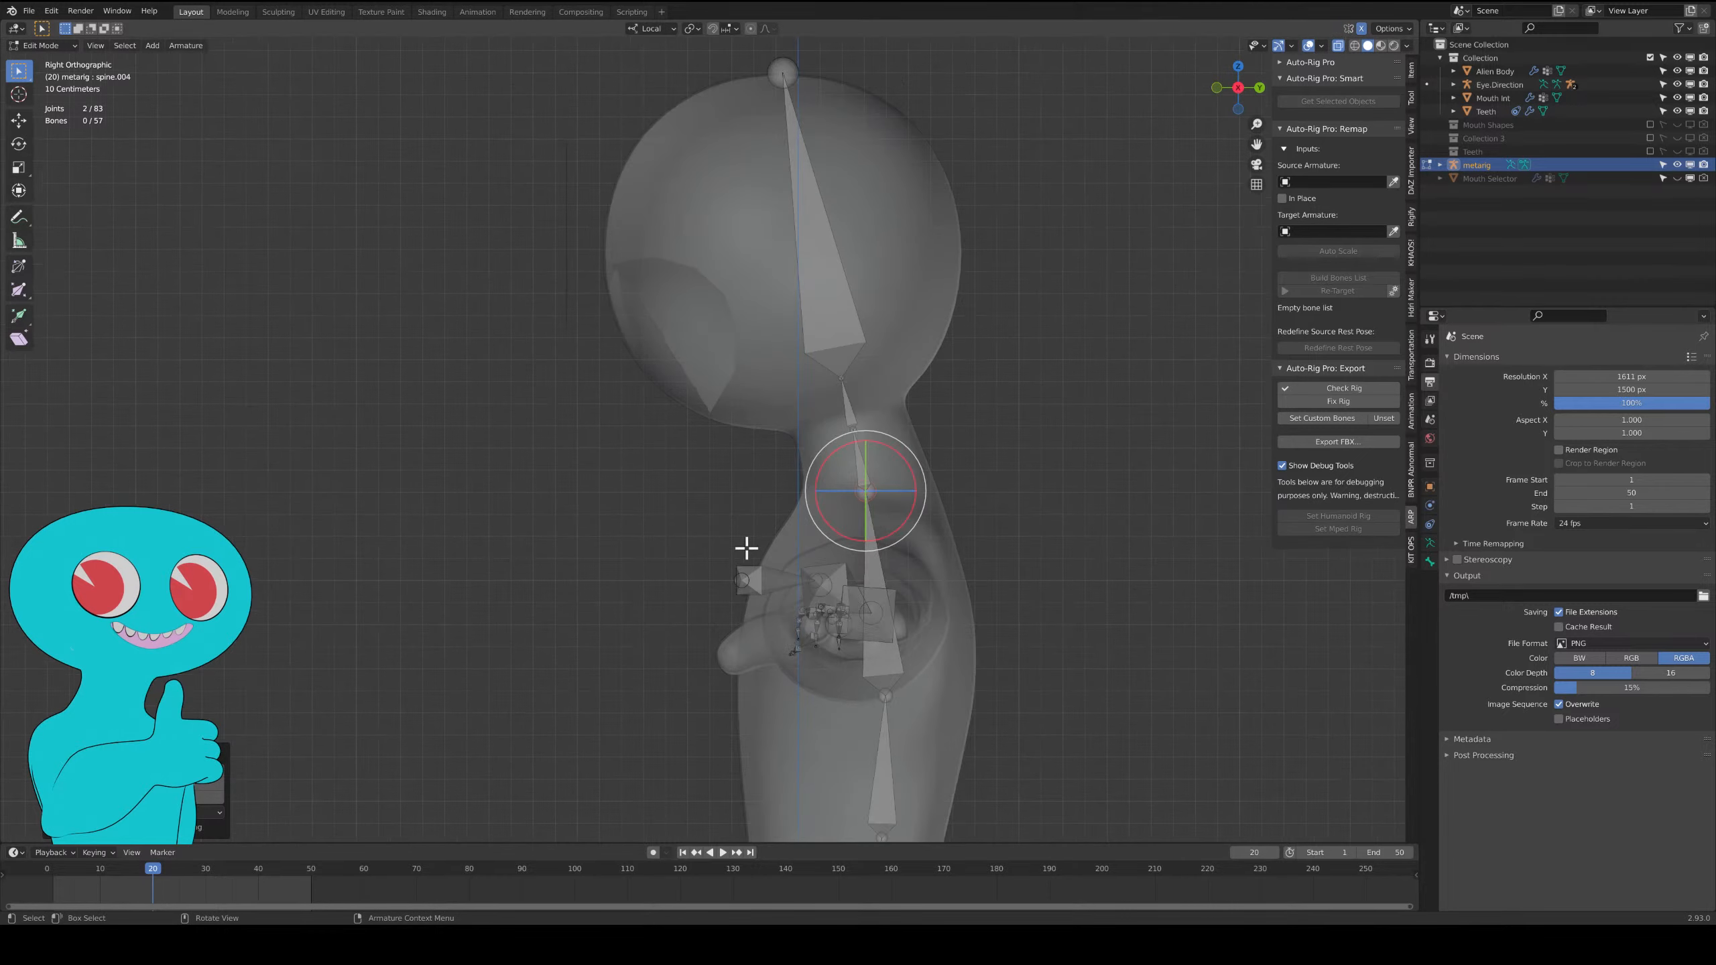
scroll(679, 558, down, 1)
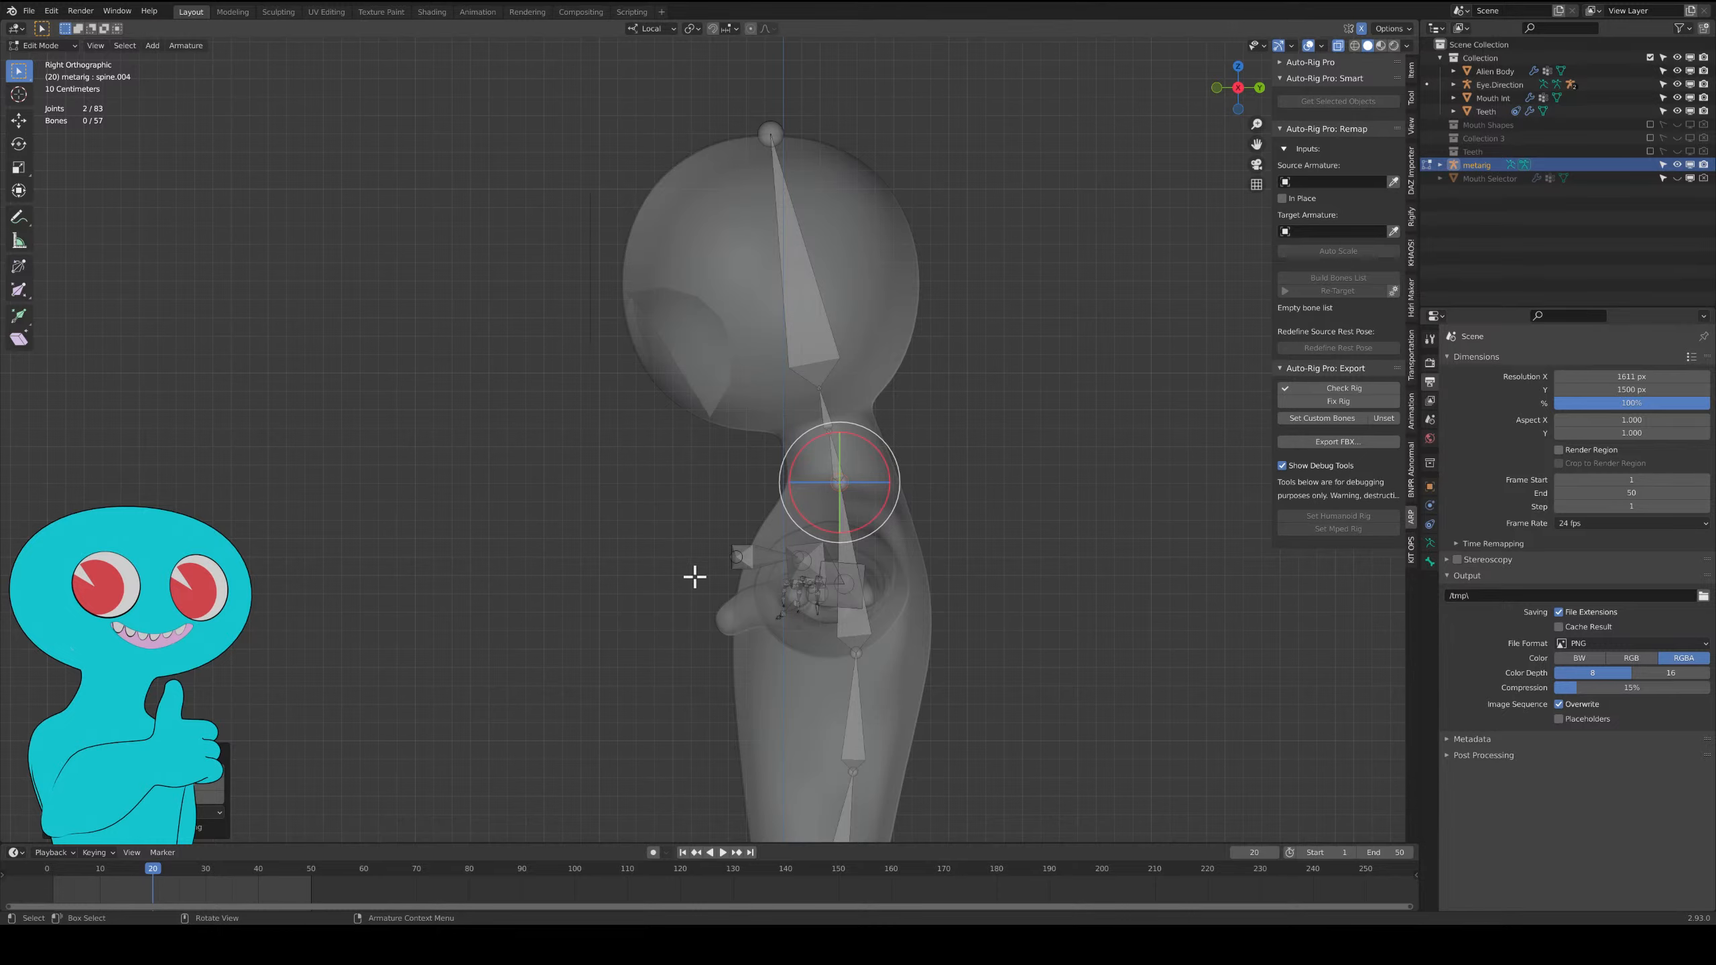
click(858, 652)
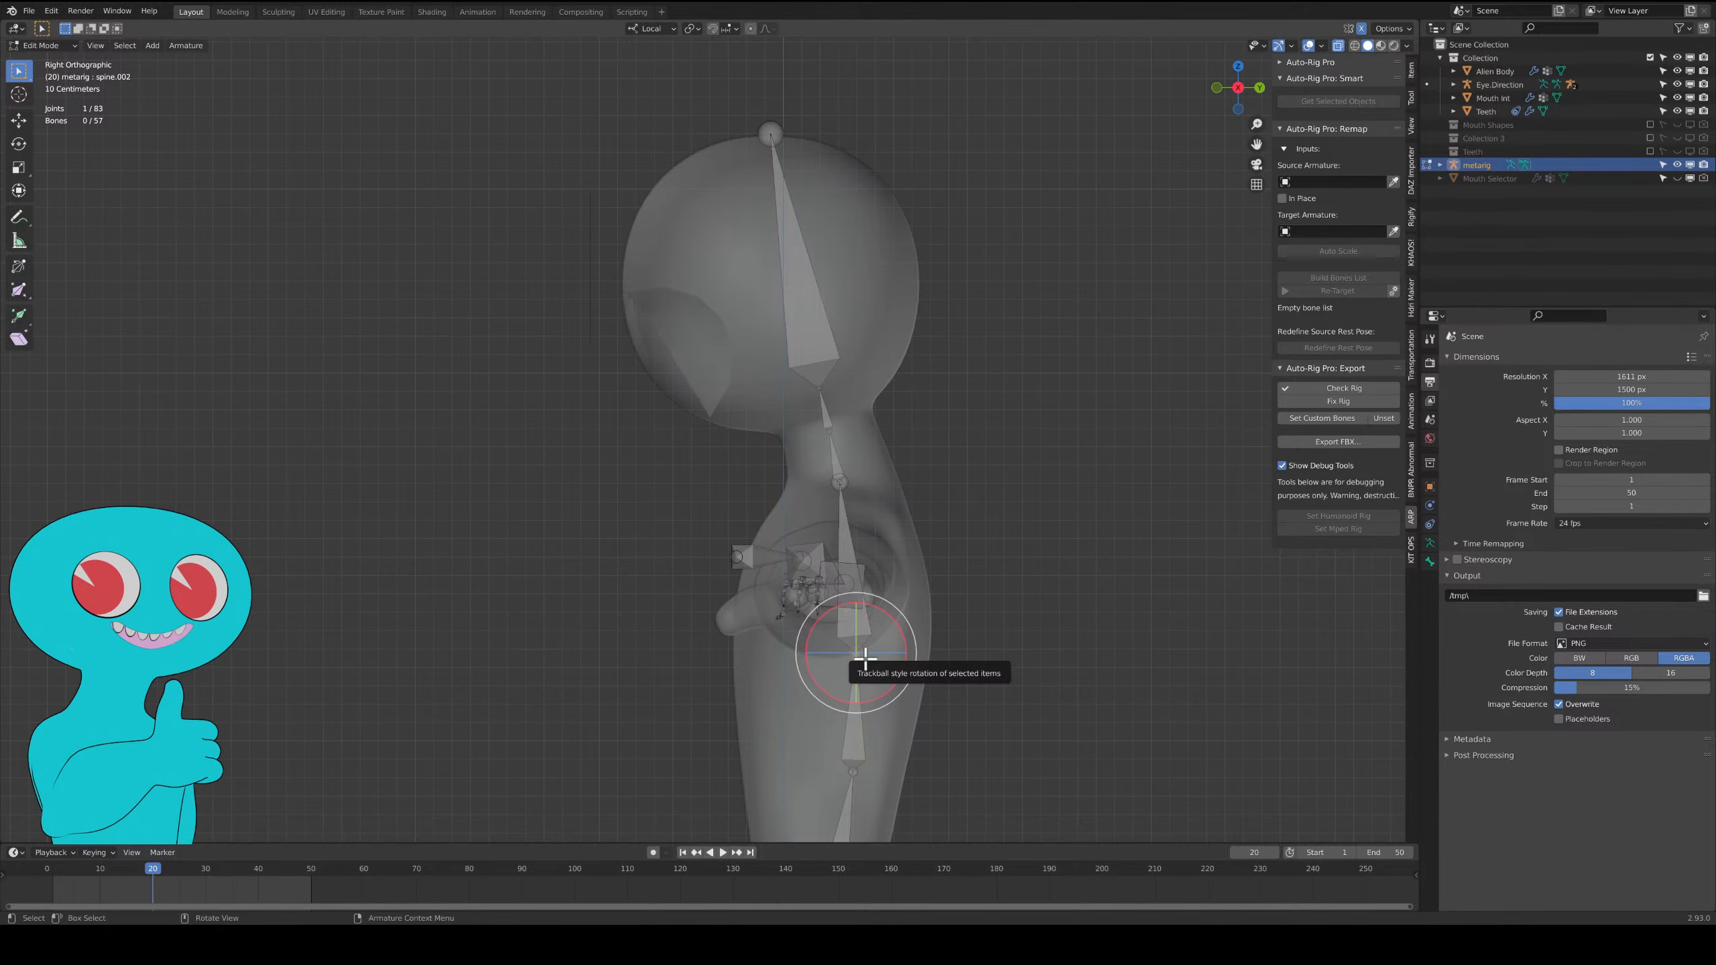
key(g)
click(864, 607)
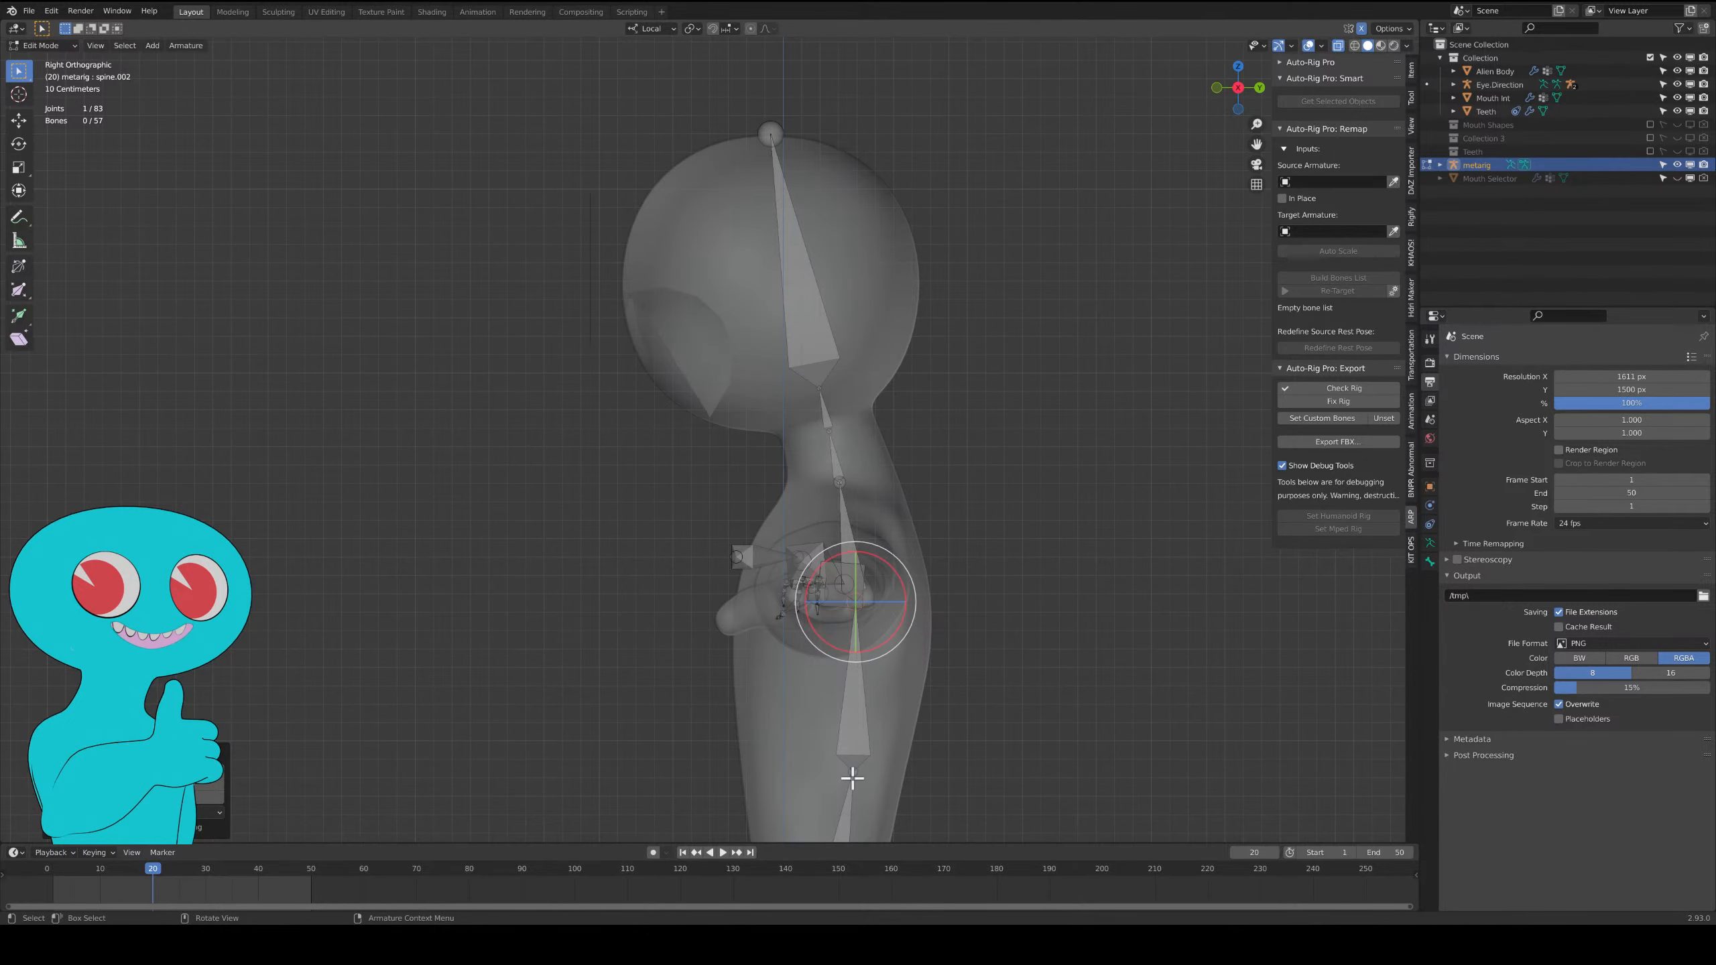
In right side view, move the joint between spine and spine.001 up and slightly backward, above the hips.
click(852, 776)
scroll(843, 735, down, 3)
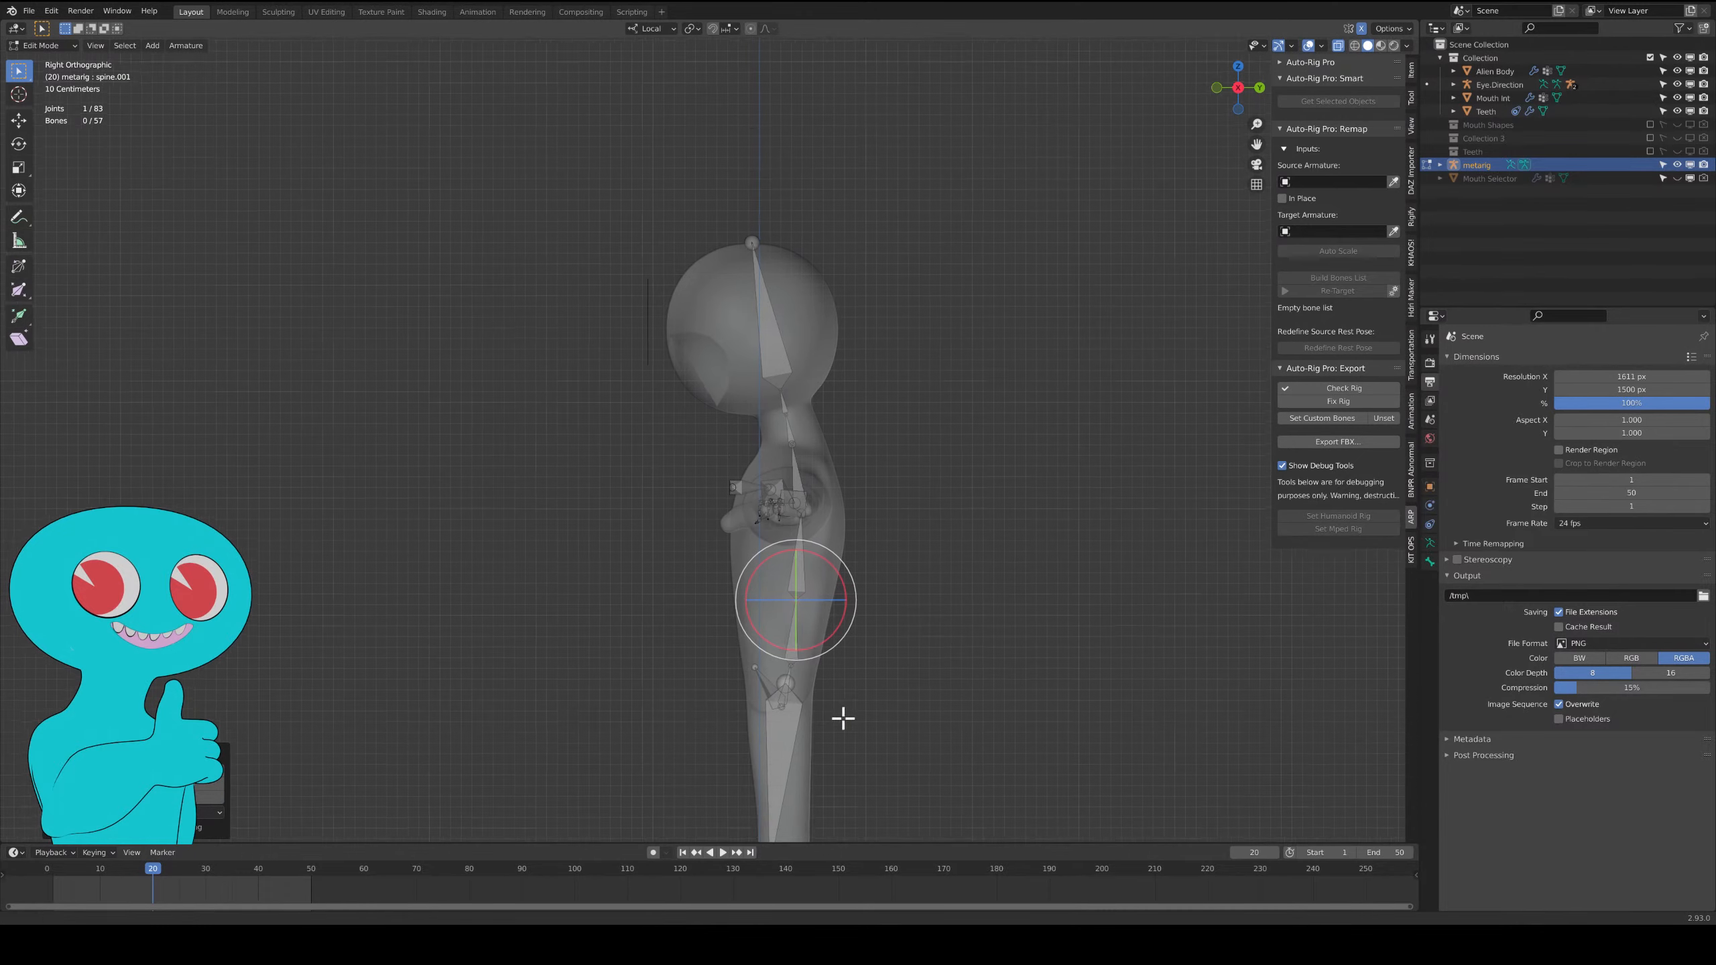
middle_drag(843, 718, 794, 578)
click(792, 573)
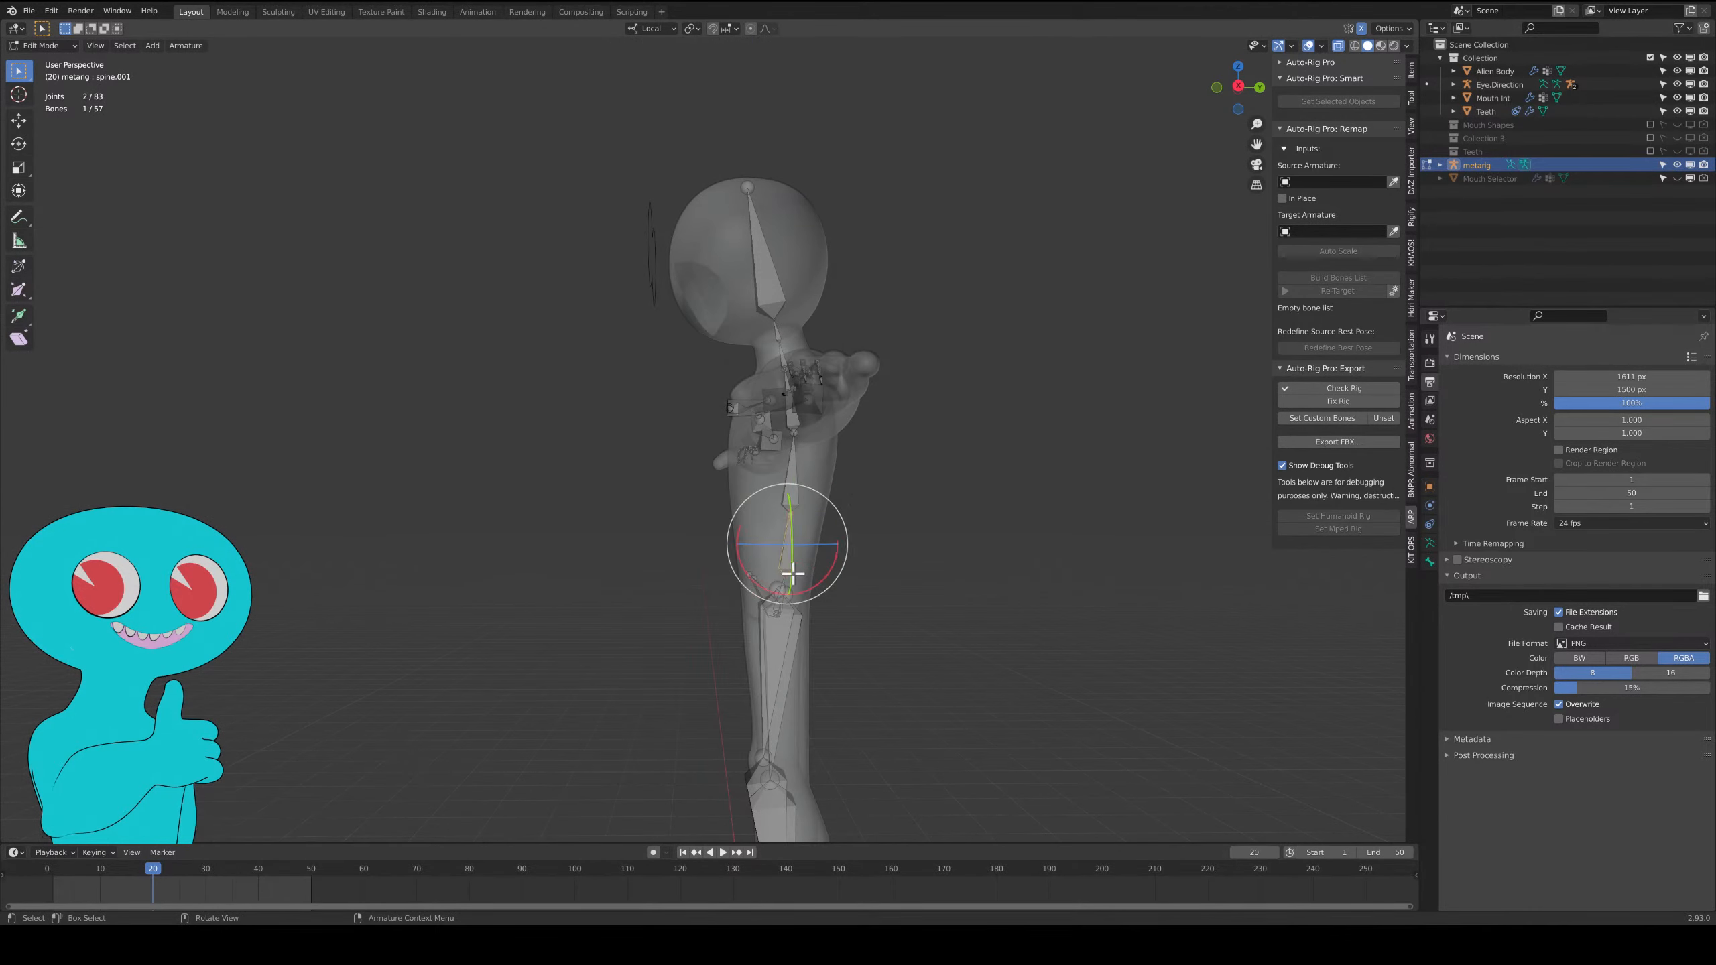
click(790, 575)
key(grave)
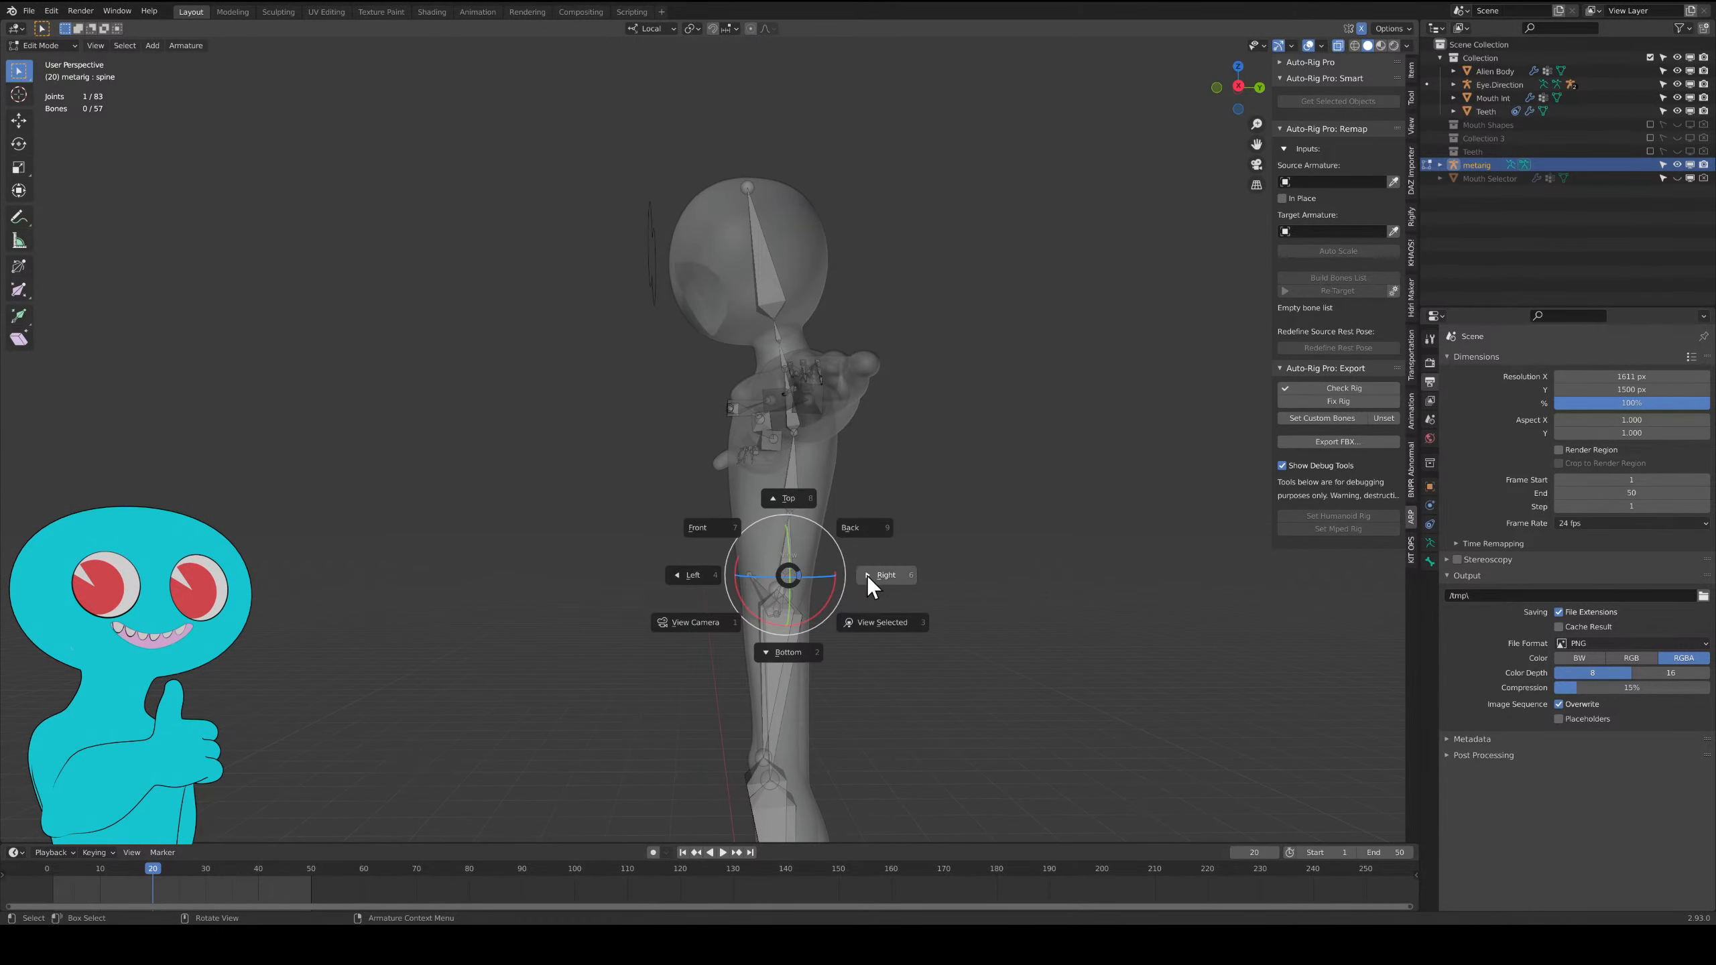
click(871, 575)
scroll(793, 585, up, 7)
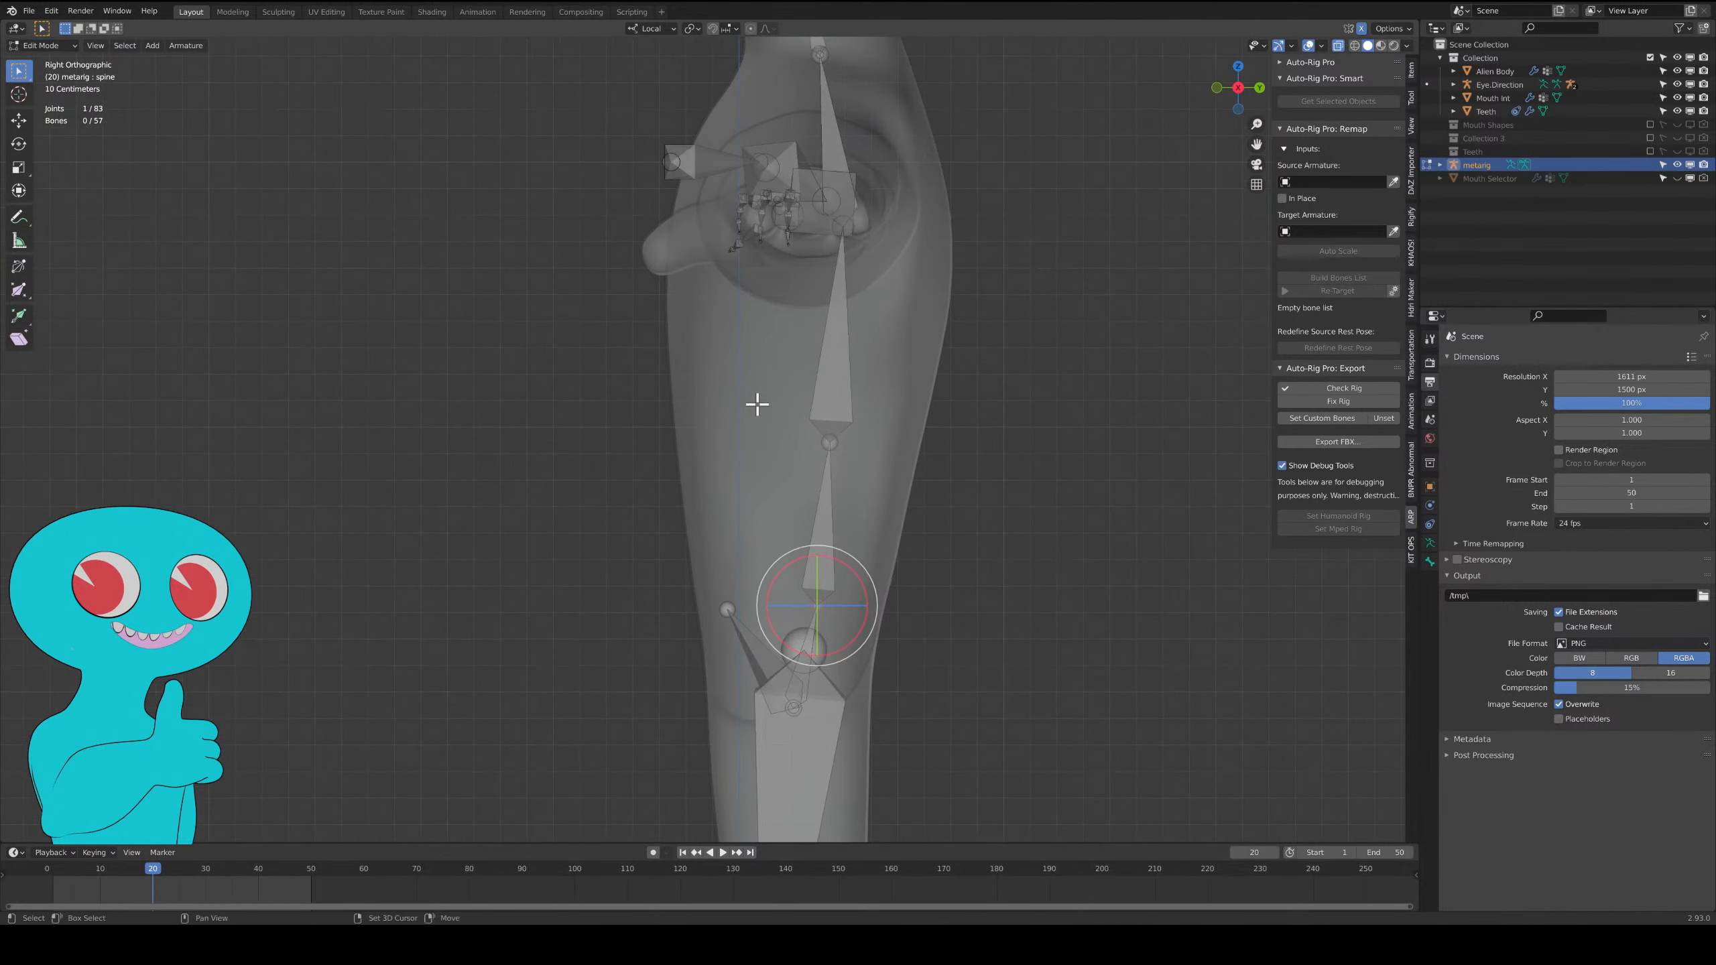
key(g)
click(768, 350)
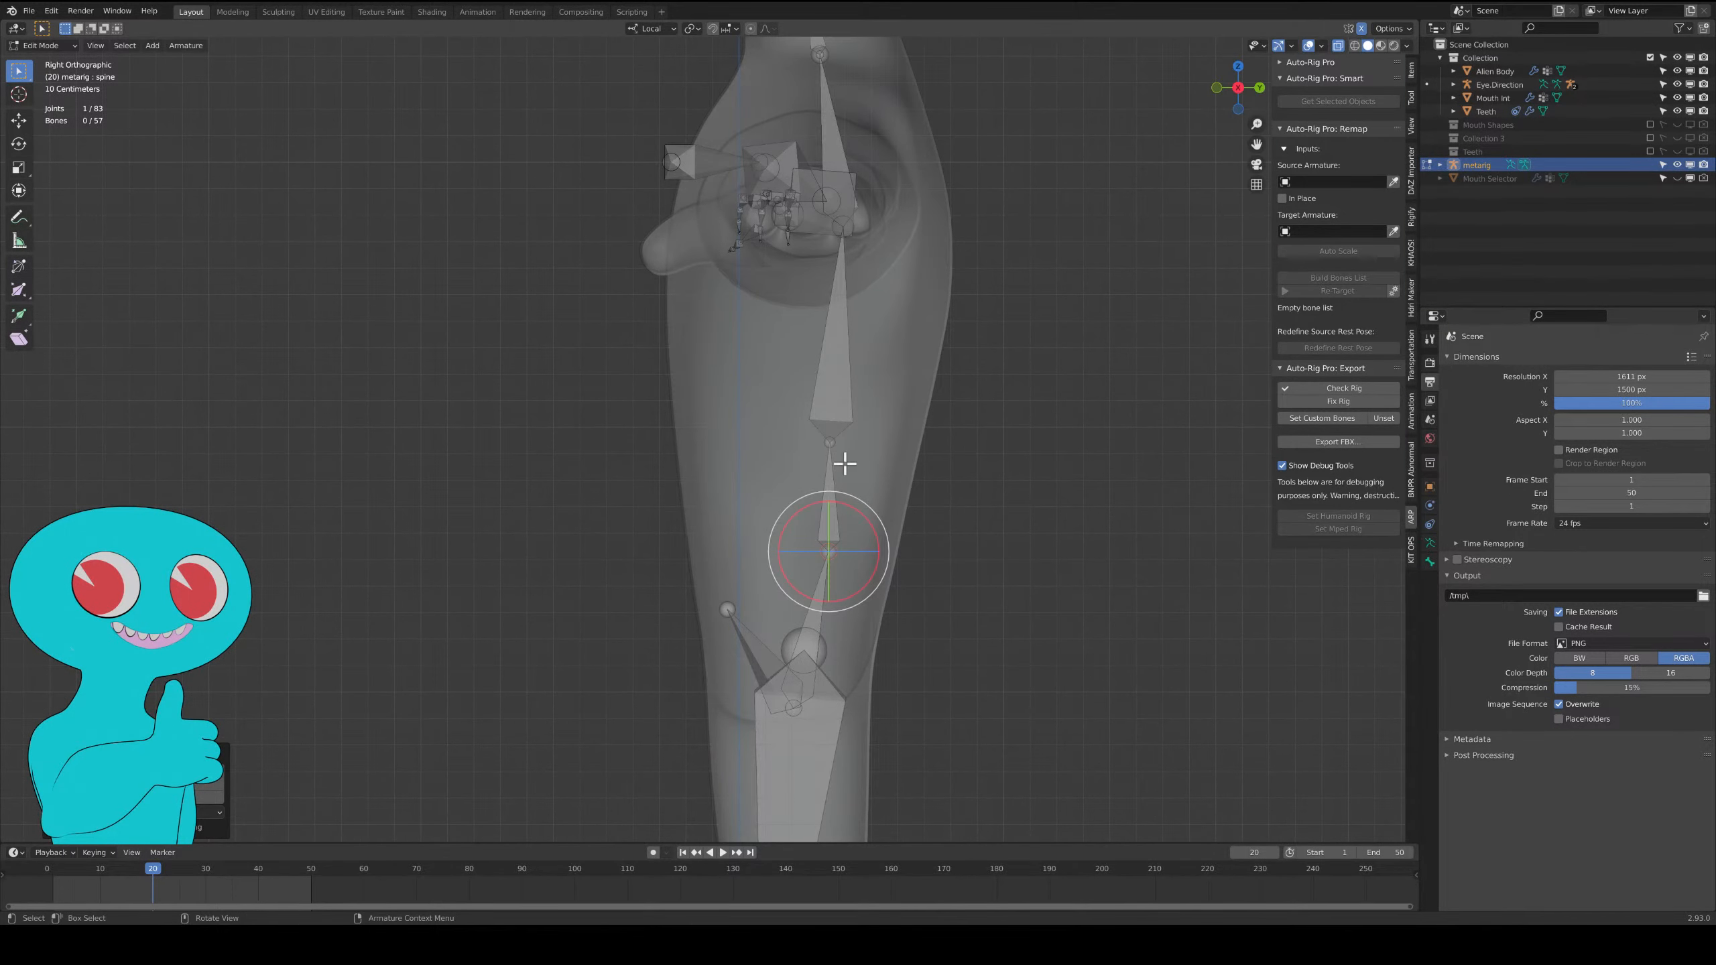
Move the joint between spine.001 and spine.002 up and slightly backward to even out the torso's bone spacing.
click(831, 441)
key(g)
click(841, 383)
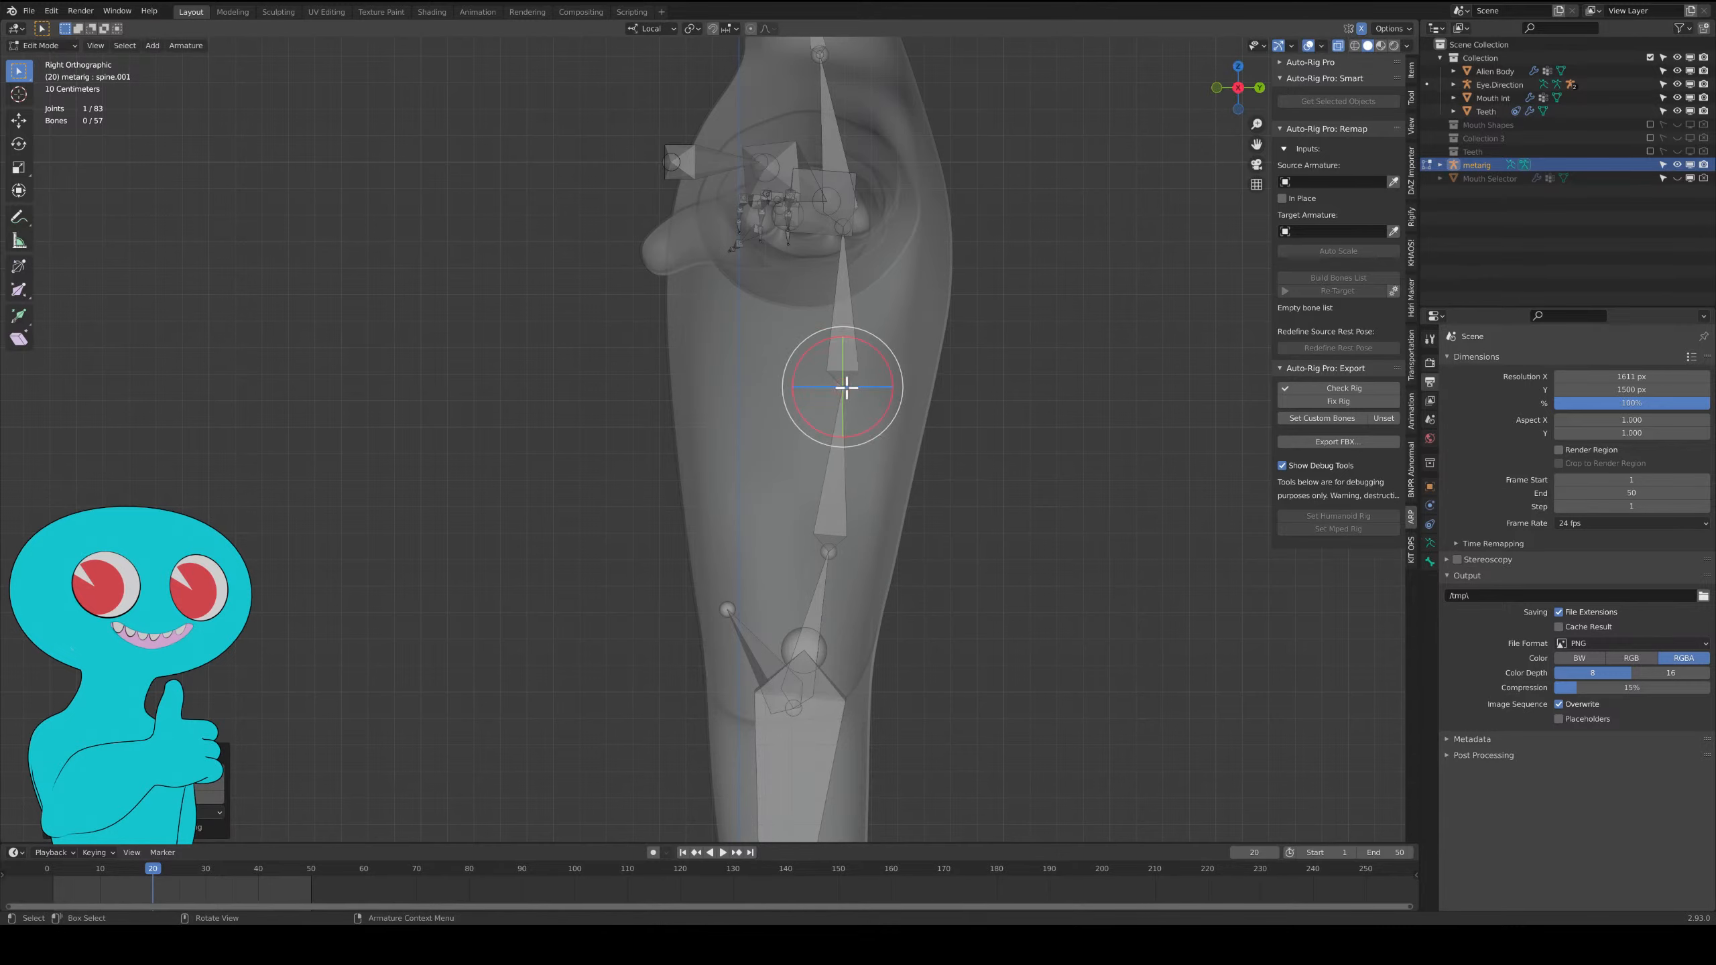
Move the inner joint of shoulder.L about 0.29 m along its local Y axis, then orbit to view the shoulder from the side.
middle_drag(840, 383, 969, 452)
scroll(904, 471, up, 4)
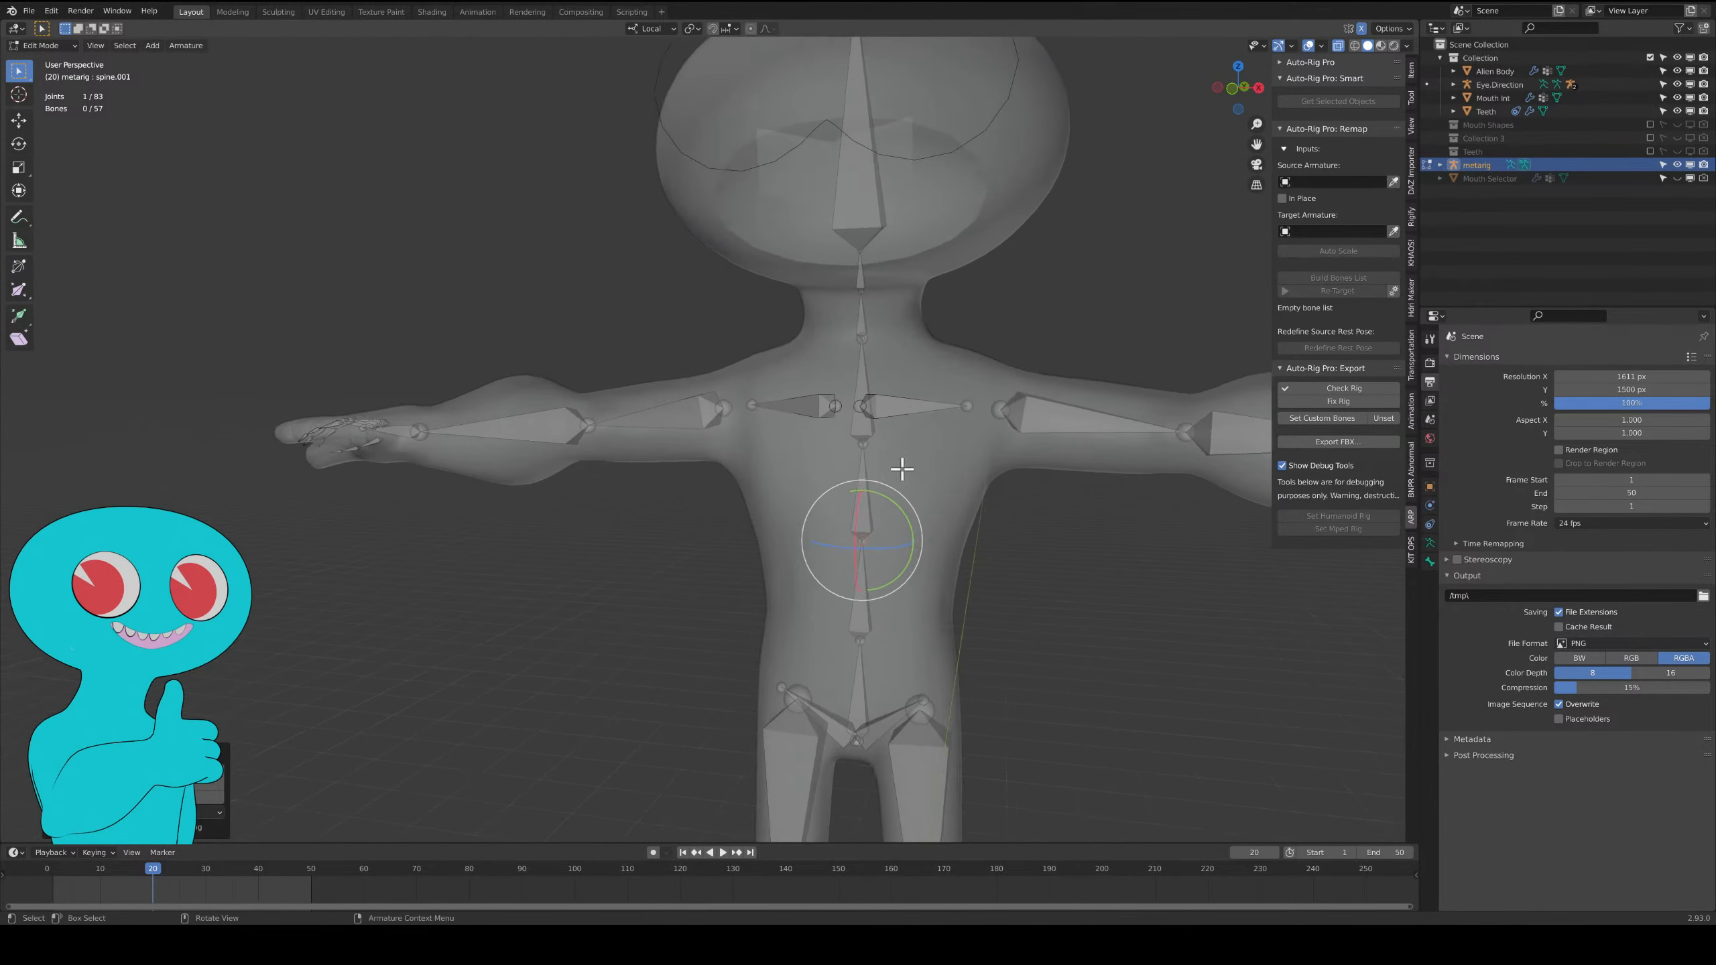
click(745, 424)
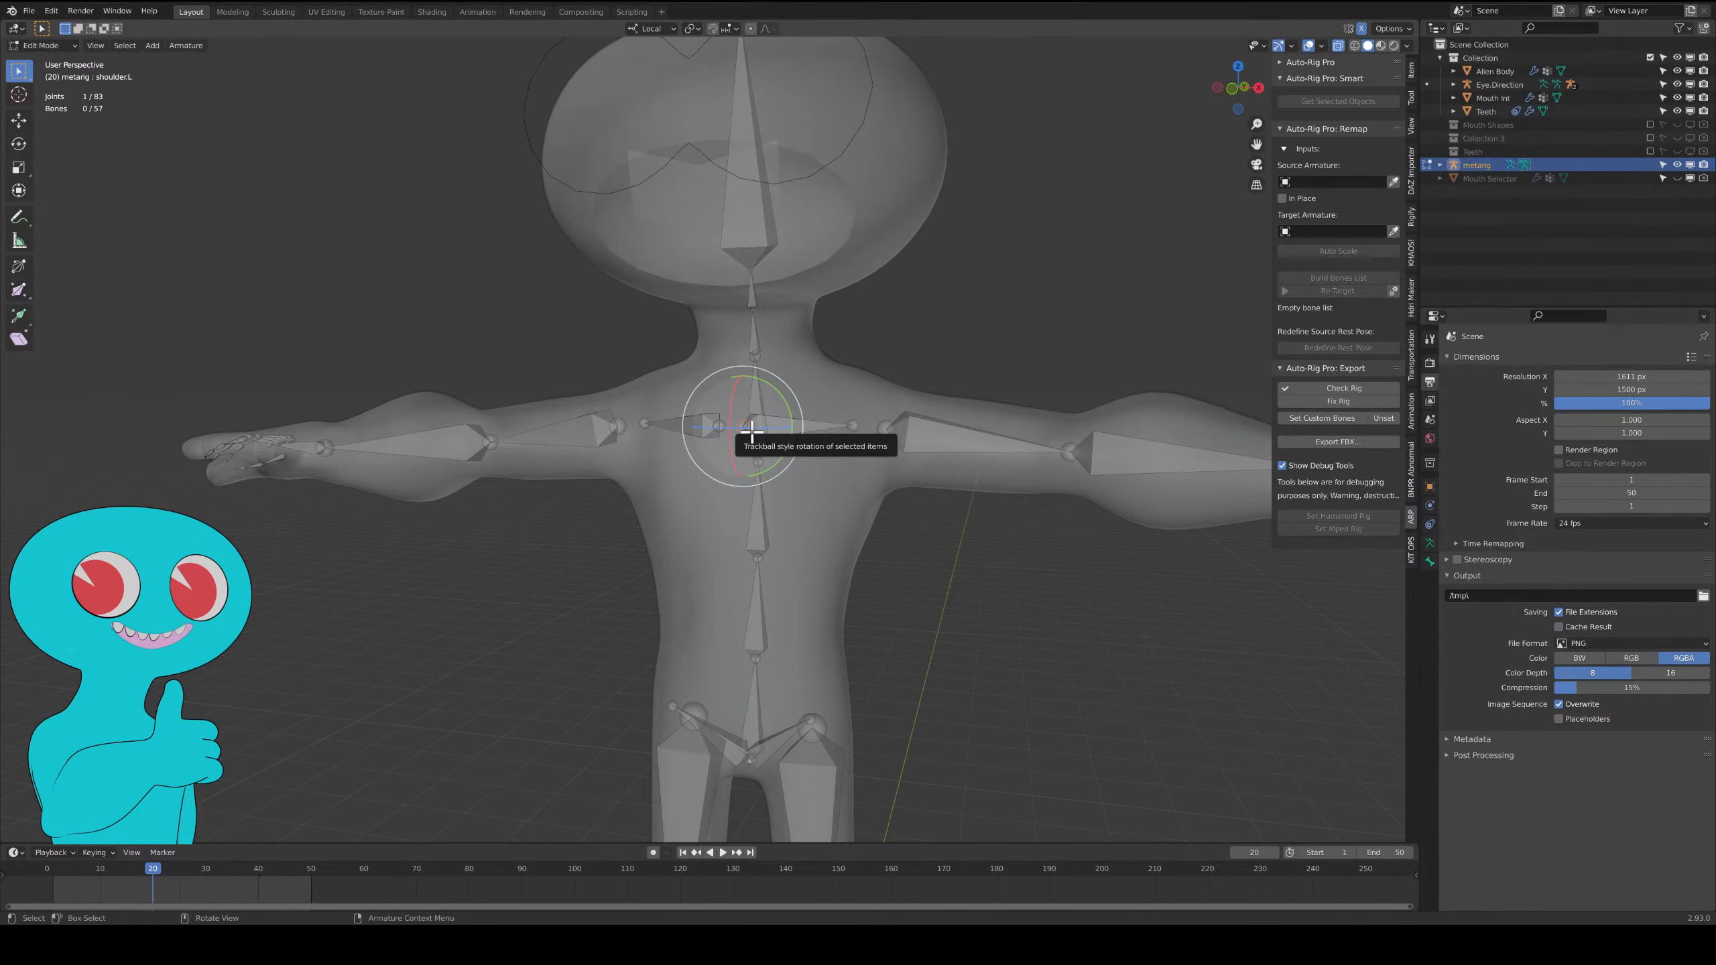
key(g)
key(y)
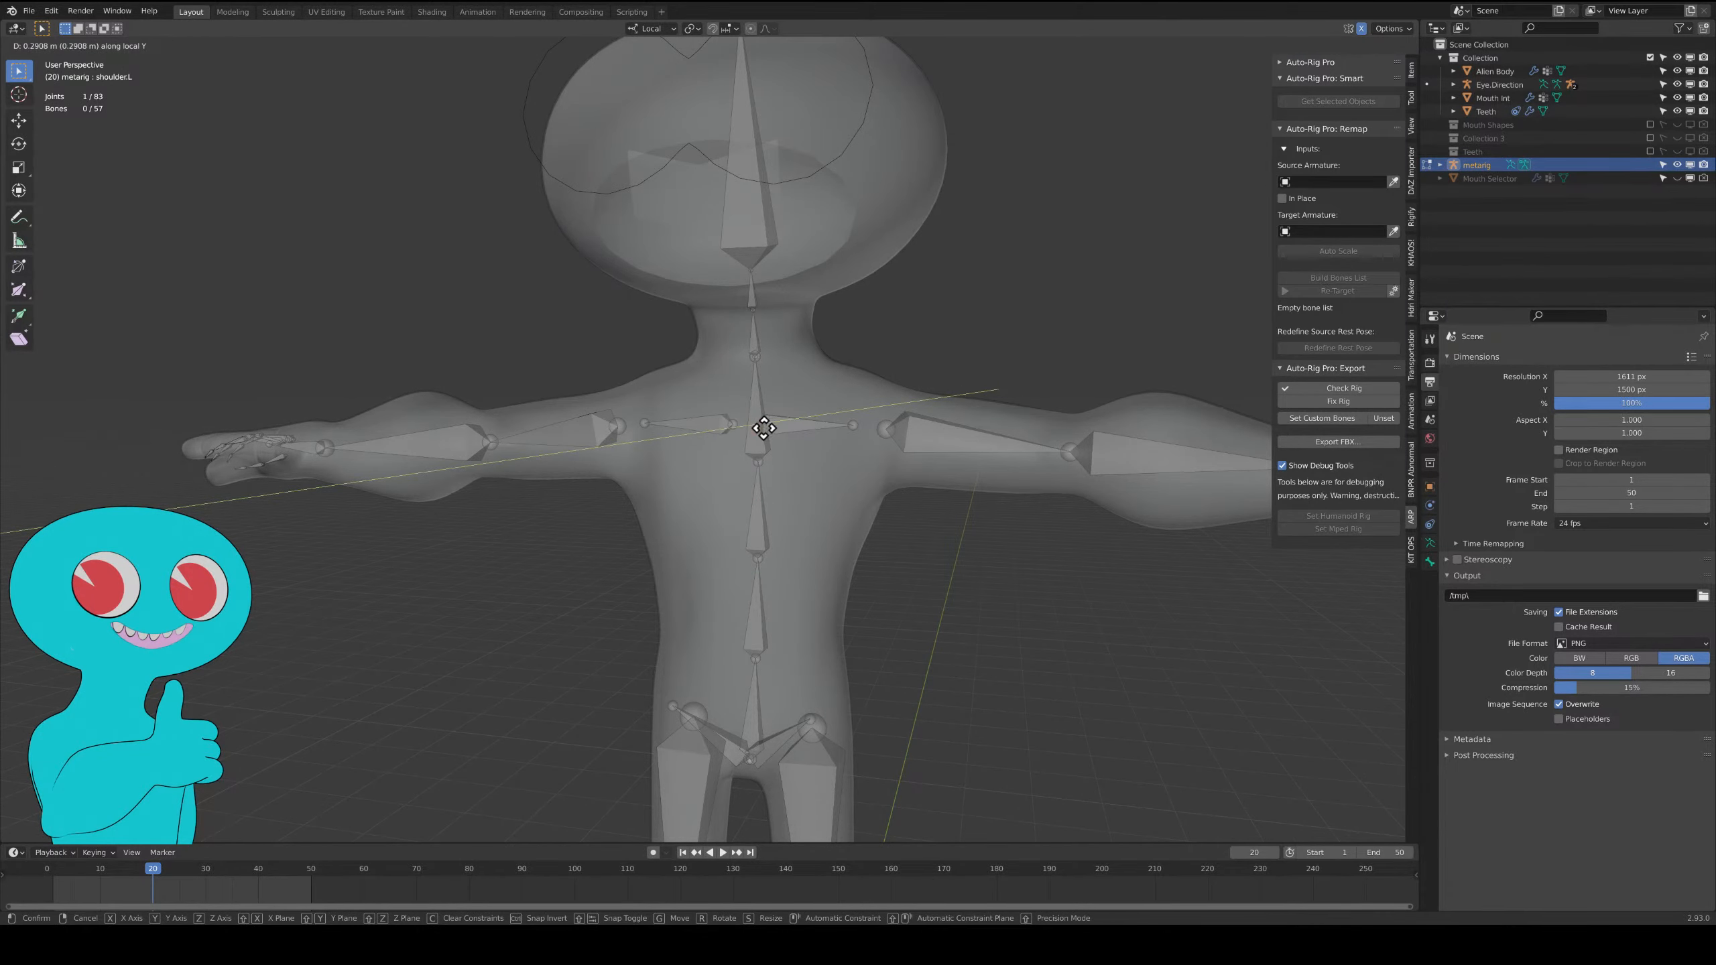
click(763, 428)
middle_drag(764, 427, 798, 453)
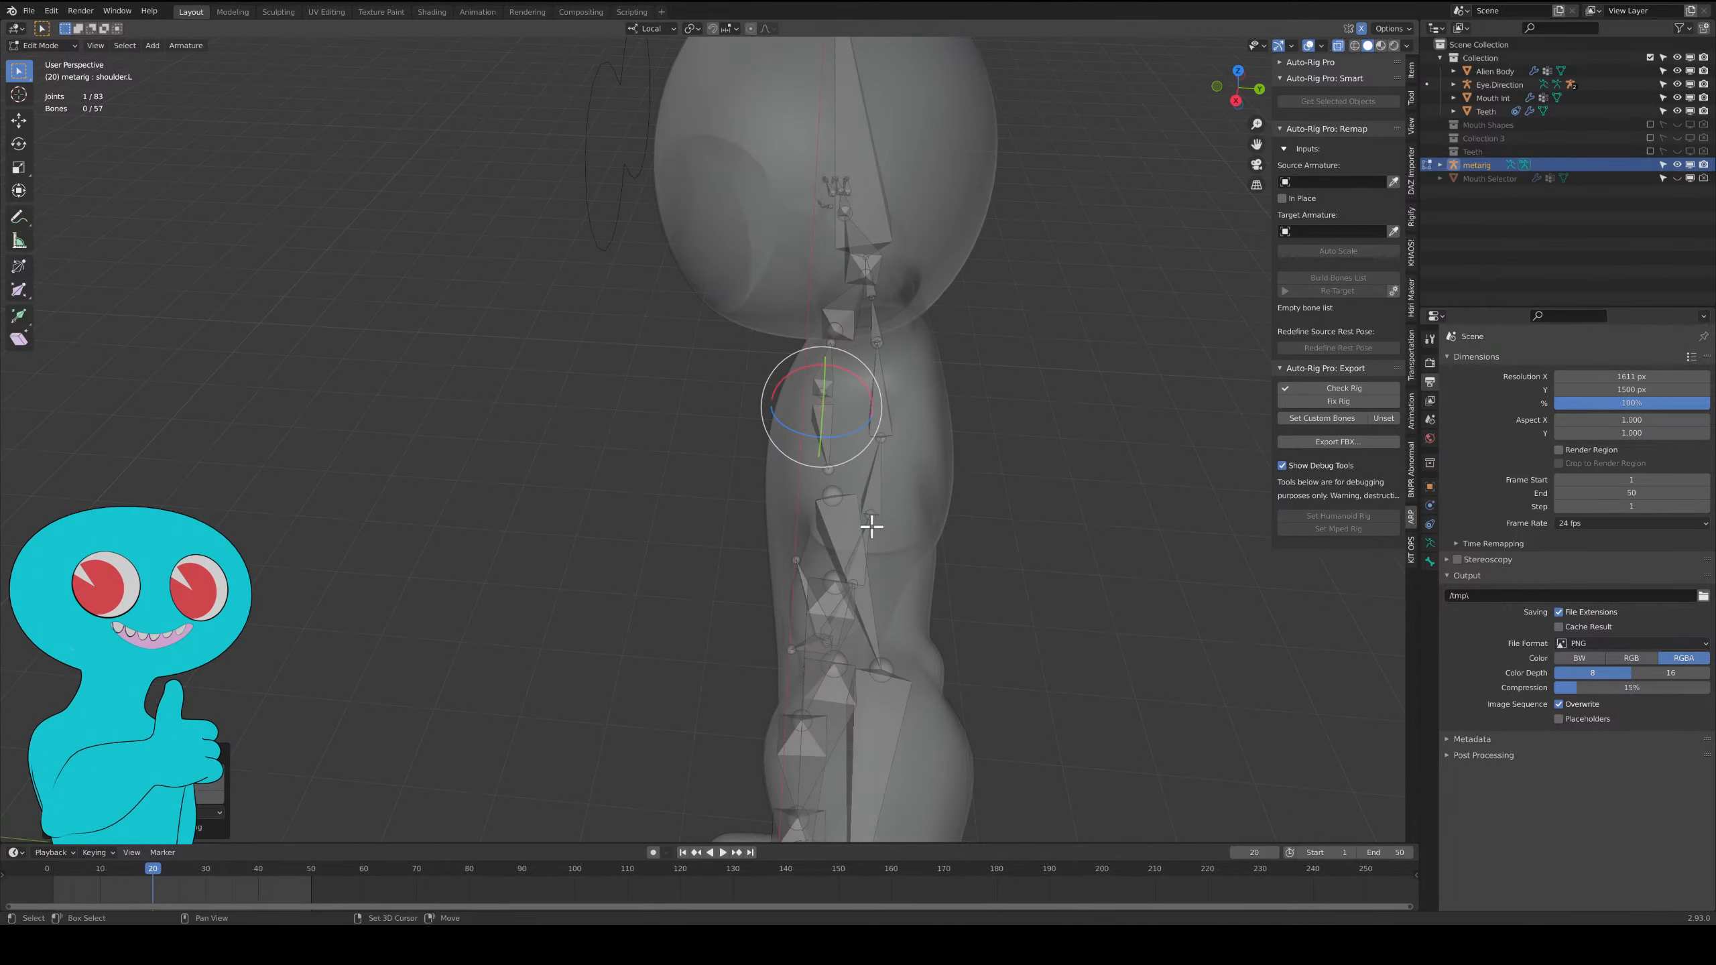
middle_drag(874, 526, 838, 481)
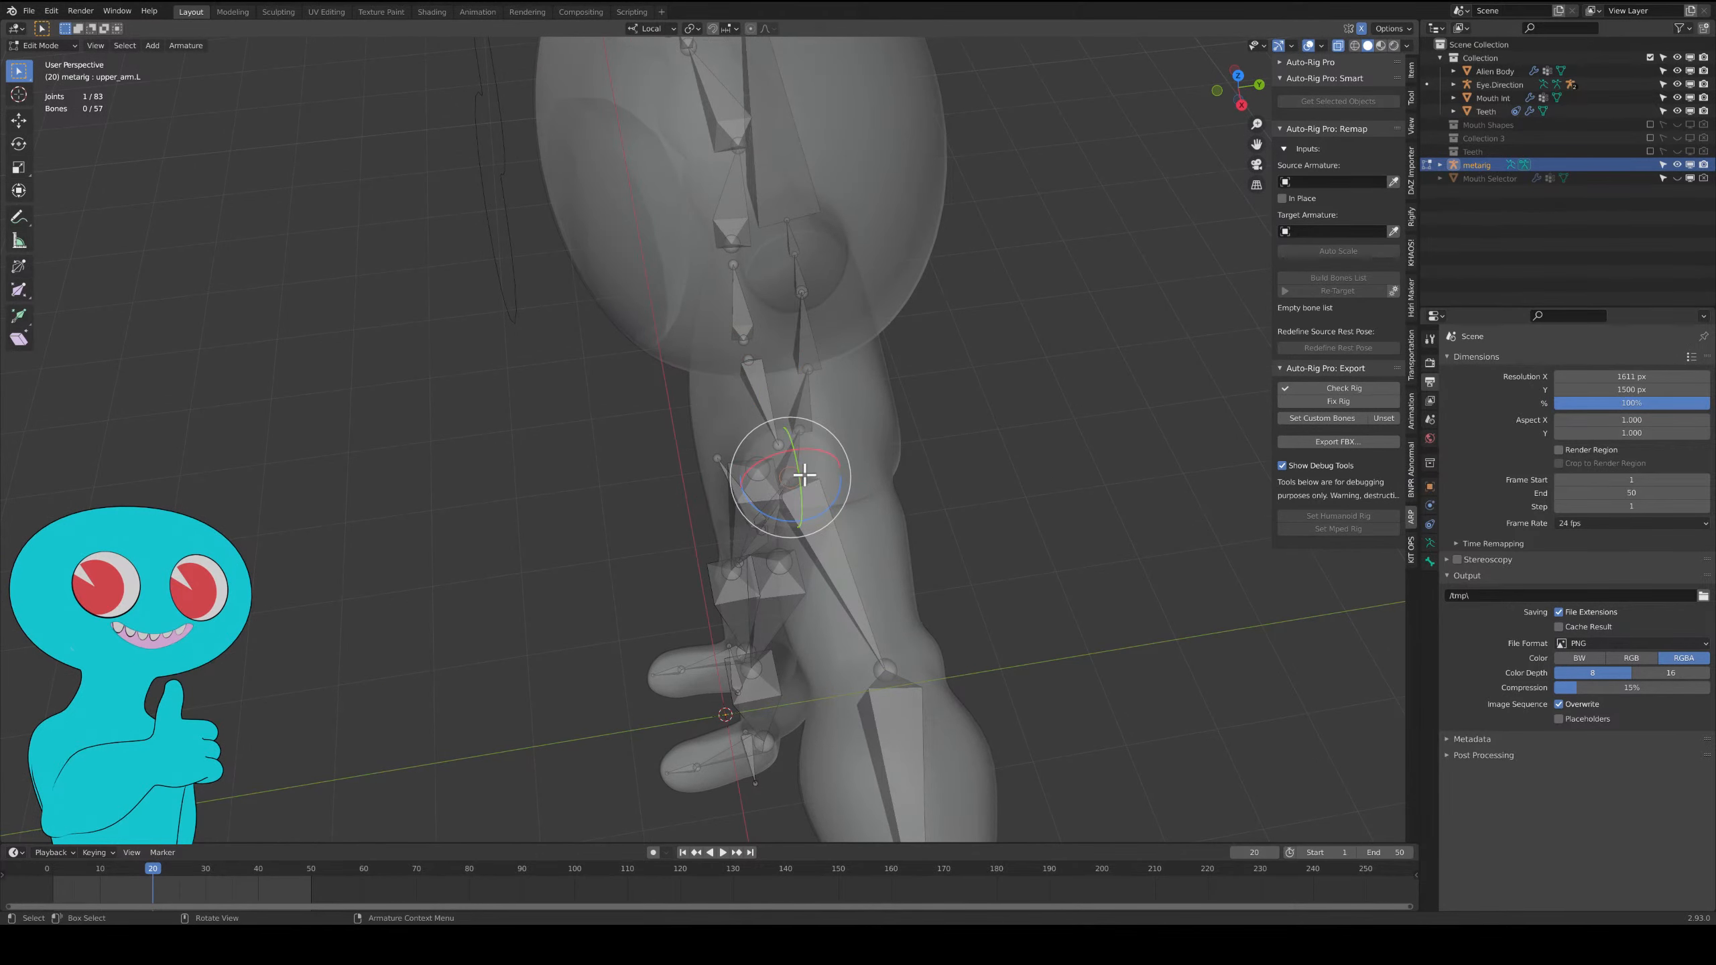
Move the shoulder-end joint of upper_arm.L backward along its local Y axis to centre it in the arm mesh.
click(801, 477)
key(g)
key(y)
click(837, 467)
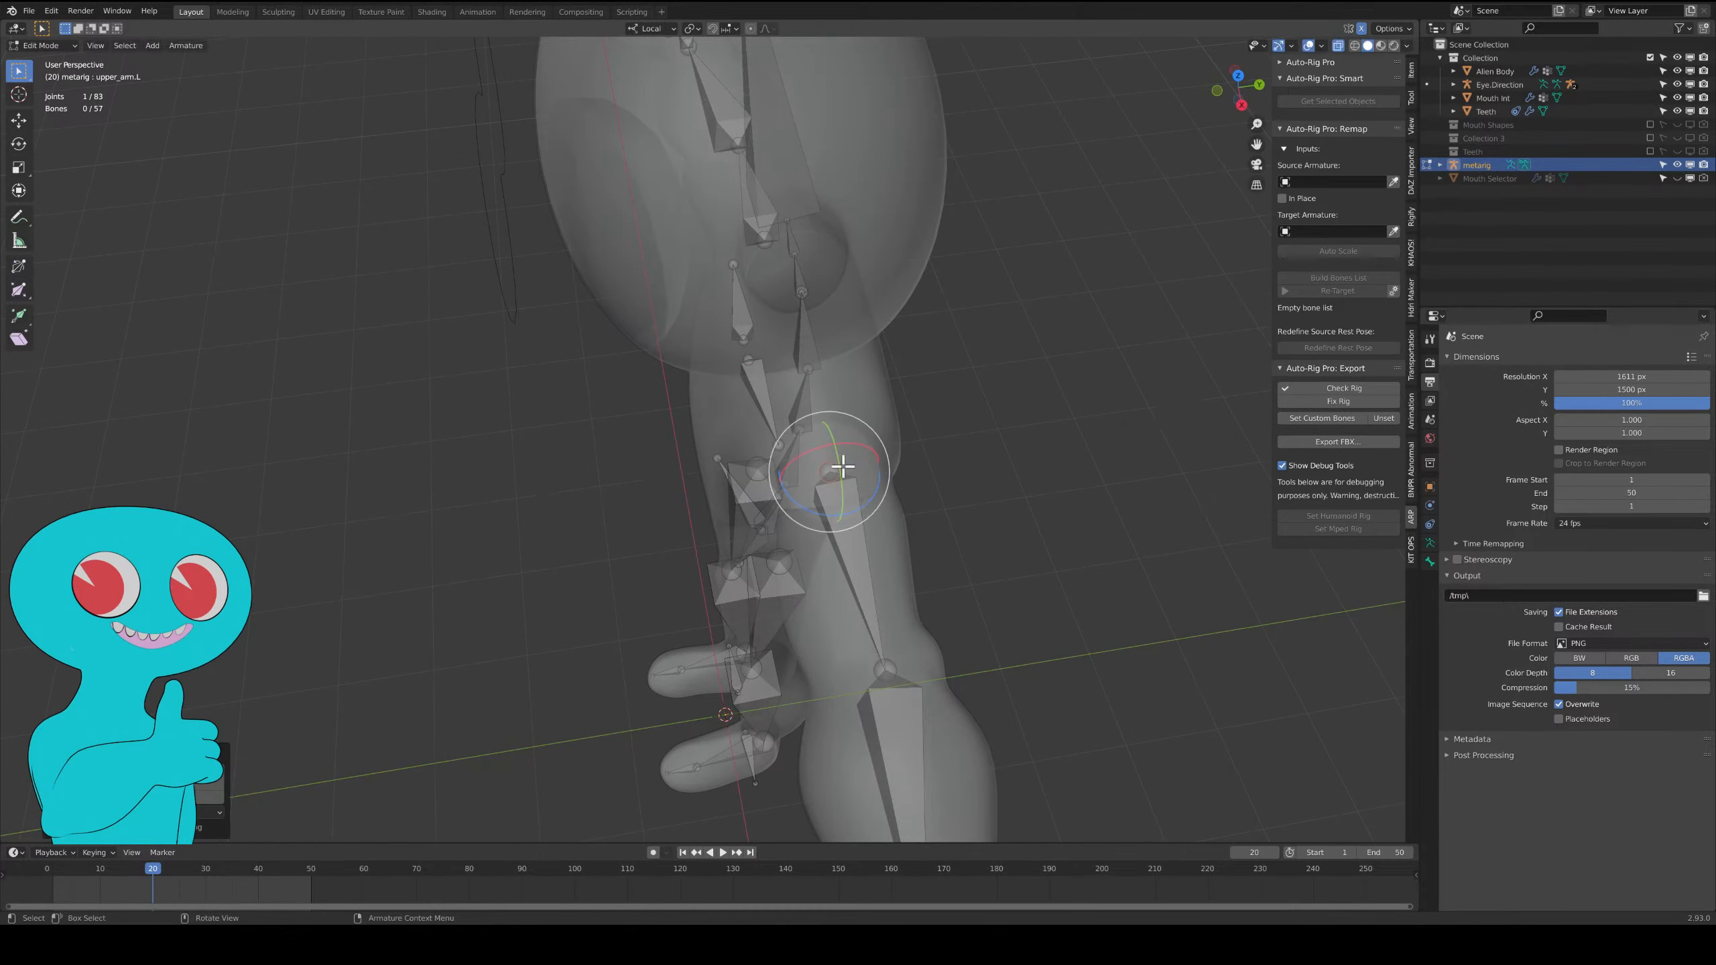
Shift the elbow joint of upper_arm.L about 0.05 m along its local Y axis, toward the middle of the elbow.
middle_drag(839, 464, 873, 575)
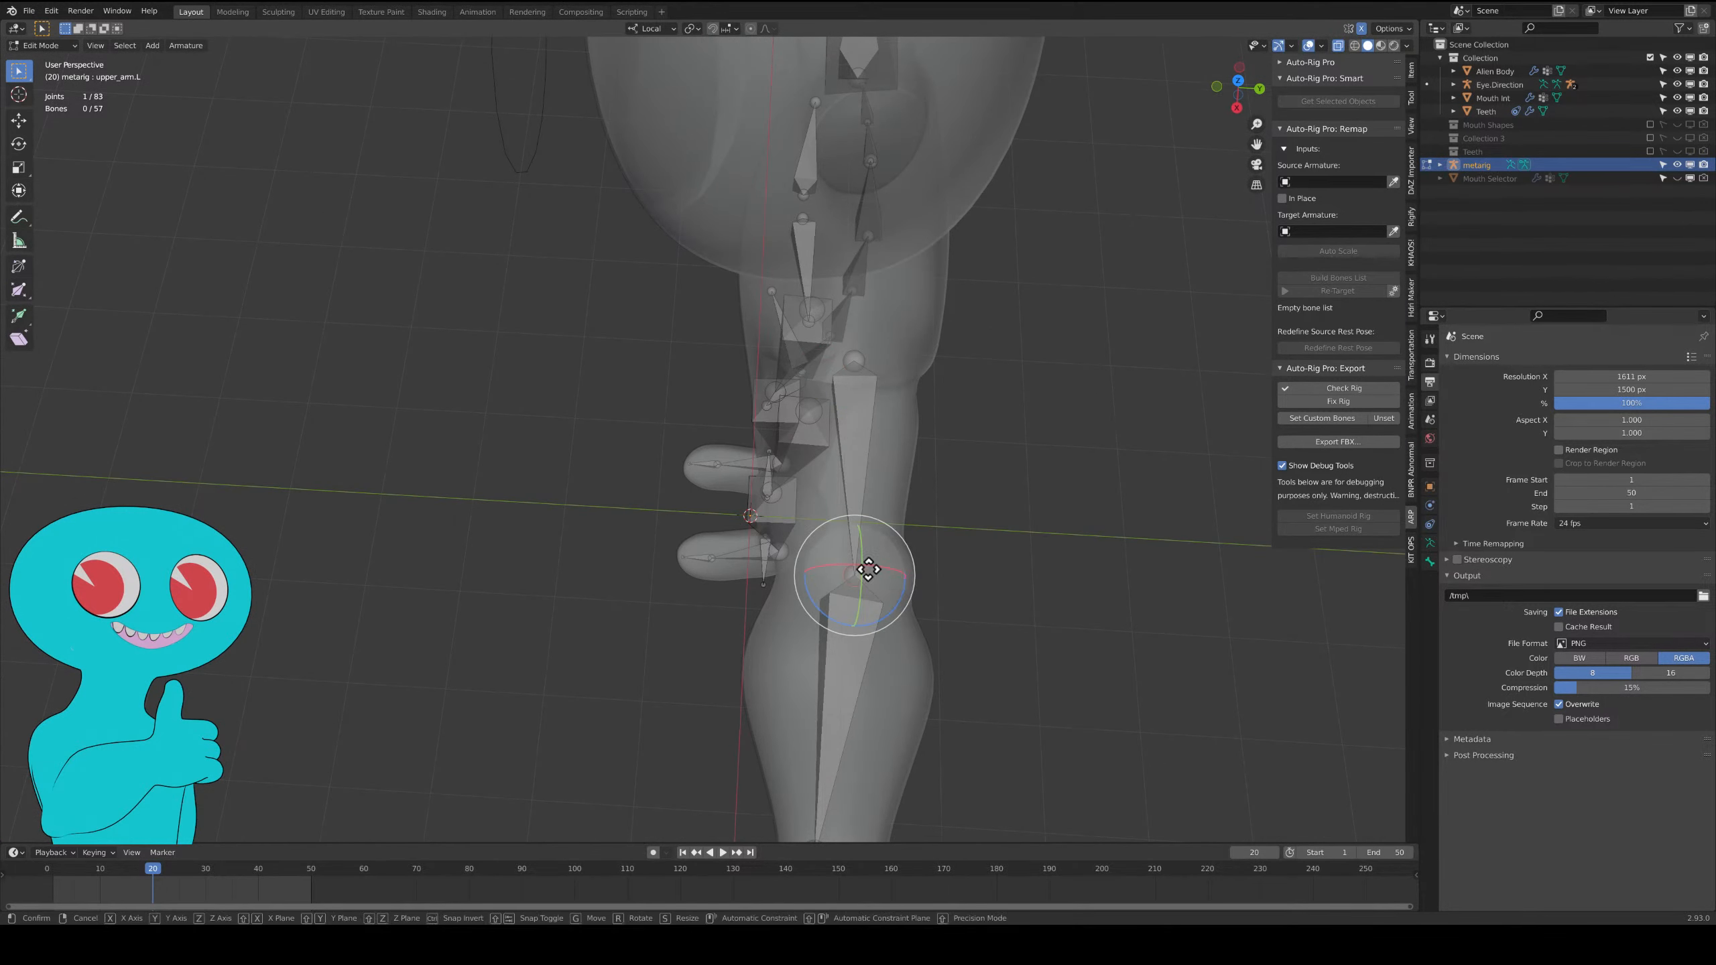
key(g)
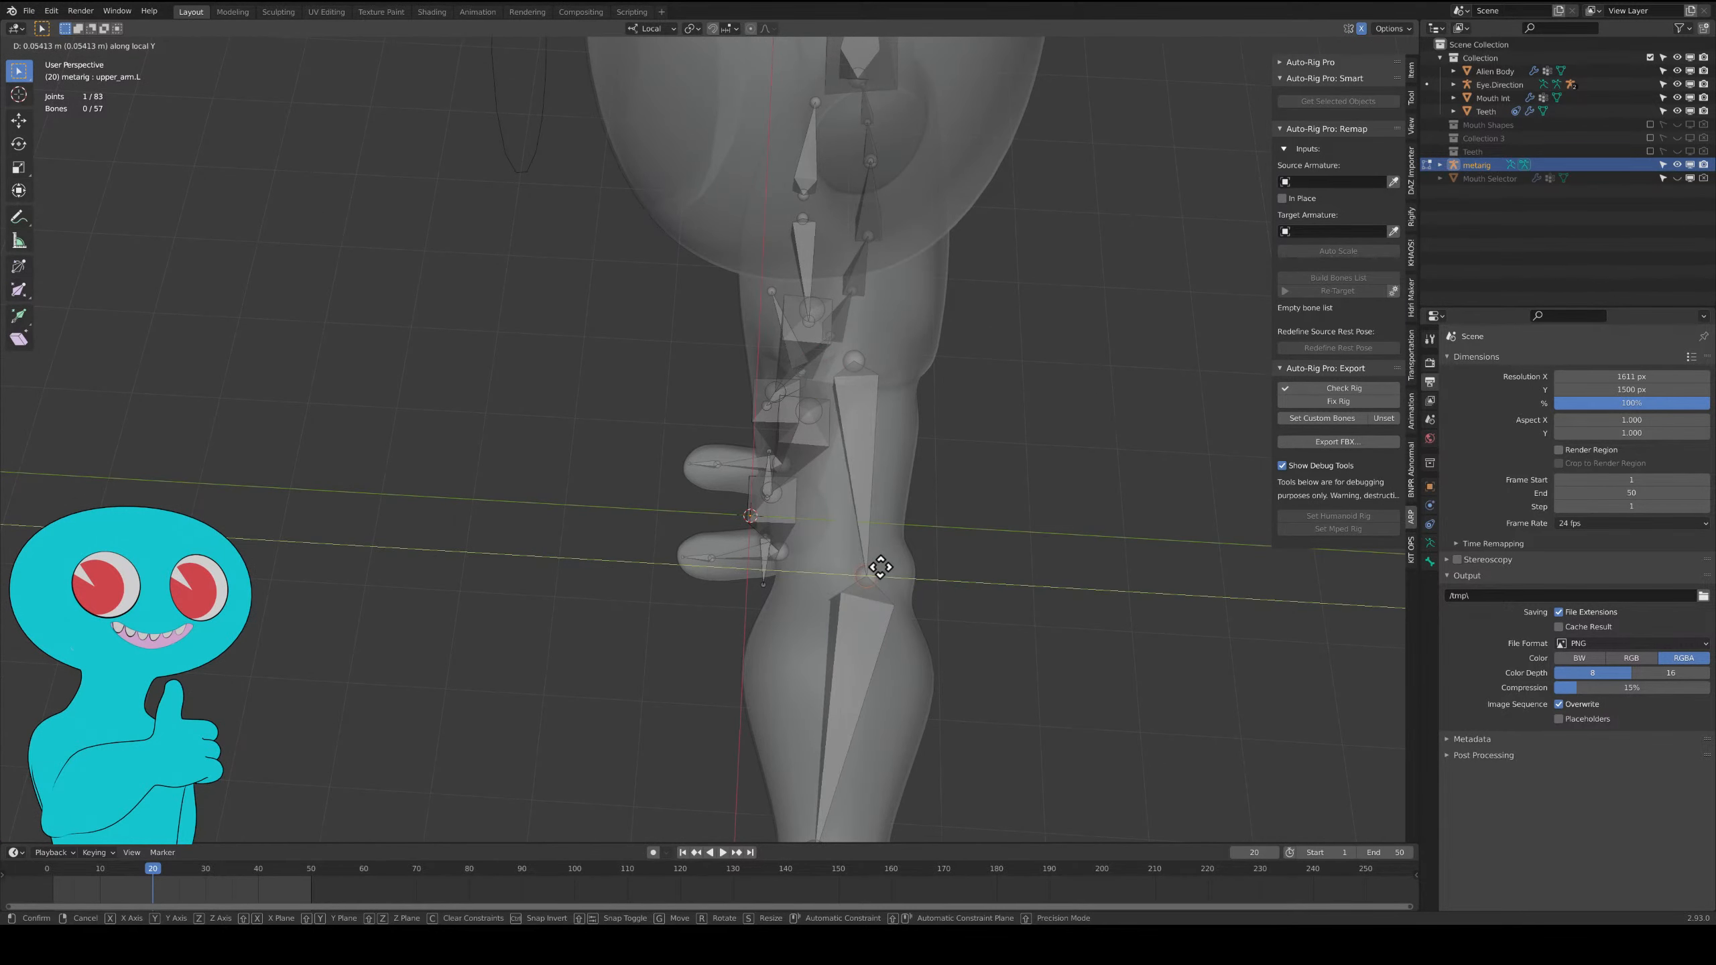
click(873, 568)
Move the wrist joint of forearm.L along its local Y axis to the centre of the wrist.
middle_drag(904, 636, 867, 411)
click(784, 554)
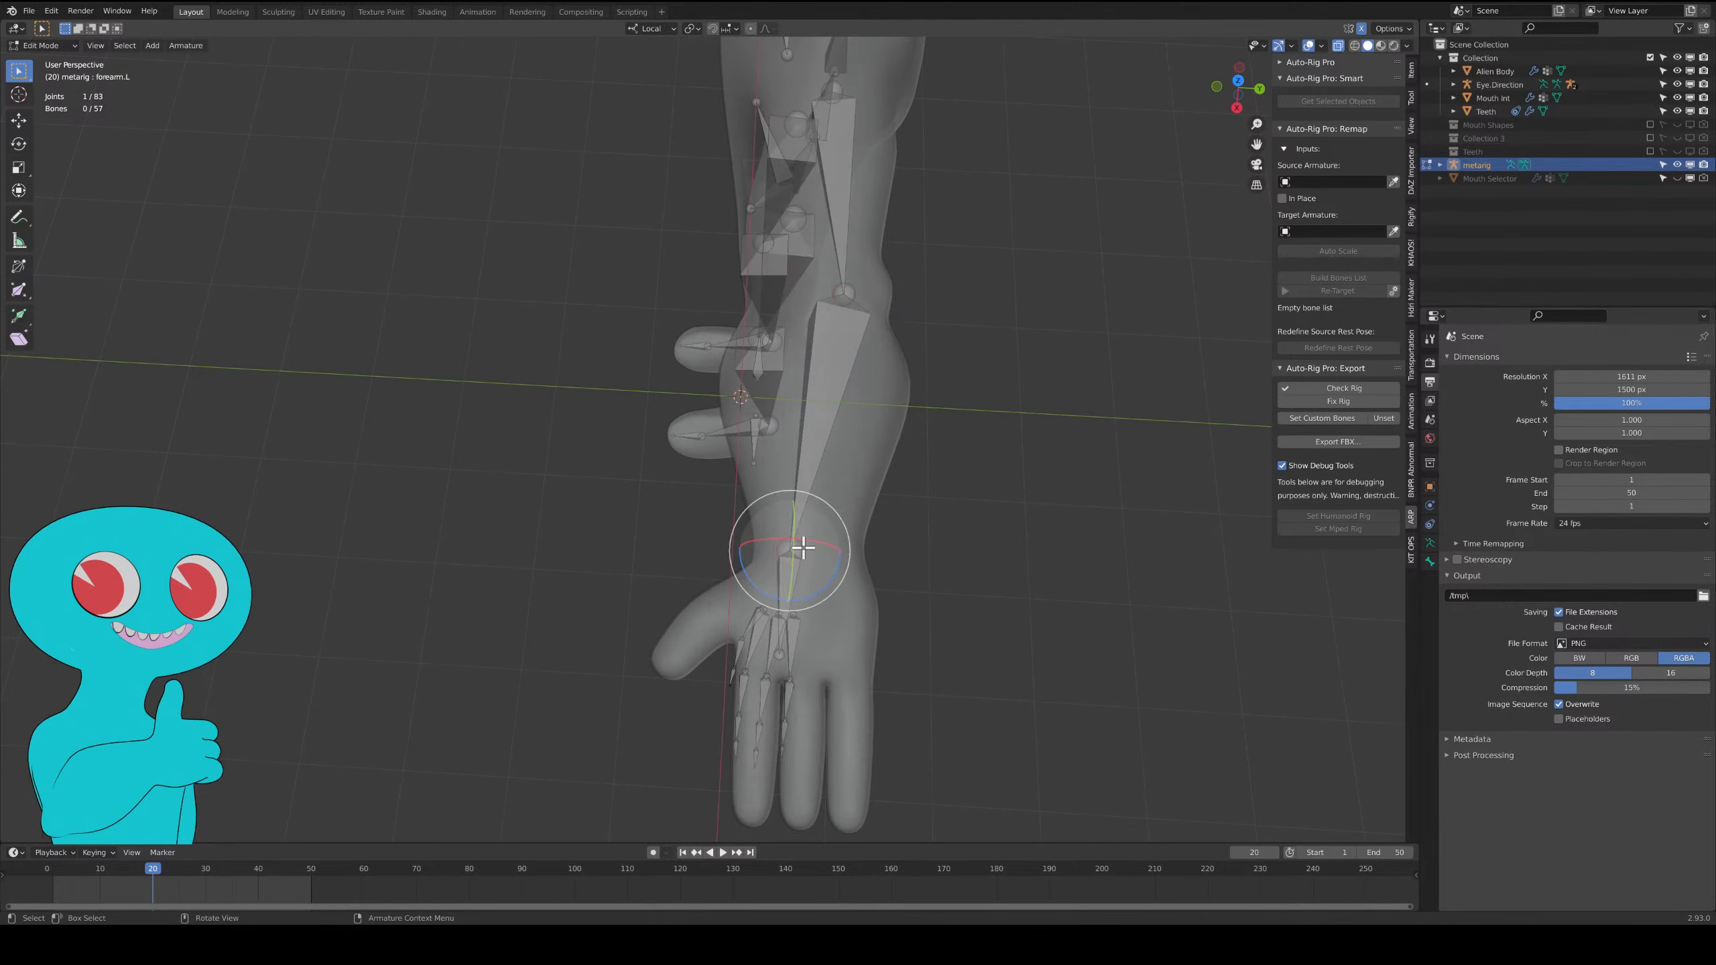
key(g)
key(y)
click(826, 553)
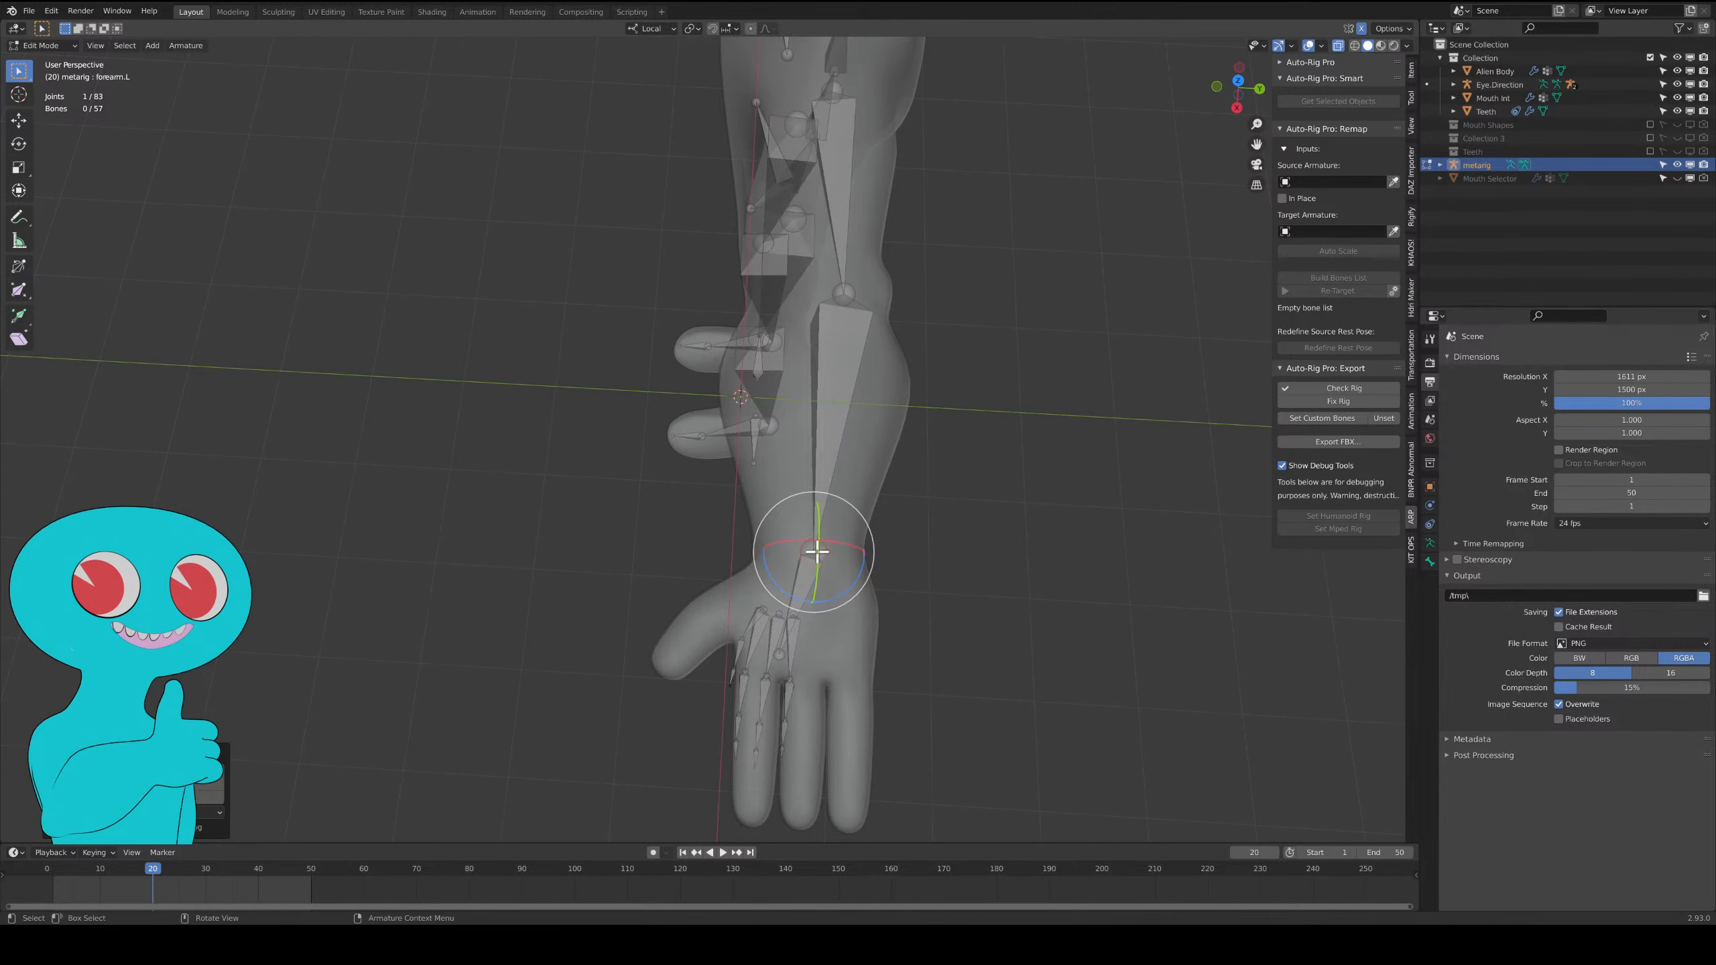
Move the outer joint of shoulder.L backward along its local Y axis, in line with the start of the upper arm.
middle_drag(826, 553, 713, 524)
click(788, 373)
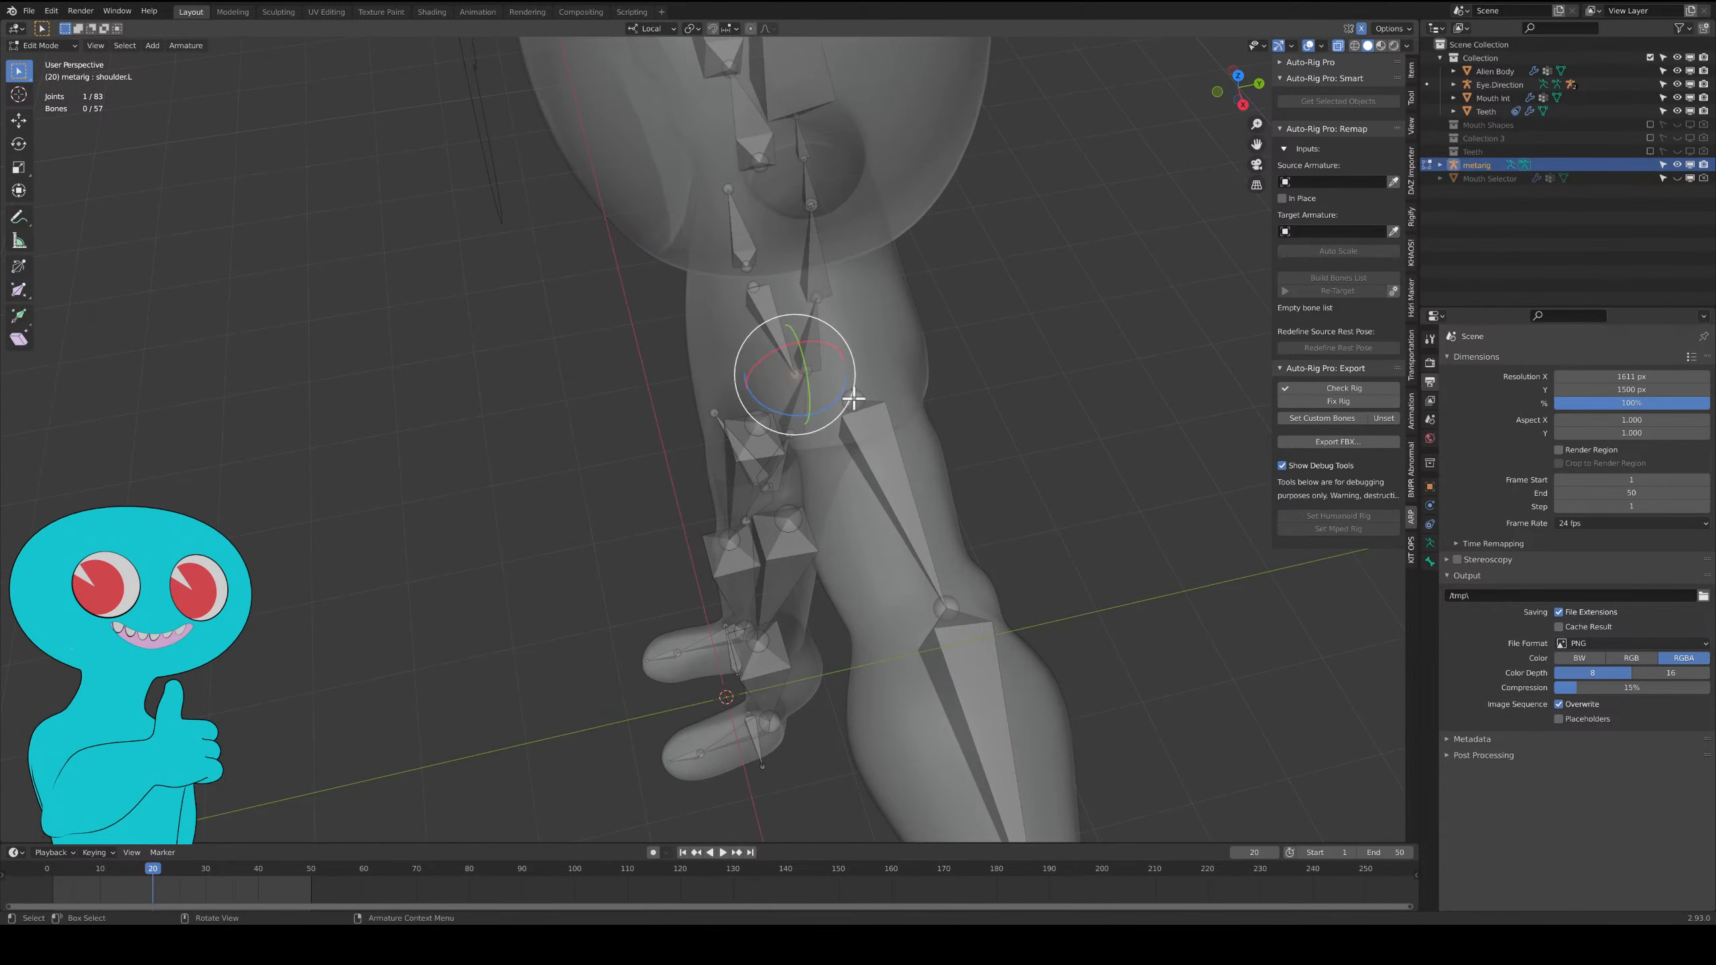
key(g)
key(y)
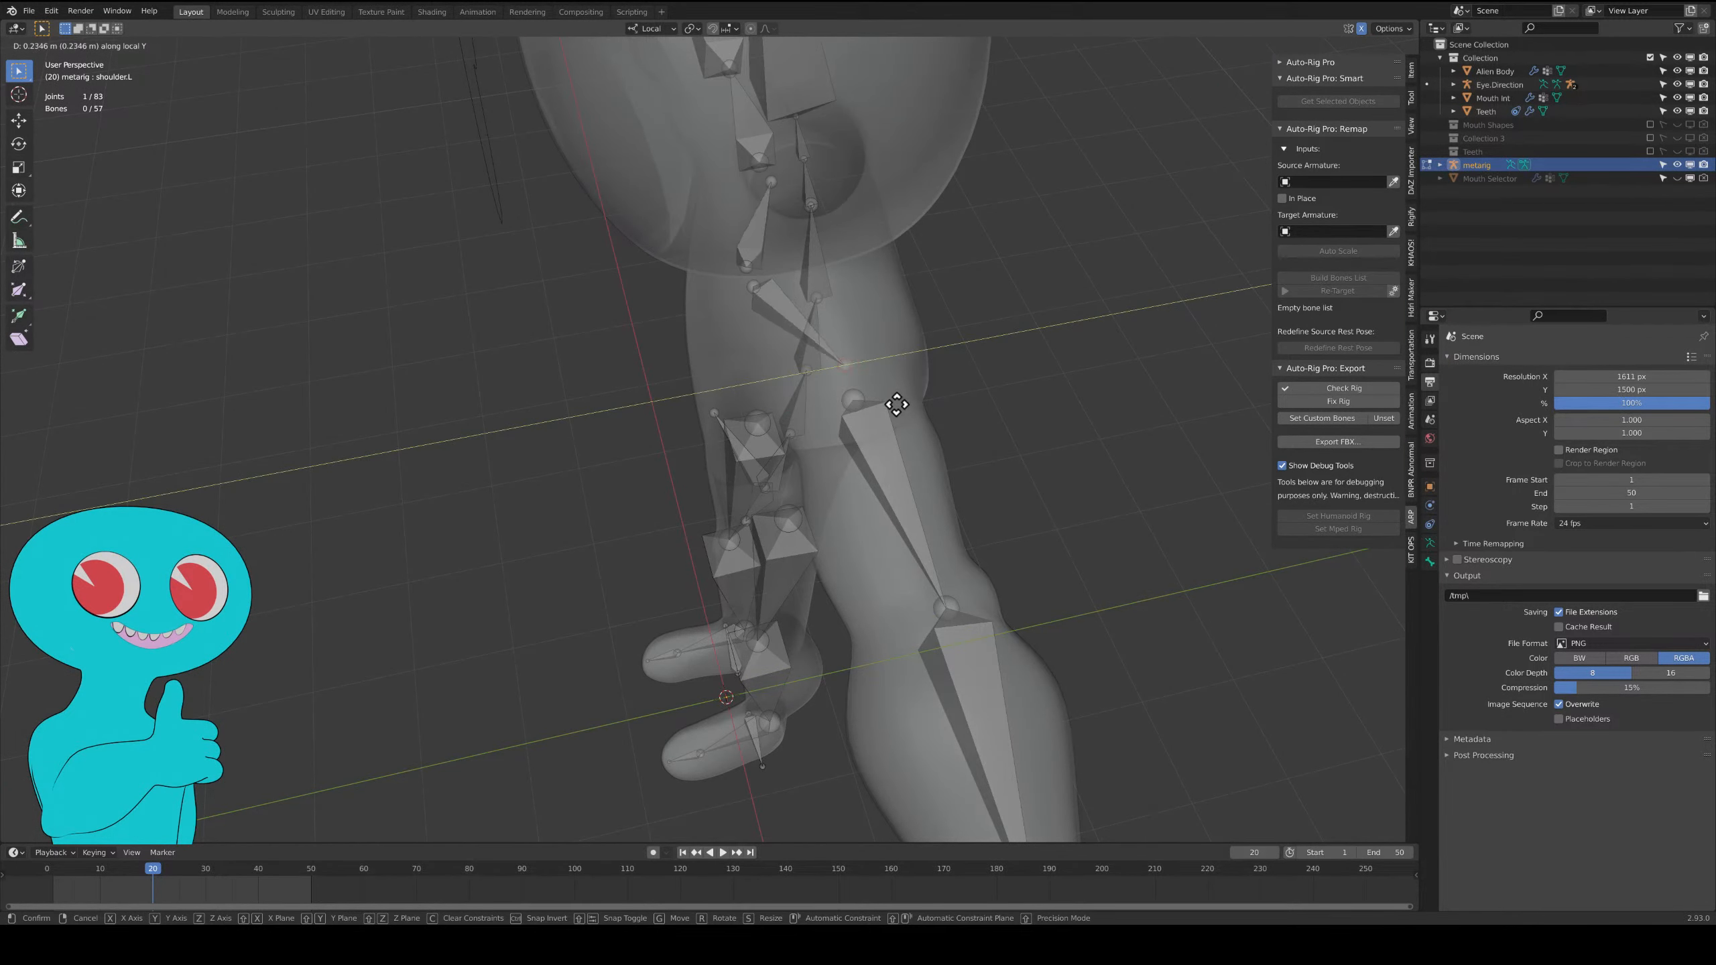
click(881, 404)
Move the left hand's three linked palm-and-finger bone chains together about 0.13 m along local Y, toward the fingers of the mesh.
middle_drag(874, 395, 988, 343)
shift+middle_drag(819, 471, 942, 344)
shift+middle_drag(923, 407, 728, 269)
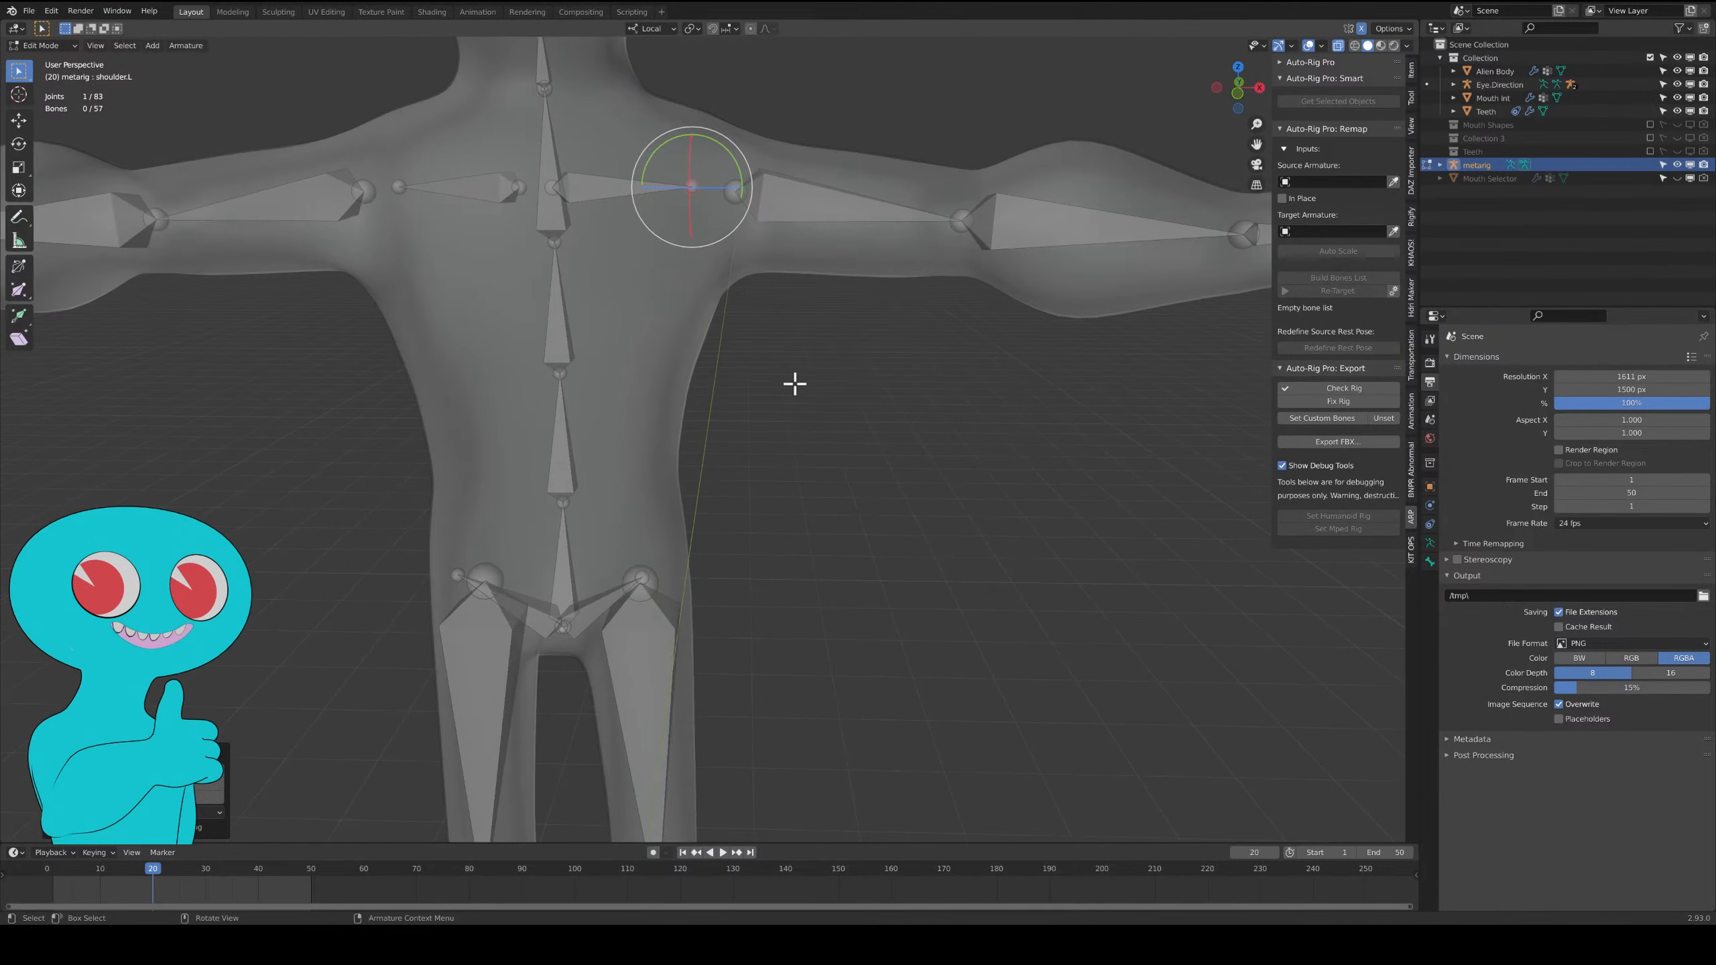
shift+middle_drag(798, 402, 784, 315)
shift+middle_drag(777, 609, 827, 402)
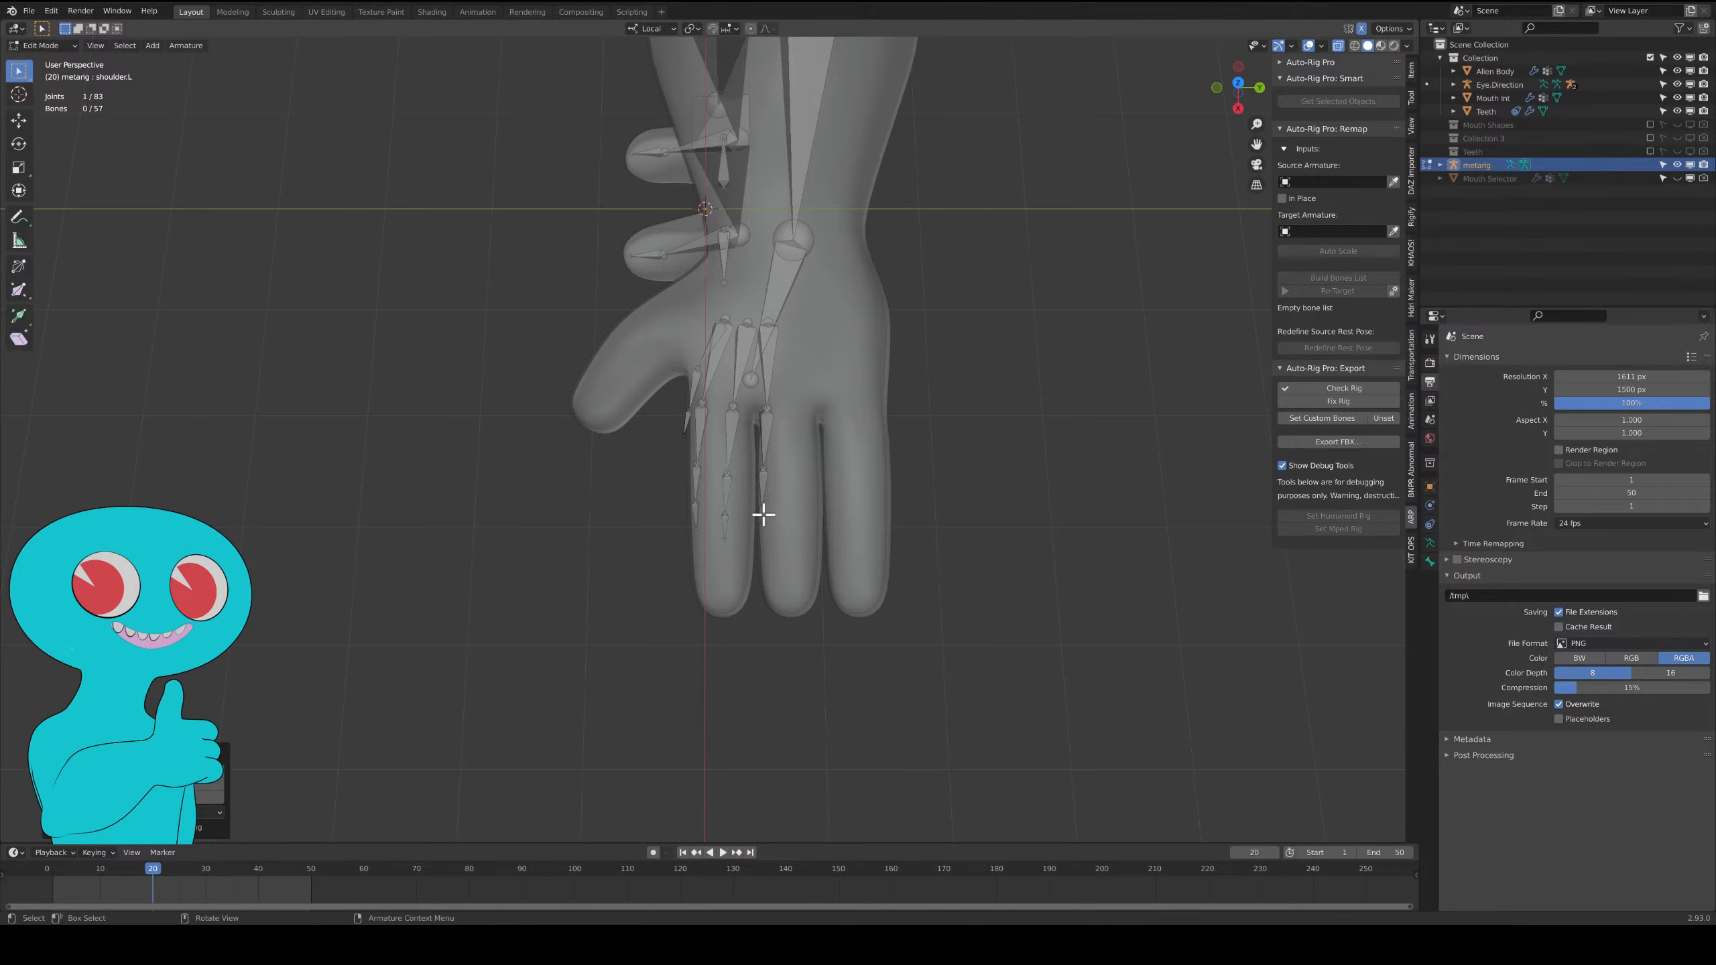
middle_drag(730, 378, 773, 372)
click(758, 351)
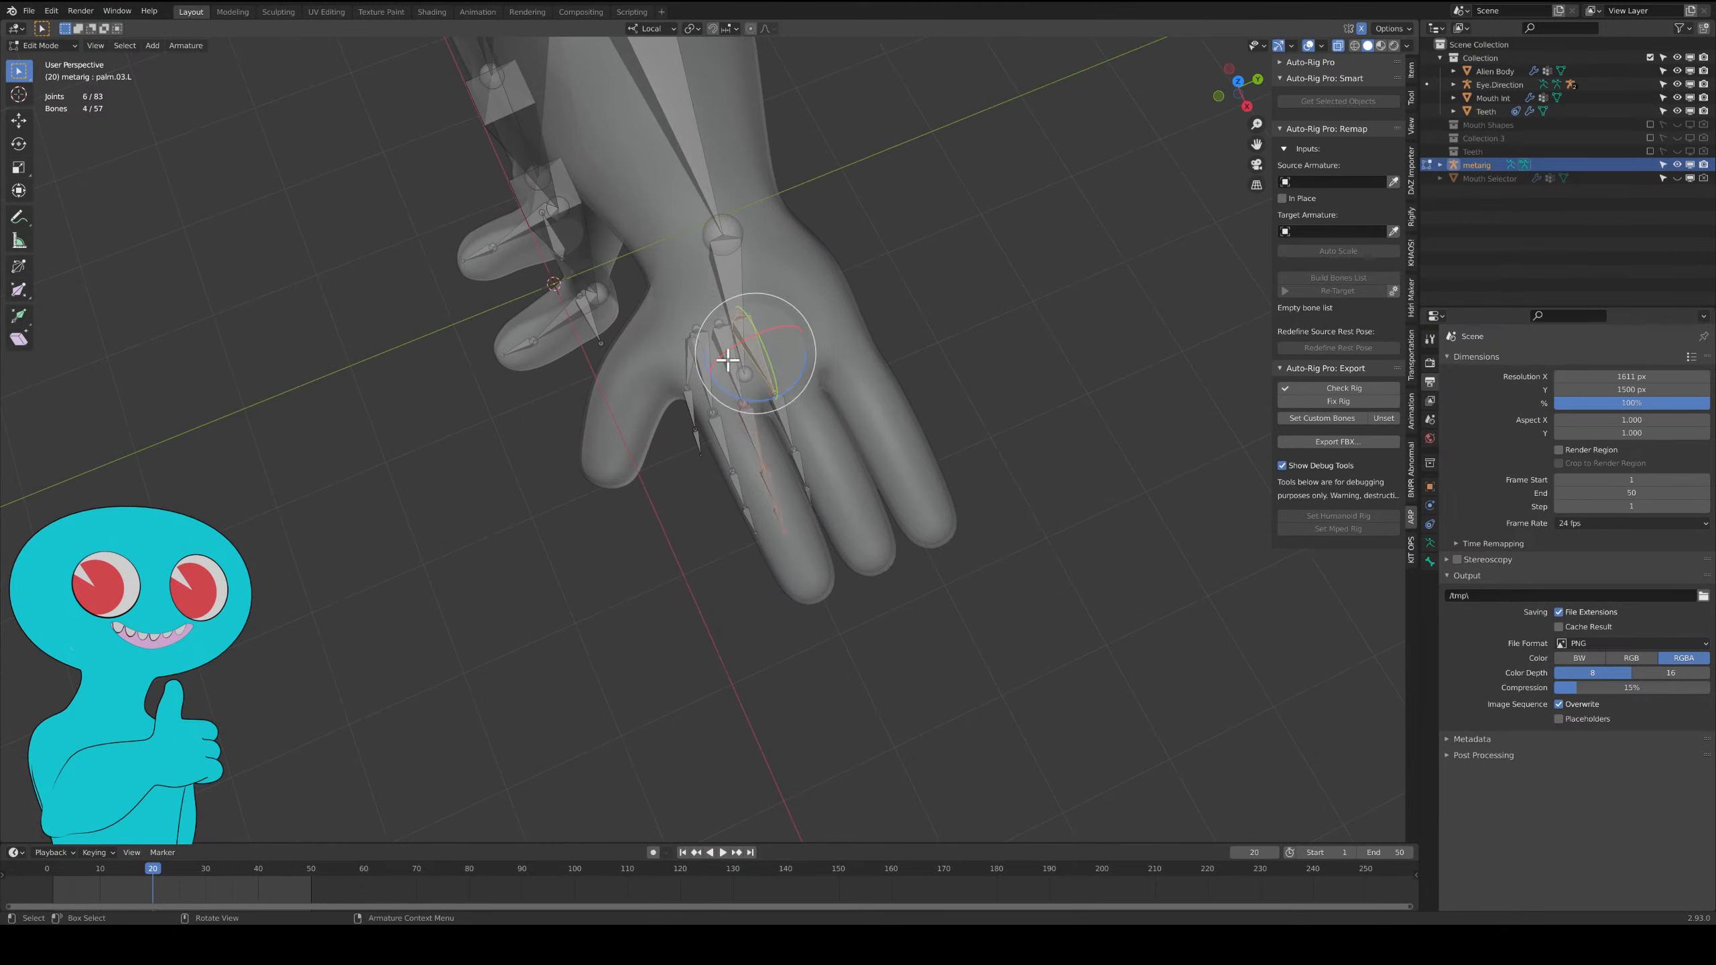
key(l)
key(l)
key(l)
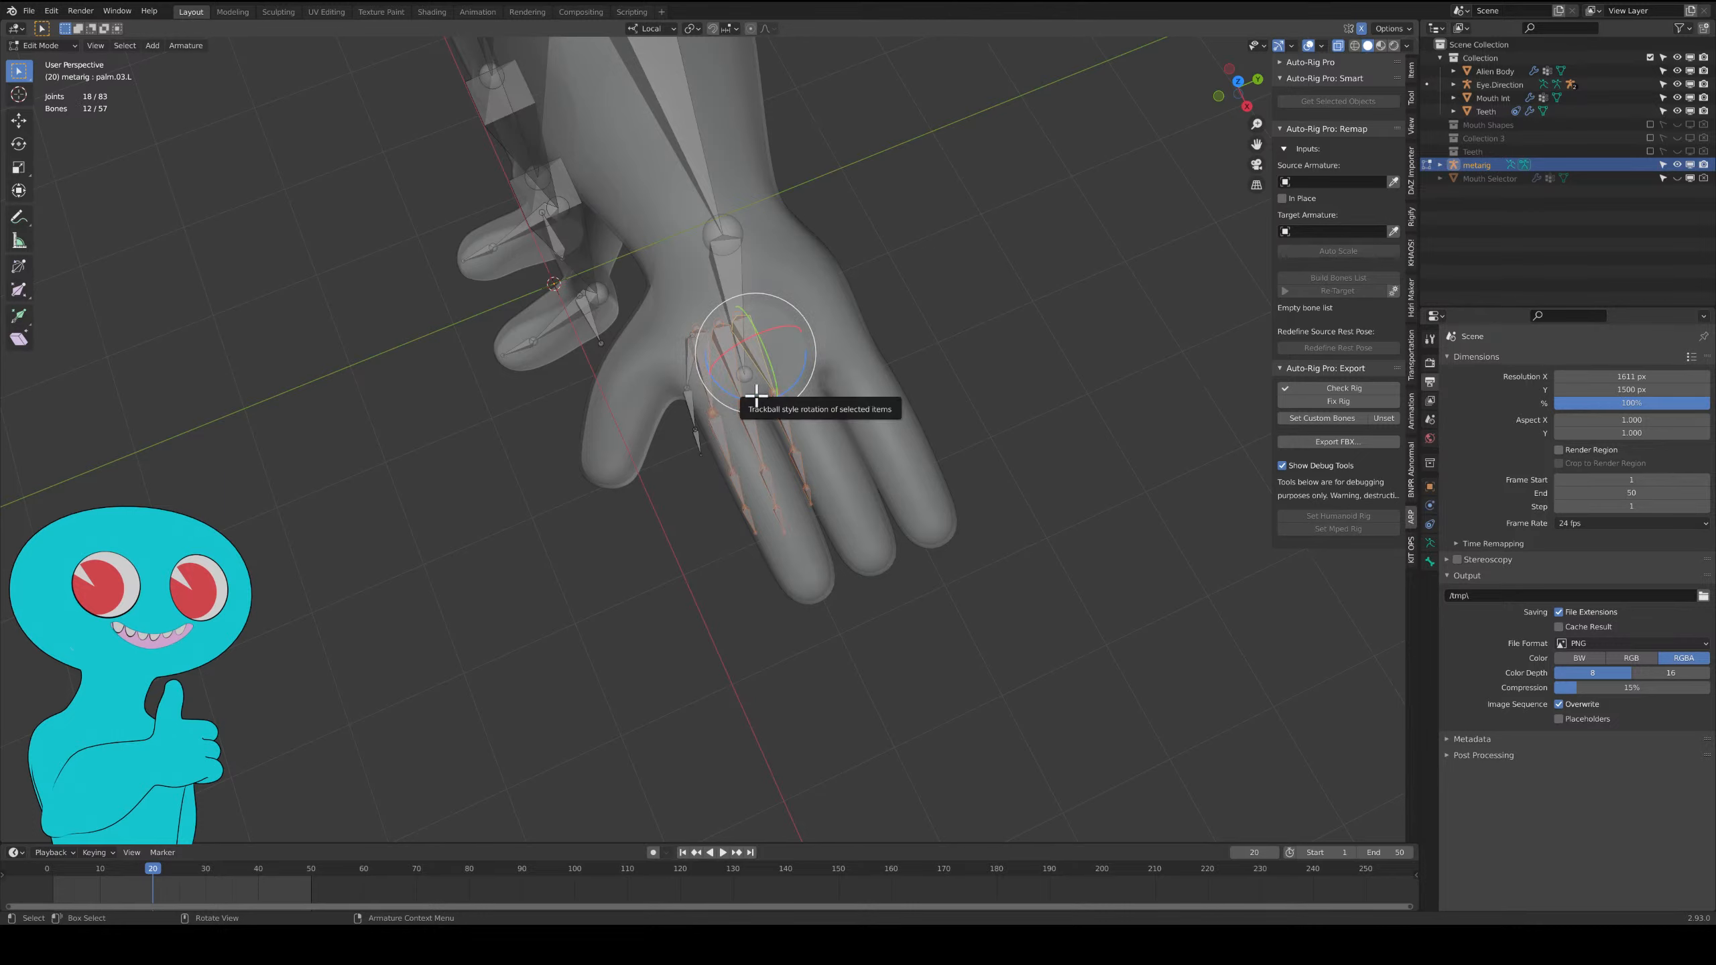
key(g)
key(y)
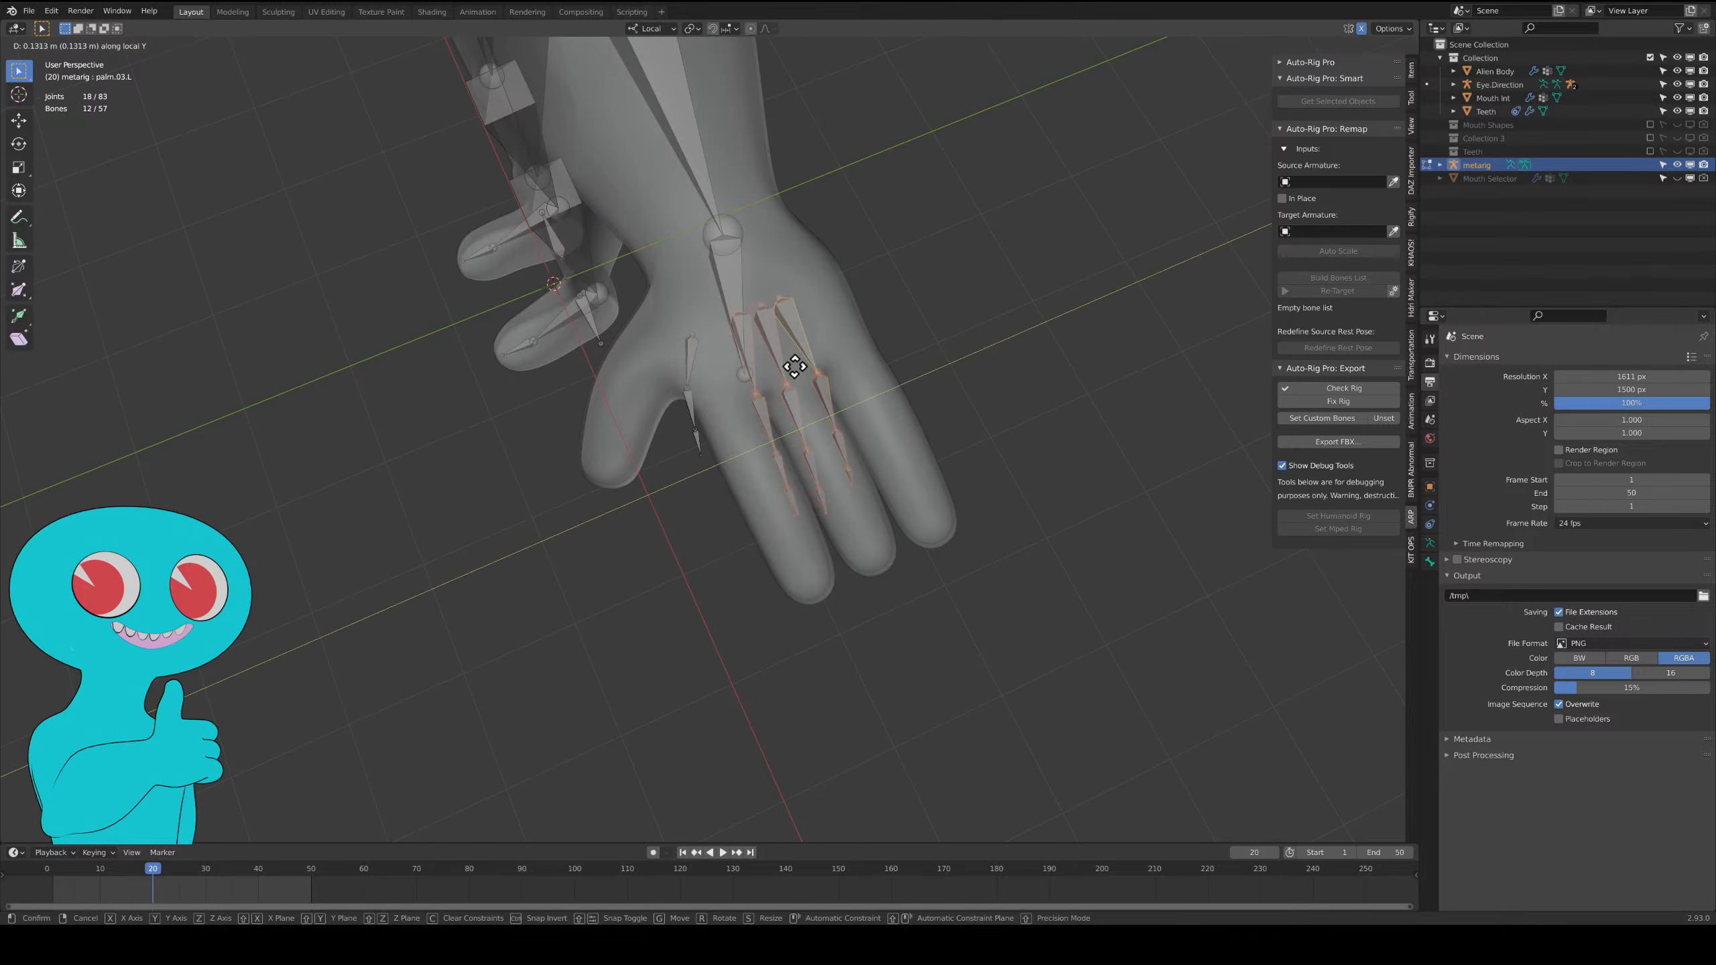
click(794, 366)
Move the three left thumb bones together into the base of the mesh's thumb.
click(695, 352)
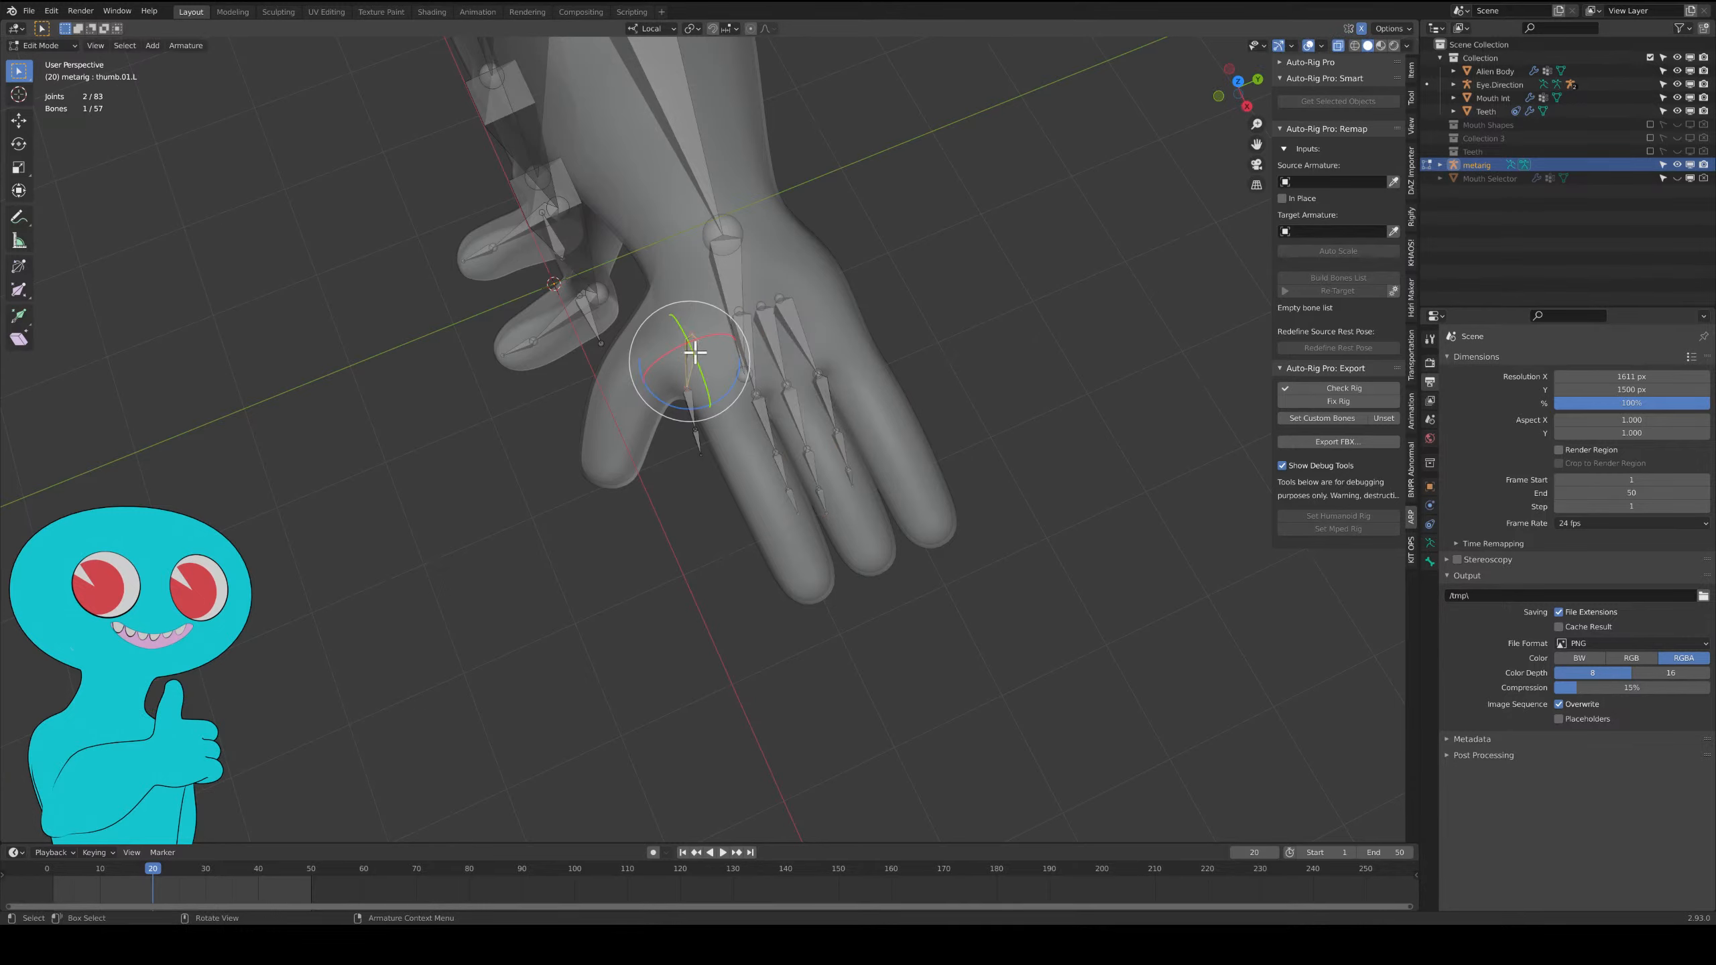
shift+click(691, 405)
shift+click(696, 447)
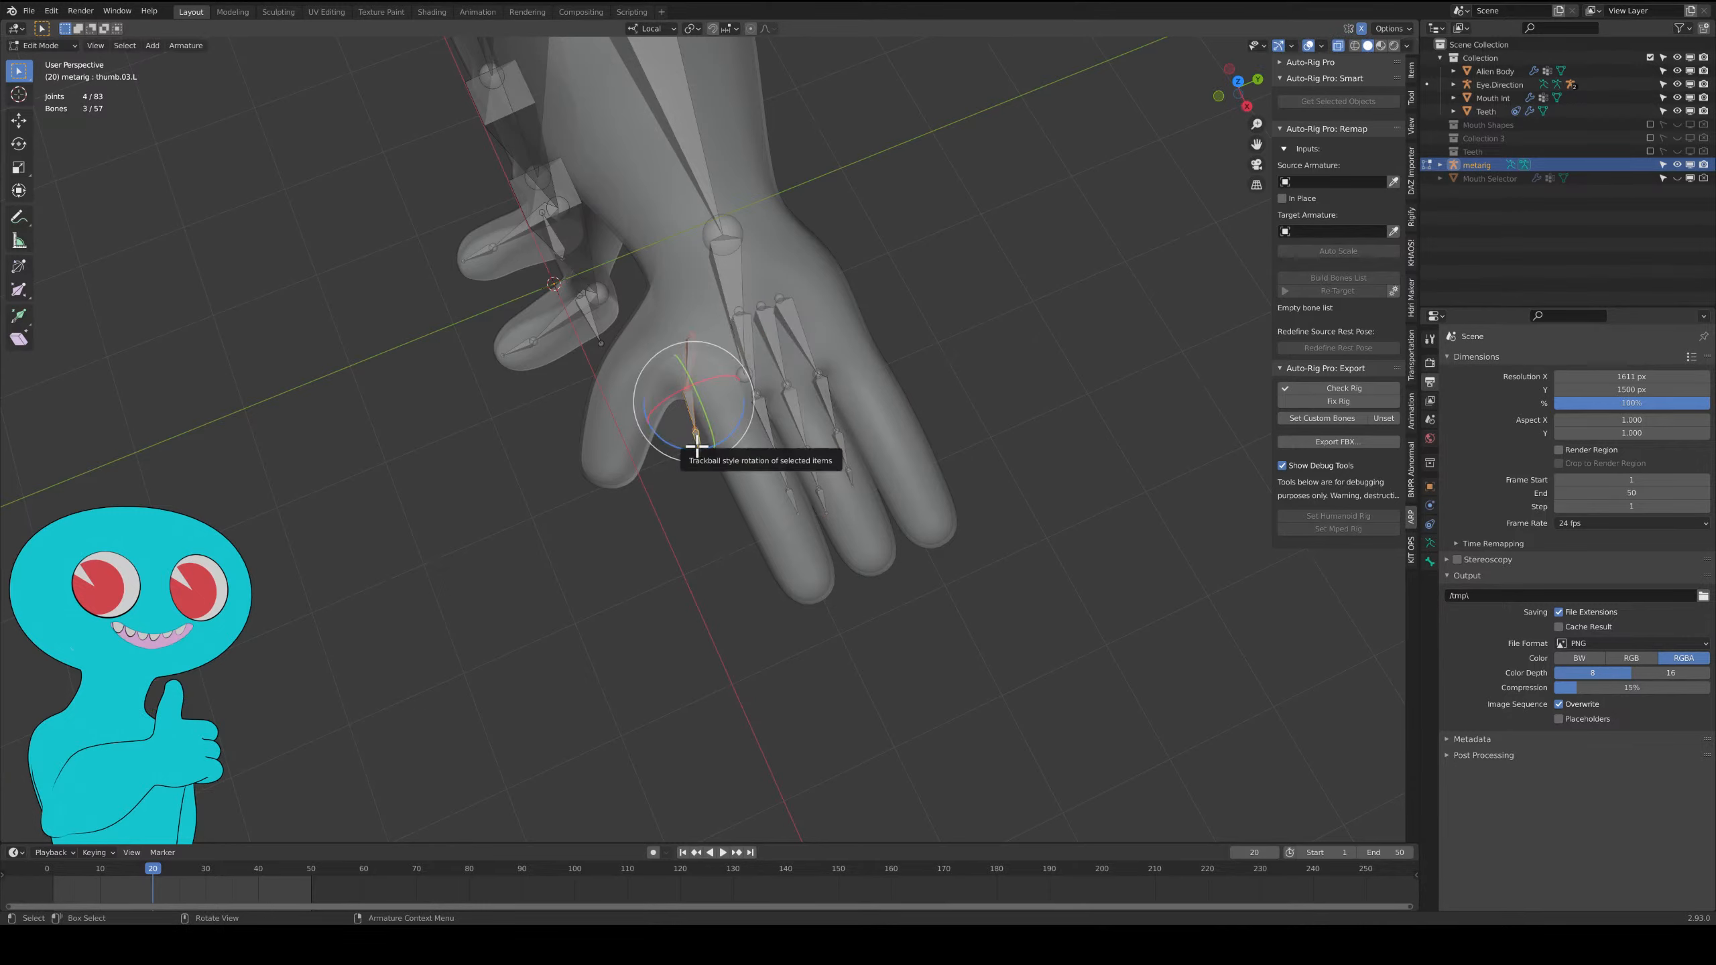
key(g)
click(668, 422)
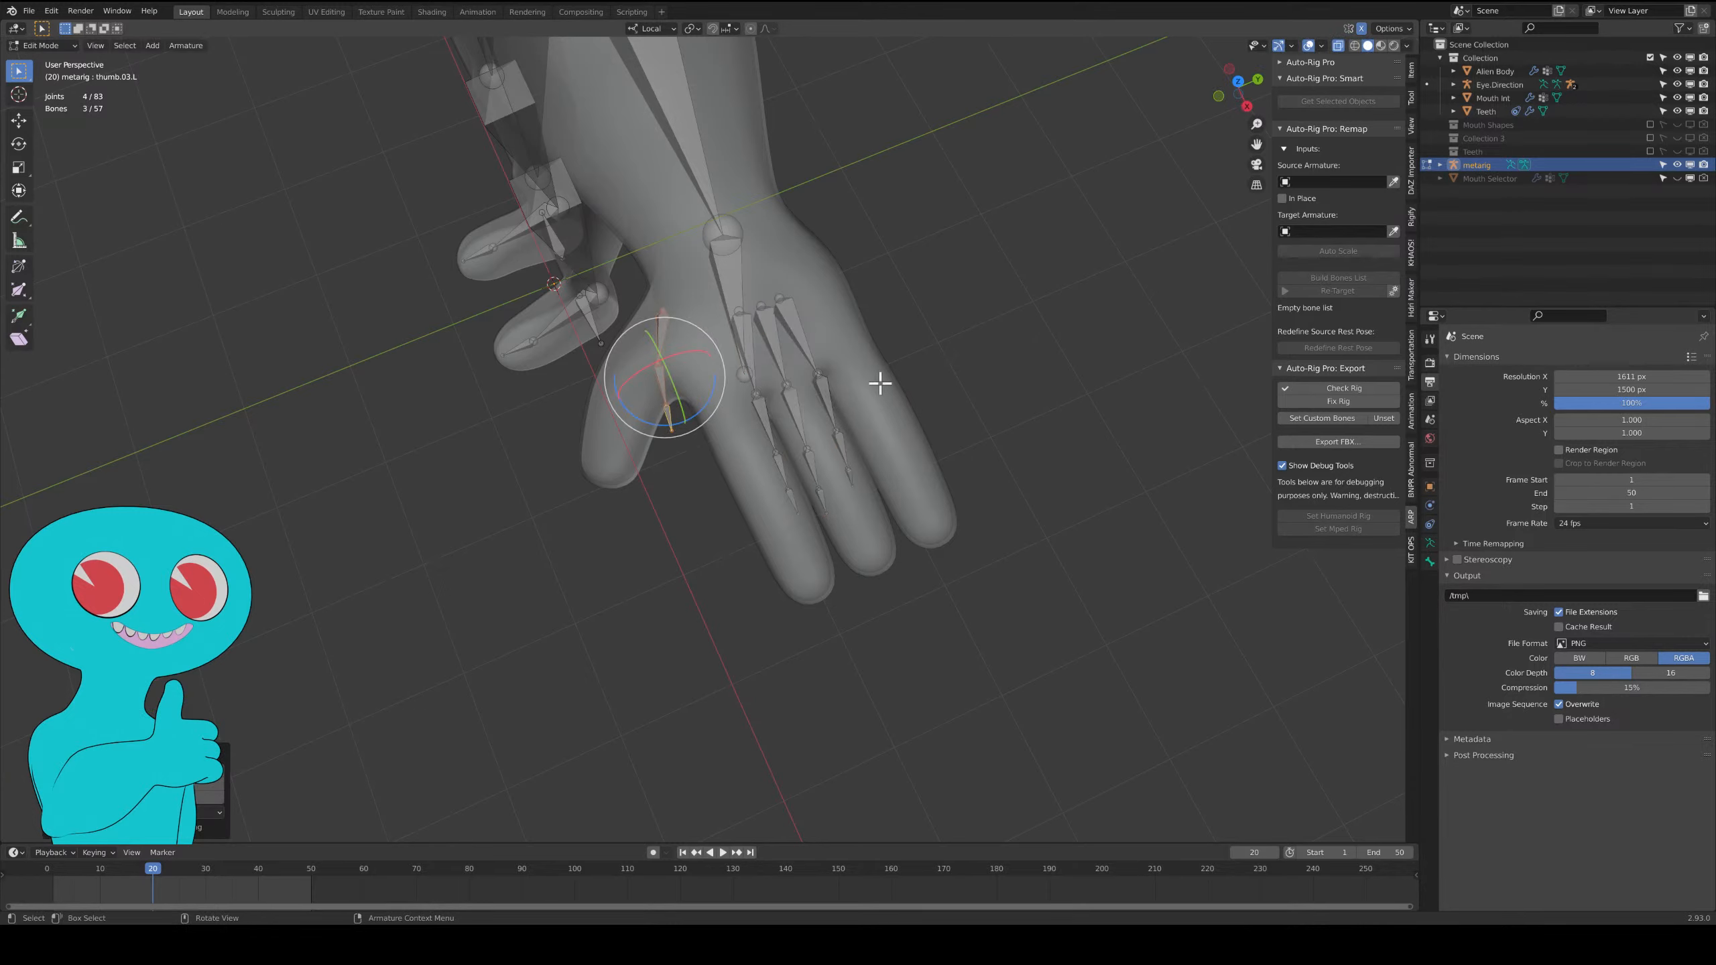
In top view, move the ring finger chain with palm.03.L along local Y into the finger farthest from the thumb.
click(782, 297)
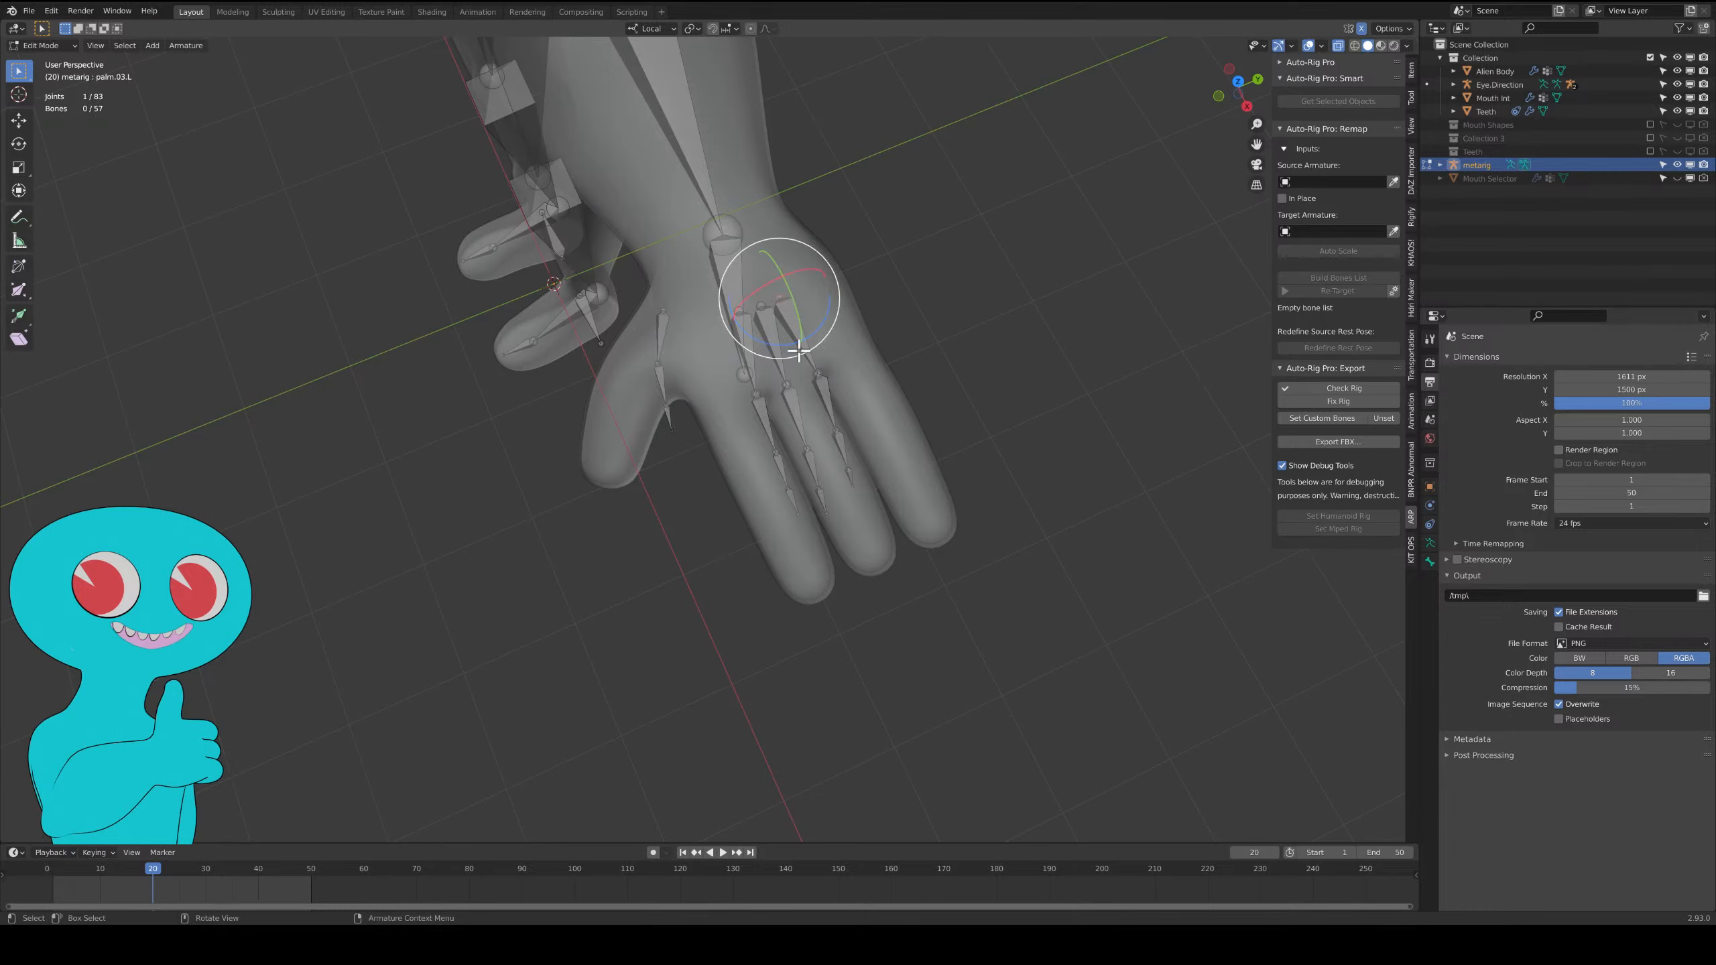
shift+click(816, 373)
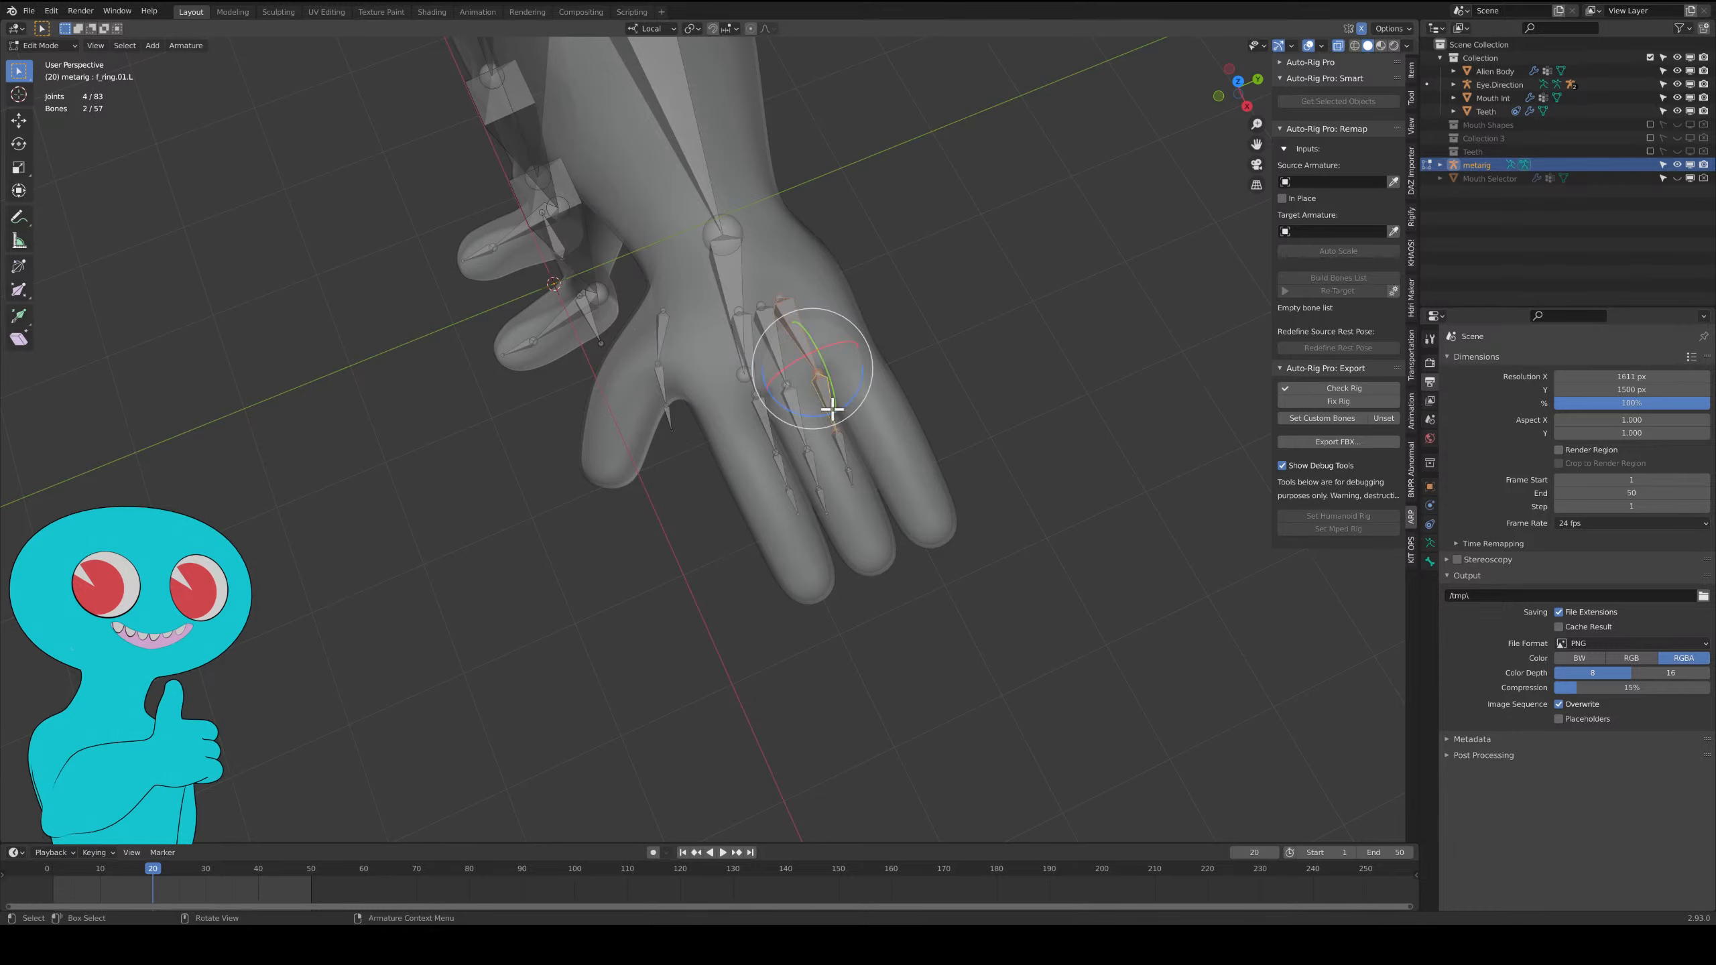
shift+click(830, 431)
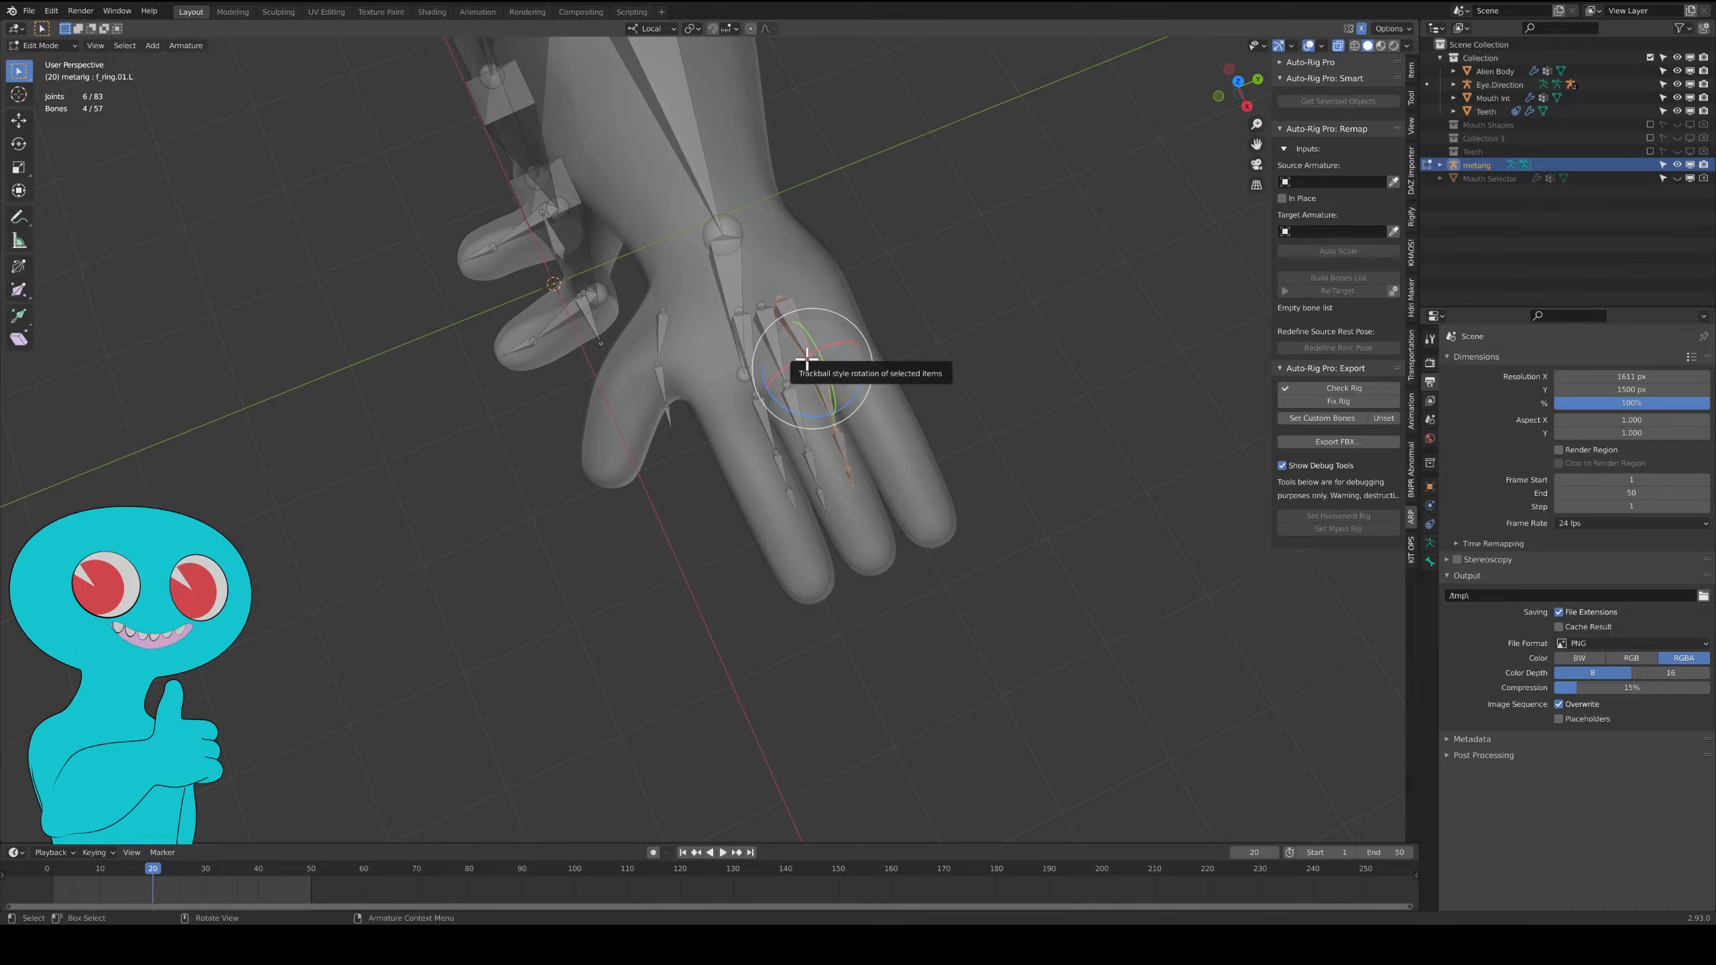
key(grave)
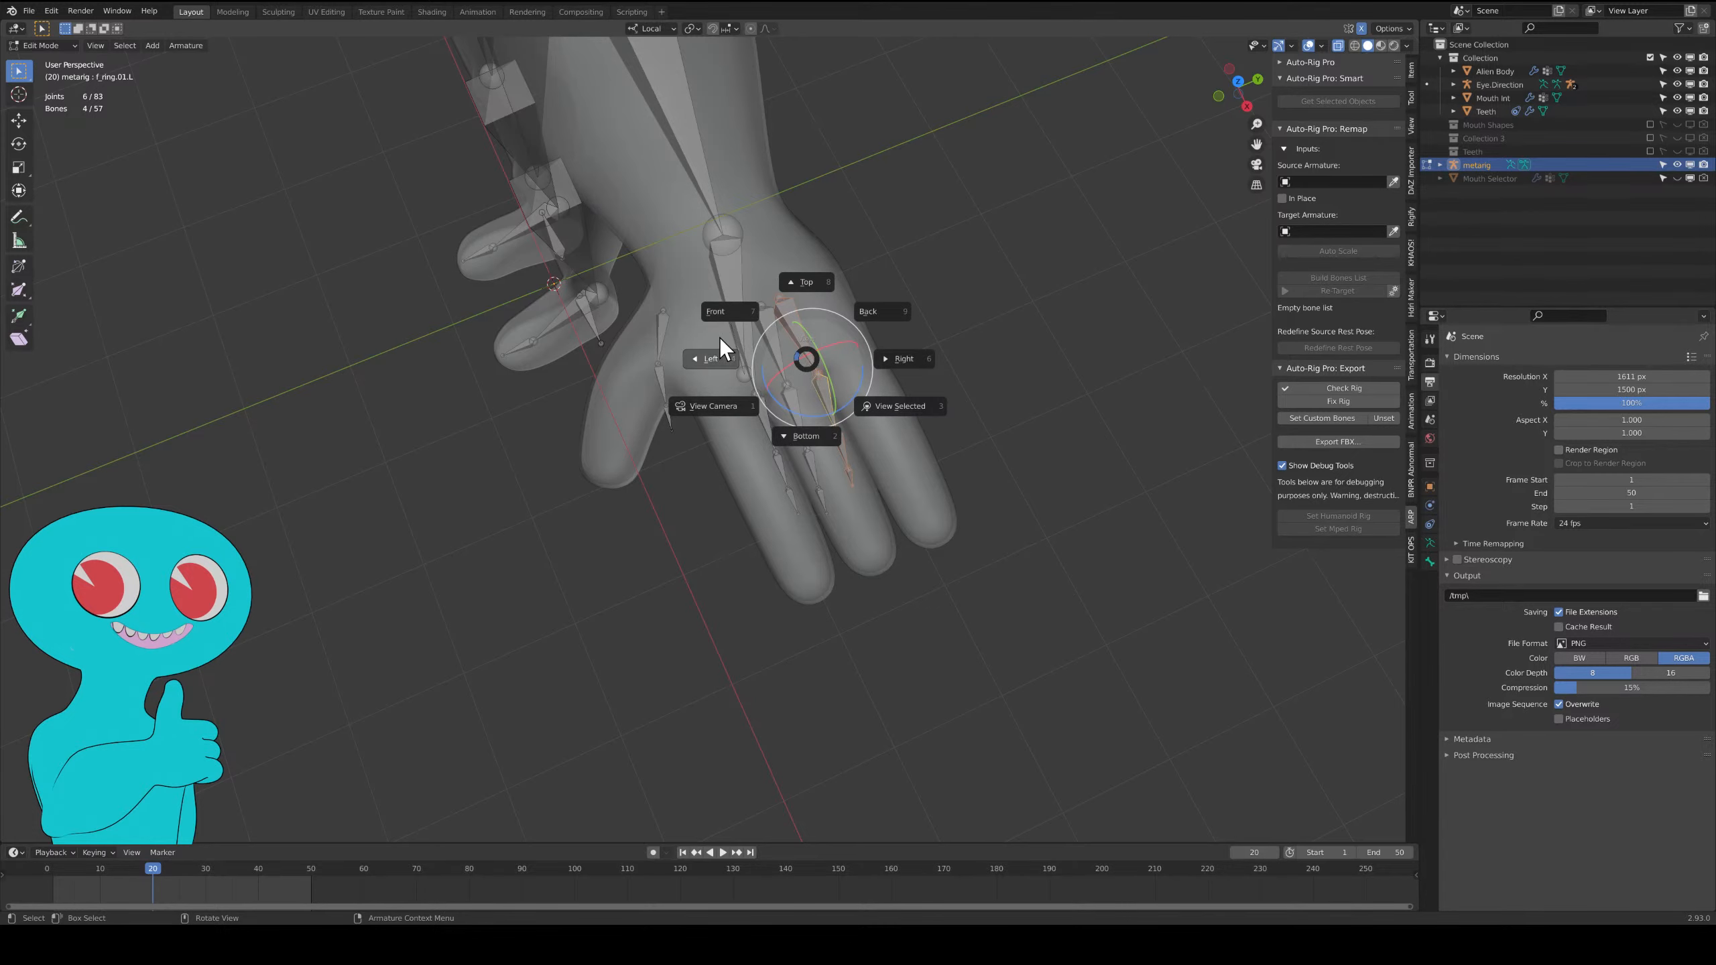
click(807, 280)
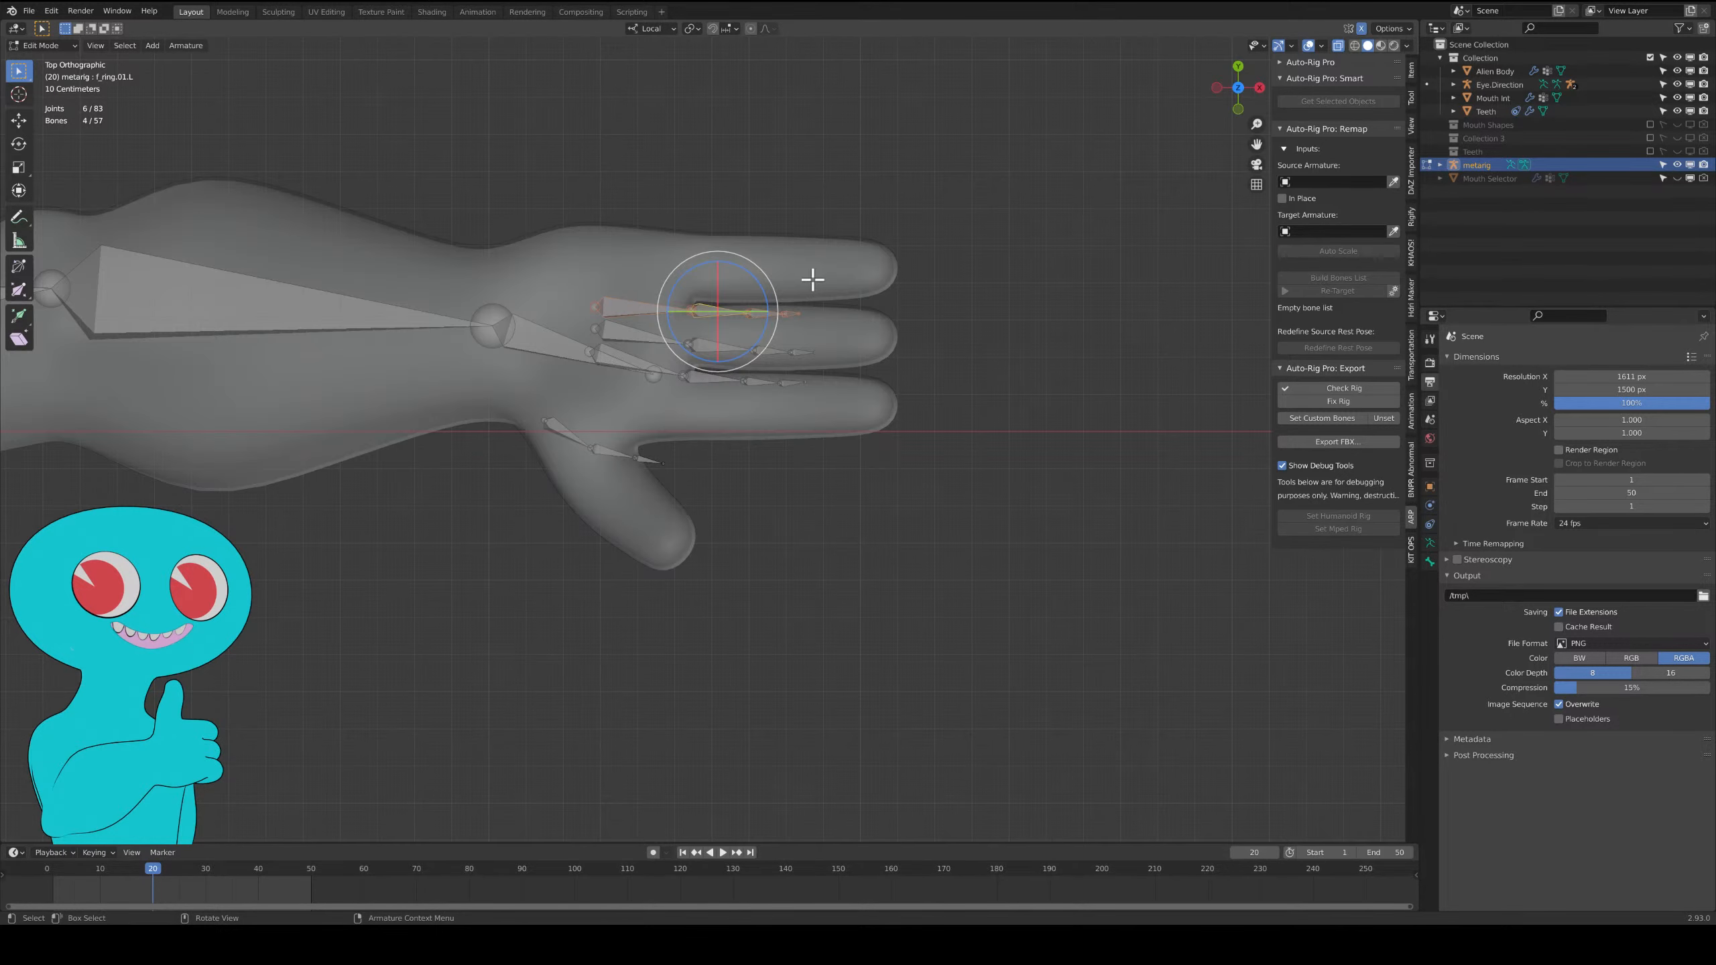
key(g)
key(y)
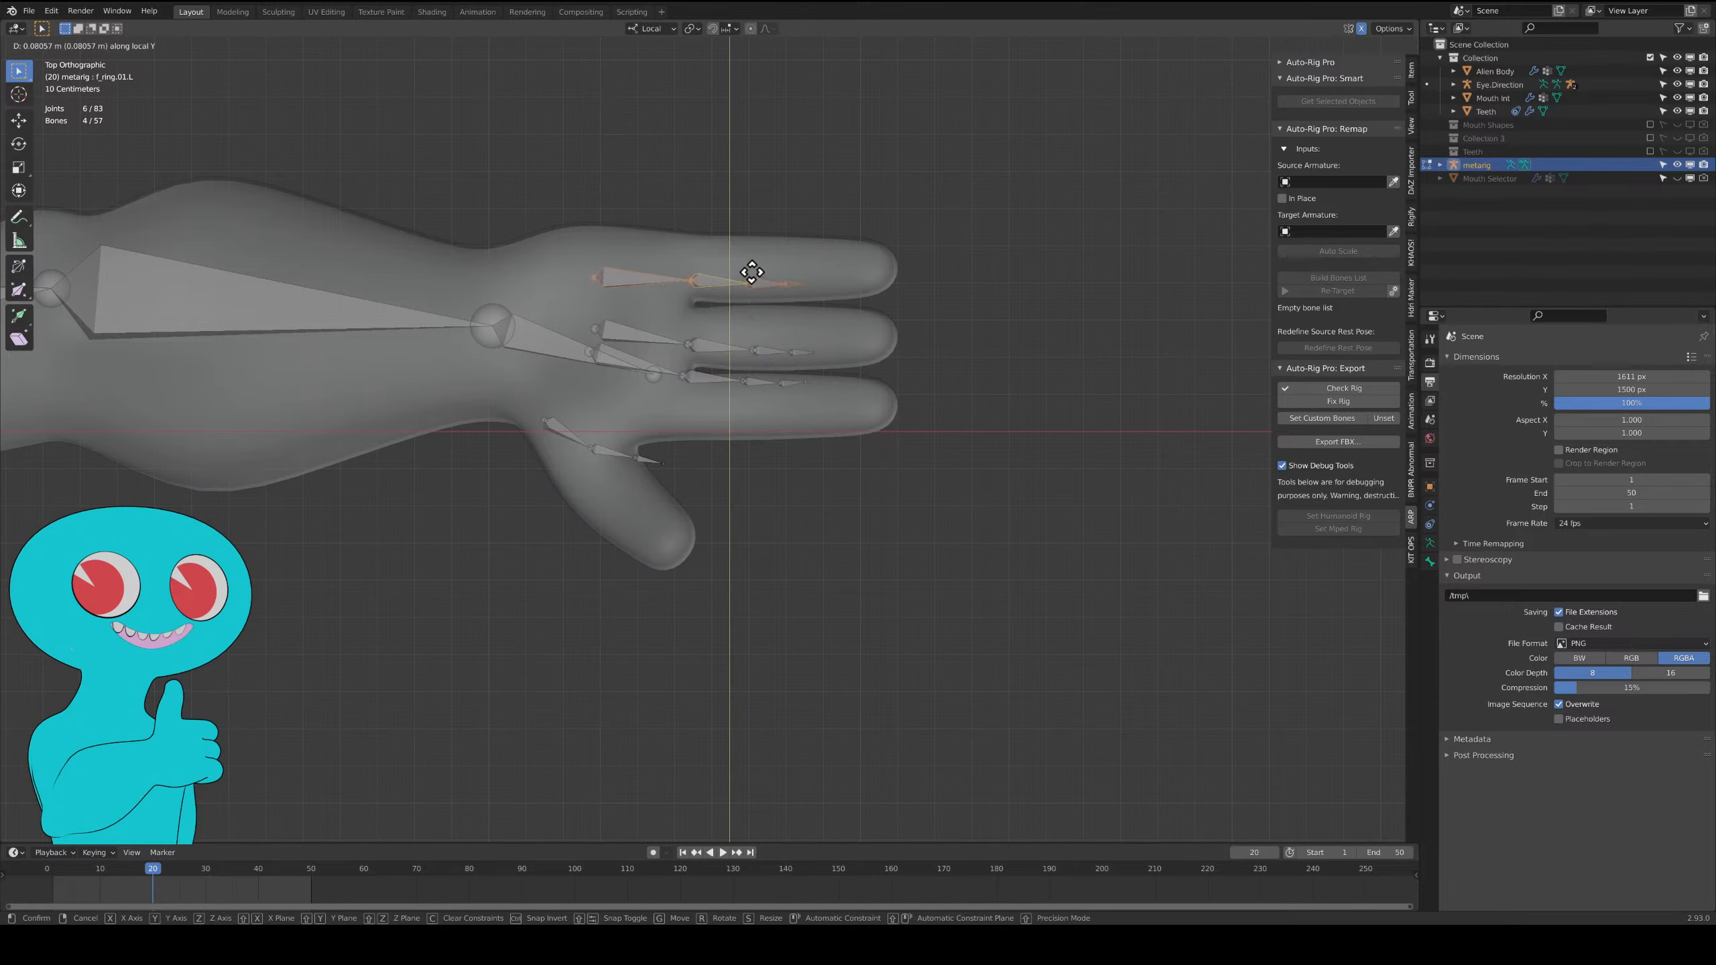
click(757, 263)
Move the index finger chain with palm.01.L about 0.06 m along local Y into the finger next to the thumb.
click(636, 359)
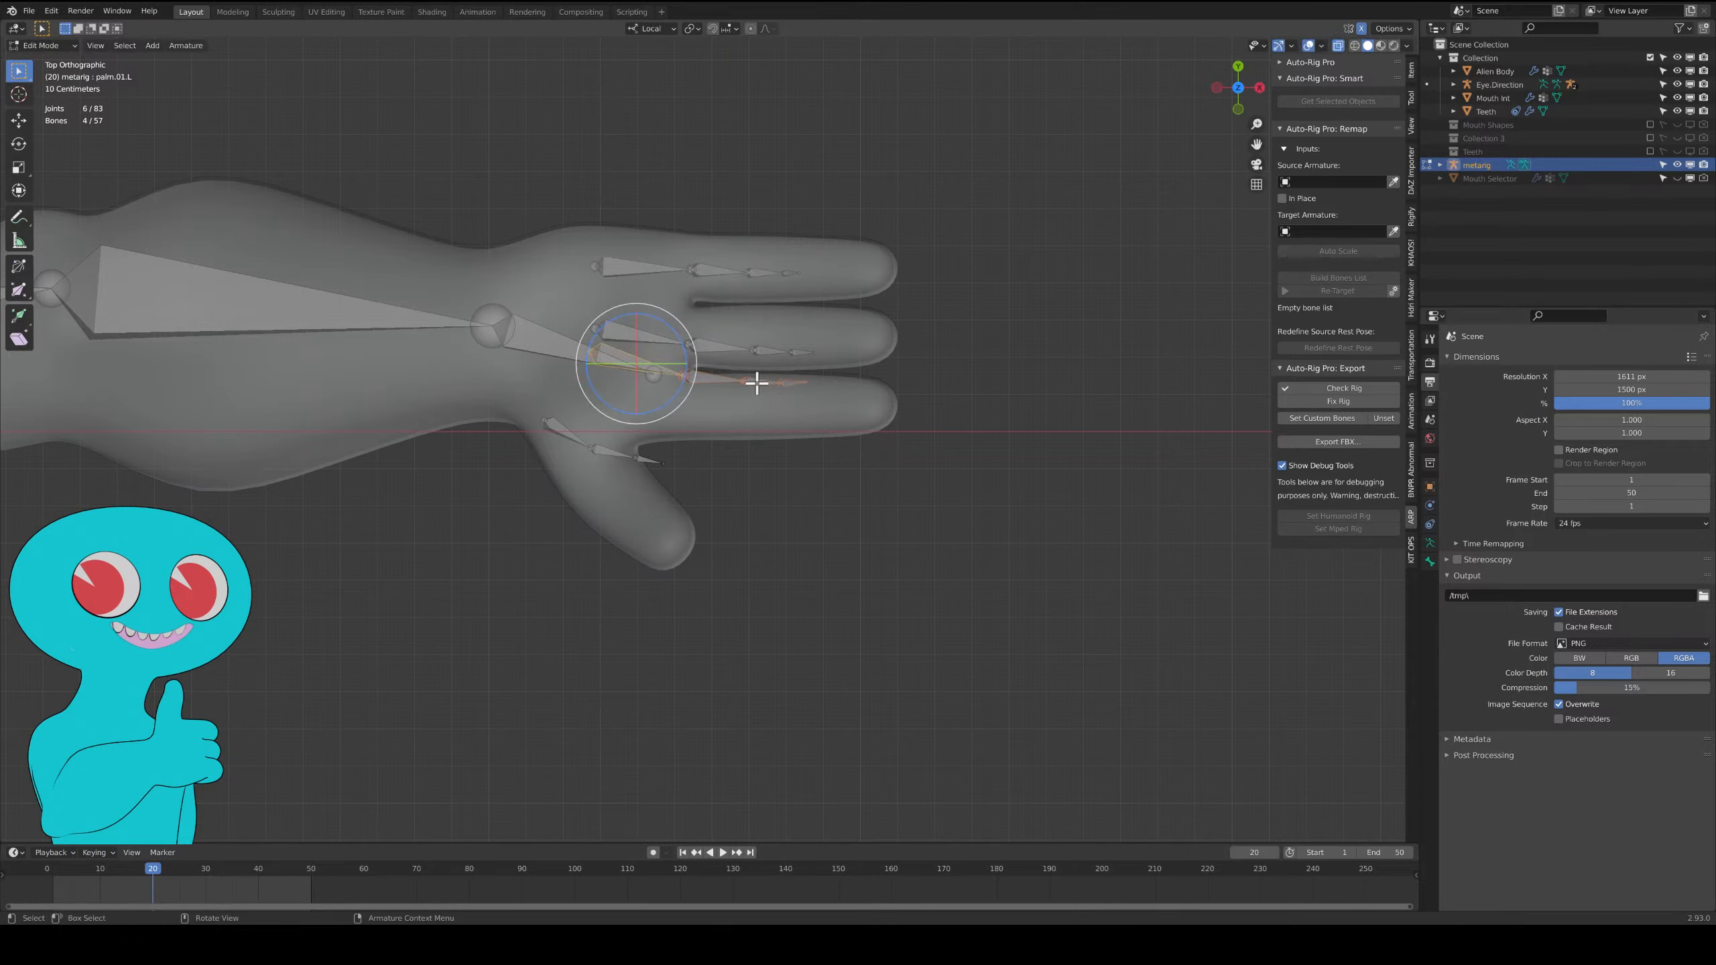
key(g)
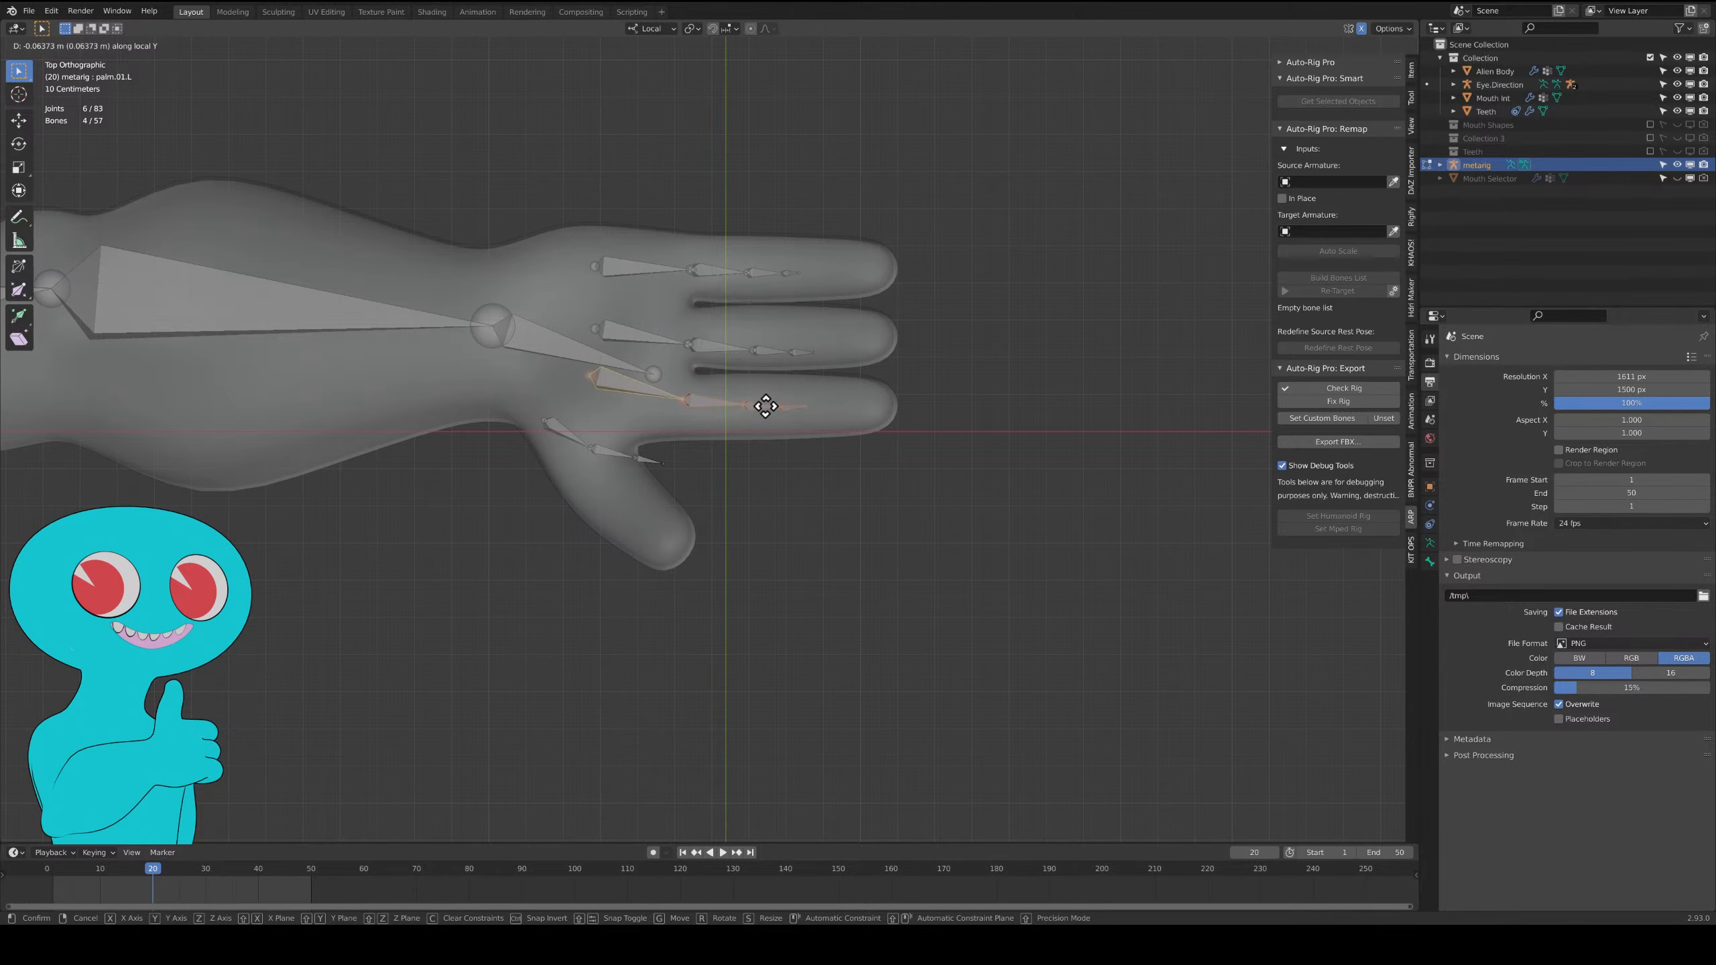
click(765, 405)
Move the end joints of the index, middle and ring fingers together about 0.26 m outward to the mesh's fingertips.
click(805, 406)
scroll(818, 425, up, 2)
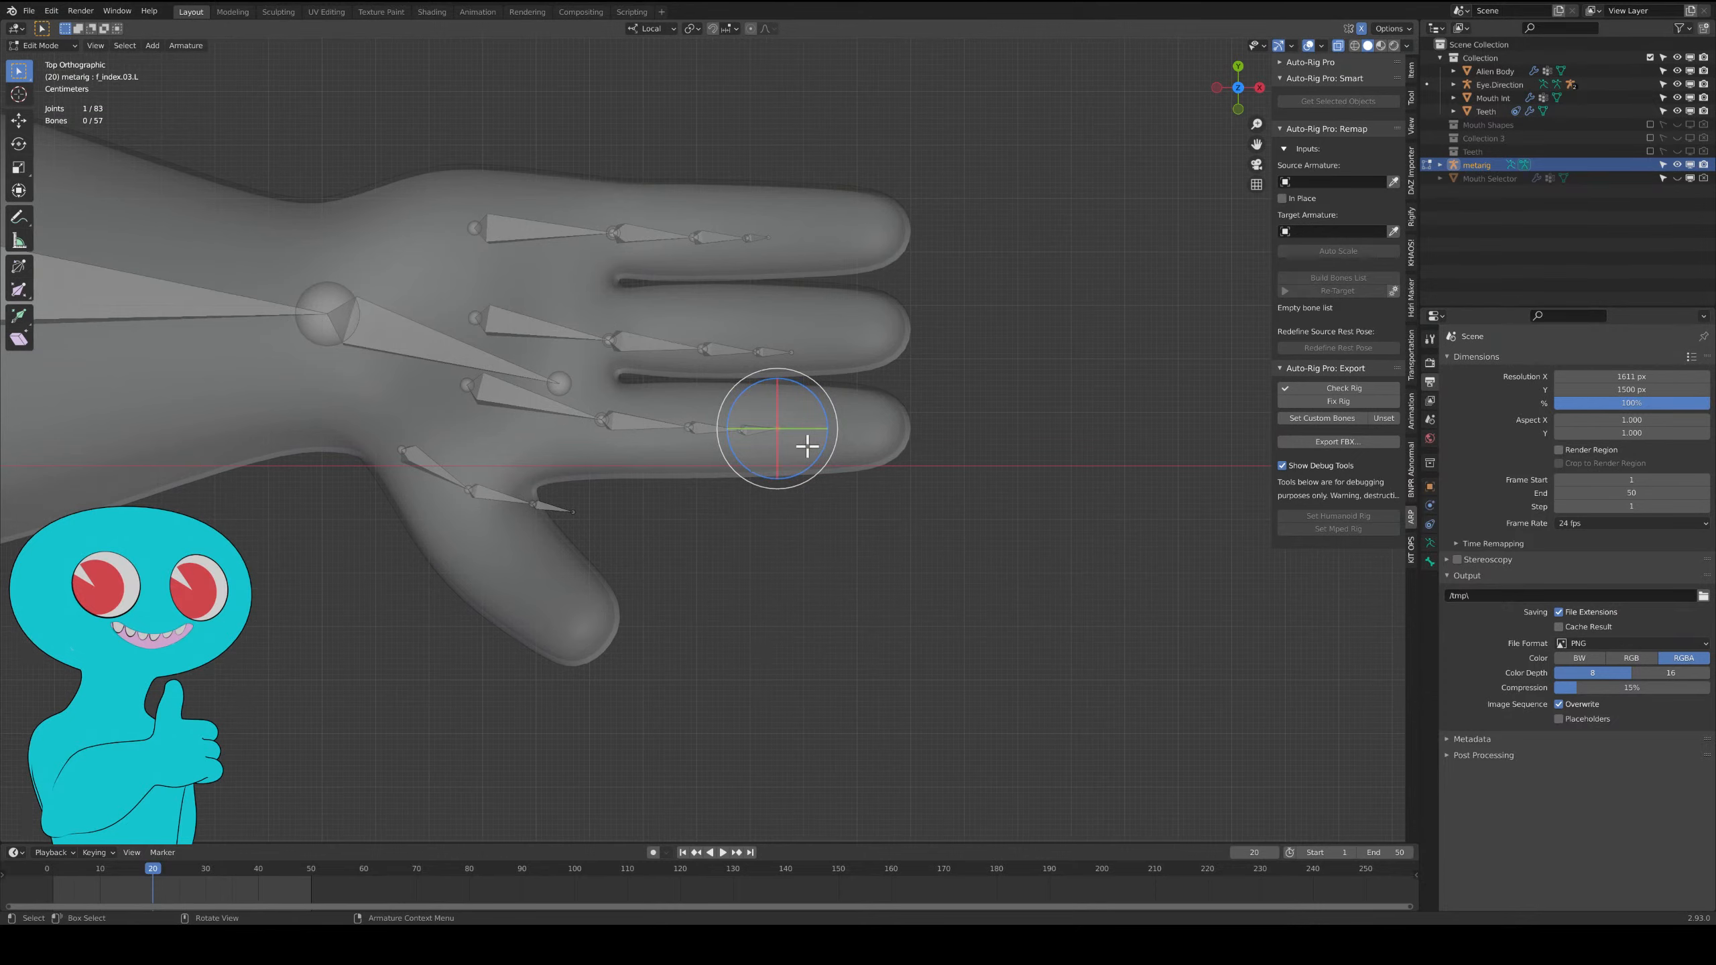
key(g)
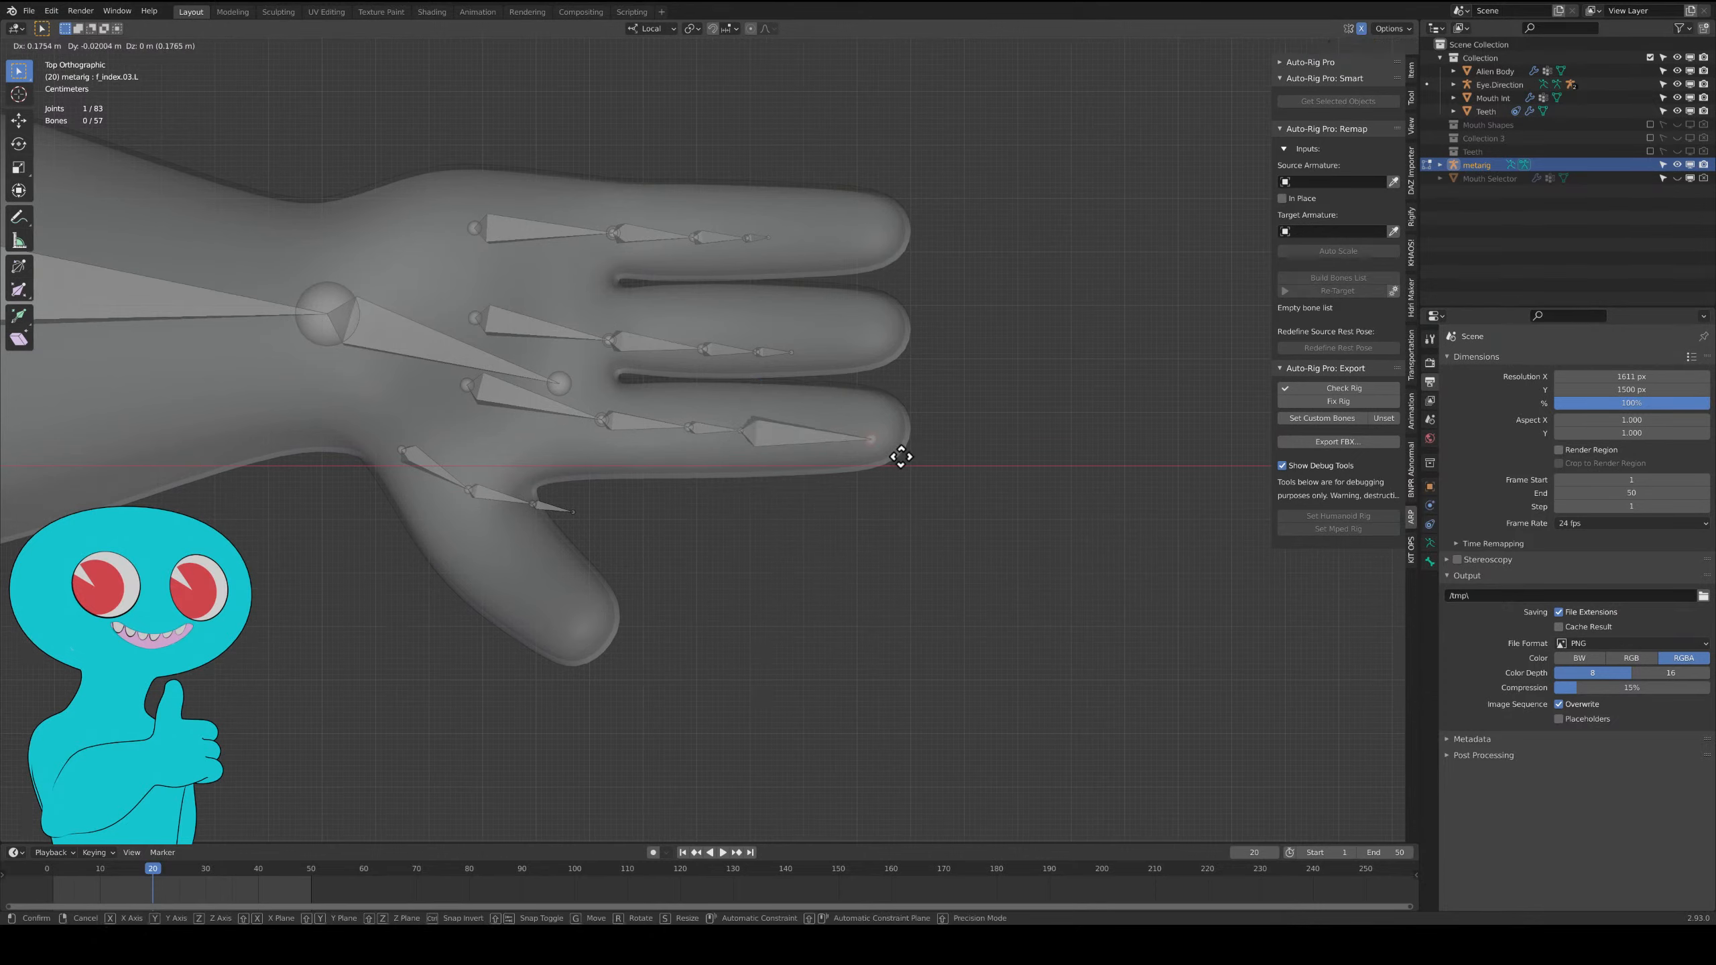
right_click(910, 448)
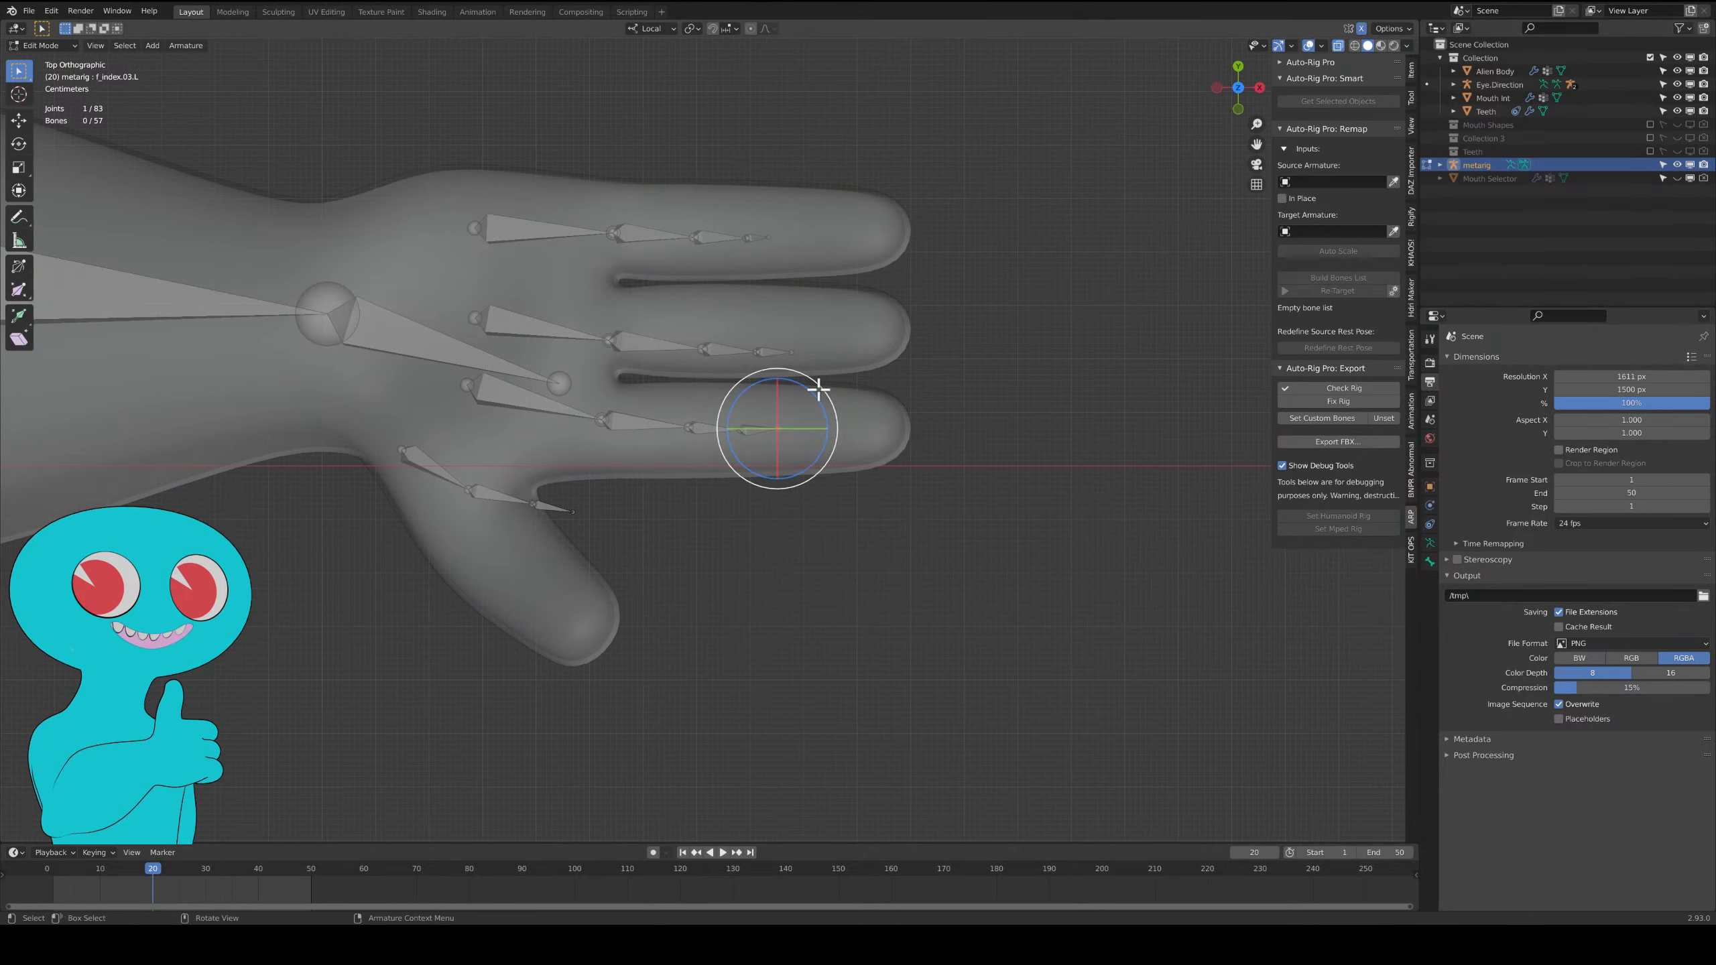
shift+click(777, 350)
shift+click(770, 241)
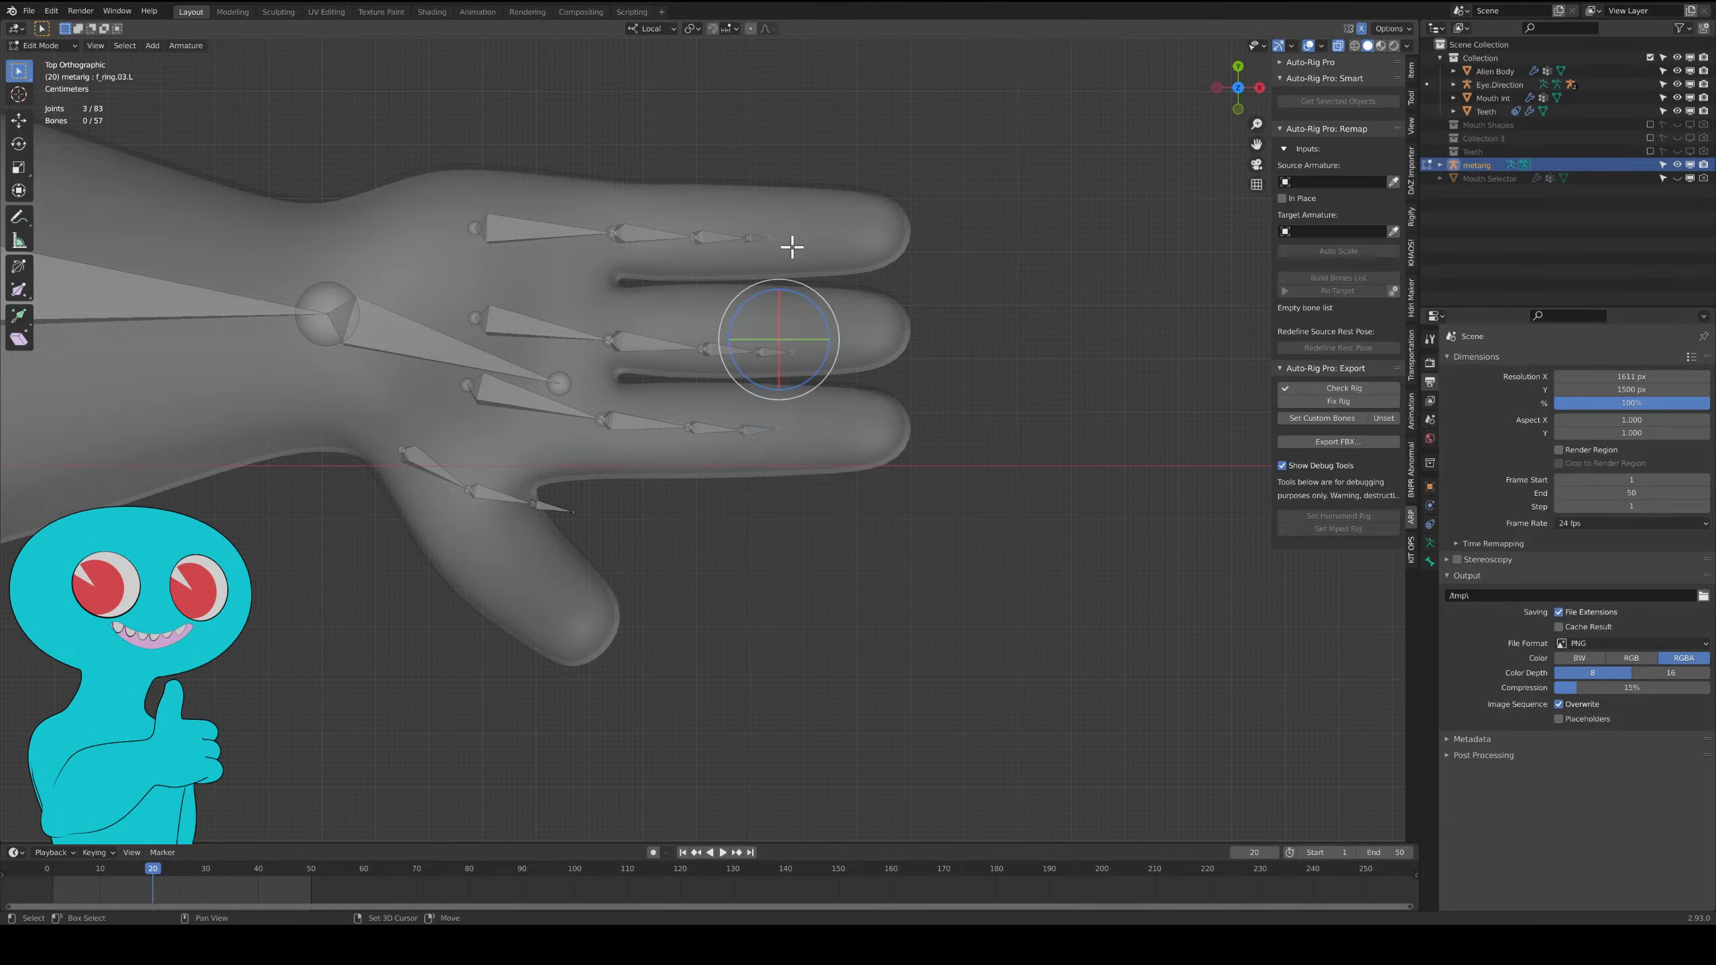
key(g)
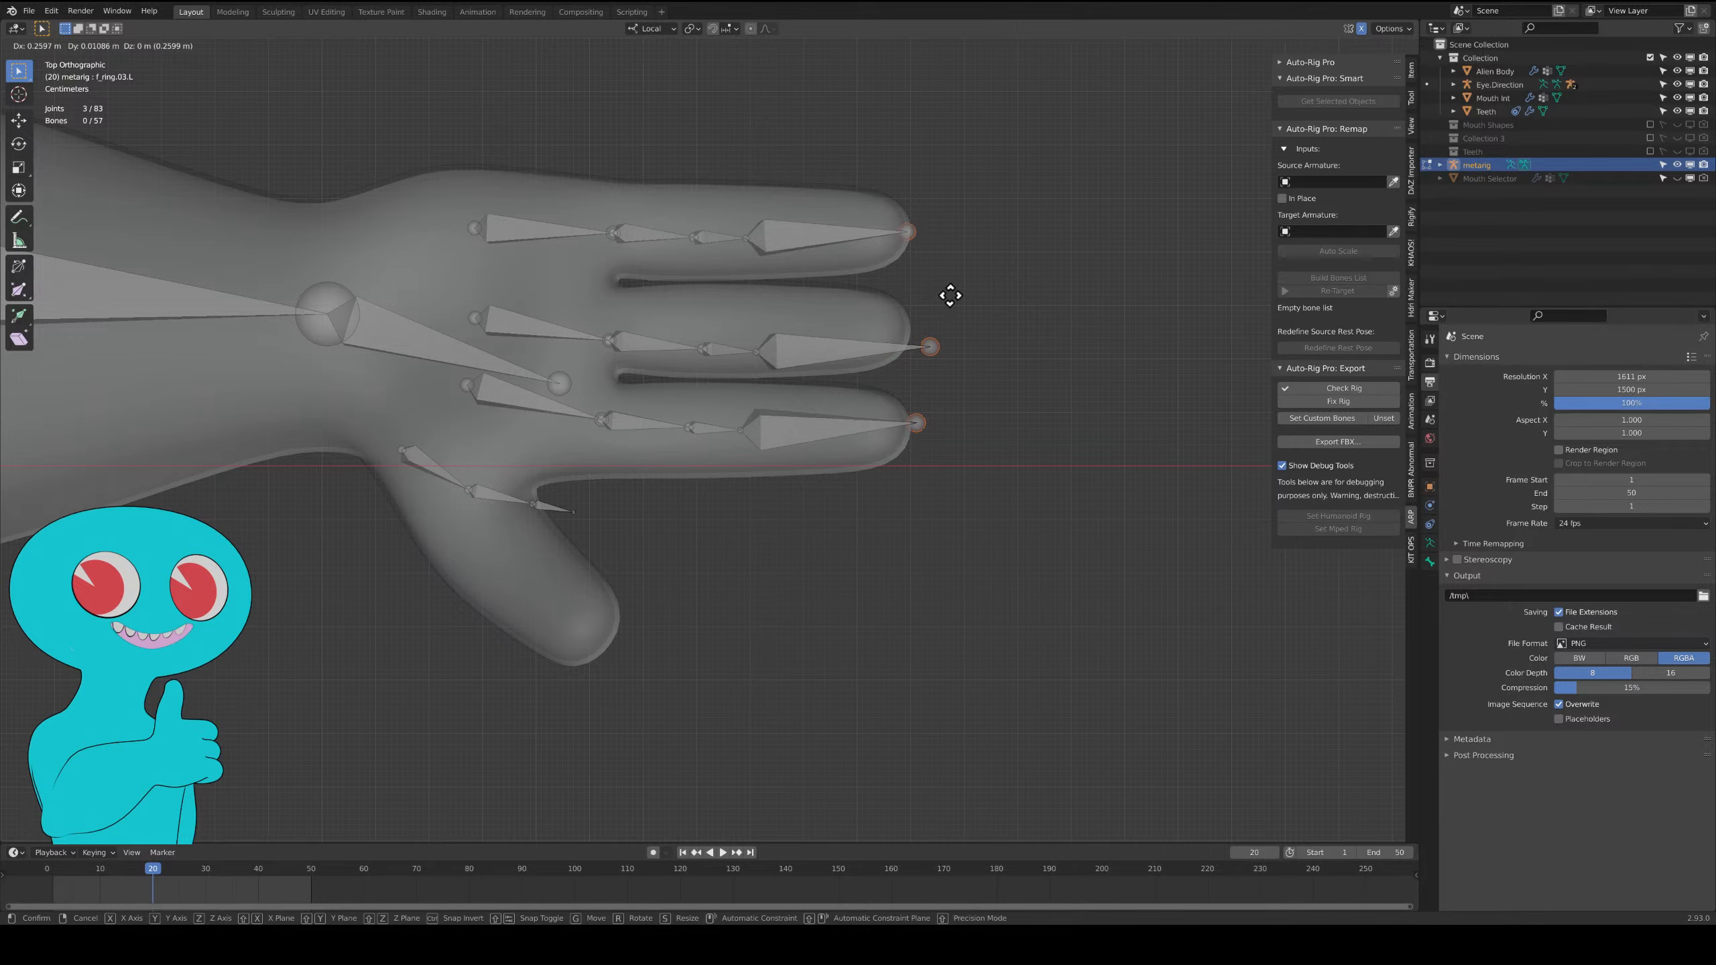
click(950, 295)
Reposition the end joints of f_index.03.L and f_middle.03.L individually at the tips of their fingers.
click(917, 424)
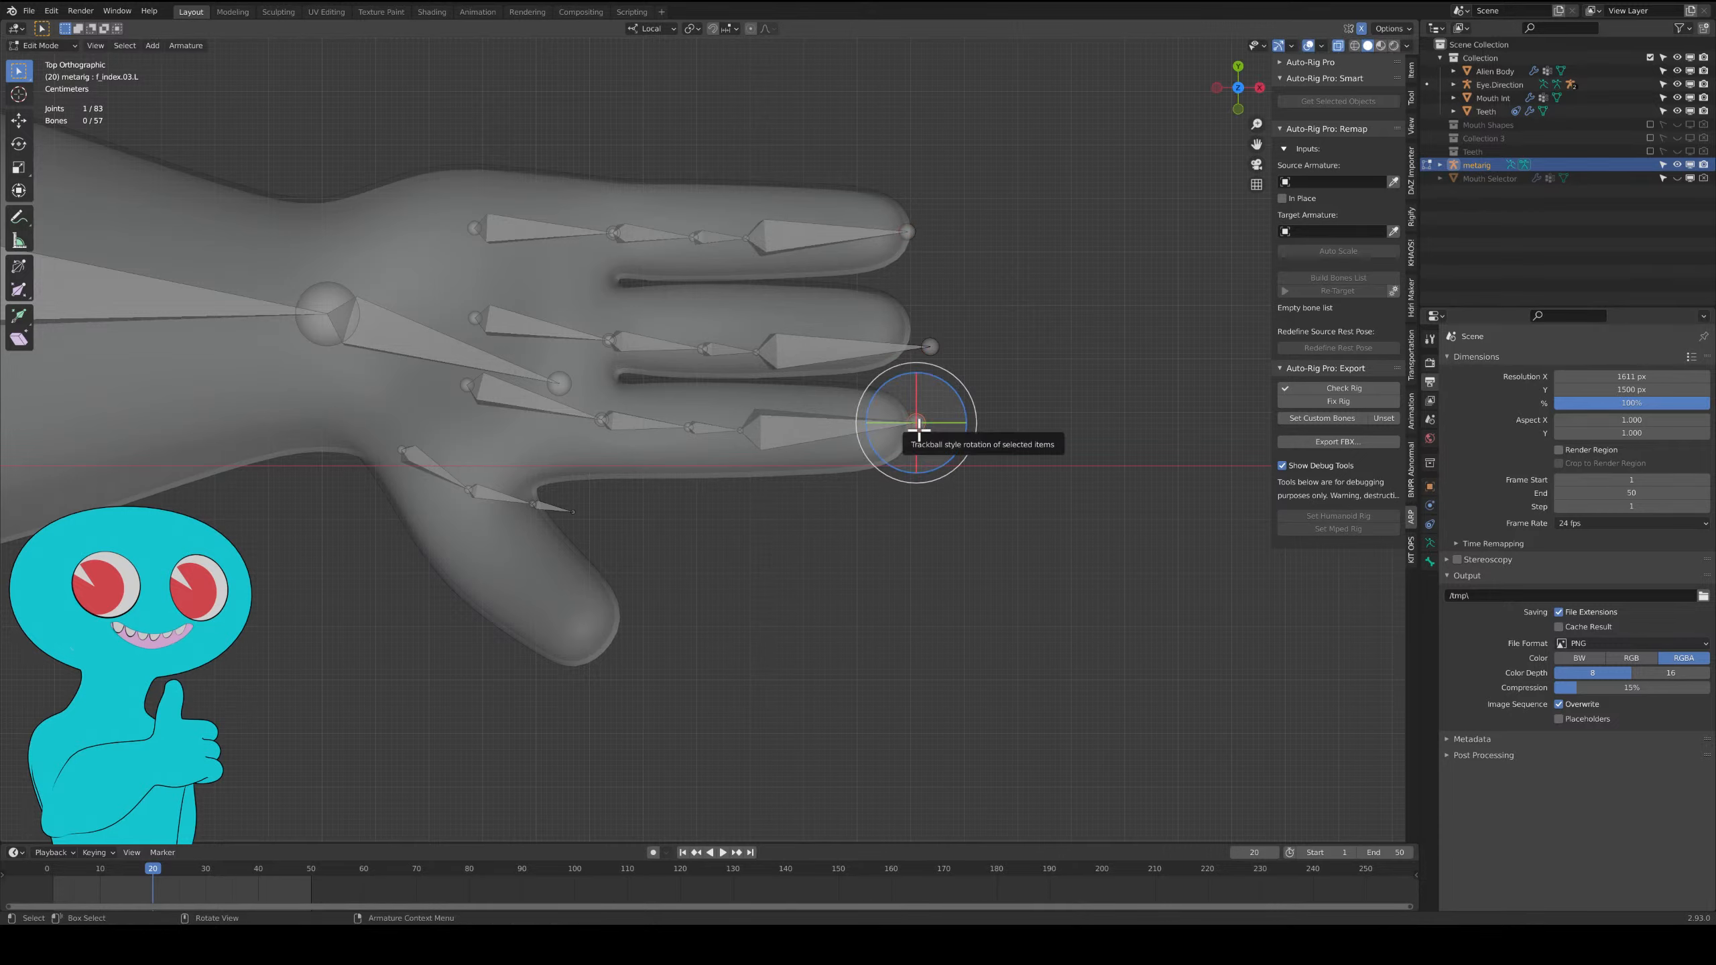
key(g)
click(913, 427)
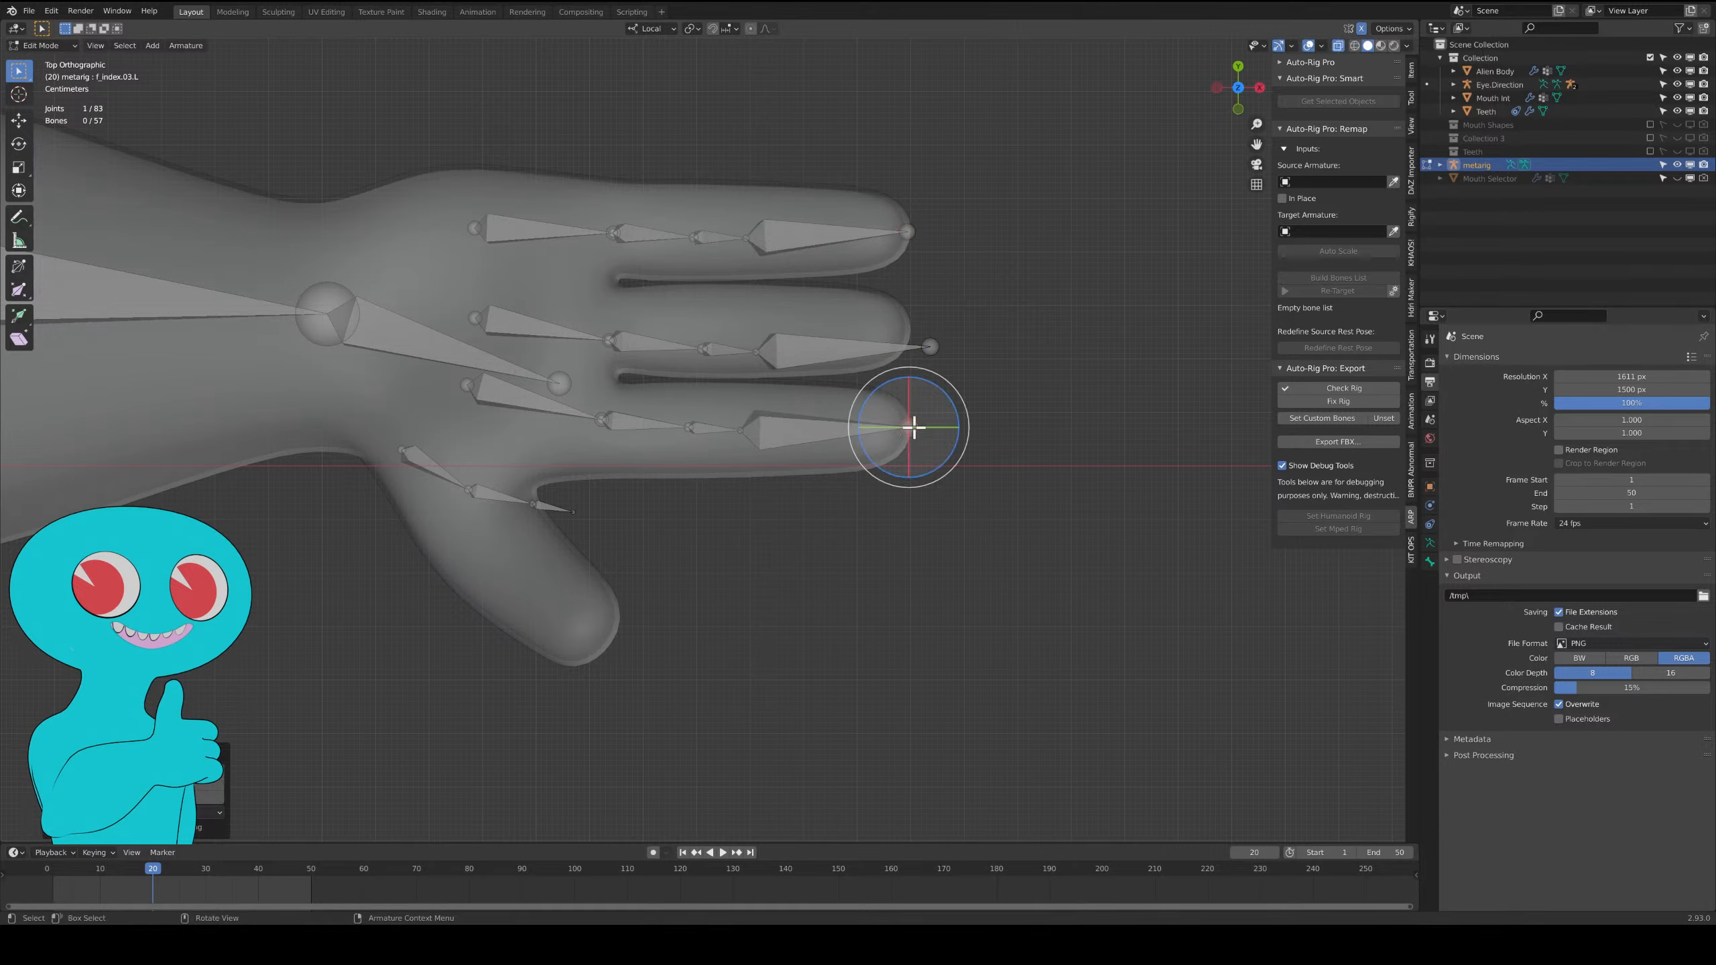
click(930, 346)
key(g)
click(916, 330)
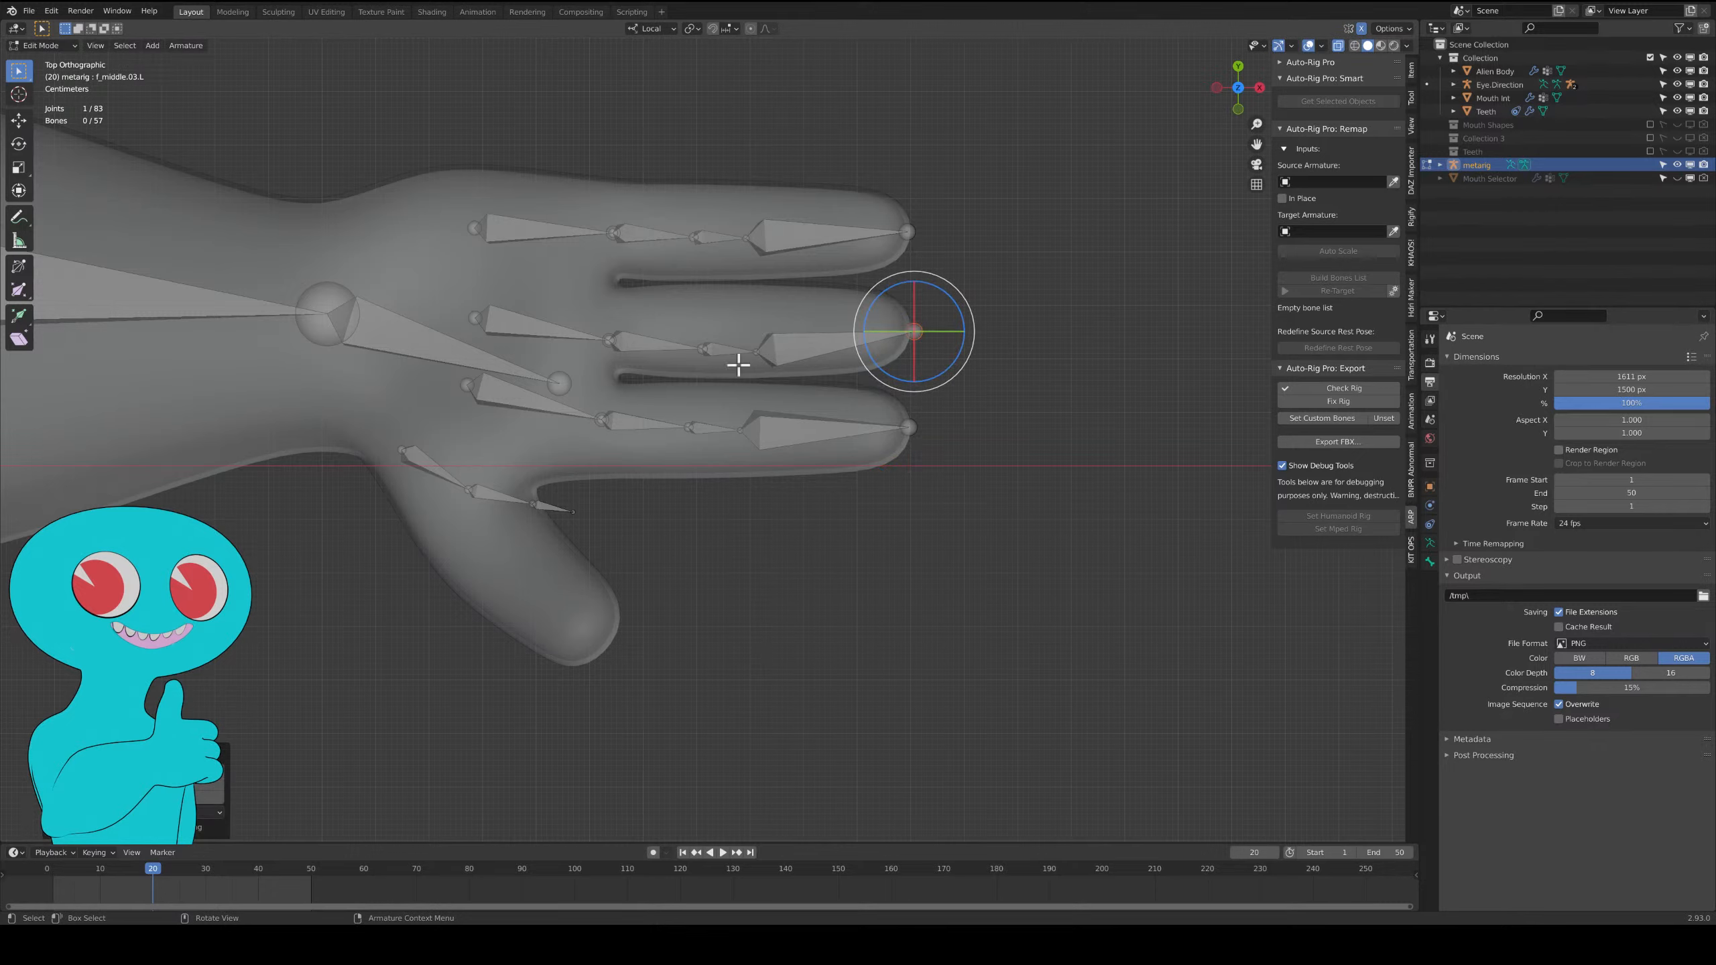
Move the joints between the second and third bones of the index, middle and ring fingers together about 0.11 m outward.
click(756, 352)
shift+click(744, 233)
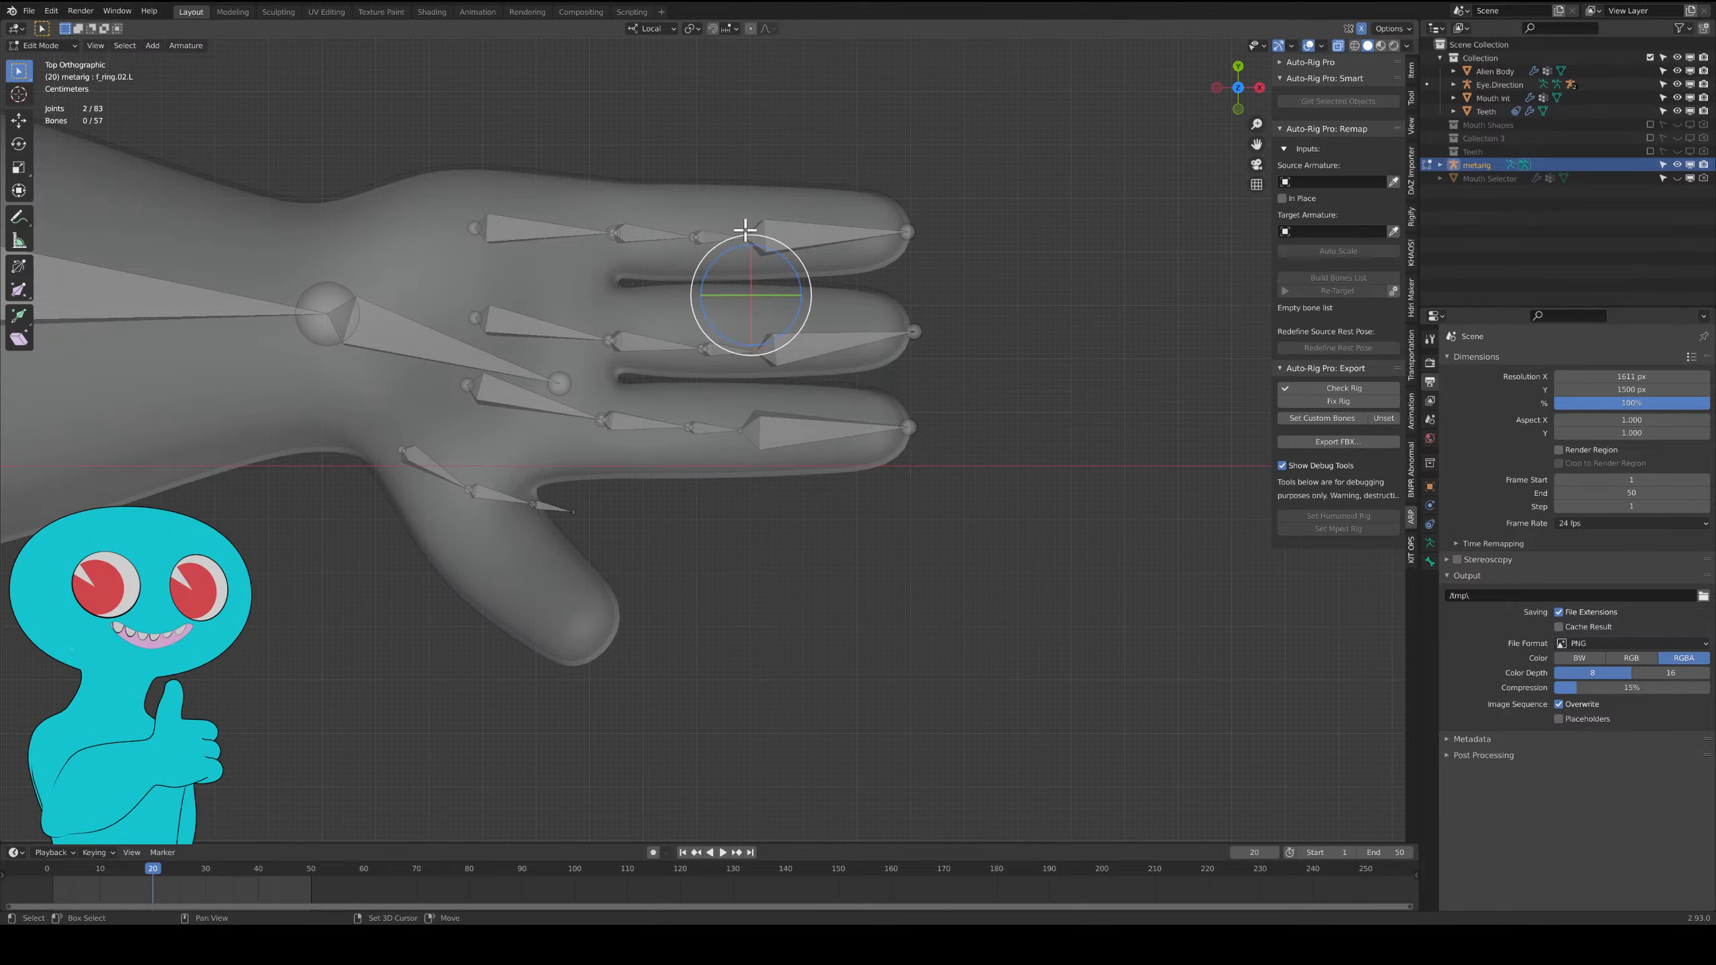
shift+click(740, 428)
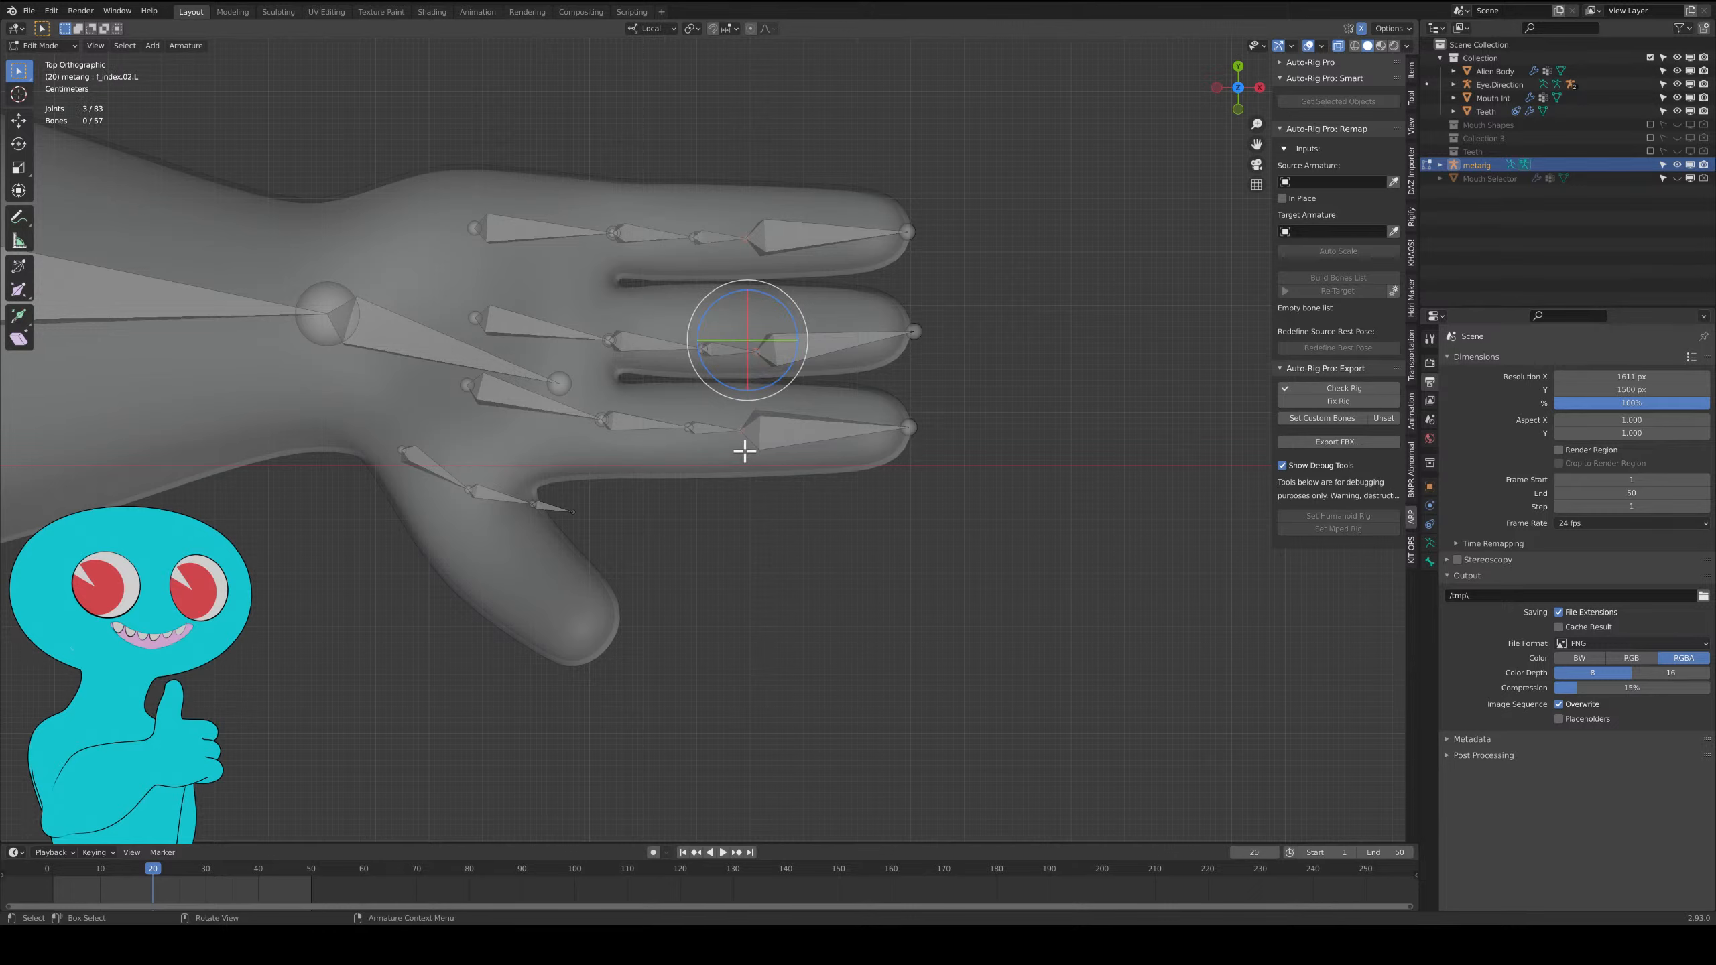
key(g)
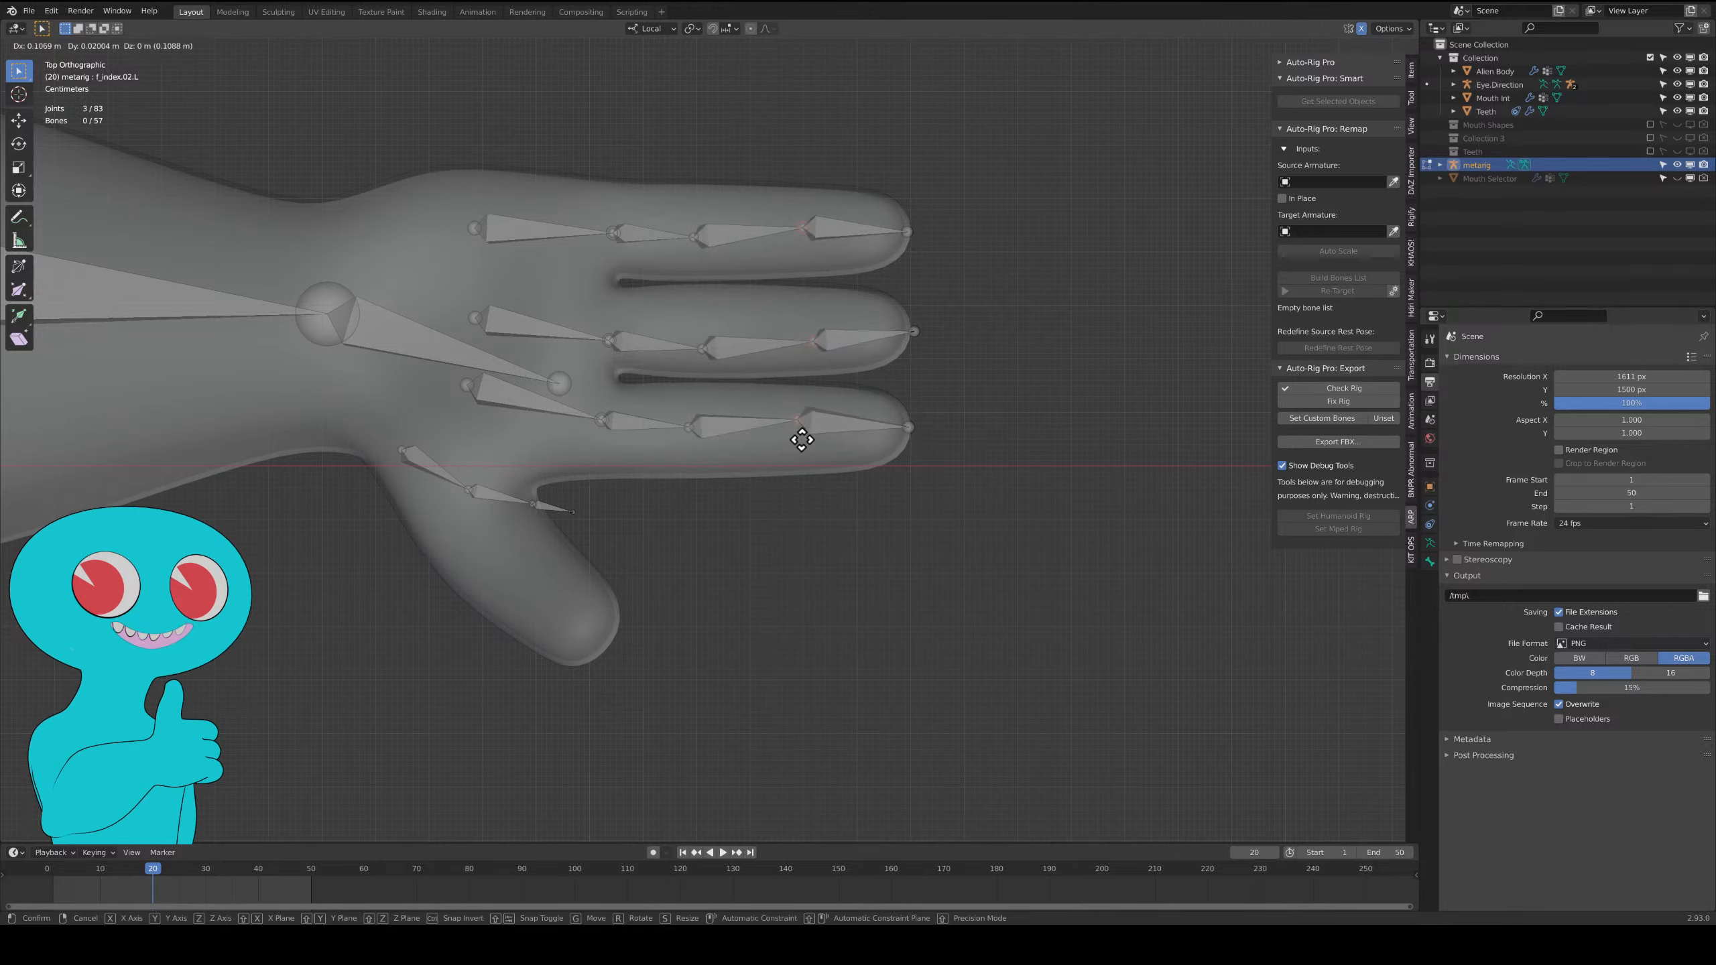
click(801, 438)
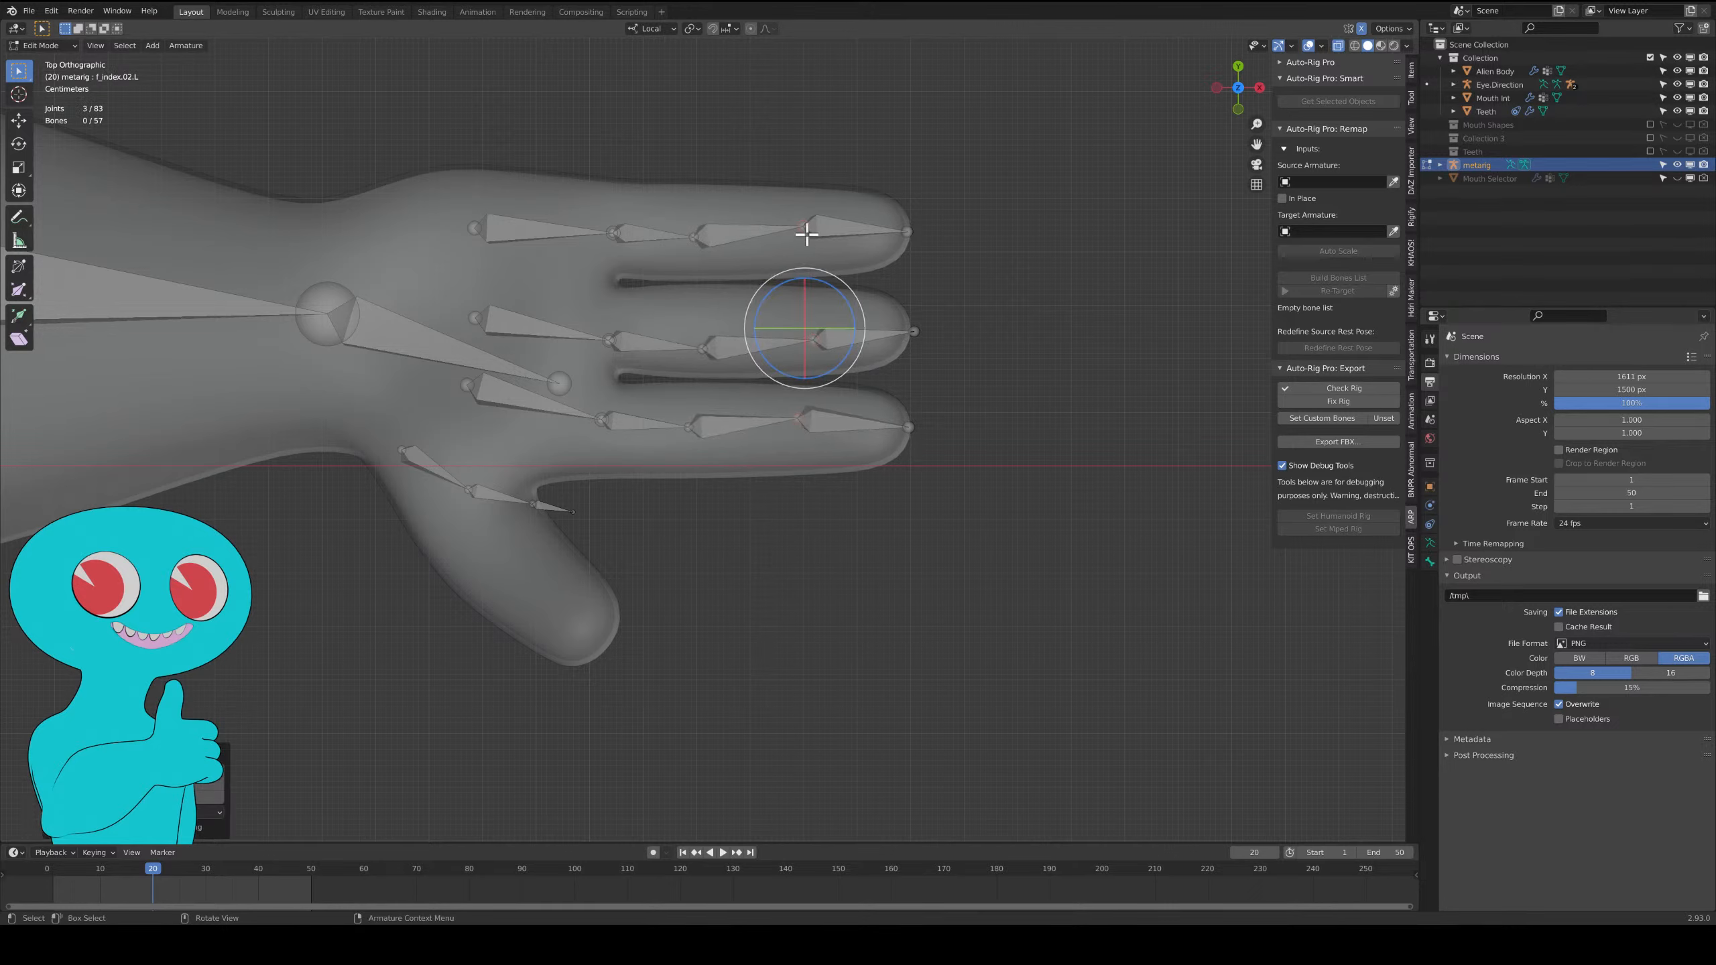
Center the joints between the second and third bones of the middle and index fingers individually within their fingers.
click(818, 344)
key(g)
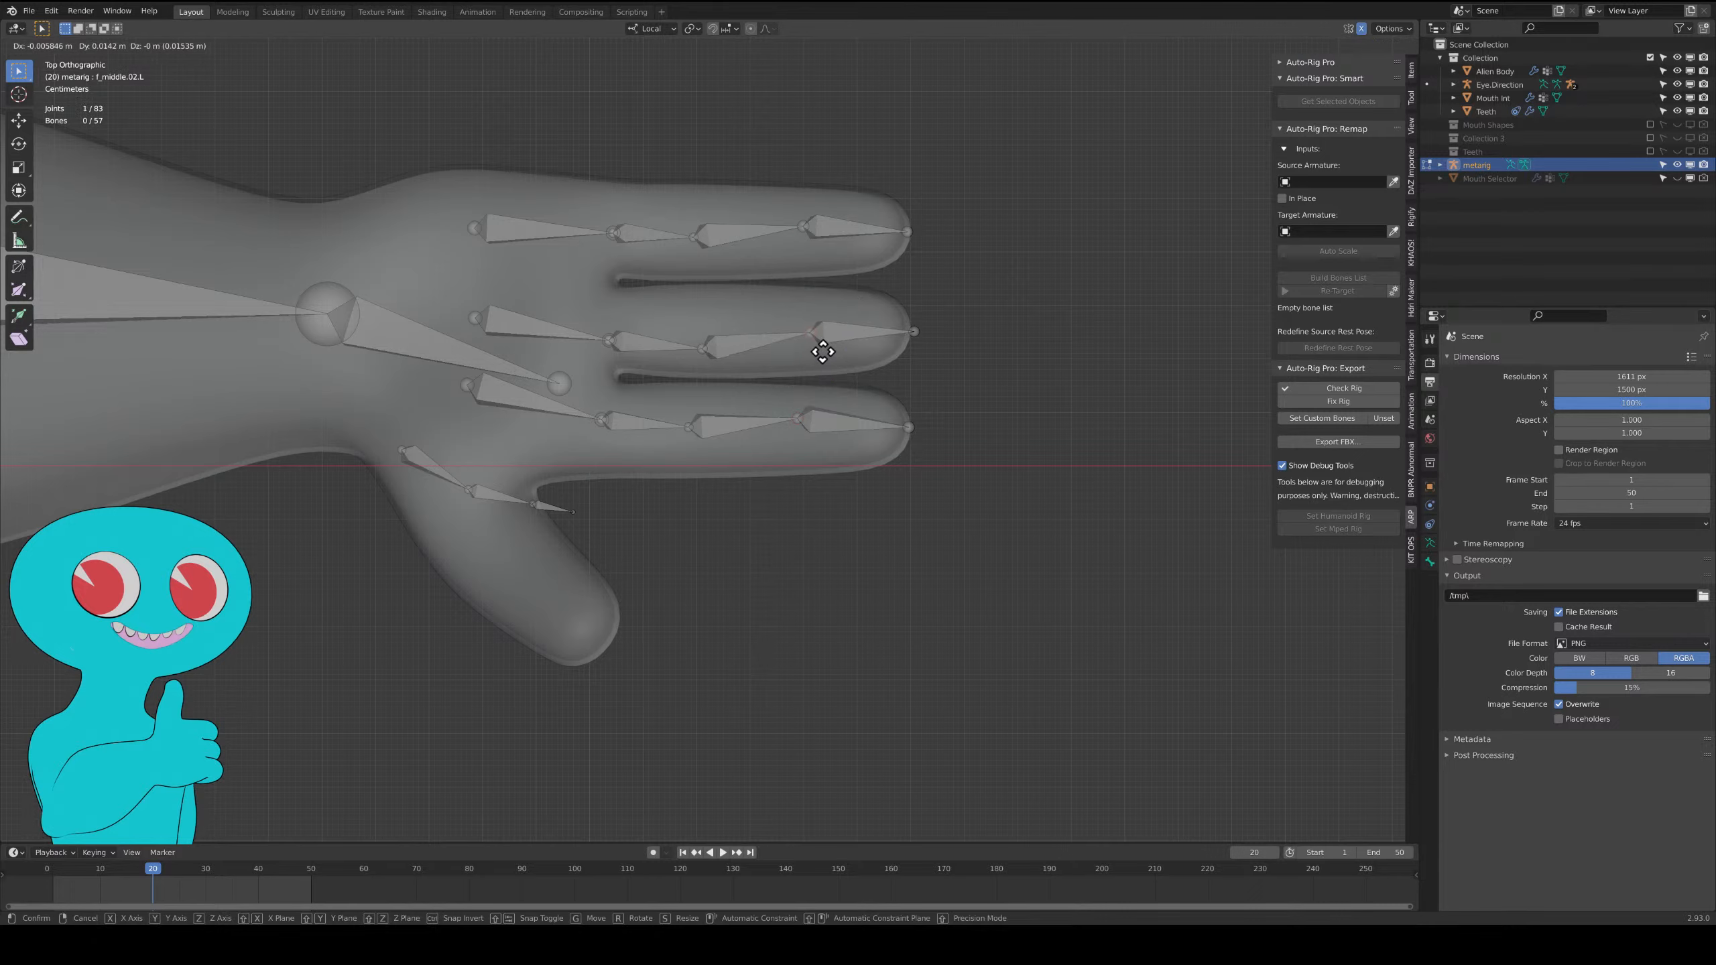
click(807, 341)
click(803, 427)
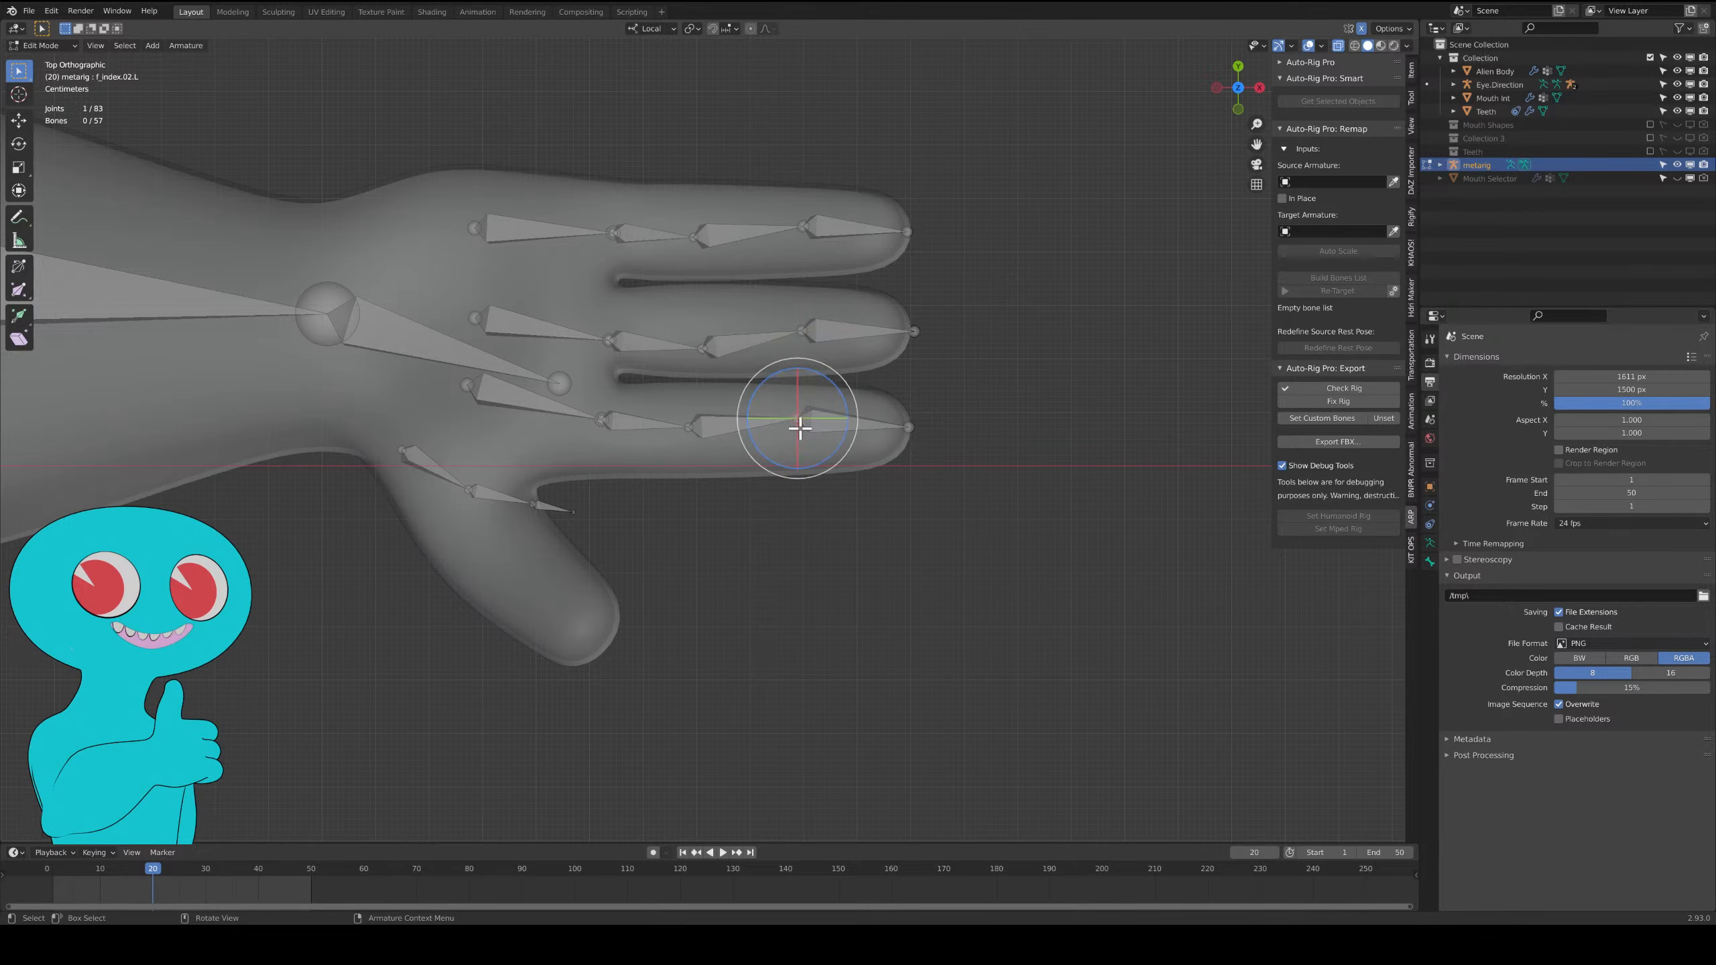
key(g)
click(804, 440)
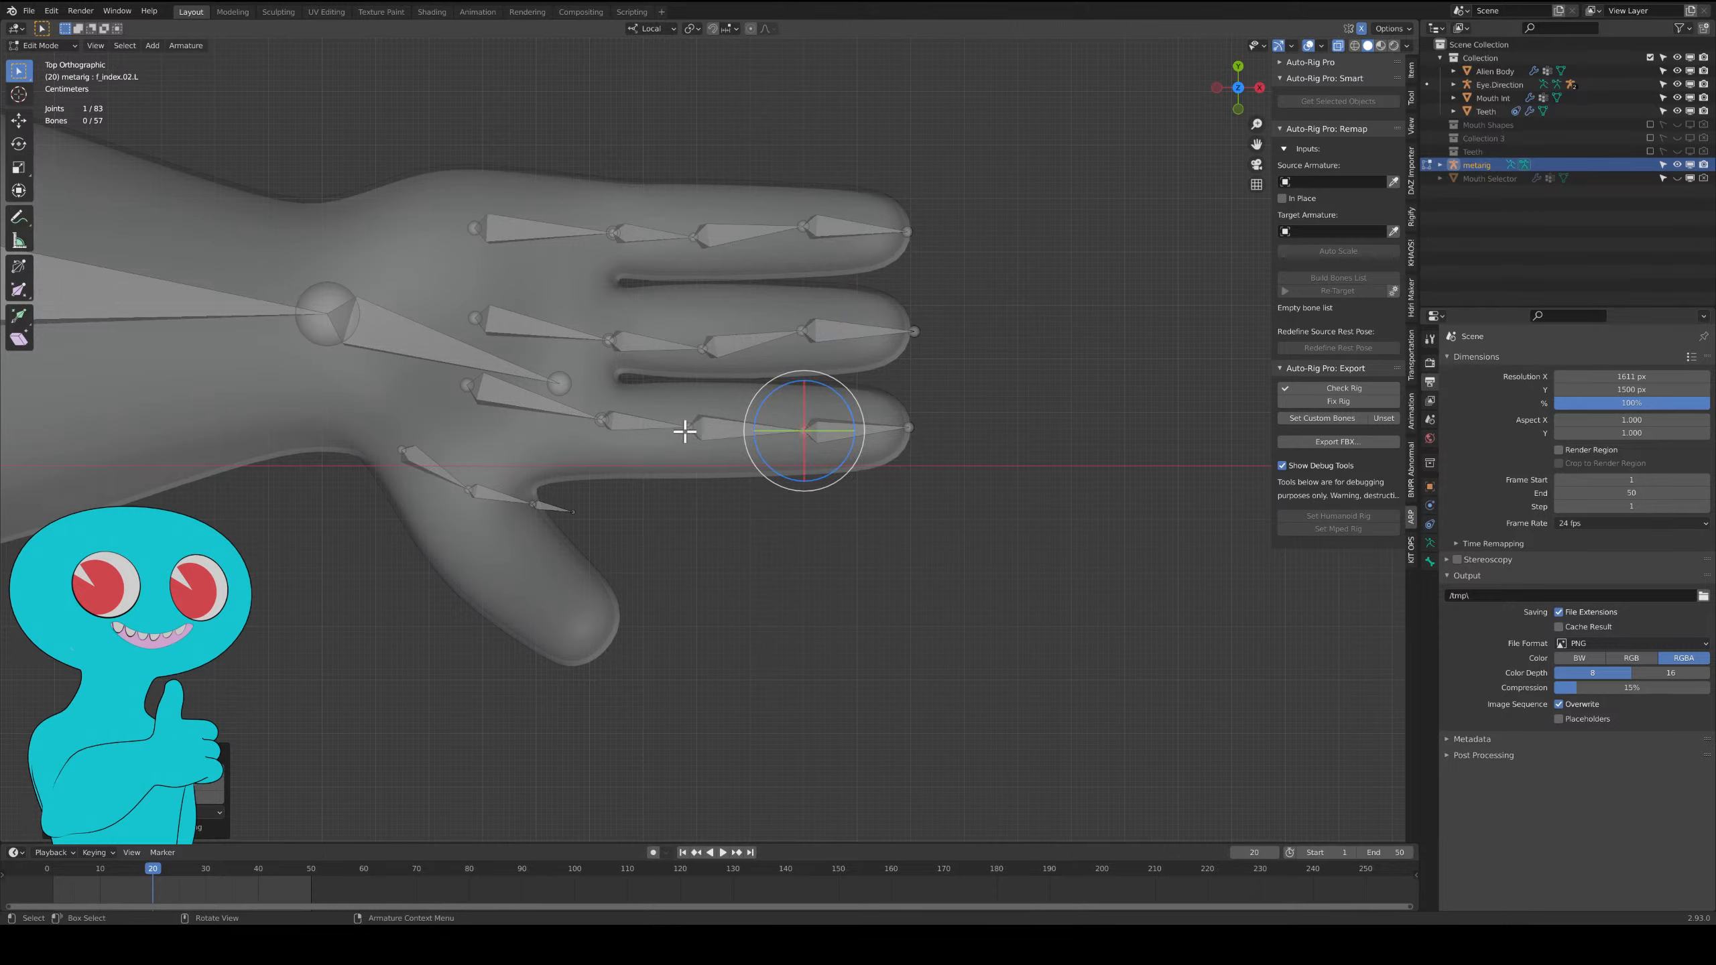
Move the joints between the first and second bones of the index, middle and ring fingers together slightly toward the fingertips.
click(685, 430)
shift+click(703, 348)
shift+click(694, 244)
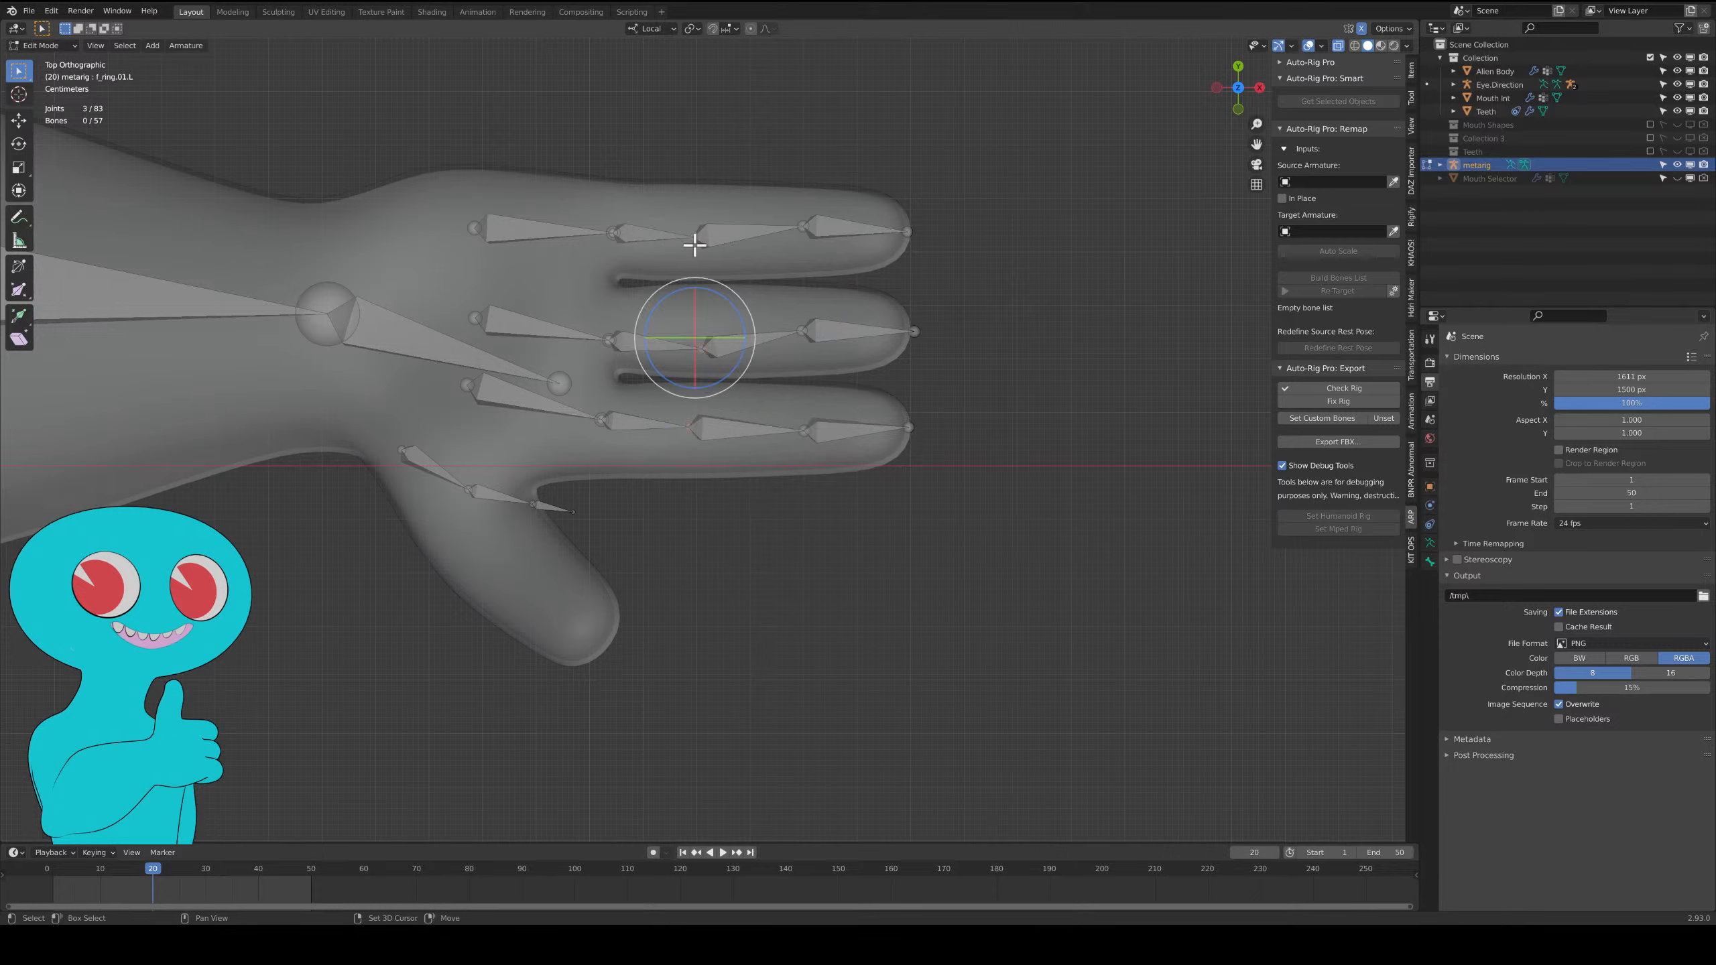
key(g)
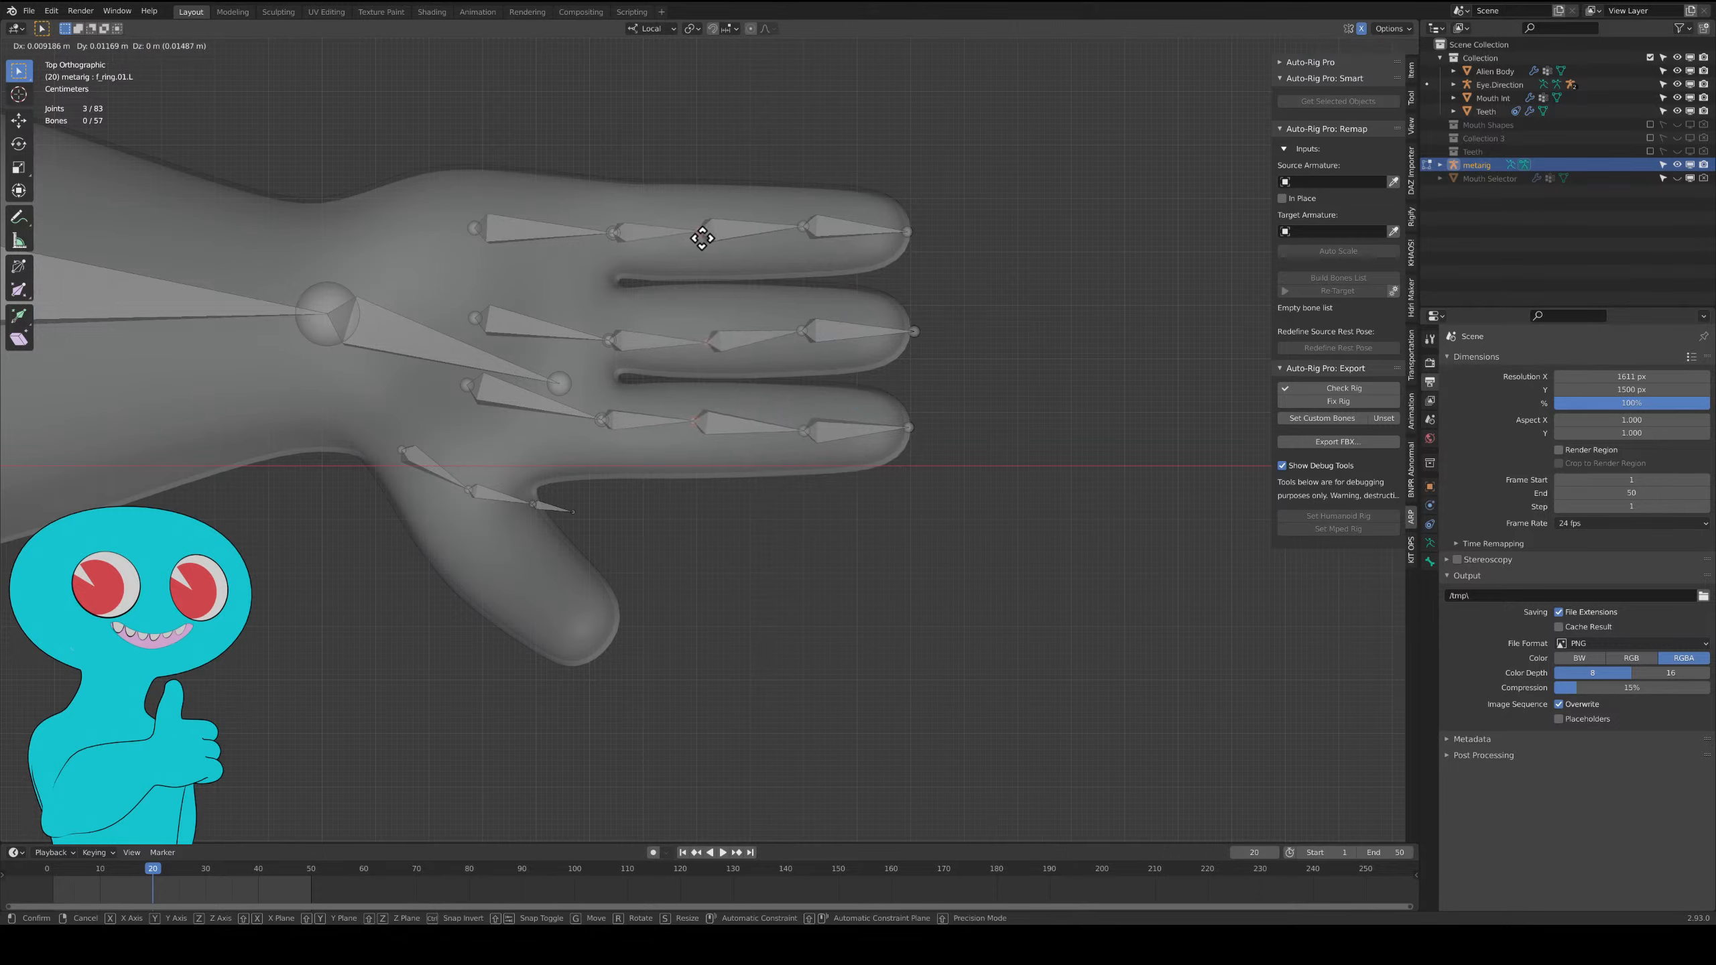
click(705, 241)
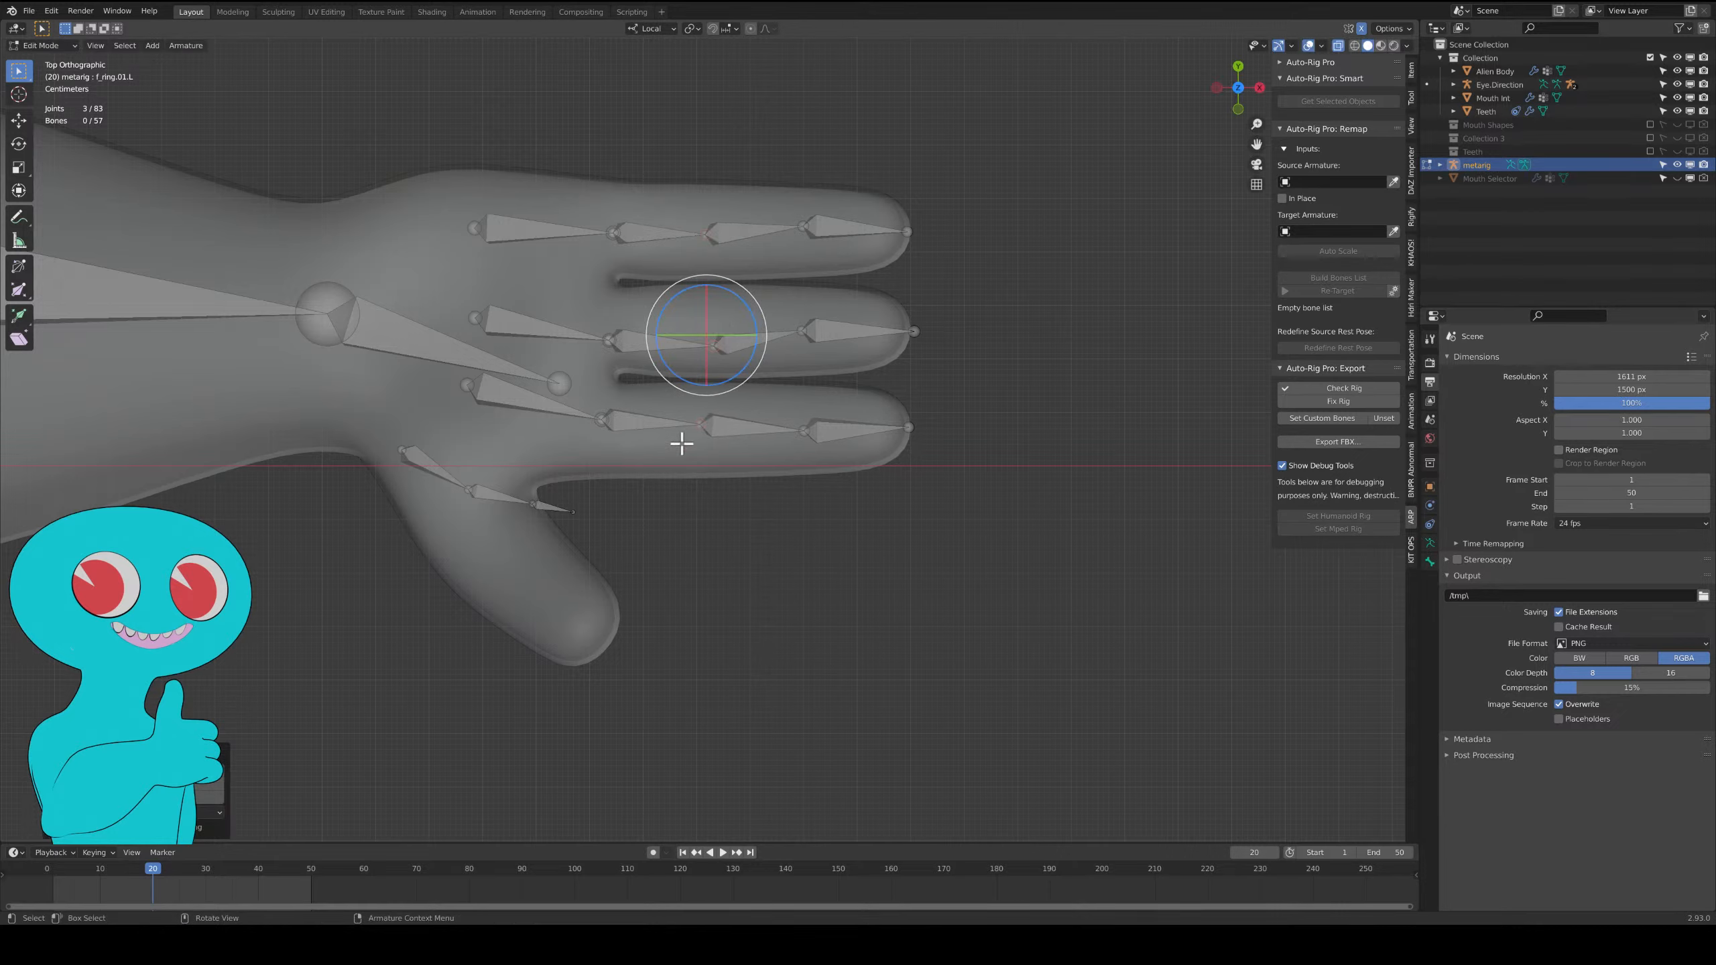
Align the end joints of f_index.01.L, f_middle.01.L and f_middle.02.L individually with the centre lines of their fingers.
click(701, 427)
key(g)
click(701, 432)
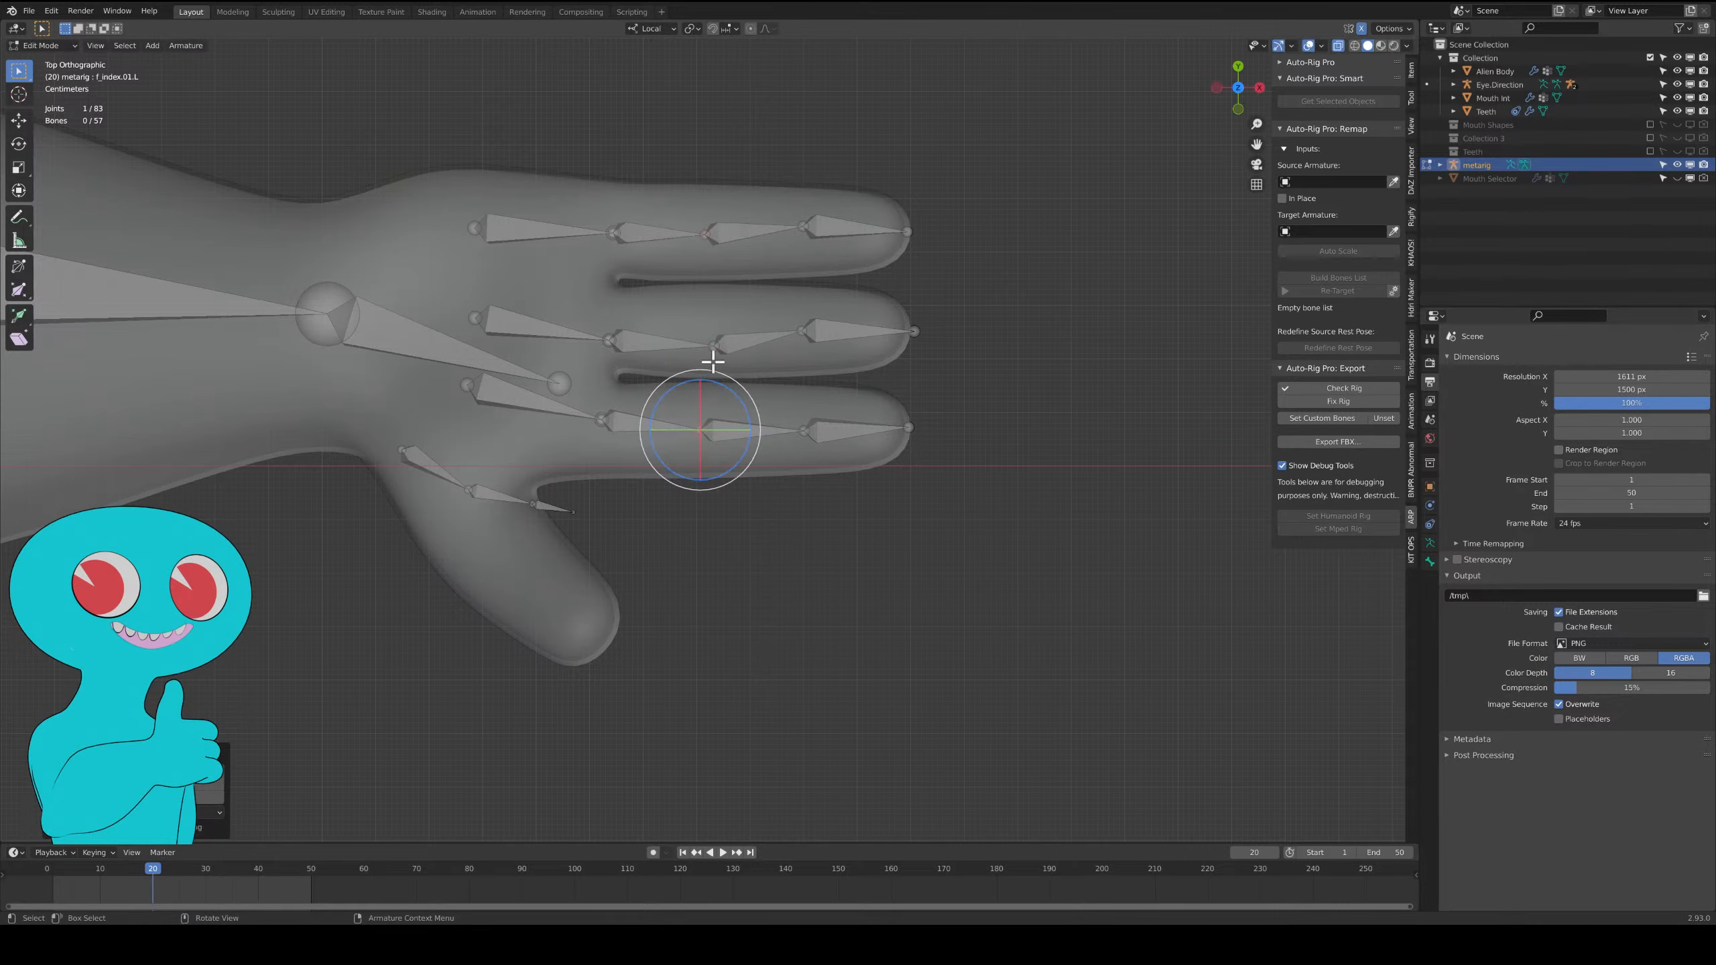
click(717, 350)
key(g)
click(709, 337)
click(794, 323)
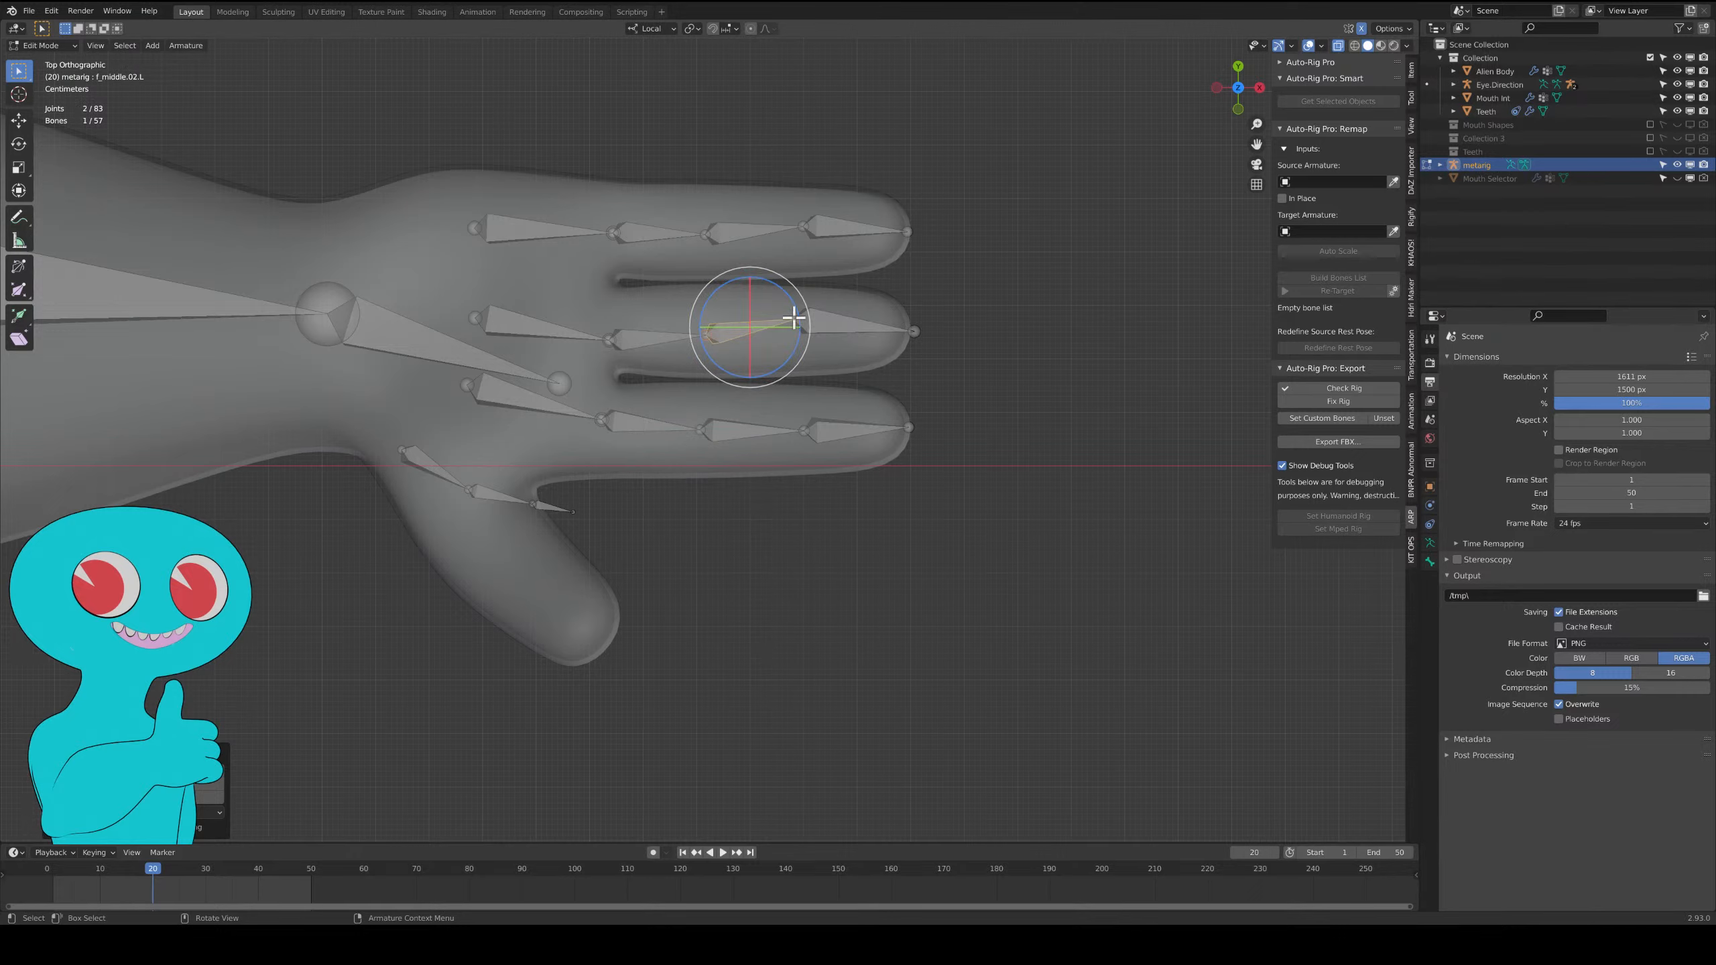
key(g)
click(800, 347)
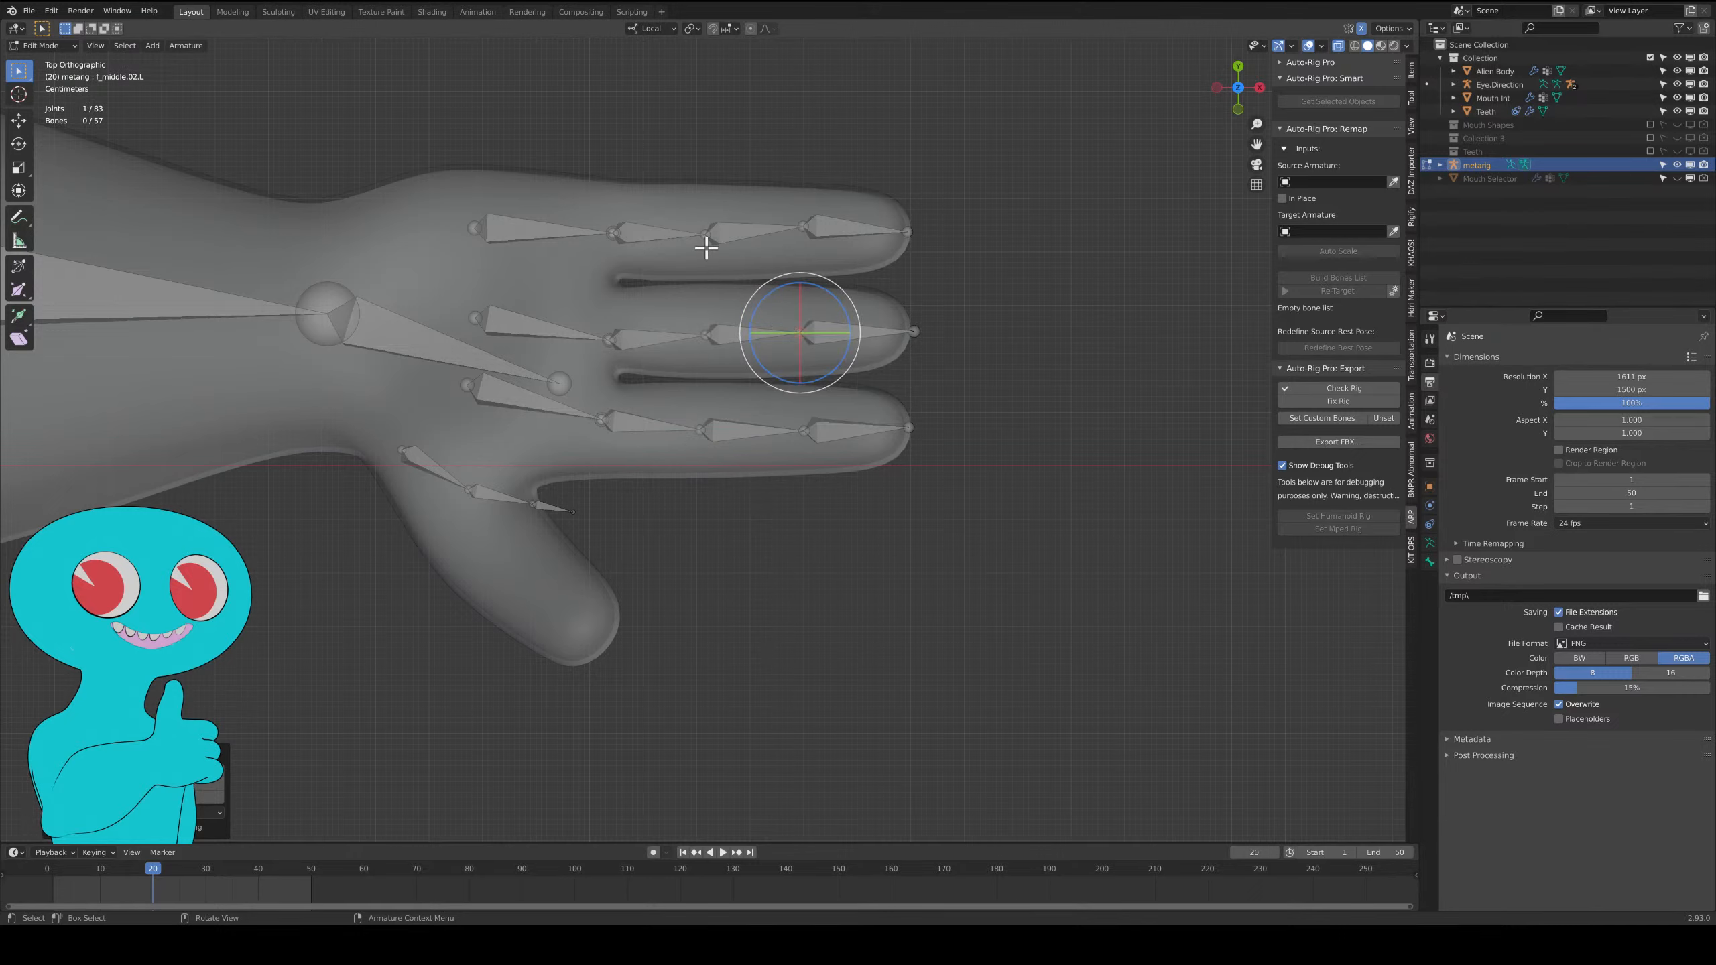
Align the end joints of f_ring.01.L and f_ring.02.L with the centre line of the ring finger.
click(708, 244)
click(705, 238)
key(g)
click(707, 236)
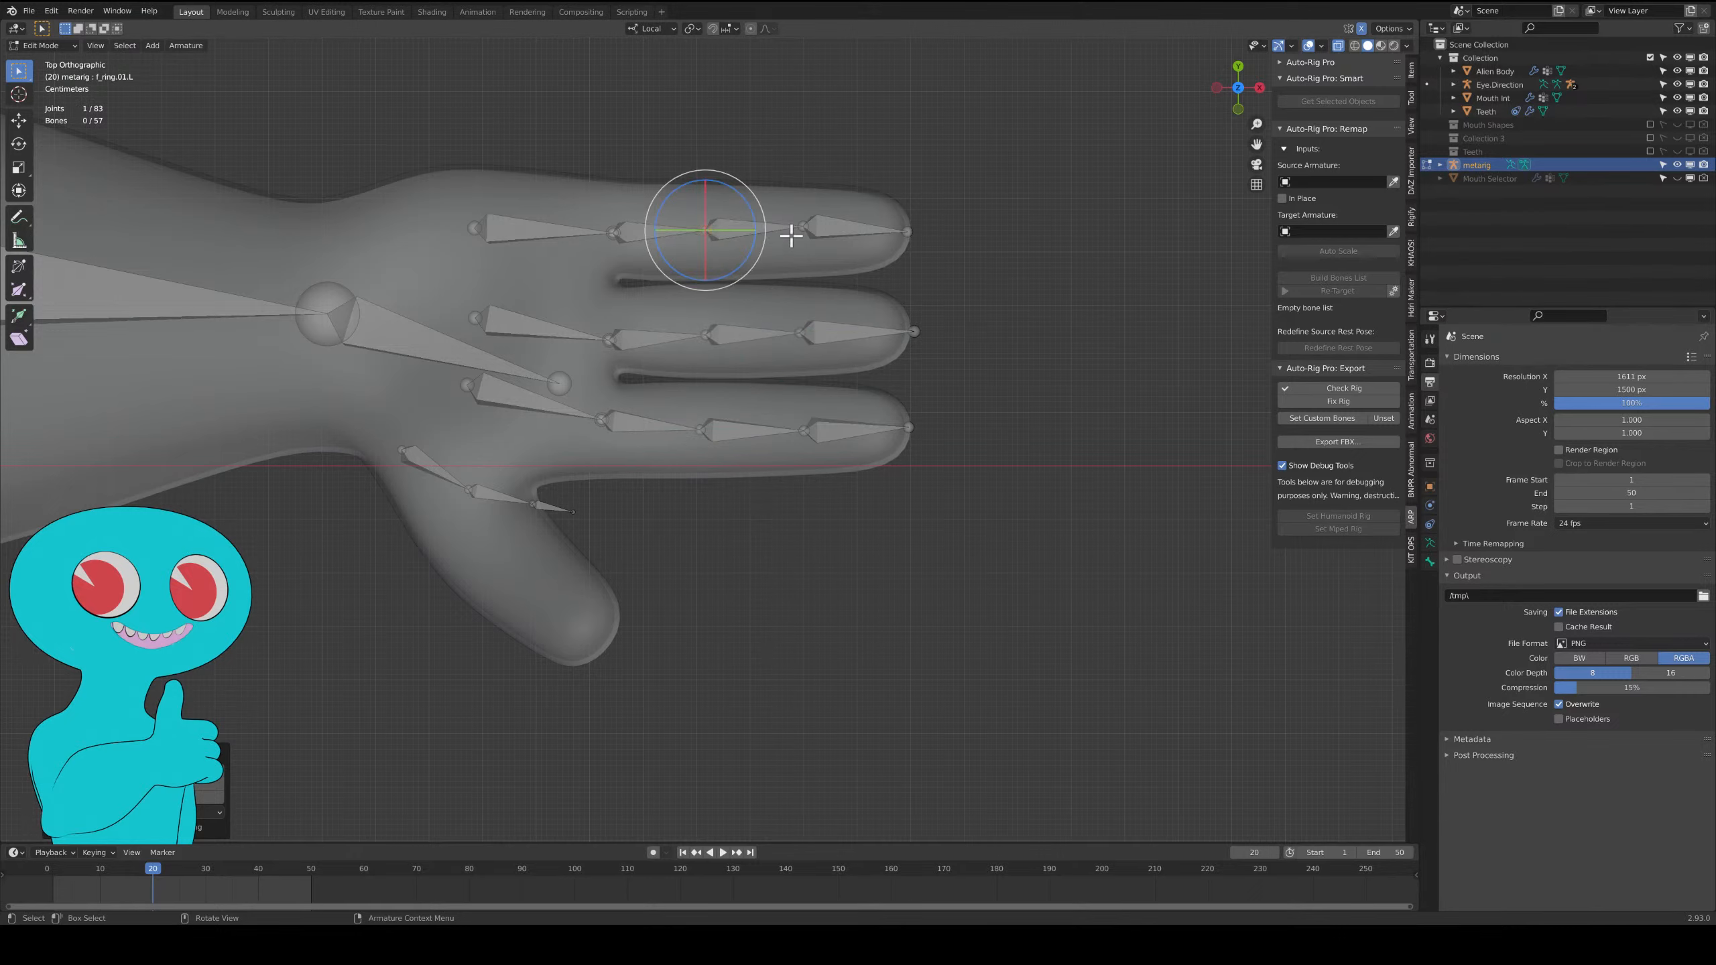
click(802, 229)
key(g)
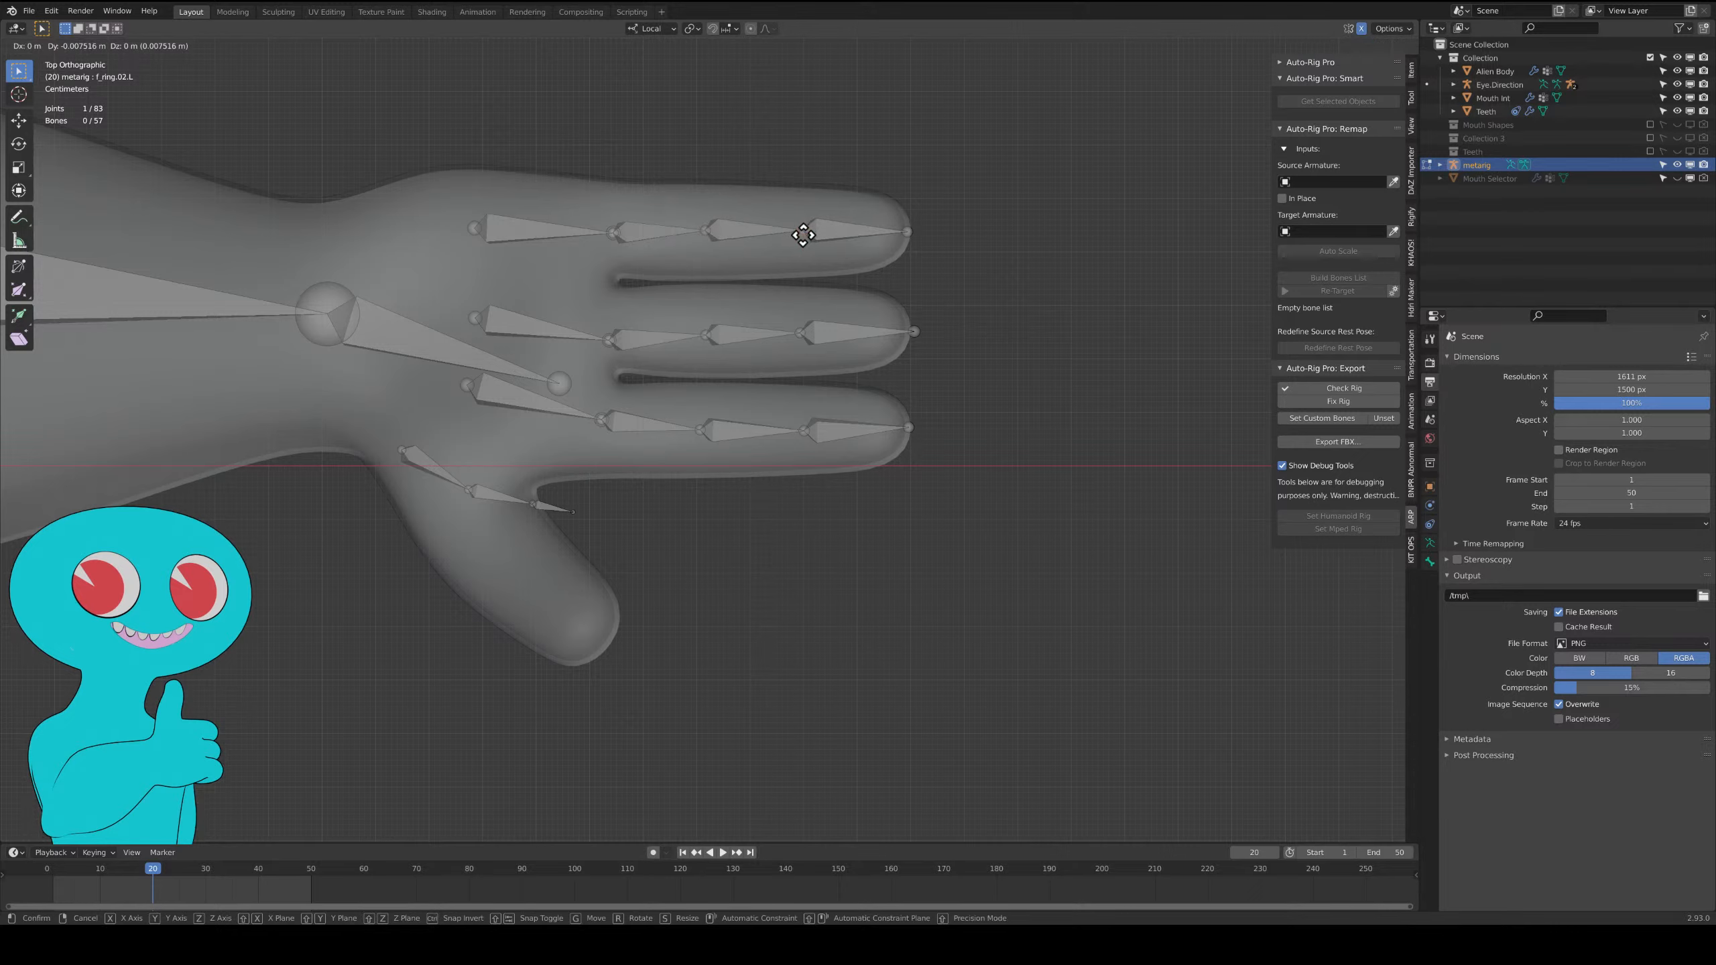
click(802, 235)
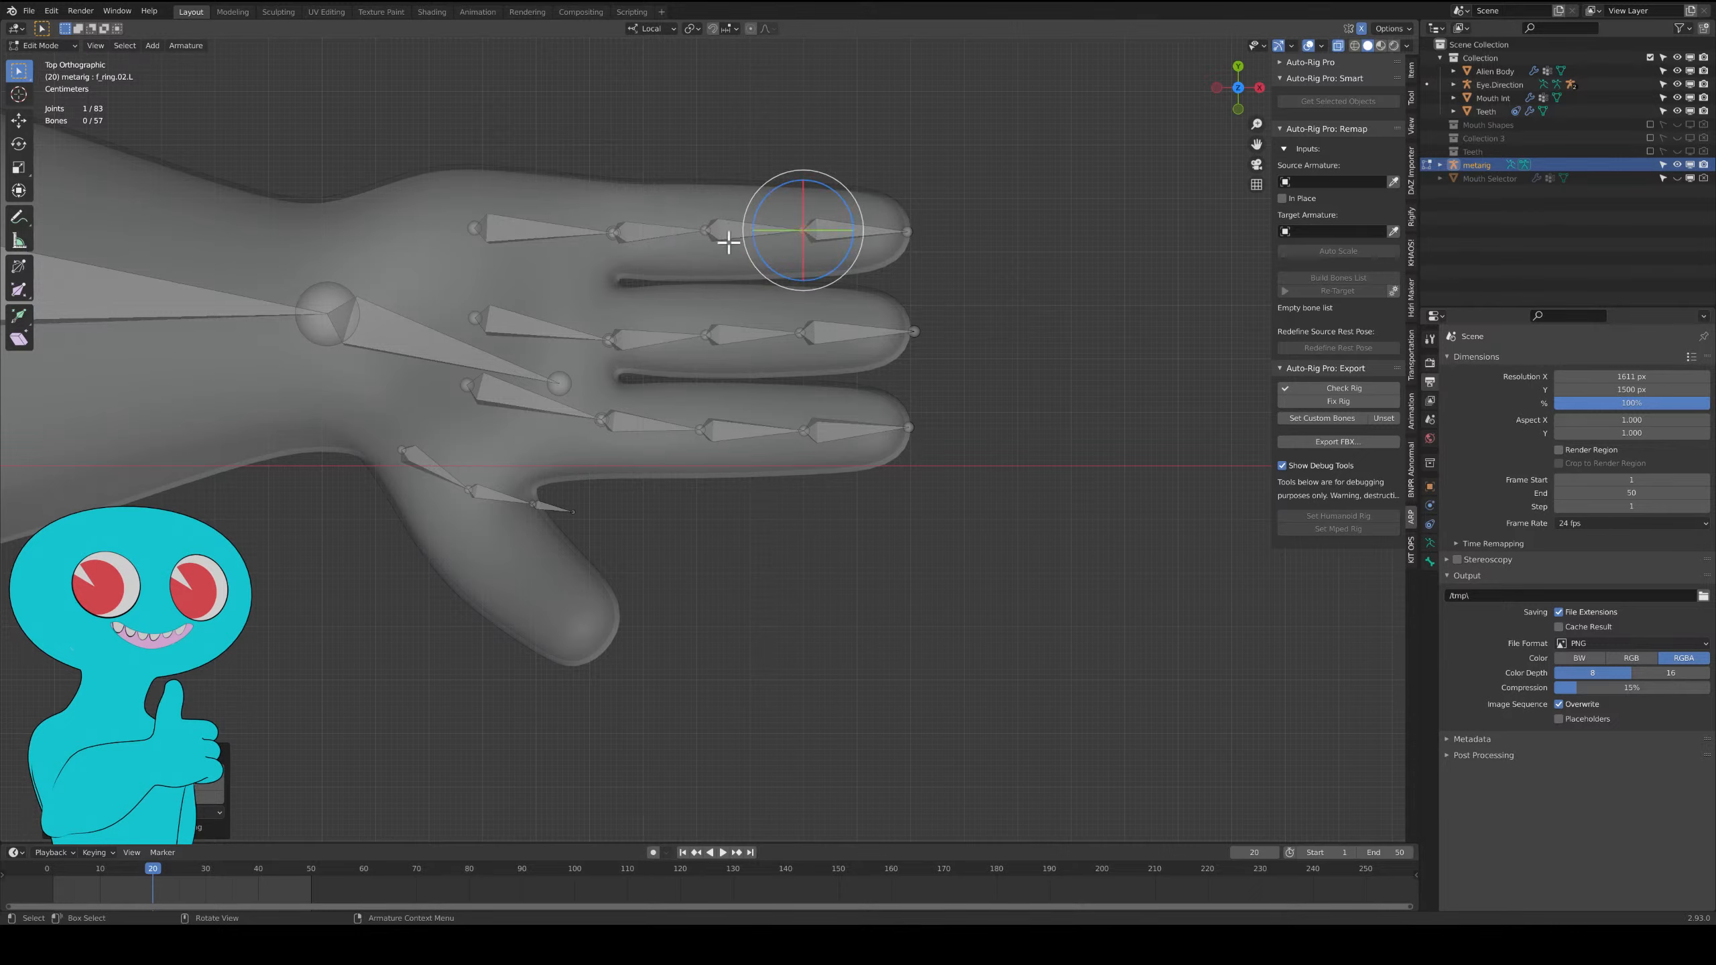
Move the knuckle joints between the palm bones and first finger bones of all three fingers together toward the wrist.
click(621, 237)
click(611, 232)
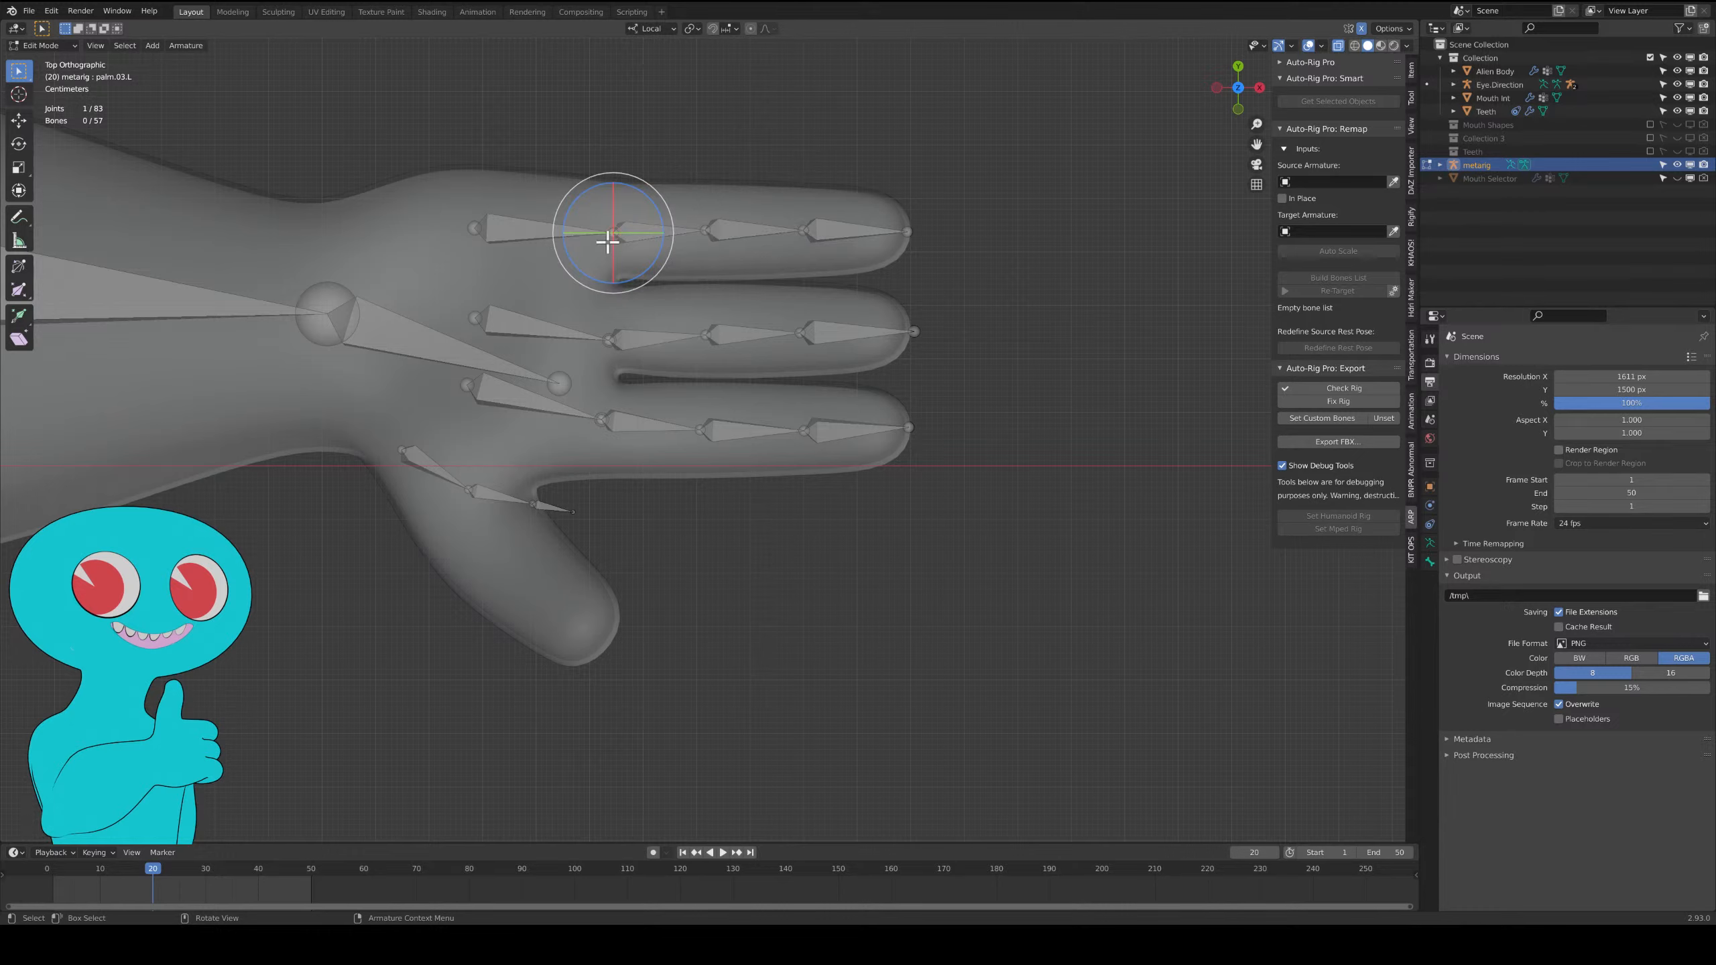
shift+click(611, 232)
shift+click(607, 343)
shift+click(608, 343)
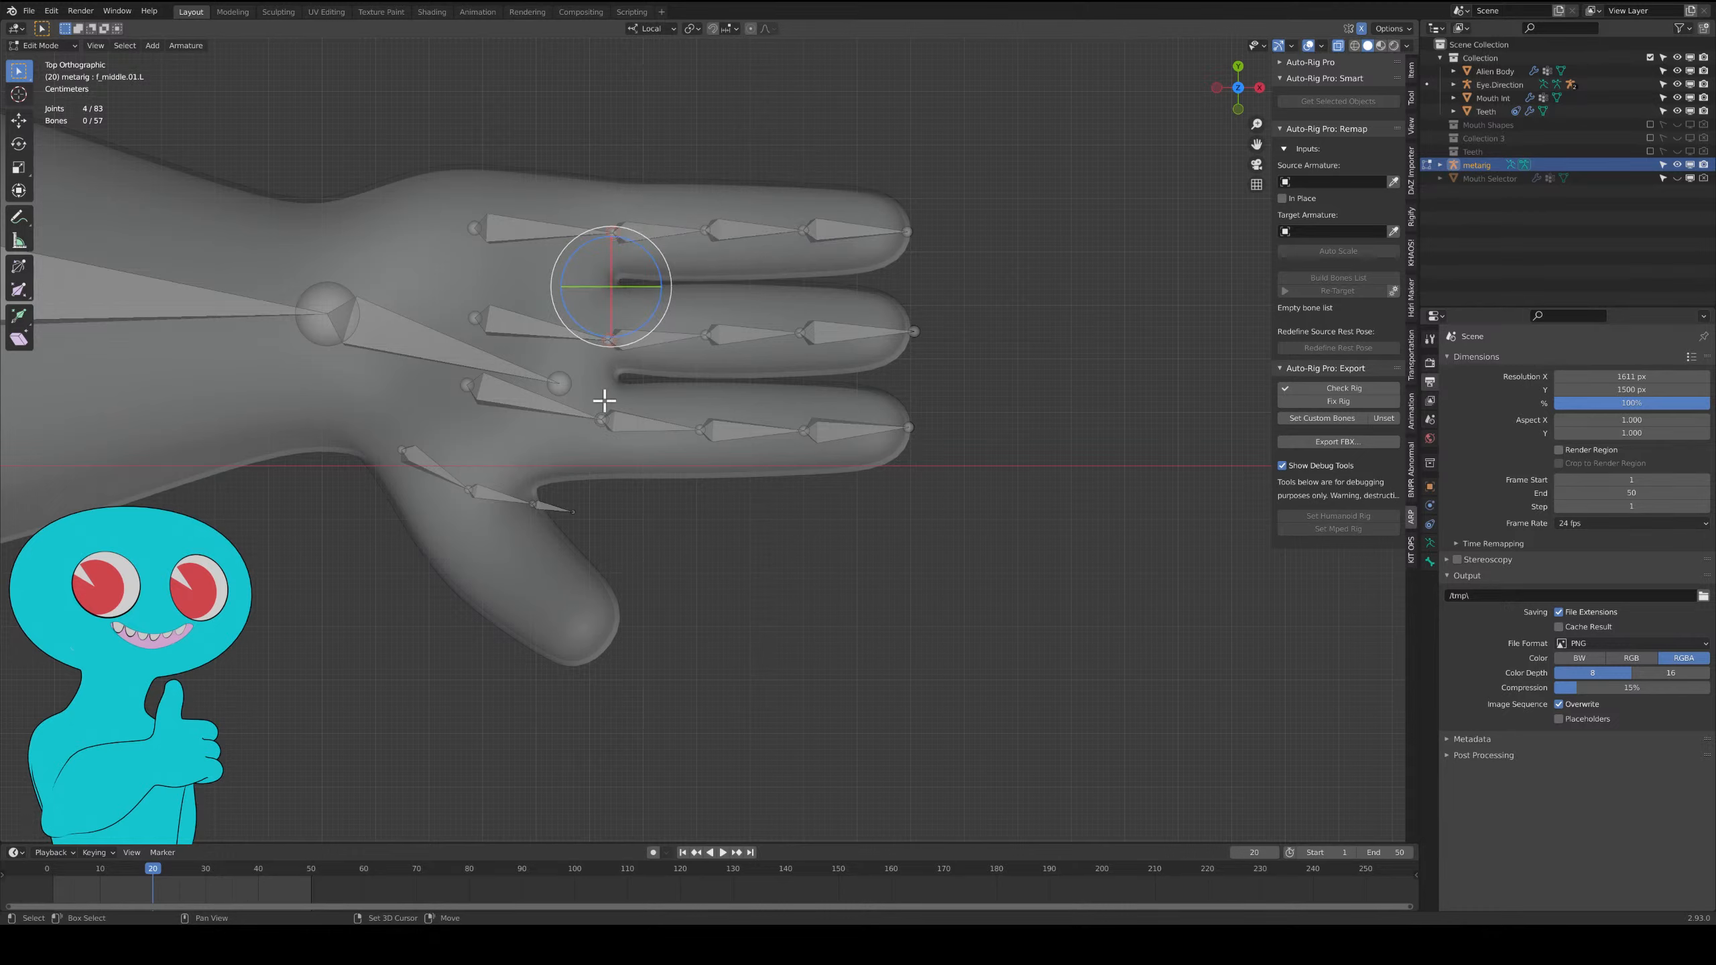
shift+click(600, 413)
shift+click(604, 415)
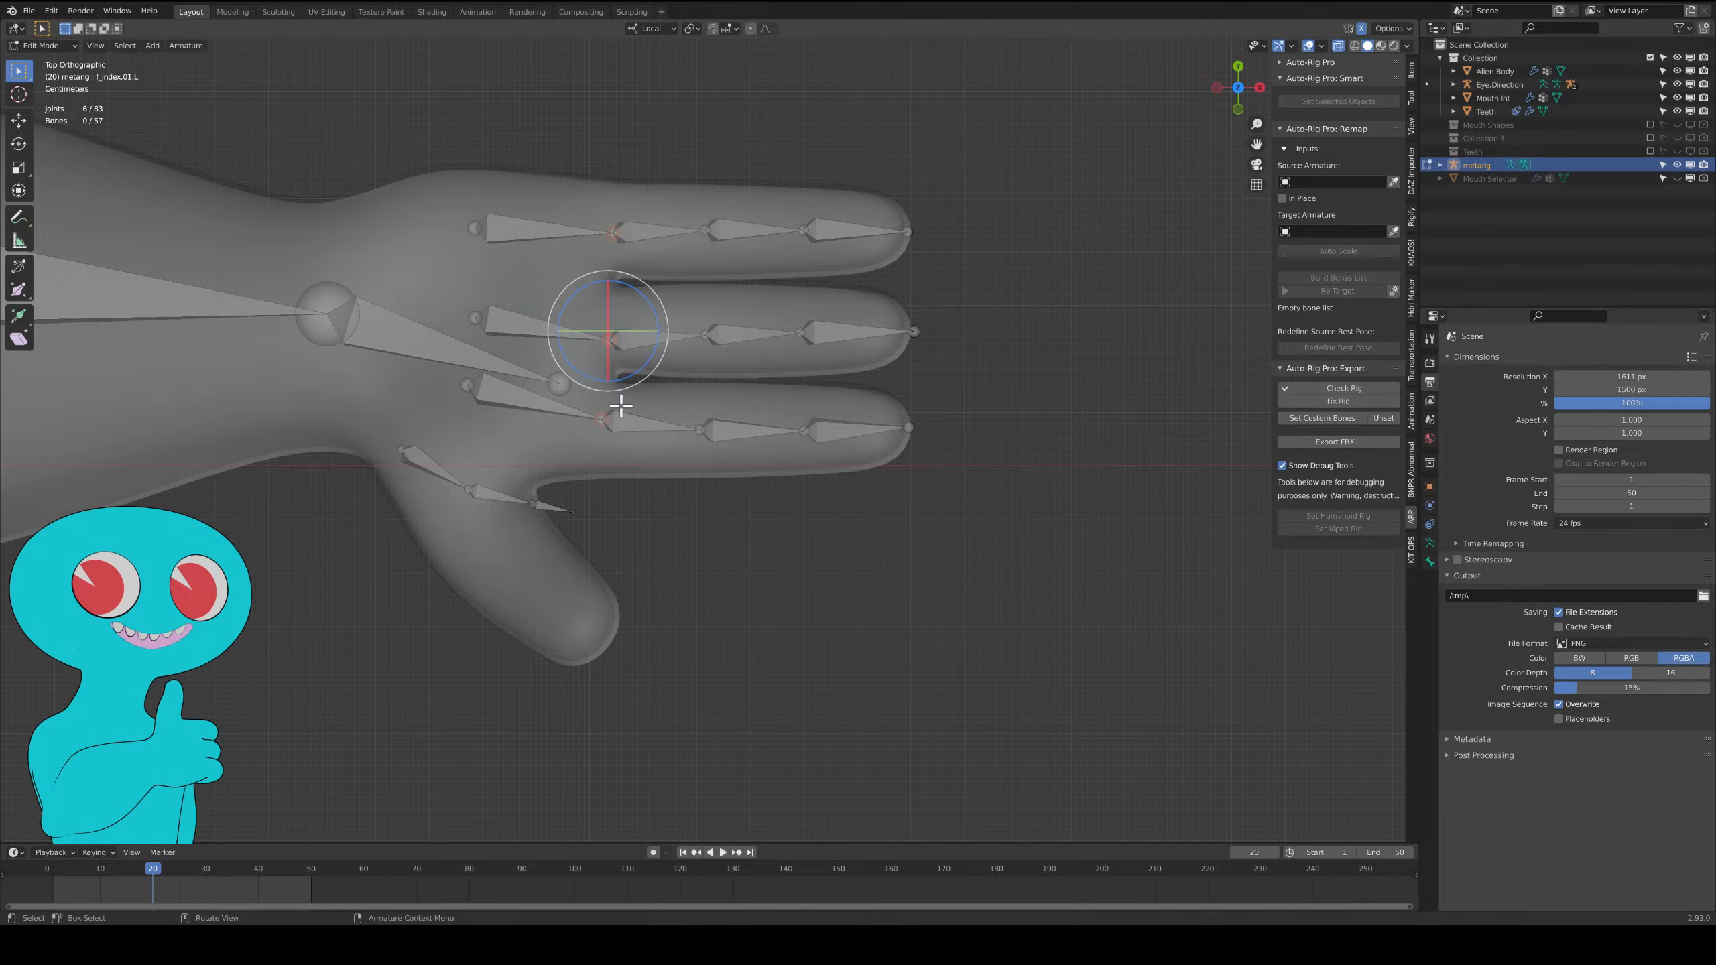
key(g)
click(594, 399)
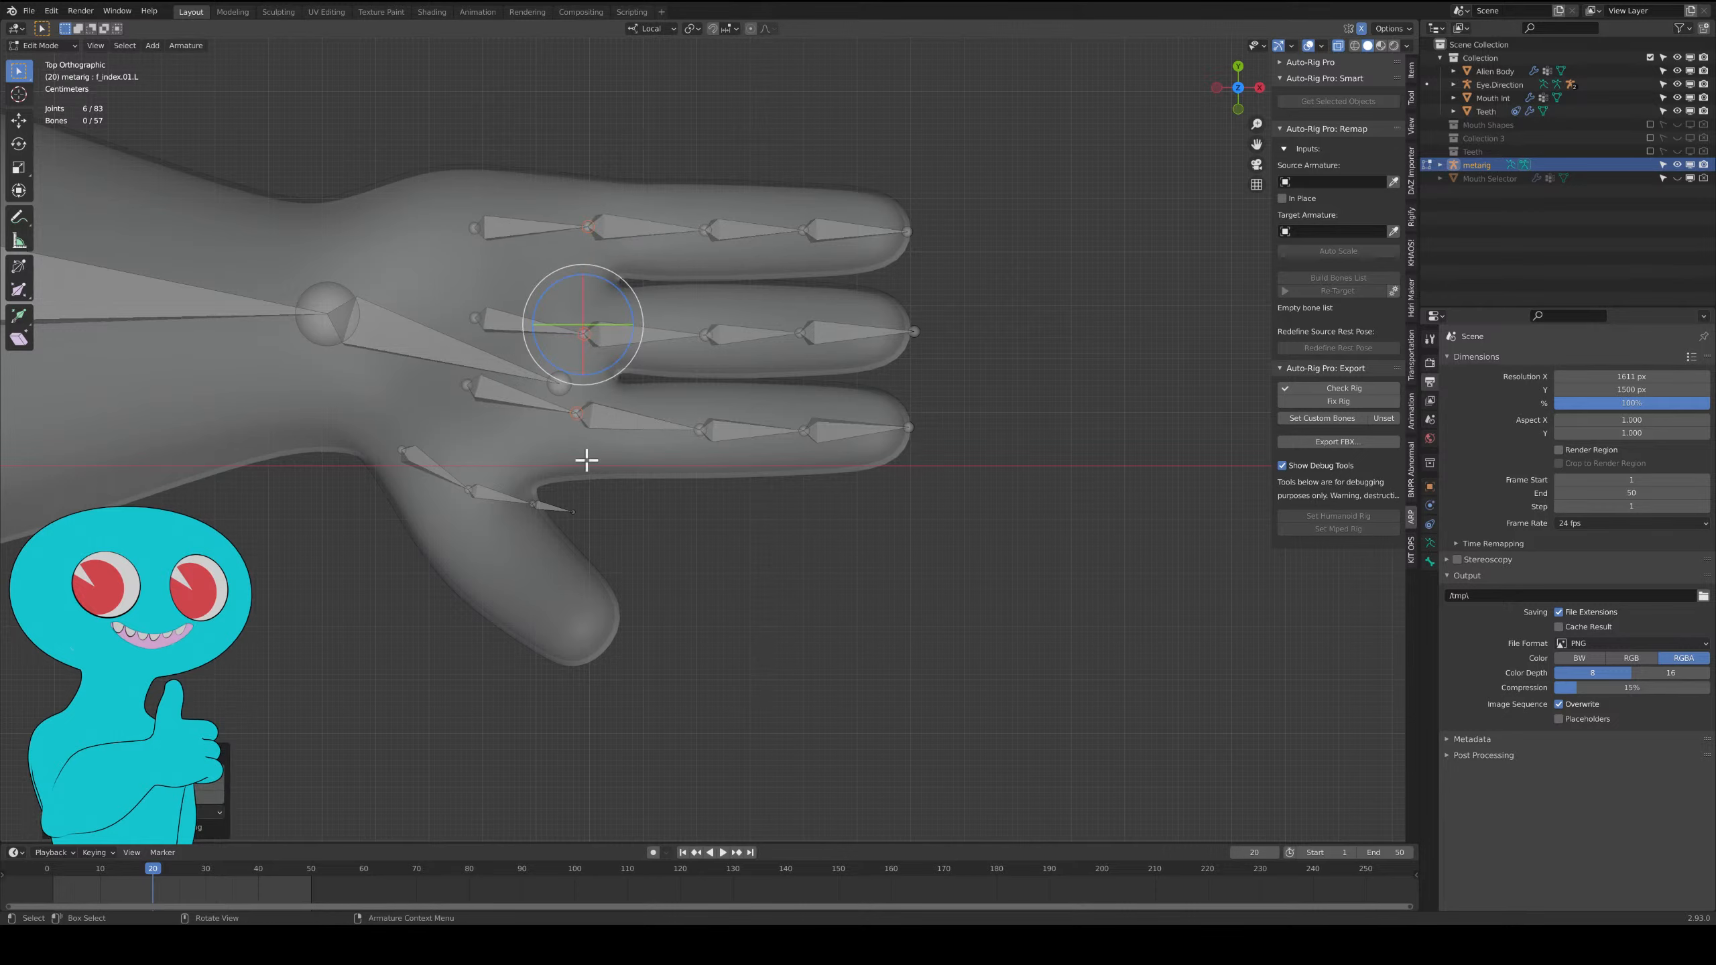
Adjust the knuckle joints at the ends of palm.01.L, palm.02.L and palm.03.L individually to line up with their fingers.
click(574, 421)
click(577, 413)
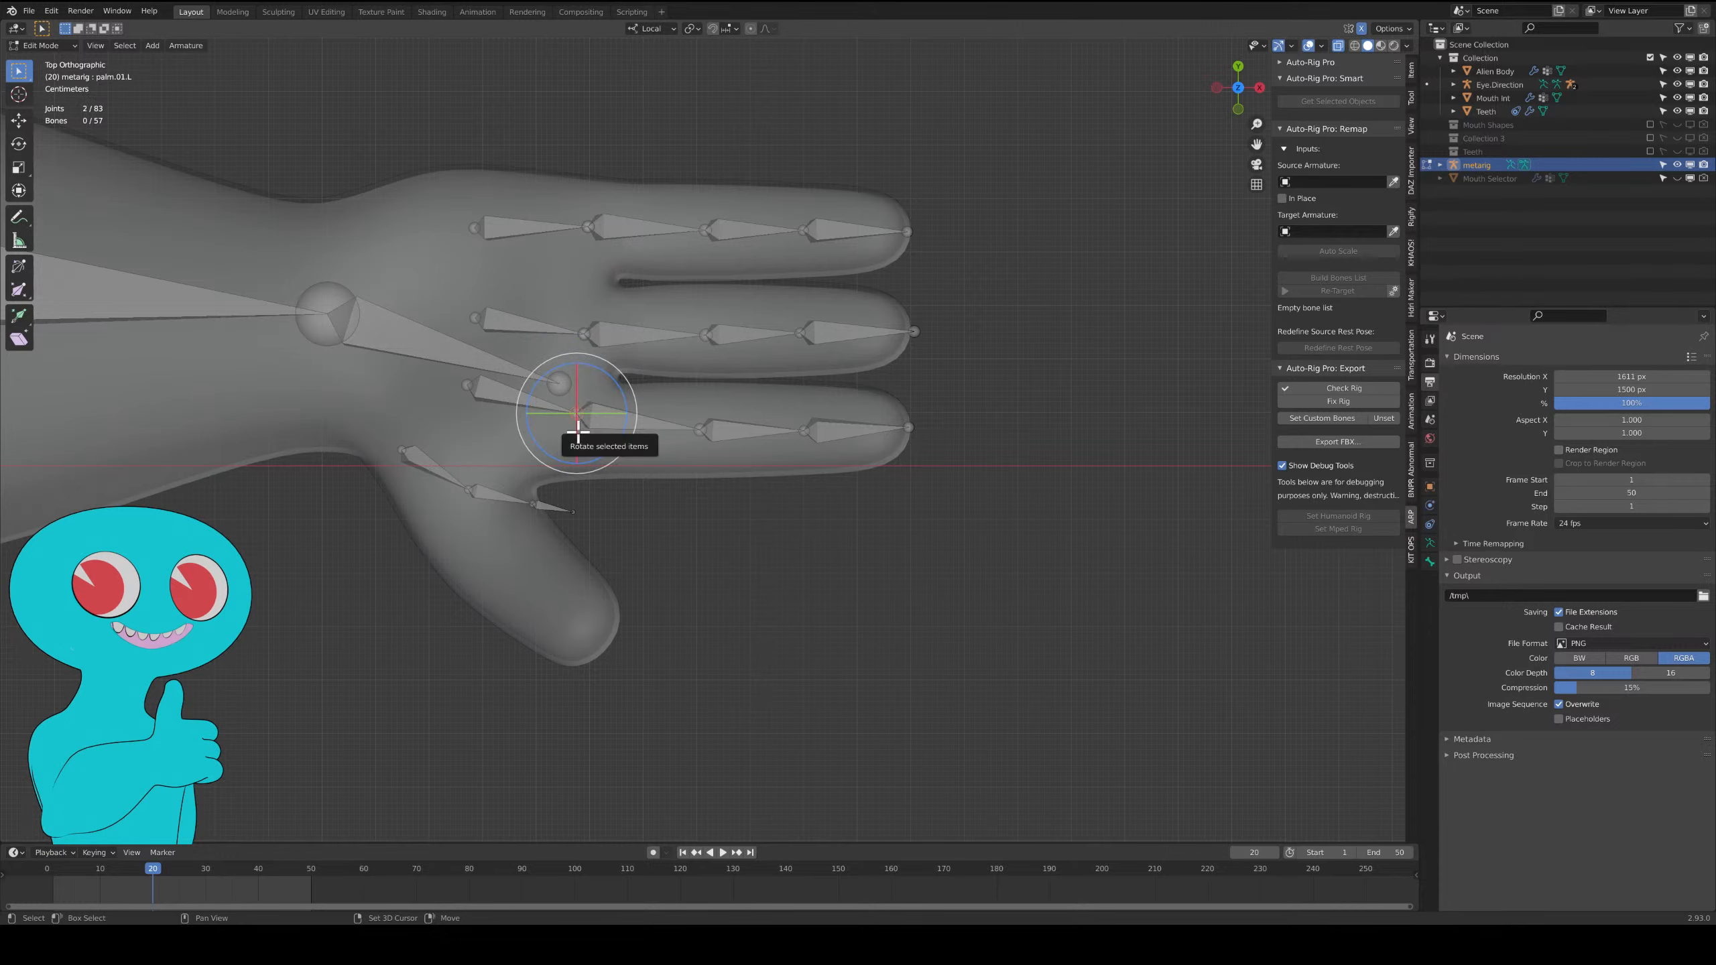
key(g)
click(579, 433)
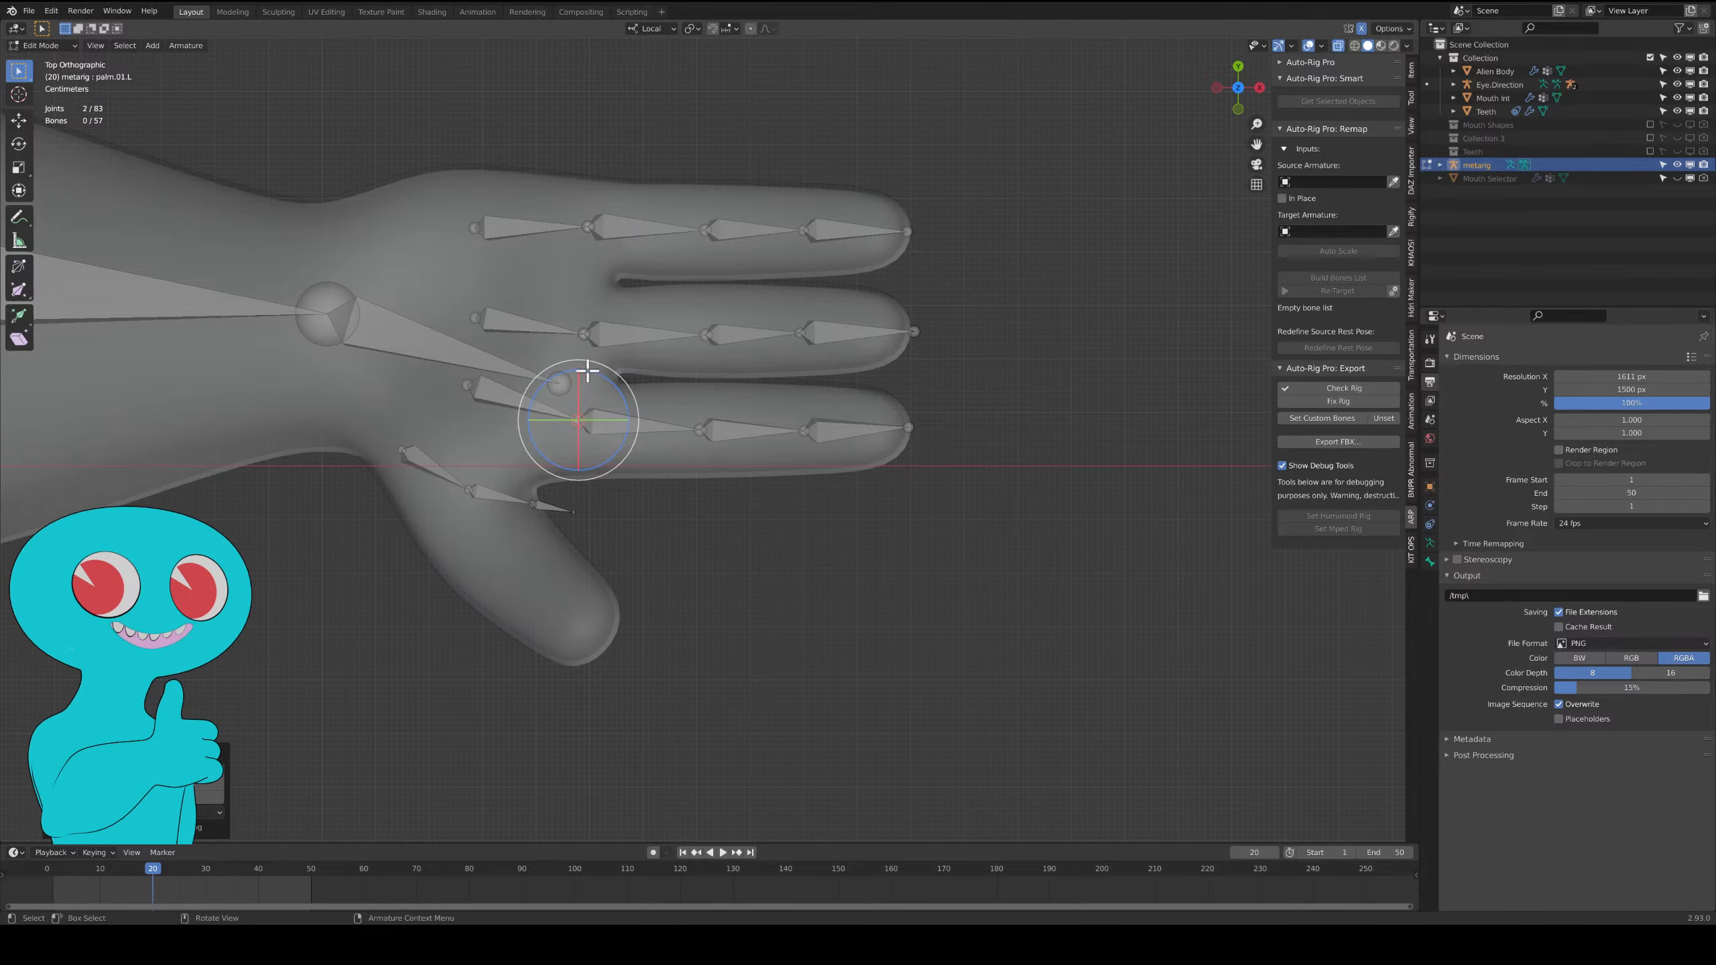
click(584, 334)
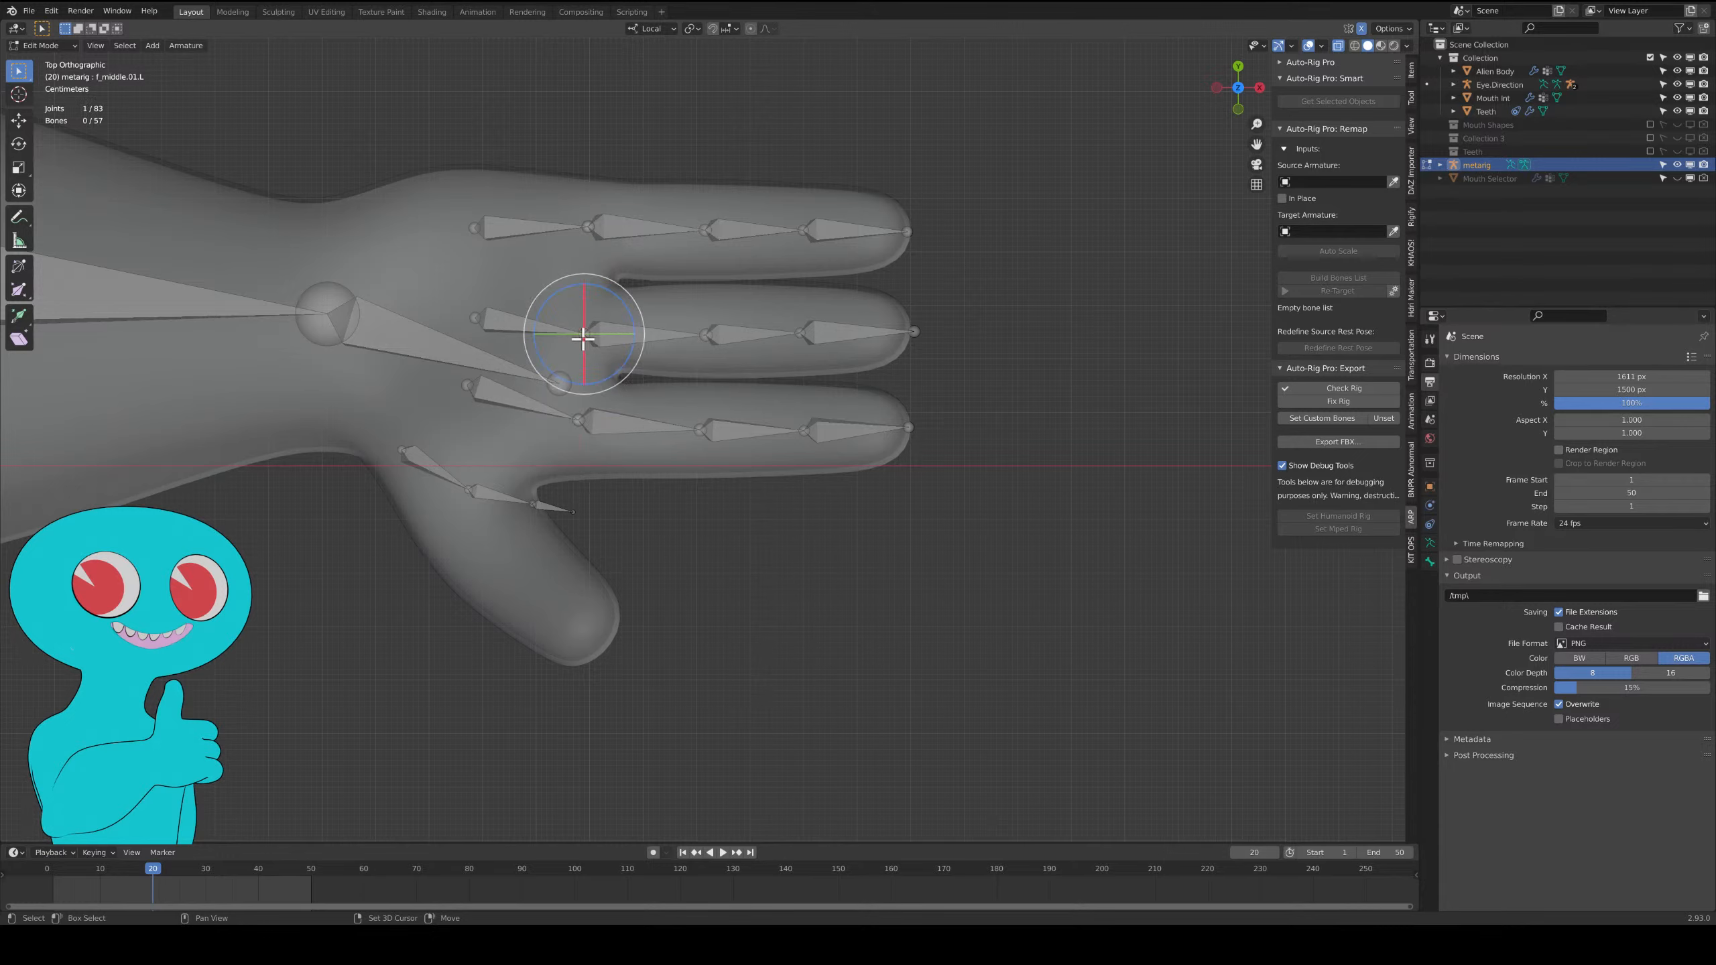
click(584, 336)
key(g)
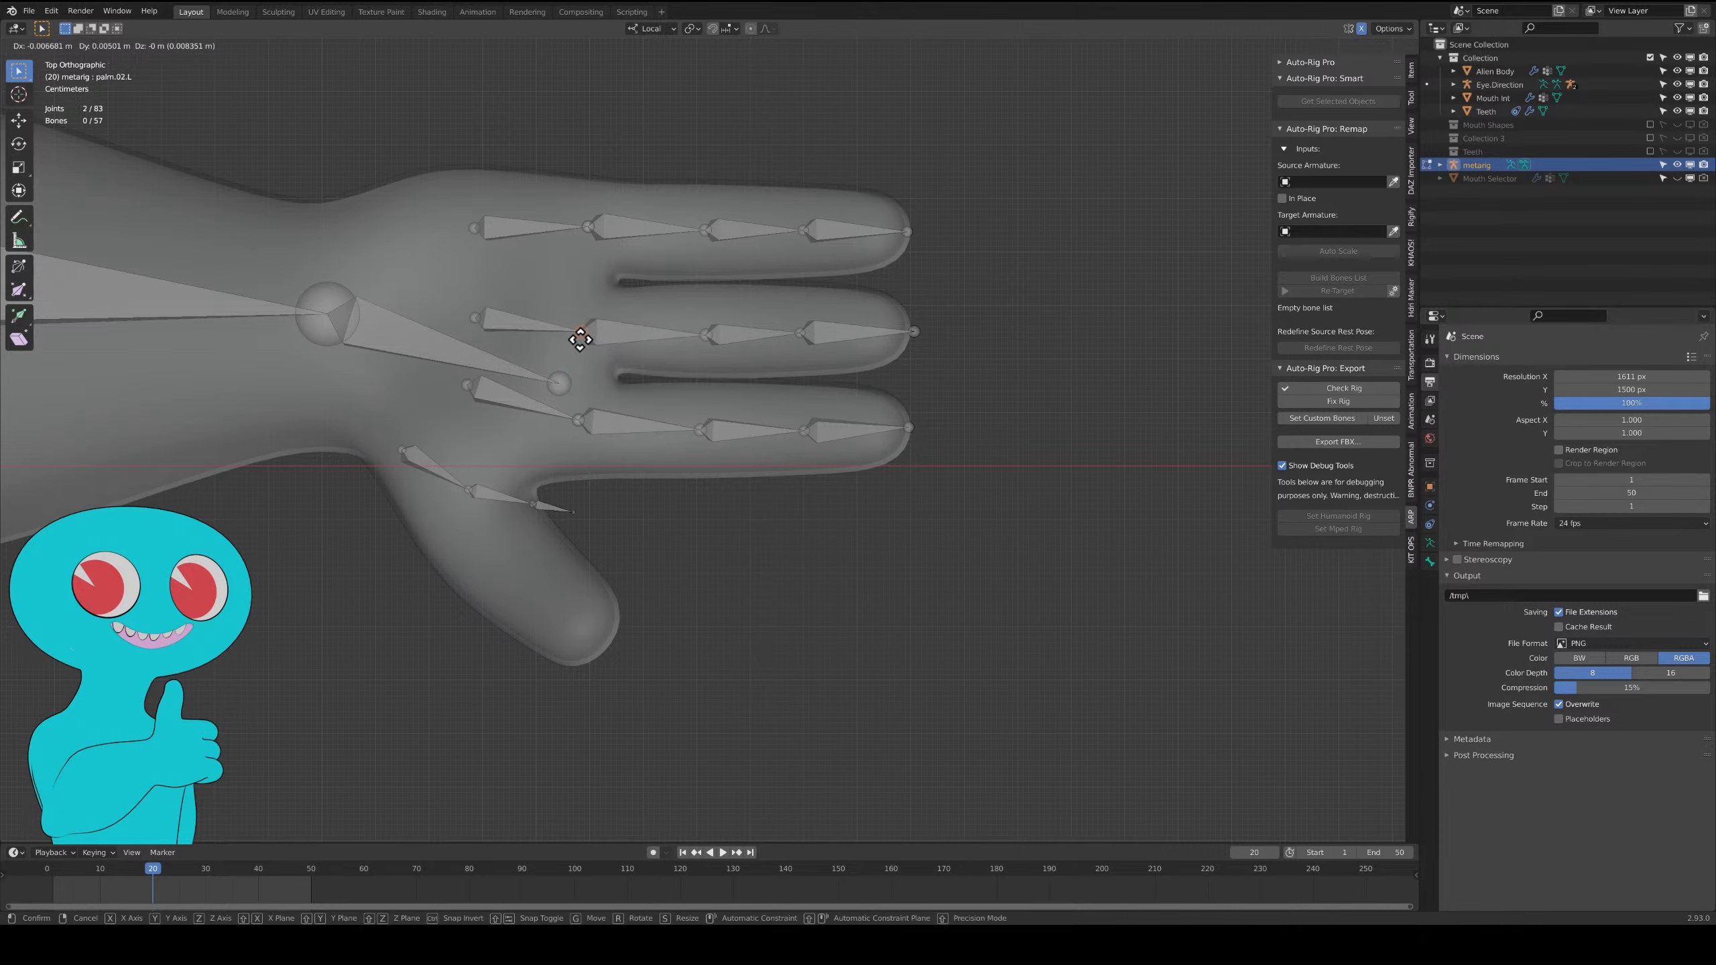
click(580, 339)
click(587, 228)
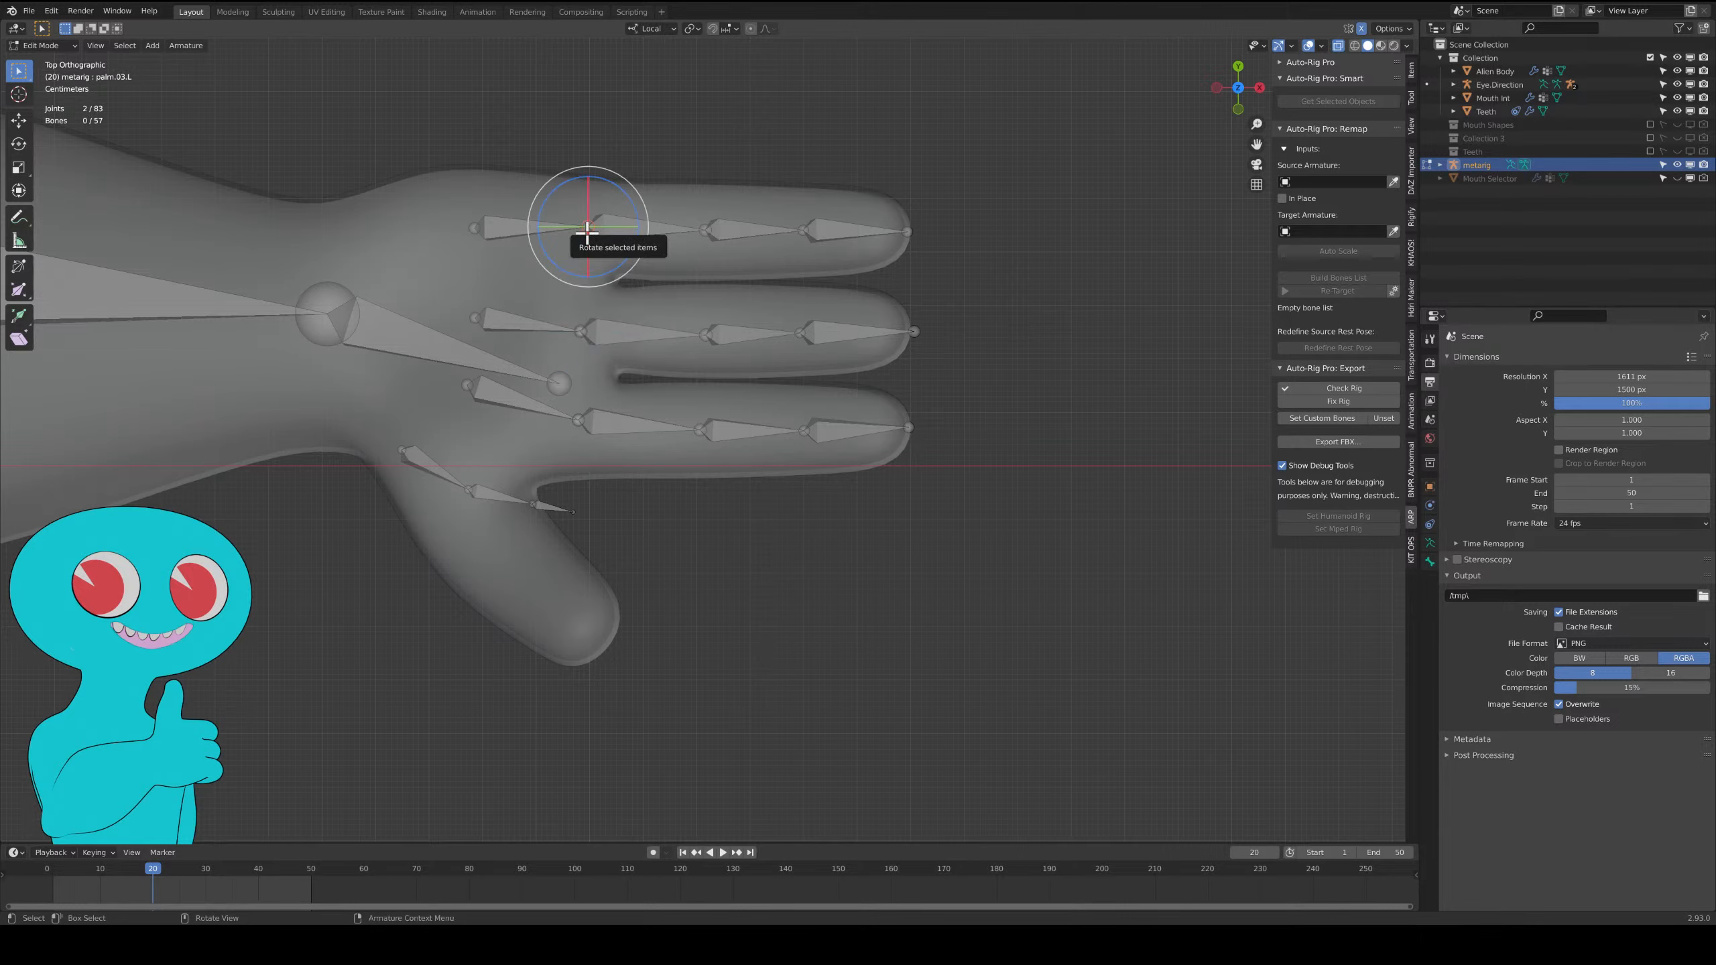
drag(587, 228, 585, 227)
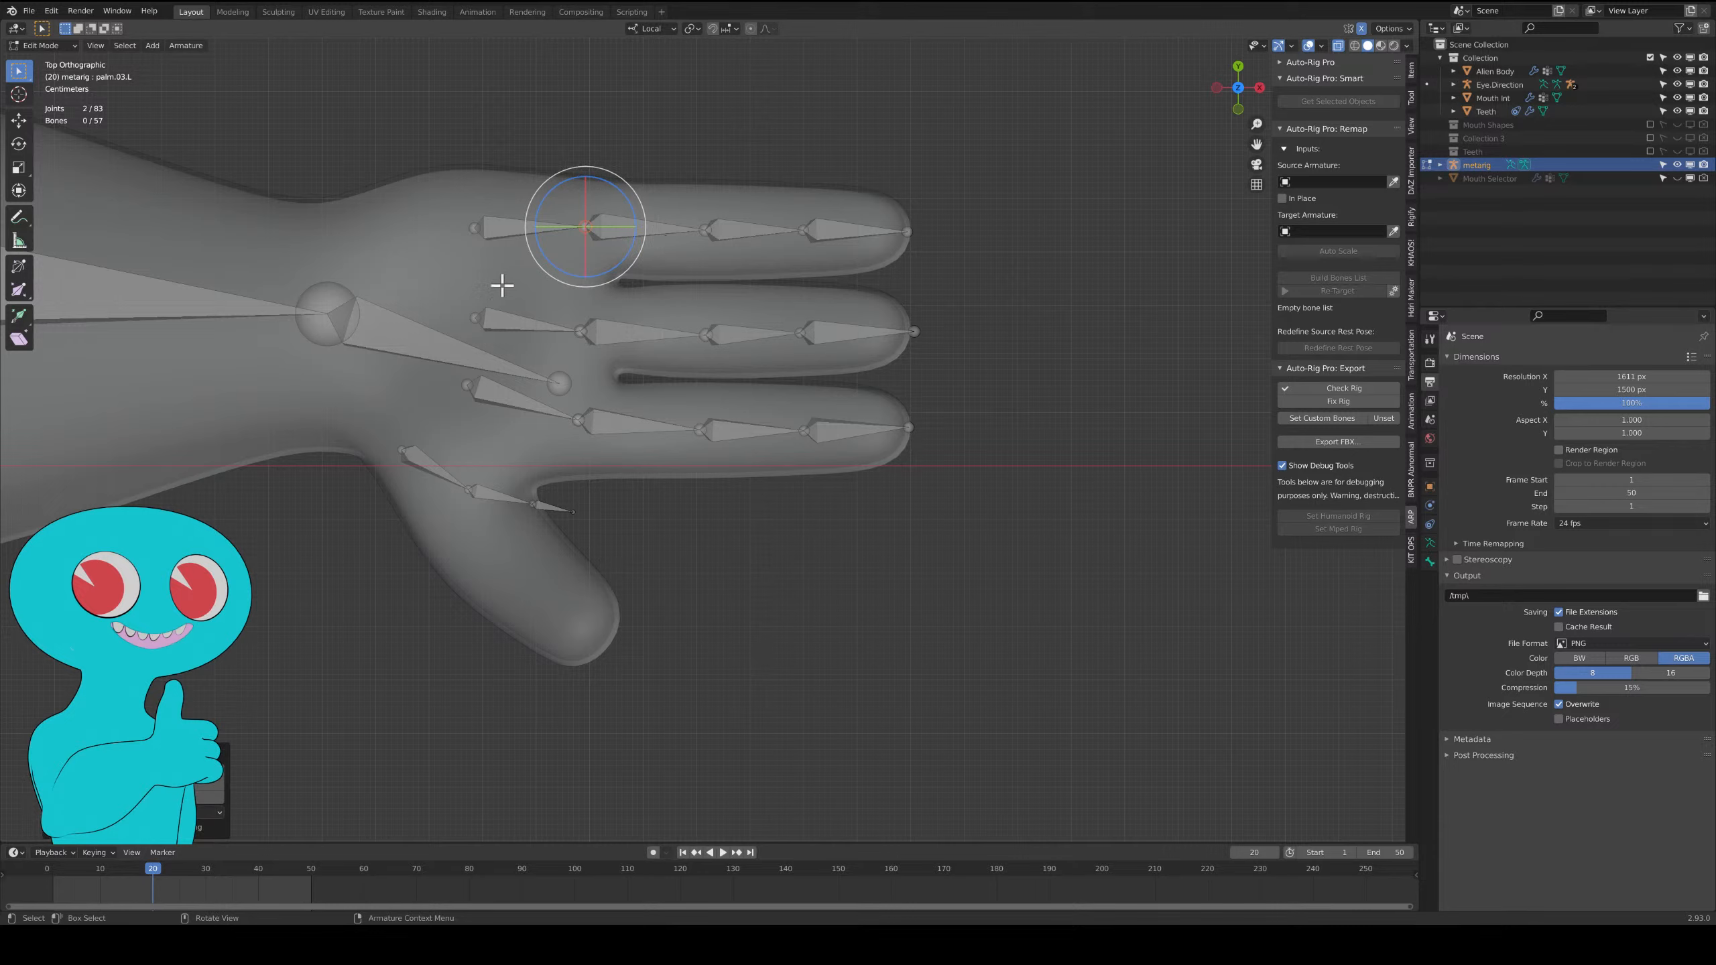
Move the start joints of the three palm bones individually toward the wrist, shifting palm.01.L by about 0.04 m.
click(467, 382)
key(g)
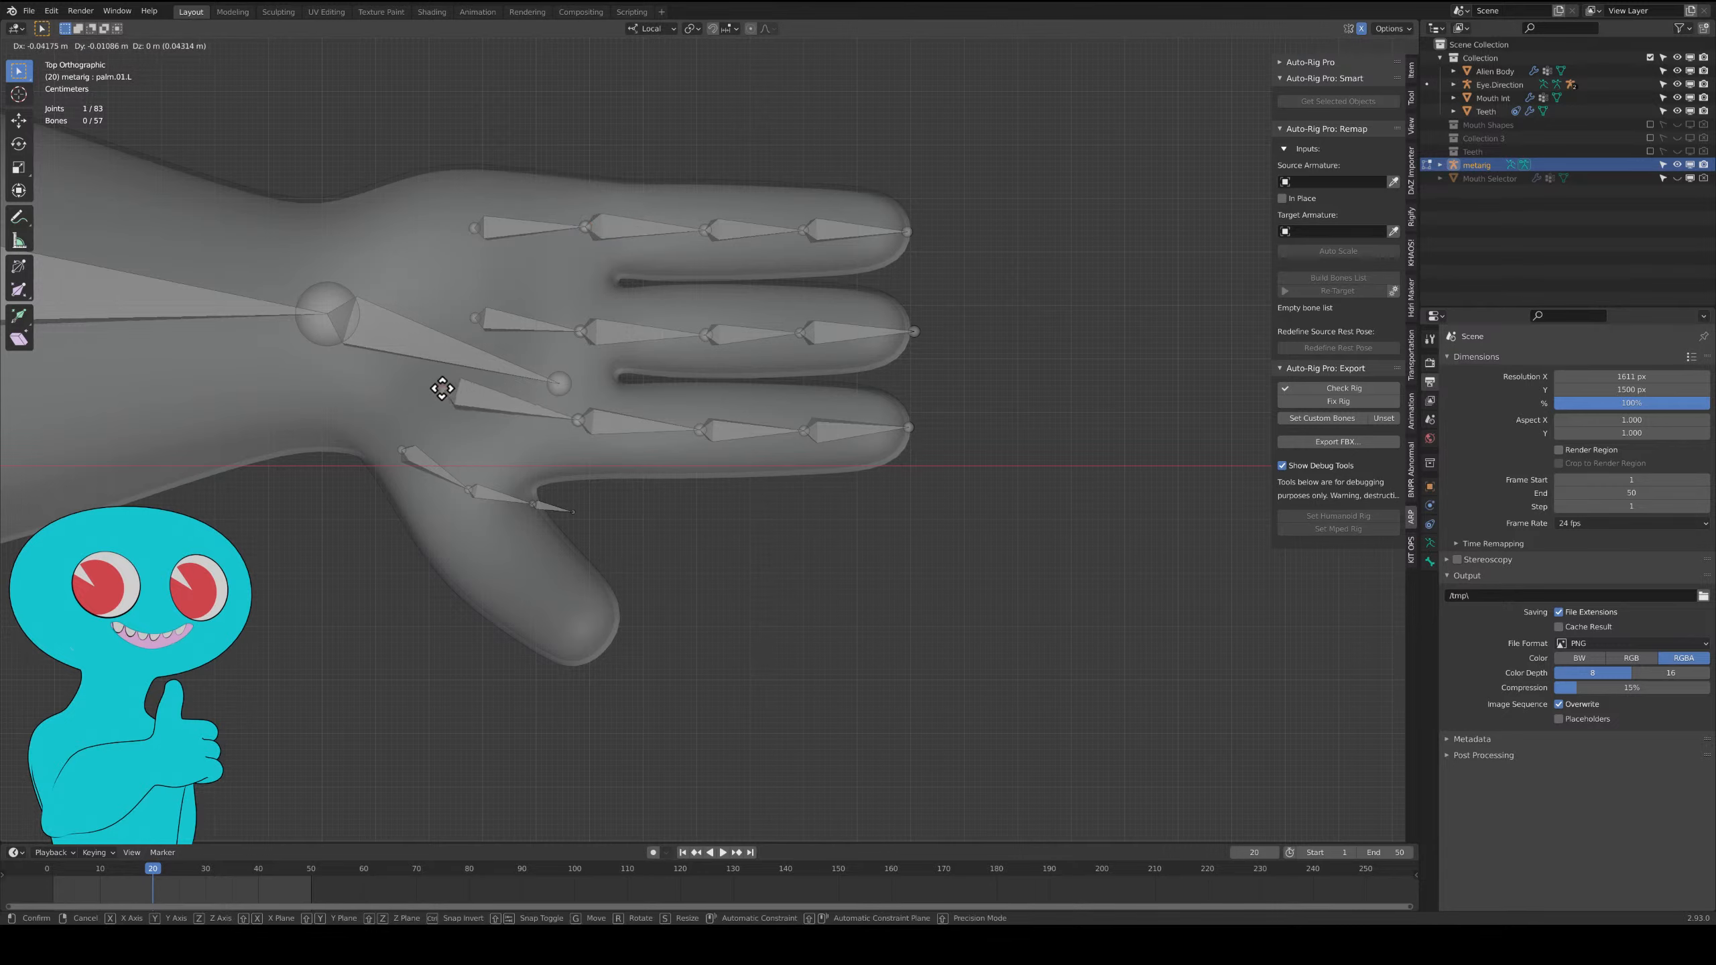
click(444, 387)
click(473, 317)
key(g)
click(452, 317)
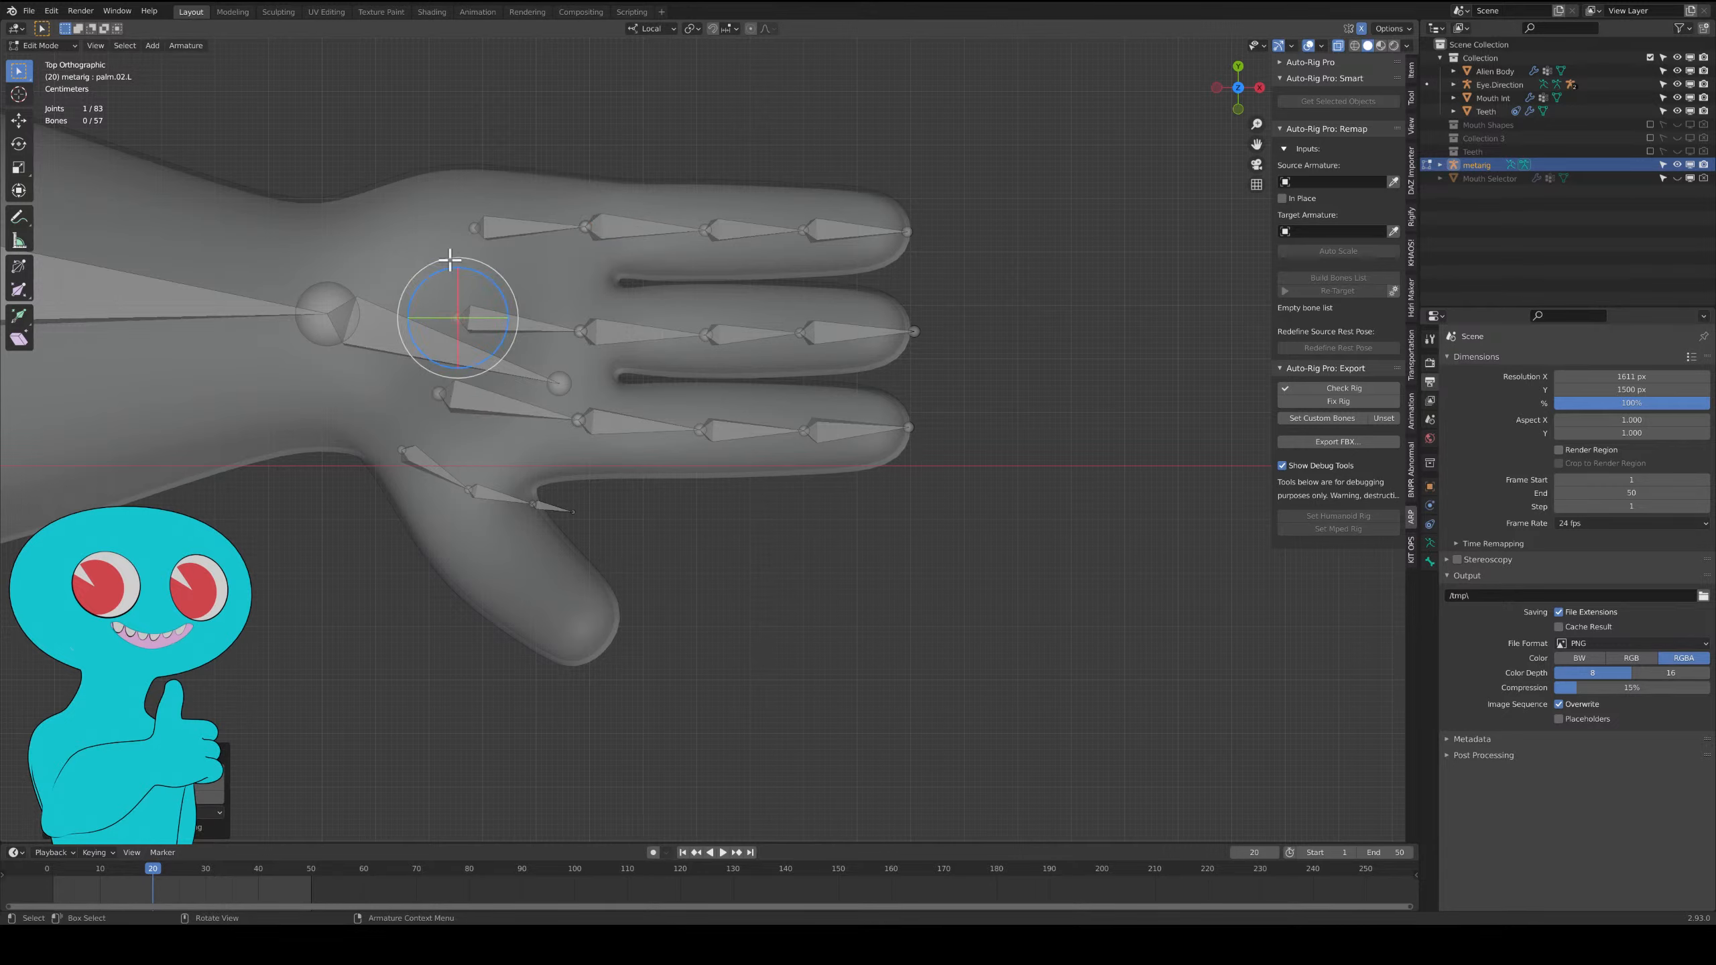
click(473, 230)
key(g)
click(455, 231)
Move the end joint of hand.L to the middle of the palm, in line with the middle finger.
click(559, 384)
key(g)
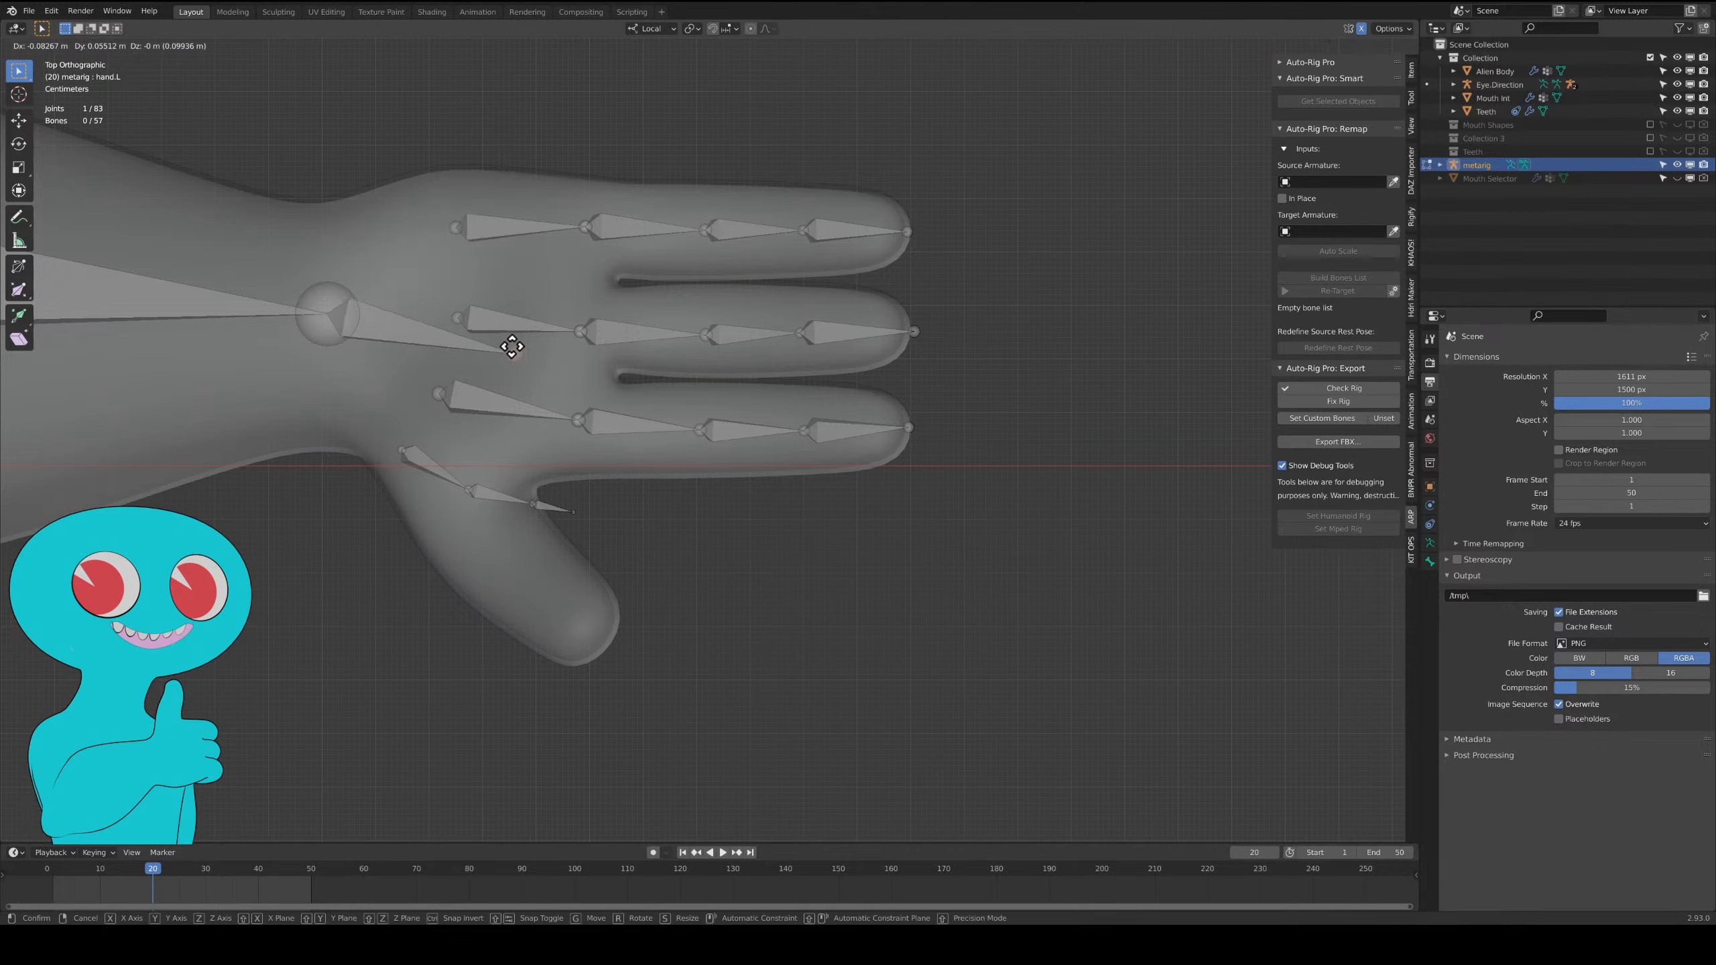
click(552, 327)
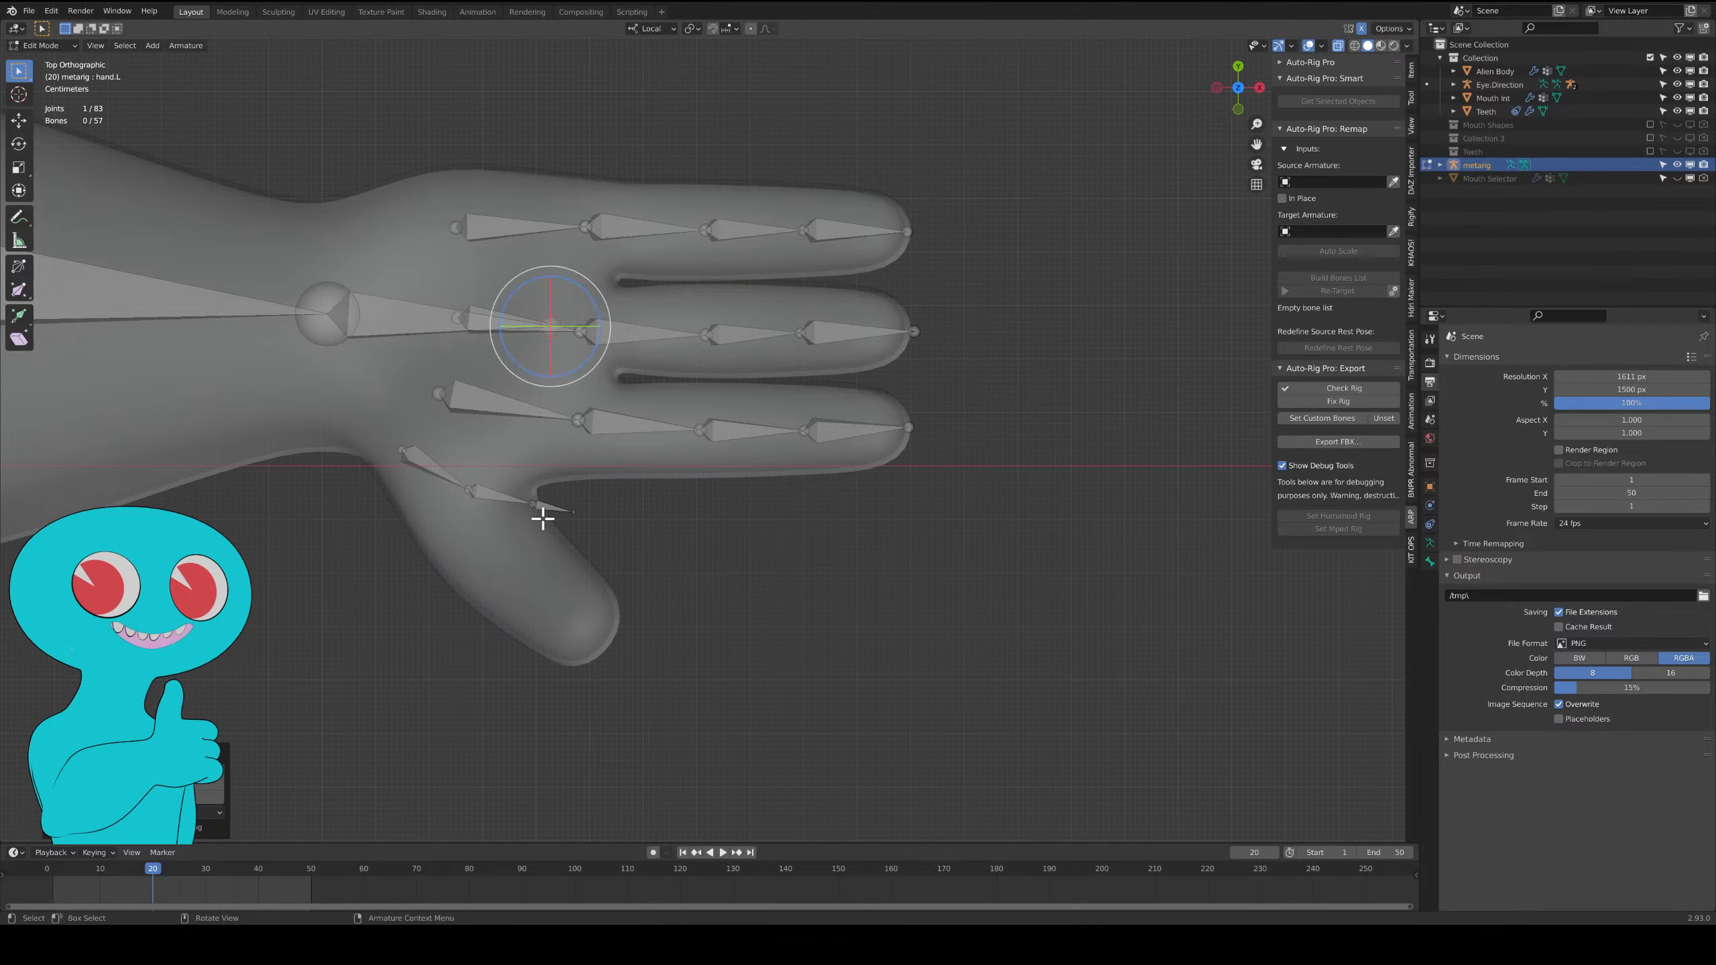
Fit the thumb chain into the mesh's thumb by placing its tip, inner and base joints from the top view.
click(574, 512)
drag(574, 511, 606, 648)
drag(534, 501, 498, 558)
drag(470, 489, 415, 424)
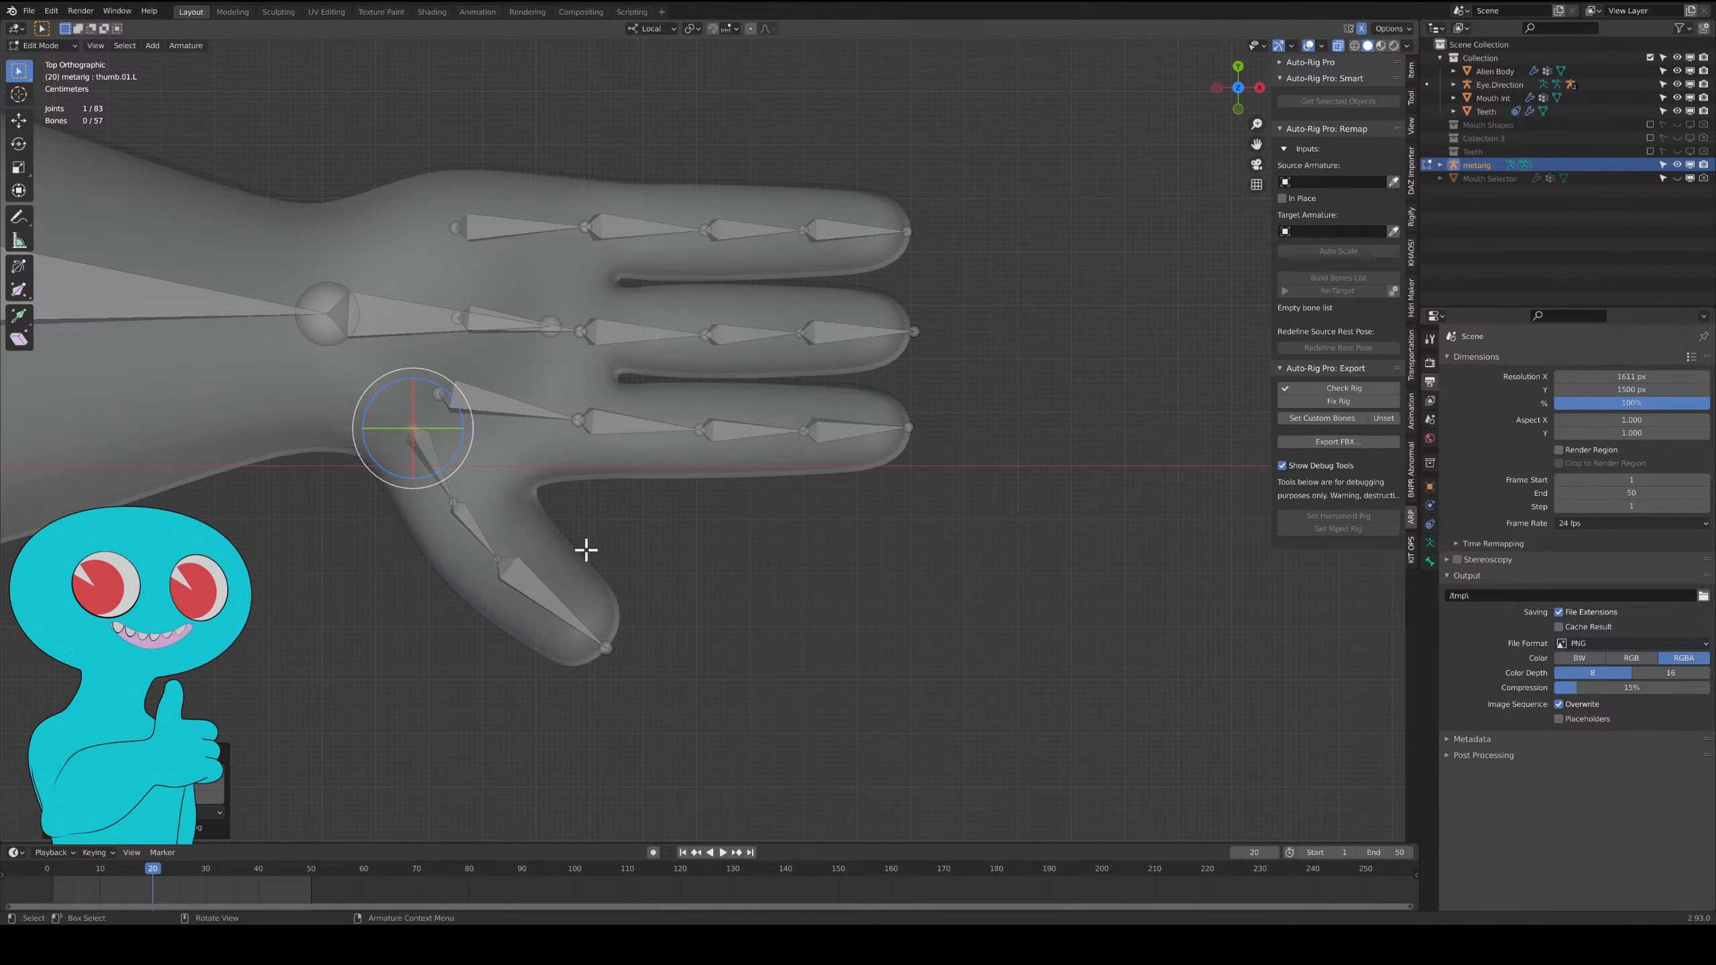
Lower the end joint of thumb.03.L into the thumb's tip and adjust the thumb's inner joints inside the mesh from the side.
middle_drag(586, 549, 586, 500)
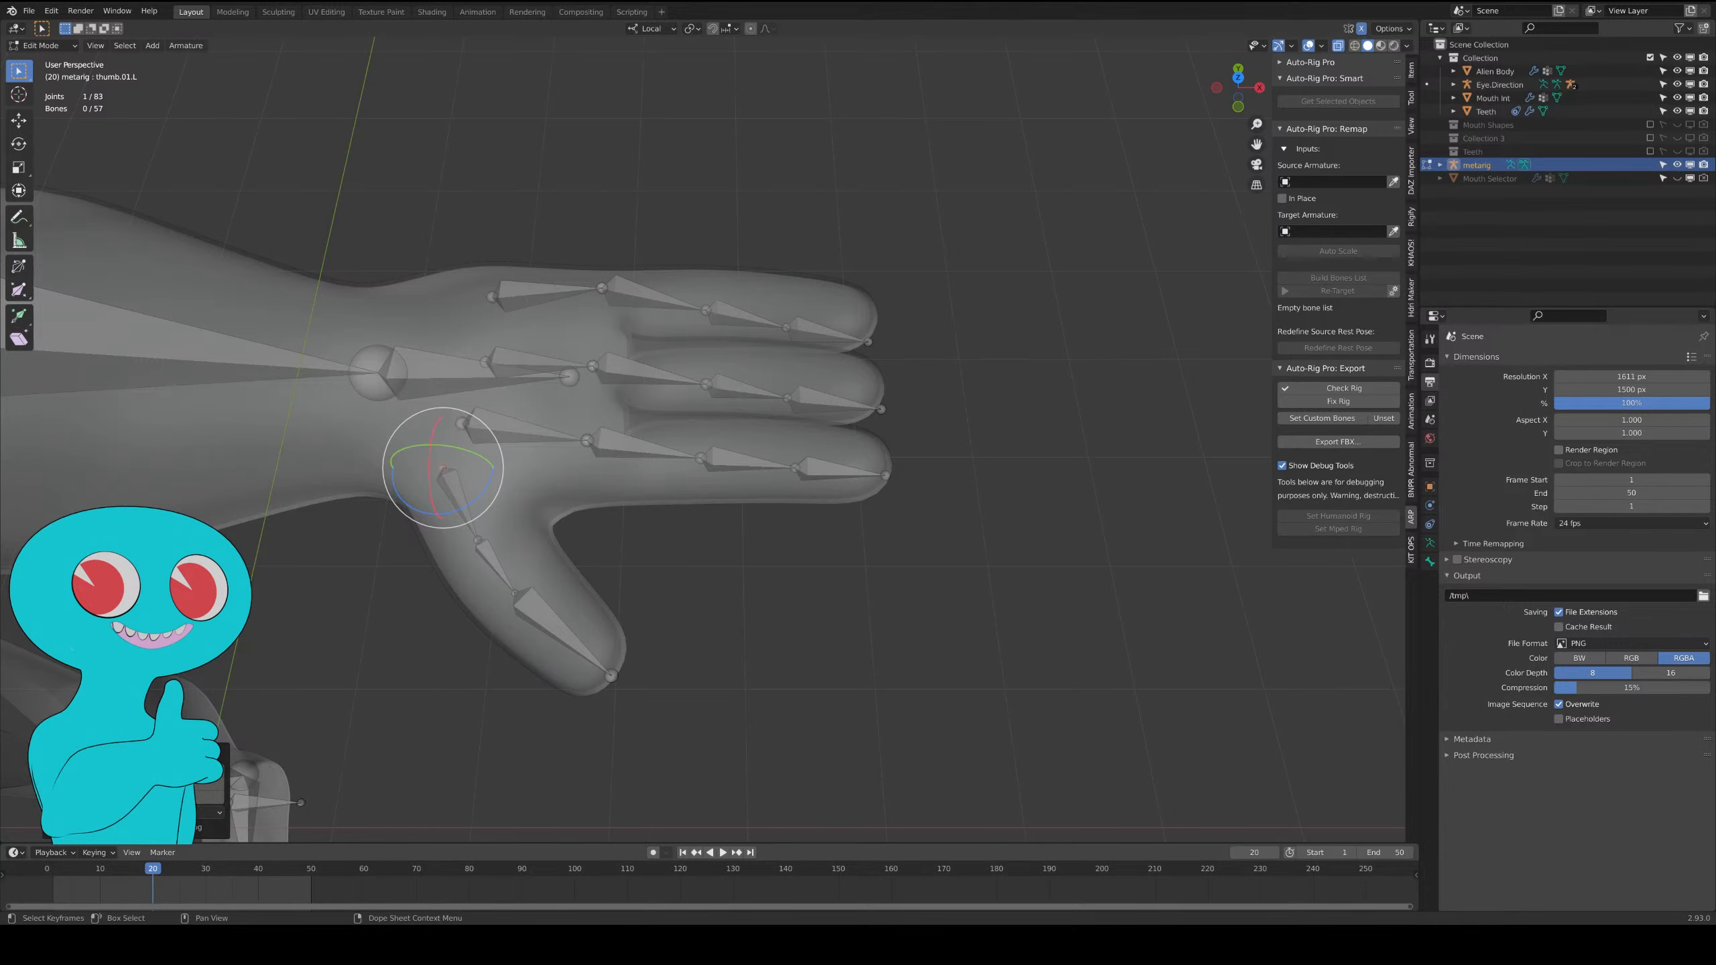
middle_drag(631, 808, 716, 517)
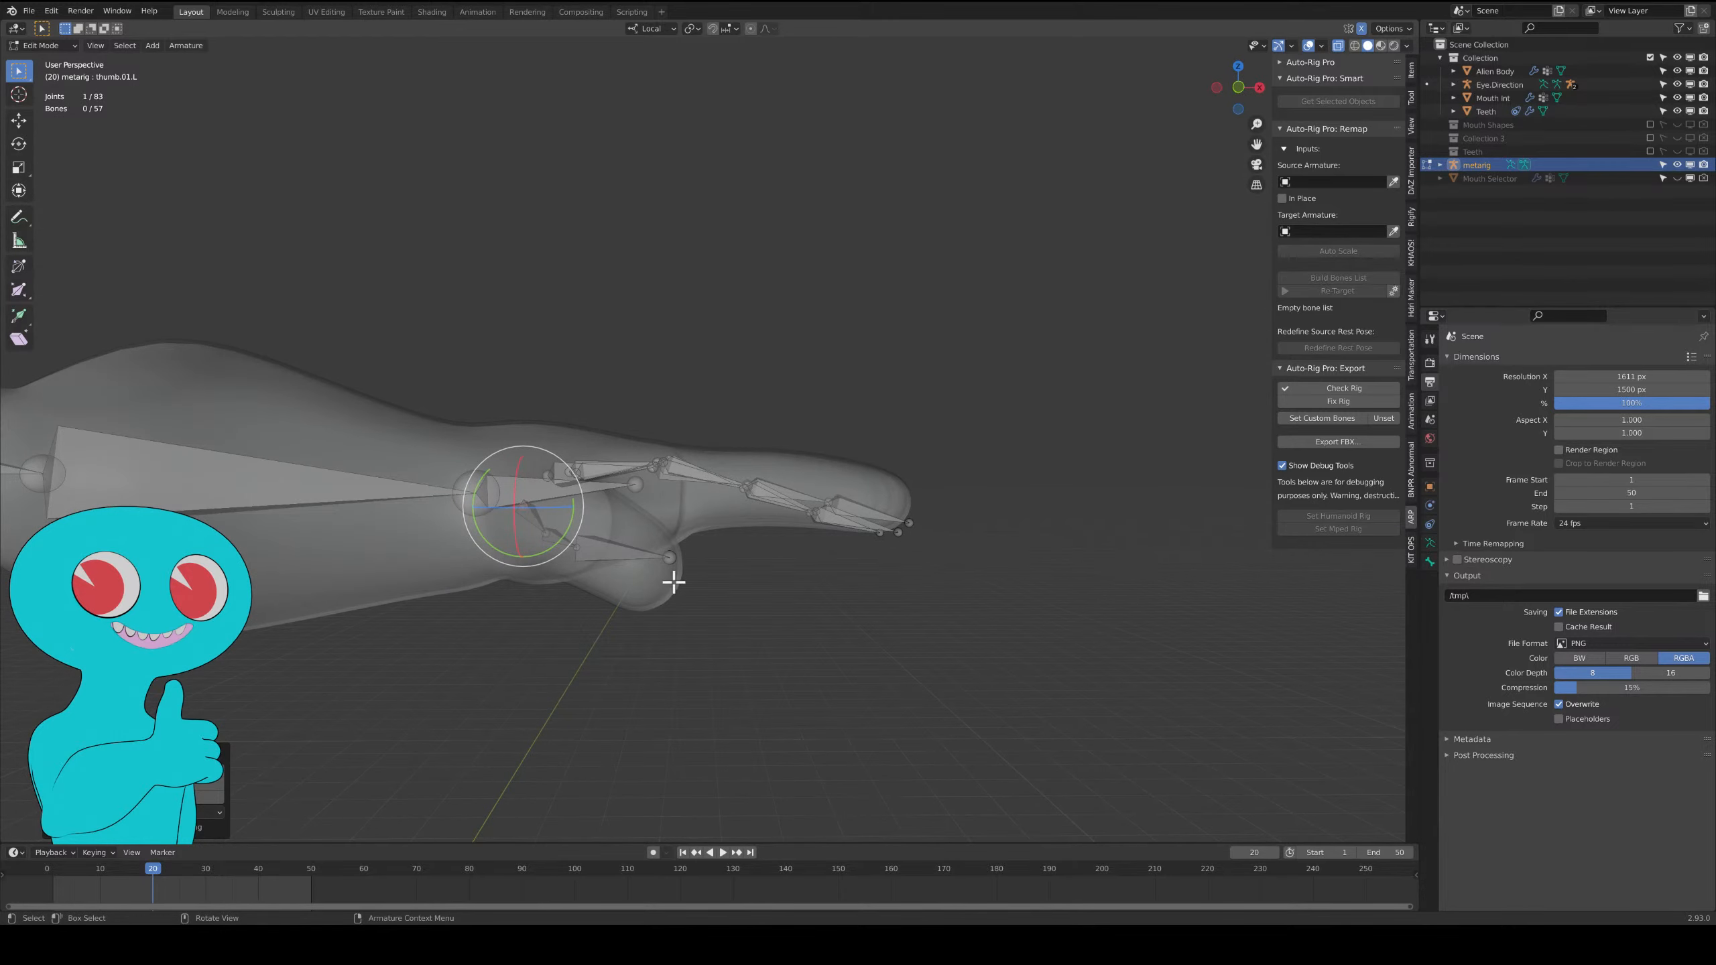
click(674, 559)
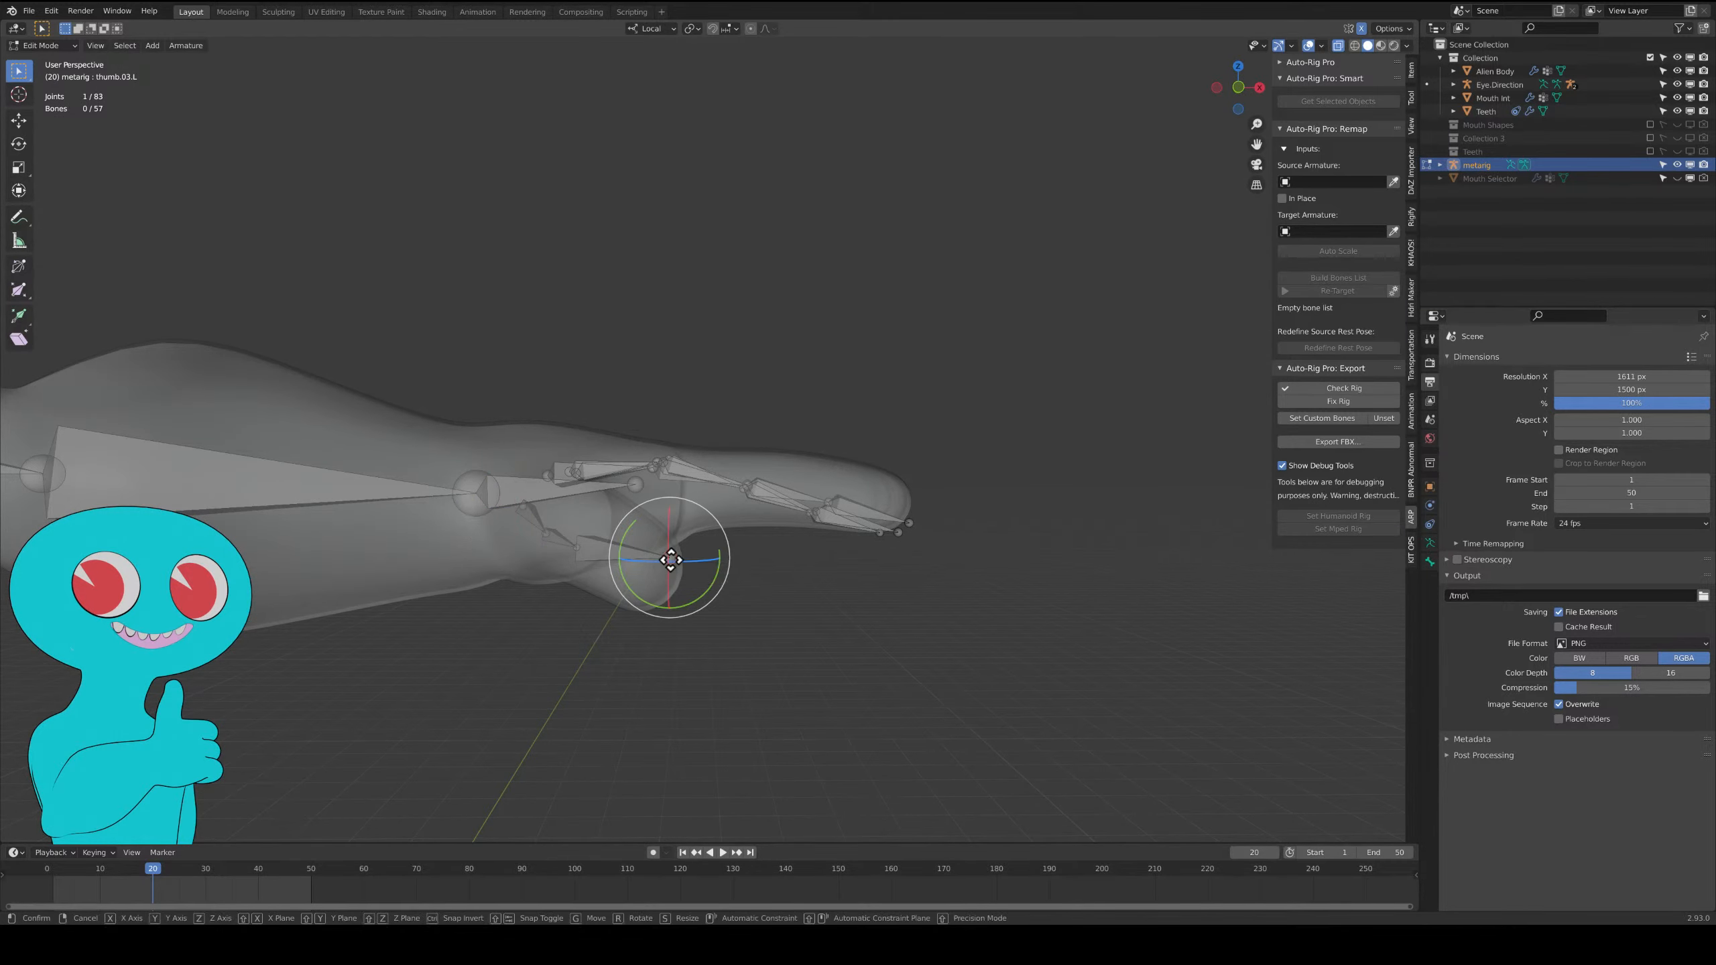
key(g)
click(668, 588)
middle_drag(570, 547, 615, 572)
click(619, 571)
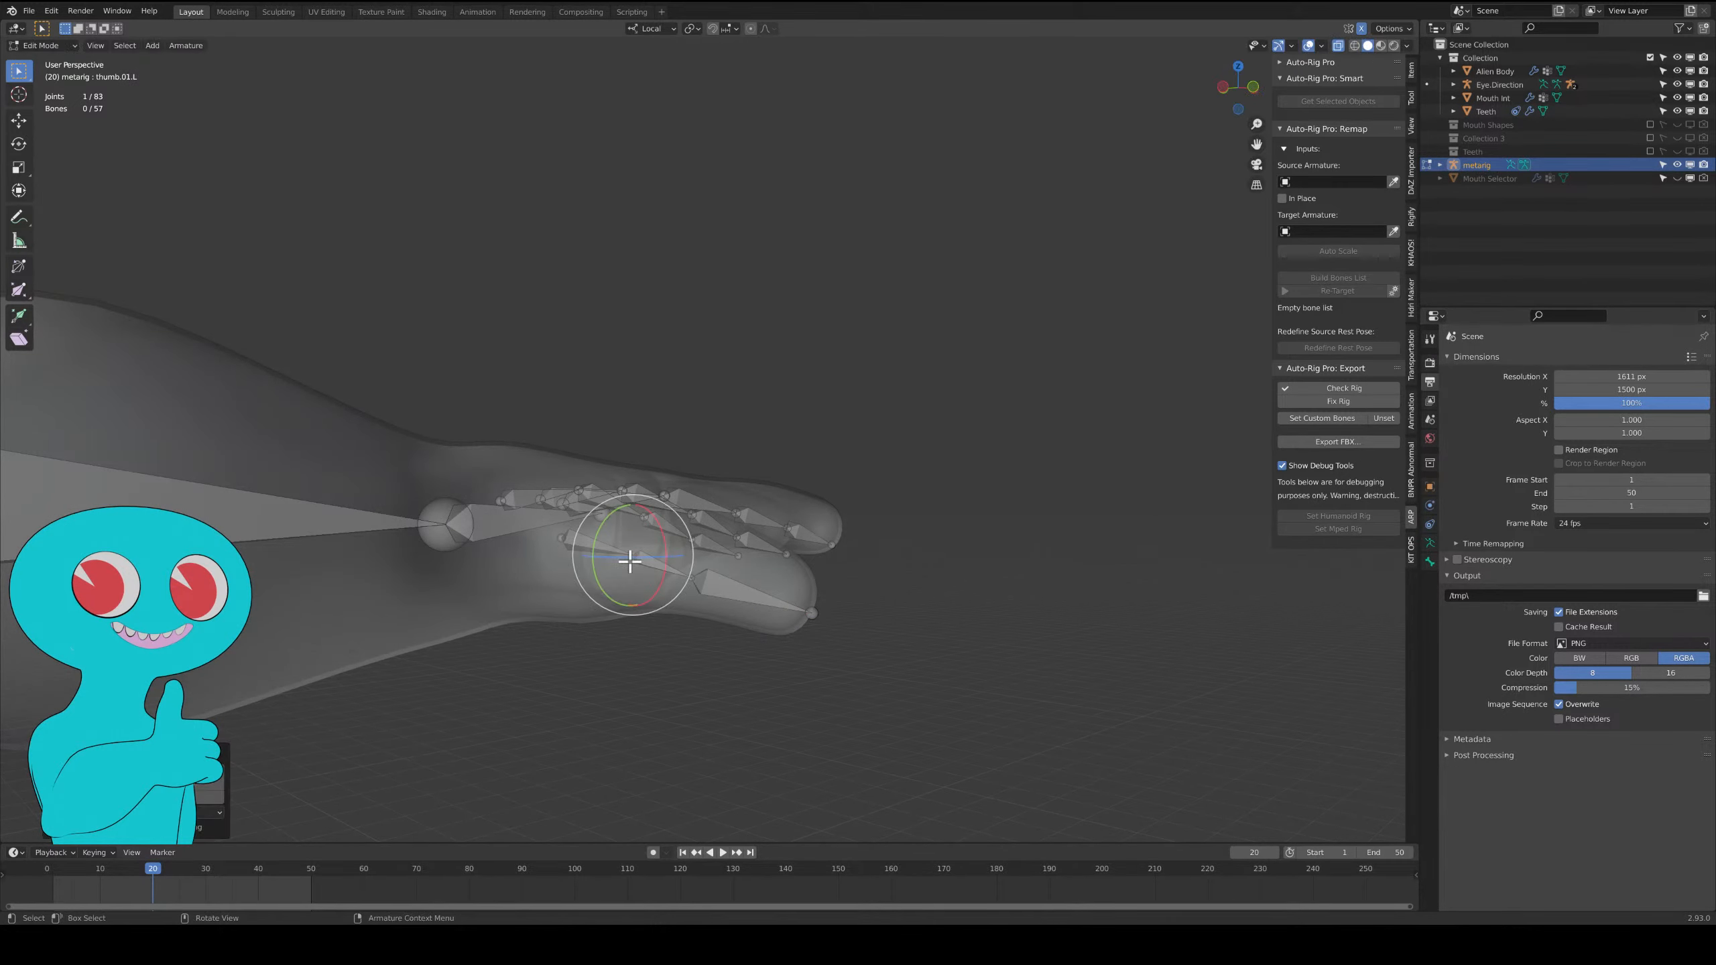
click(690, 585)
Raise the end joints of the first index, middle and ring finger bones by about 0.03 m in the front view.
middle_drag(689, 579, 804, 609)
scroll(804, 610, up, 4)
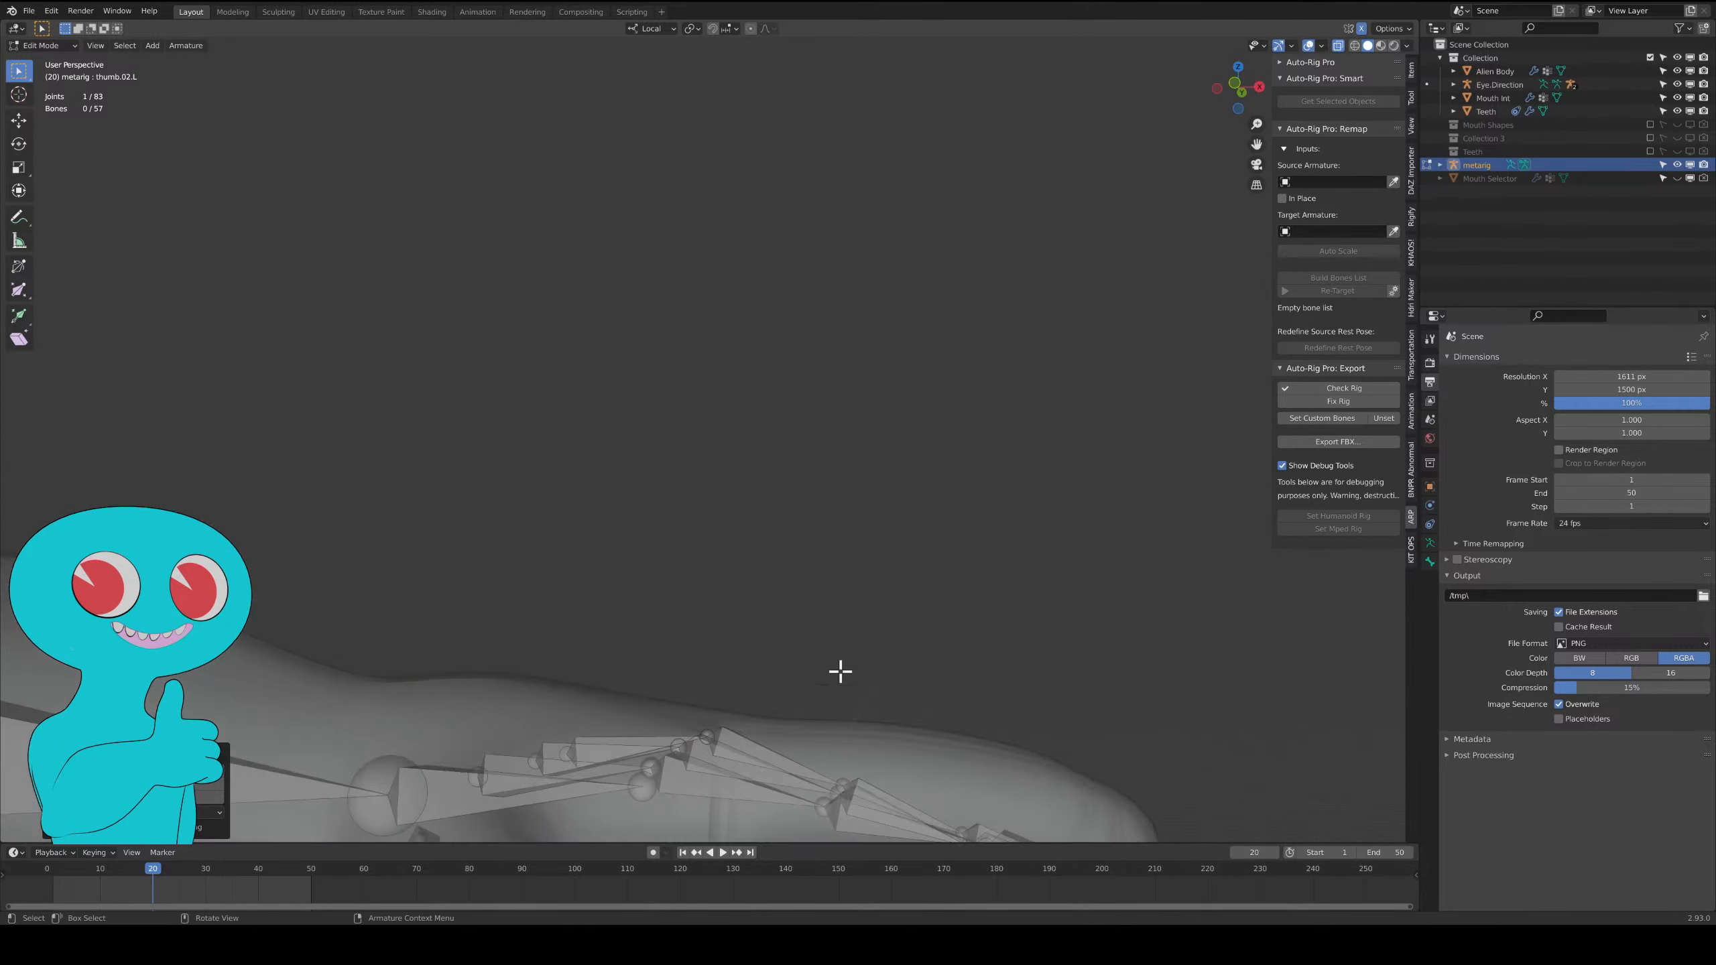
shift+middle_drag(839, 670, 724, 425)
middle_drag(760, 575, 697, 540)
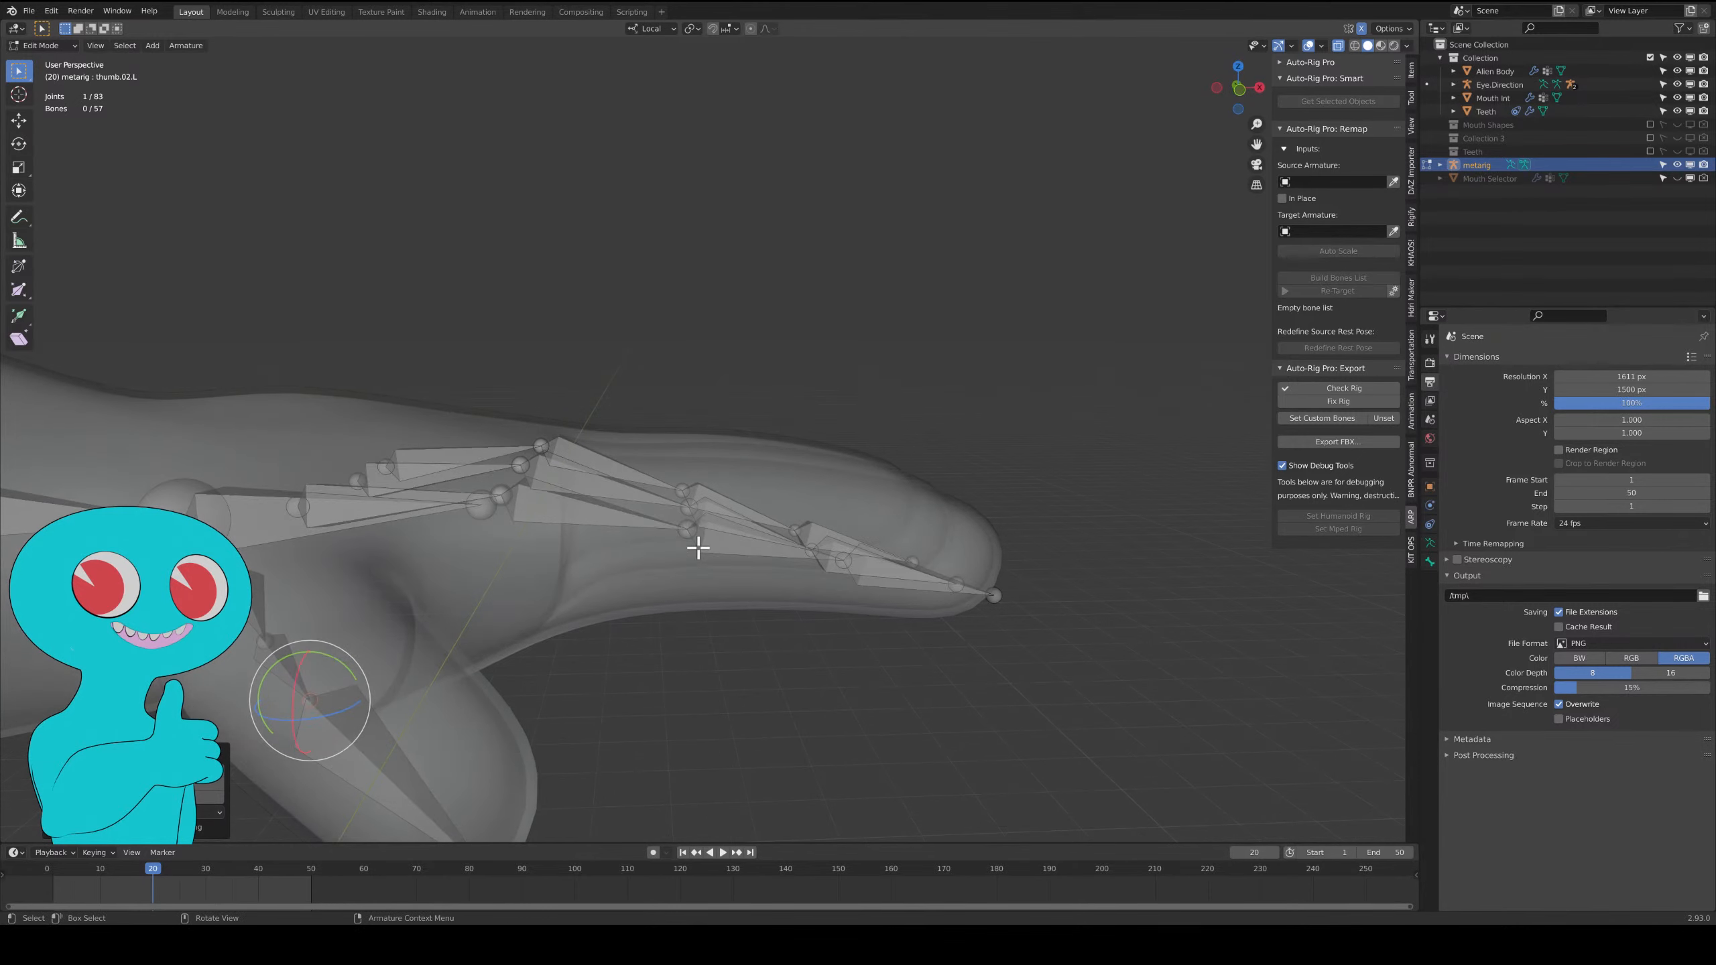
click(683, 532)
shift+click(683, 486)
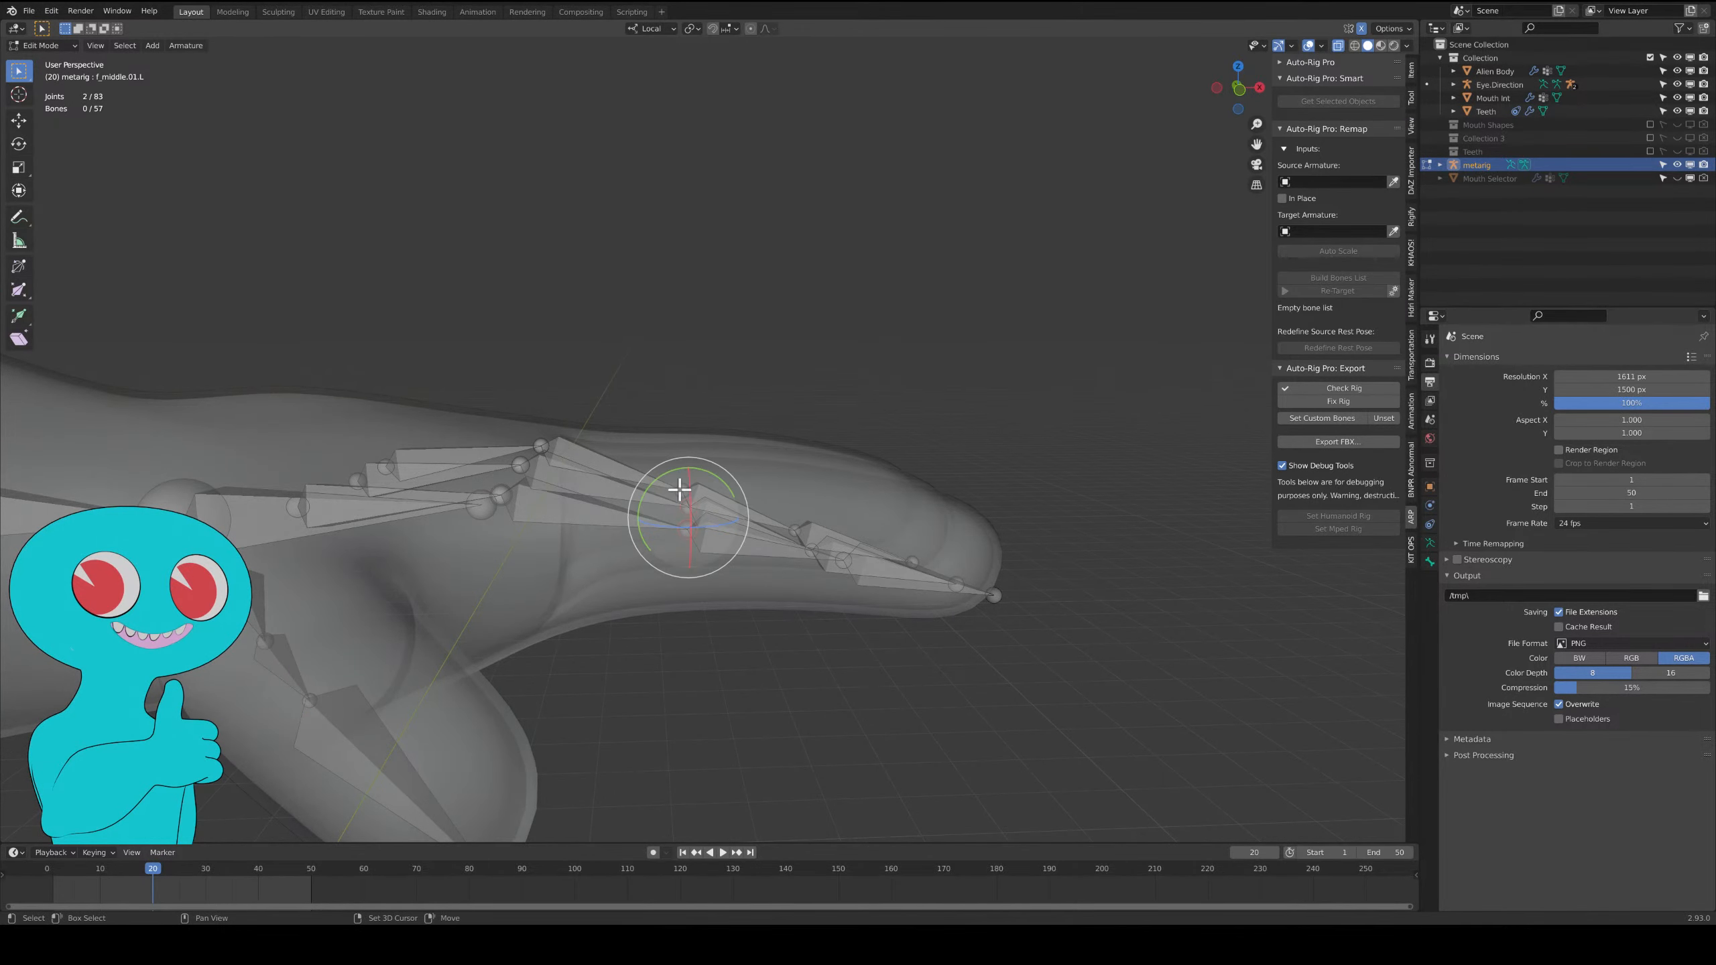
shift+click(684, 500)
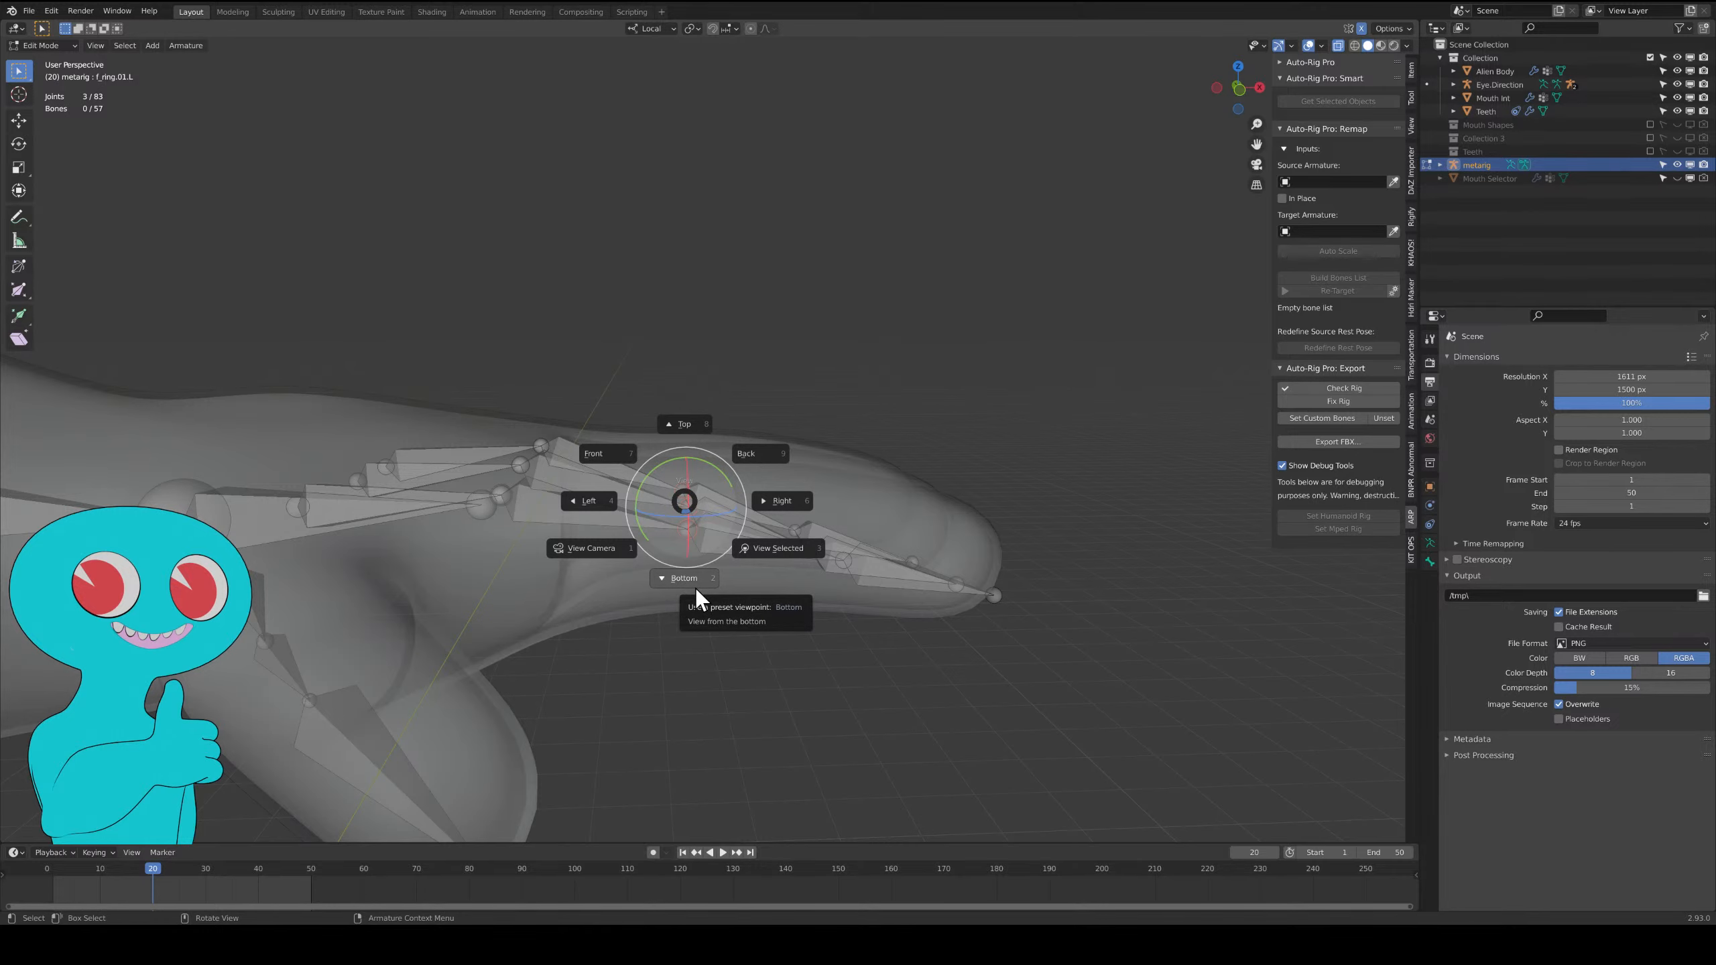
click(626, 455)
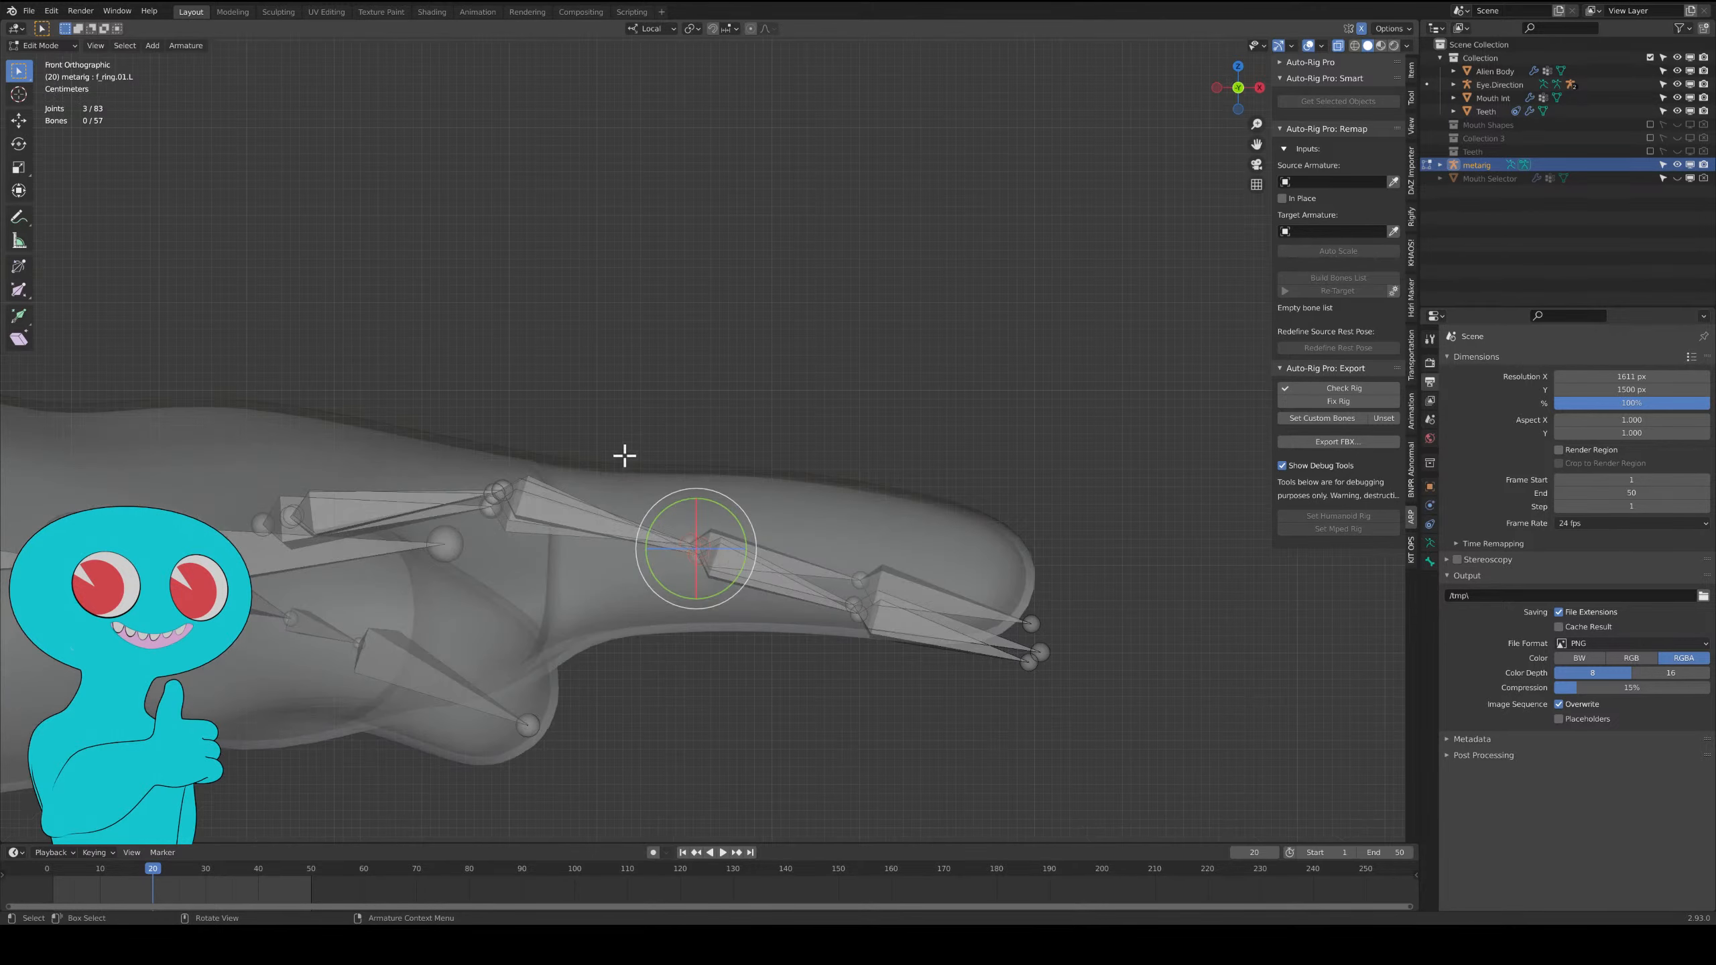
key(g)
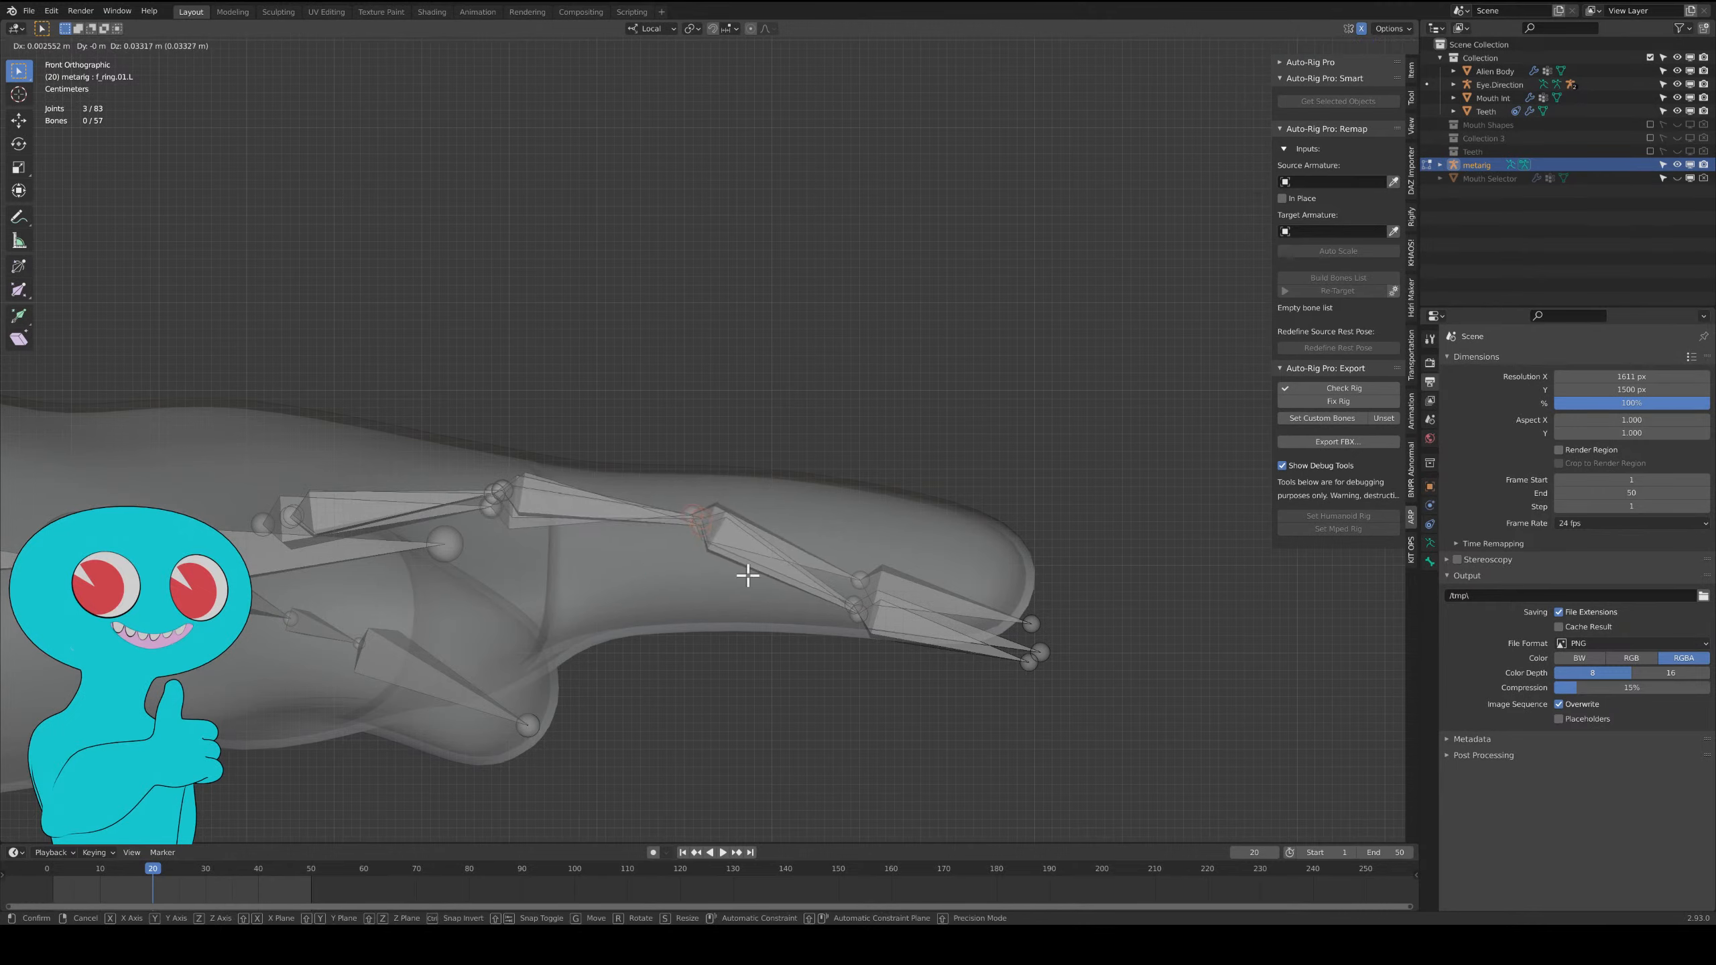
click(748, 571)
Lower the shared knuckle joints of the three palm and finger chains together by about 0.01 m.
click(492, 506)
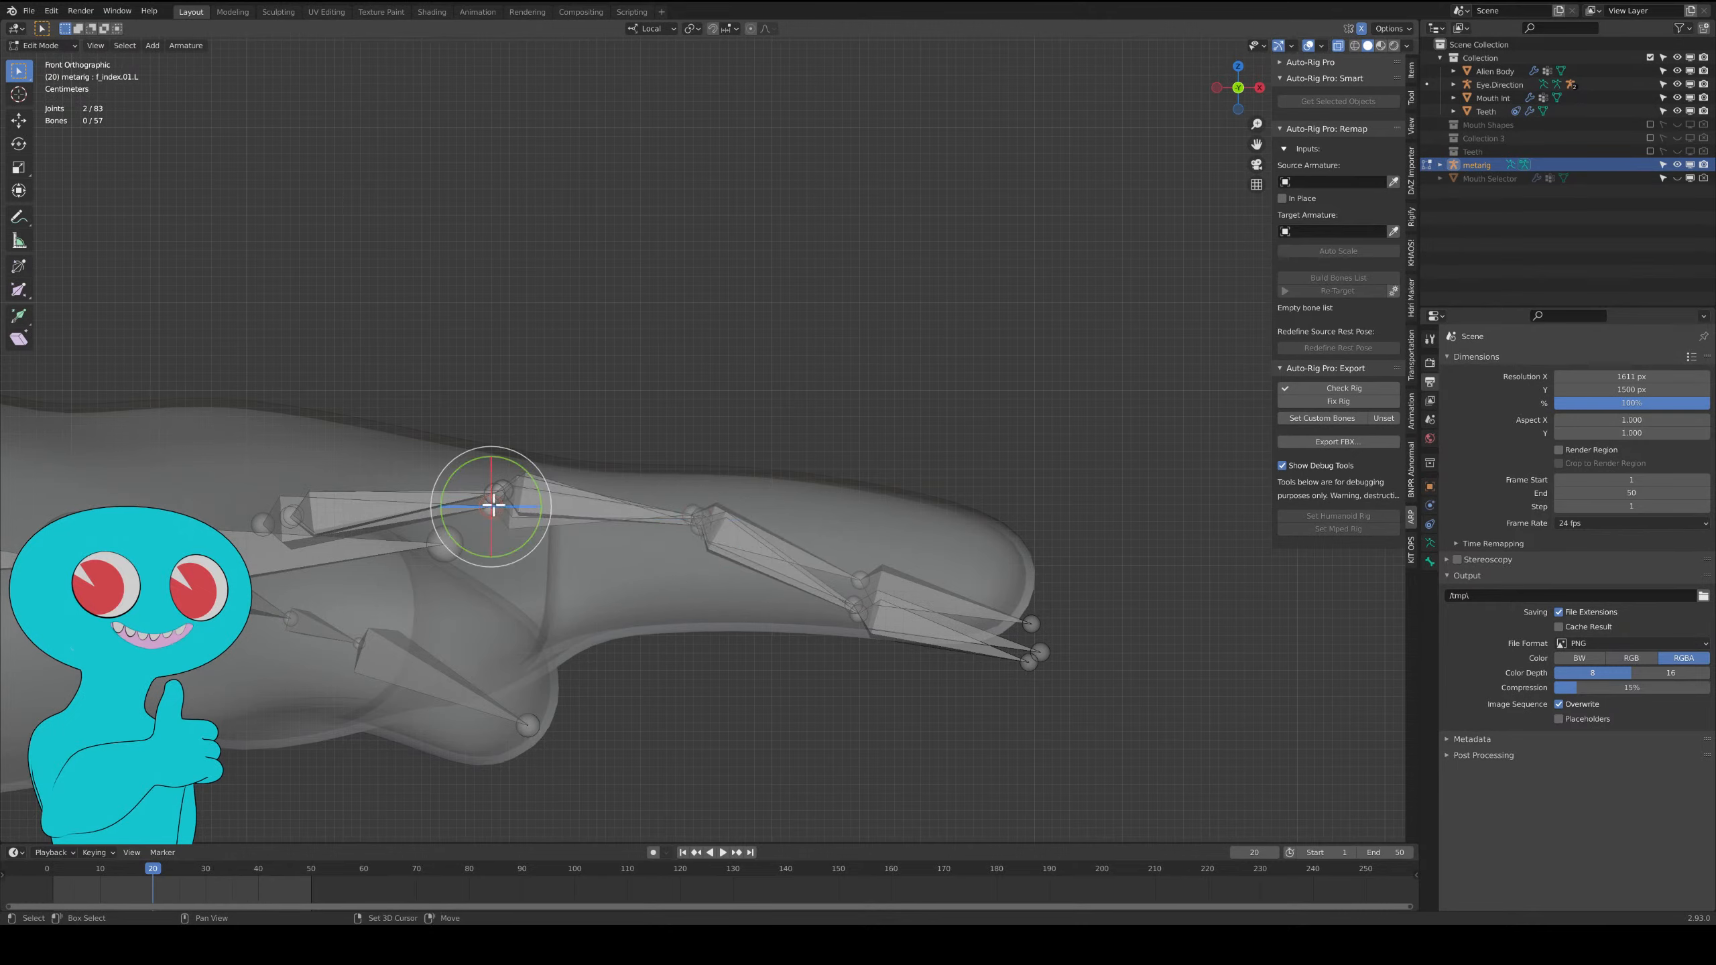
shift+click(491, 488)
shift+click(491, 488)
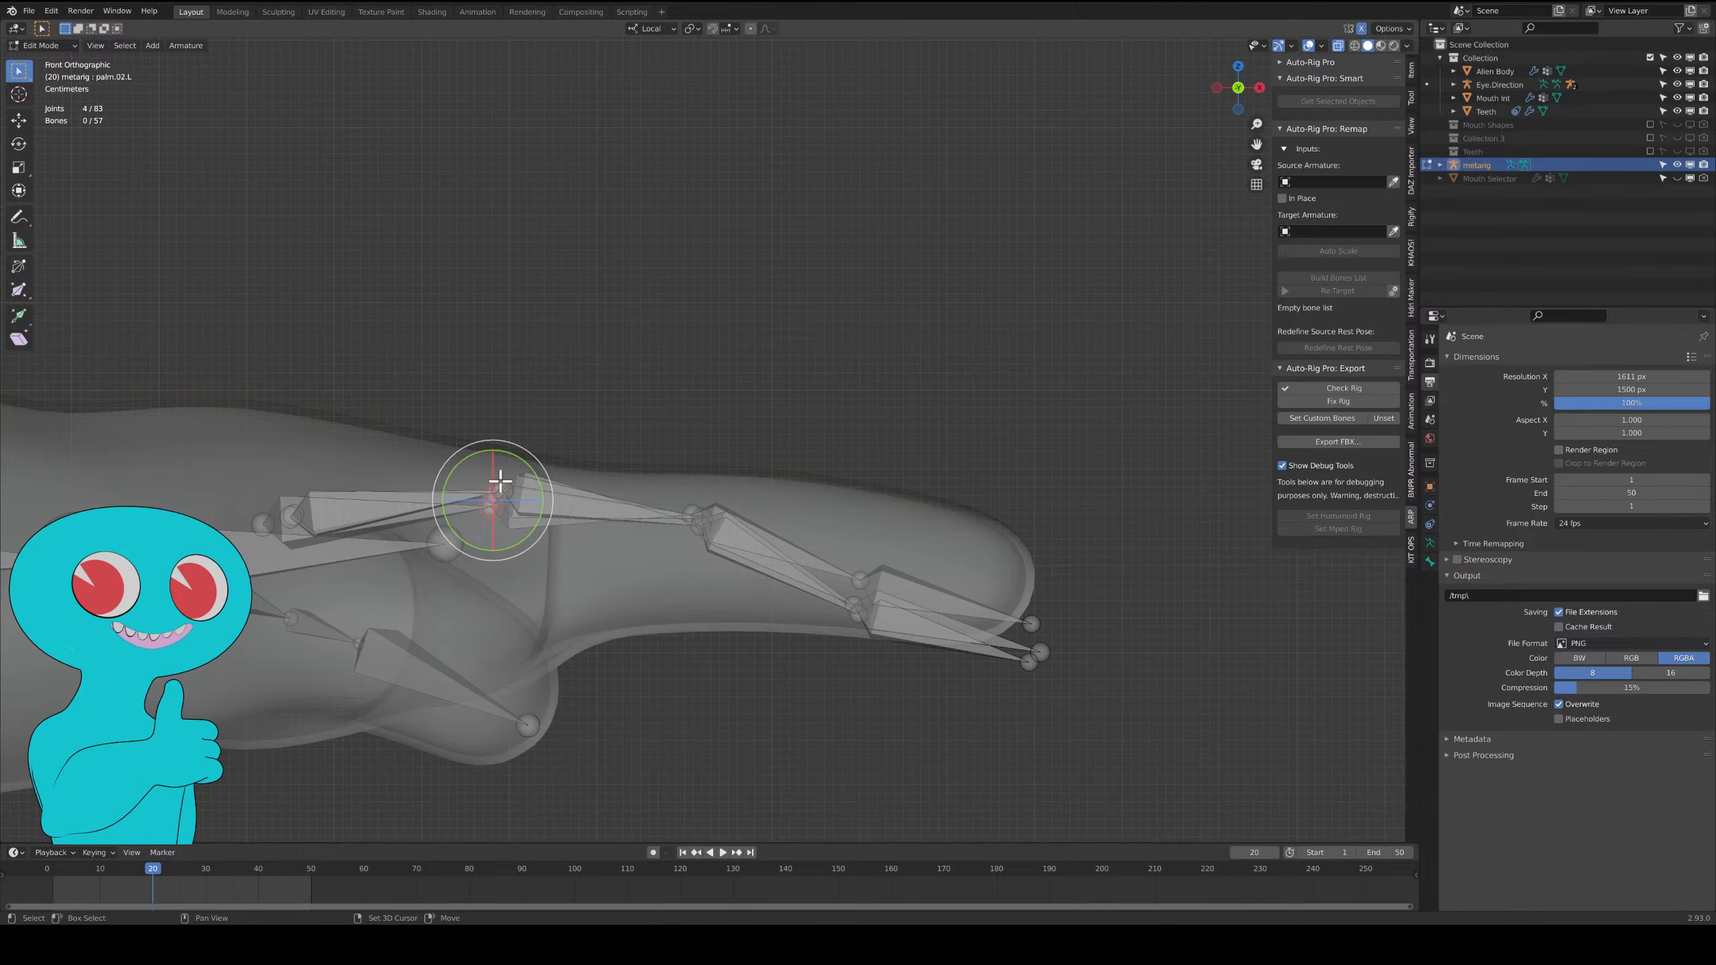
shift+click(503, 483)
shift+click(505, 482)
key(g)
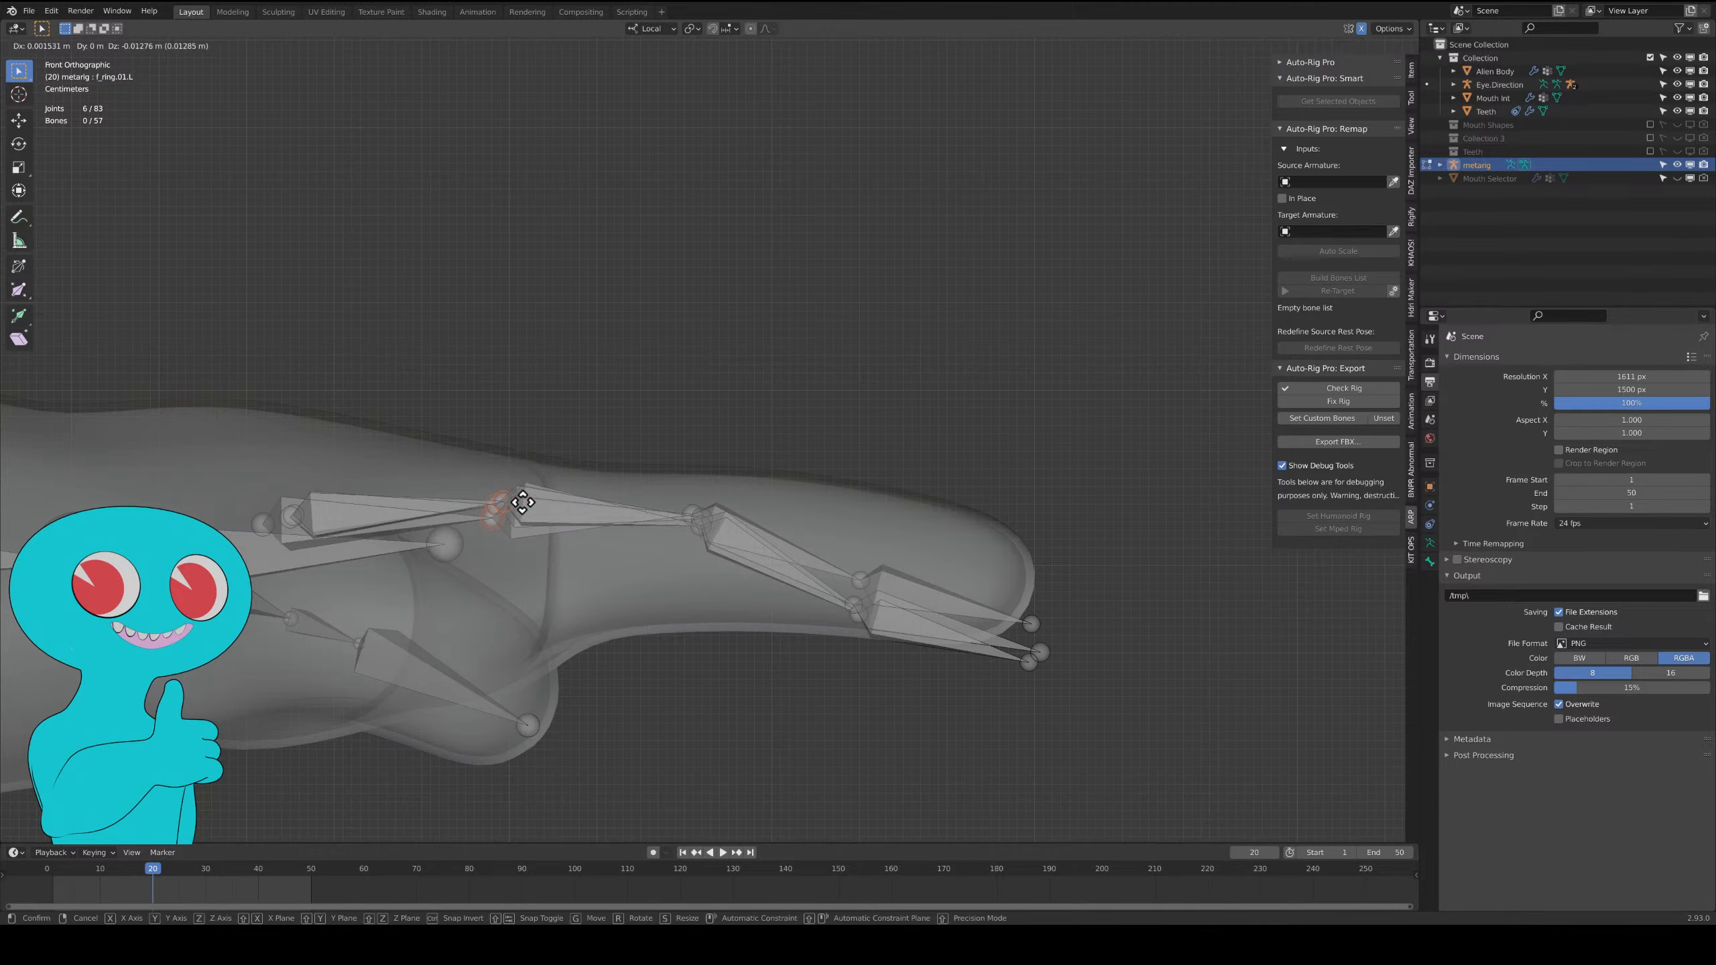
click(519, 504)
Raise the end joints of the second index, middle and ring finger bones by about 0.06 m into the mesh.
click(851, 617)
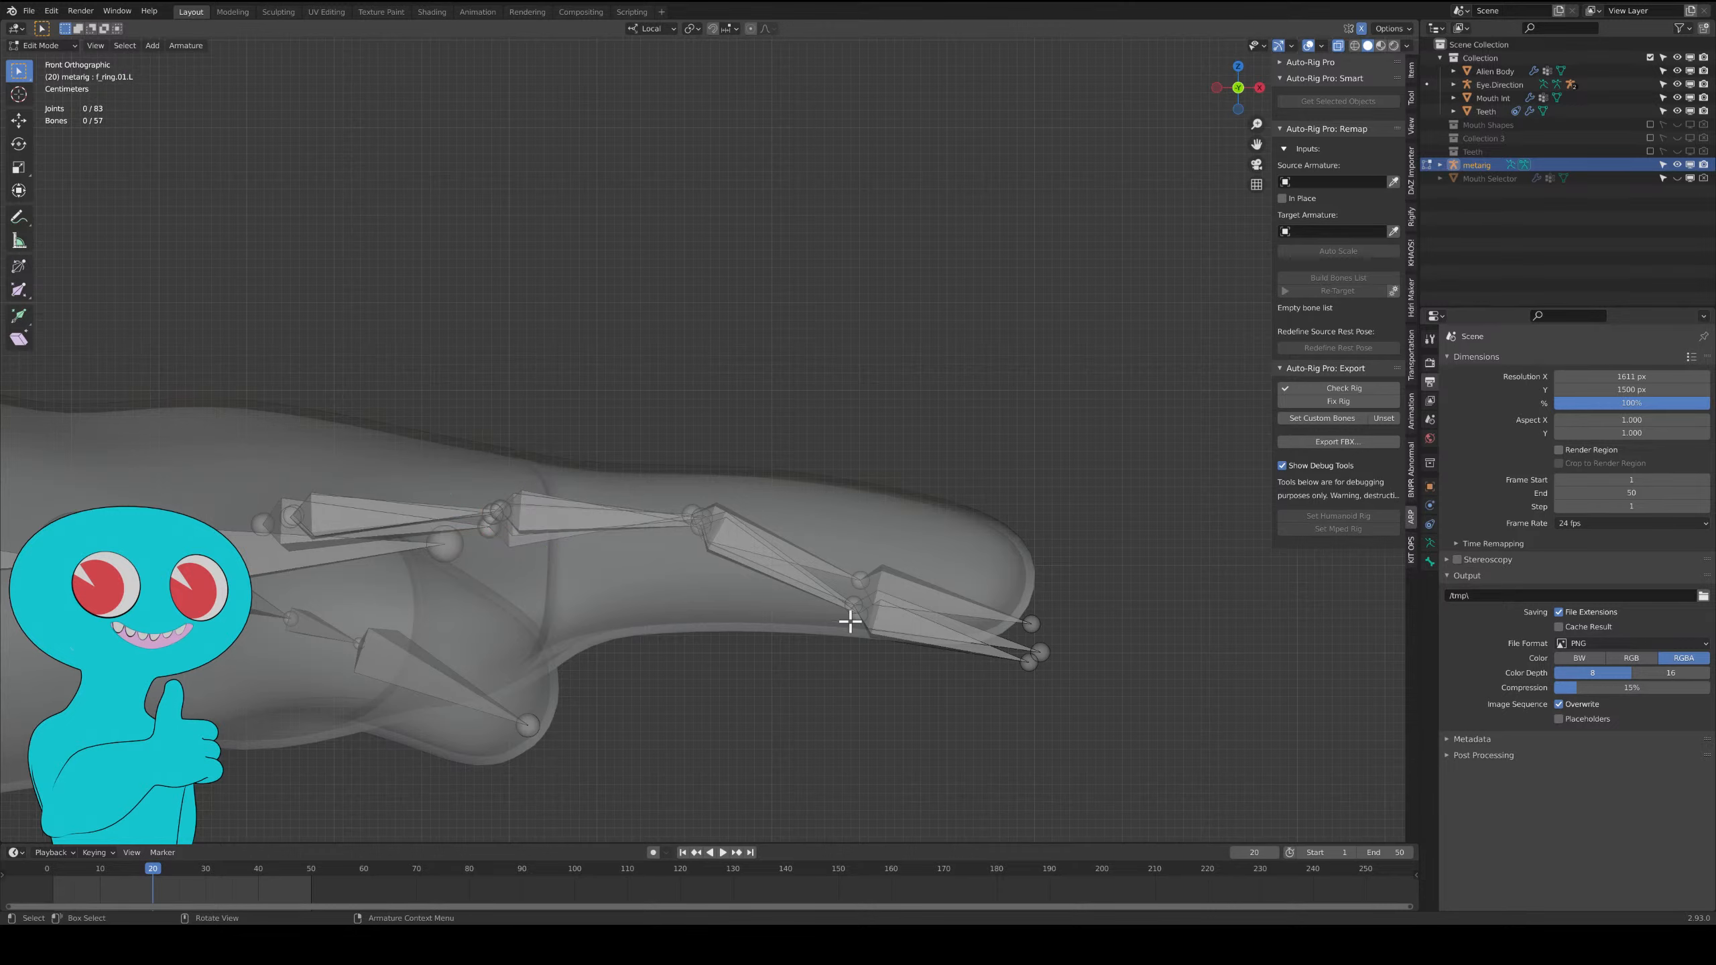
shift+click(852, 601)
shift+click(859, 585)
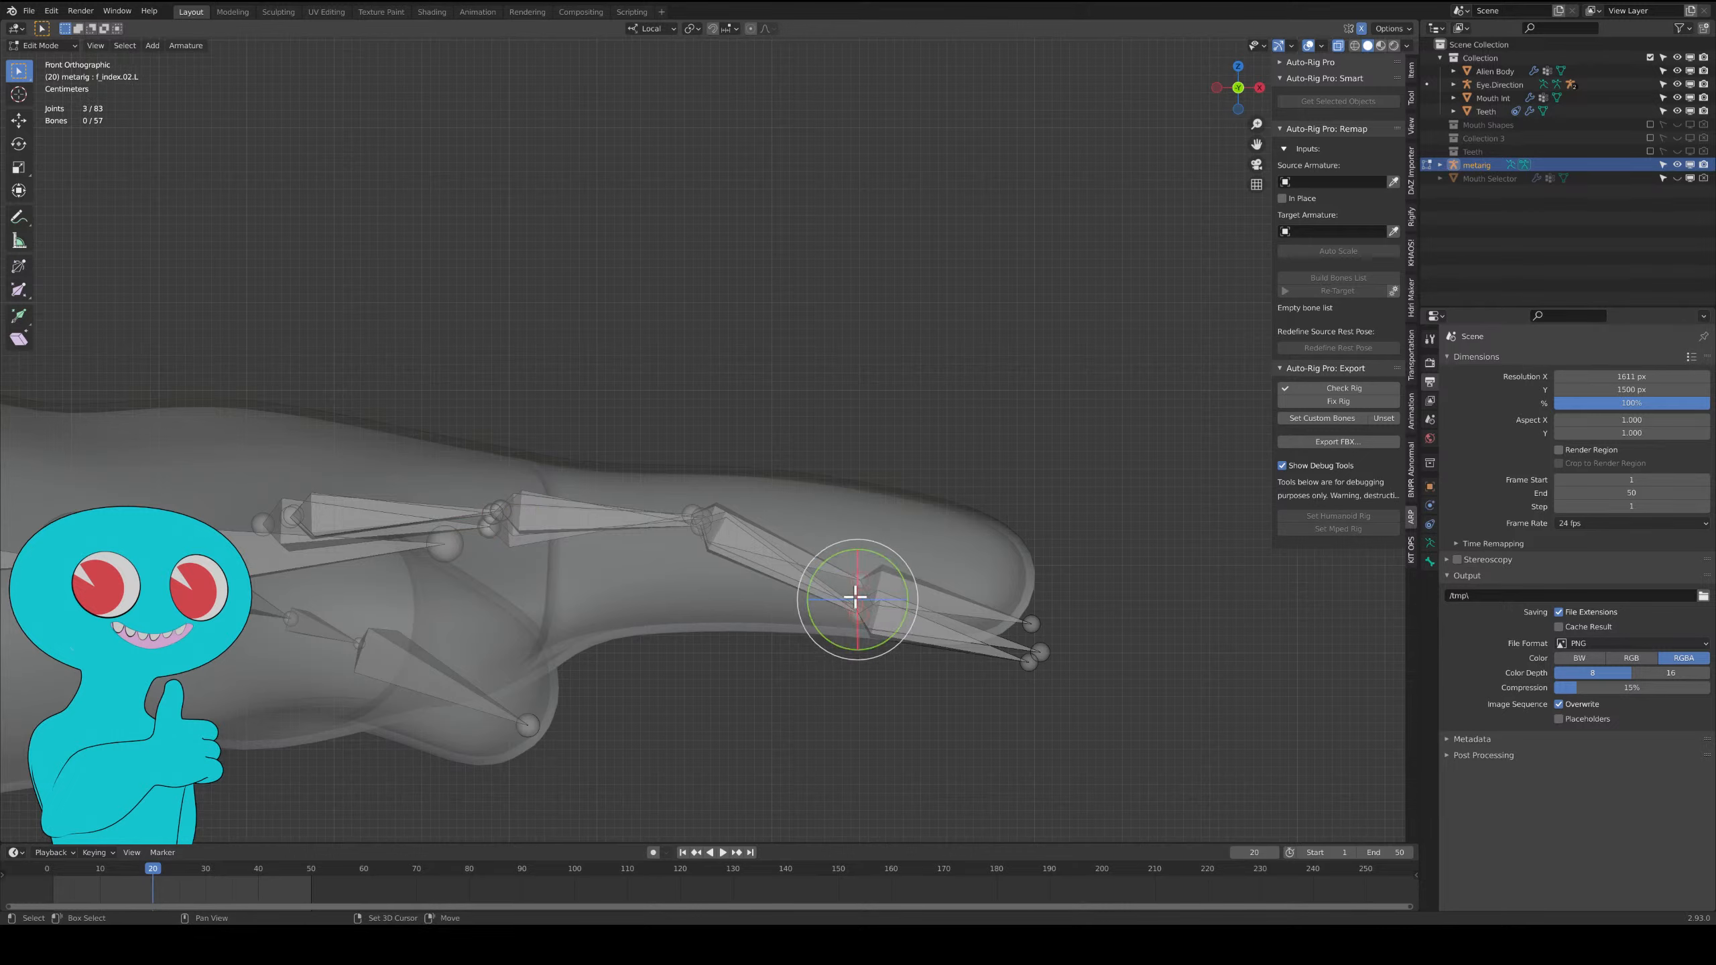
key(g)
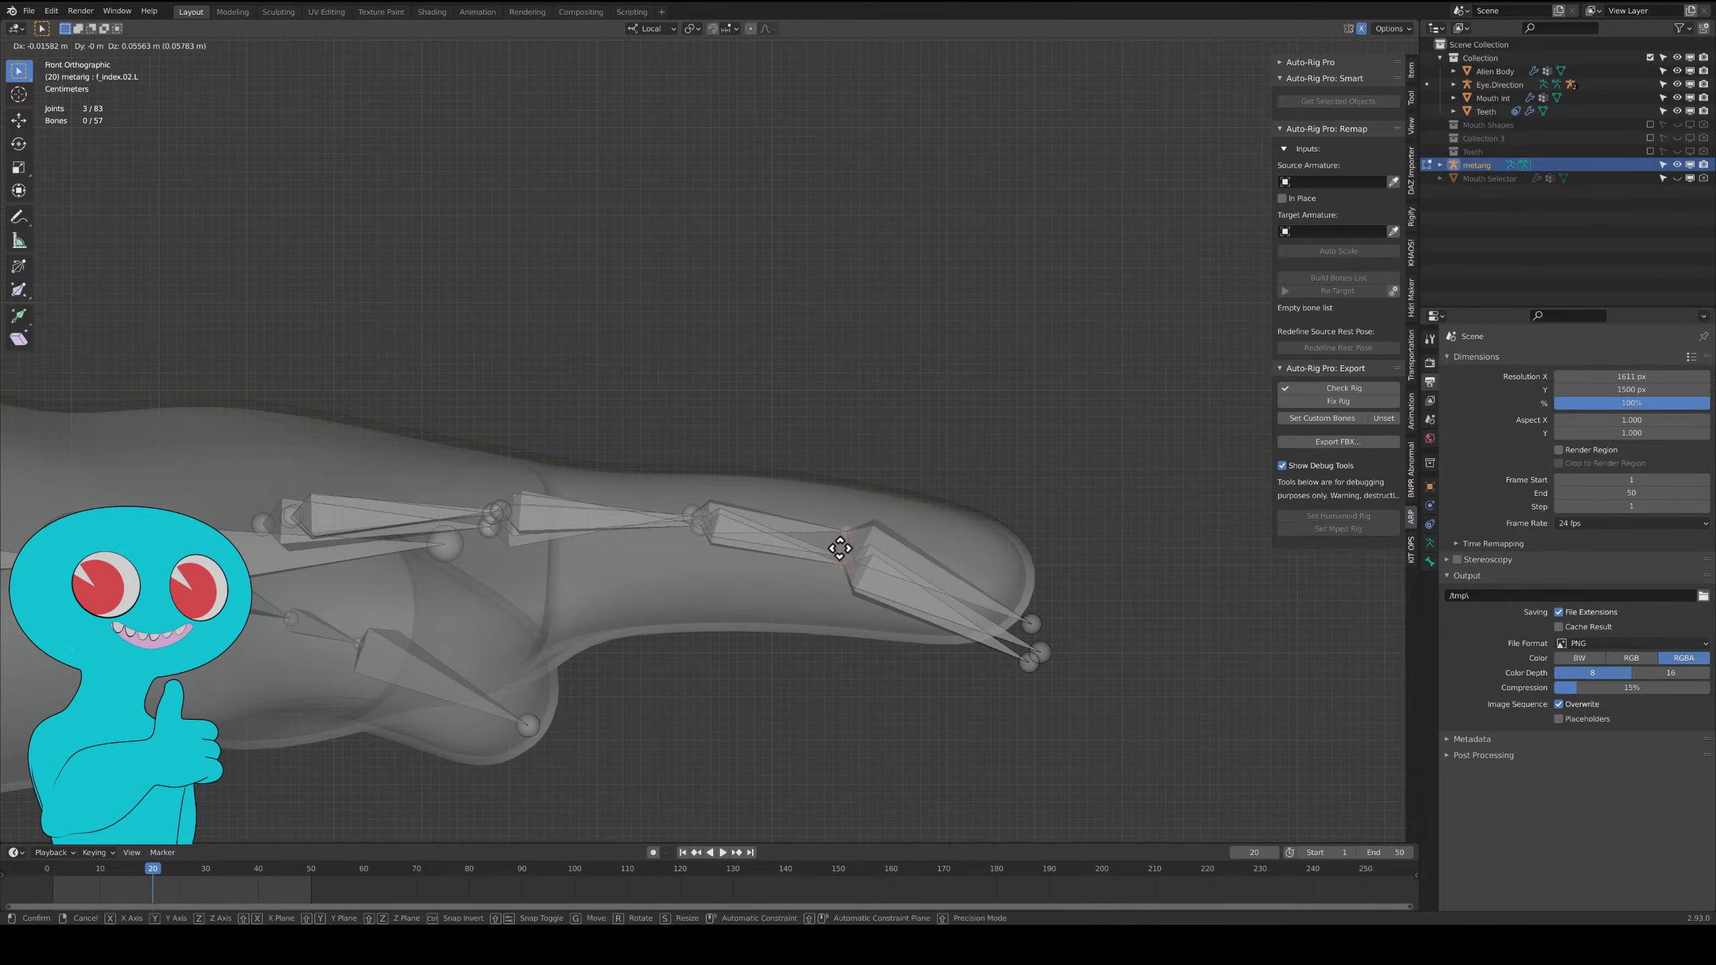
click(841, 548)
Move the tip joints of the index, middle and ring fingers together up into the fingertips of the mesh.
click(990, 674)
click(1026, 666)
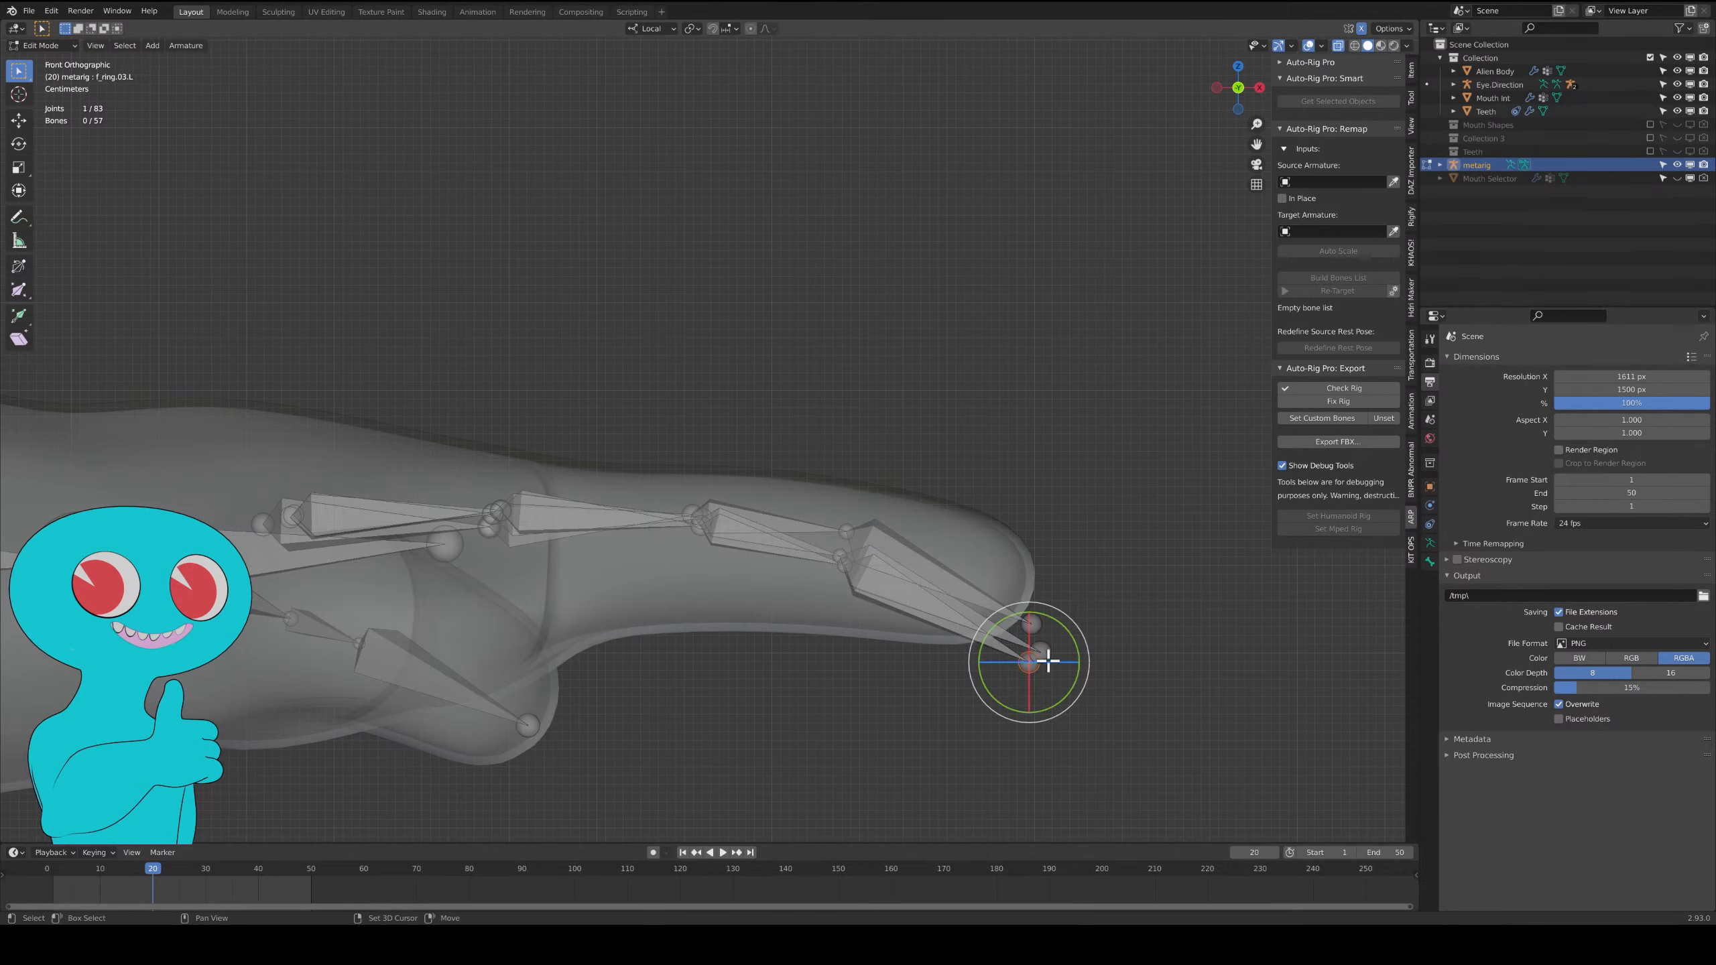
shift+click(1045, 659)
shift+click(1042, 625)
key(g)
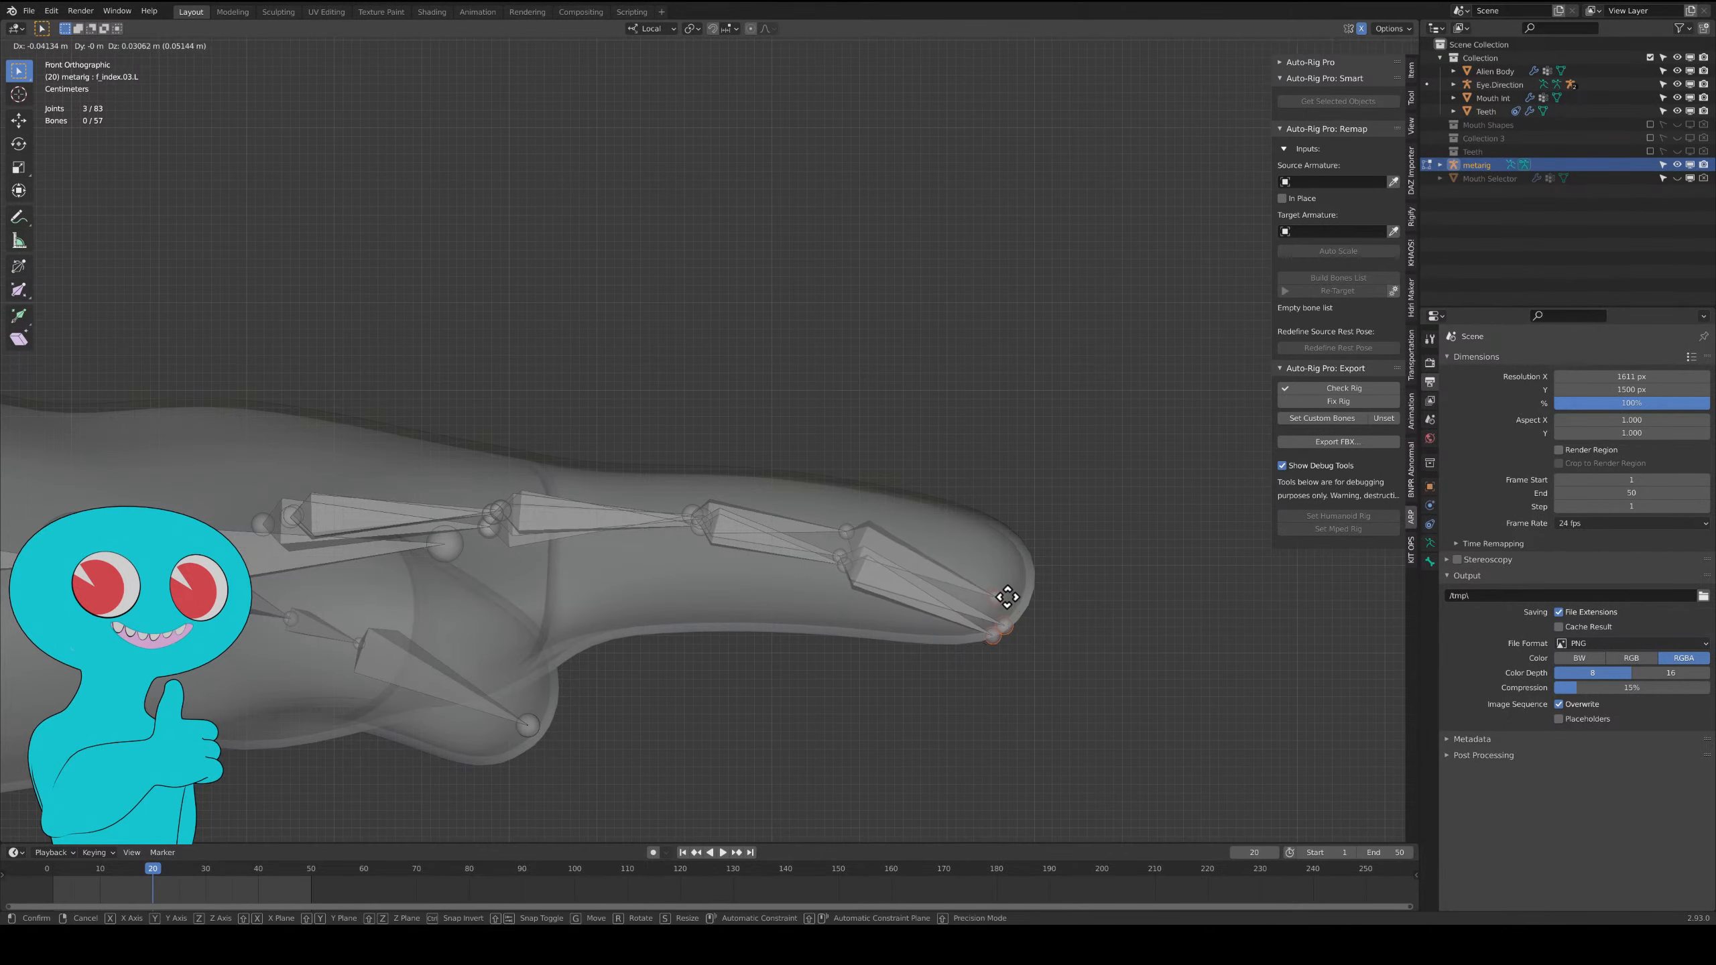
click(1033, 574)
click(915, 674)
middle_drag(913, 644, 899, 594)
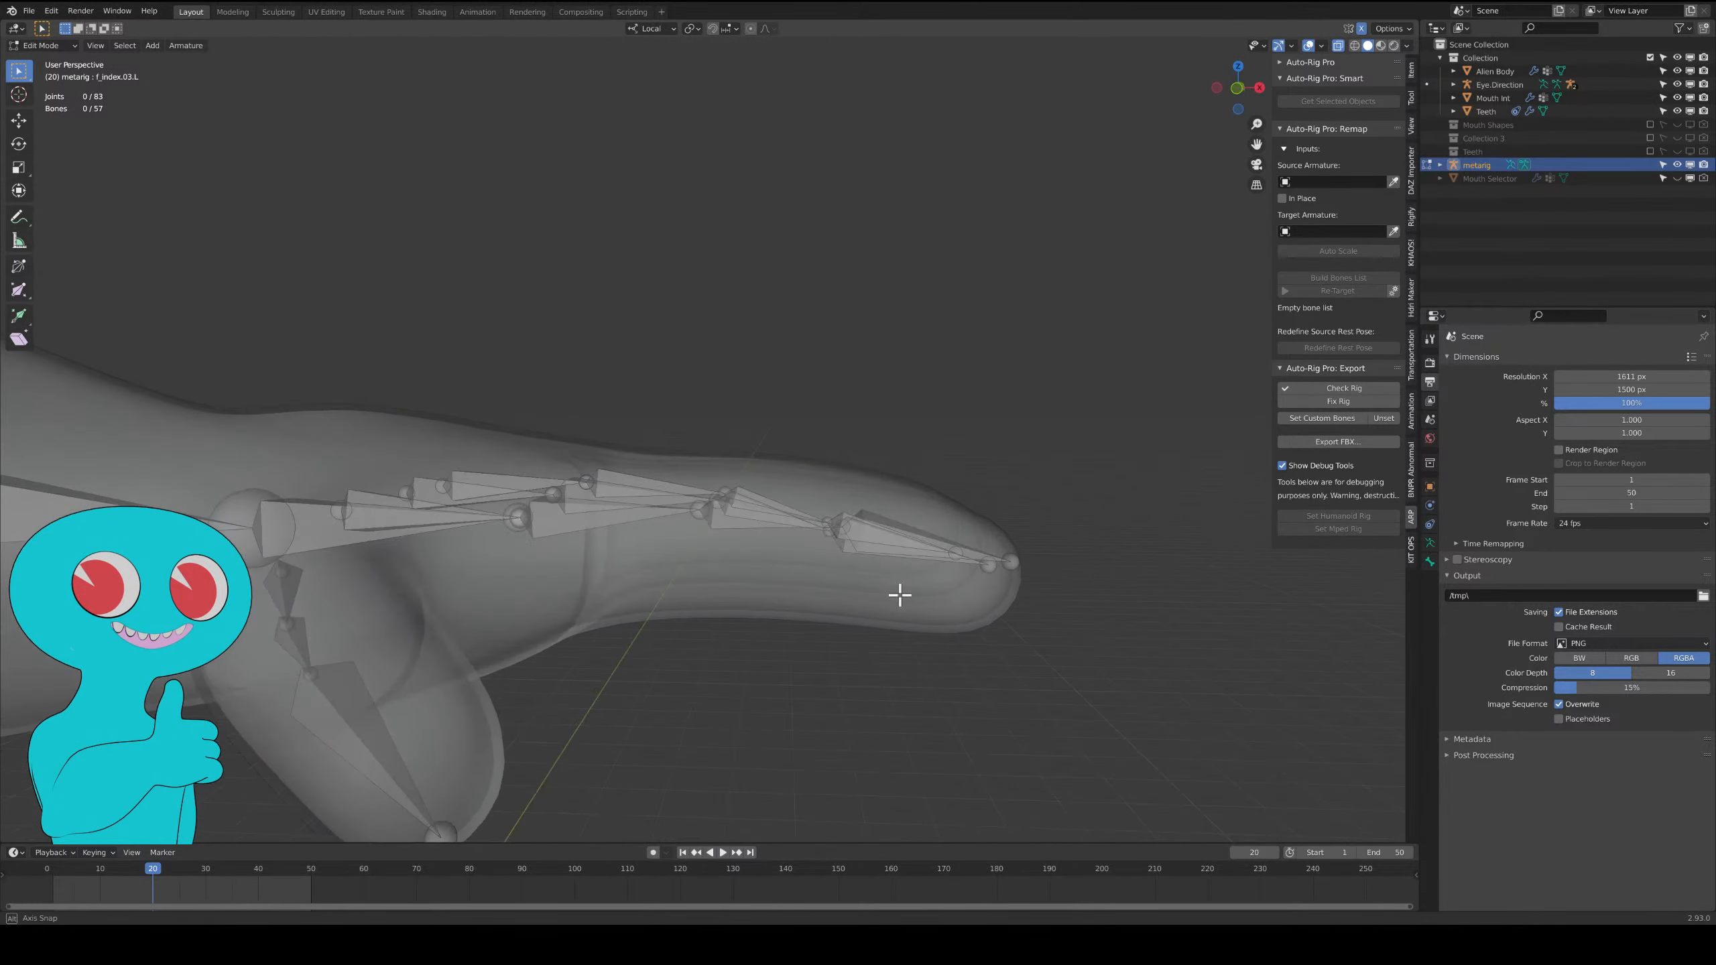
Raise the end joints of f_ring.02.L and f_ring.03.L in the front view to line up with the index finger's joints.
key(grave)
click(800, 547)
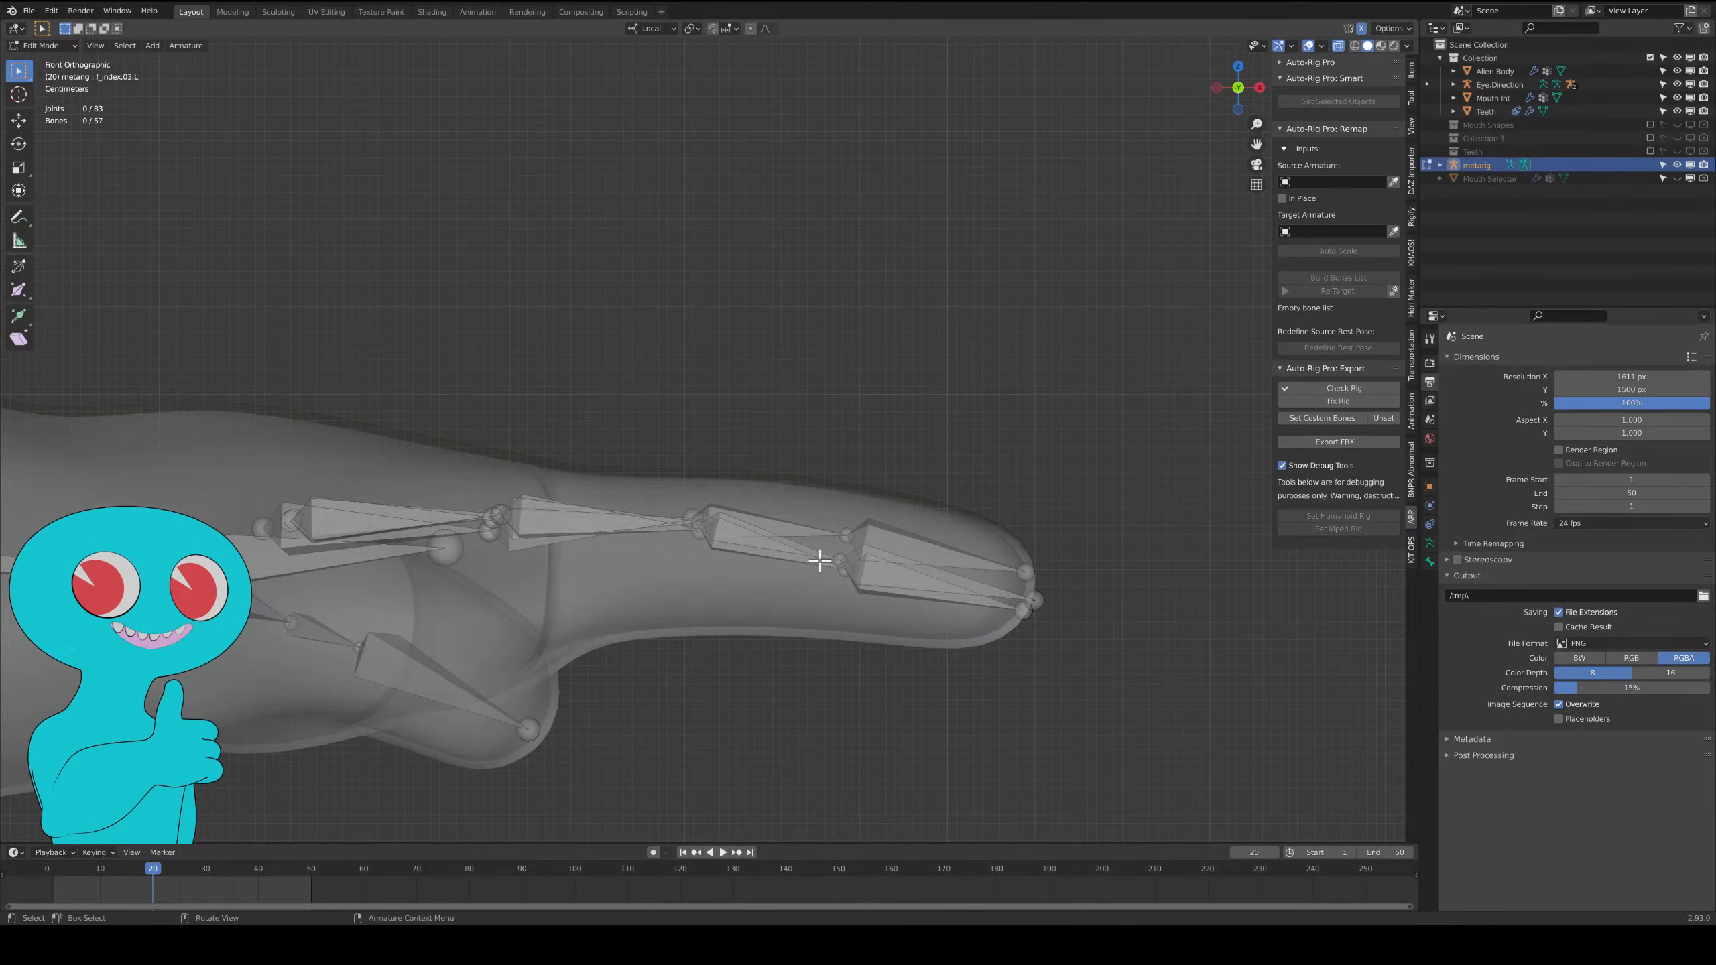
click(847, 567)
click(845, 567)
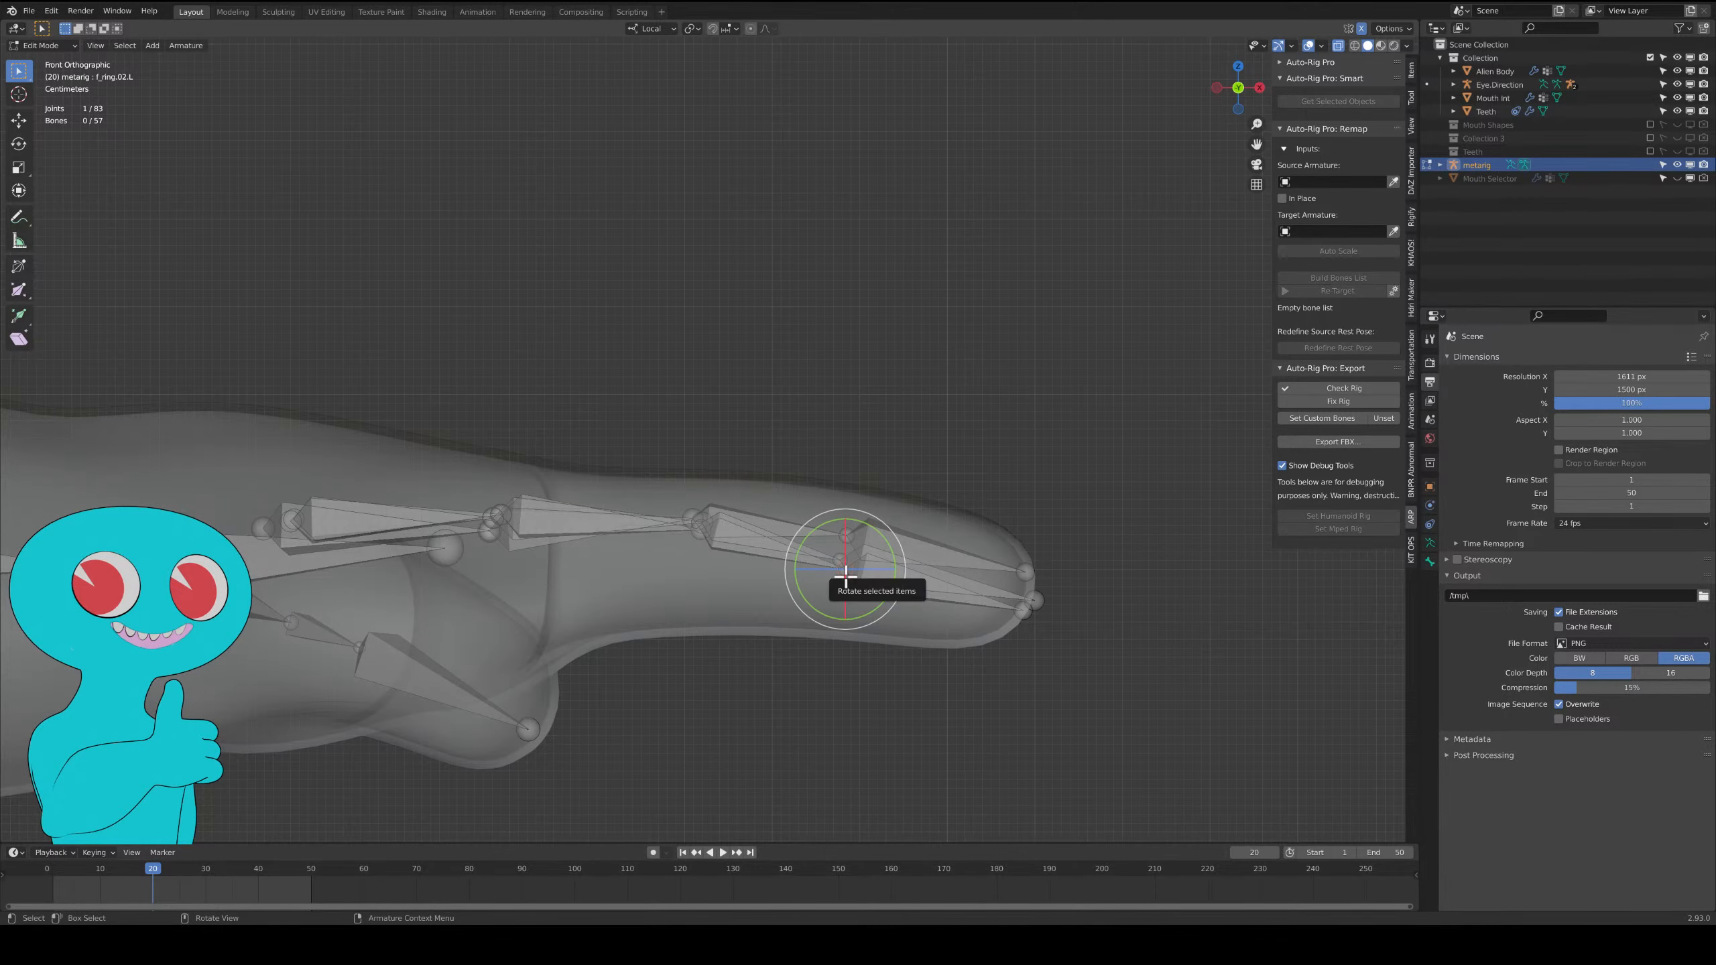
key(g)
click(848, 541)
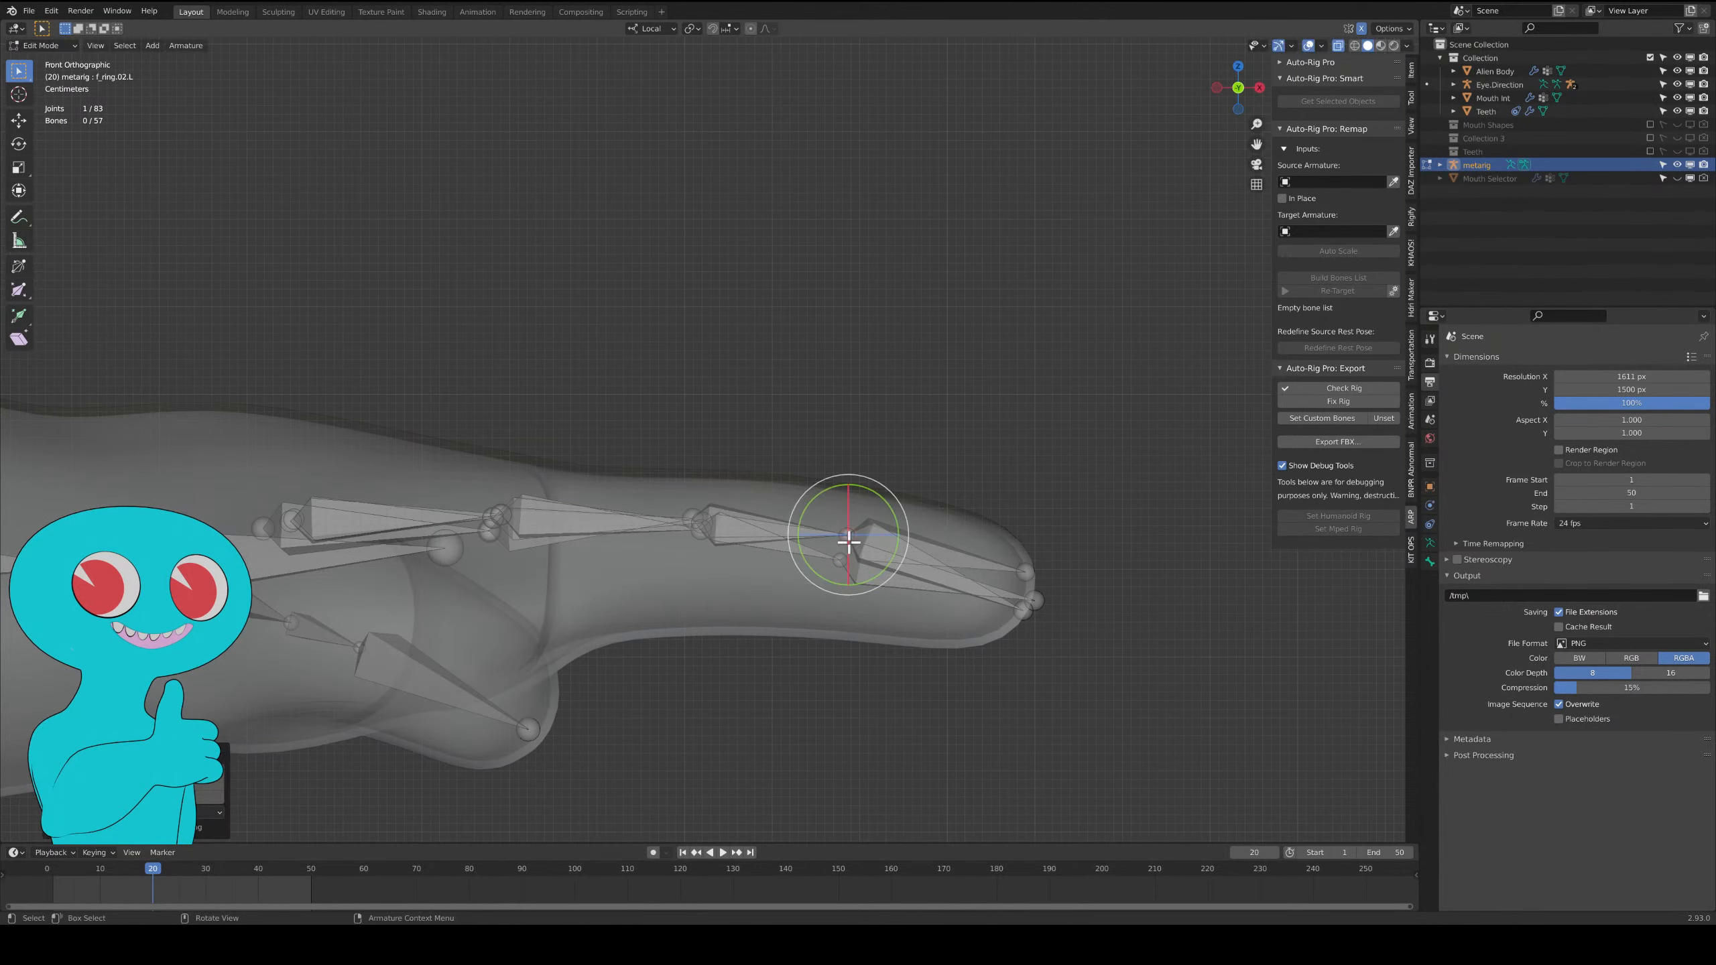
click(1019, 614)
key(g)
click(1024, 576)
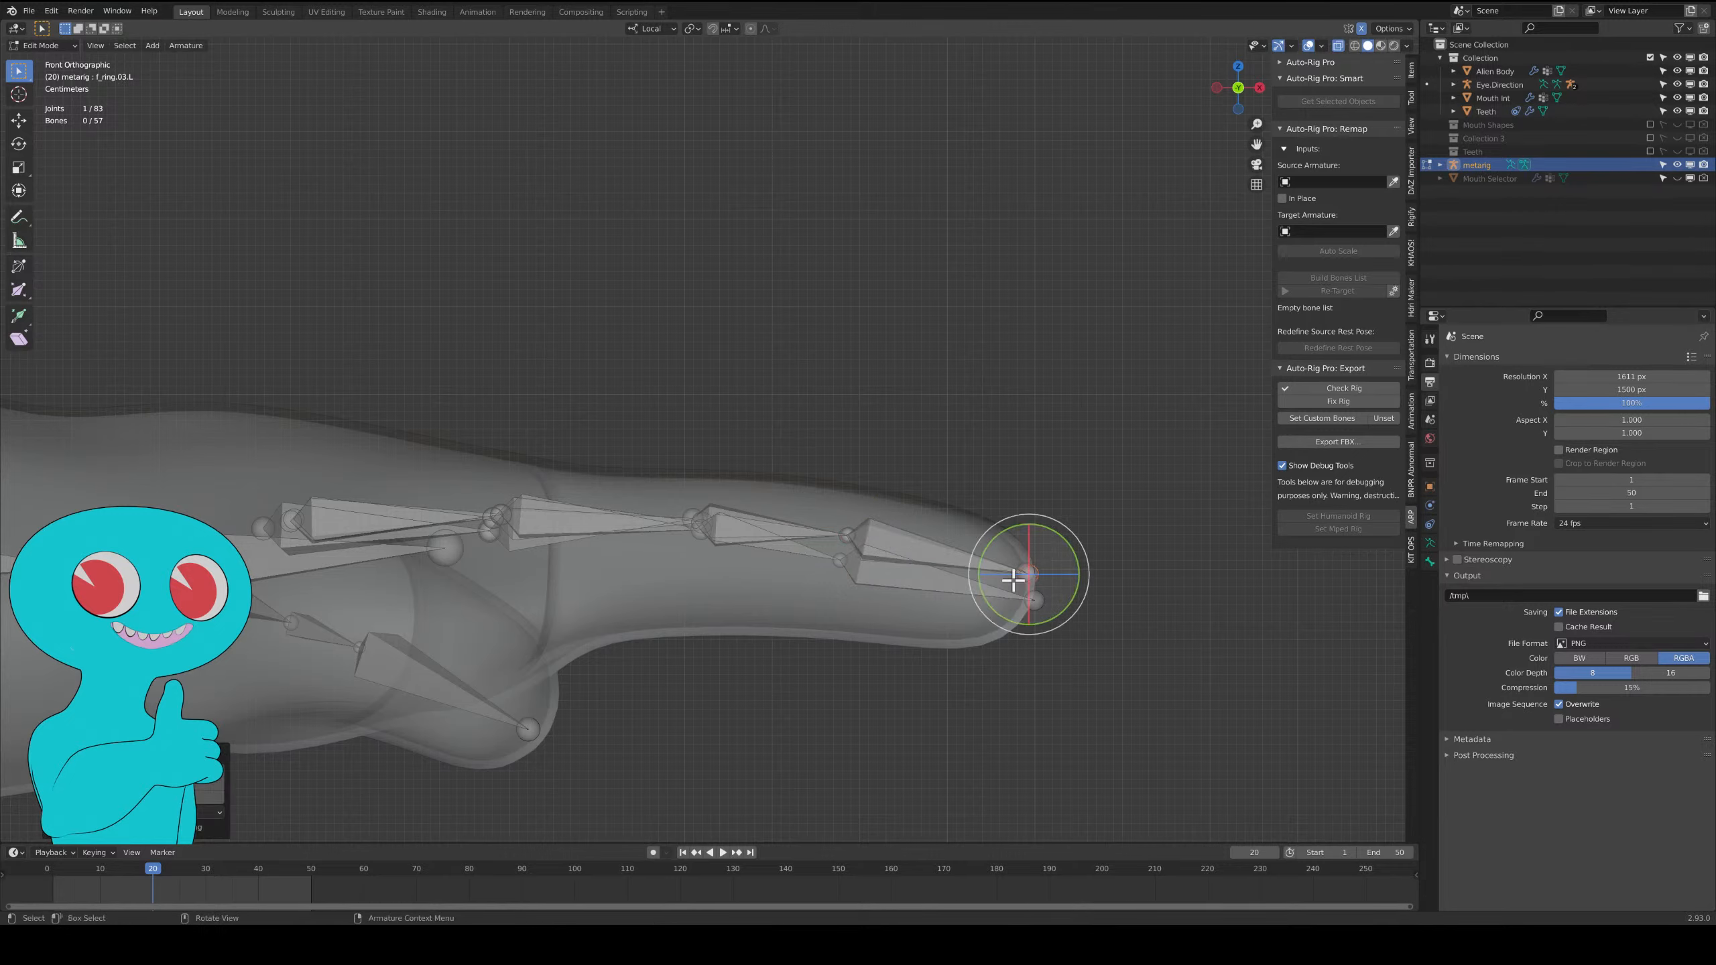
Raise the end joints of f_middle.02.L and f_middle.03.L to the height of the neighbouring fingers' joints.
click(837, 569)
key(g)
click(846, 537)
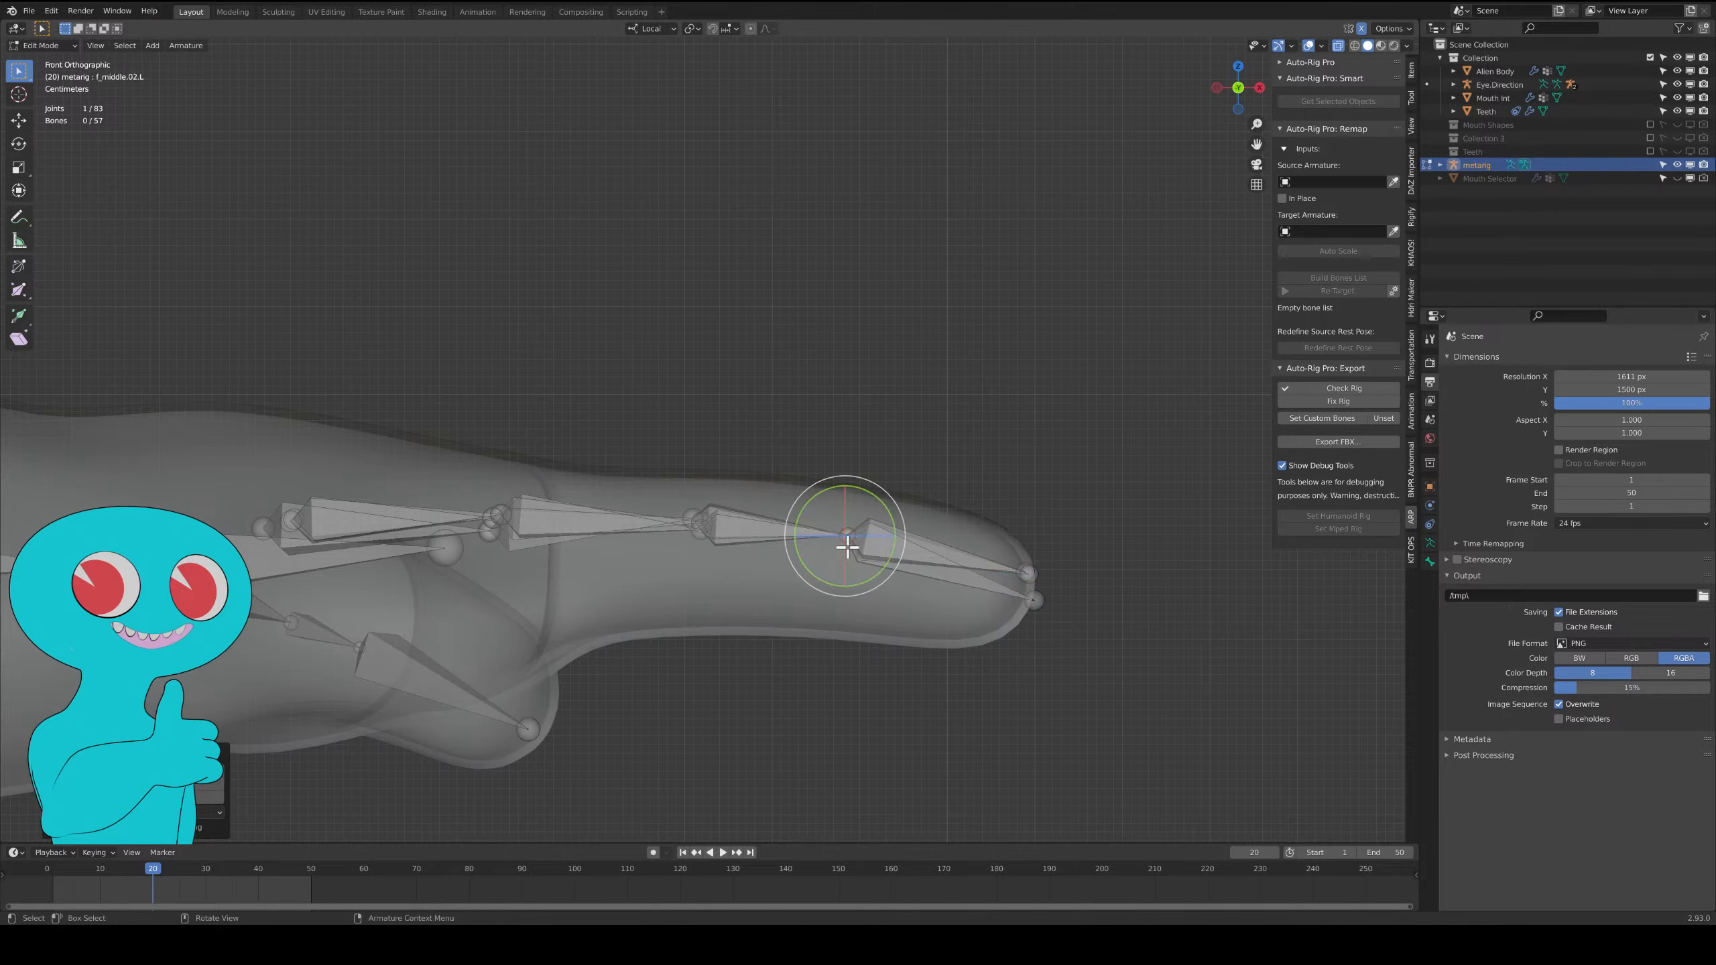
click(1042, 604)
key(g)
click(1035, 575)
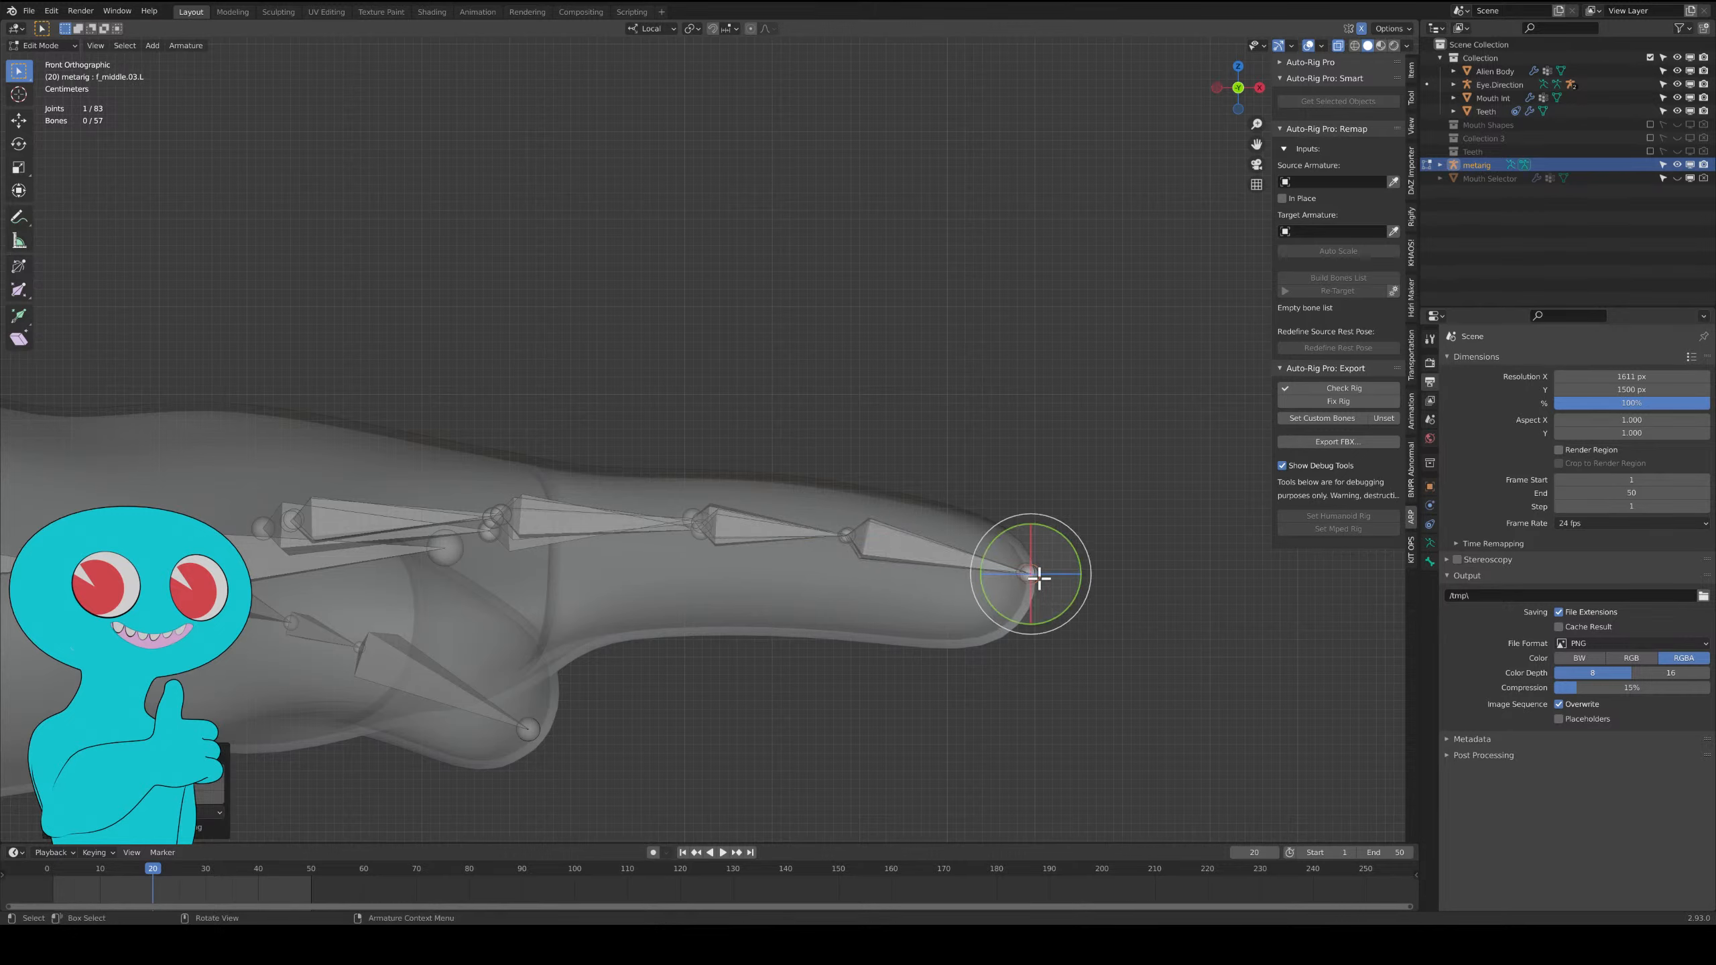
Shift the end joint of f_index.01.L by about 0.007 m and align the index finger's knuckle joint with the other knuckles.
click(694, 526)
key(g)
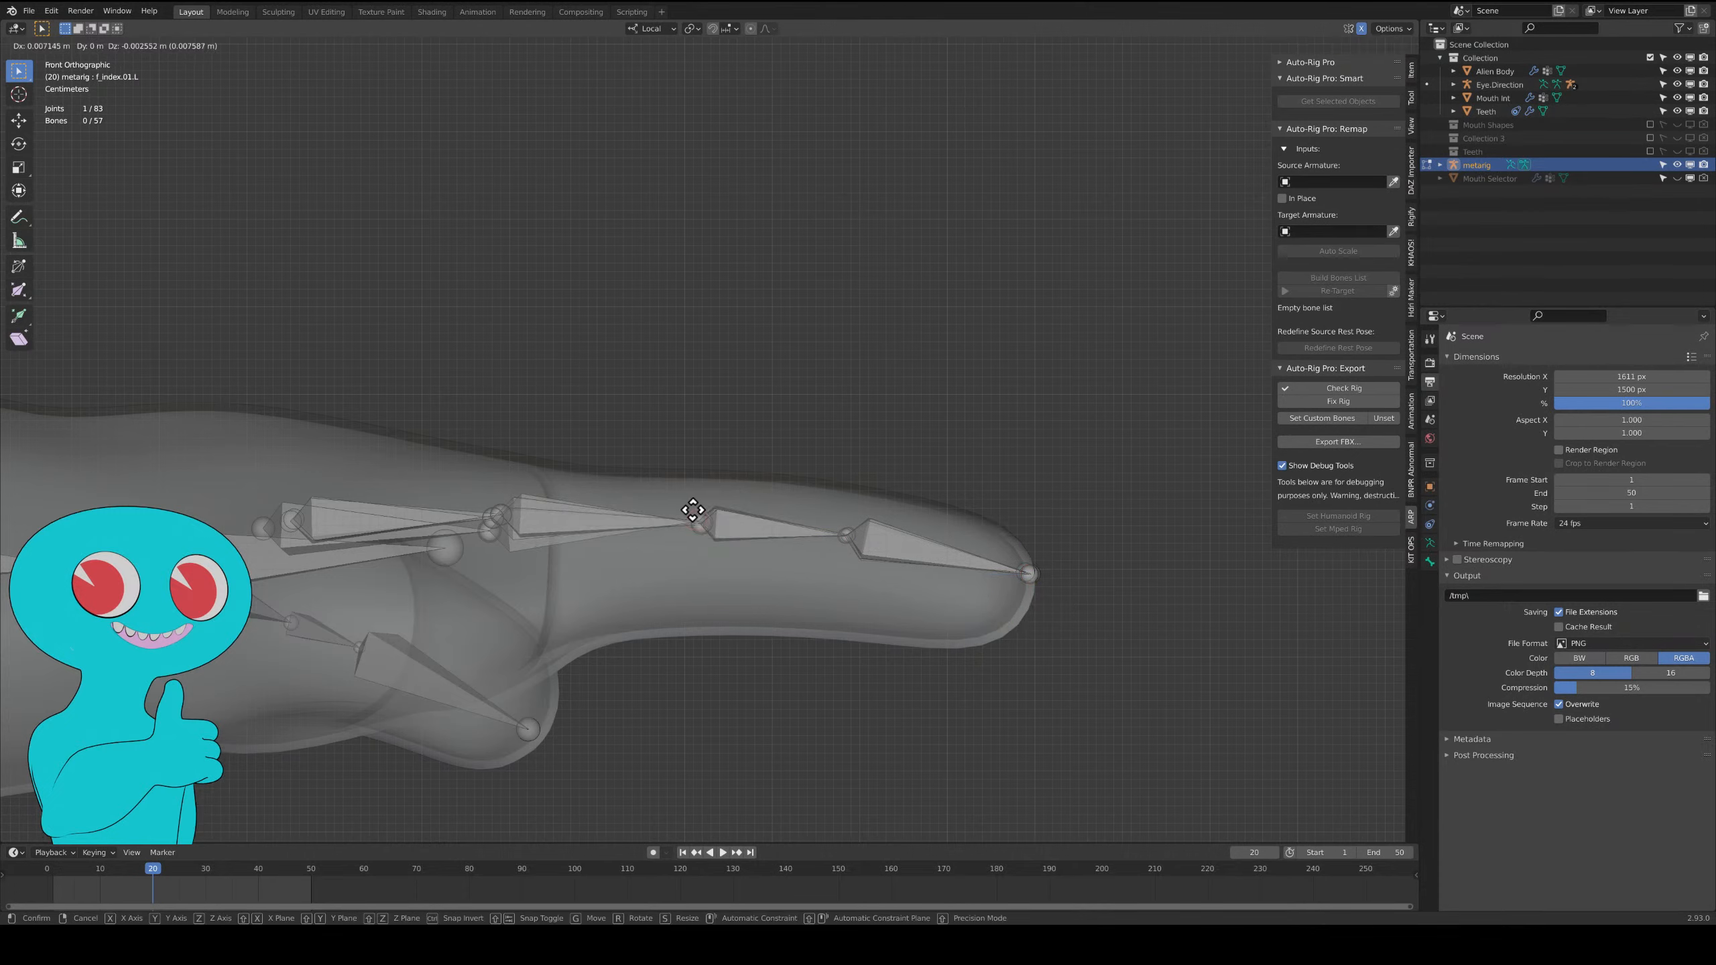
click(692, 509)
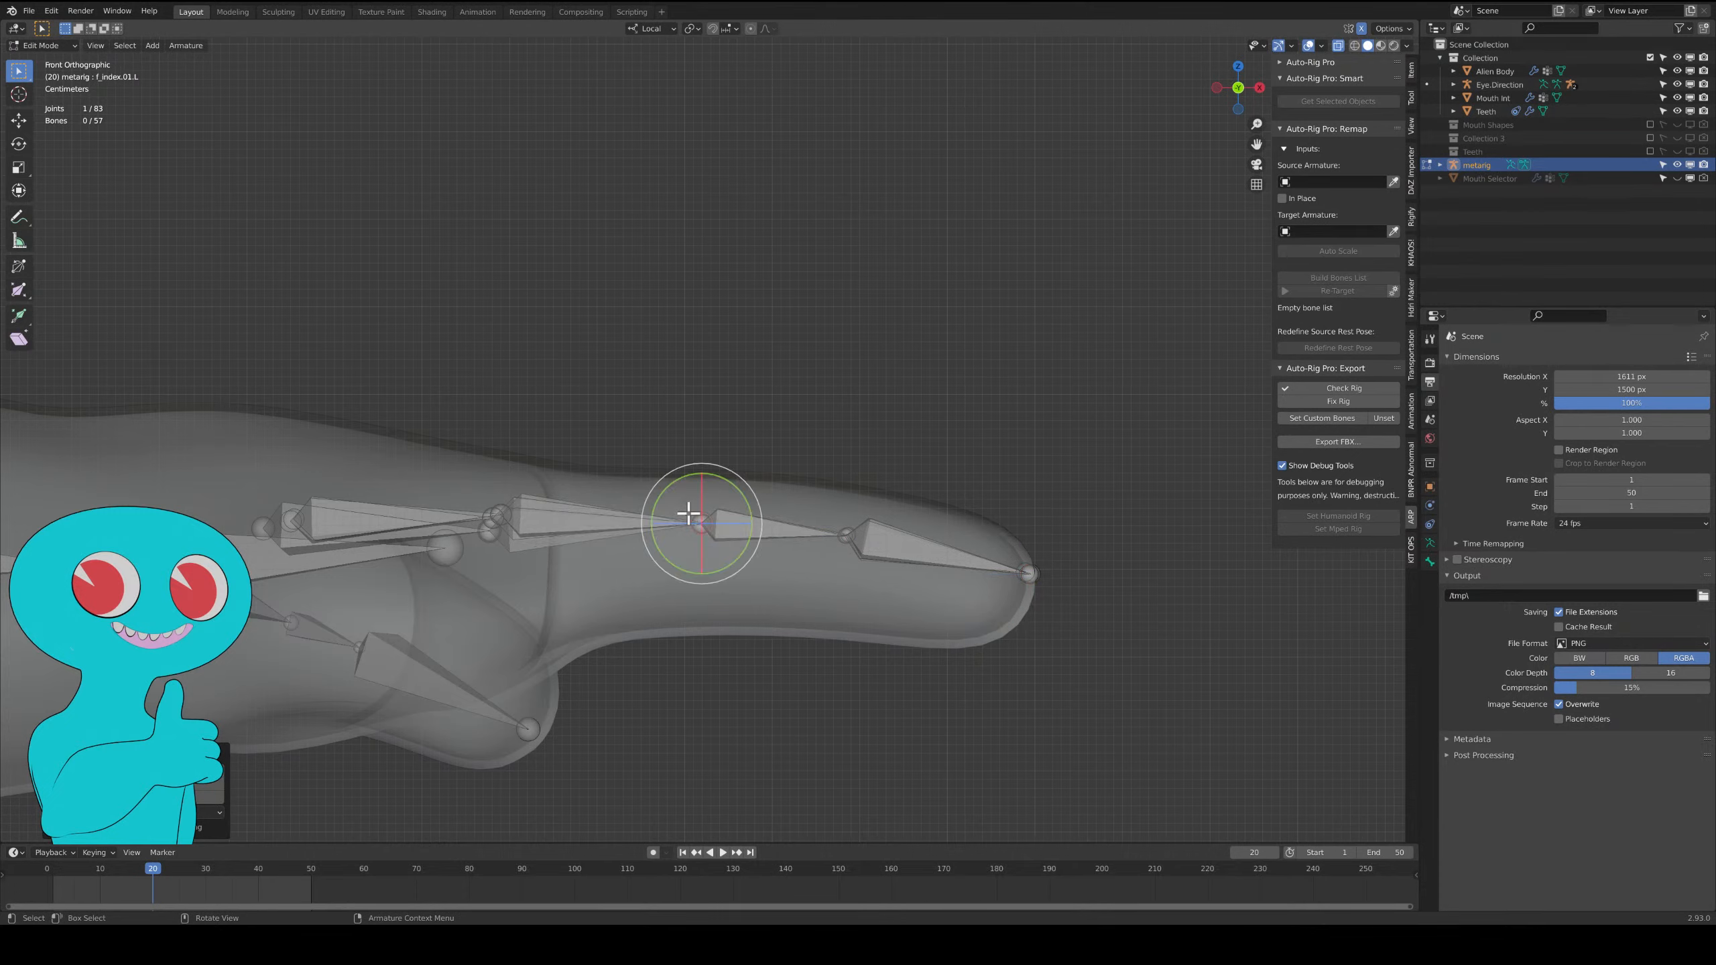
click(490, 537)
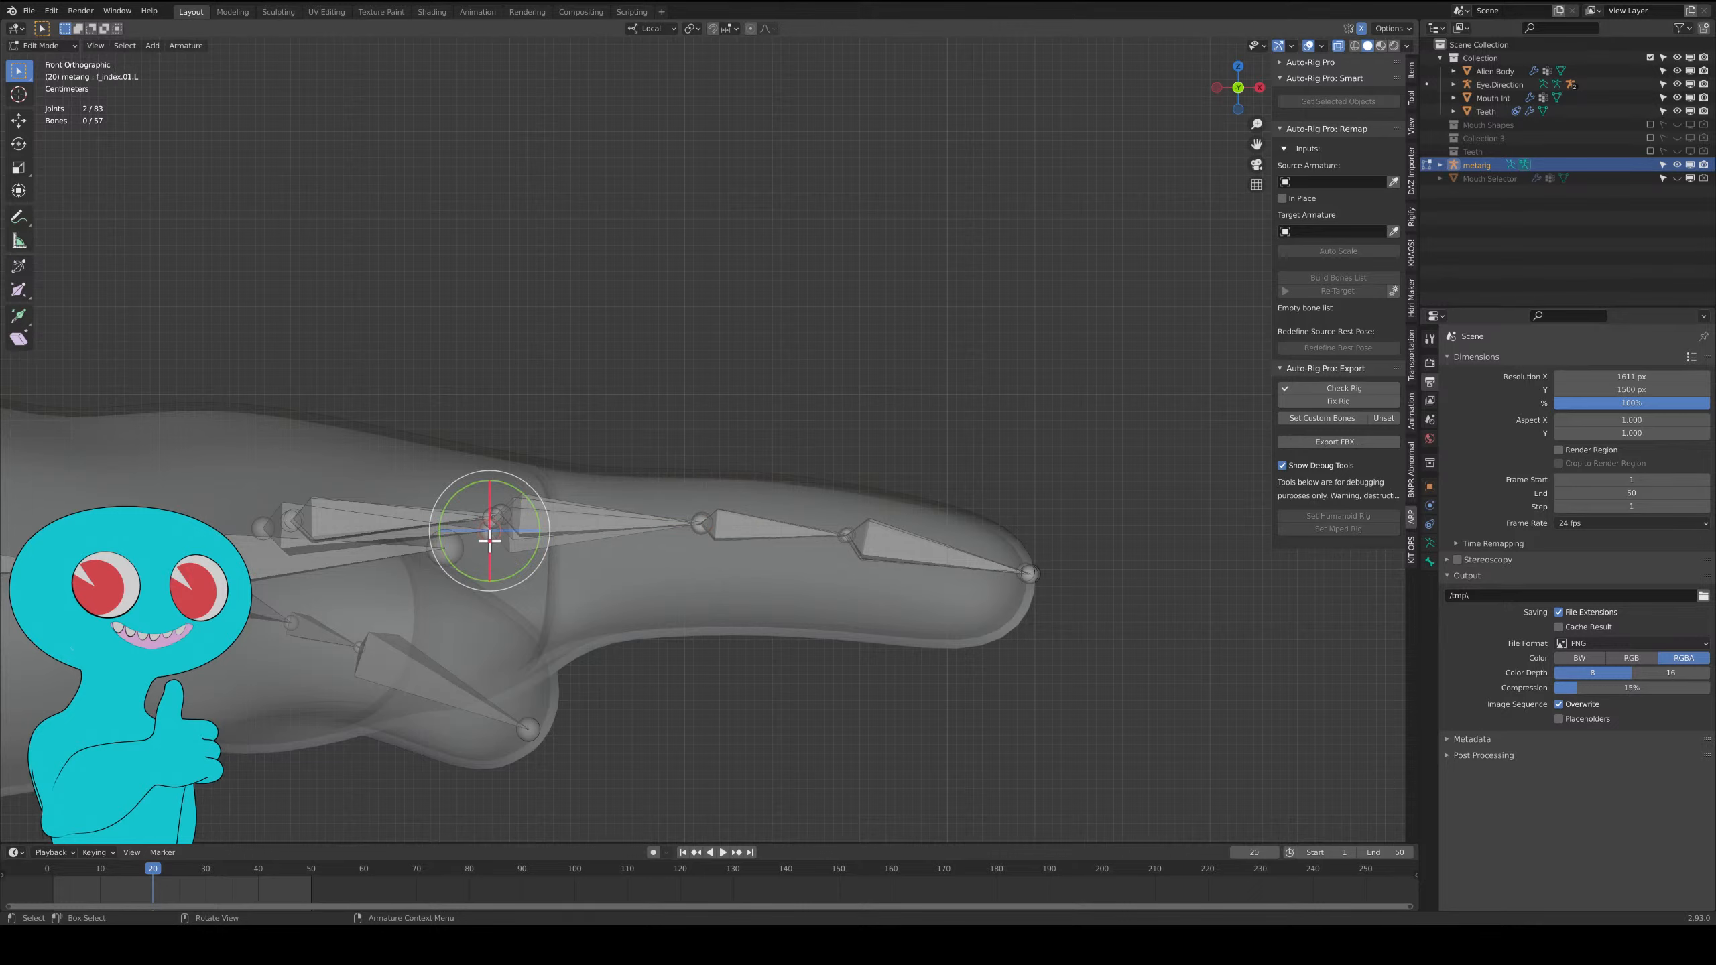
key(g)
click(494, 527)
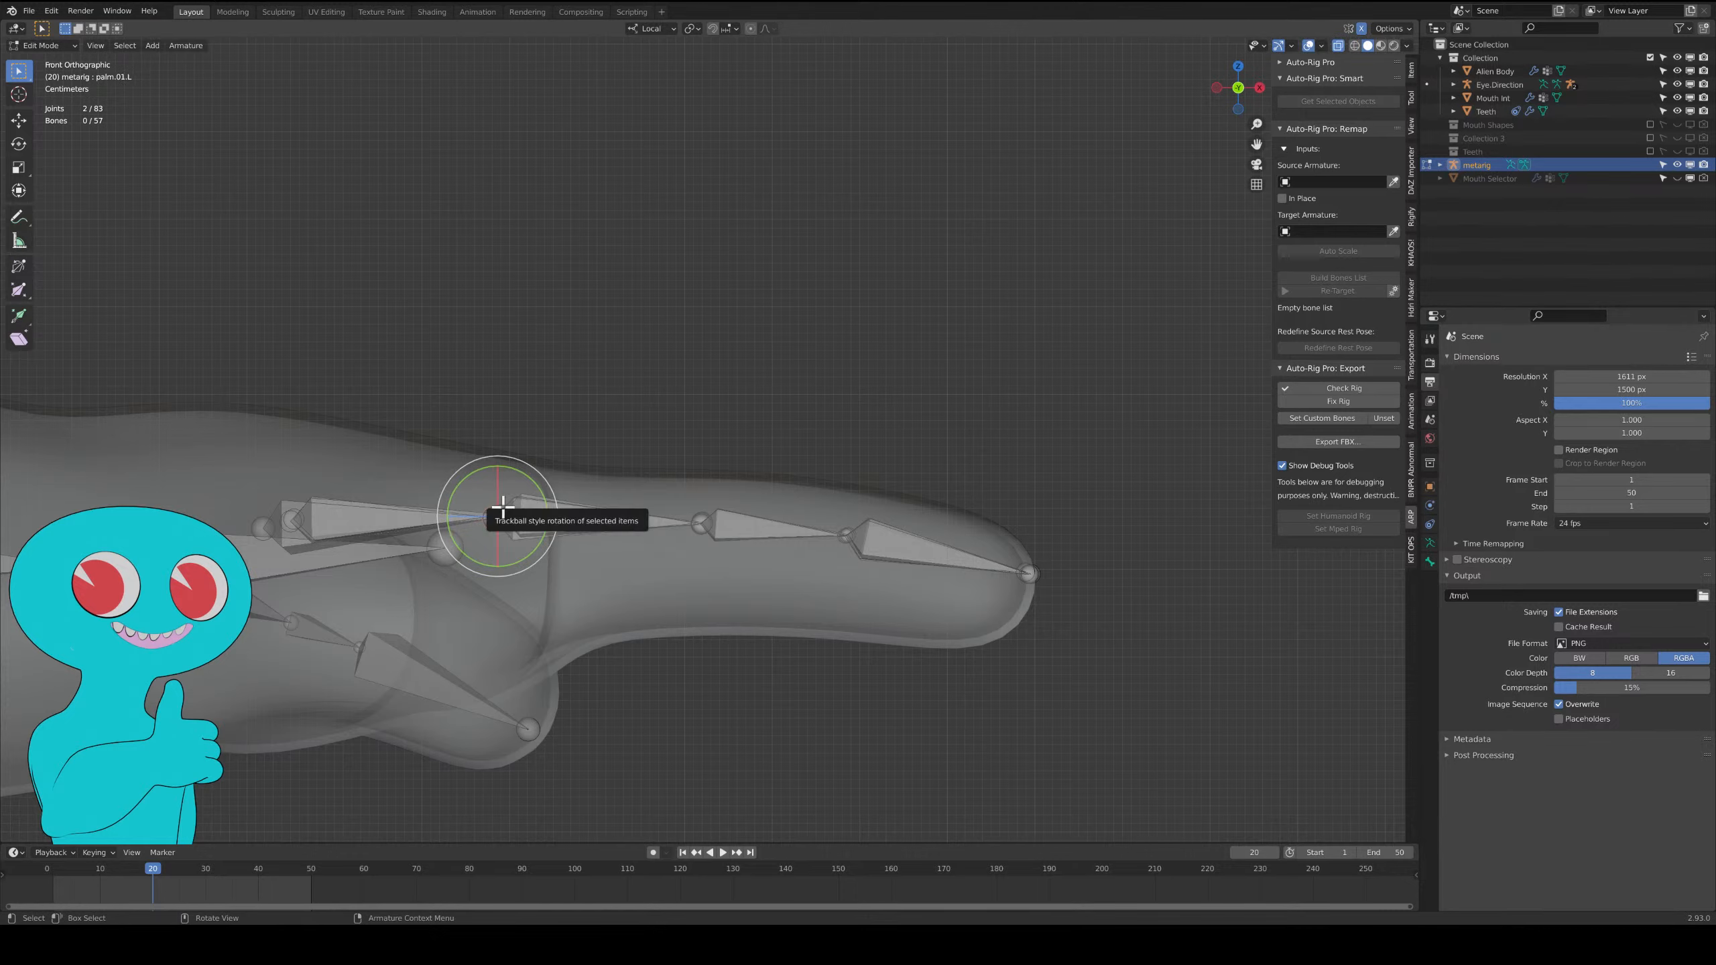
Align the knuckle joint shared by palm.03.L and f_ring.01.L with the other two knuckles.
shift+click(502, 503)
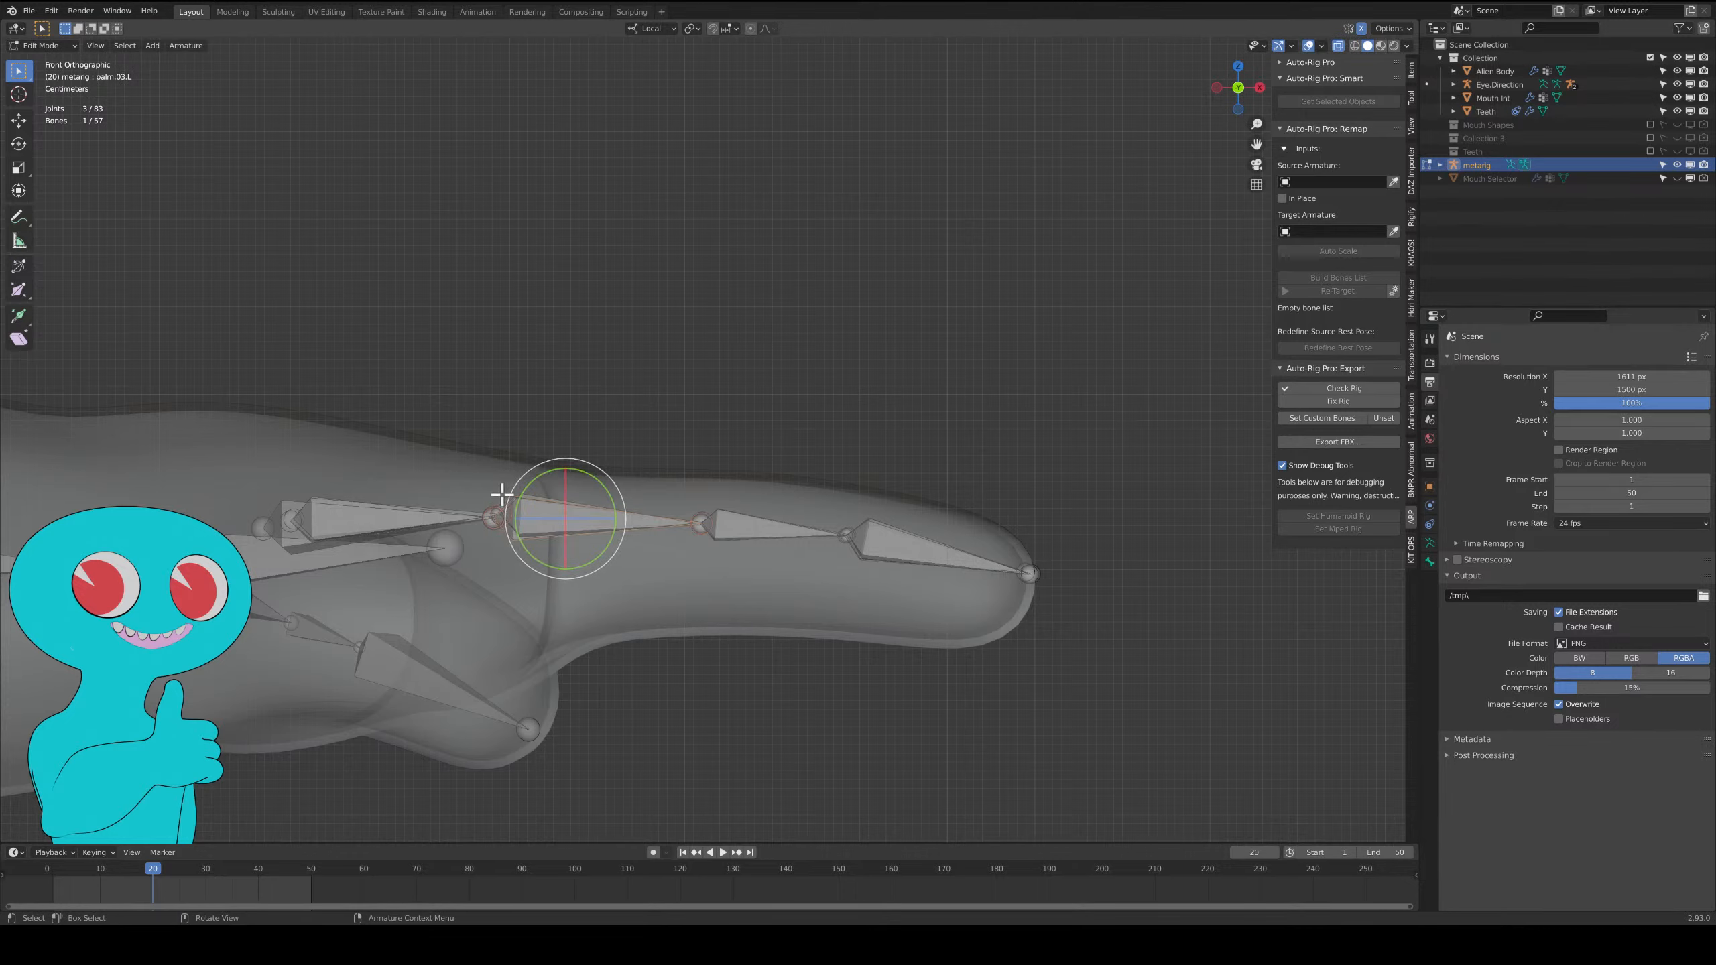
click(501, 503)
shift+click(501, 502)
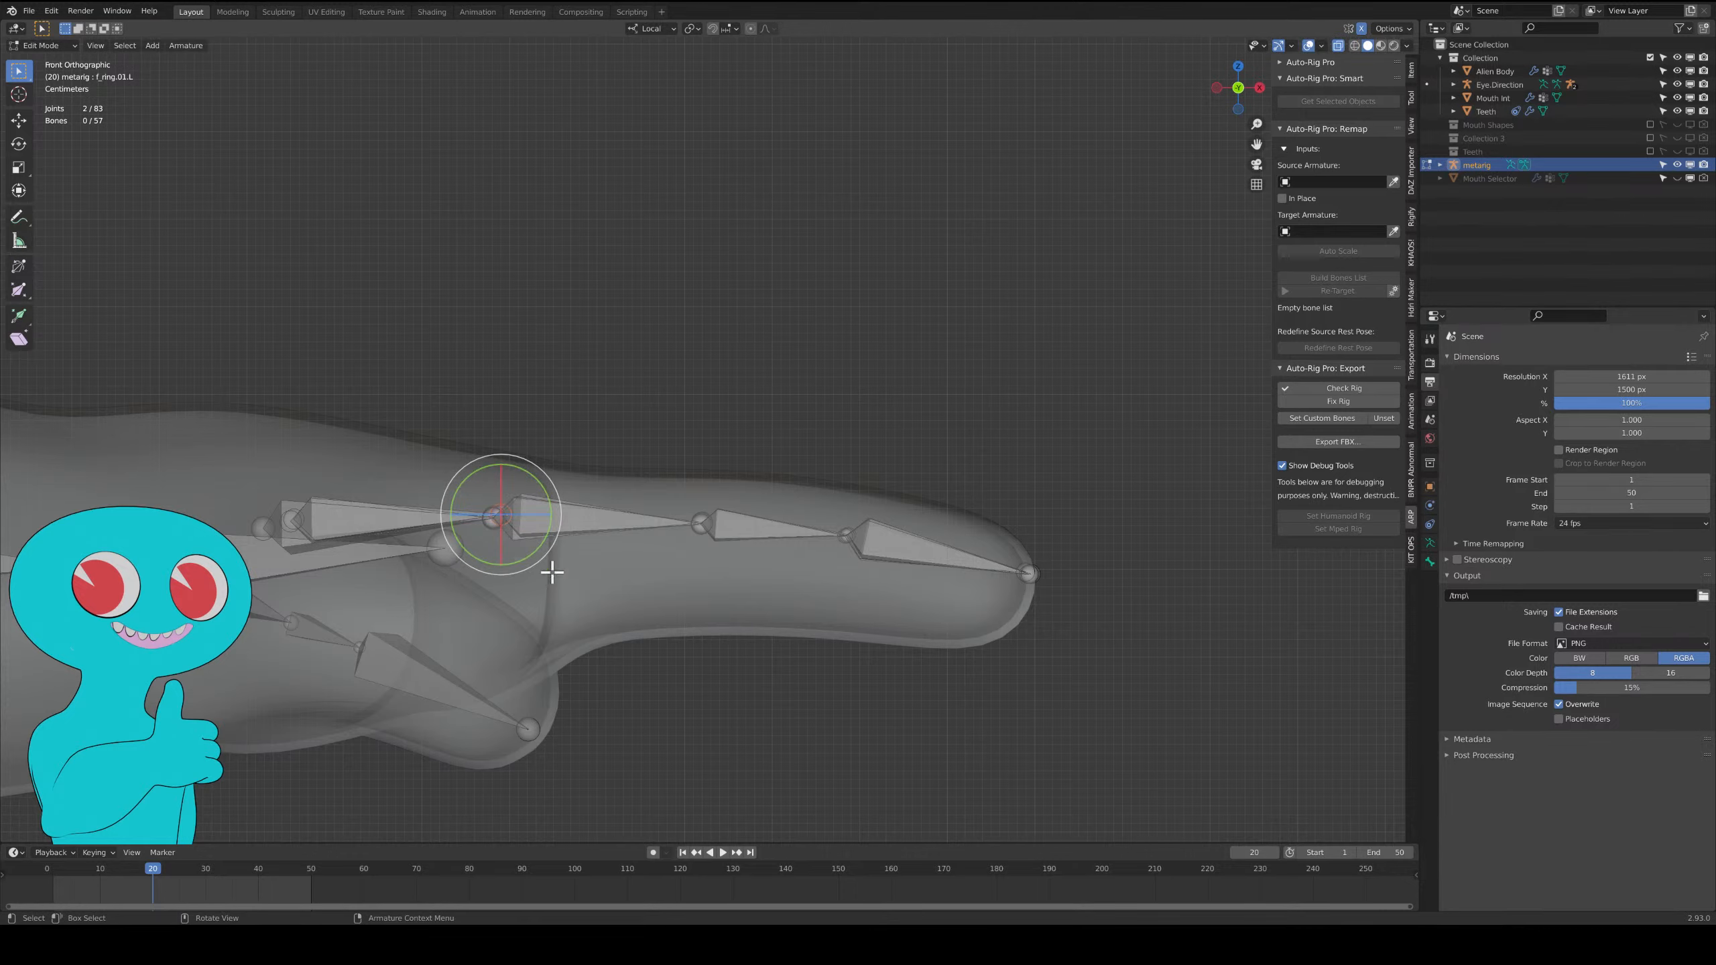
key(g)
click(531, 599)
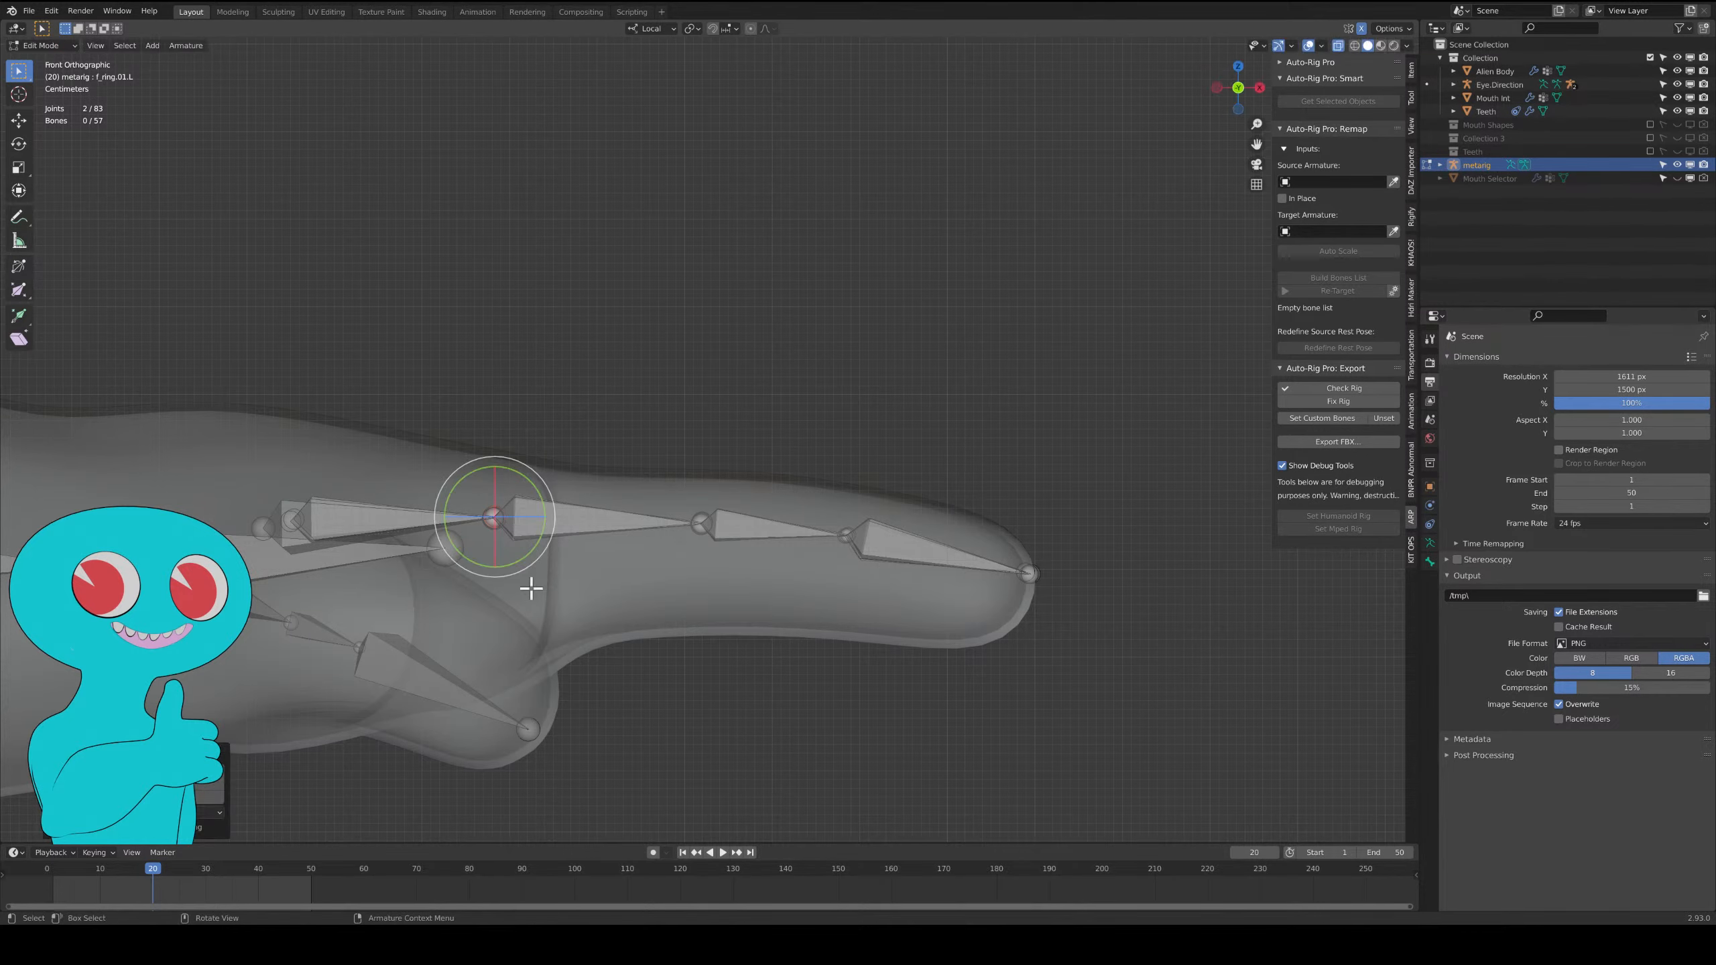
Turn on the axes display for the metarig's bones and examine their orientation across the arms, torso and legs.
middle_drag(531, 599, 828, 597)
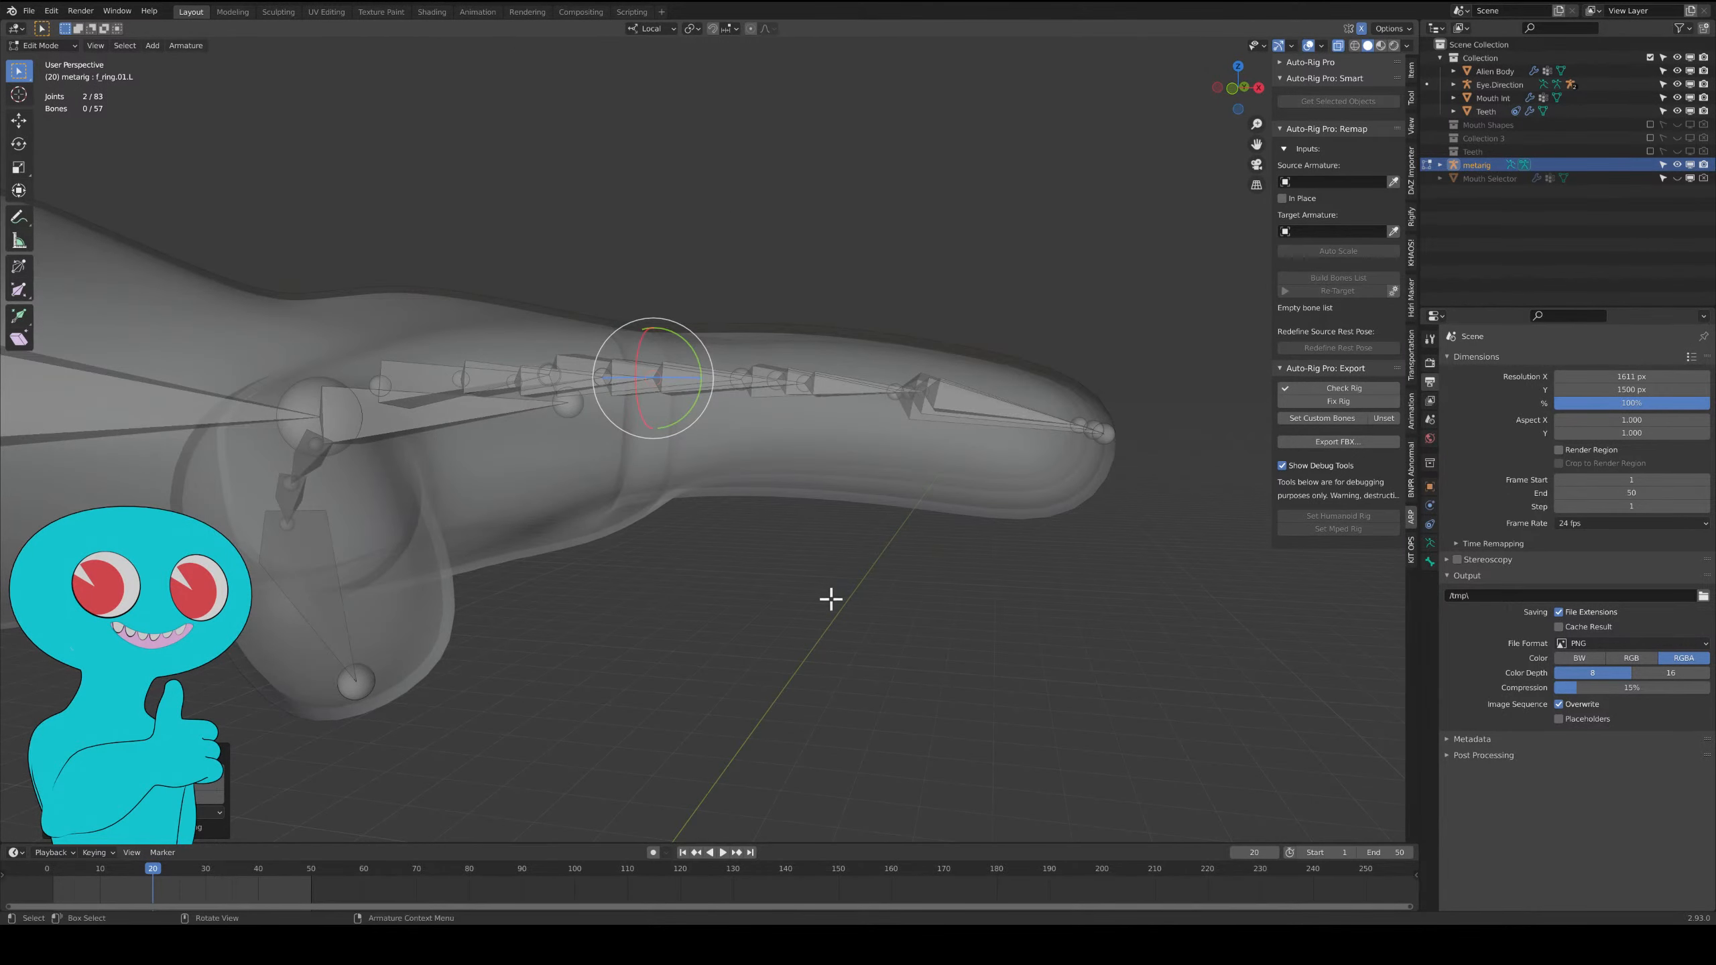
click(1430, 543)
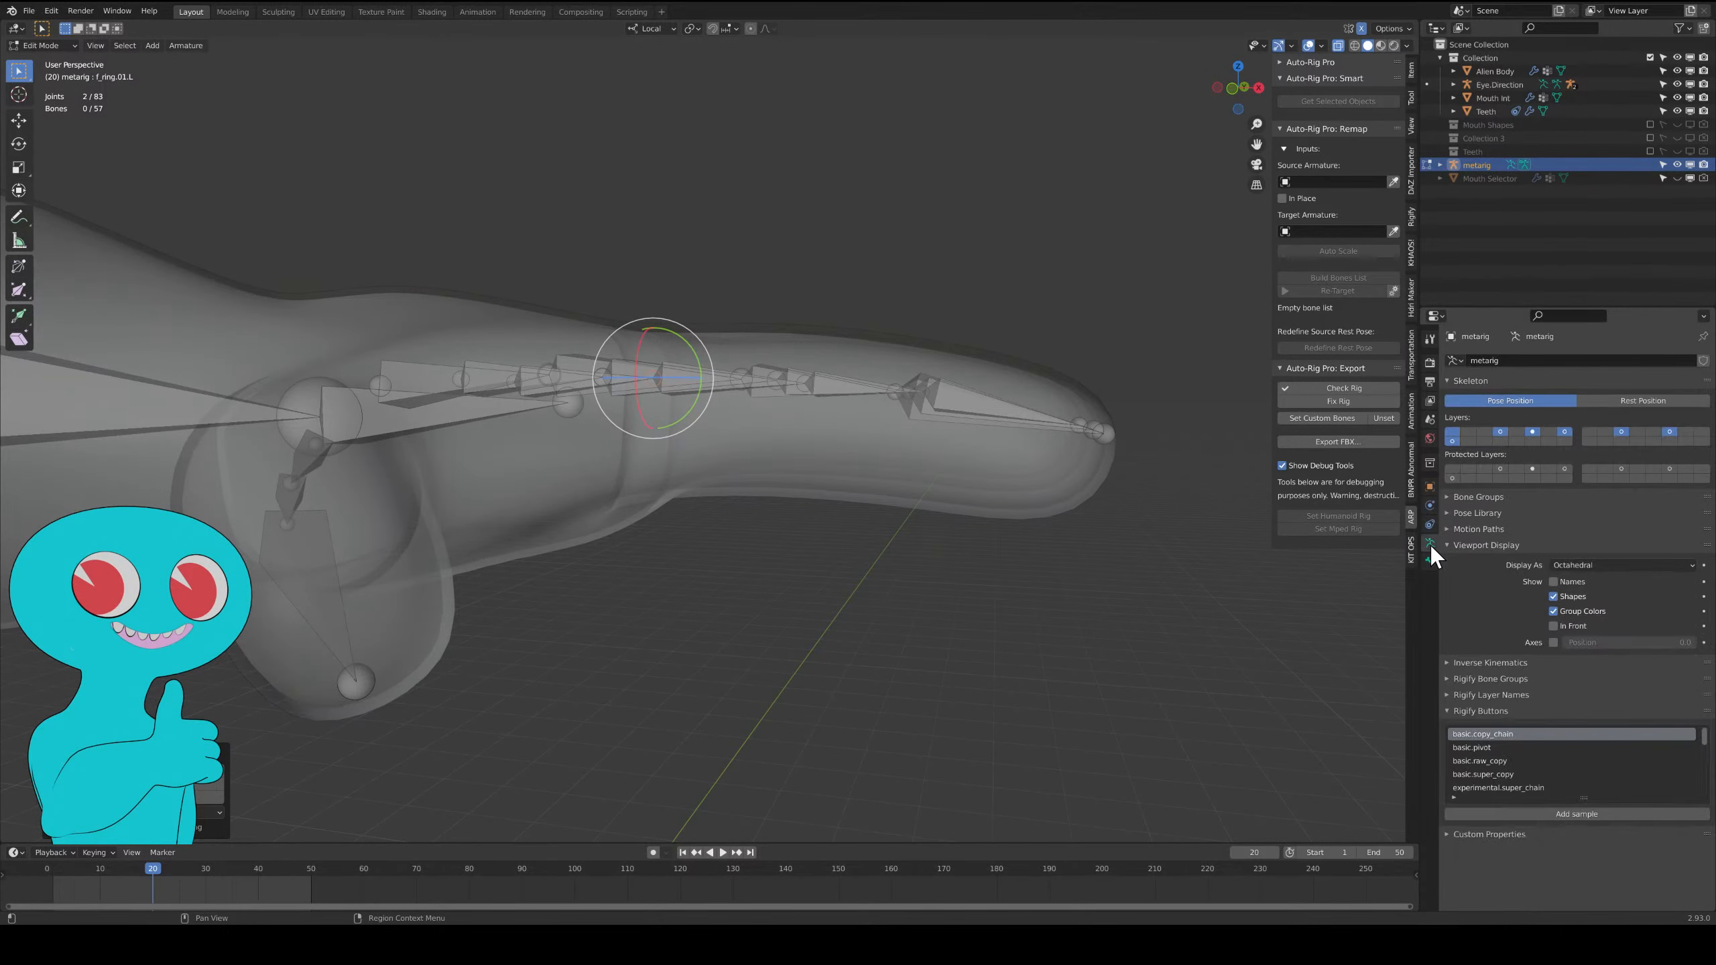
click(1553, 643)
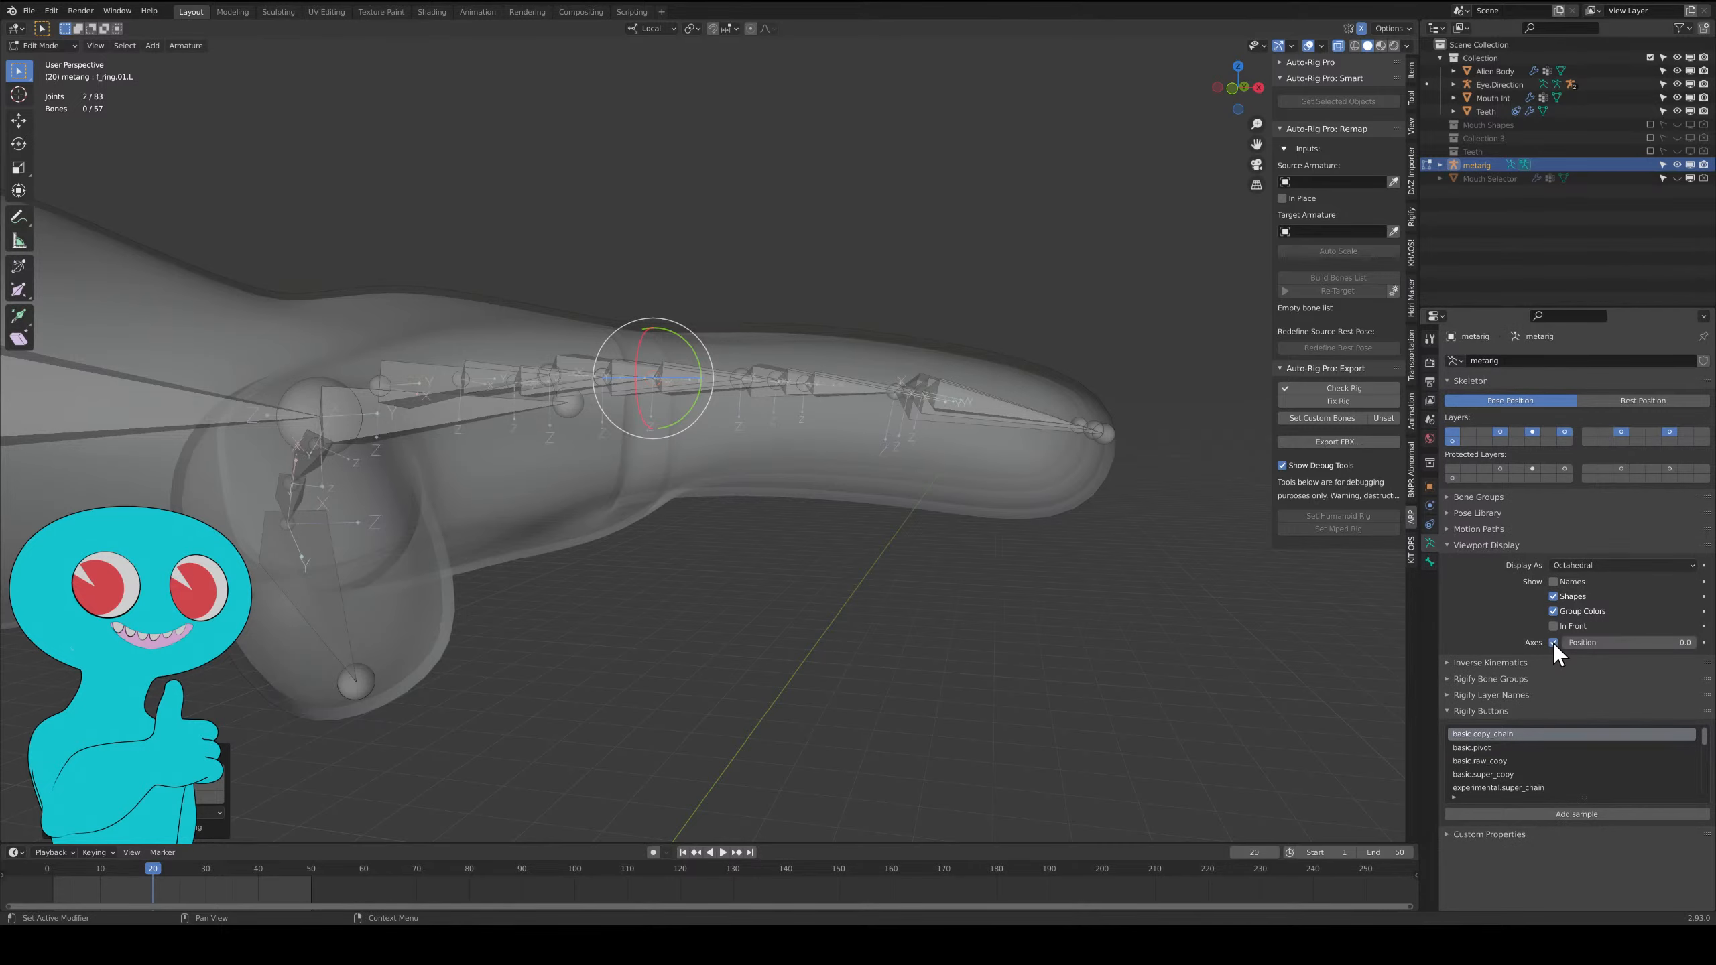
middle_drag(990, 575, 686, 569)
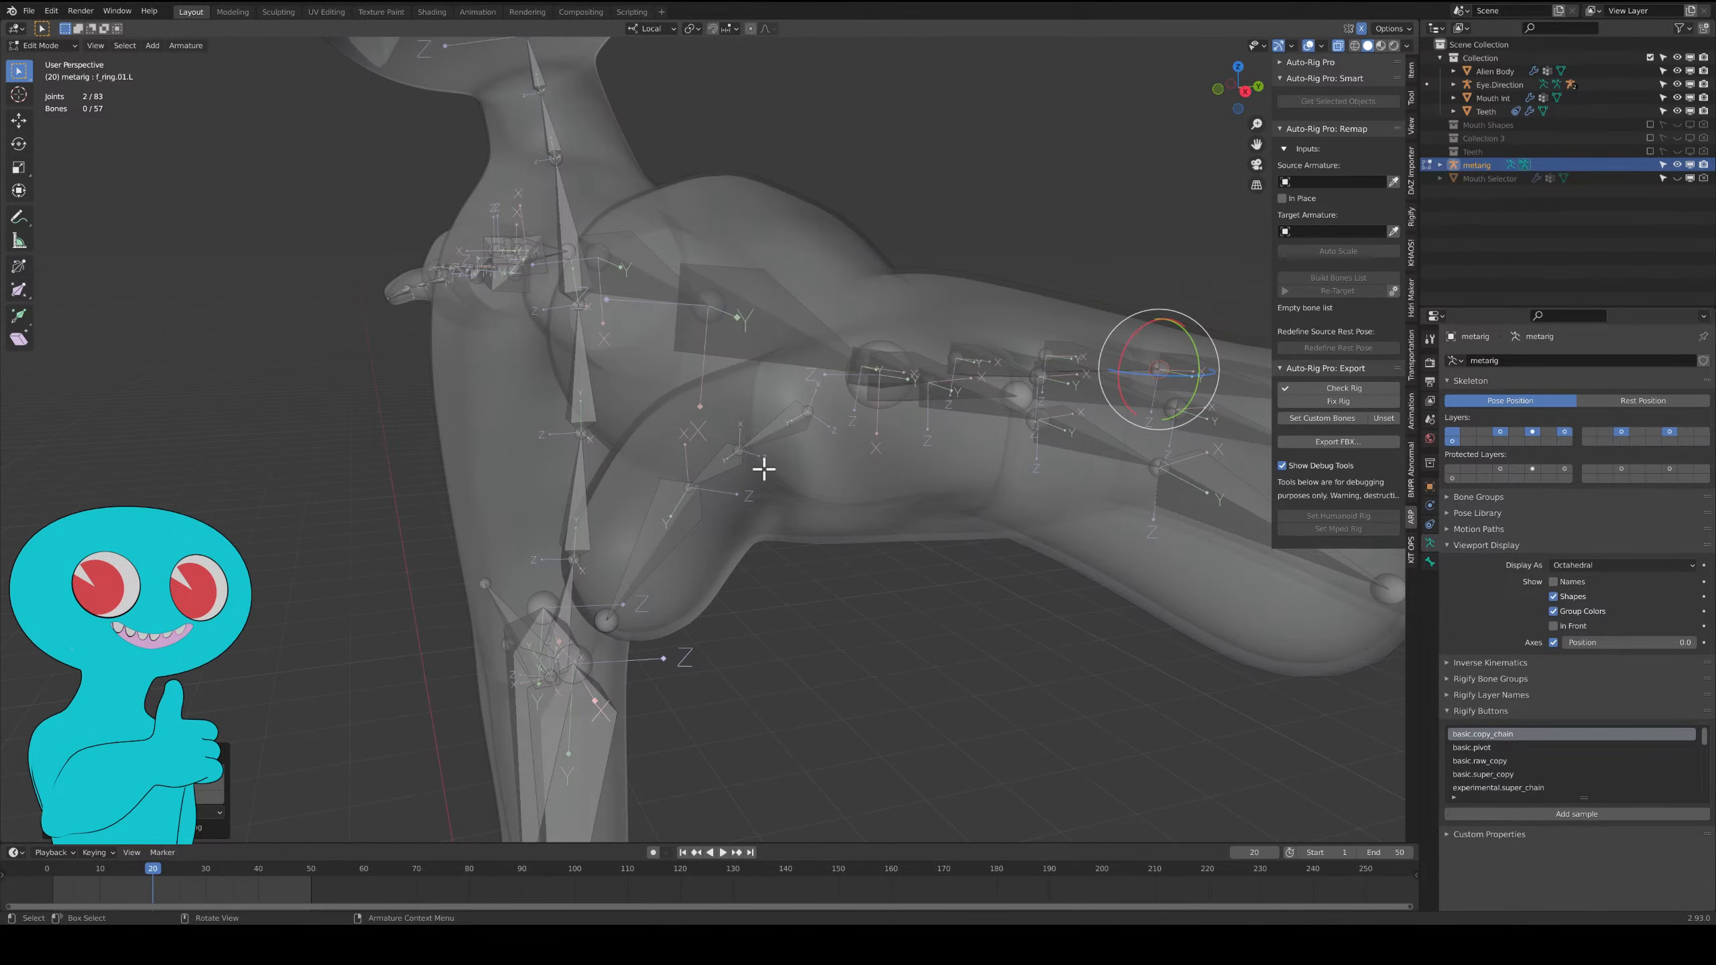
middle_drag(764, 468, 1055, 464)
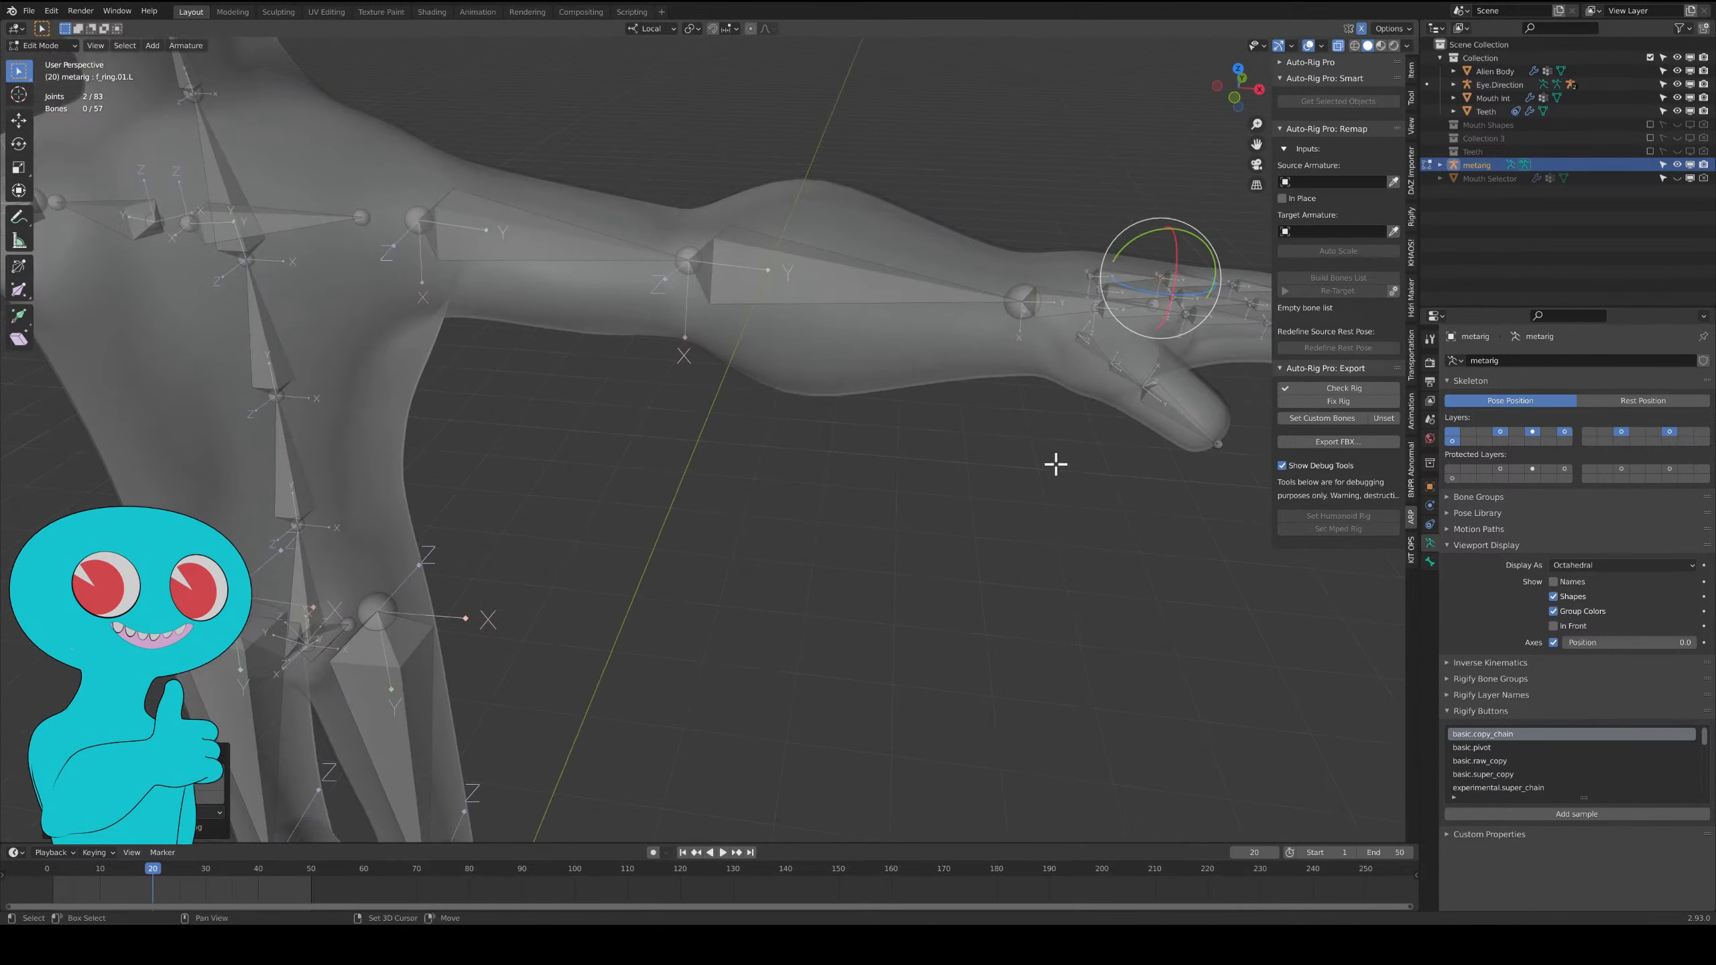
middle_drag(892, 479, 783, 524)
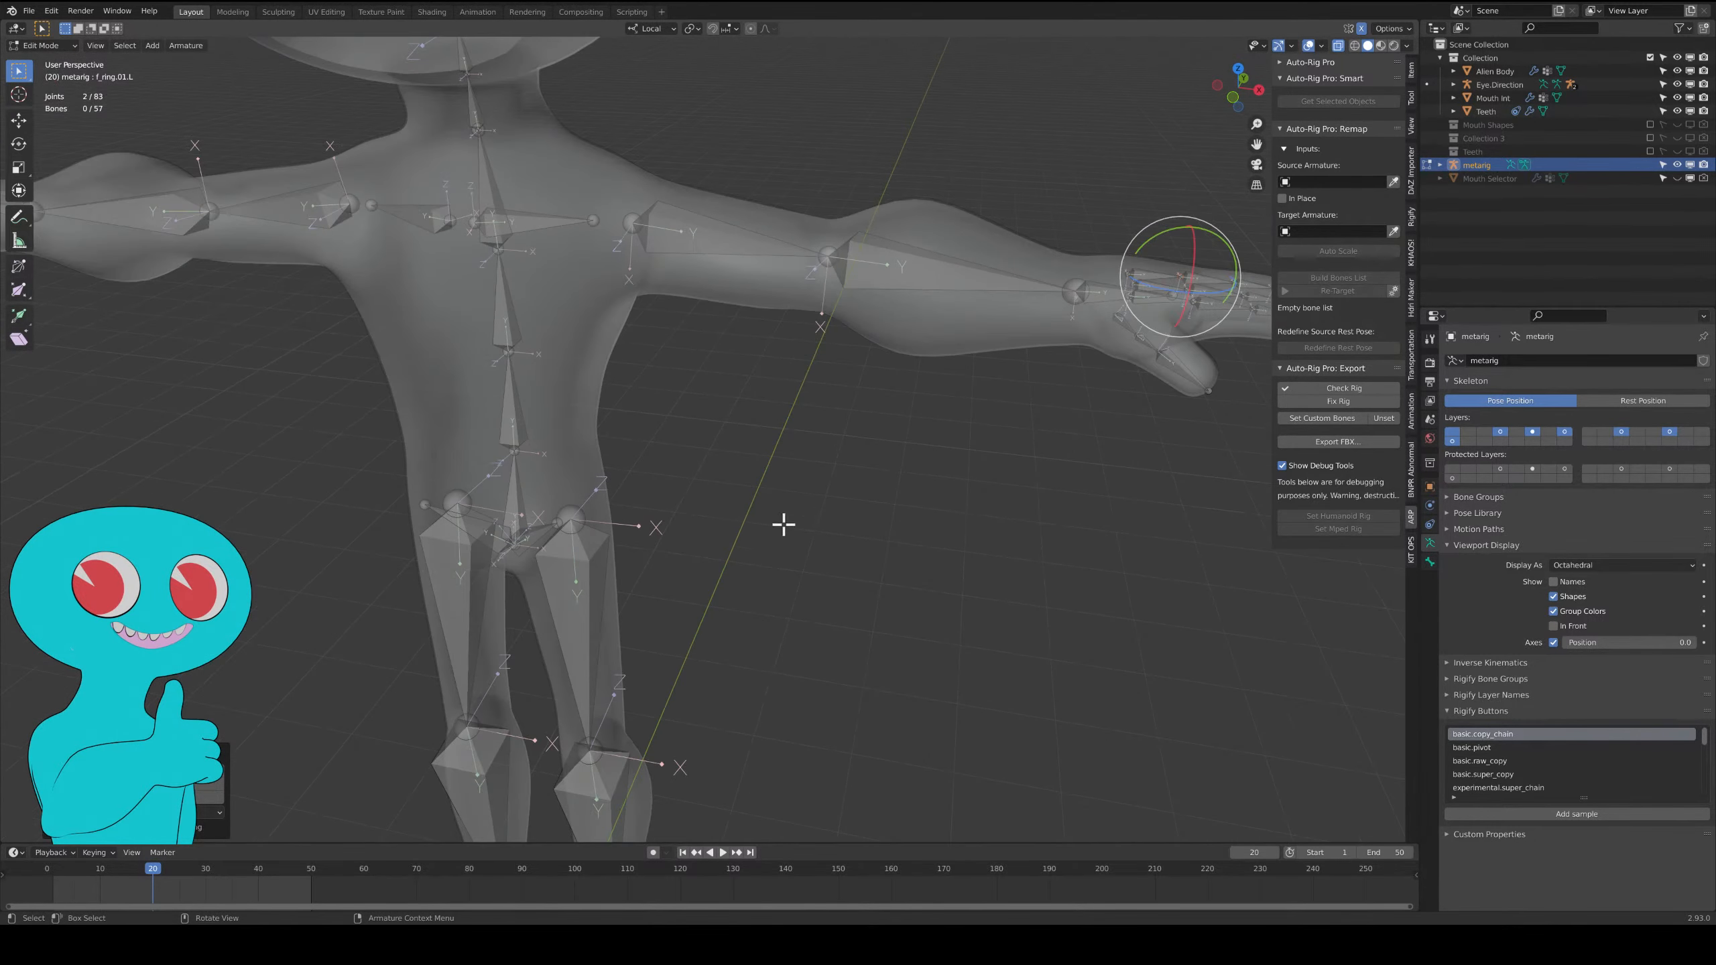
scroll(783, 524, down, 5)
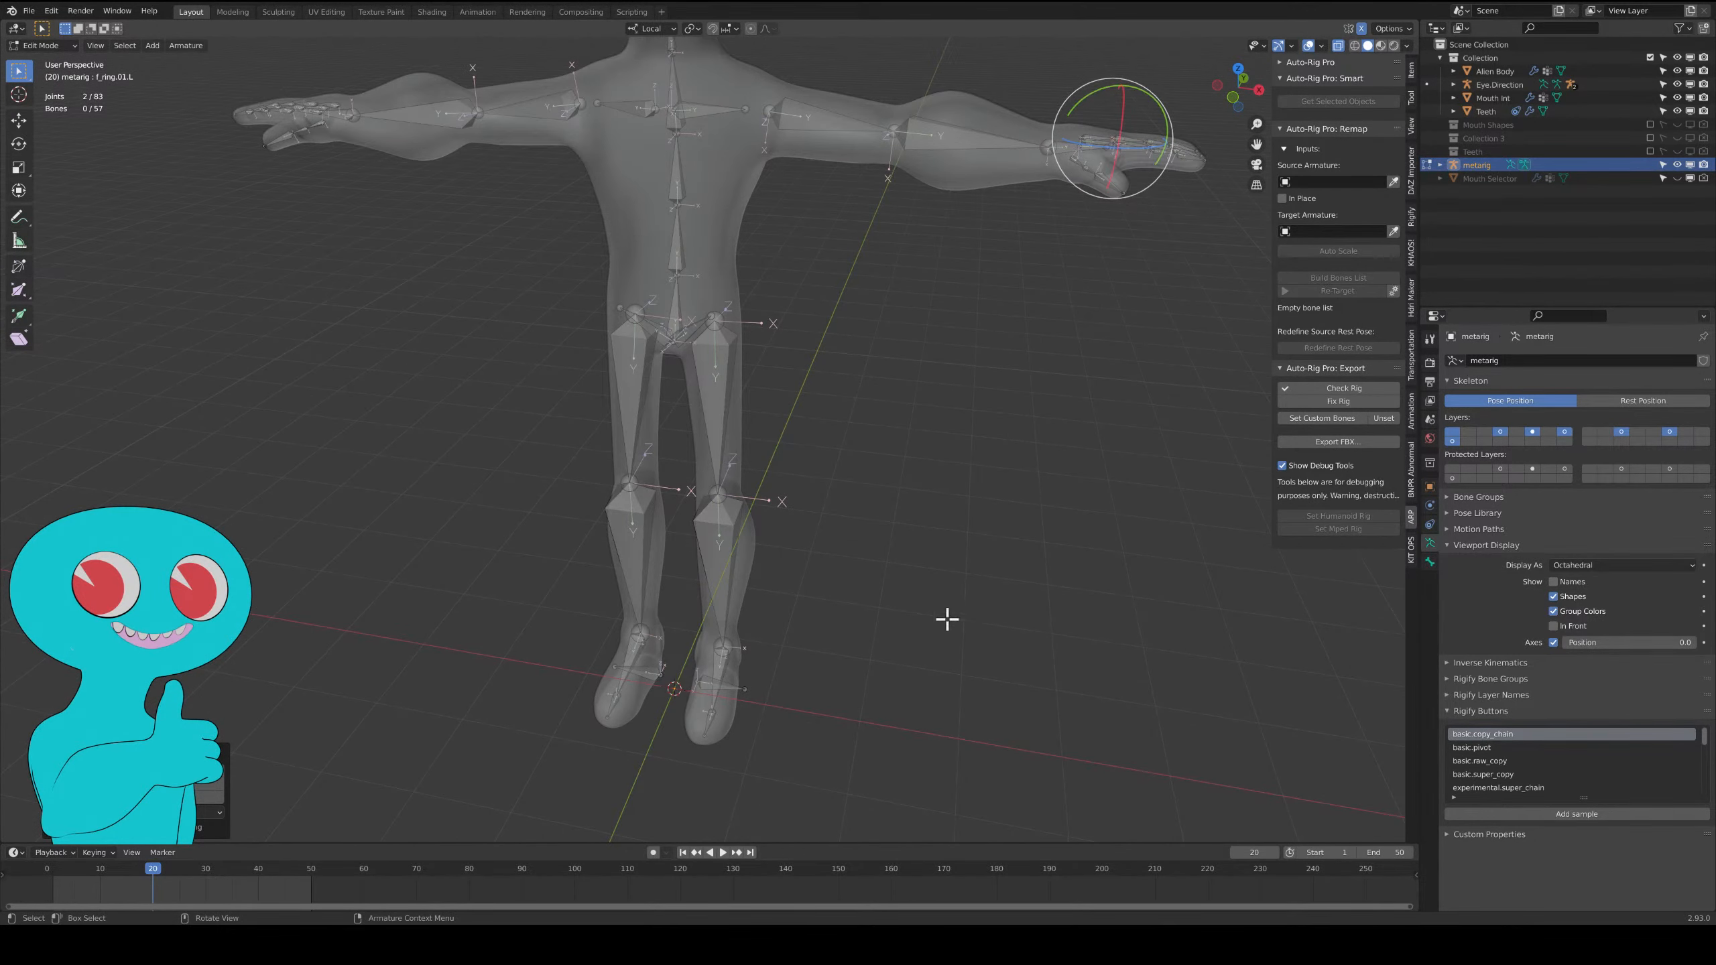
Turn off the metarig's bone axes display and apply the metarig's rotation and scale in Object Mode.
click(1555, 643)
middle_drag(1215, 541, 985, 412)
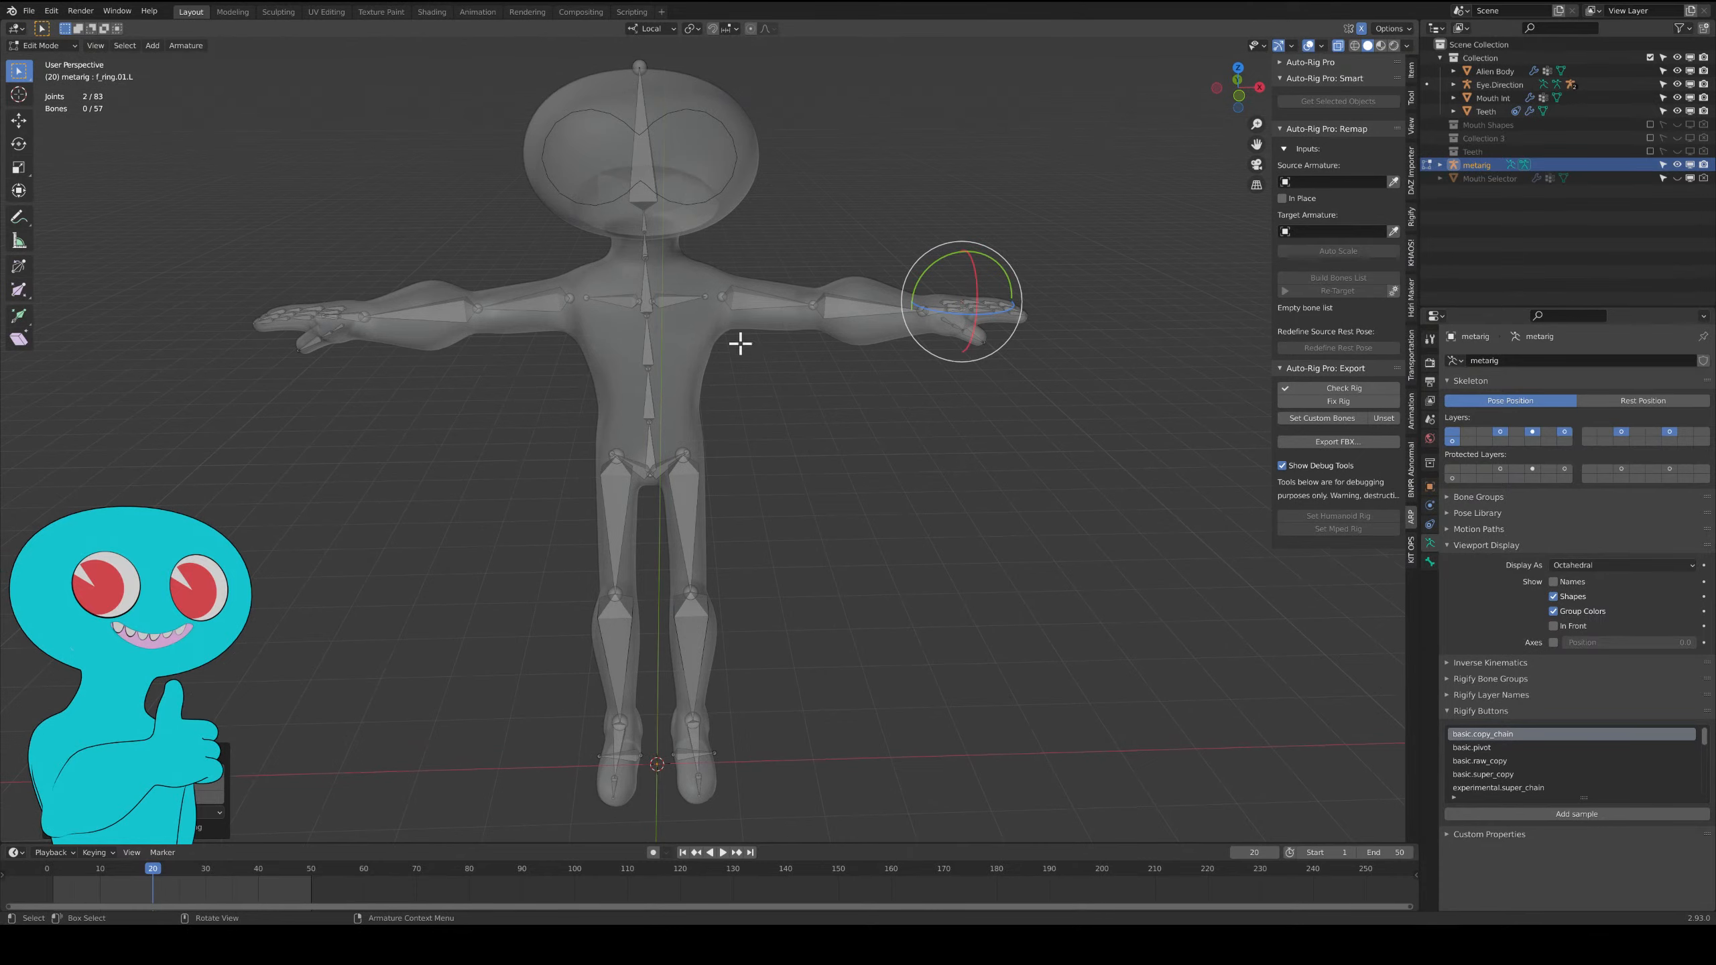
key(Tab)
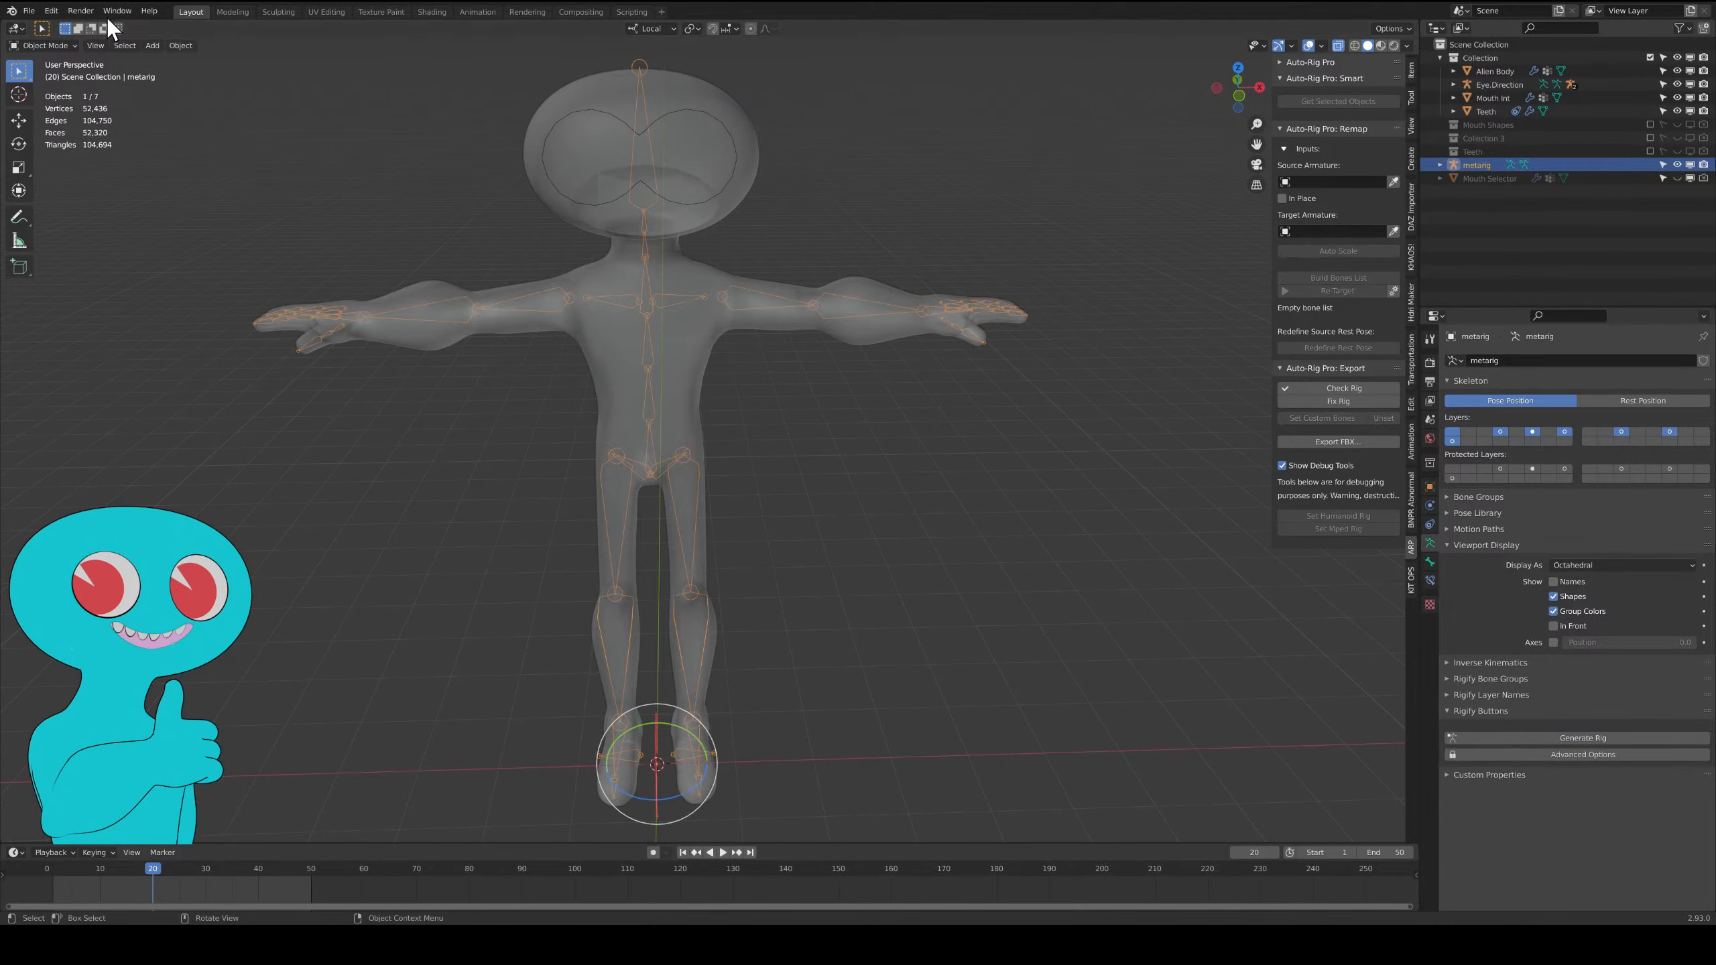
click(180, 46)
mouse_move(237, 127)
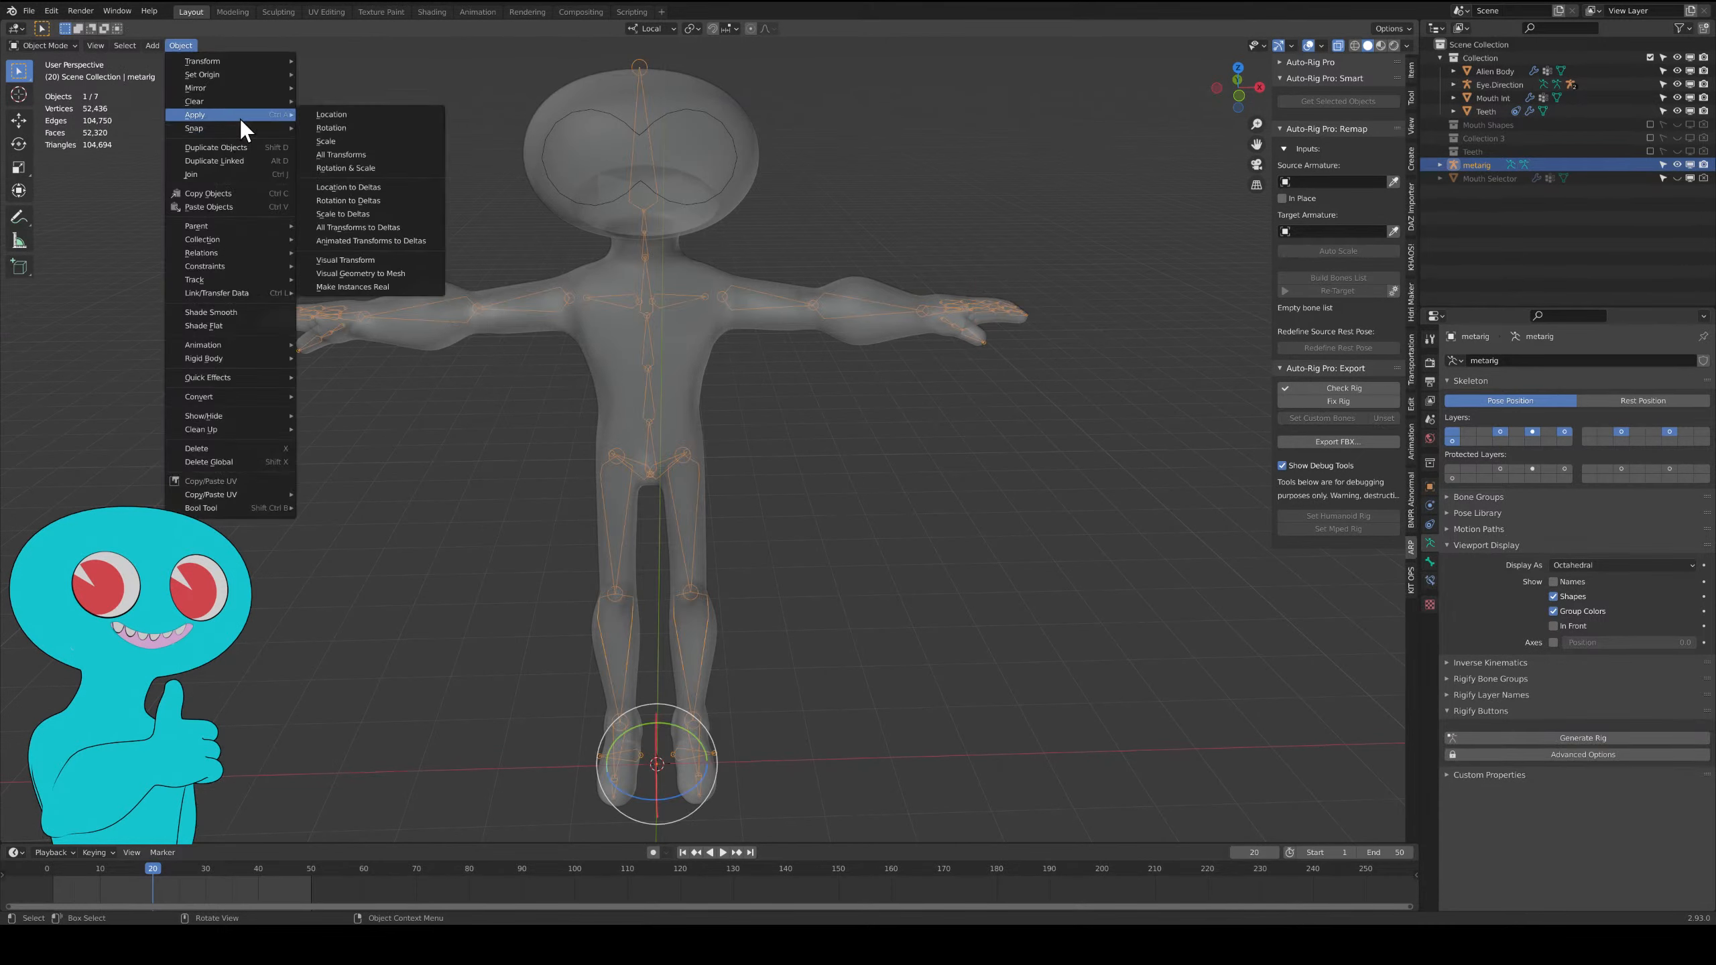
click(367, 171)
click(849, 533)
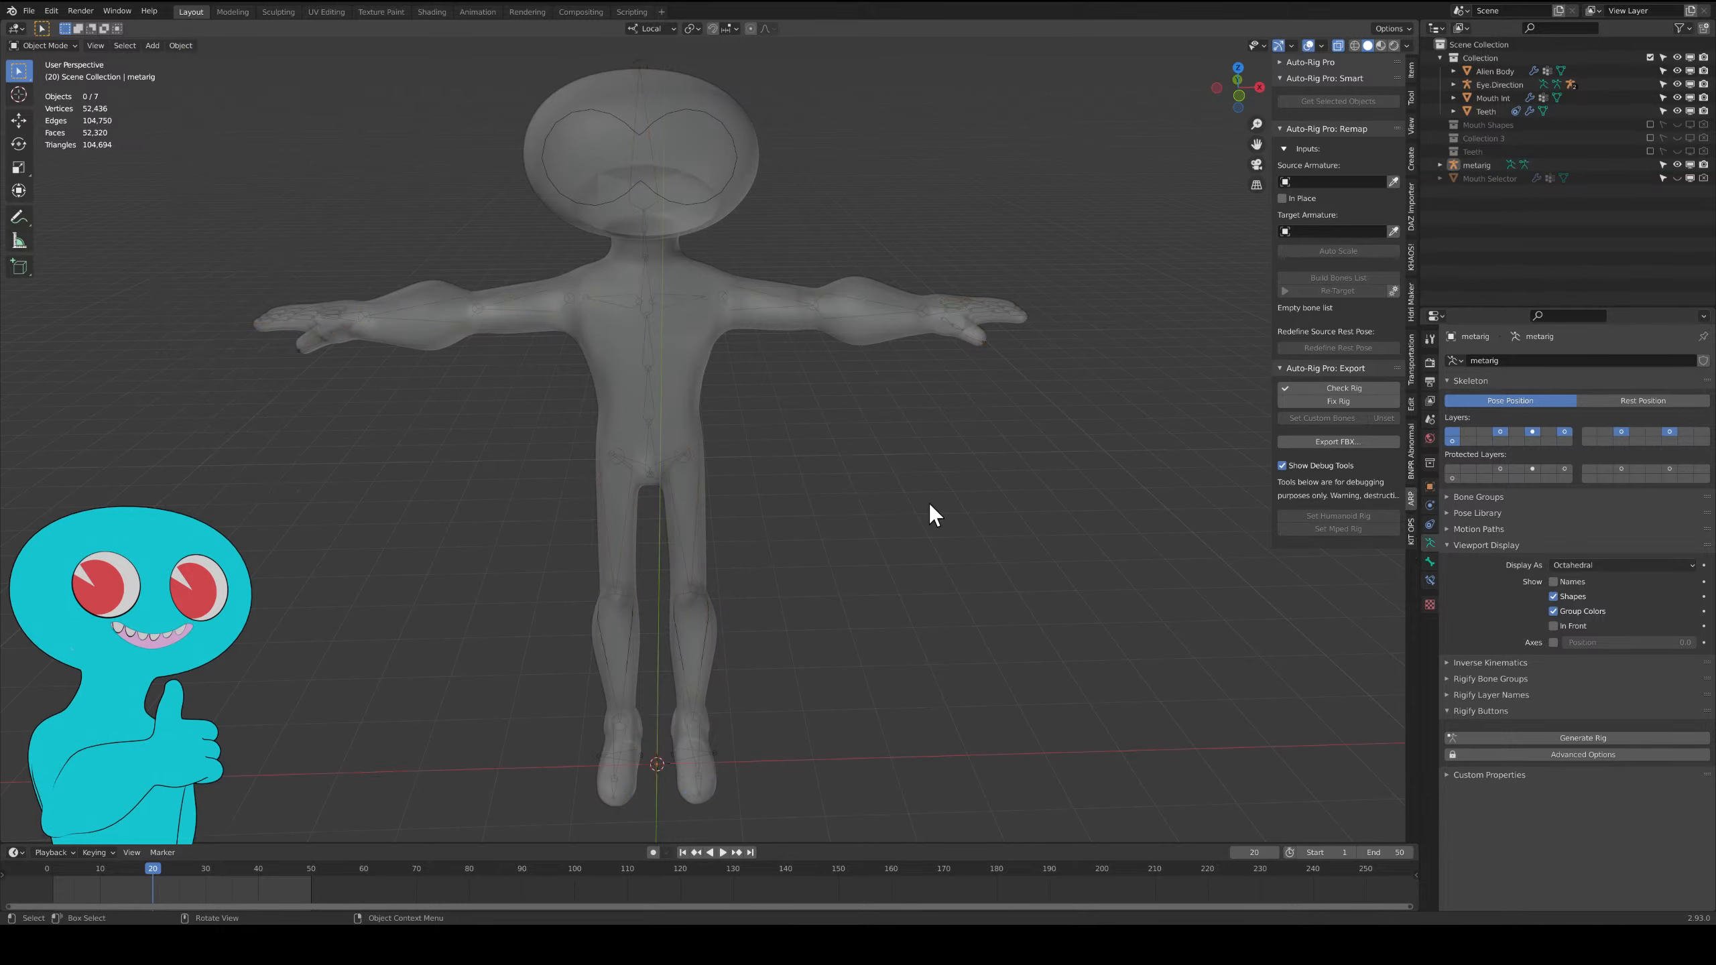
Save the file and generate the Rigify control rig from the metarig.
key(ctrl+s)
click(793, 314)
click(800, 306)
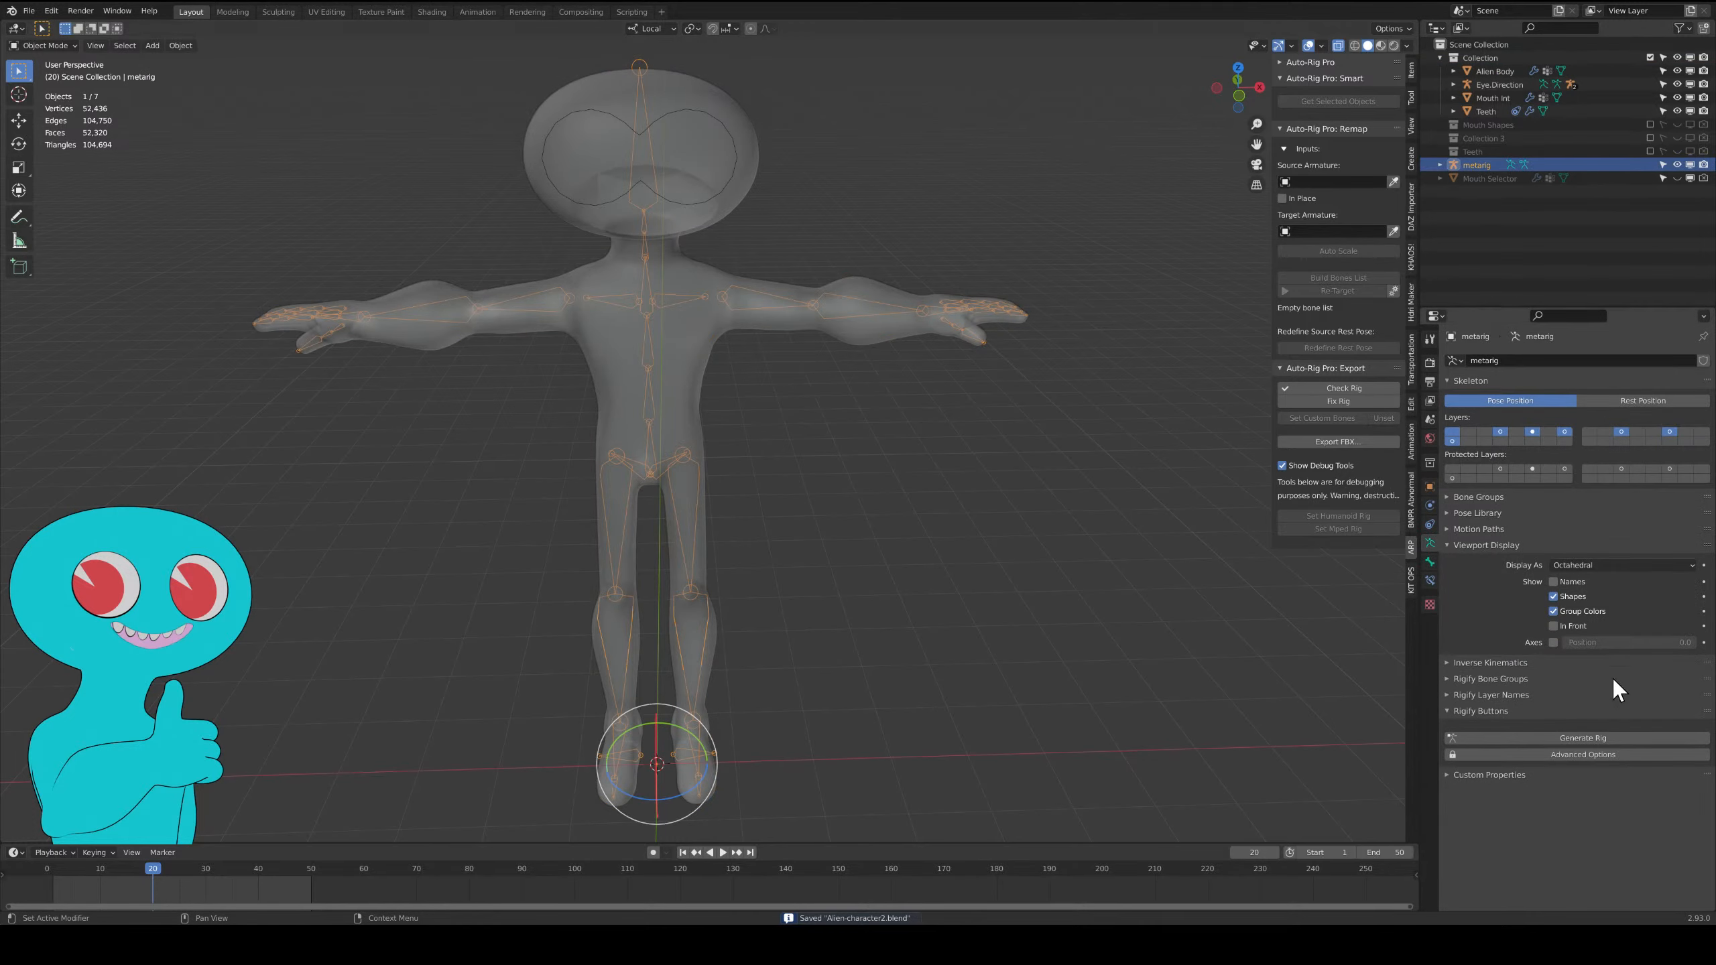
click(1595, 737)
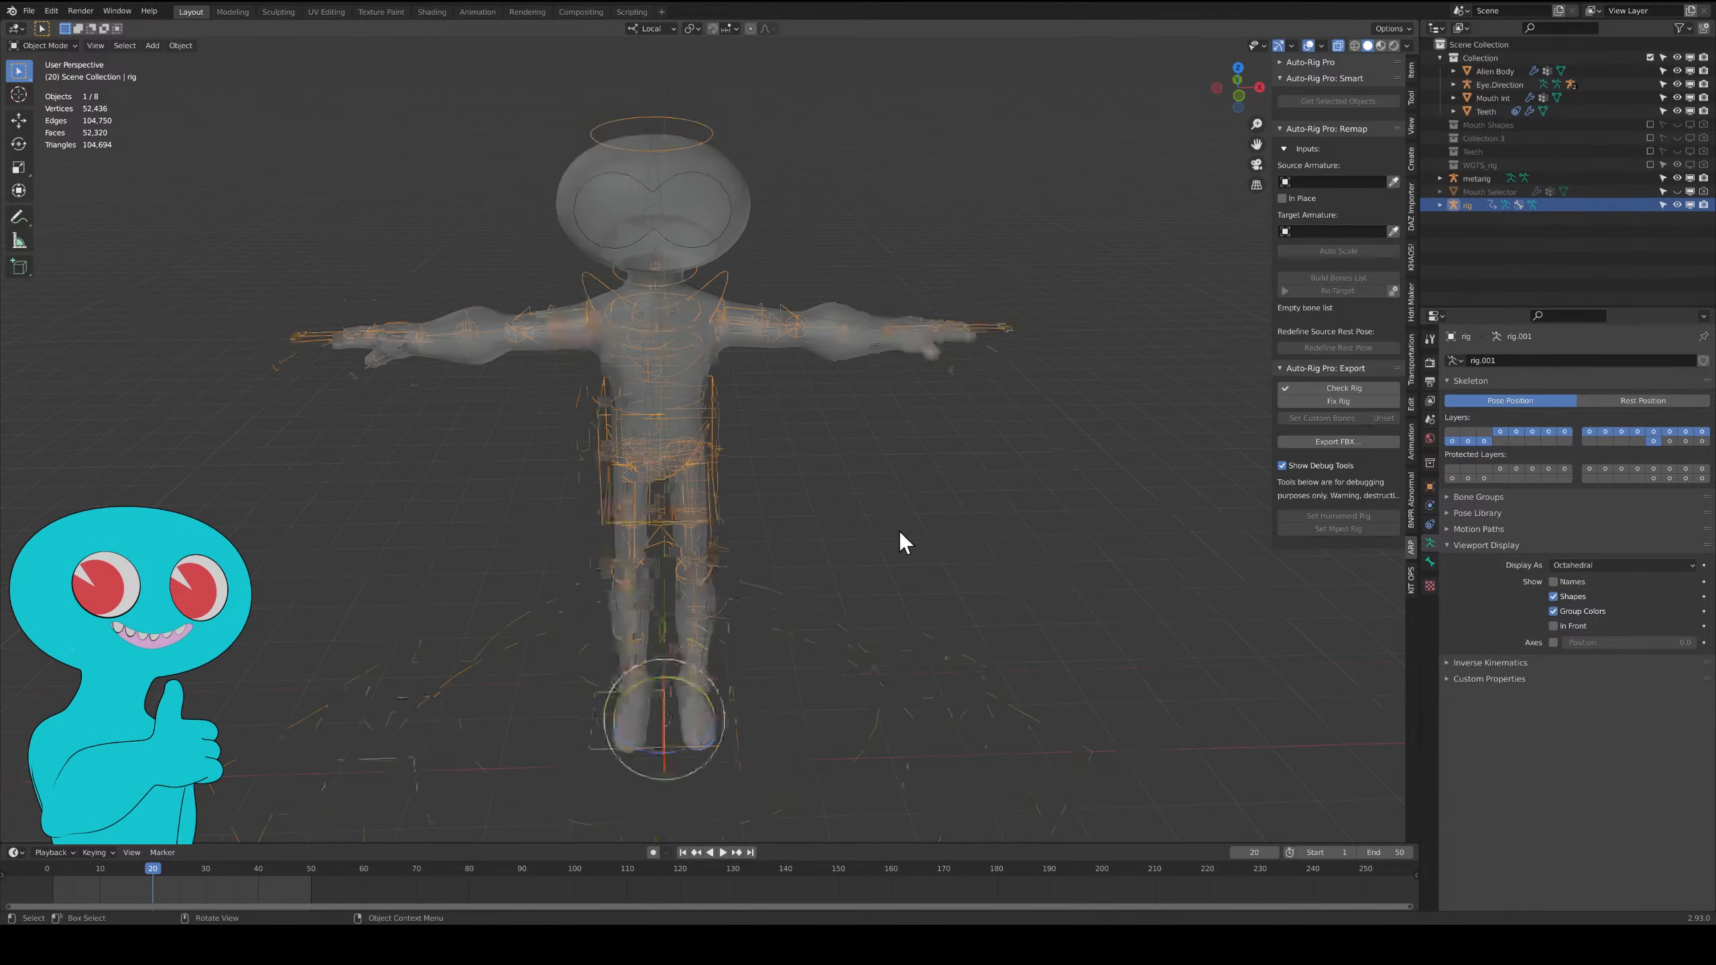
mouse_move(898, 532)
middle_down()
mouse_move(995, 504)
mouse_move(894, 517)
middle_up()
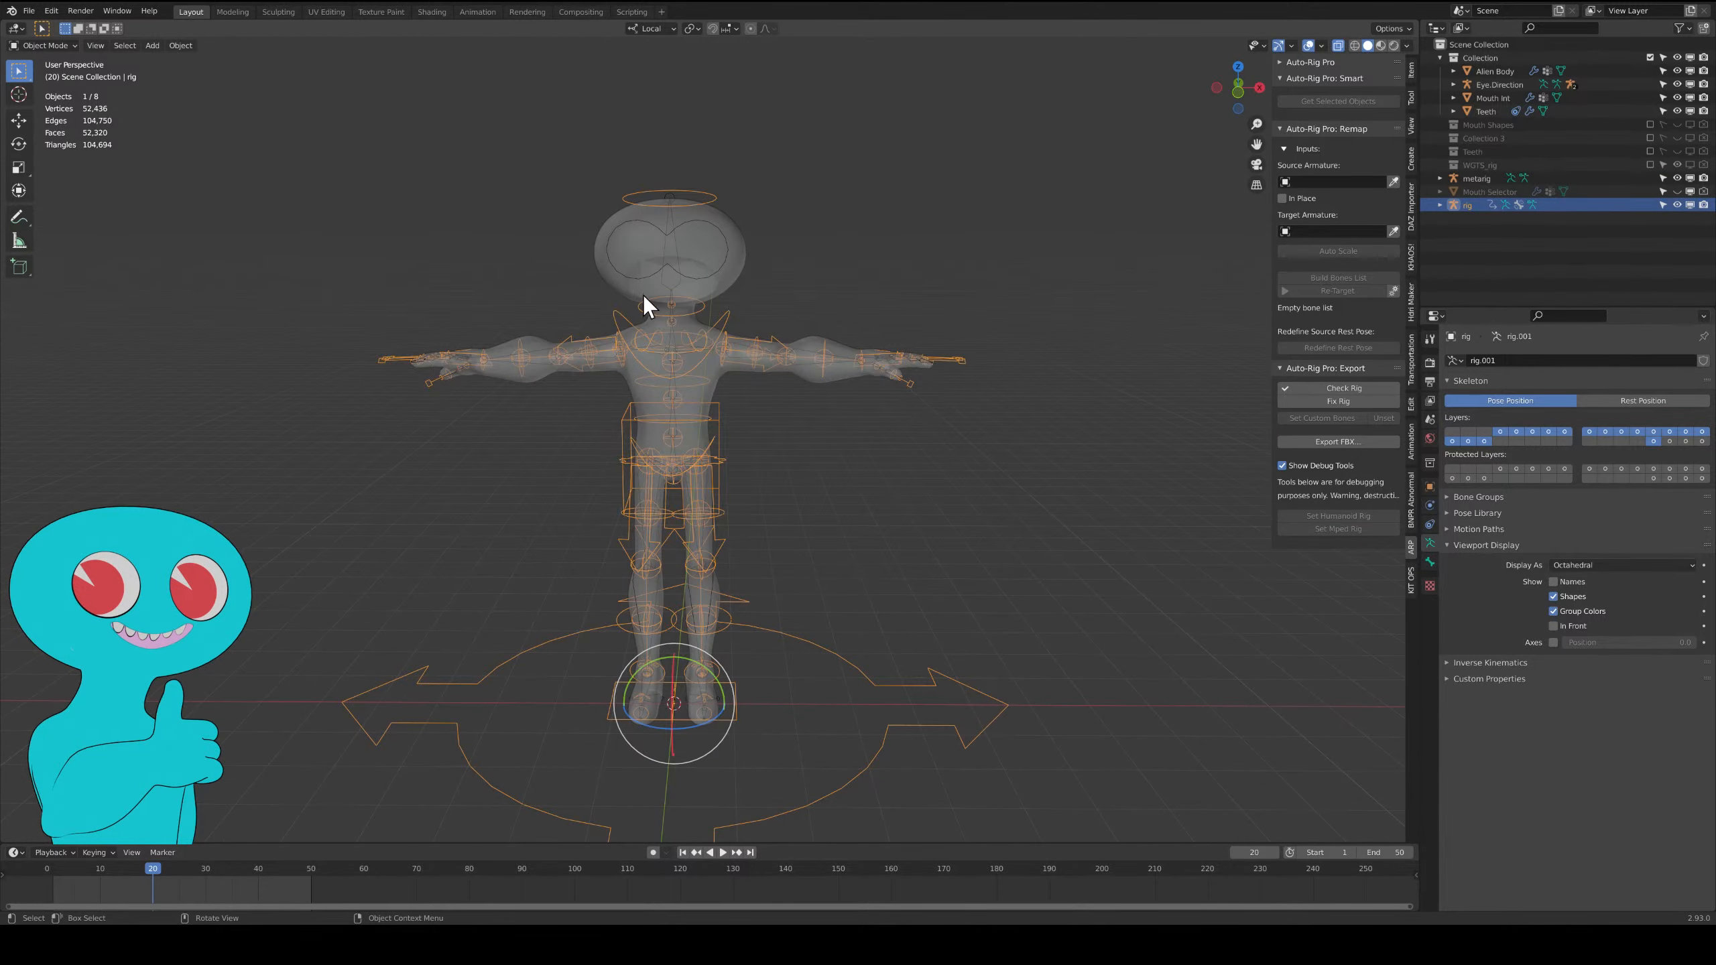
Hide the original metarig so that only the generated rig remains around the alien's body.
click(679, 285)
click(680, 286)
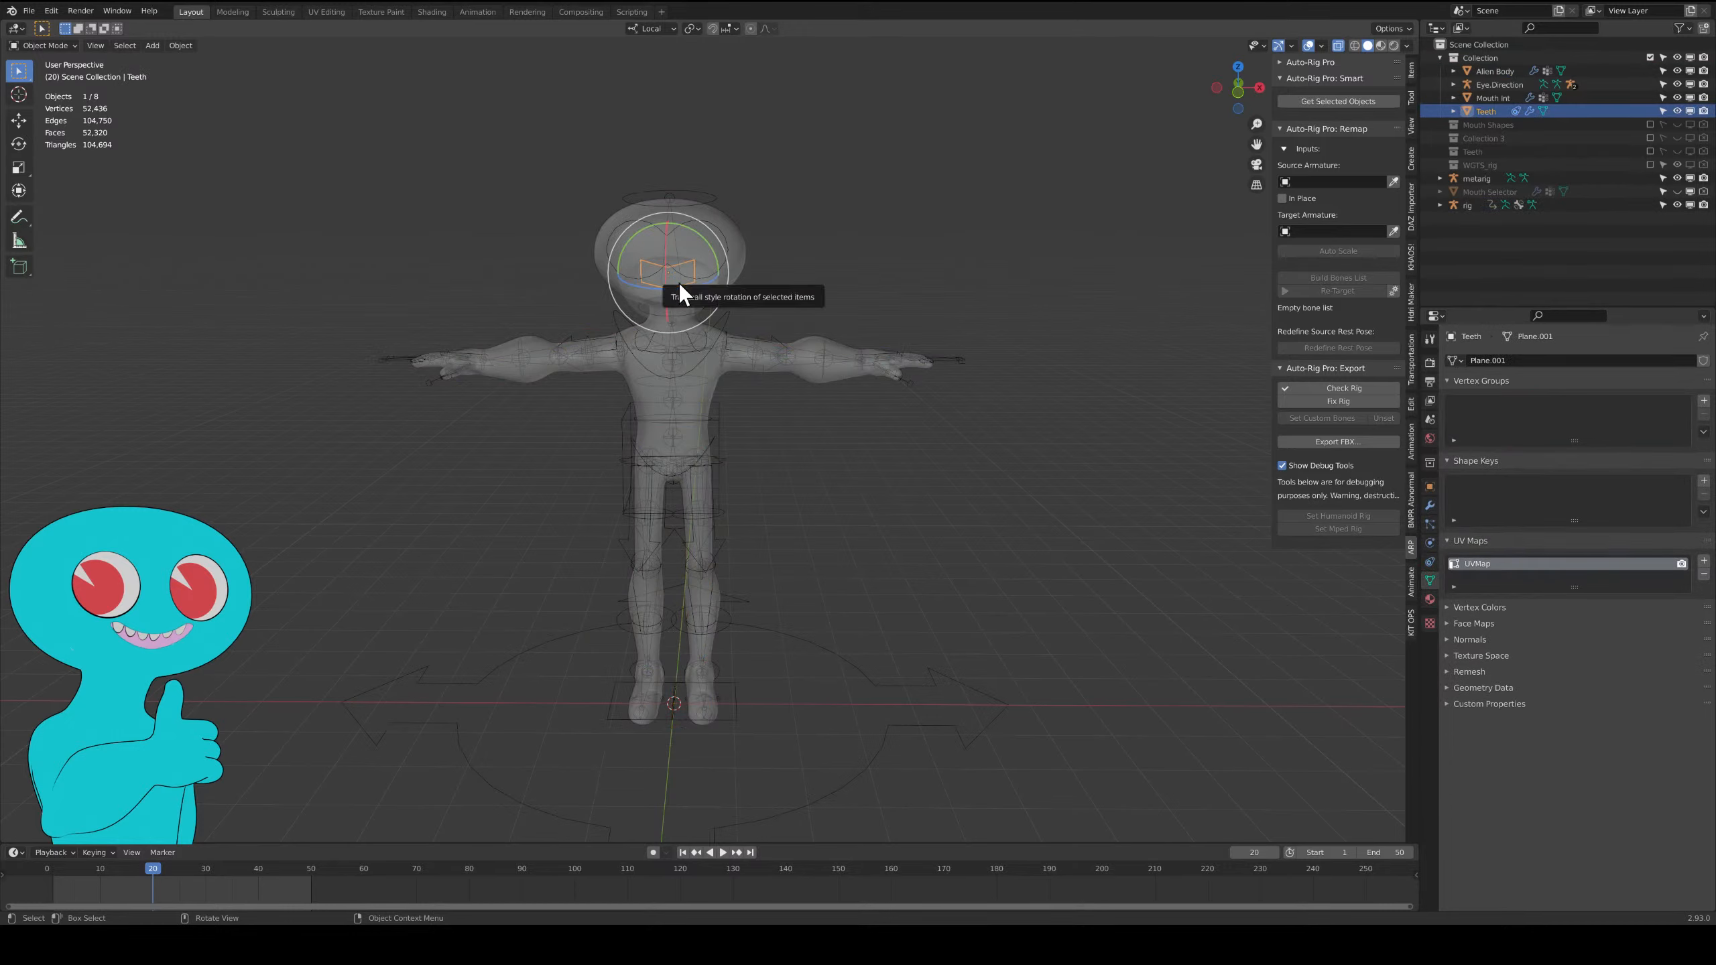
click(668, 210)
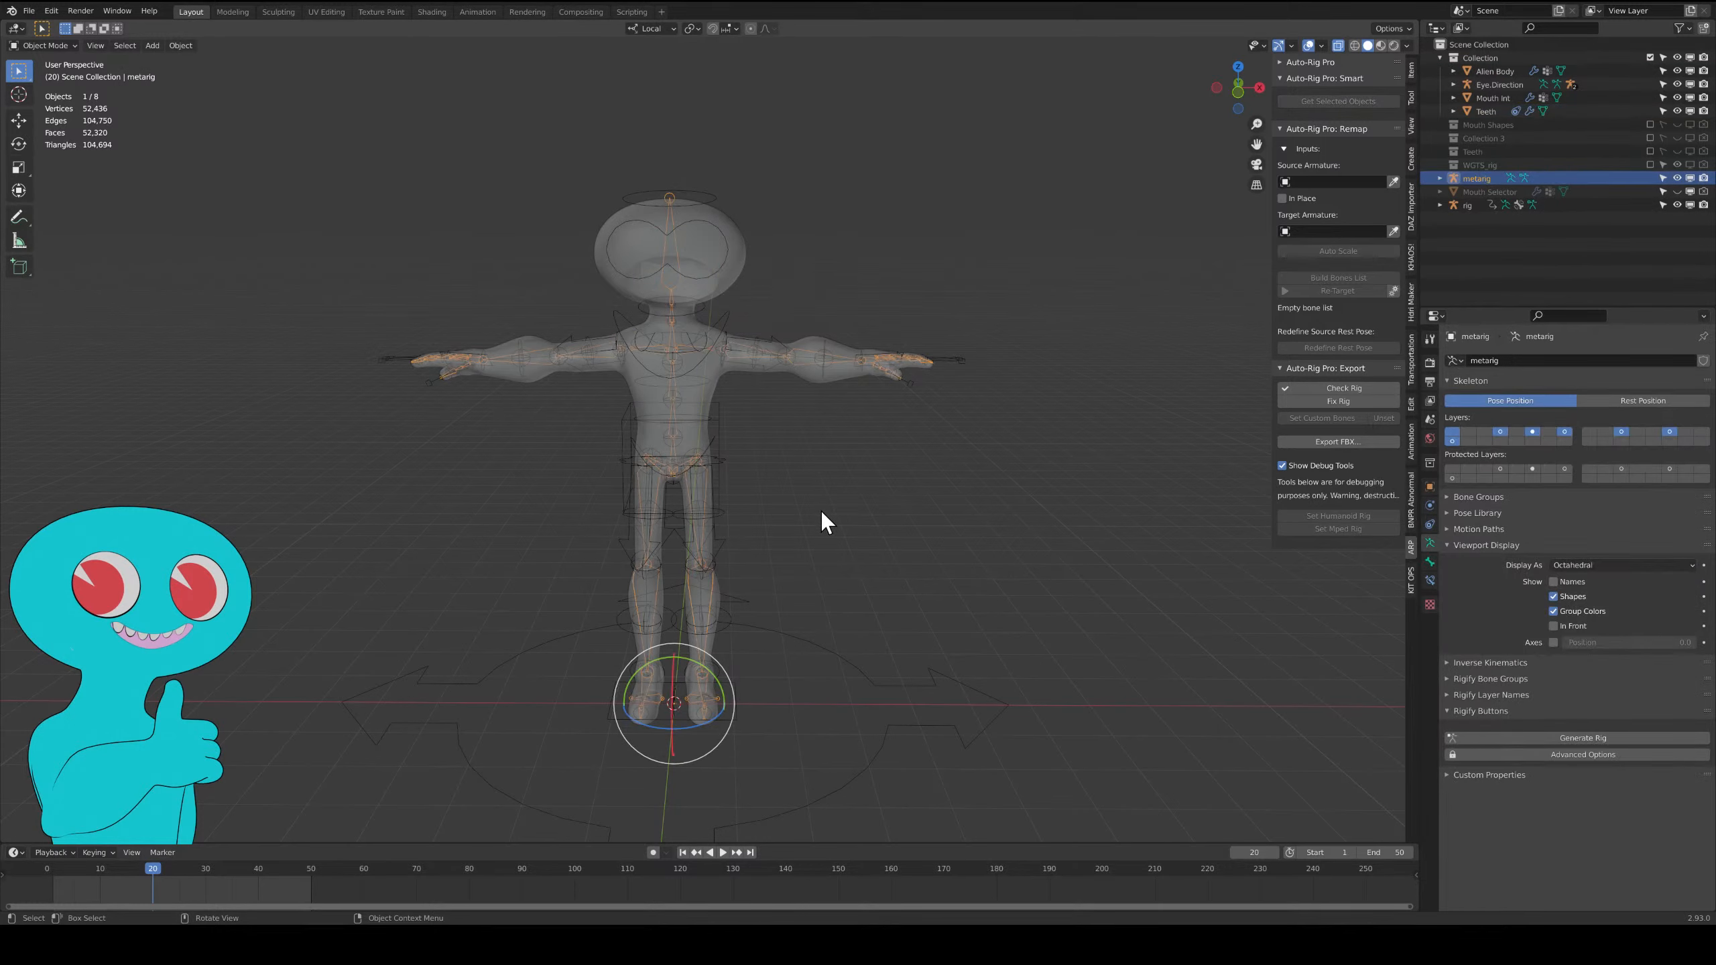
key(h)
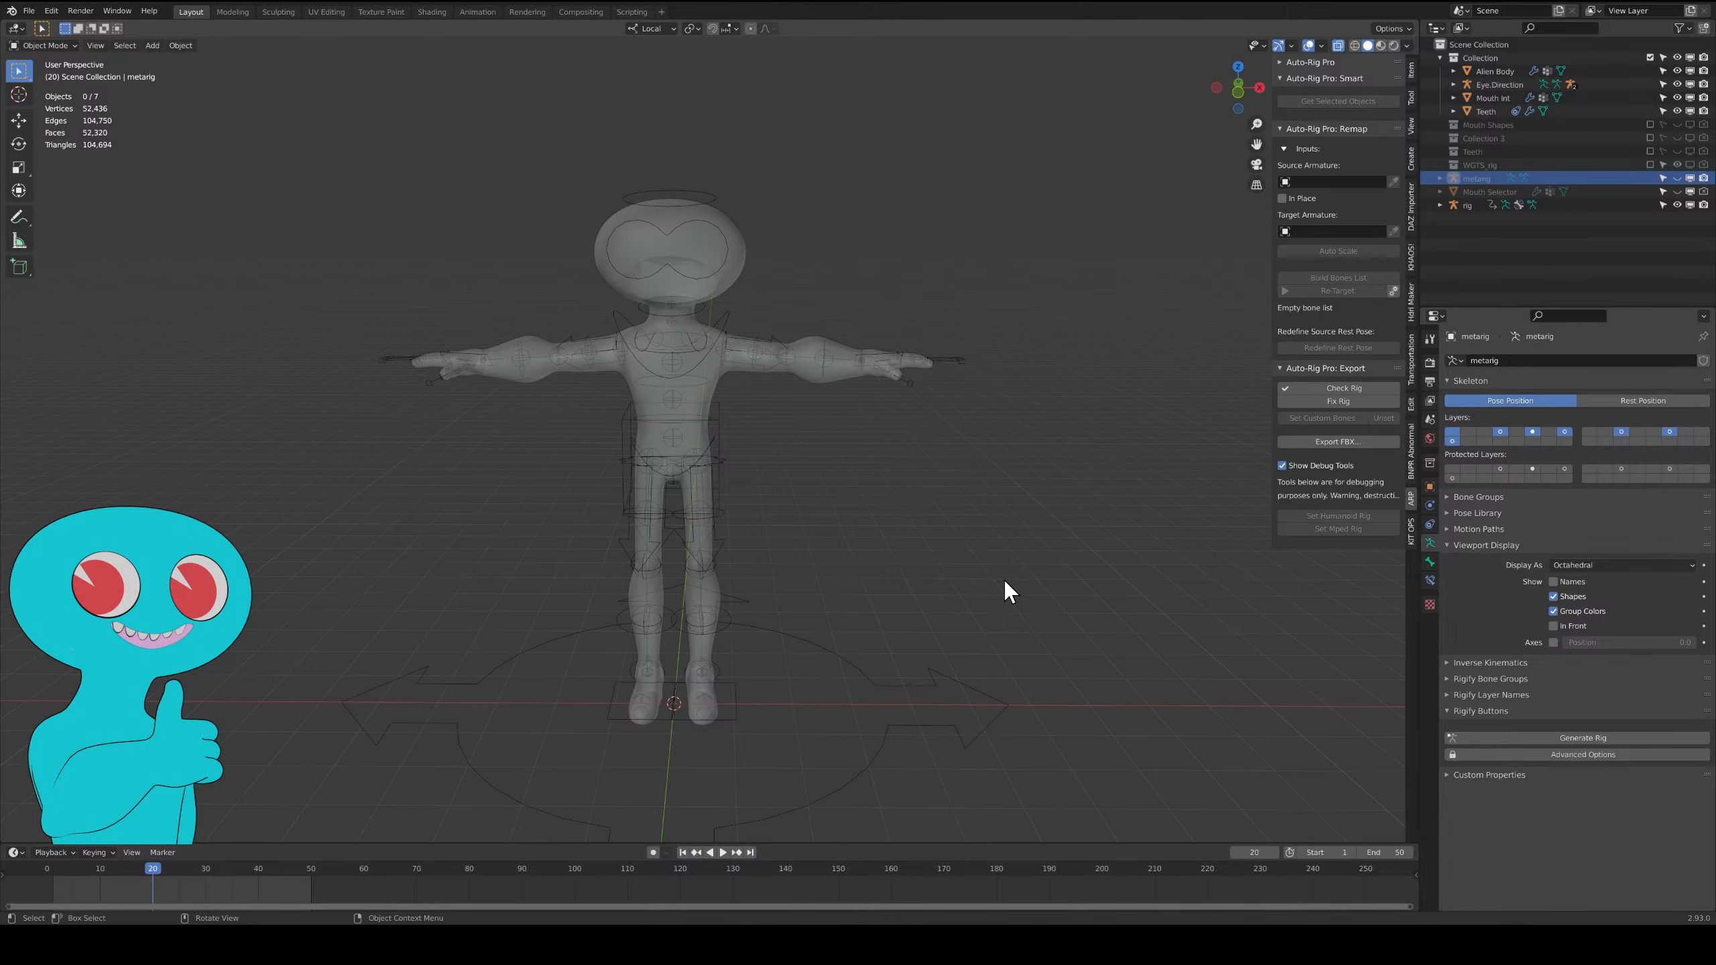
shift+middle_drag(1002, 566, 997, 596)
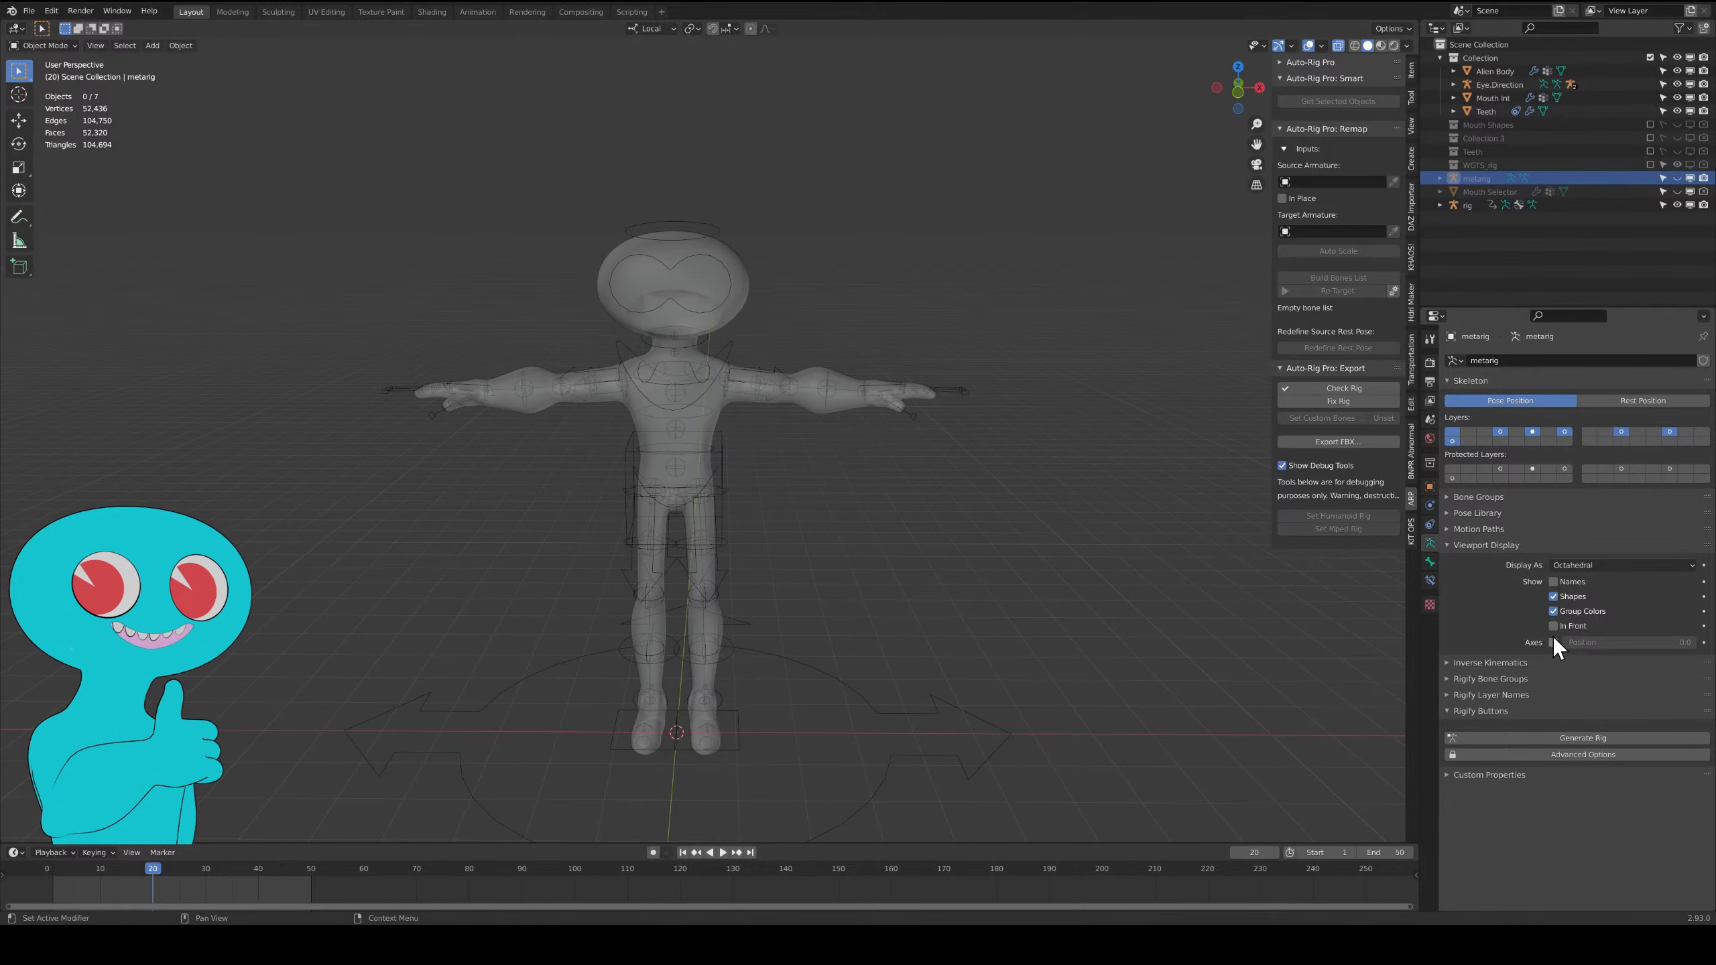
Examine the generated rig's control shapes against the alien's body from several angles, checking the rig and body as separate objects.
middle_drag(917, 498, 1039, 479)
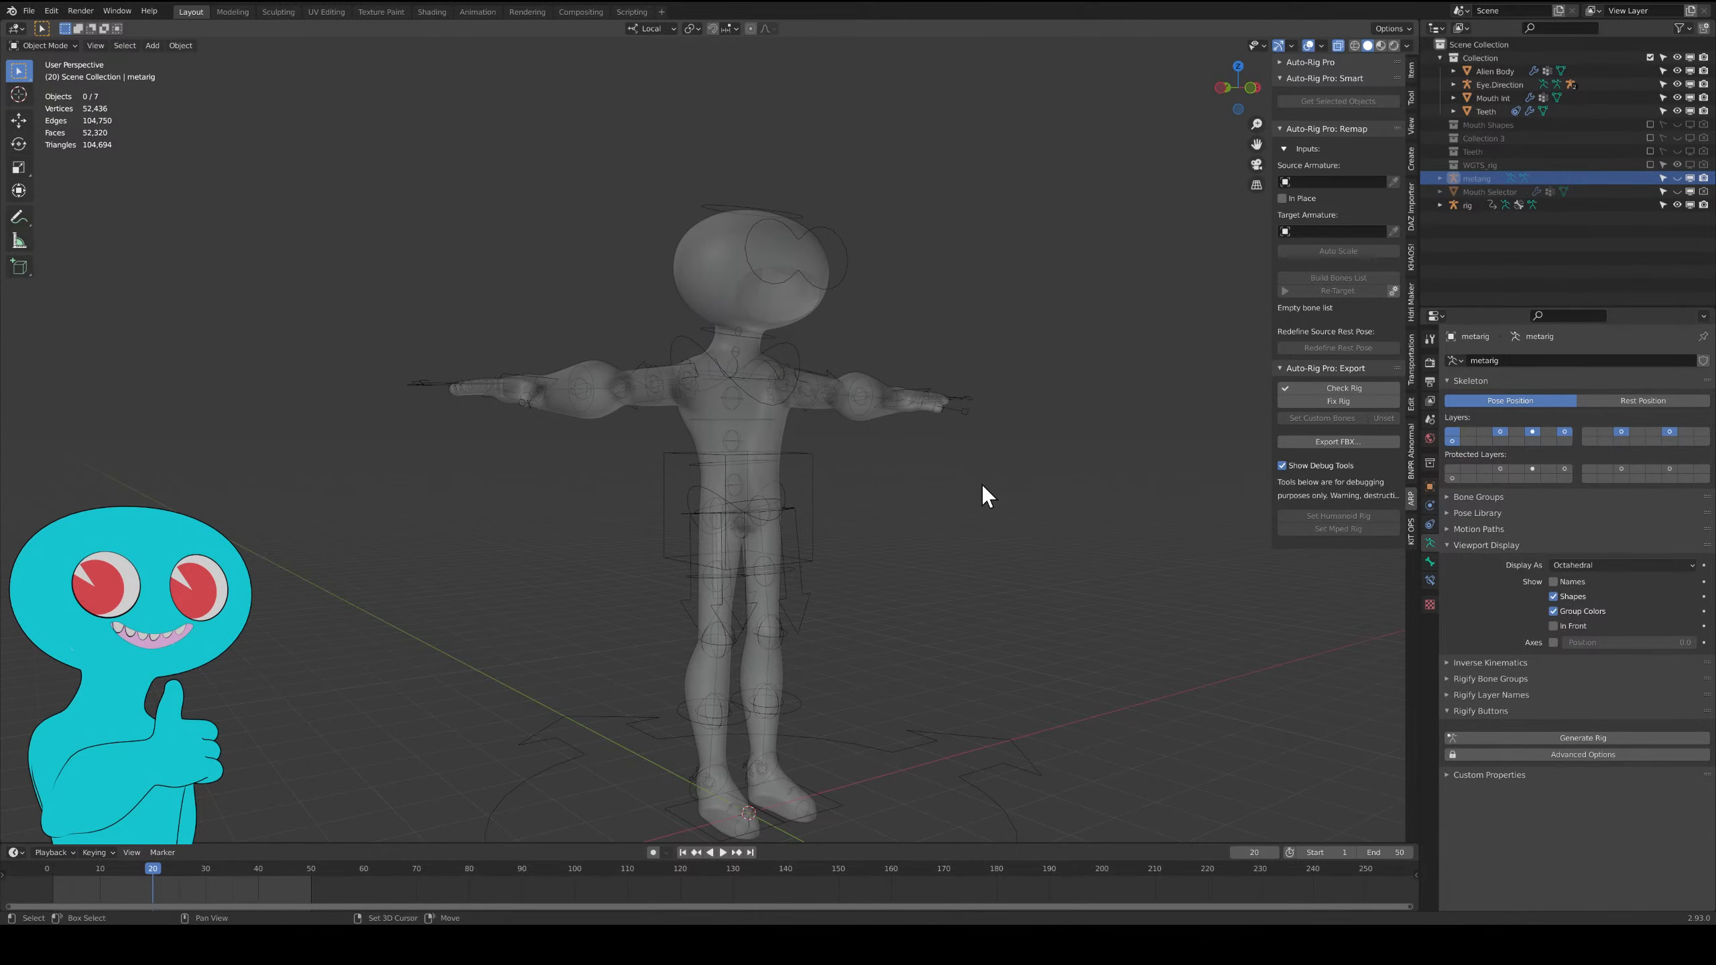
shift+middle_drag(954, 545, 910, 466)
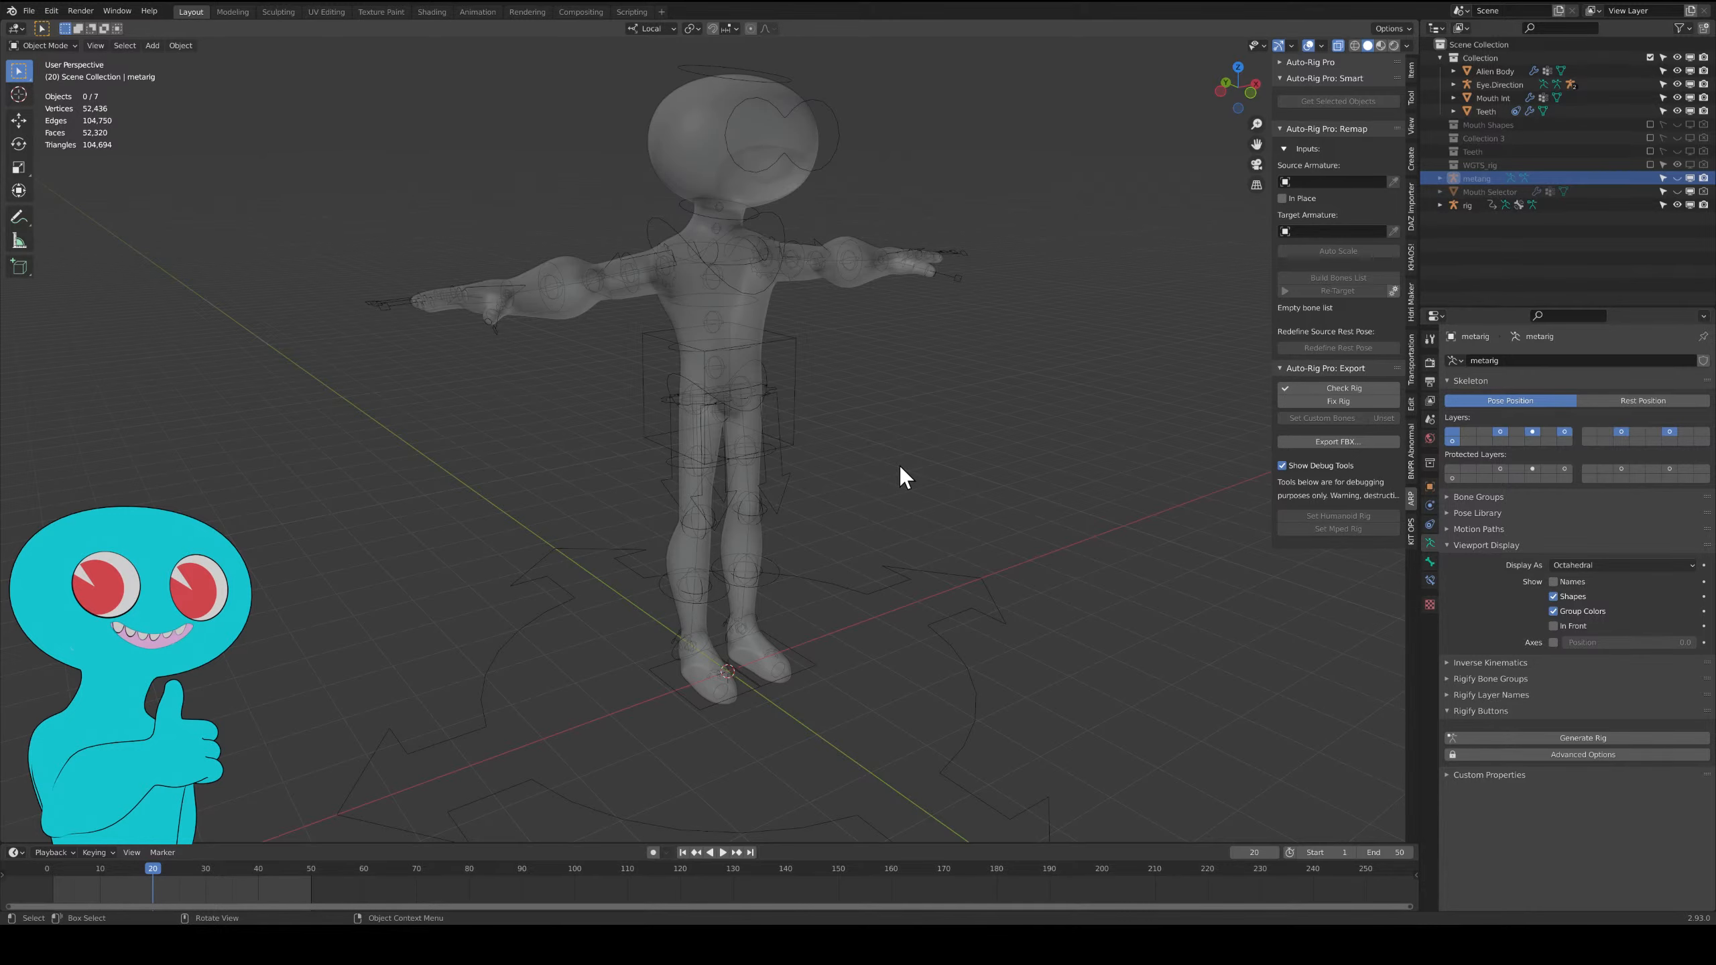
middle_drag(955, 437, 922, 424)
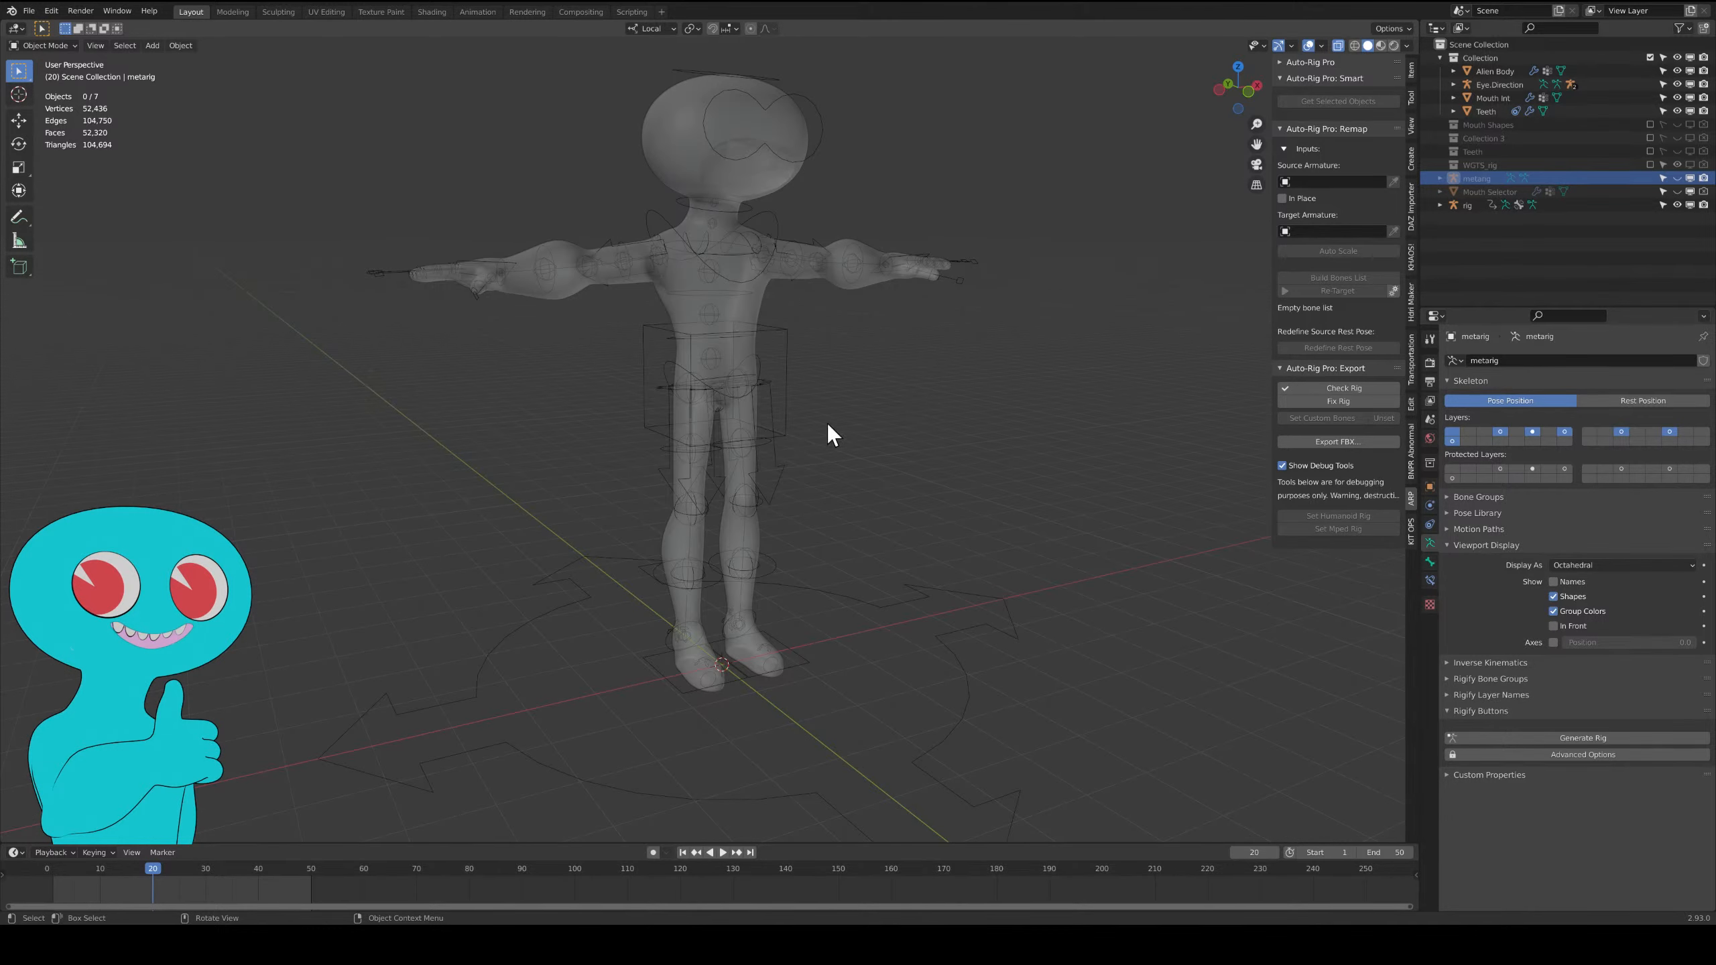
click(782, 367)
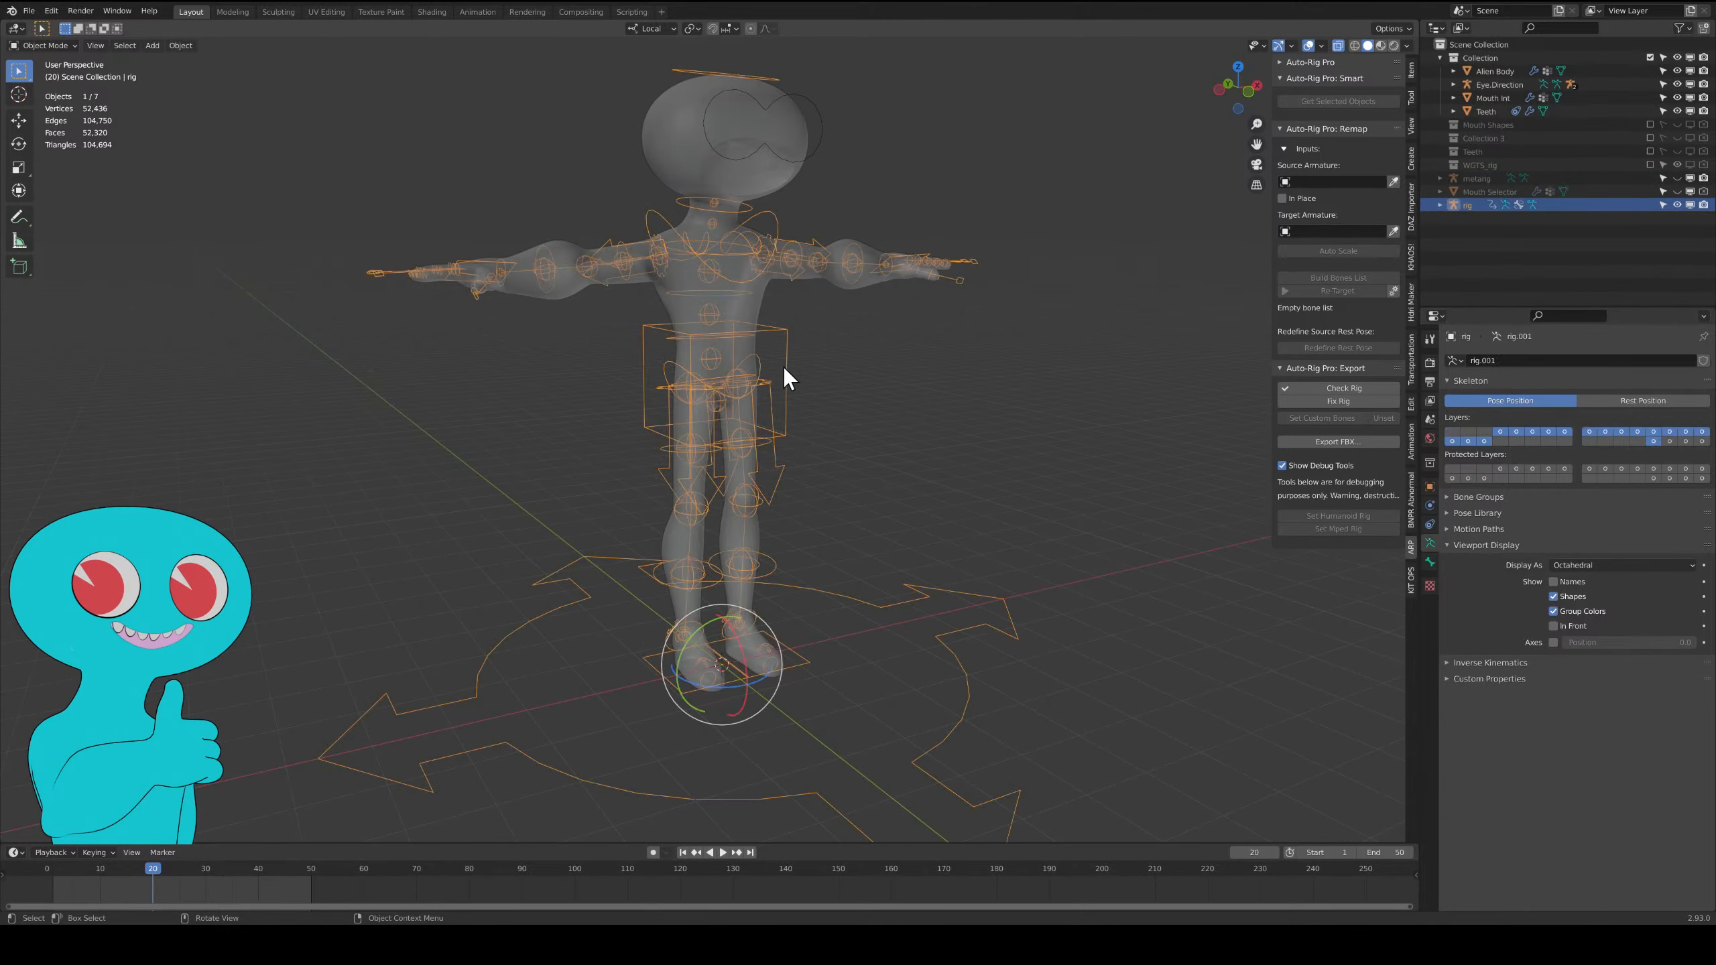
click(757, 309)
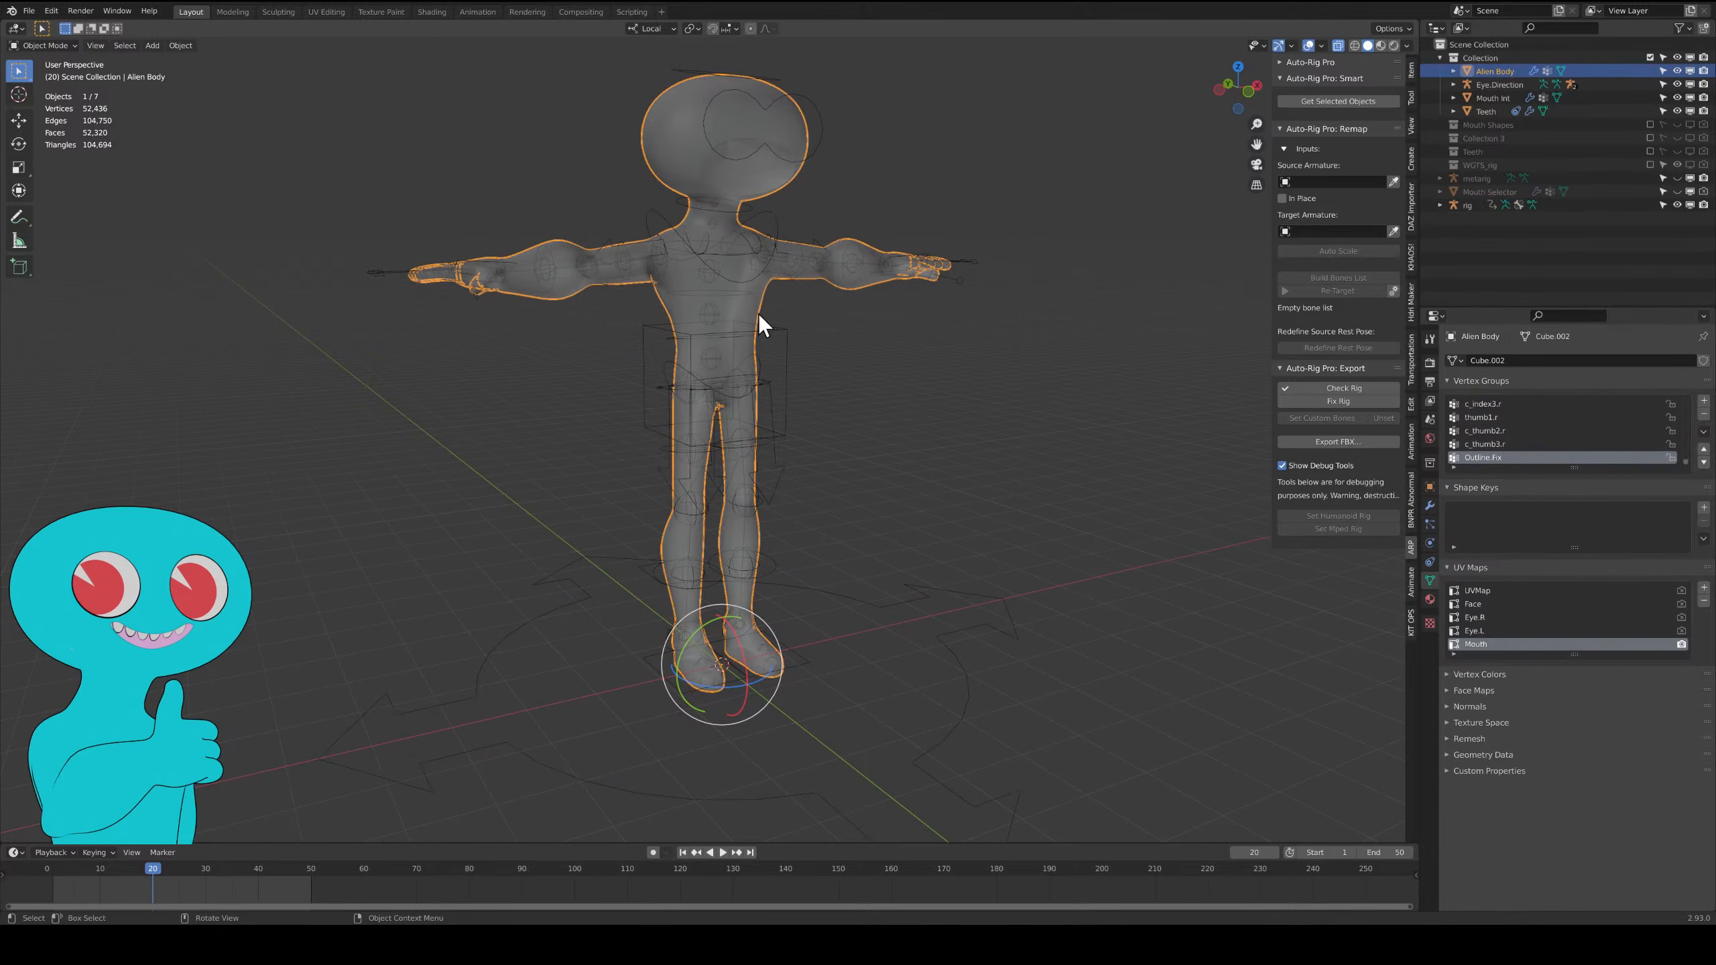
click(793, 339)
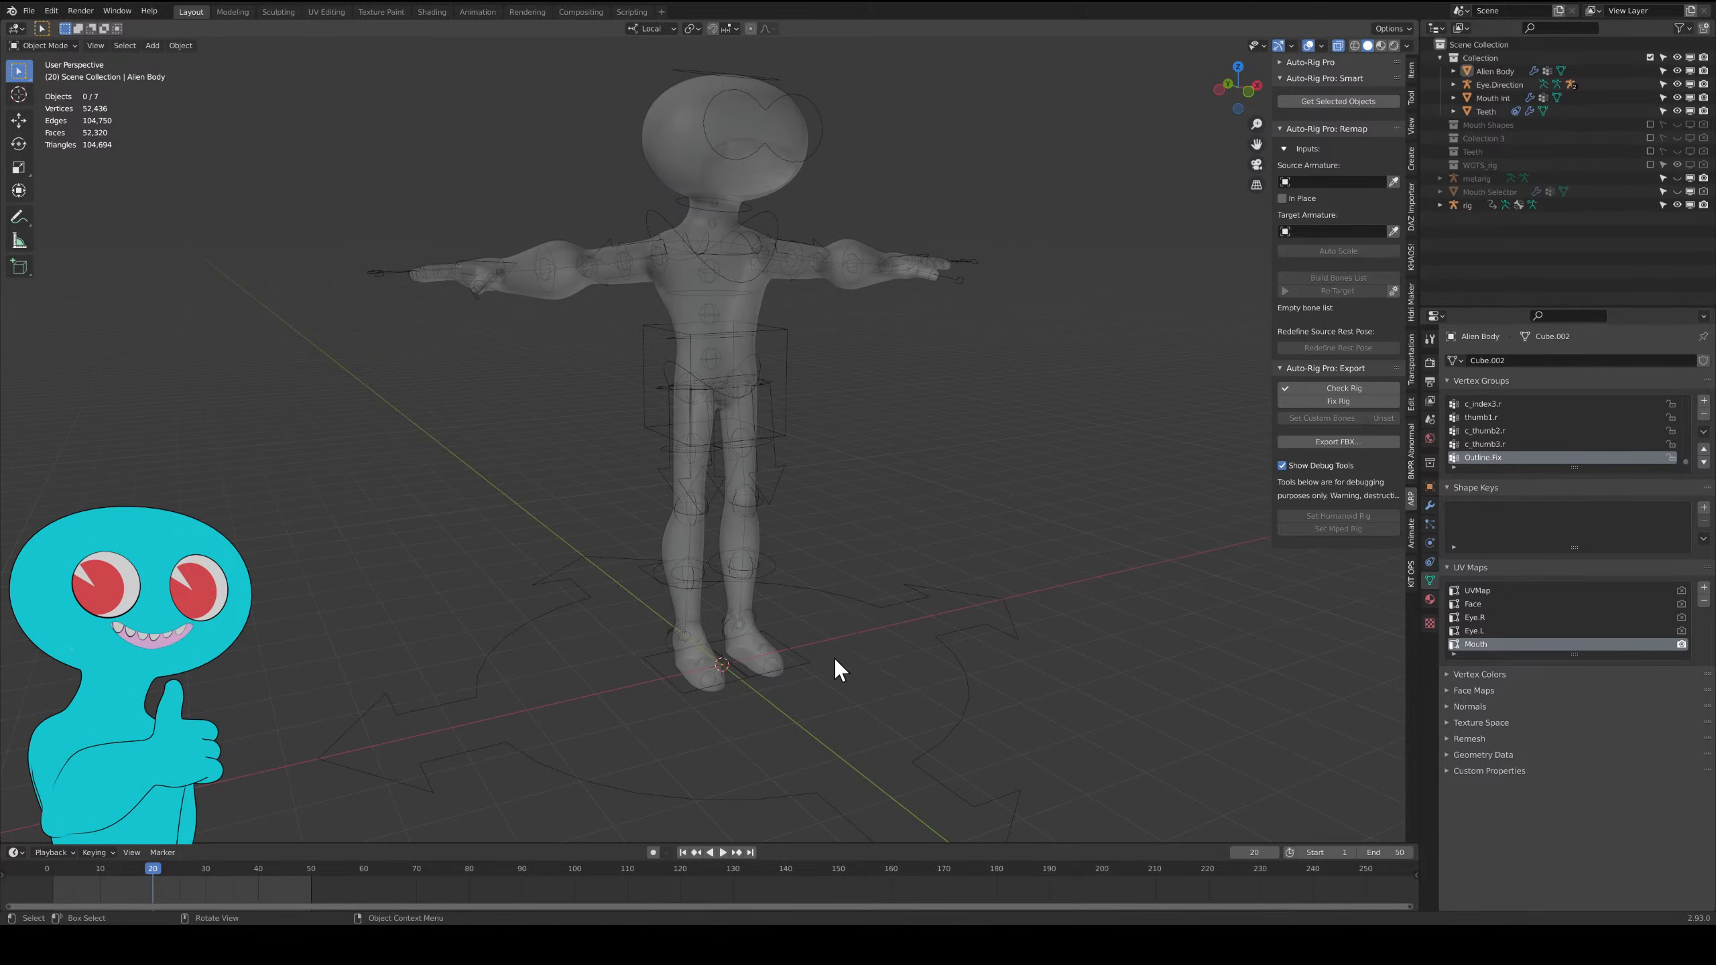
mouse_move(834, 644)
middle_down()
mouse_move(796, 614)
mouse_move(817, 639)
middle_up()
shift+middle_drag(827, 436, 901, 488)
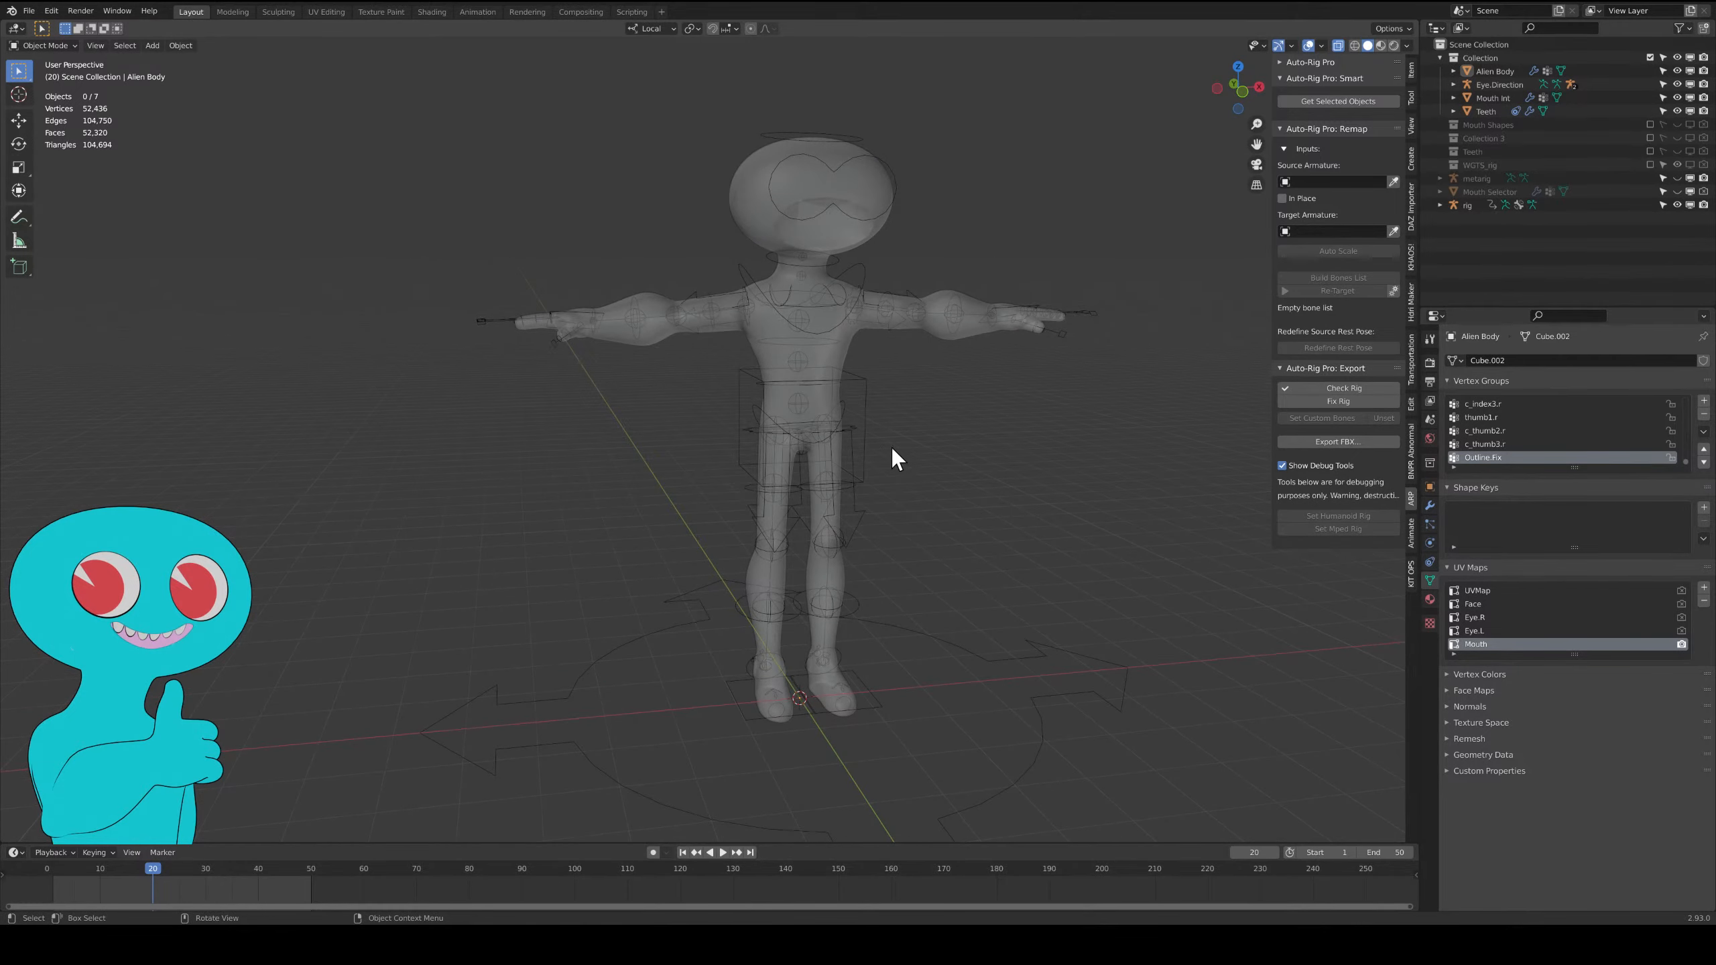
middle_drag(862, 426, 910, 451)
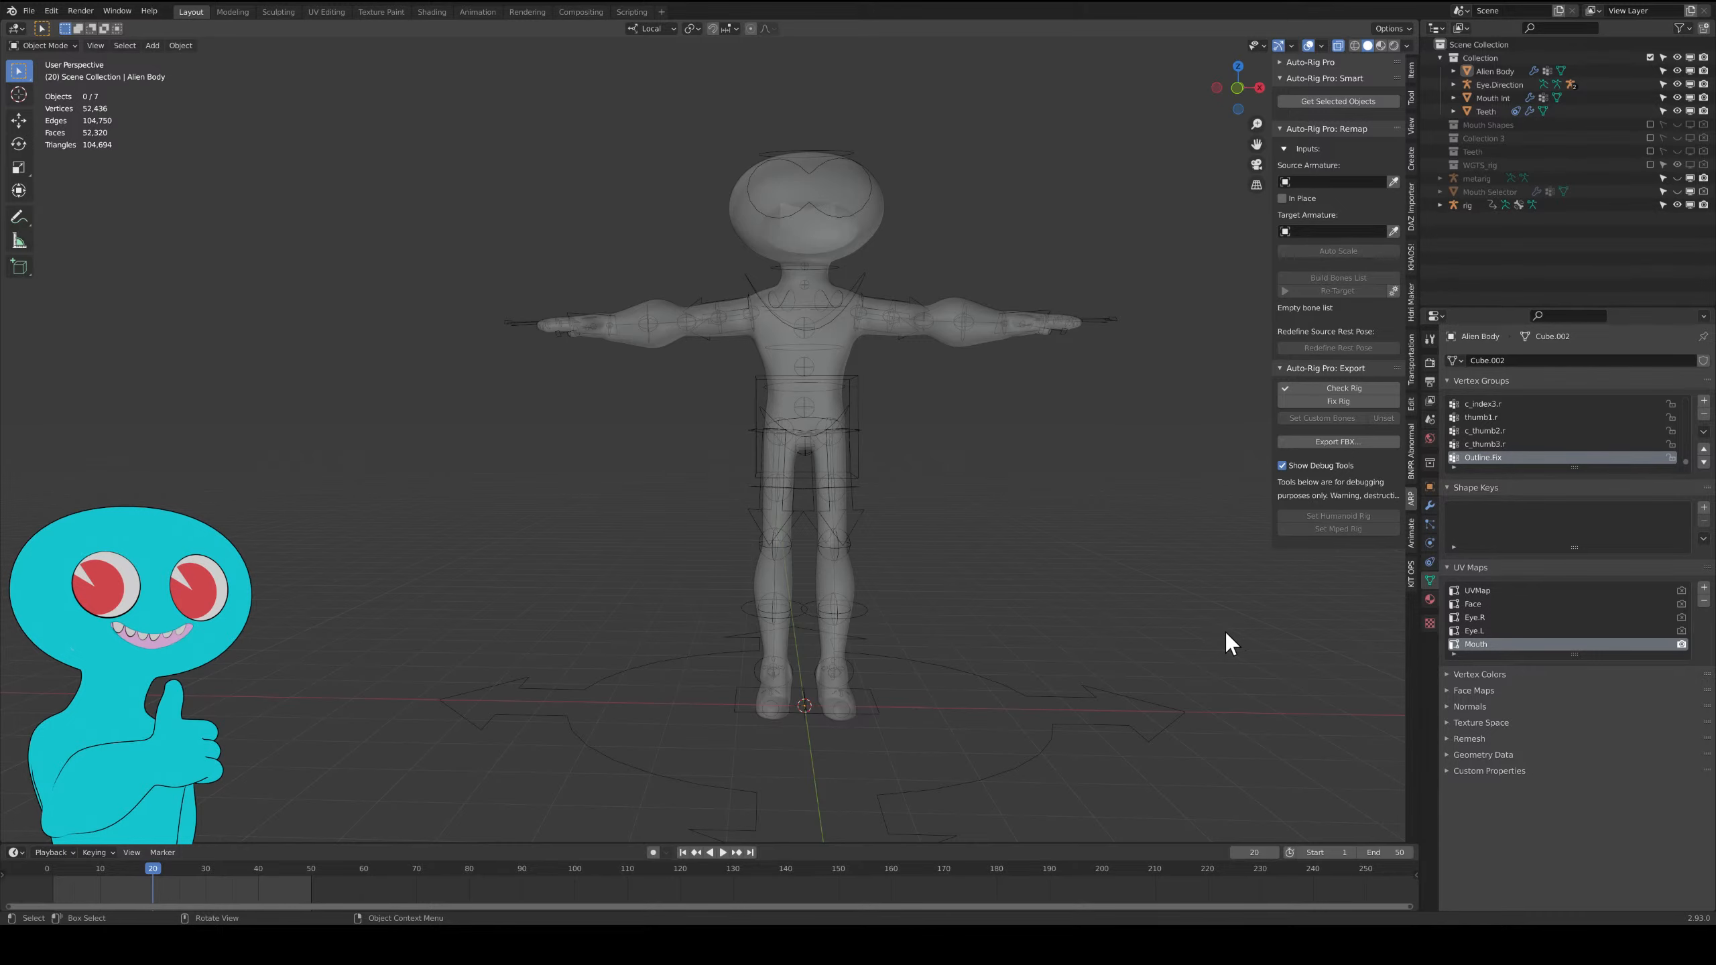
shift+middle_drag(1122, 618, 1026, 571)
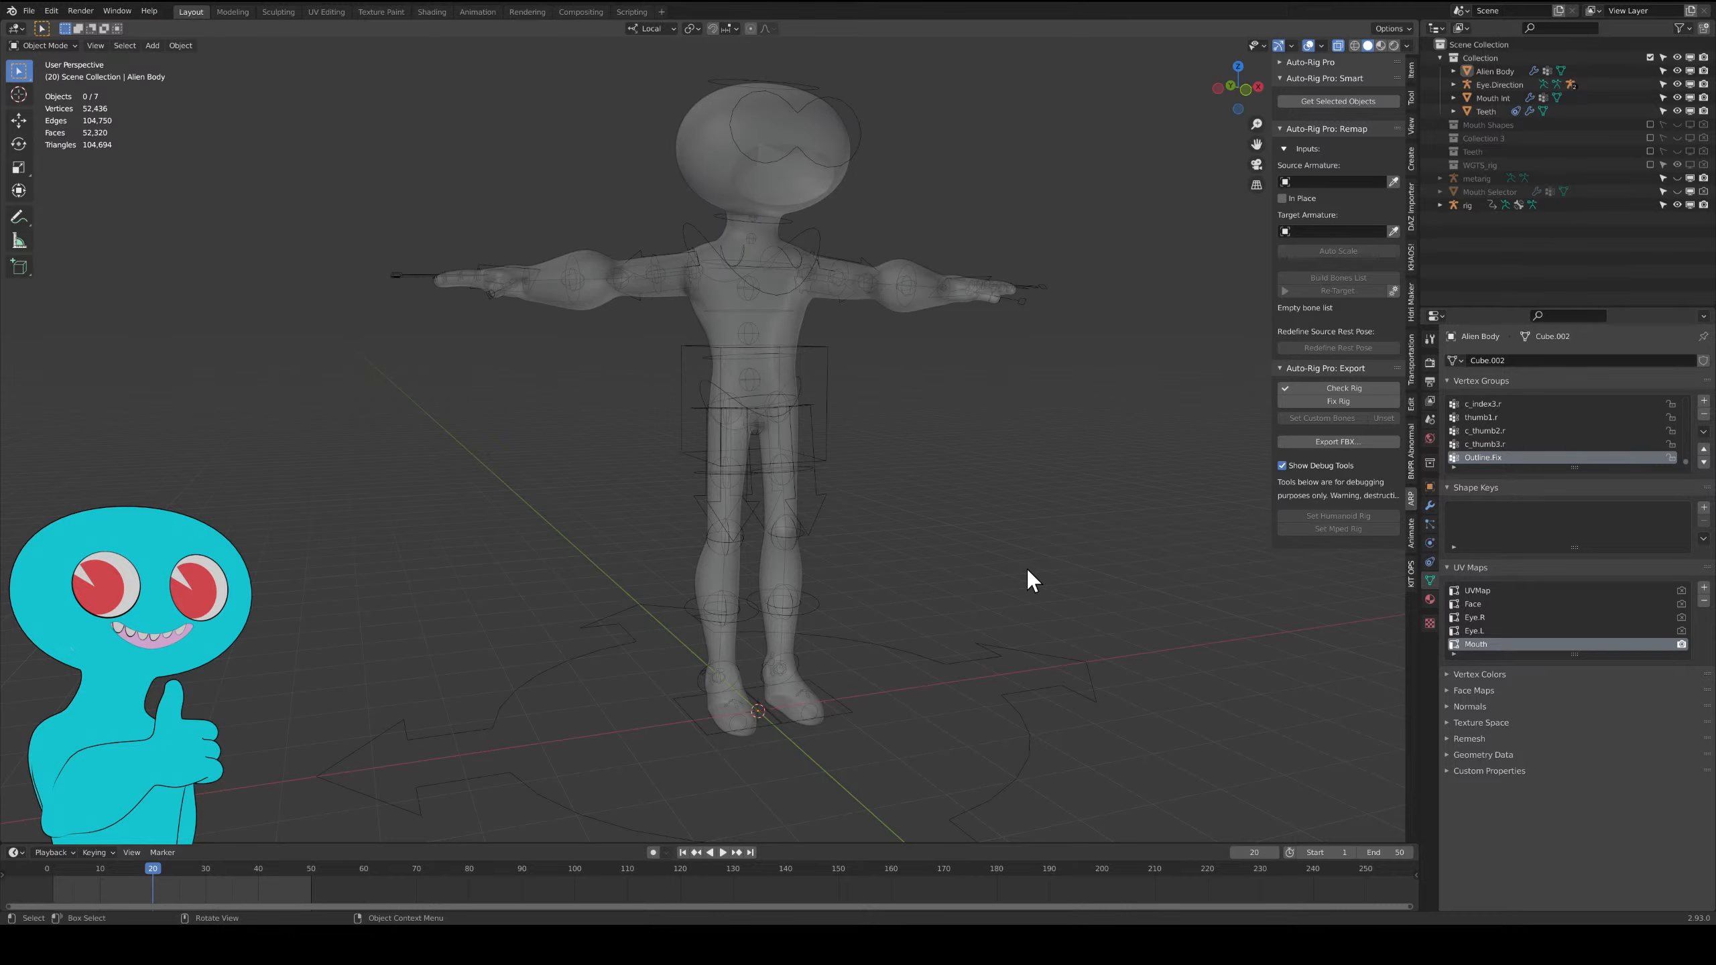
Review the Alien Body's modifier stack, from the rig armature modifier down to Solidify.
click(1430, 506)
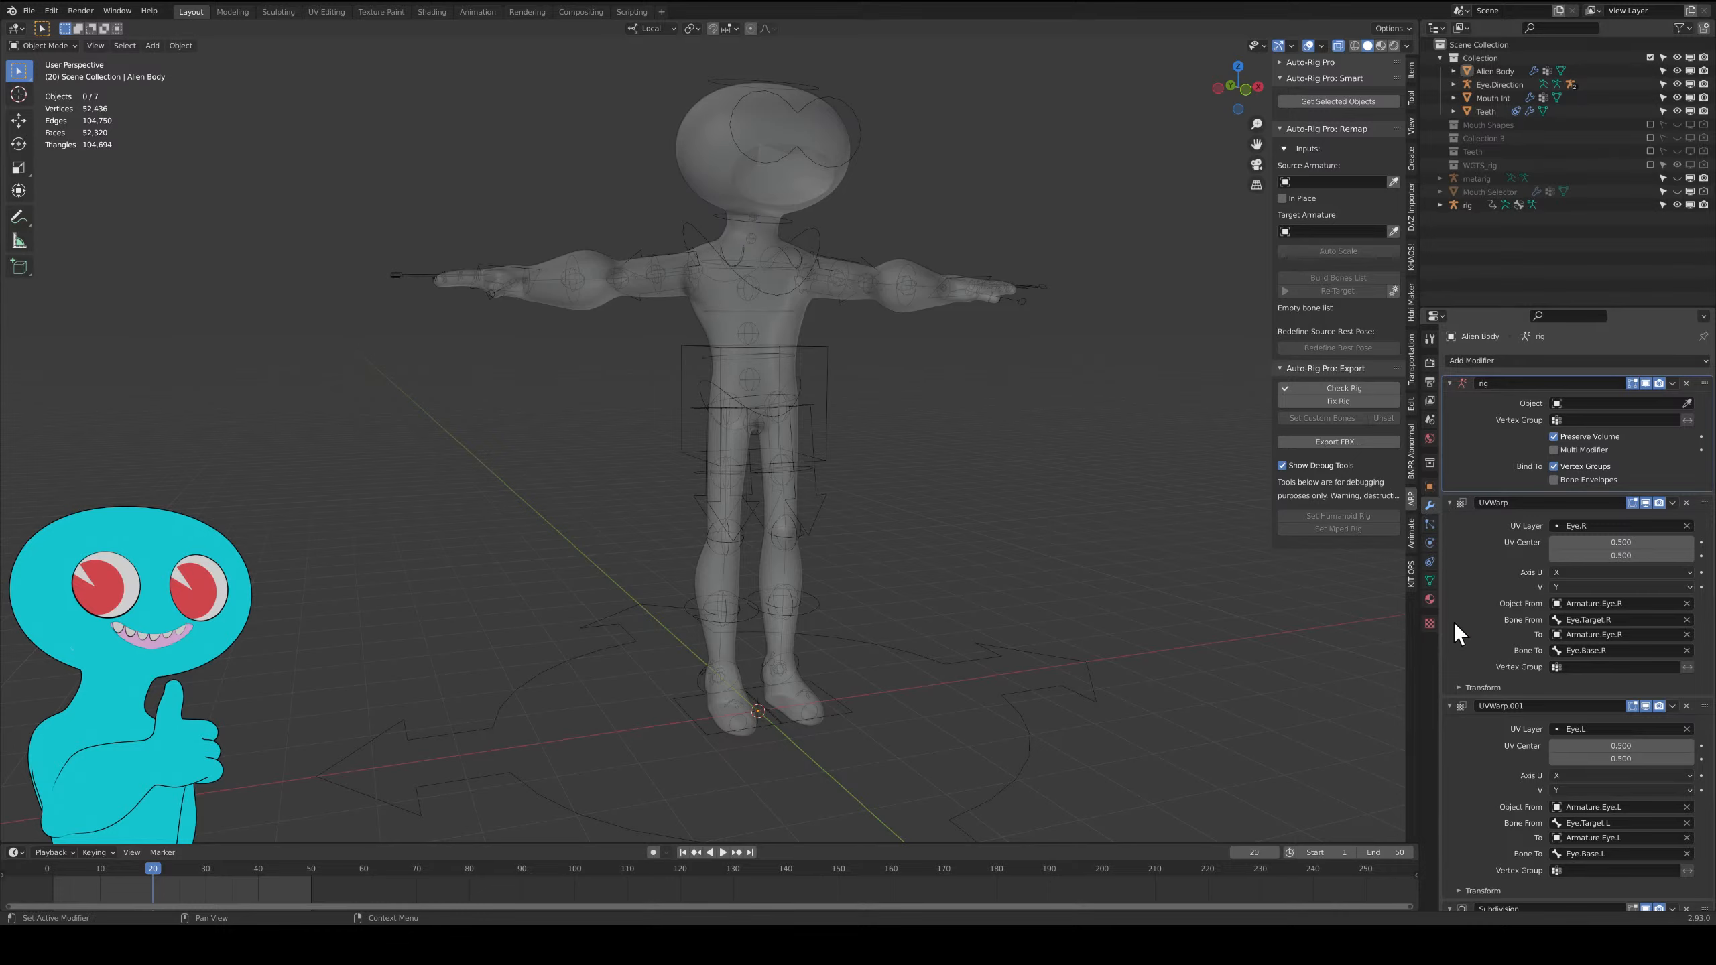
scroll(1487, 673, down, 10)
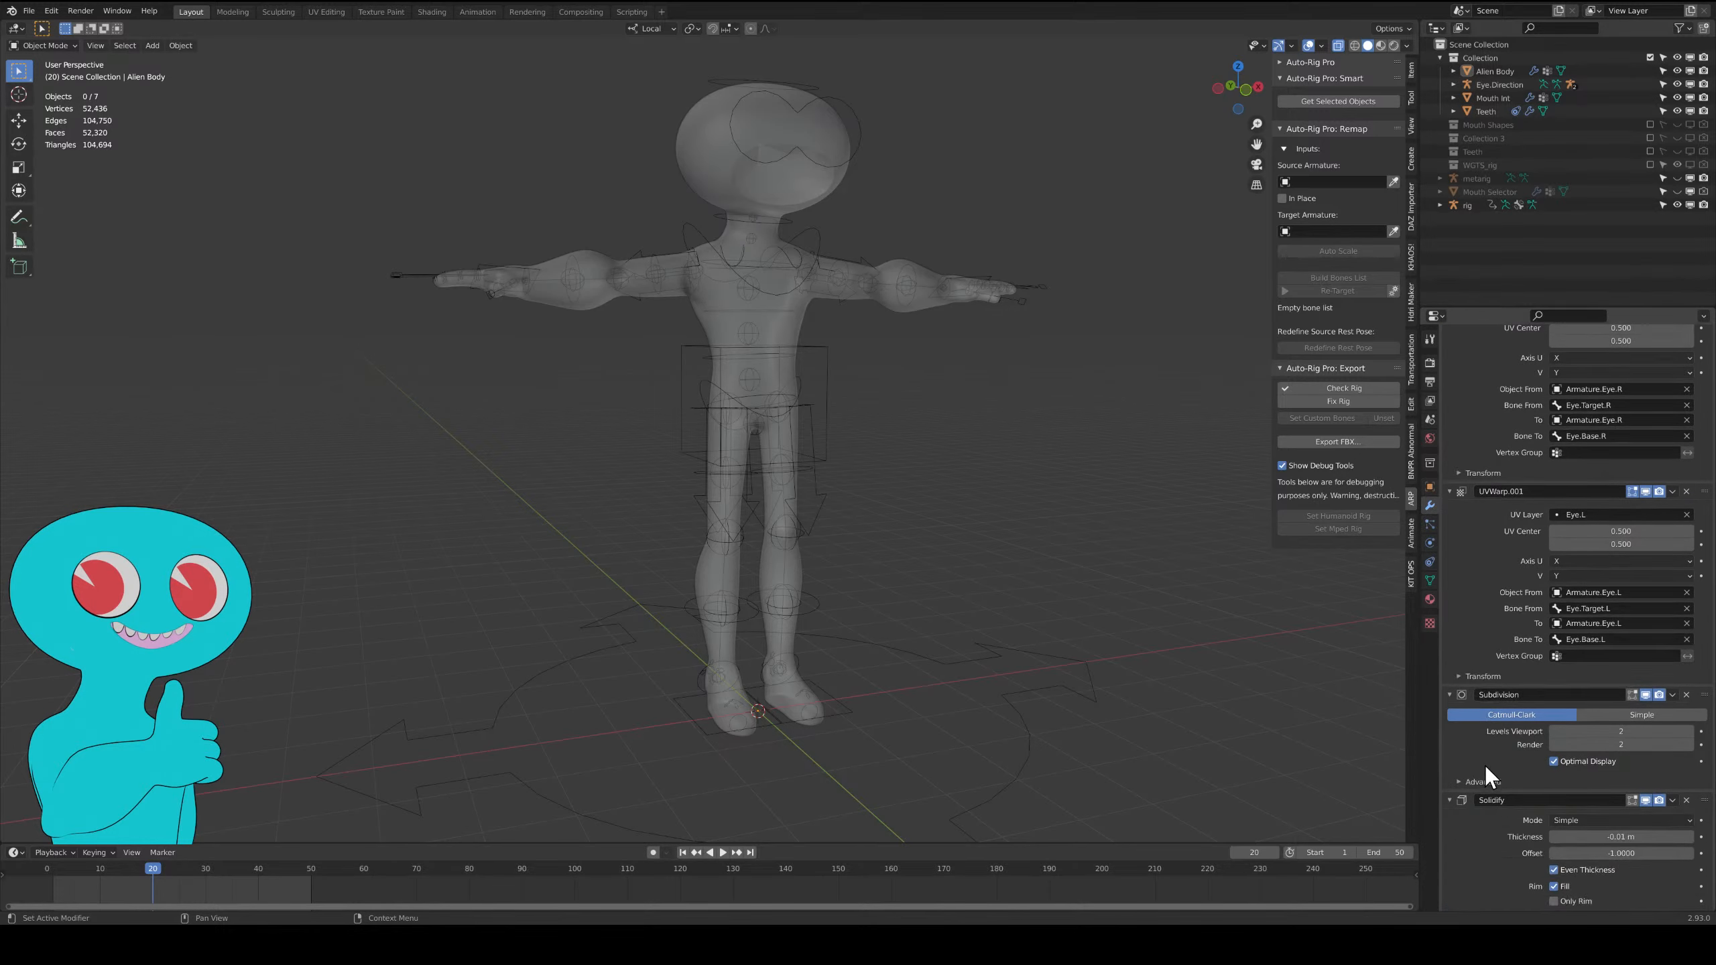
scroll(1523, 493, up, 10)
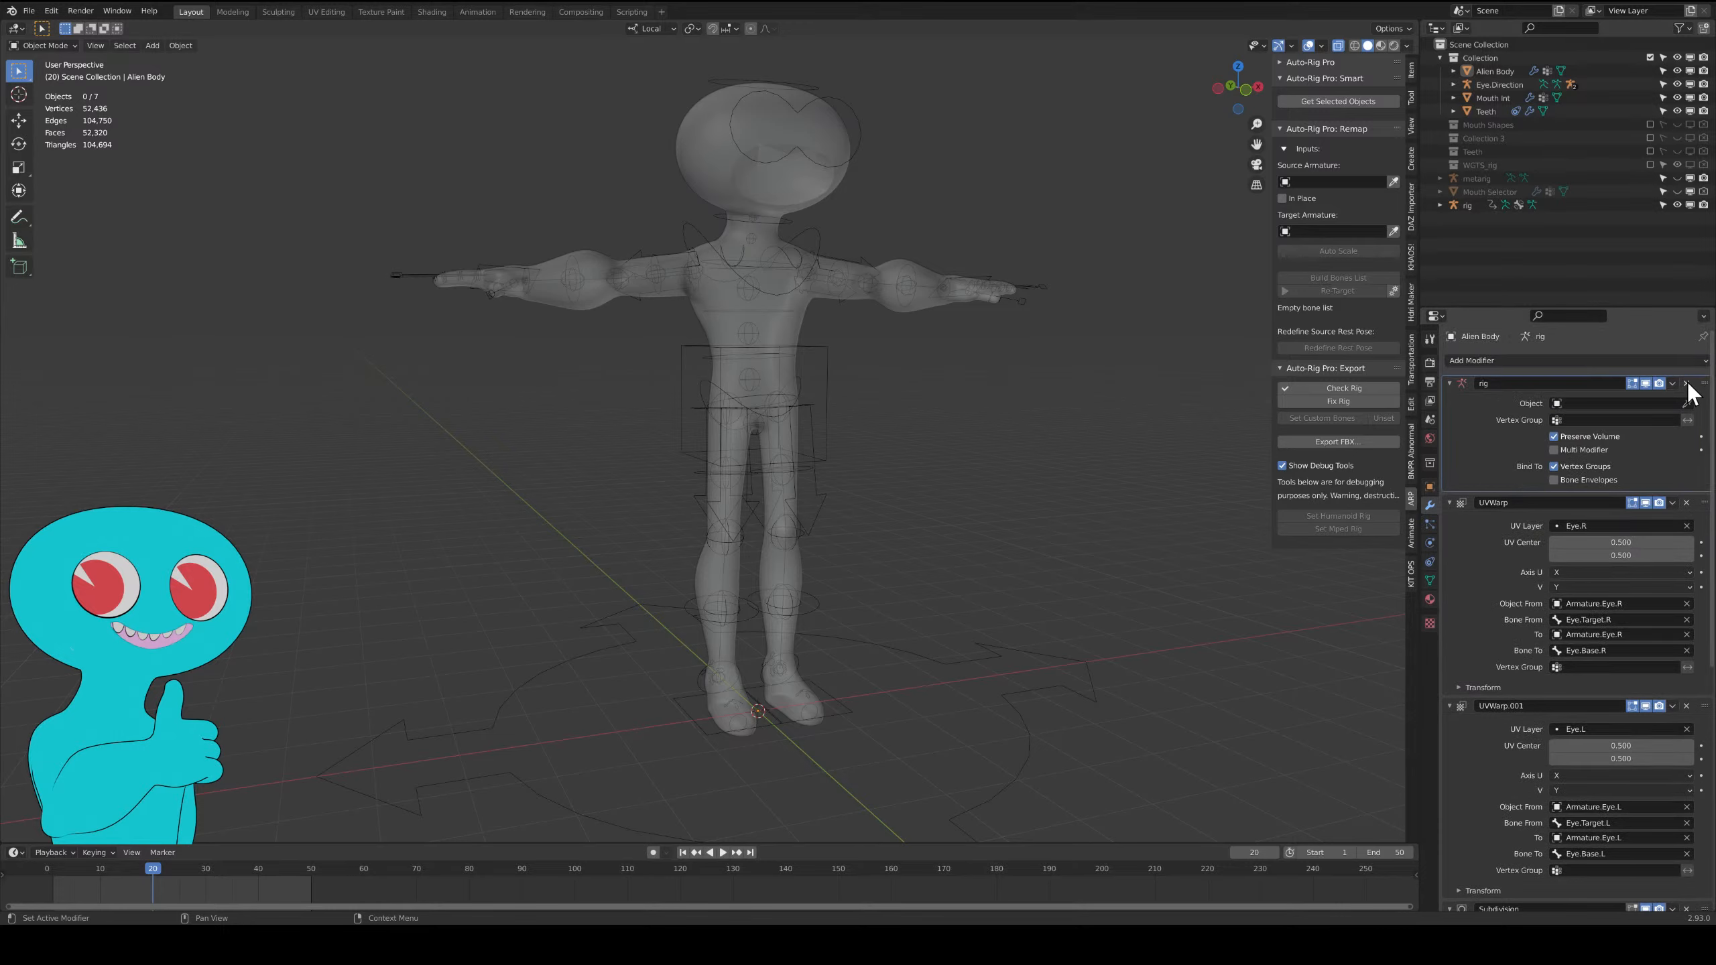
click(800, 328)
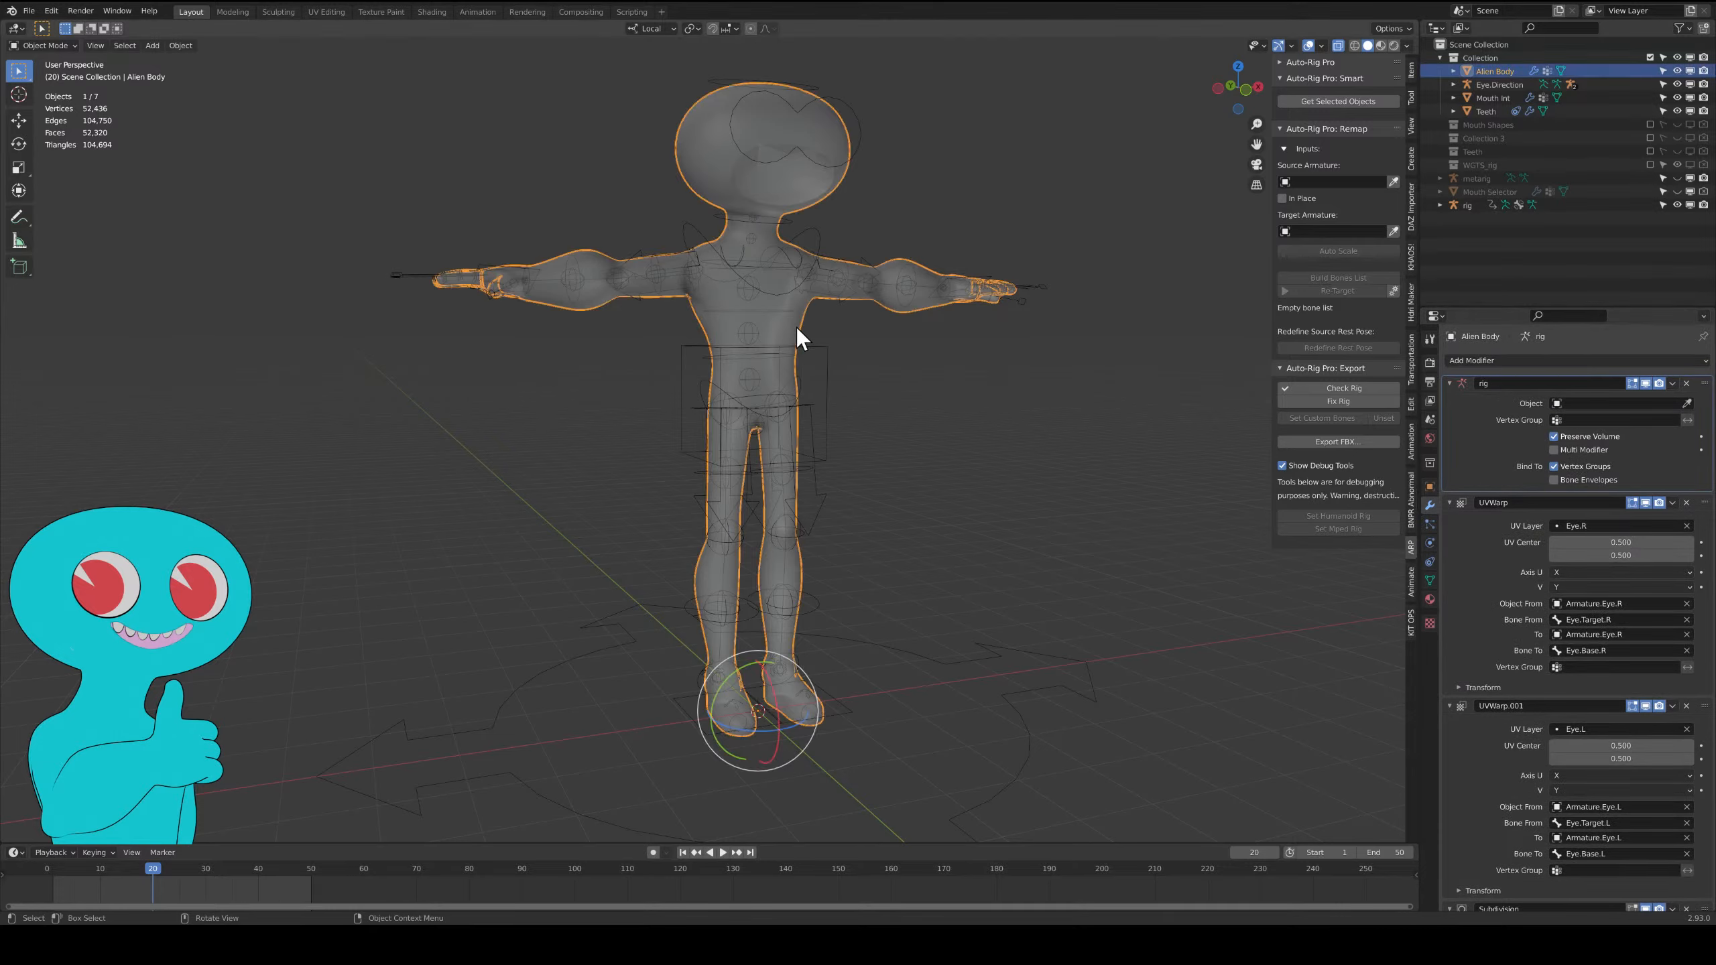
Put the generated rig in Pose Mode and additionally show its last bone layer, which holds the deform bones.
click(825, 508)
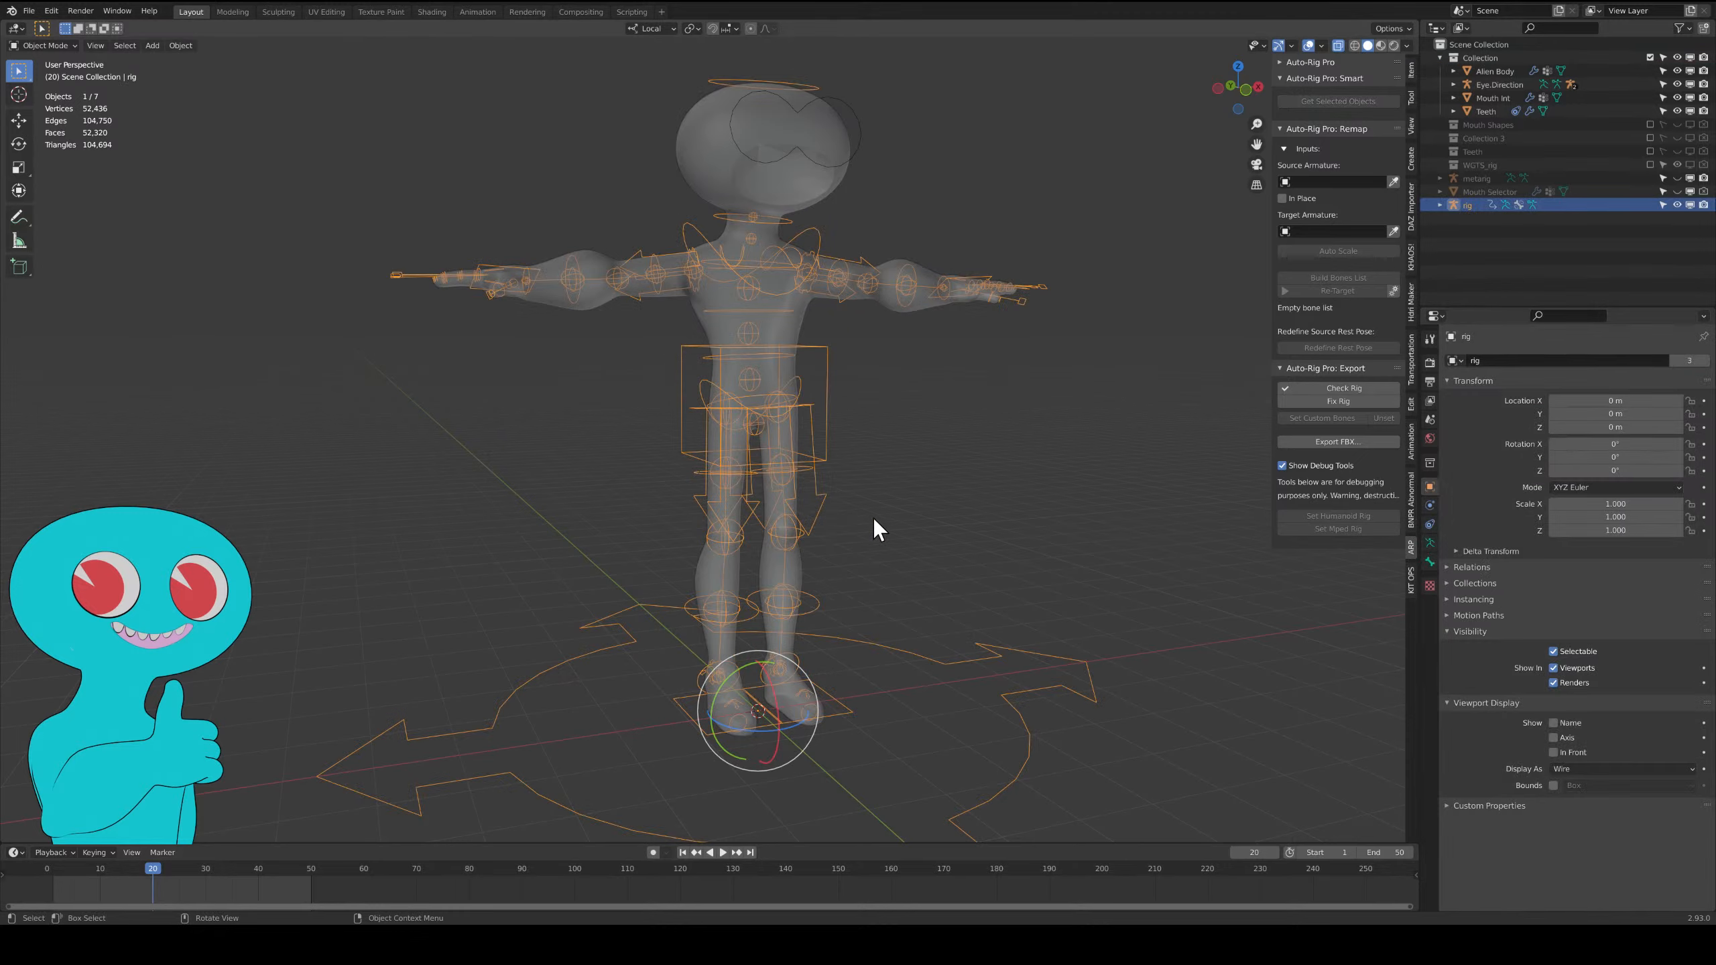
click(1429, 543)
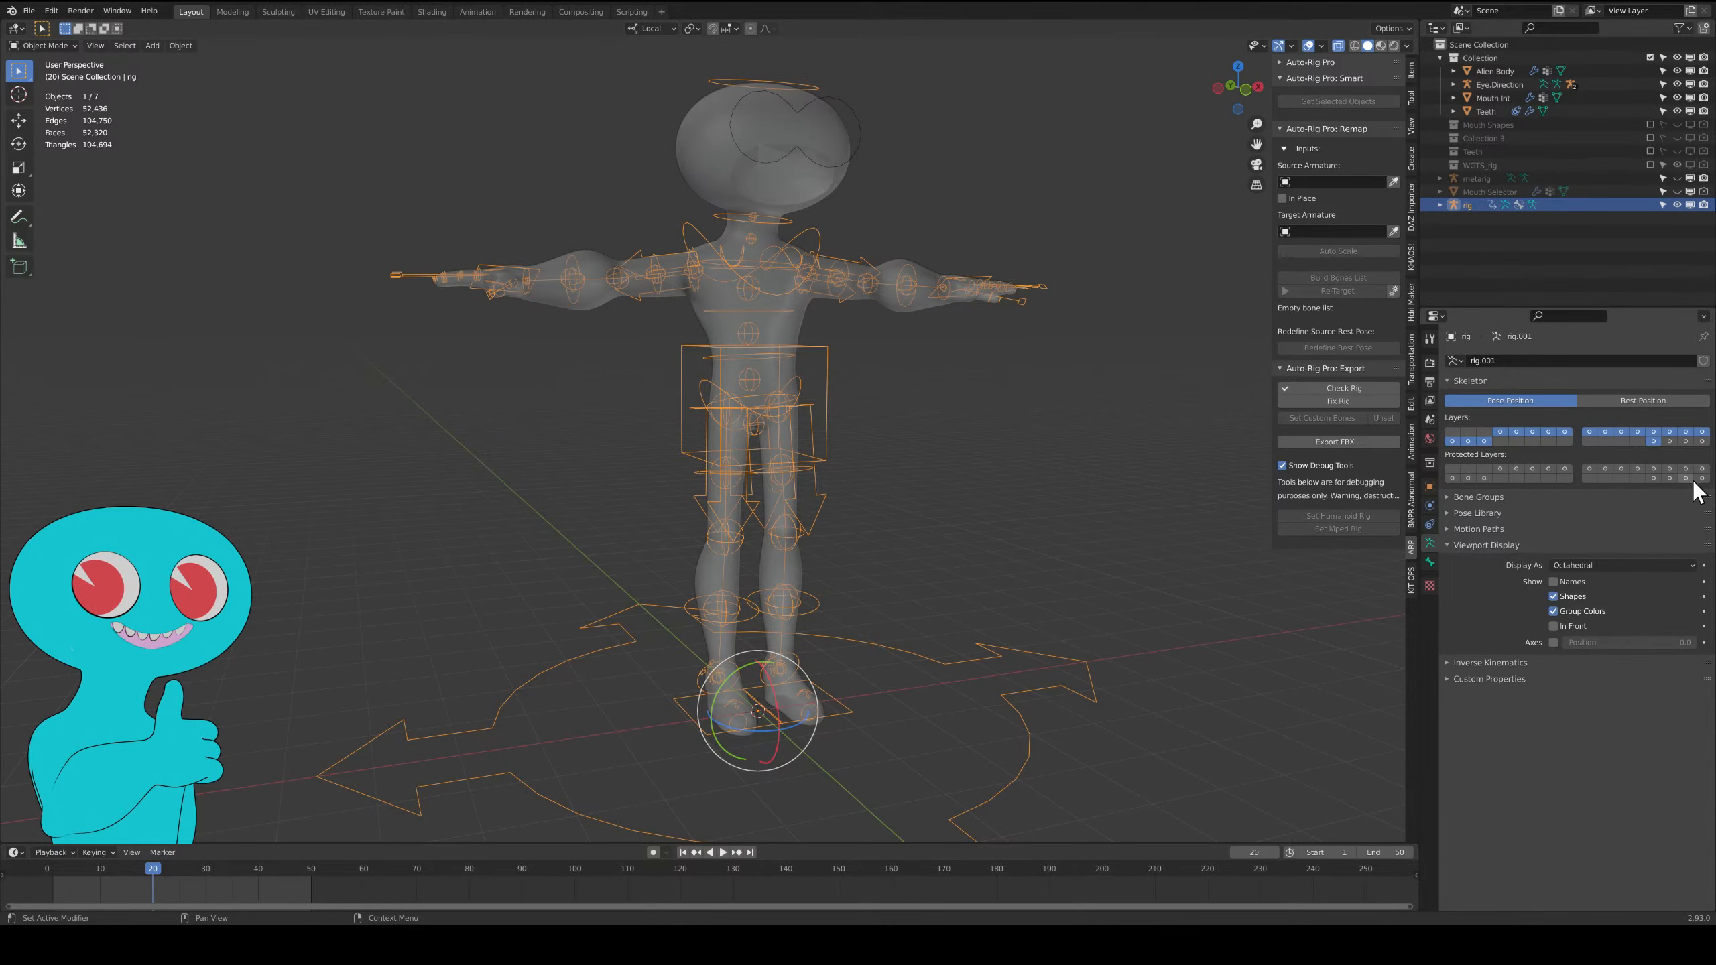
click(1703, 441)
key(ctrl+Tab)
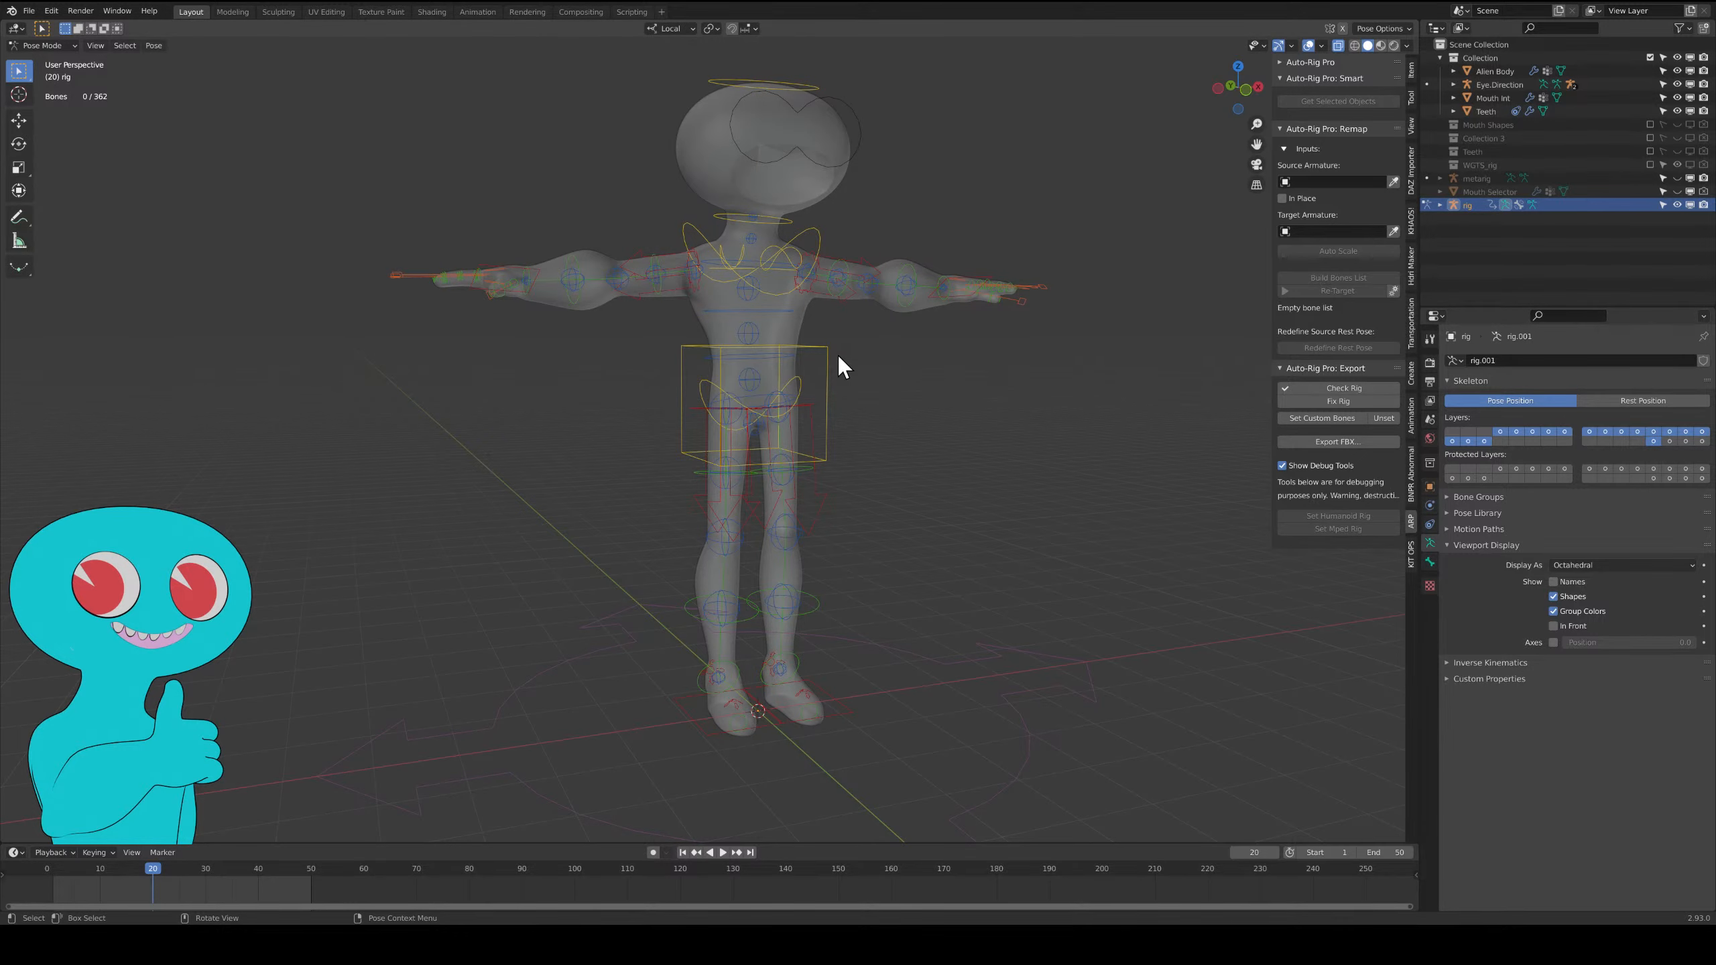
shift+click(1702, 441)
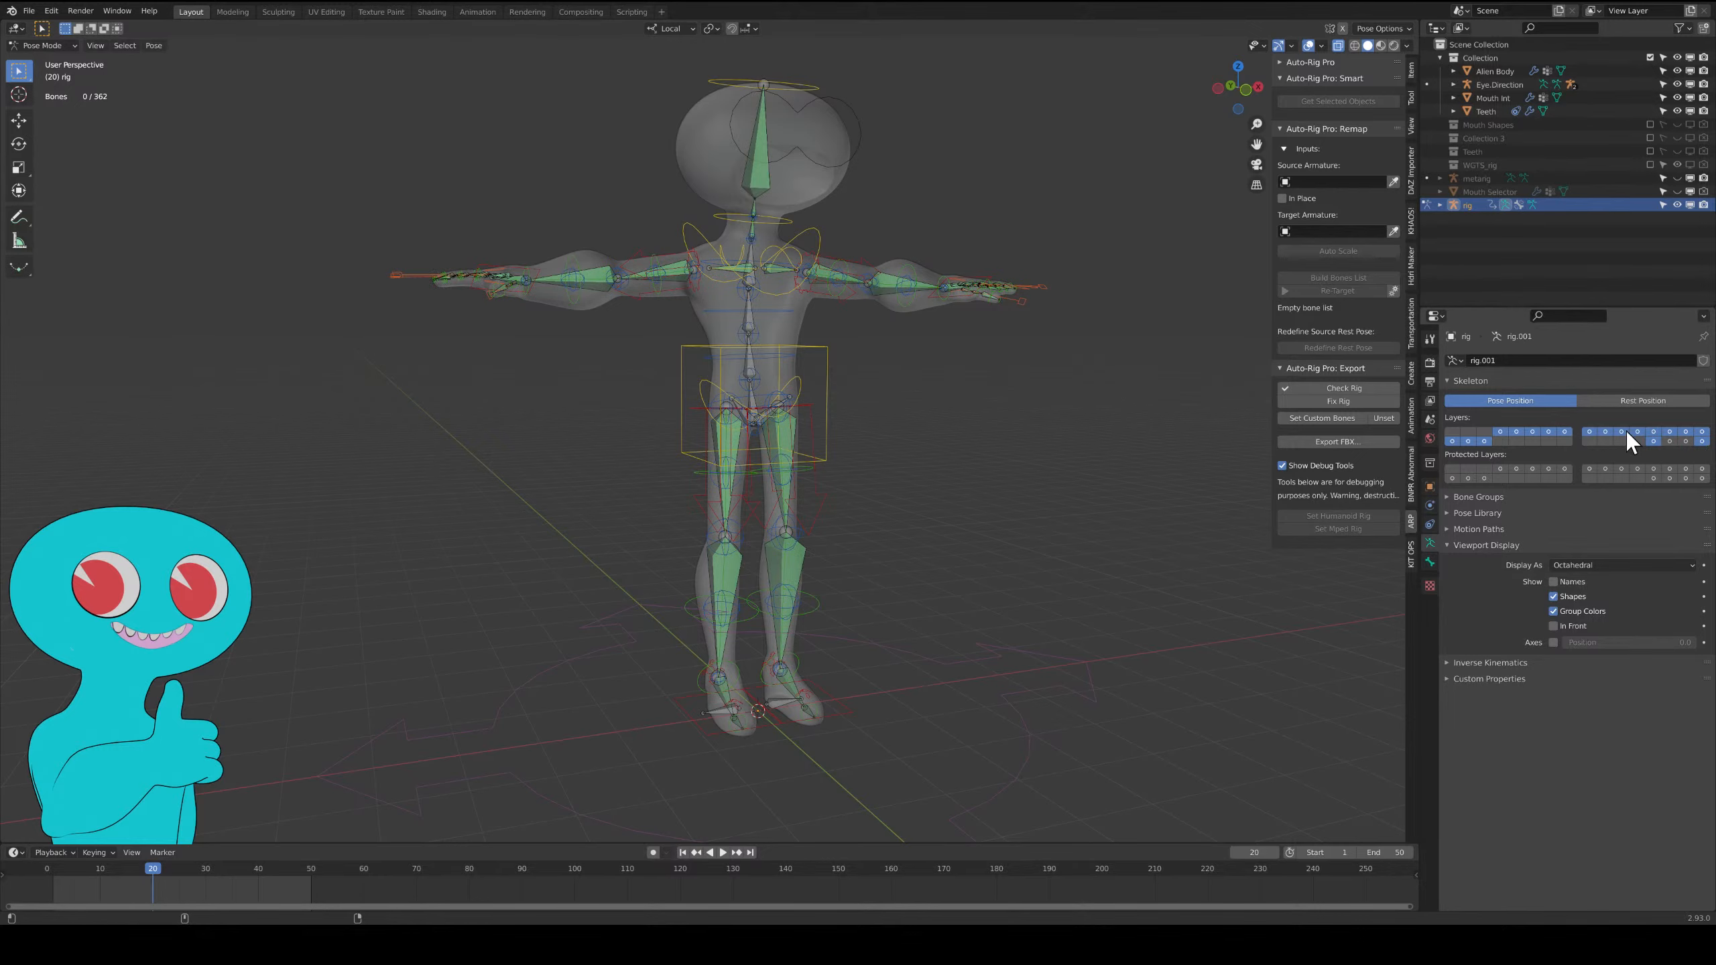
Compare the second-to-last bone layer with the last one, leaving only the last of the two shown.
shift+click(1686, 442)
shift+click(1701, 443)
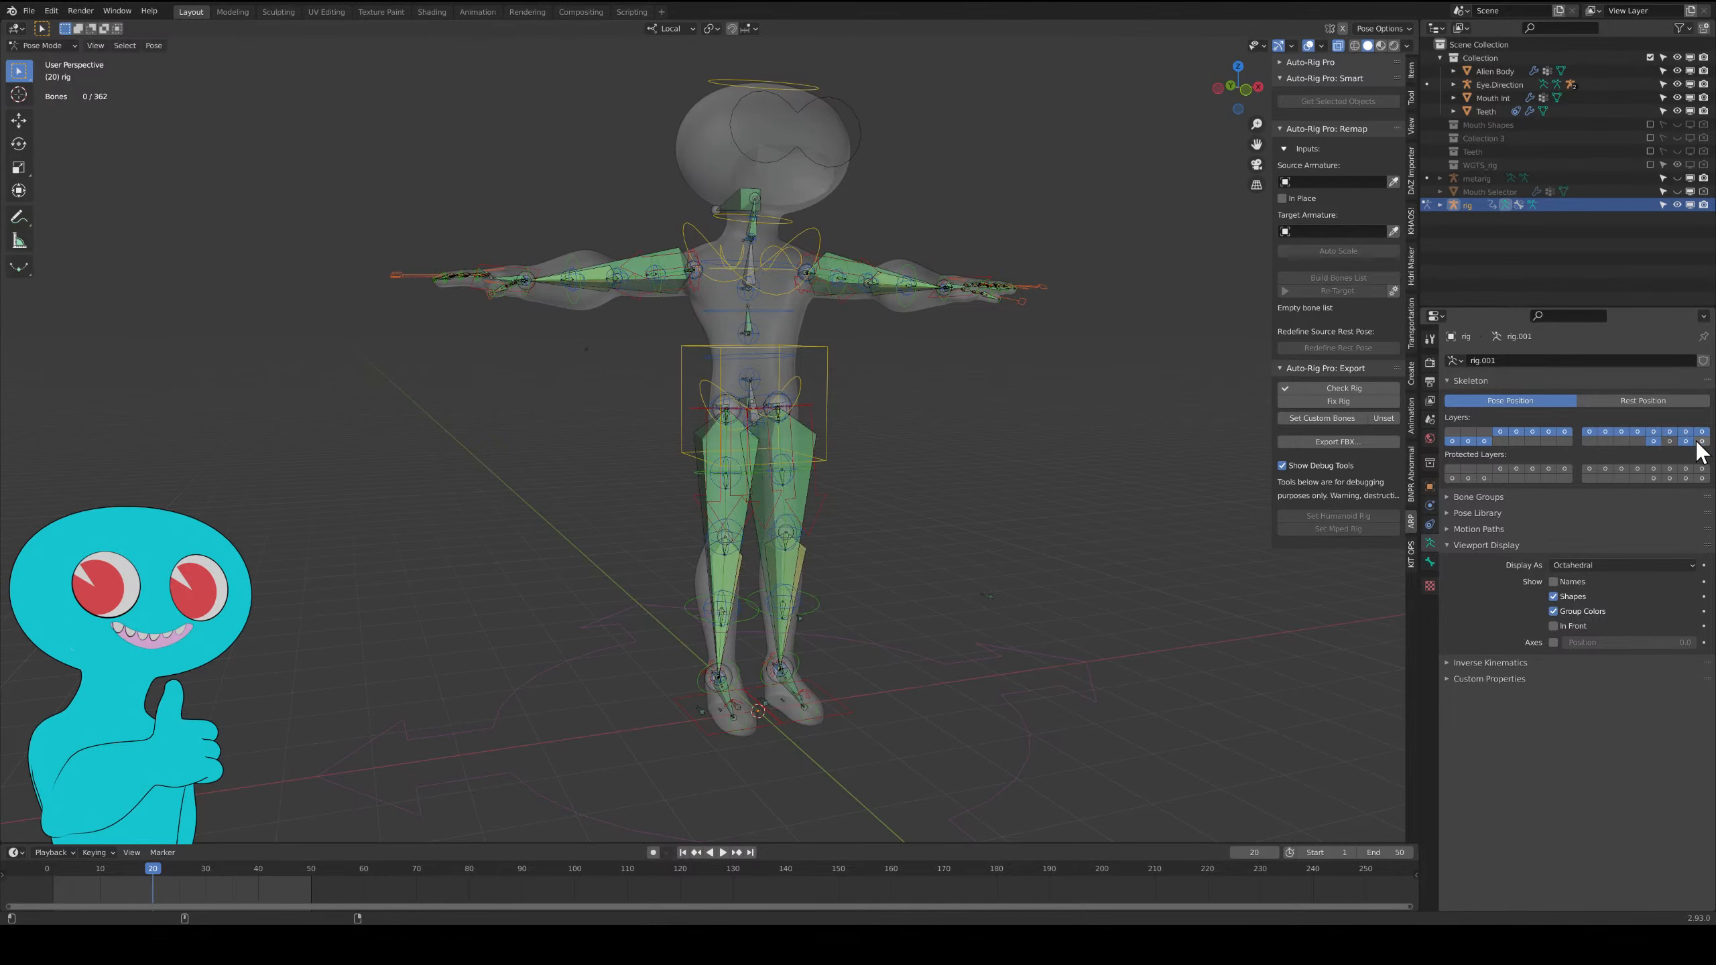
shift+click(1701, 443)
shift+click(1686, 442)
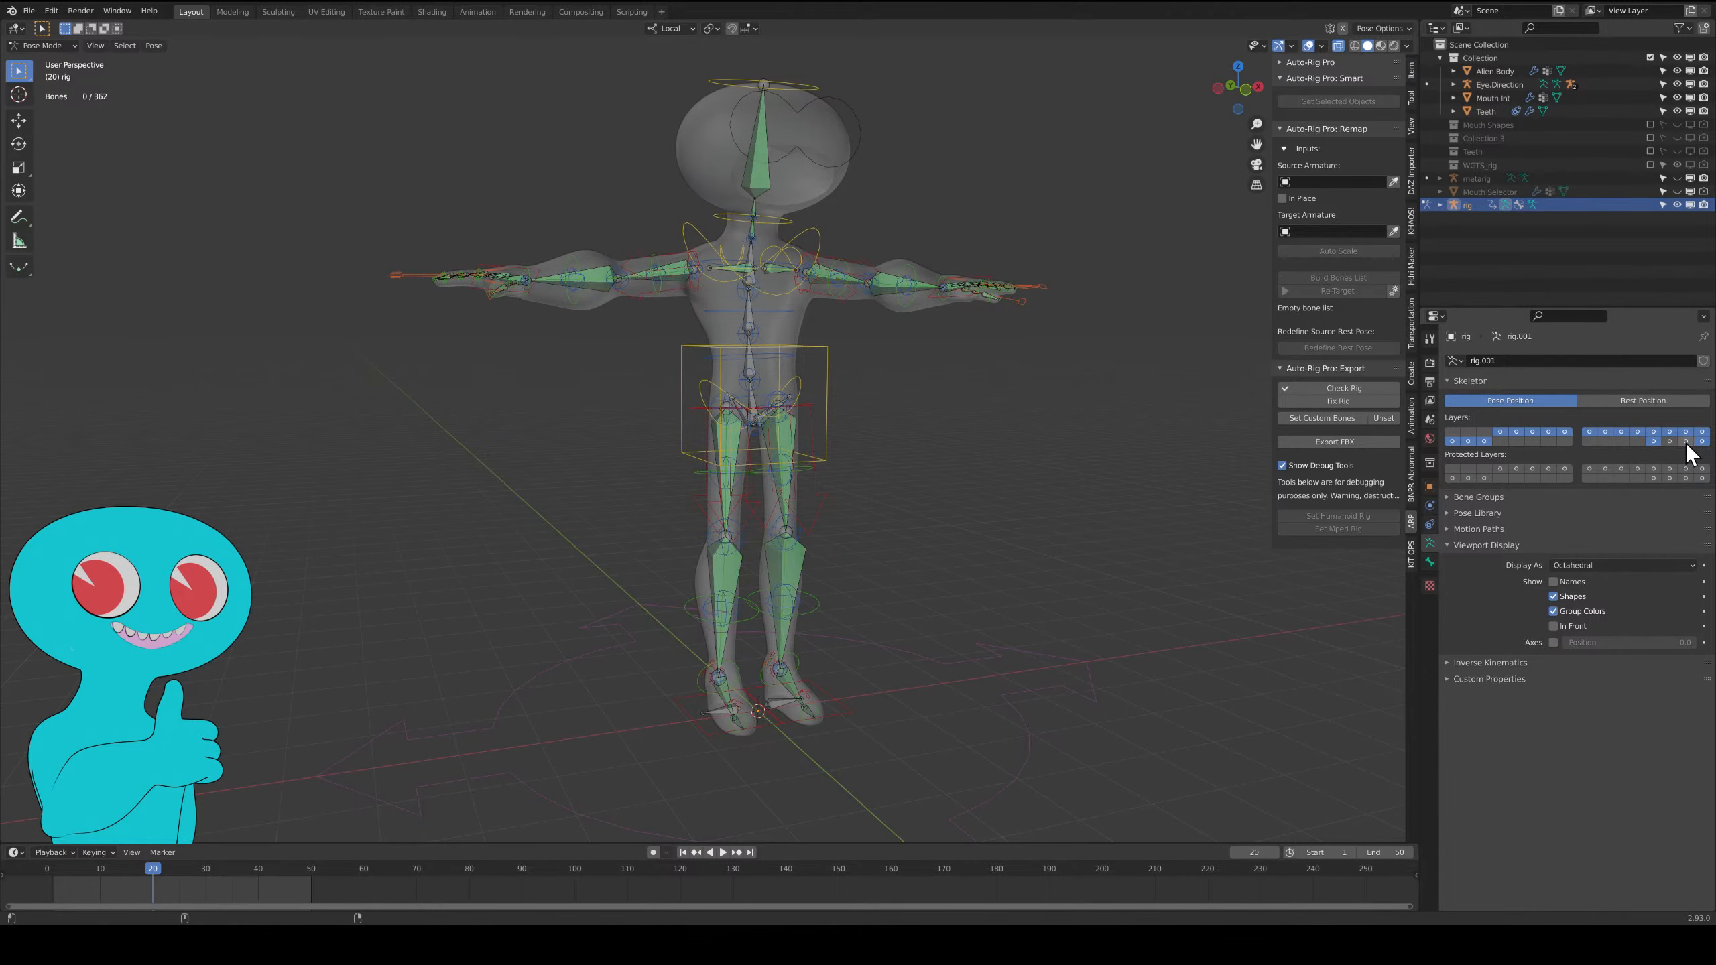
mouse_move(808, 372)
middle_down()
mouse_move(842, 366)
mouse_move(812, 340)
middle_up()
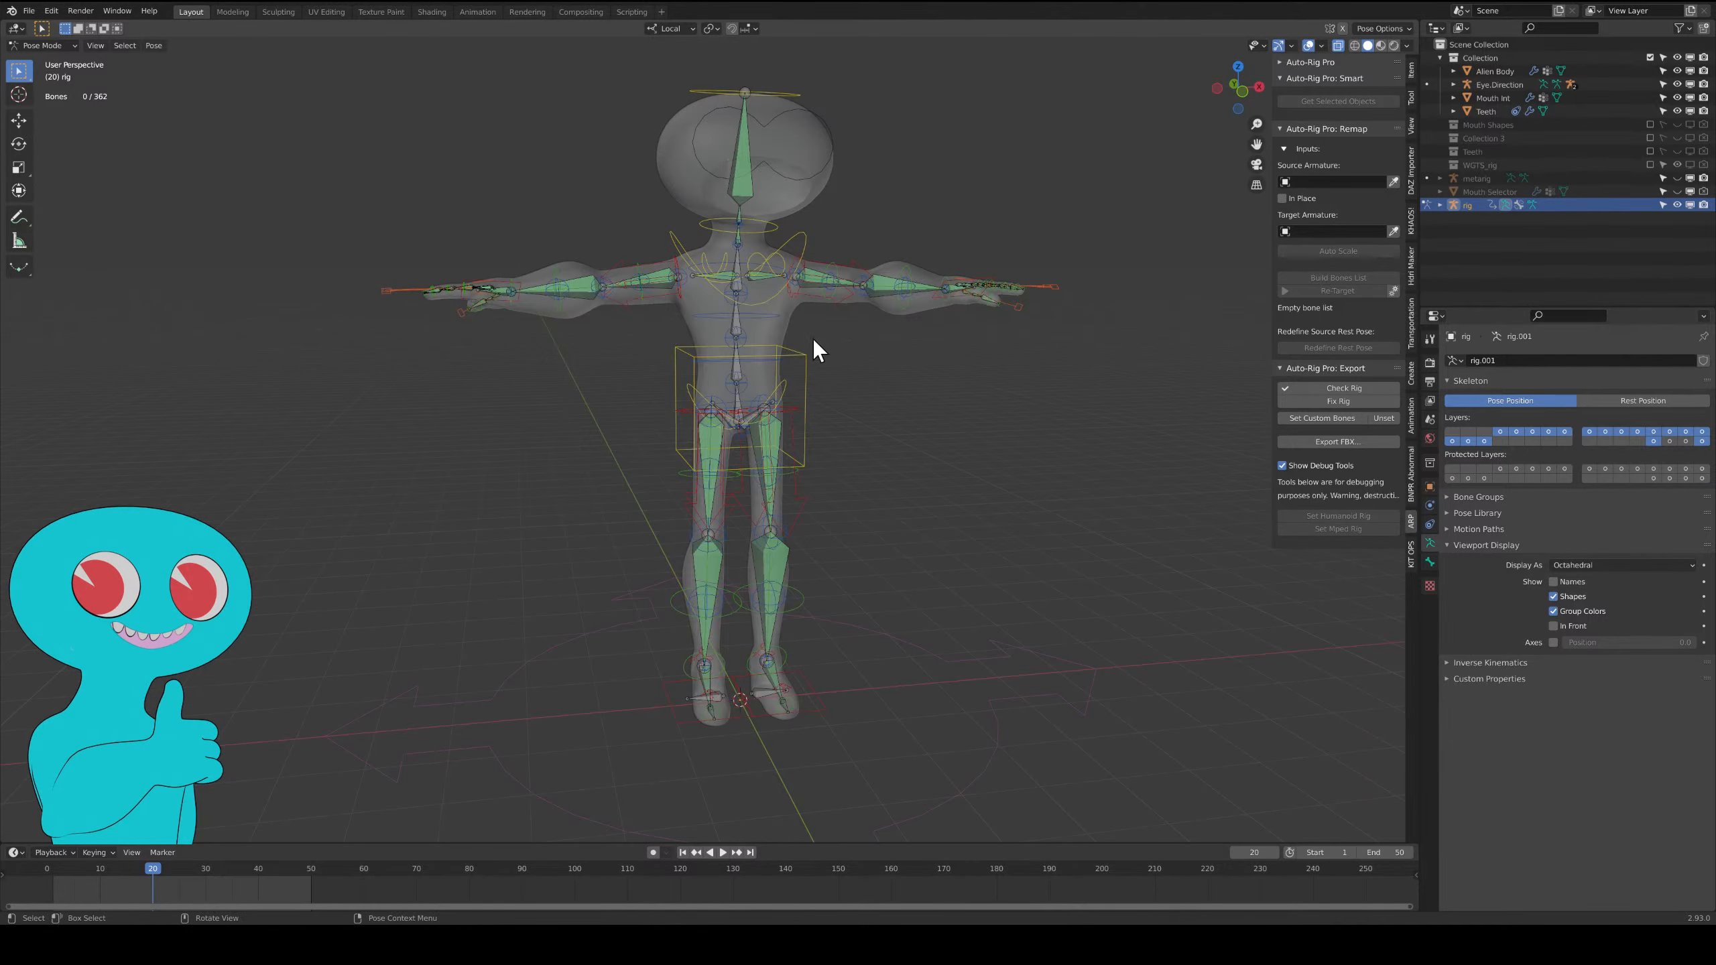
Return to Object Mode and parent the Alien Body mesh to the rig with automatic weights.
key(ctrl+Tab)
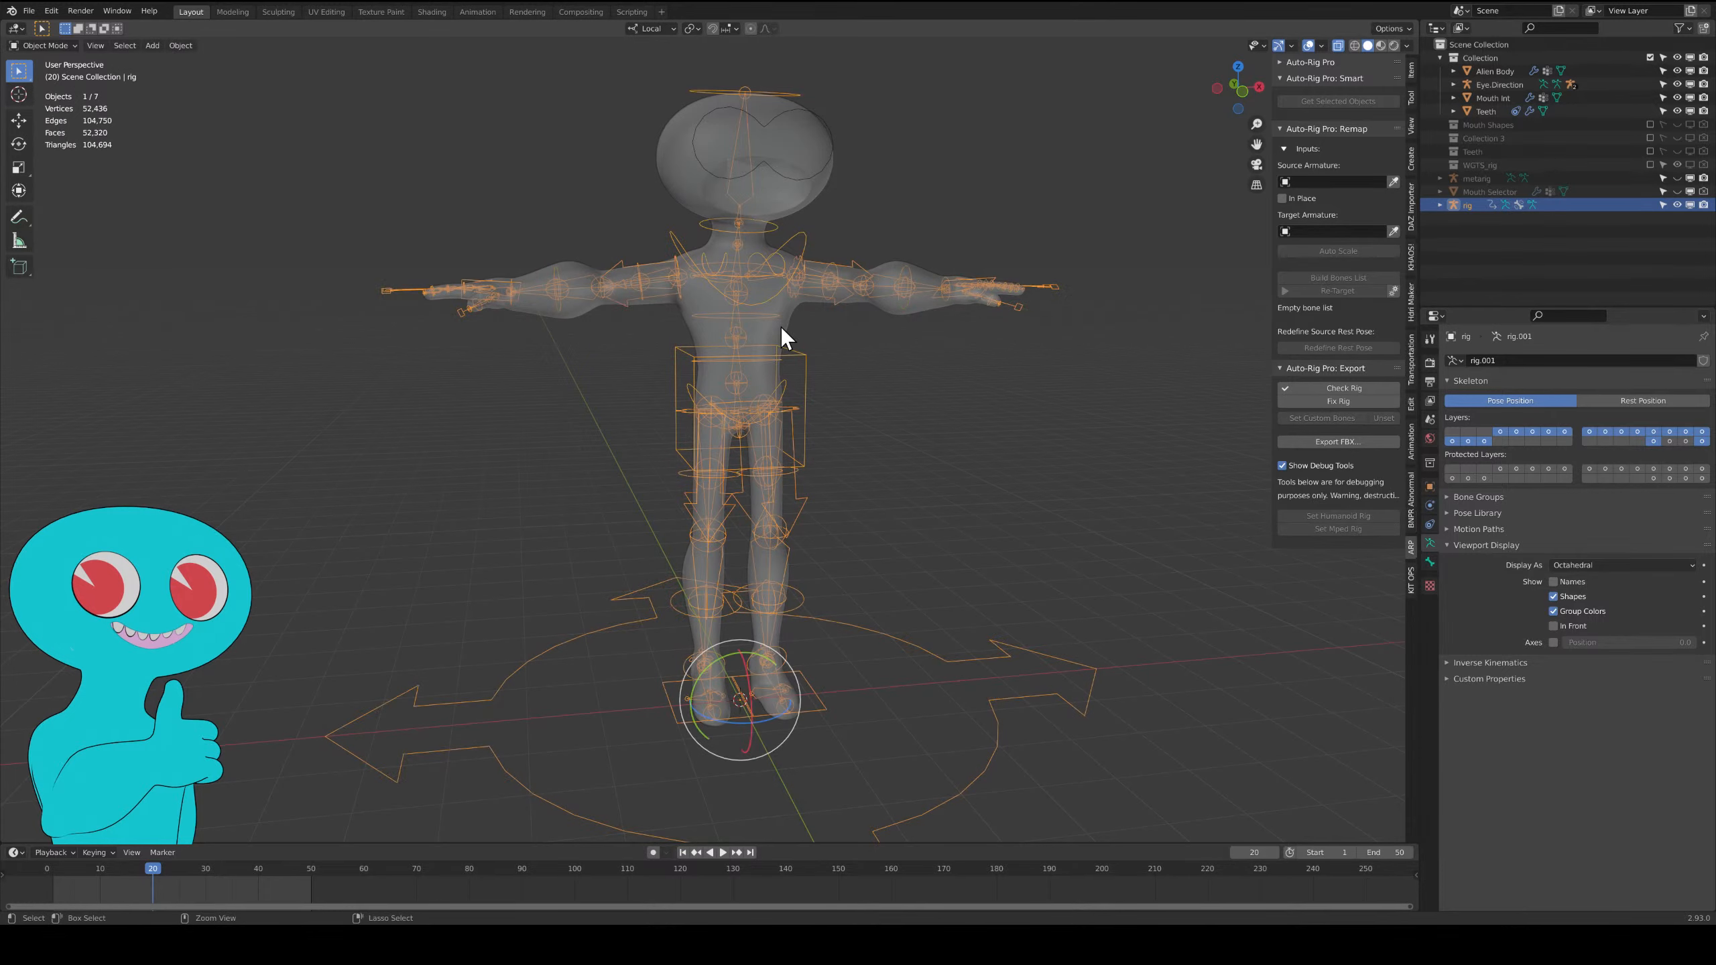
click(777, 326)
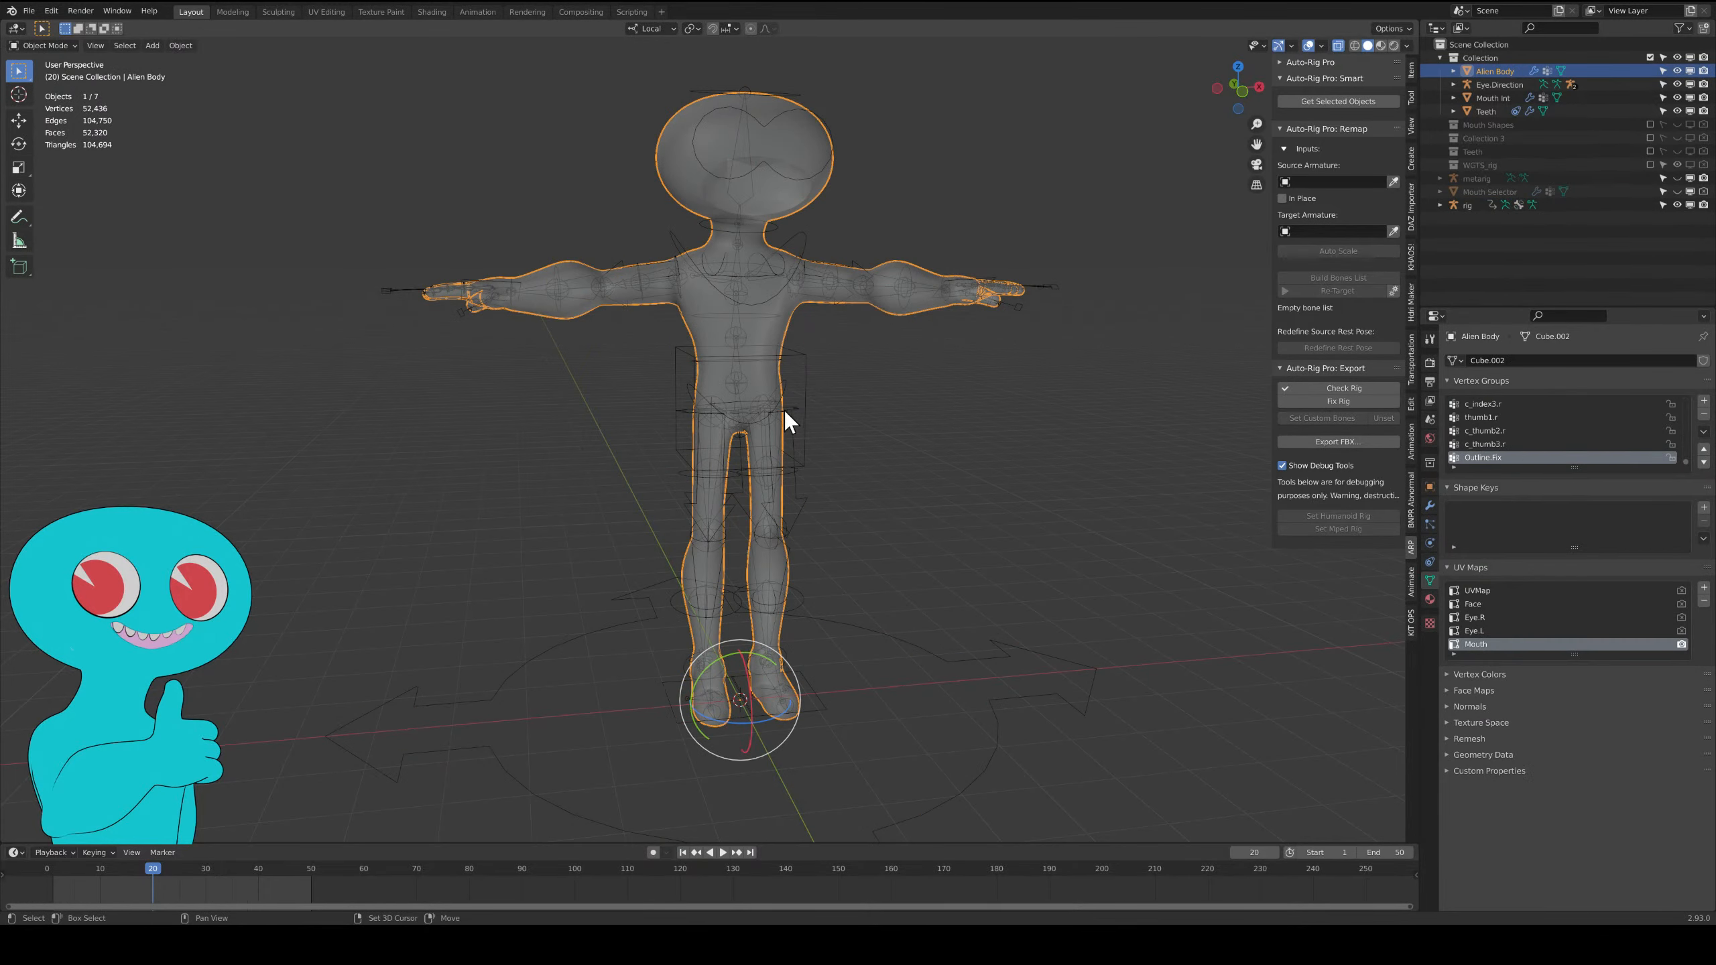
shift+click(806, 354)
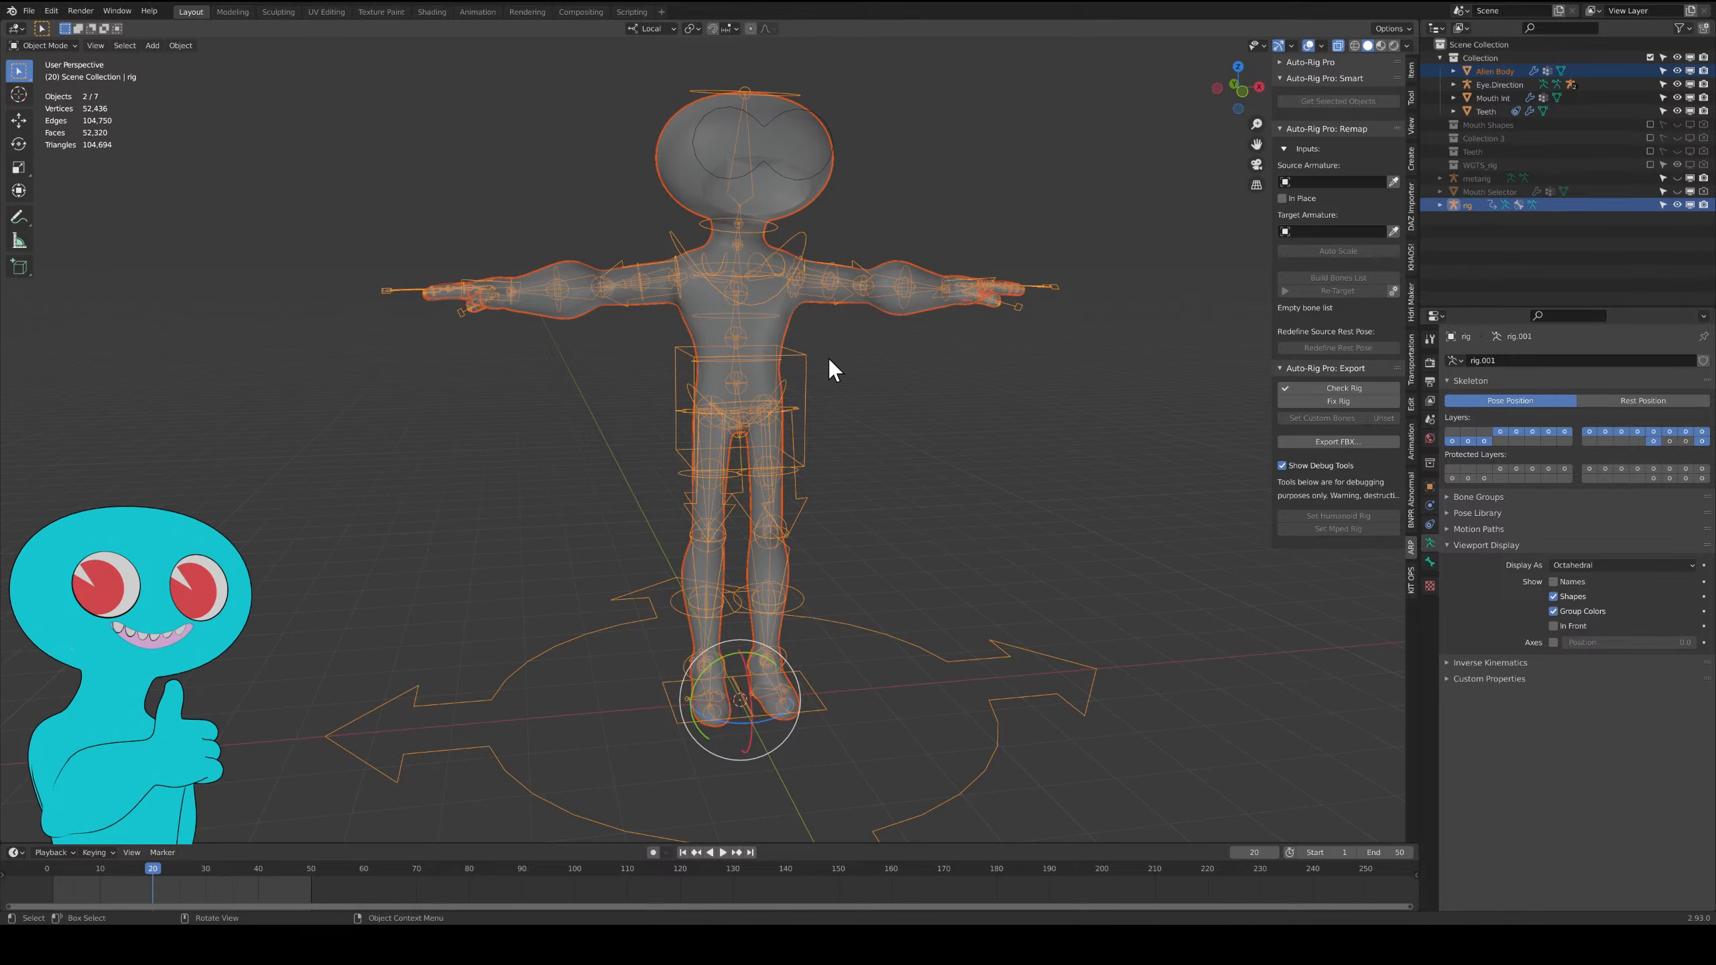
key(ctrl+p)
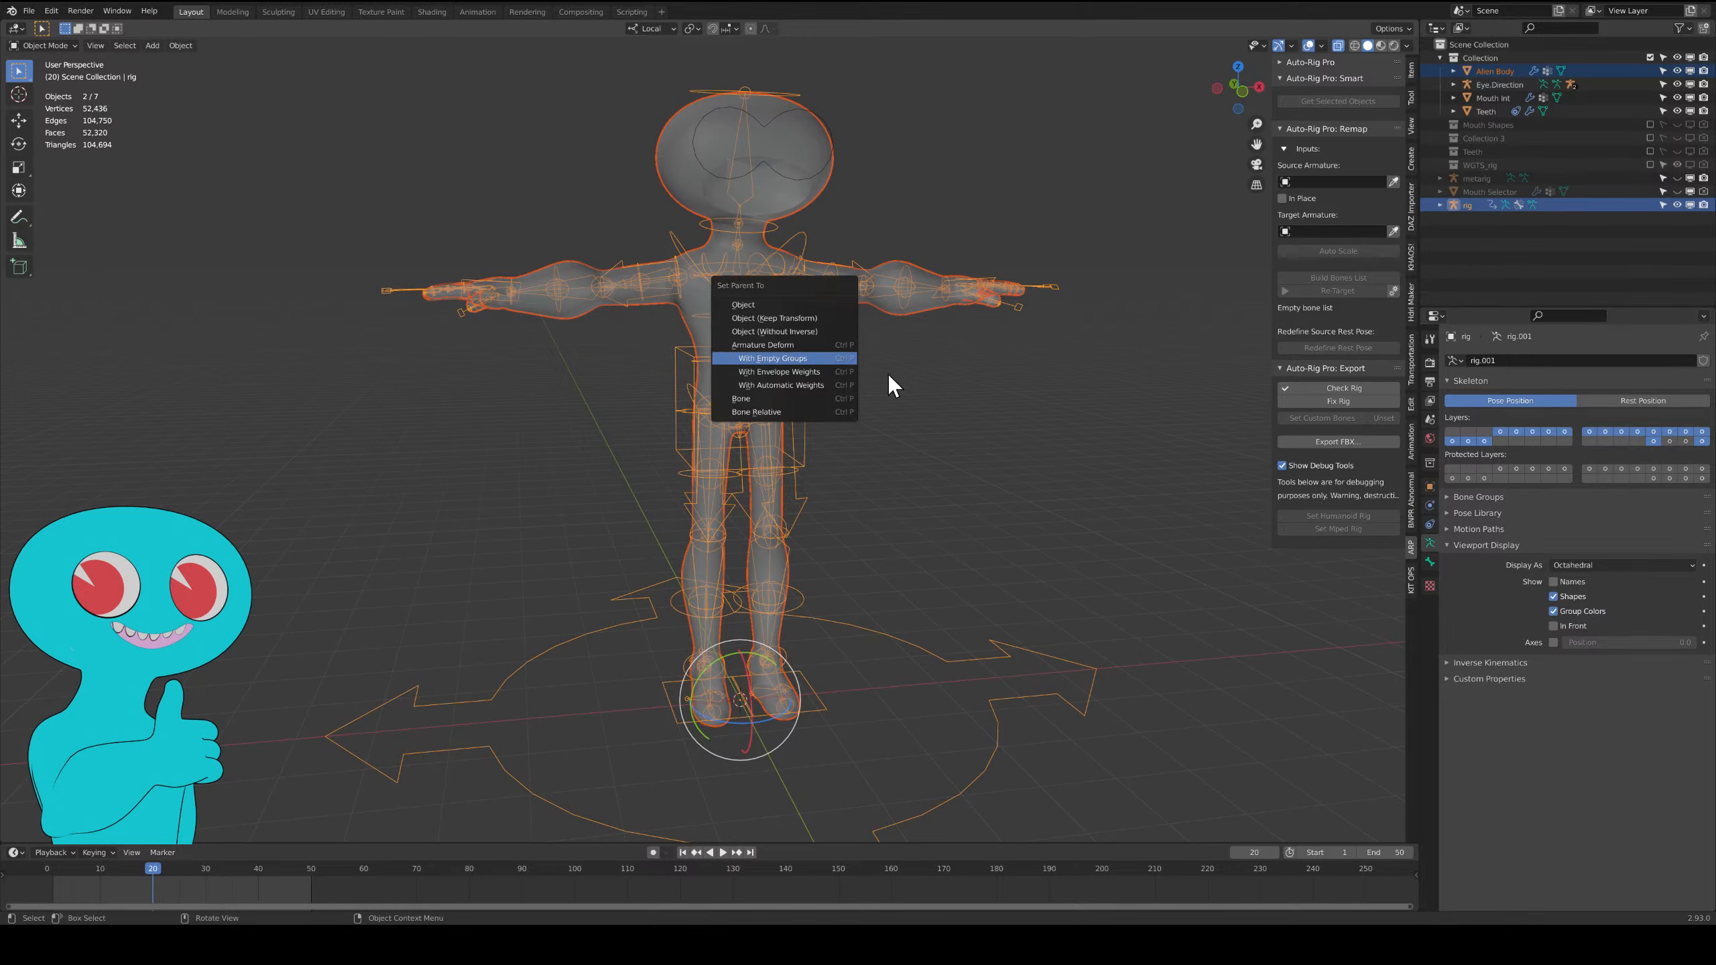
click(824, 385)
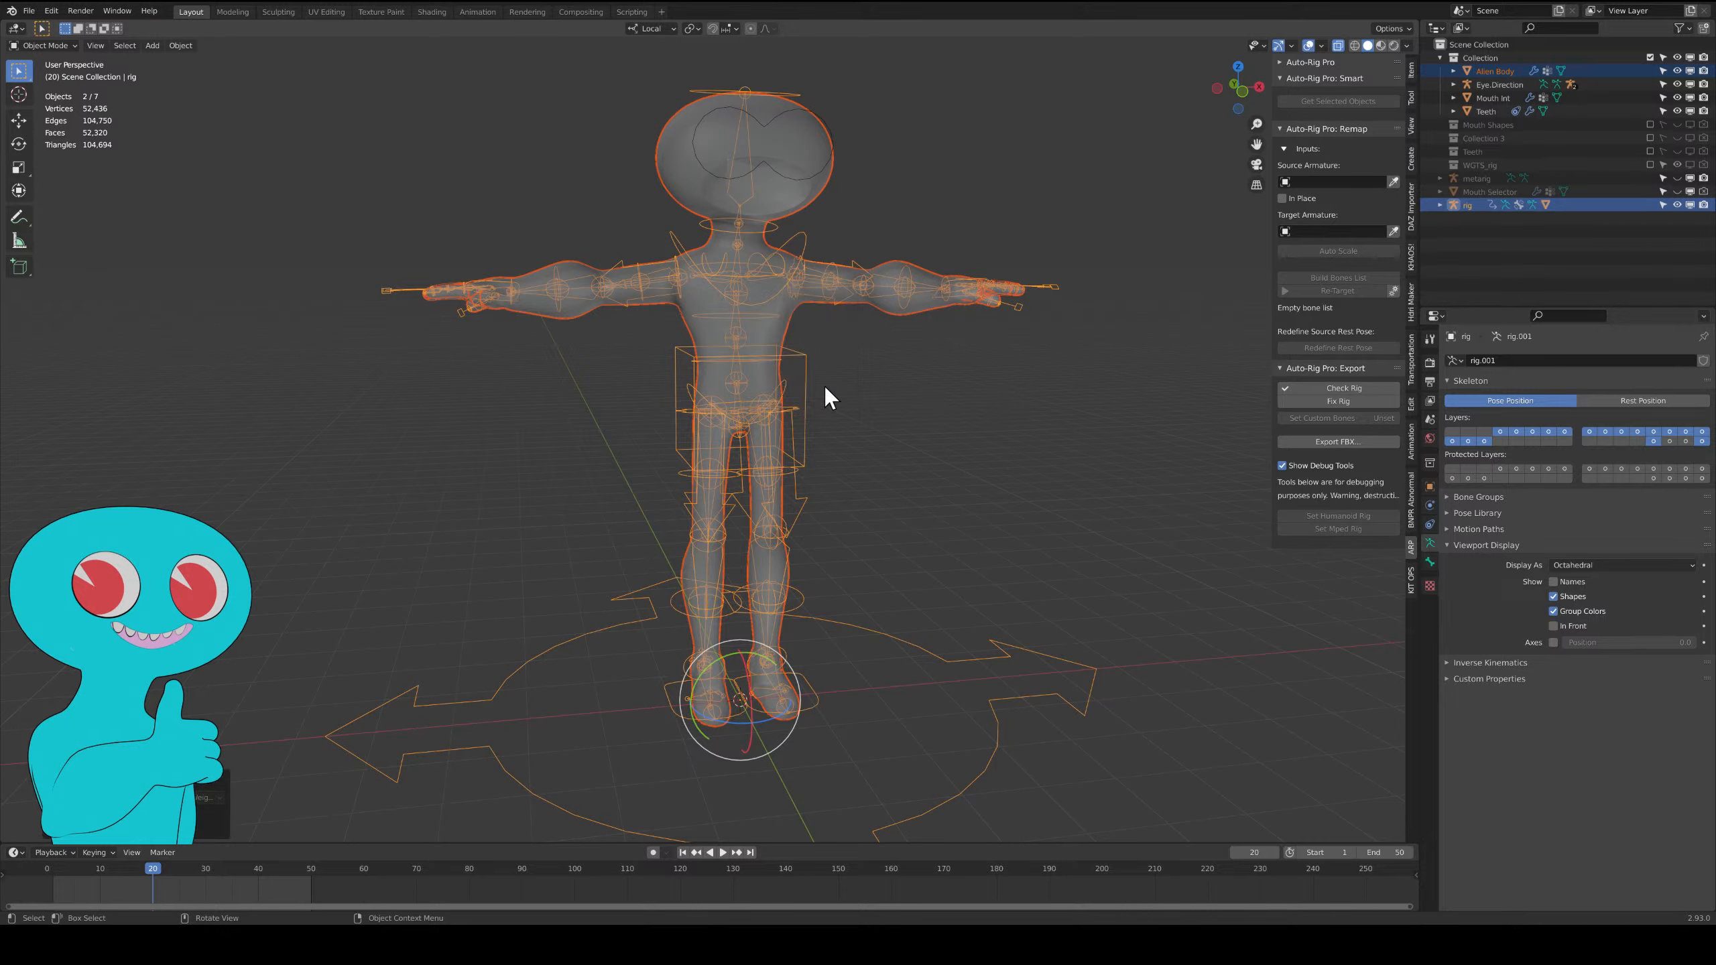
Put the rig in Pose Mode and hide its last bone layer, which holds the deform bones.
click(922, 413)
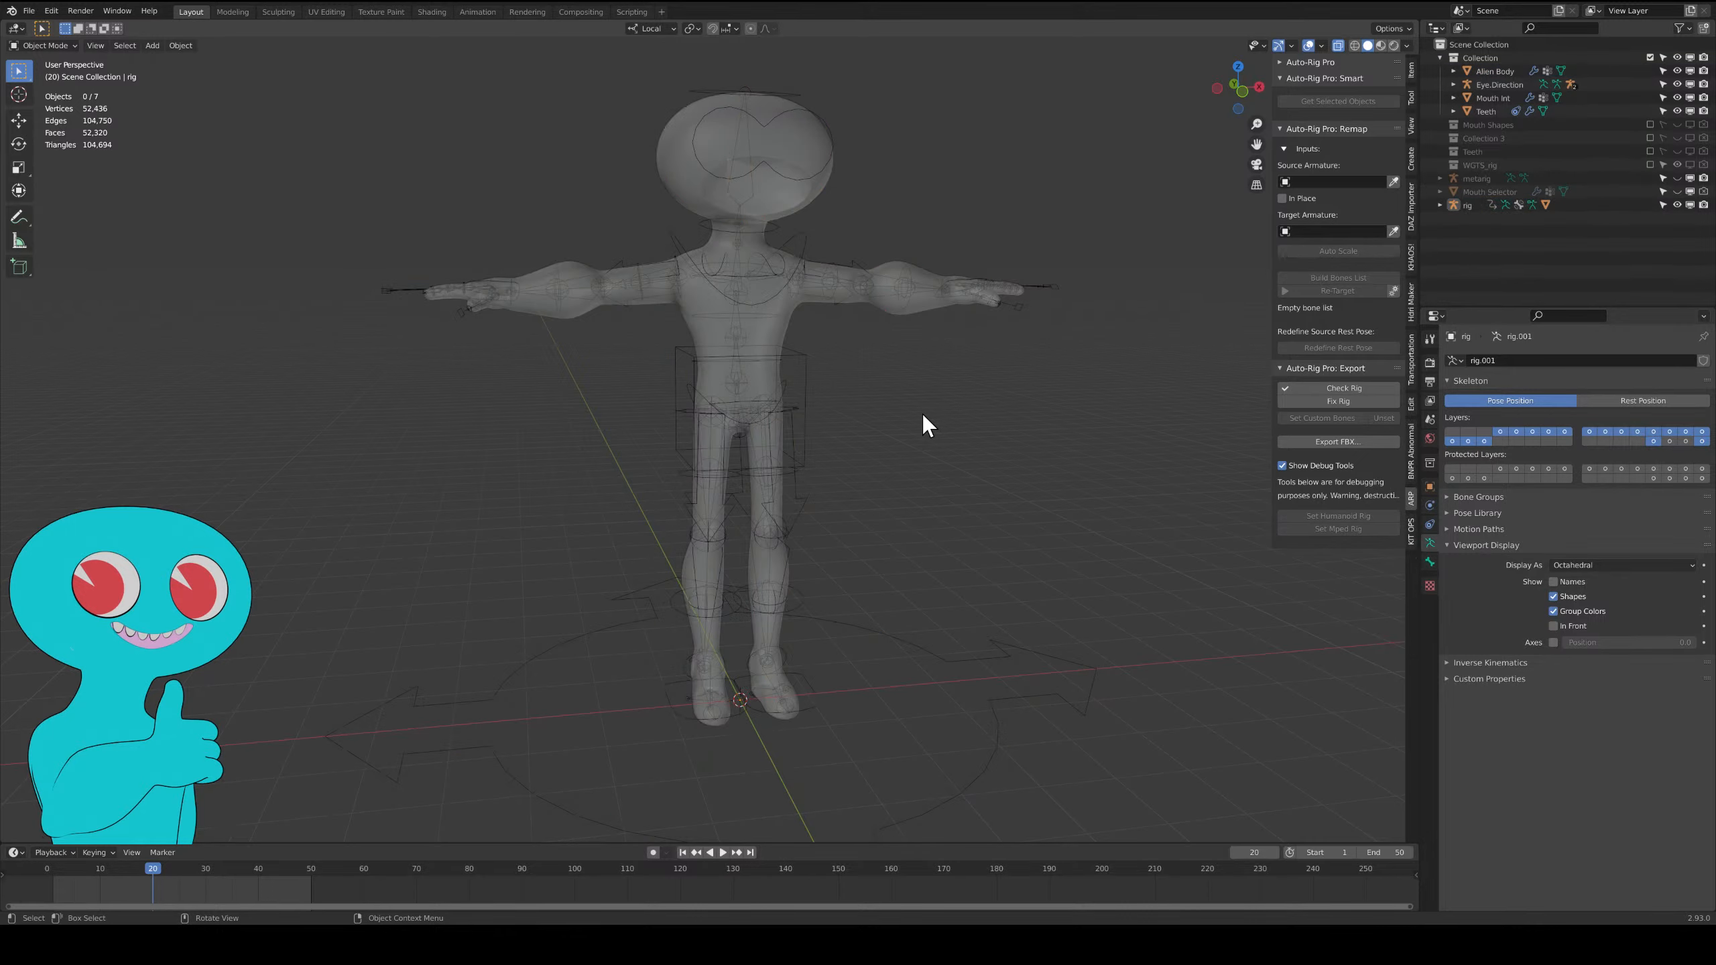
key(ctrl+Tab)
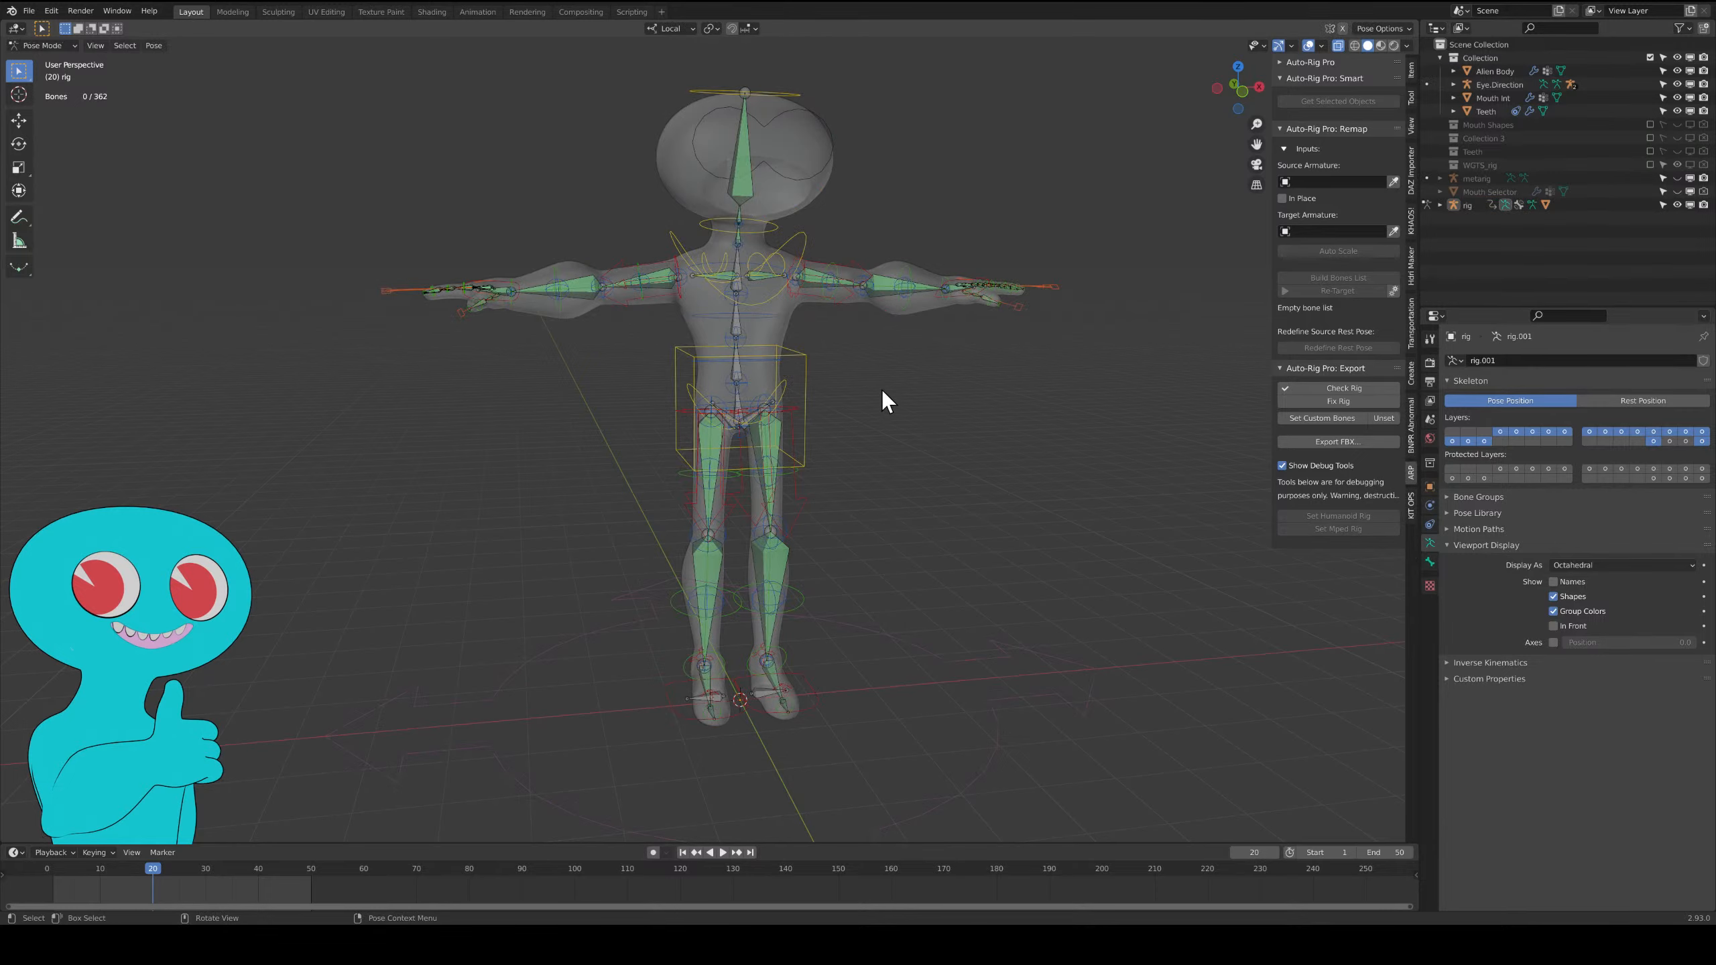
click(1695, 441)
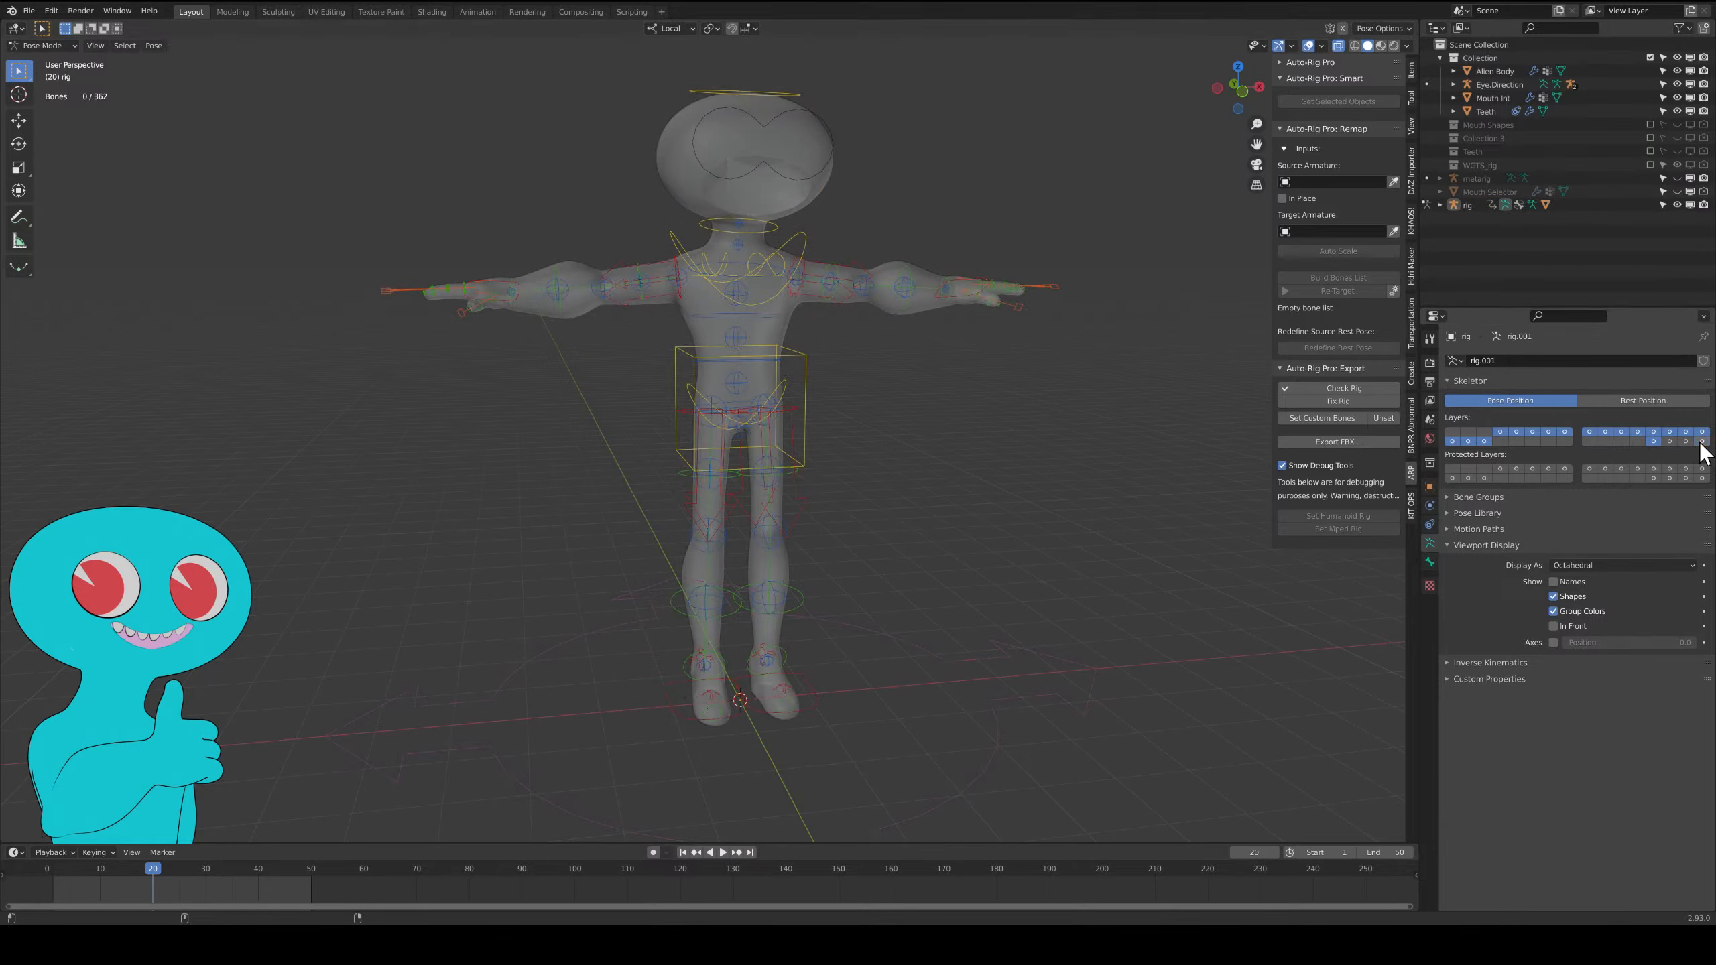
Test-rotate the head, chest and torso controls in turn to check the body's deformation, cancelling each rotation.
click(797, 96)
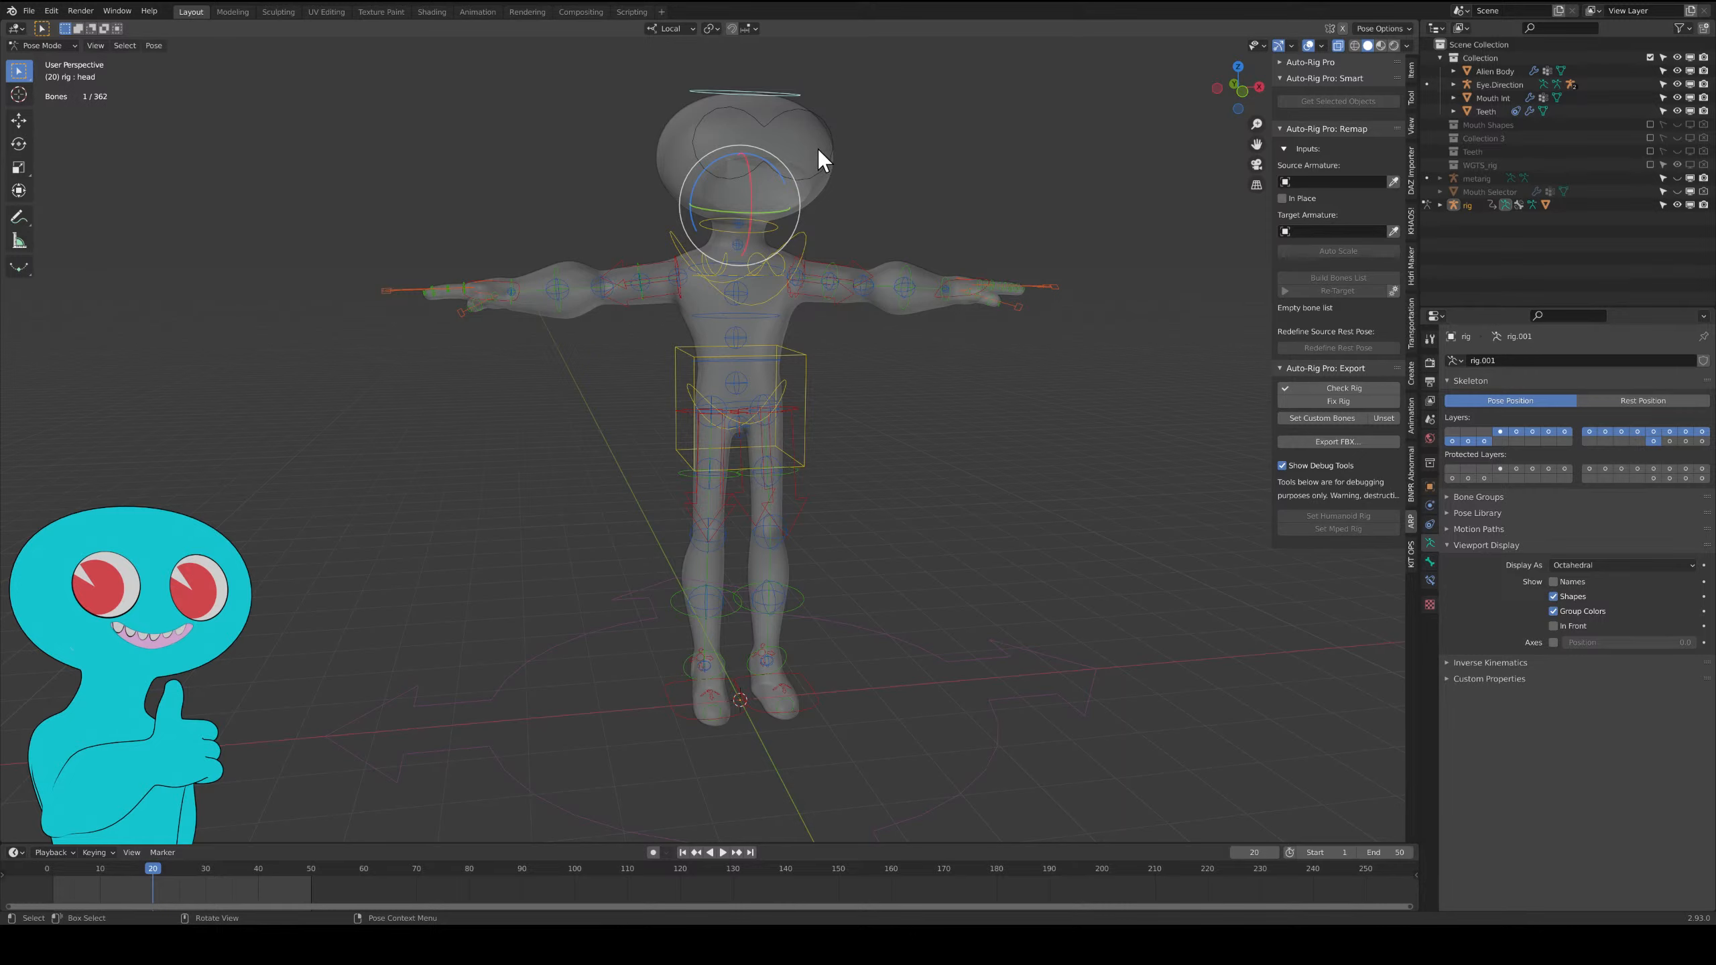
key(r)
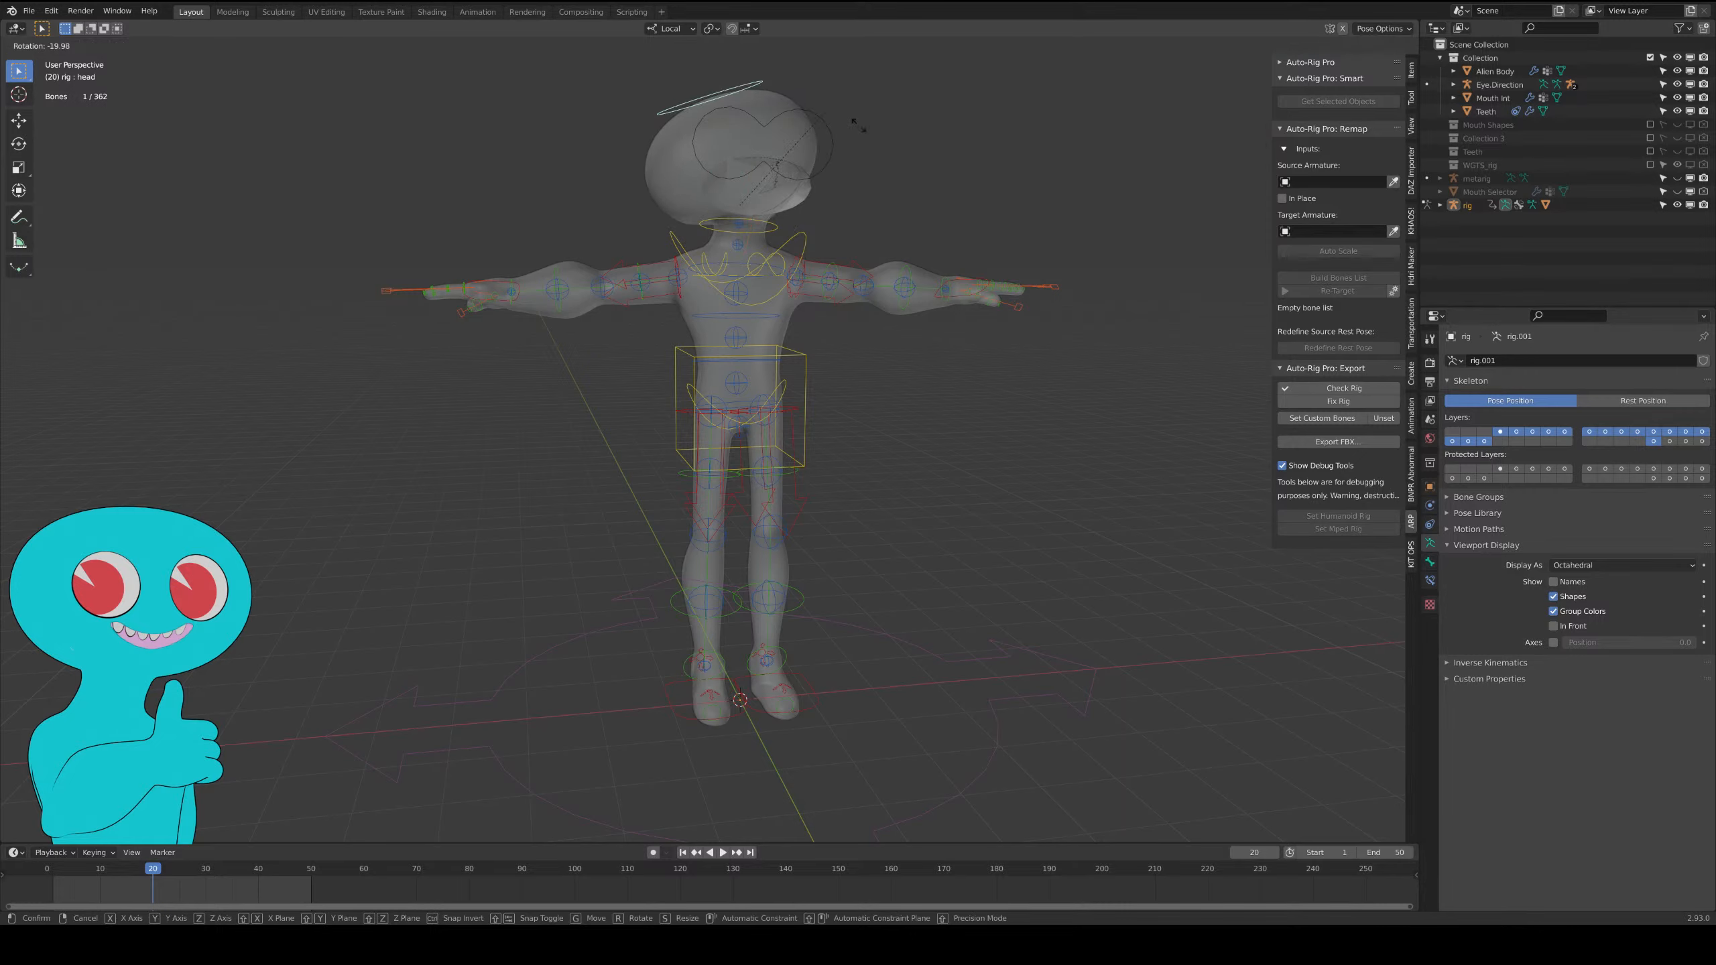
right_click(896, 222)
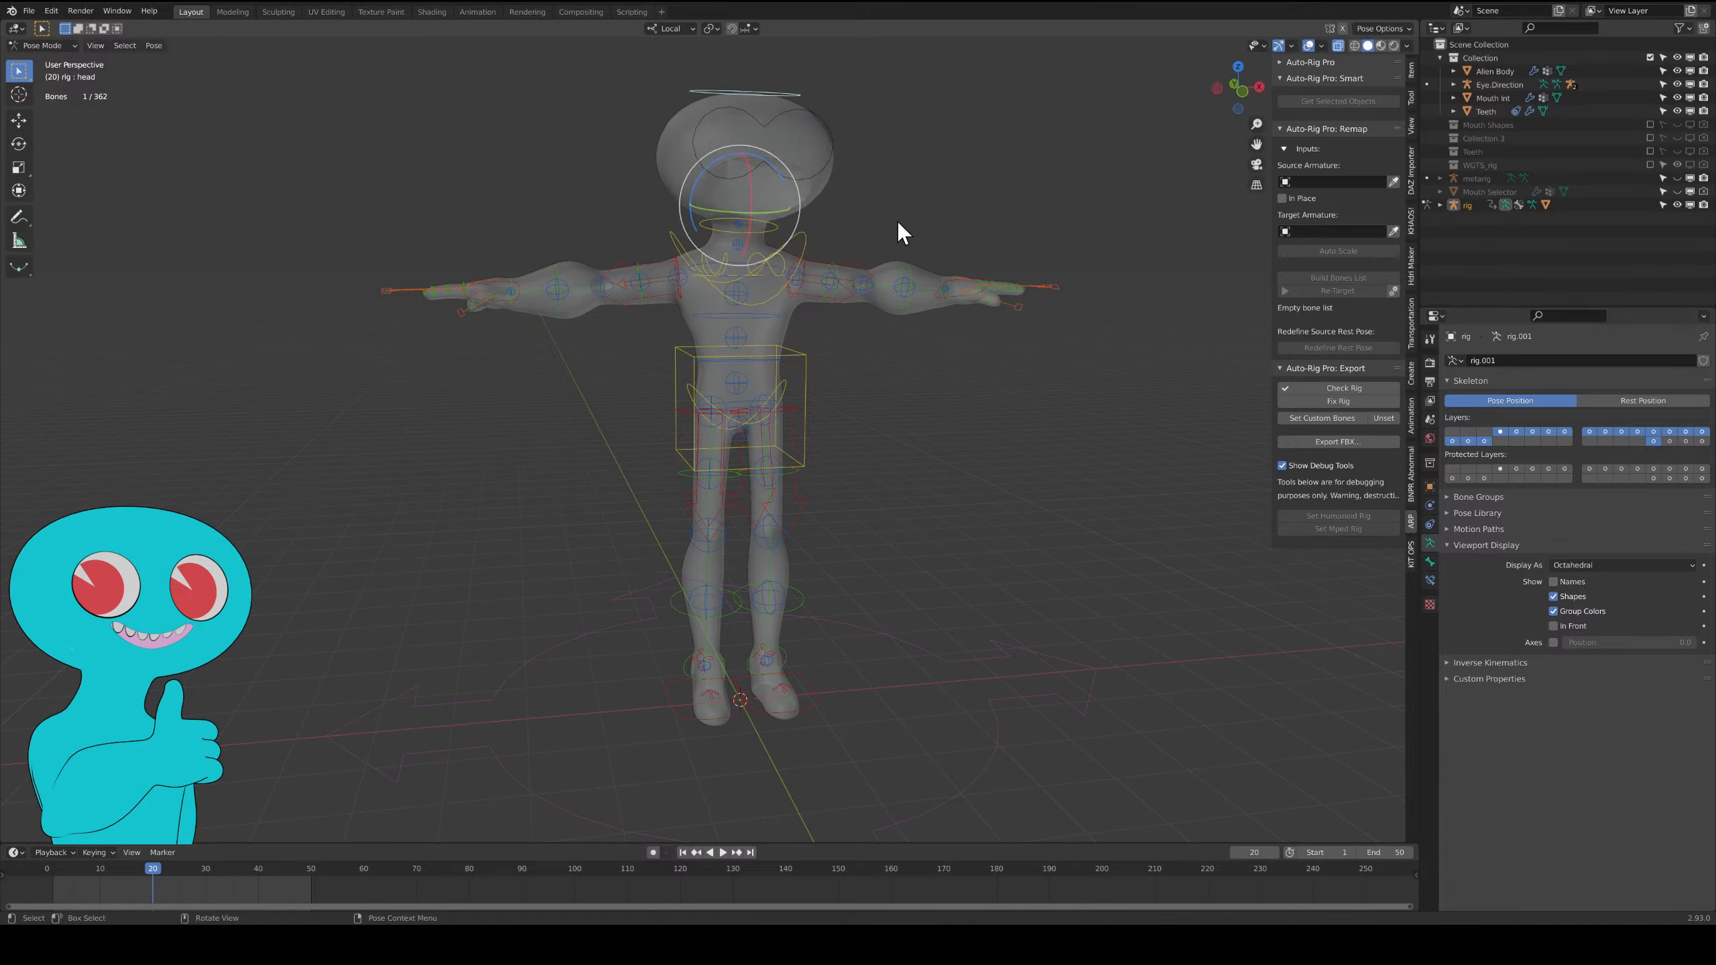
click(805, 240)
key(r)
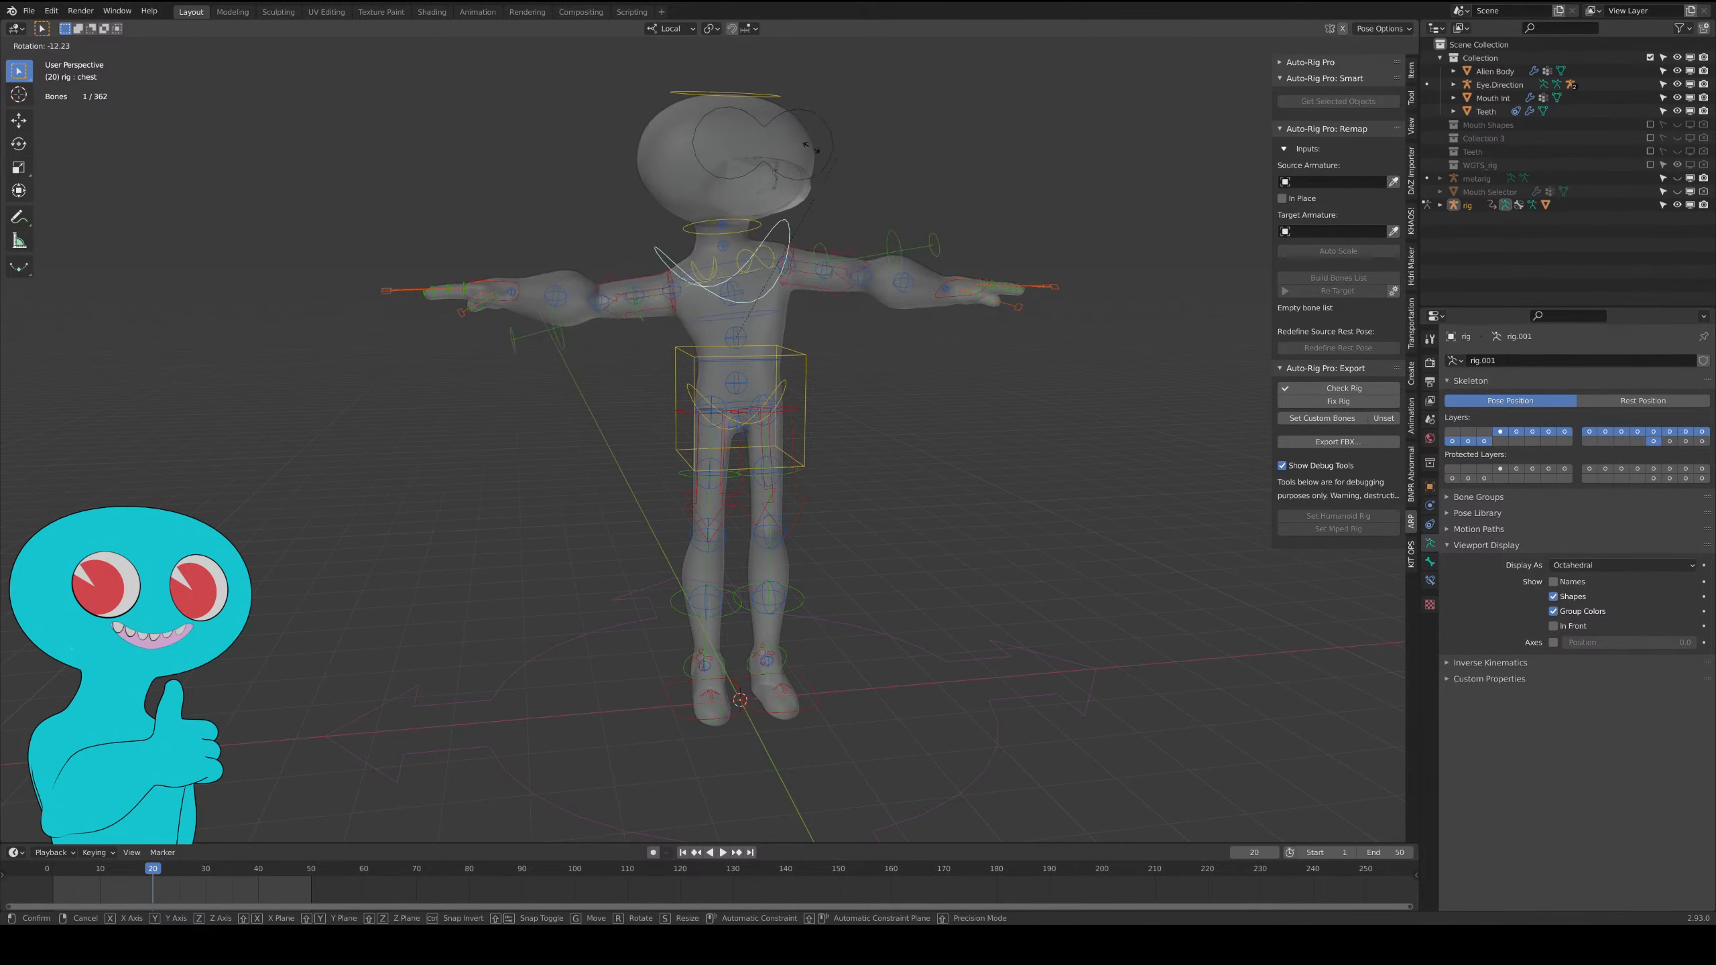
right_click(866, 284)
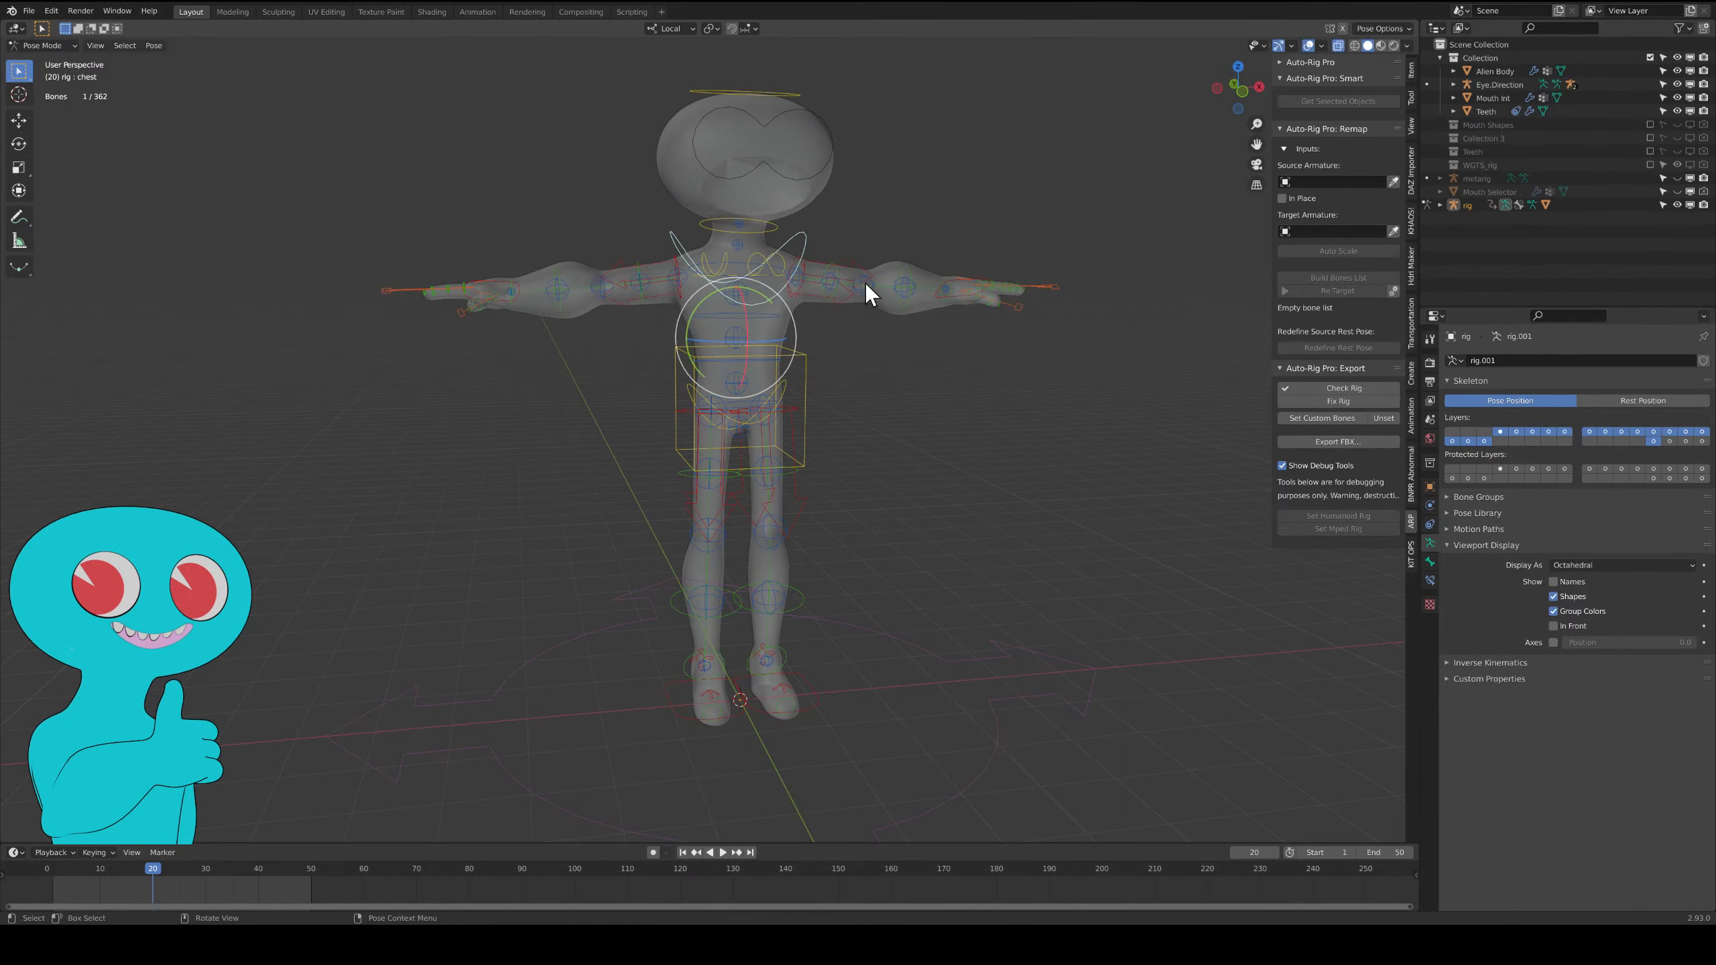
click(805, 356)
key(r)
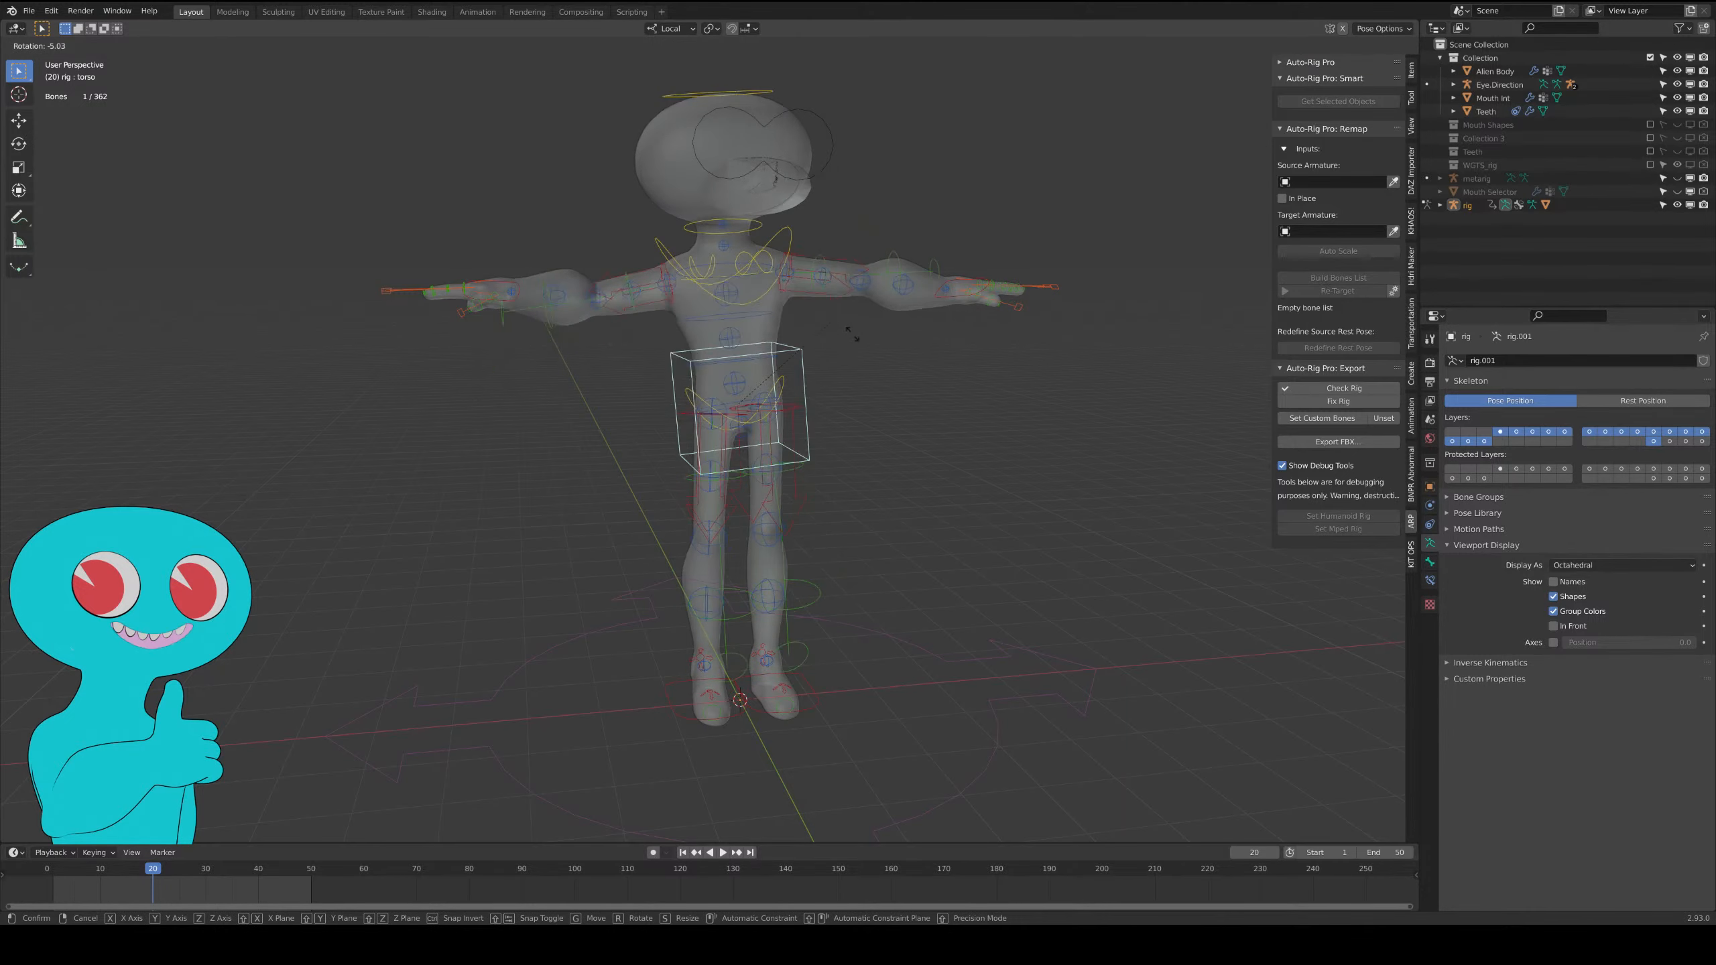
right_click(773, 335)
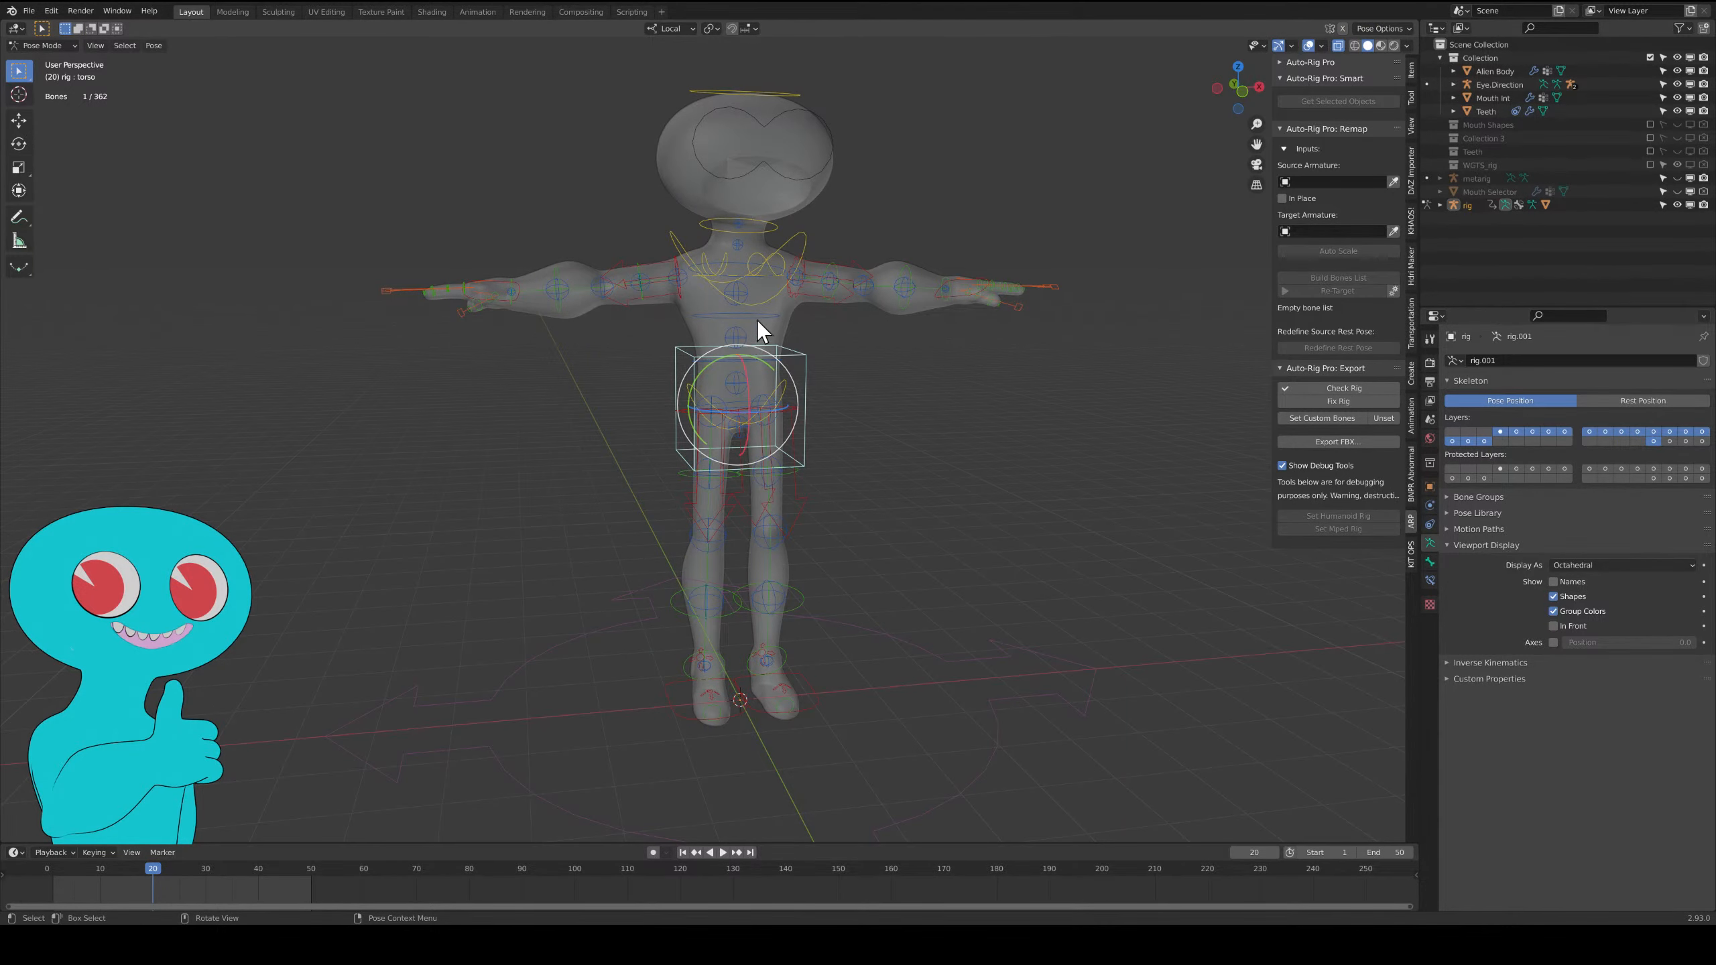
Test-rotate the upper and lower spine FK controls to check how the waist bends, cancelling each rotation.
click(761, 319)
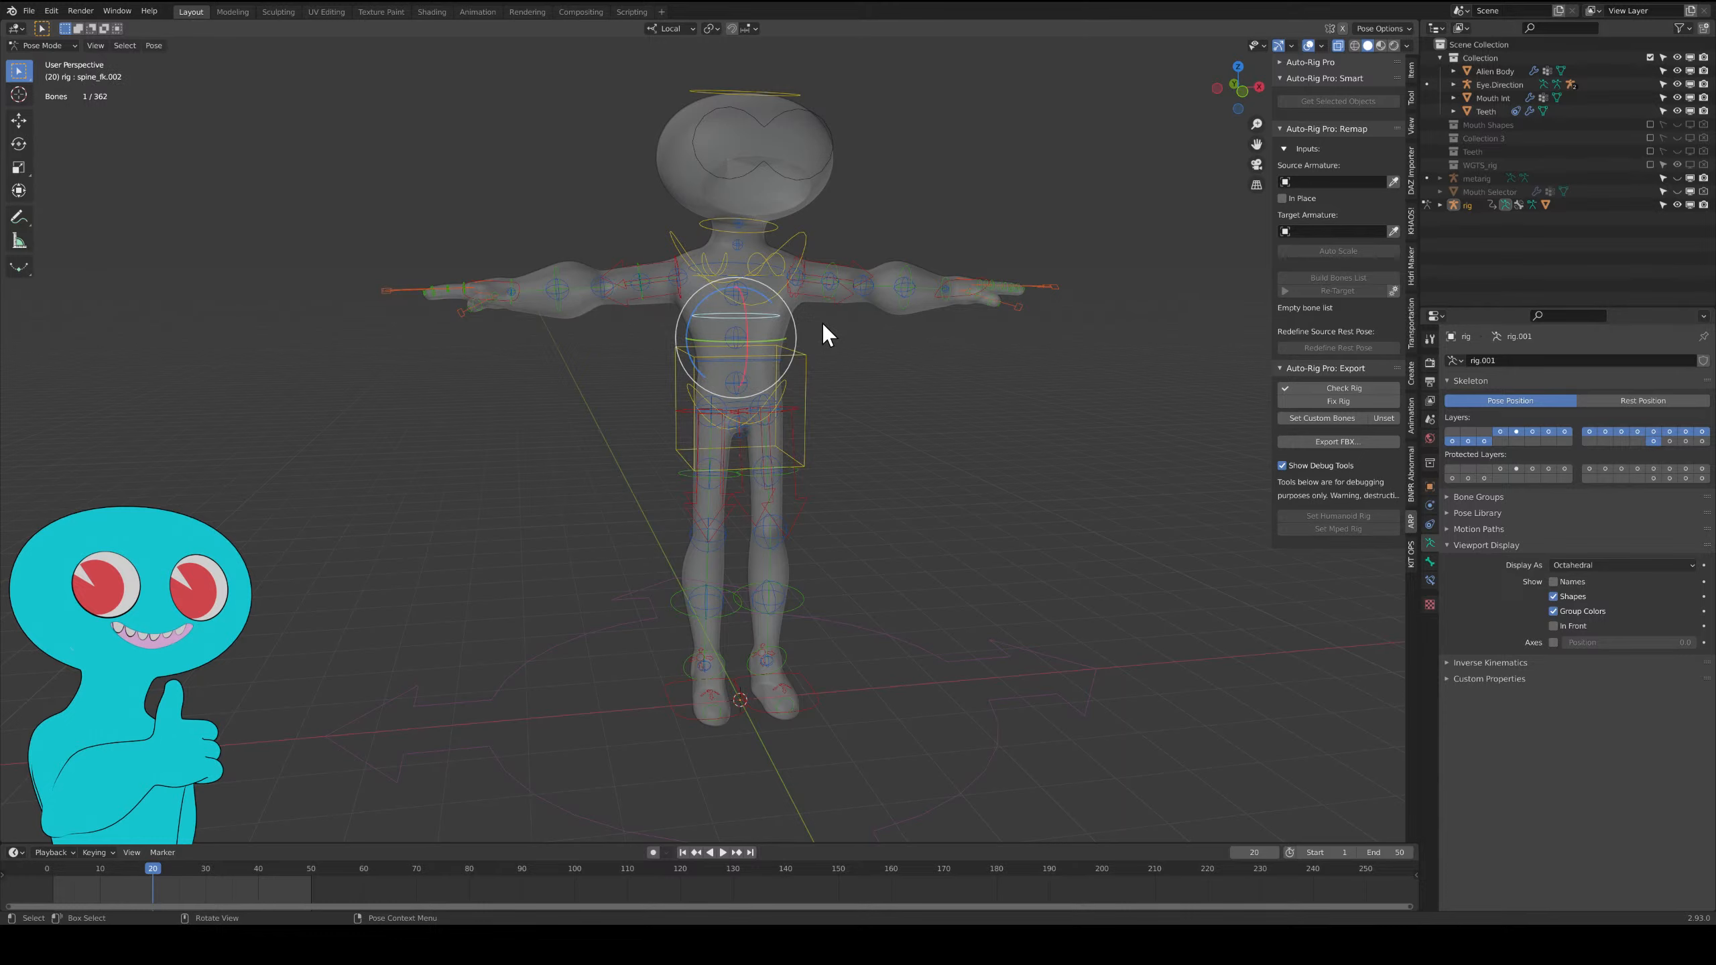
key(r)
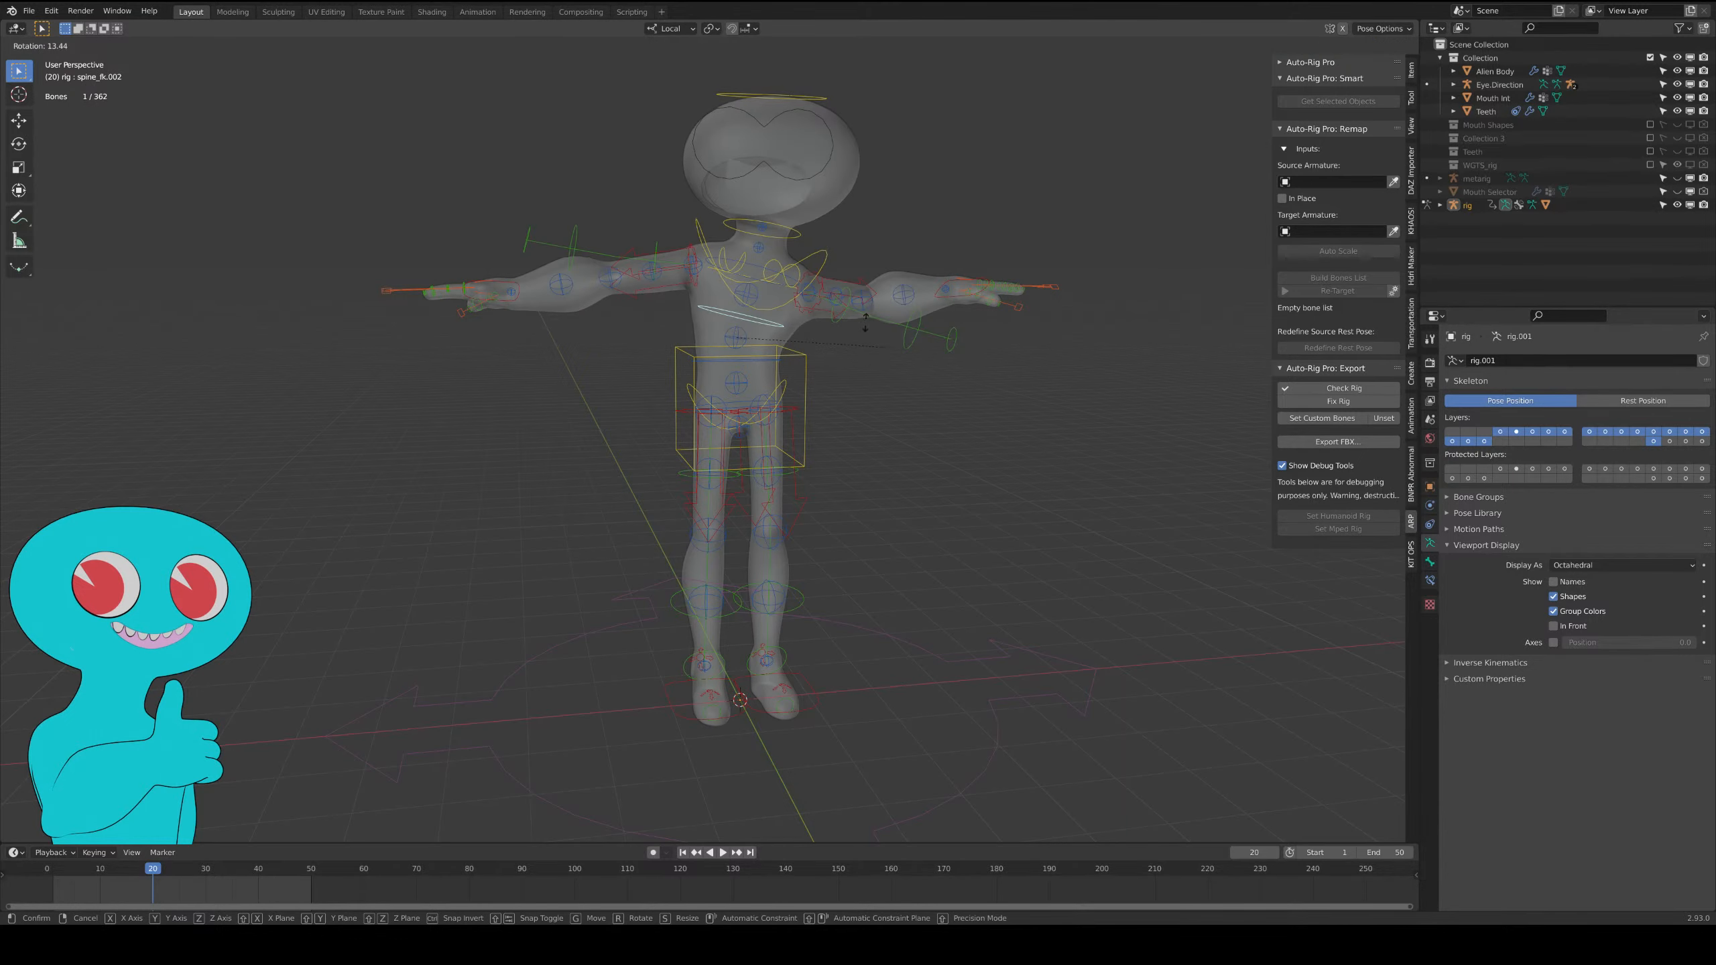
right_click(772, 359)
click(783, 362)
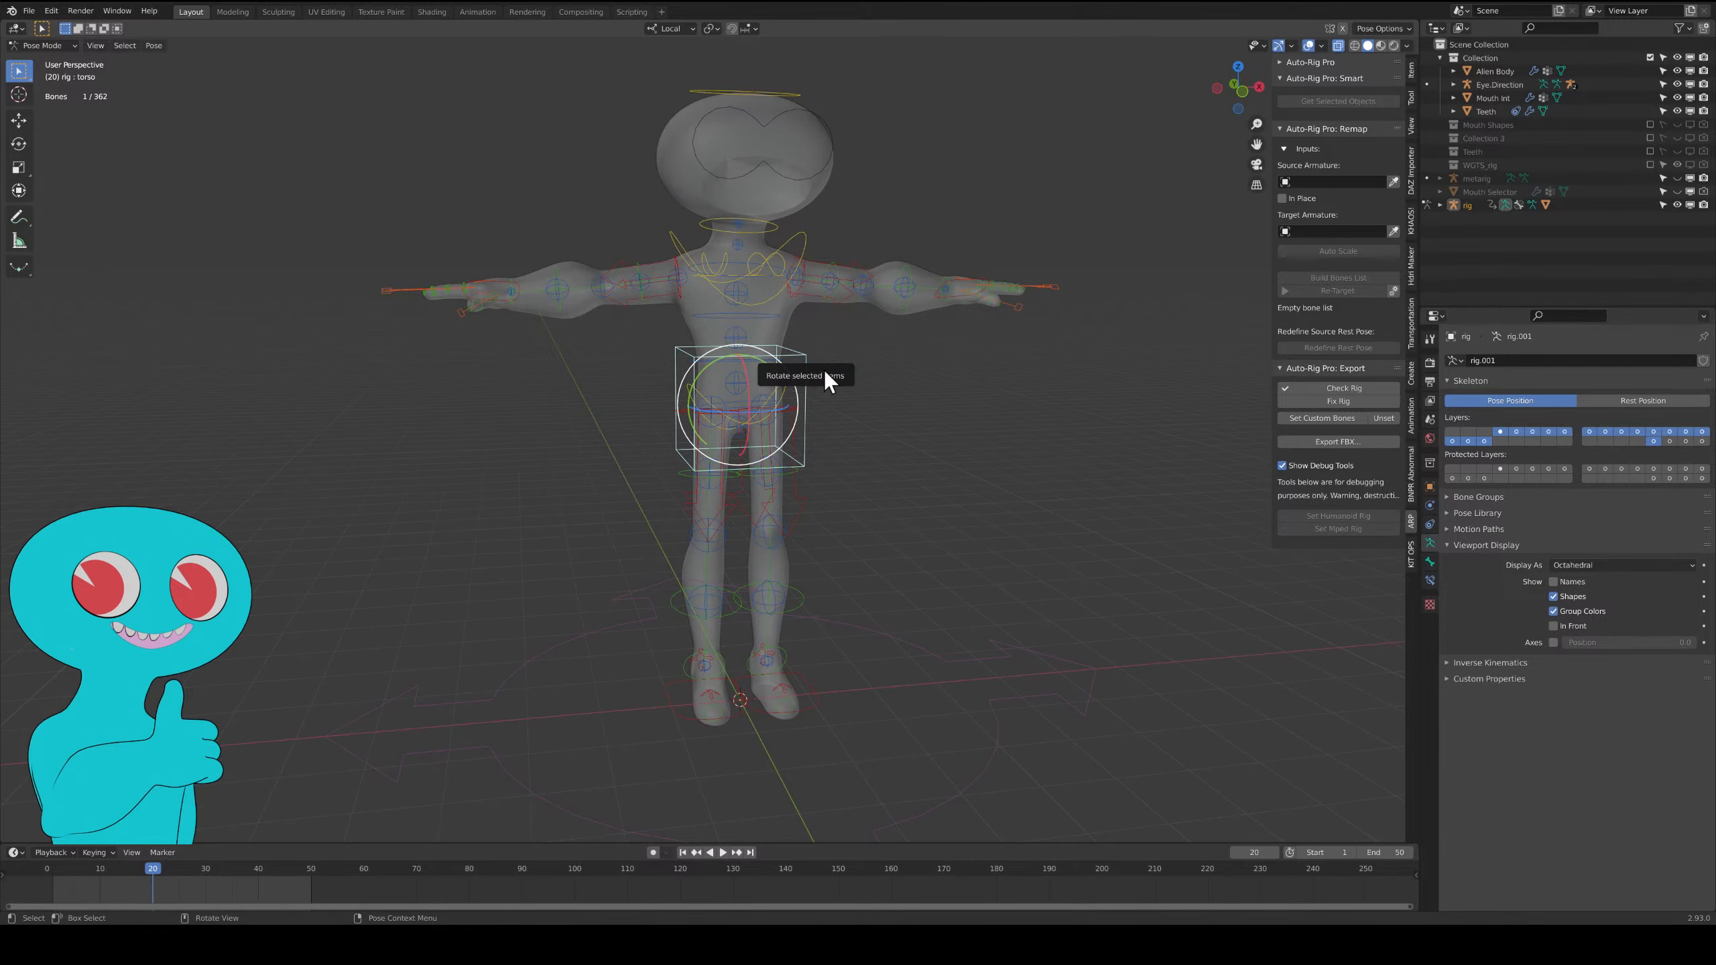
click(784, 365)
mouse_move(823, 371)
middle_down()
mouse_move(880, 387)
mouse_move(847, 382)
middle_up()
key(r)
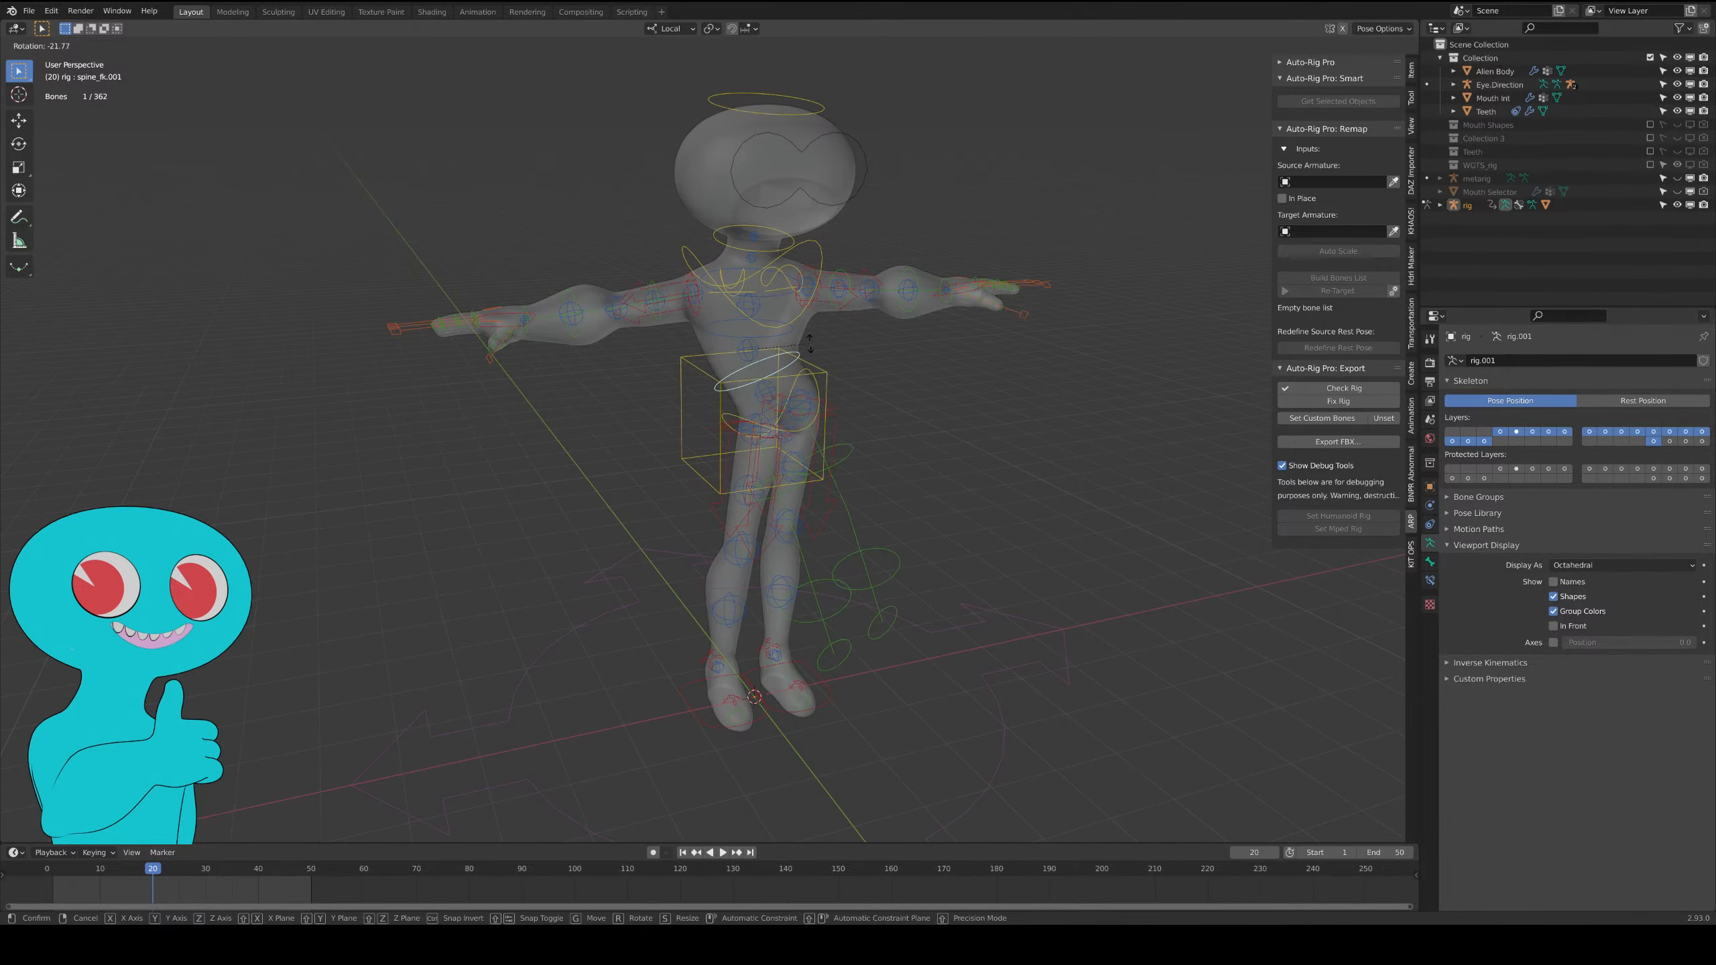
key(Escape)
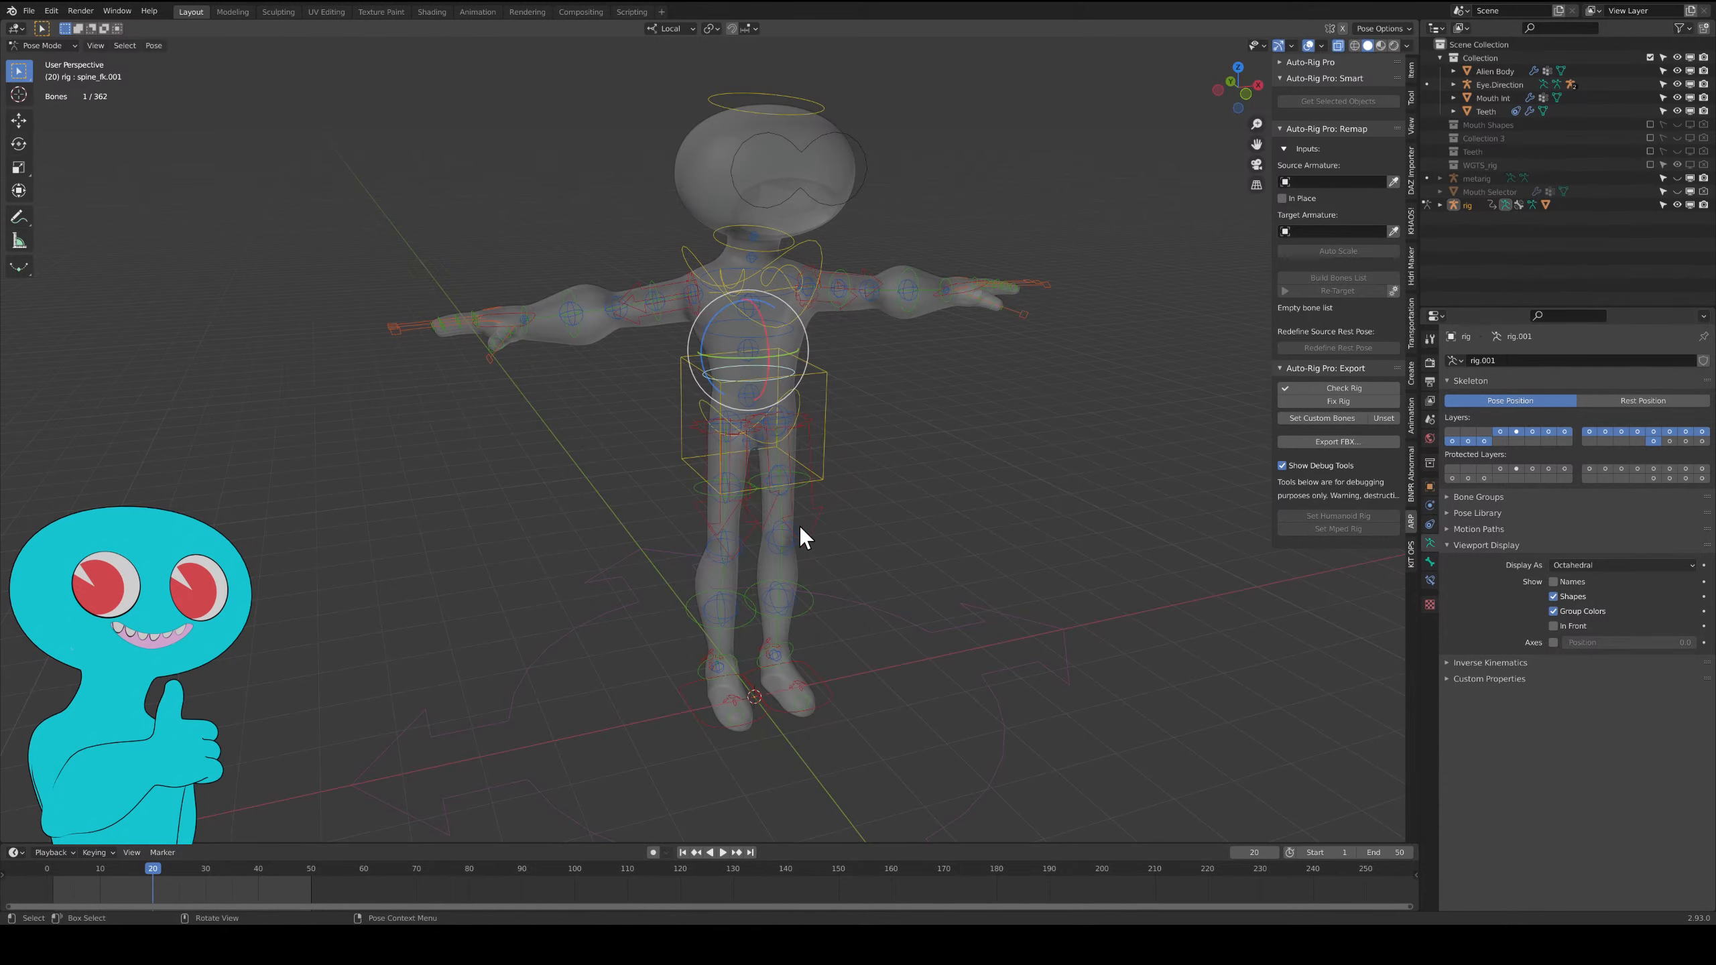
Raise the left foot's IK control about 1.6 m to bend the knee and try rotating the foot.
click(831, 694)
key(g)
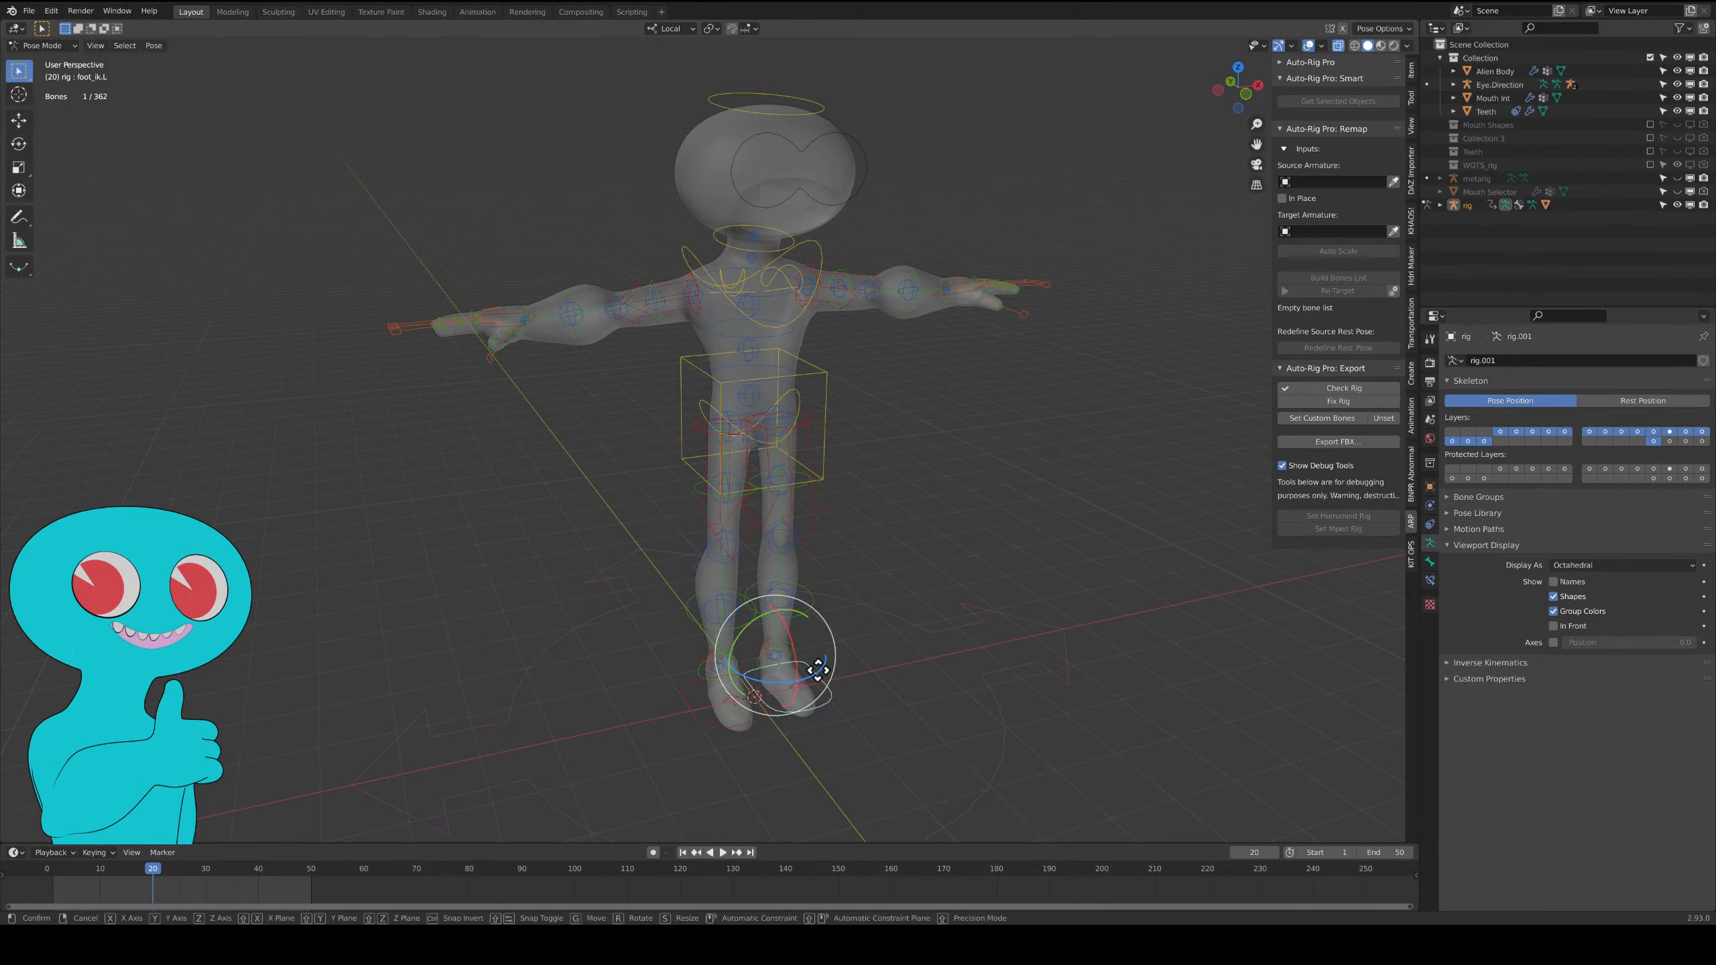
click(838, 573)
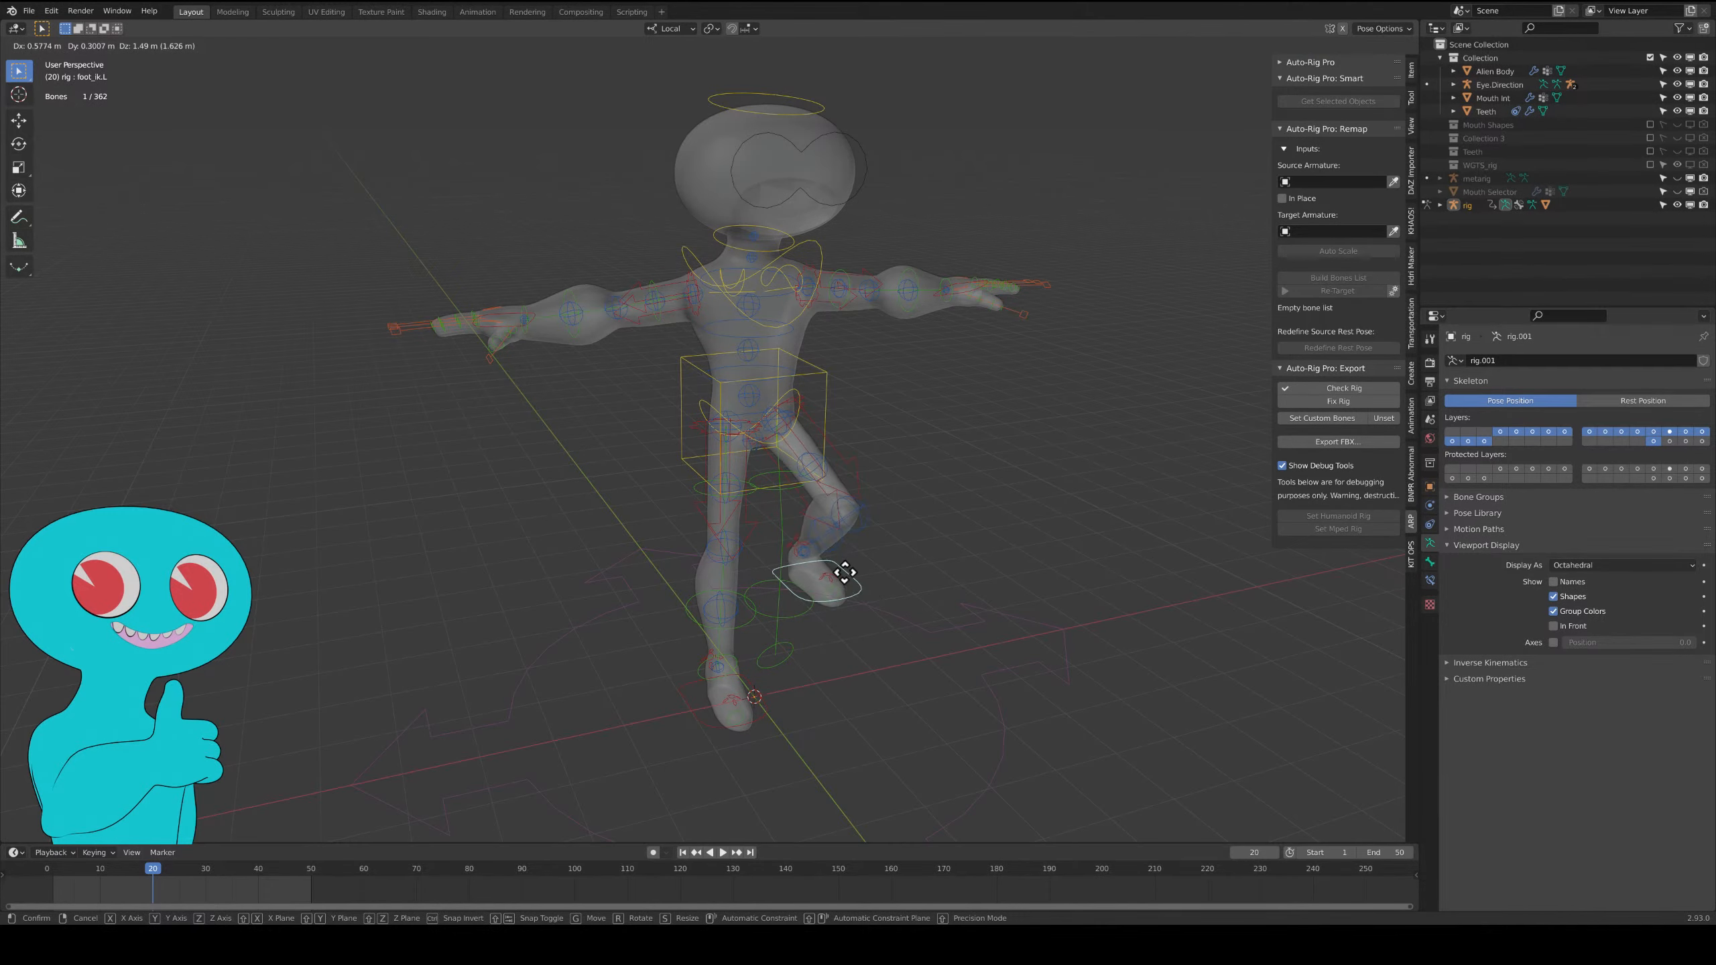
middle_drag(835, 574, 938, 553)
key(r)
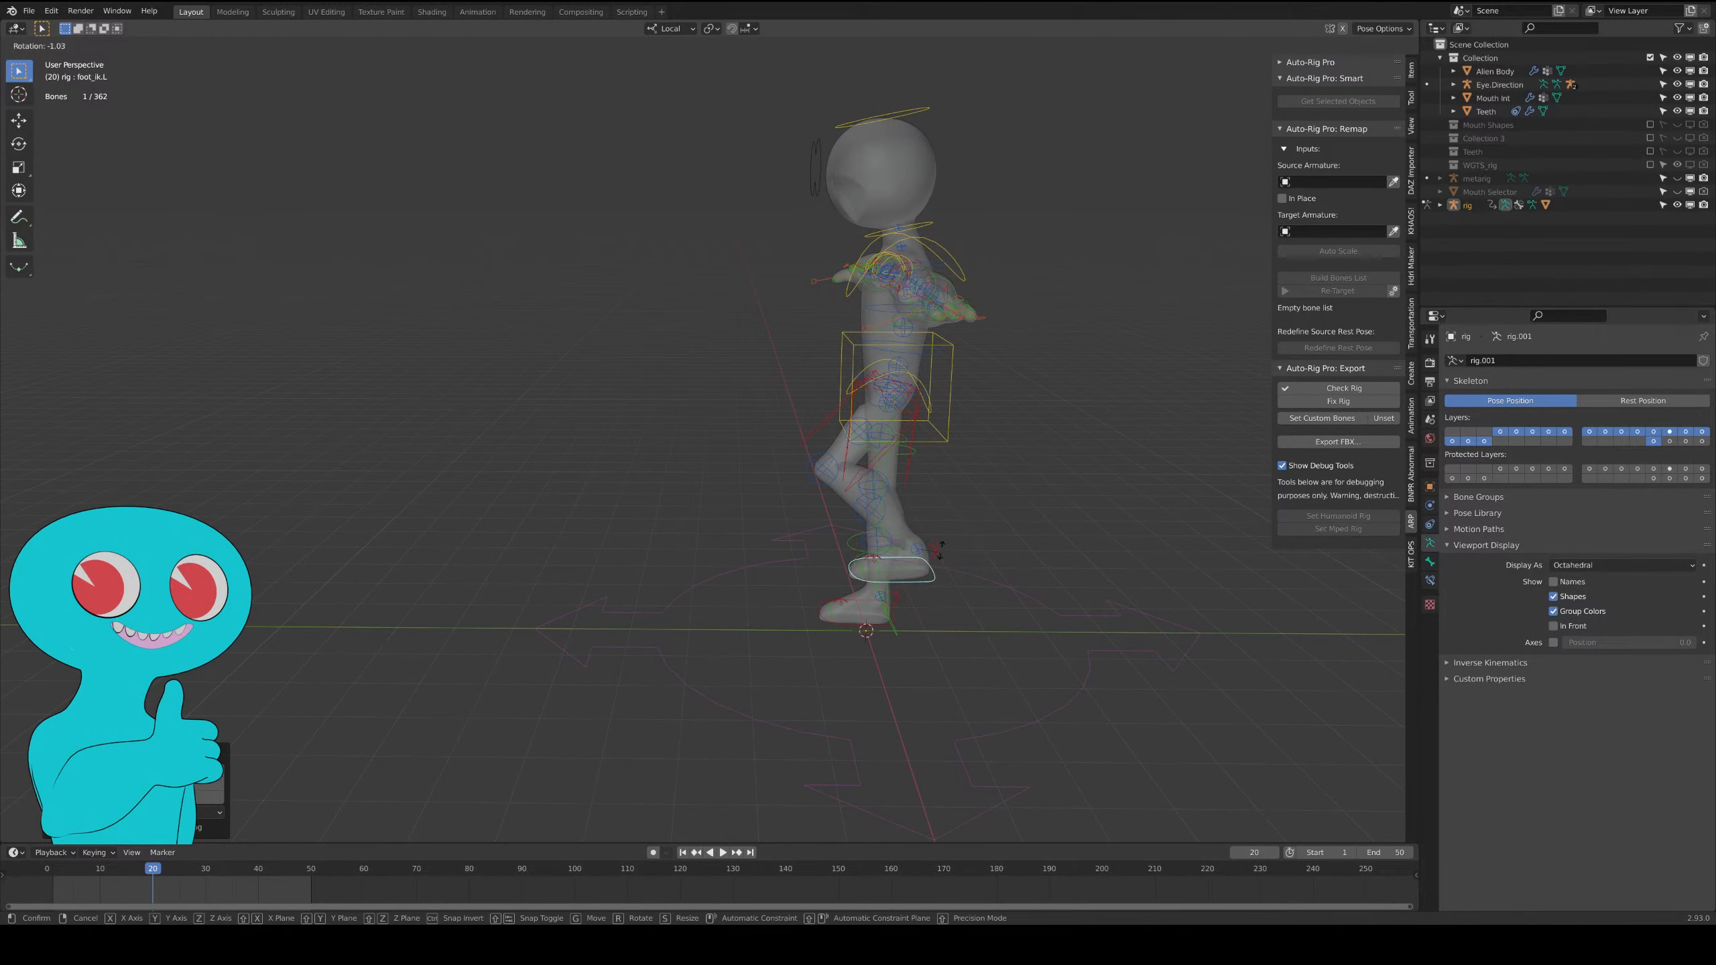
right_click(927, 544)
Rotate the left foot's heel IK control to test the foot roll on the raised leg.
click(941, 520)
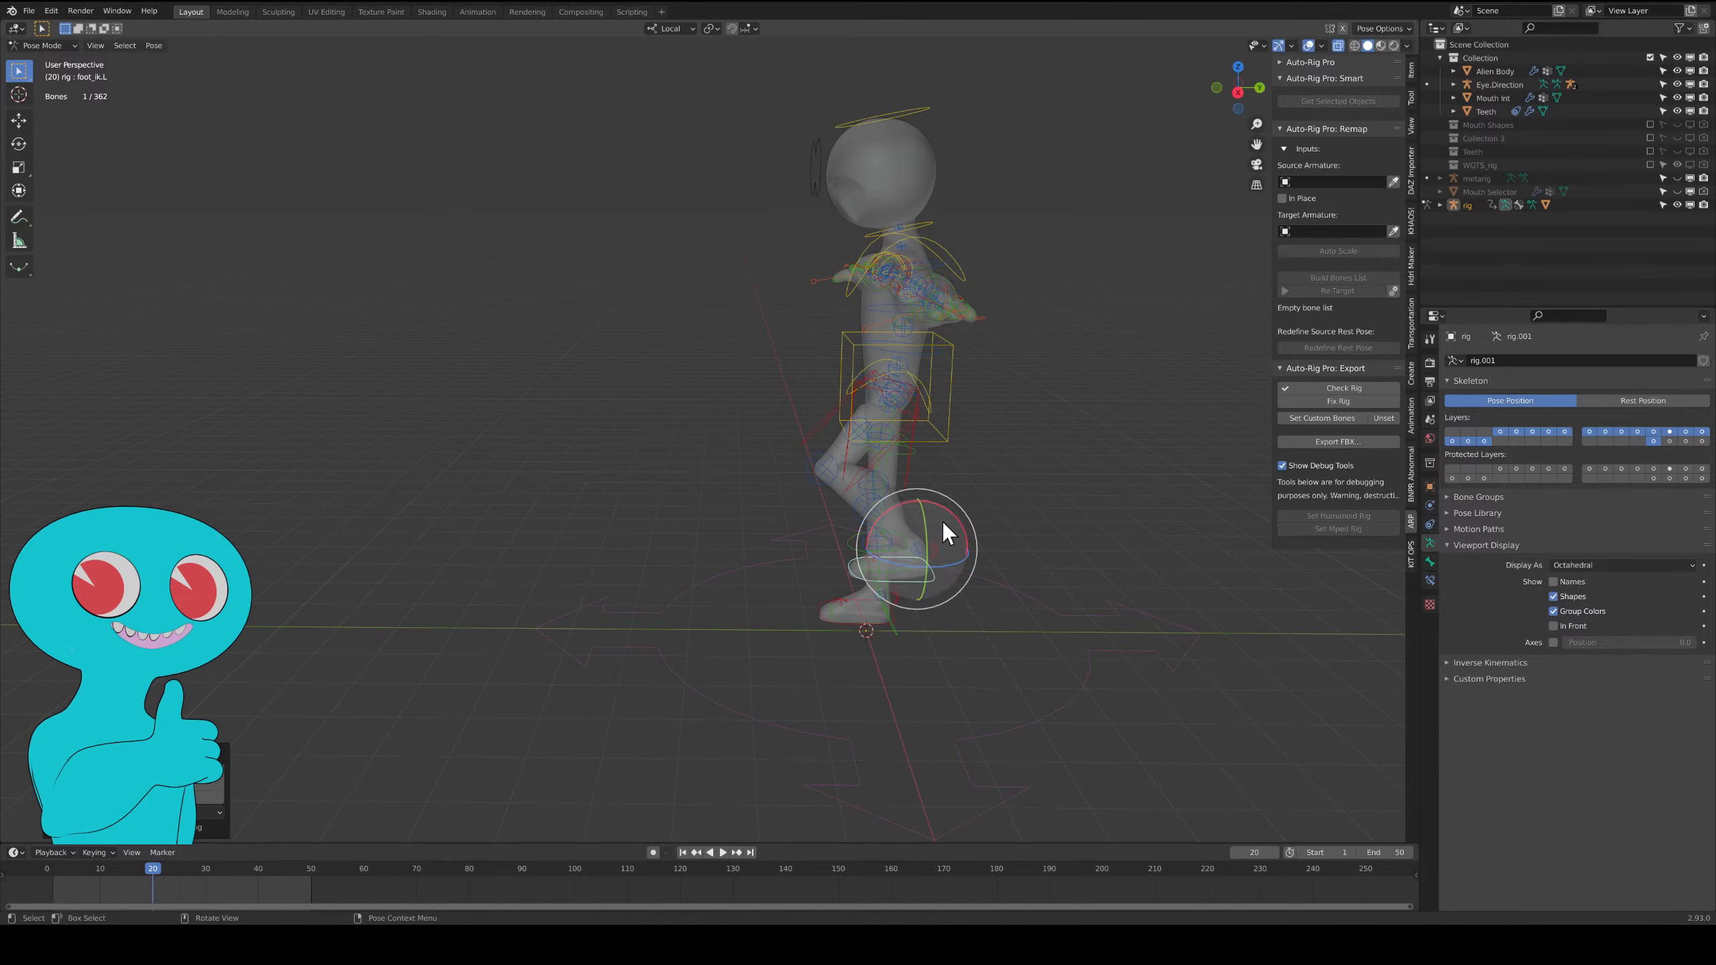
middle_drag(935, 548, 1016, 545)
key(r)
click(938, 503)
key(r)
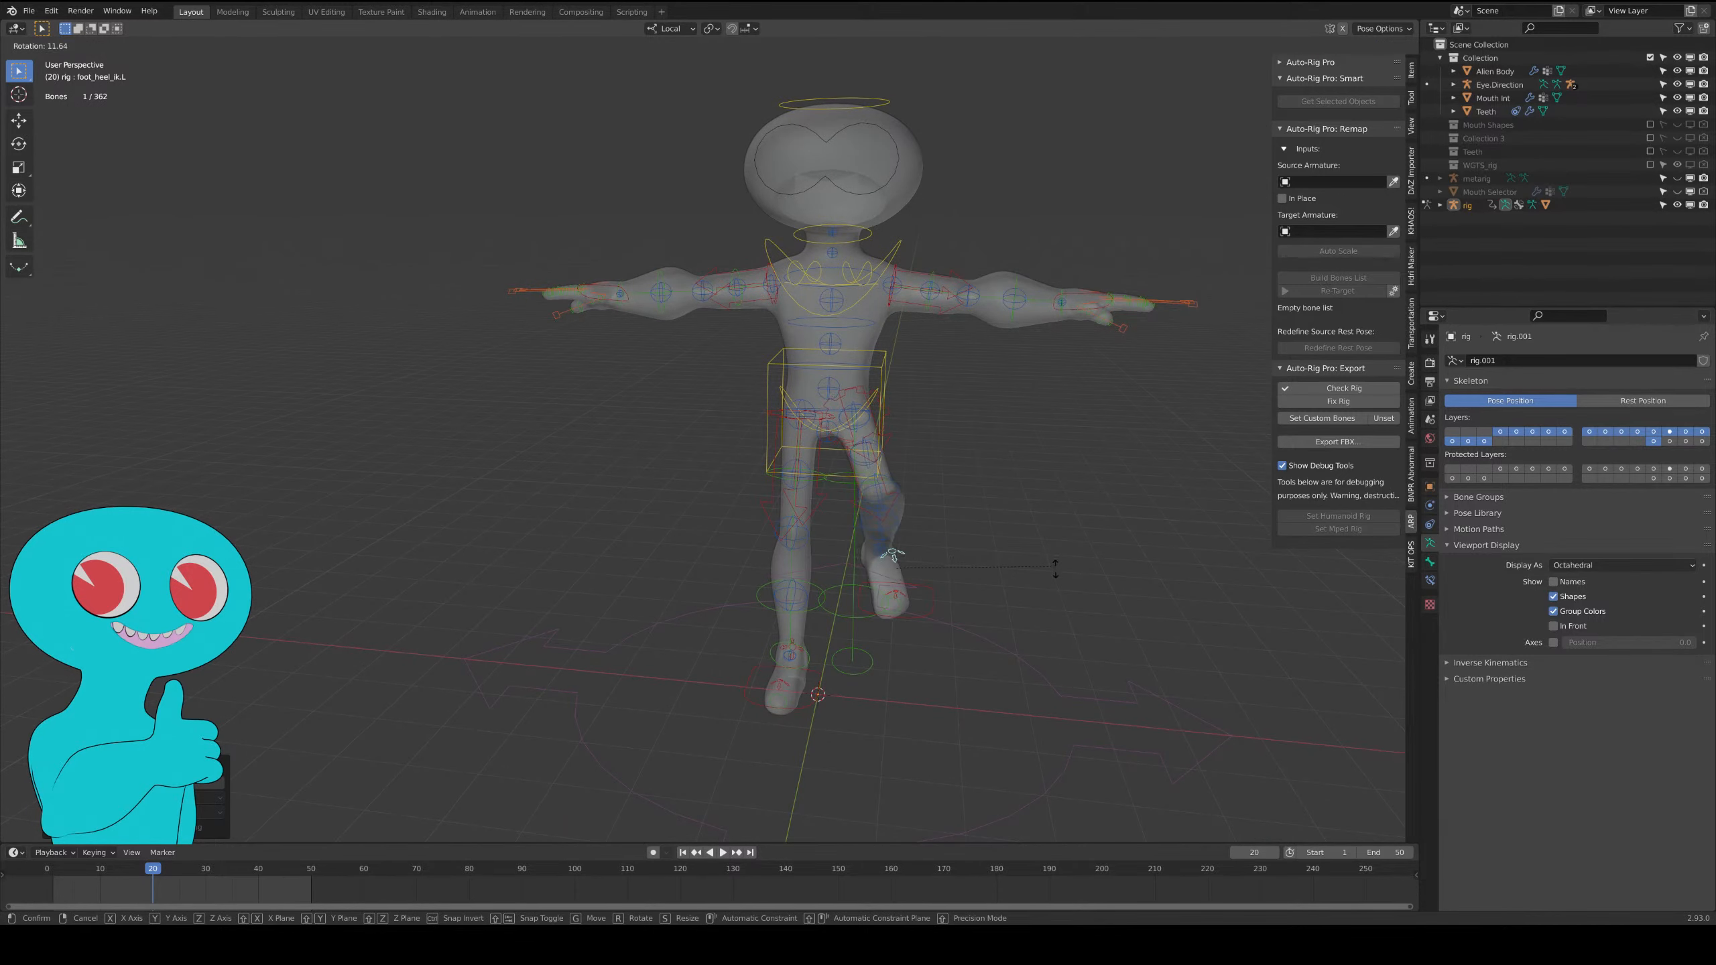
click(1101, 592)
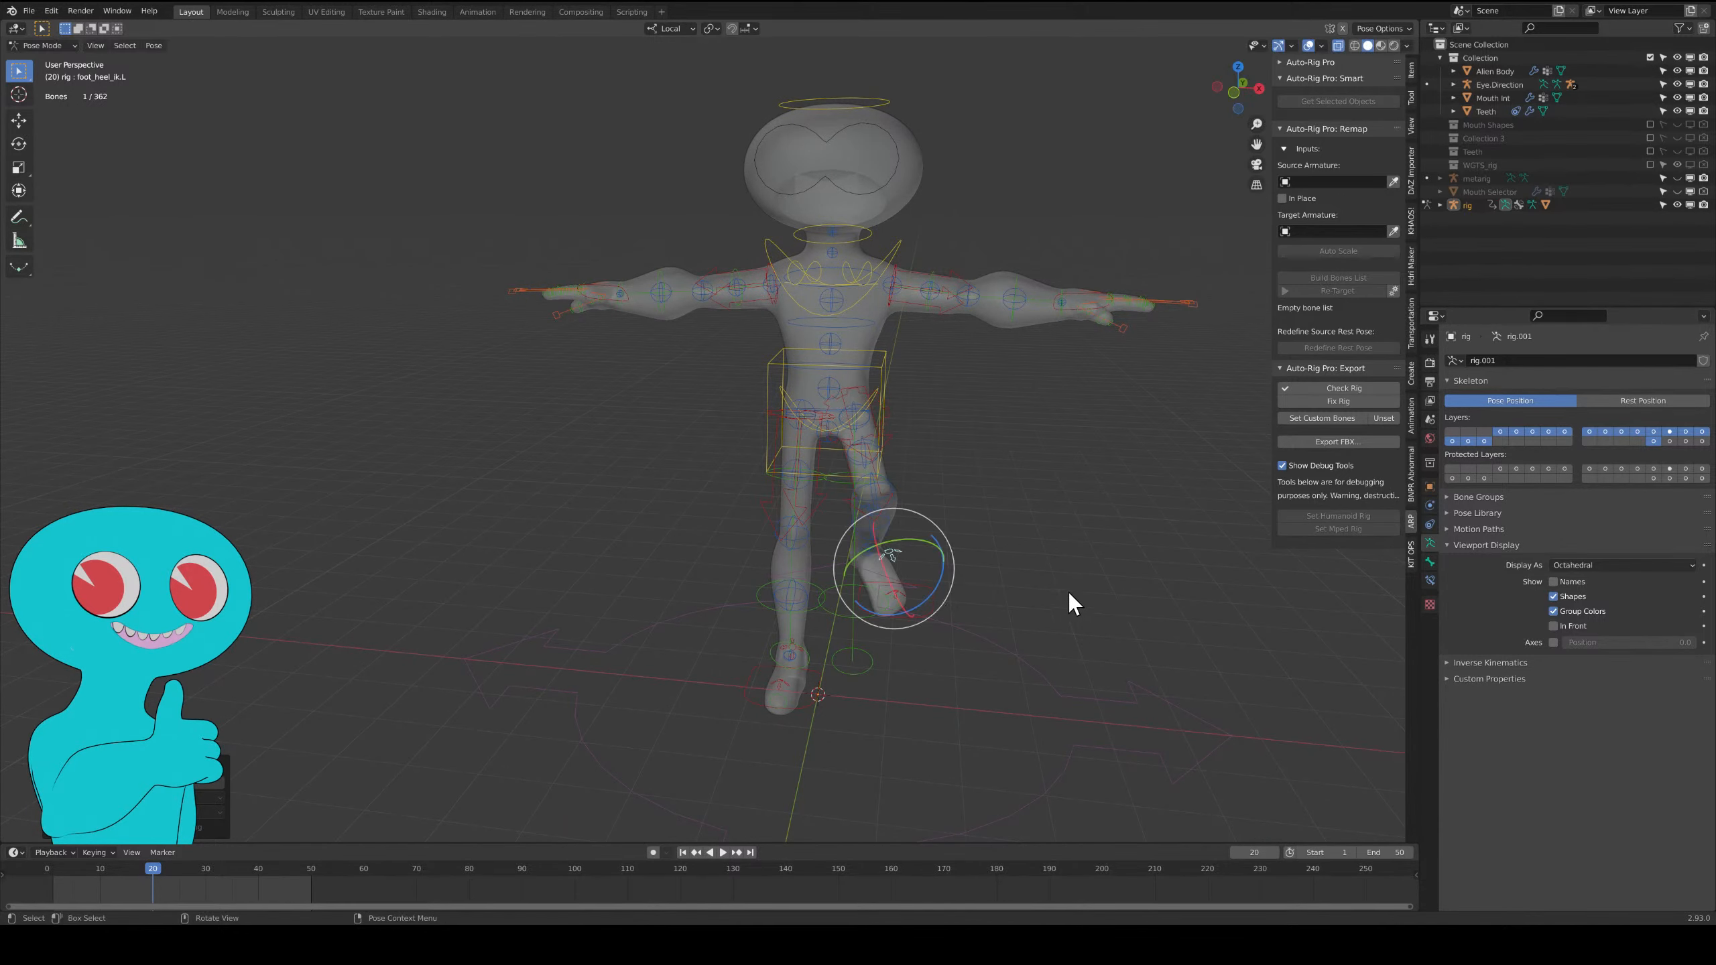
middle_drag(1029, 577, 1032, 569)
Clear the rotation and location of all visible rig controls to restore the rest pose, leaving nothing selected.
key(a)
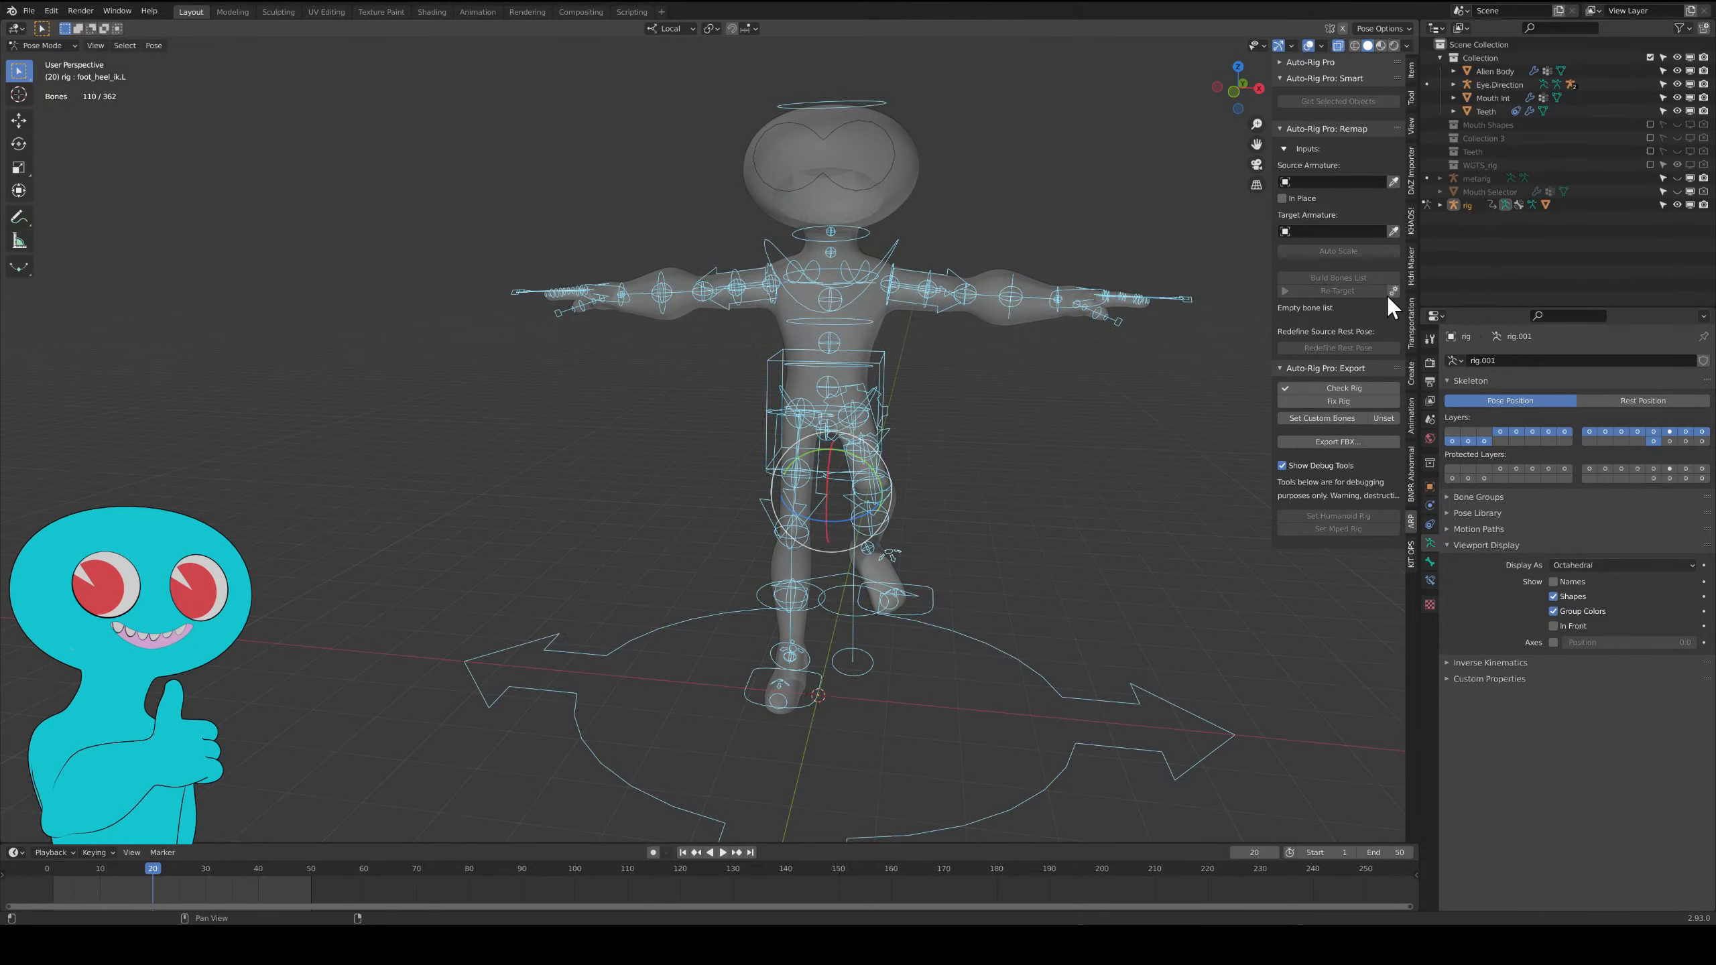
click(1411, 97)
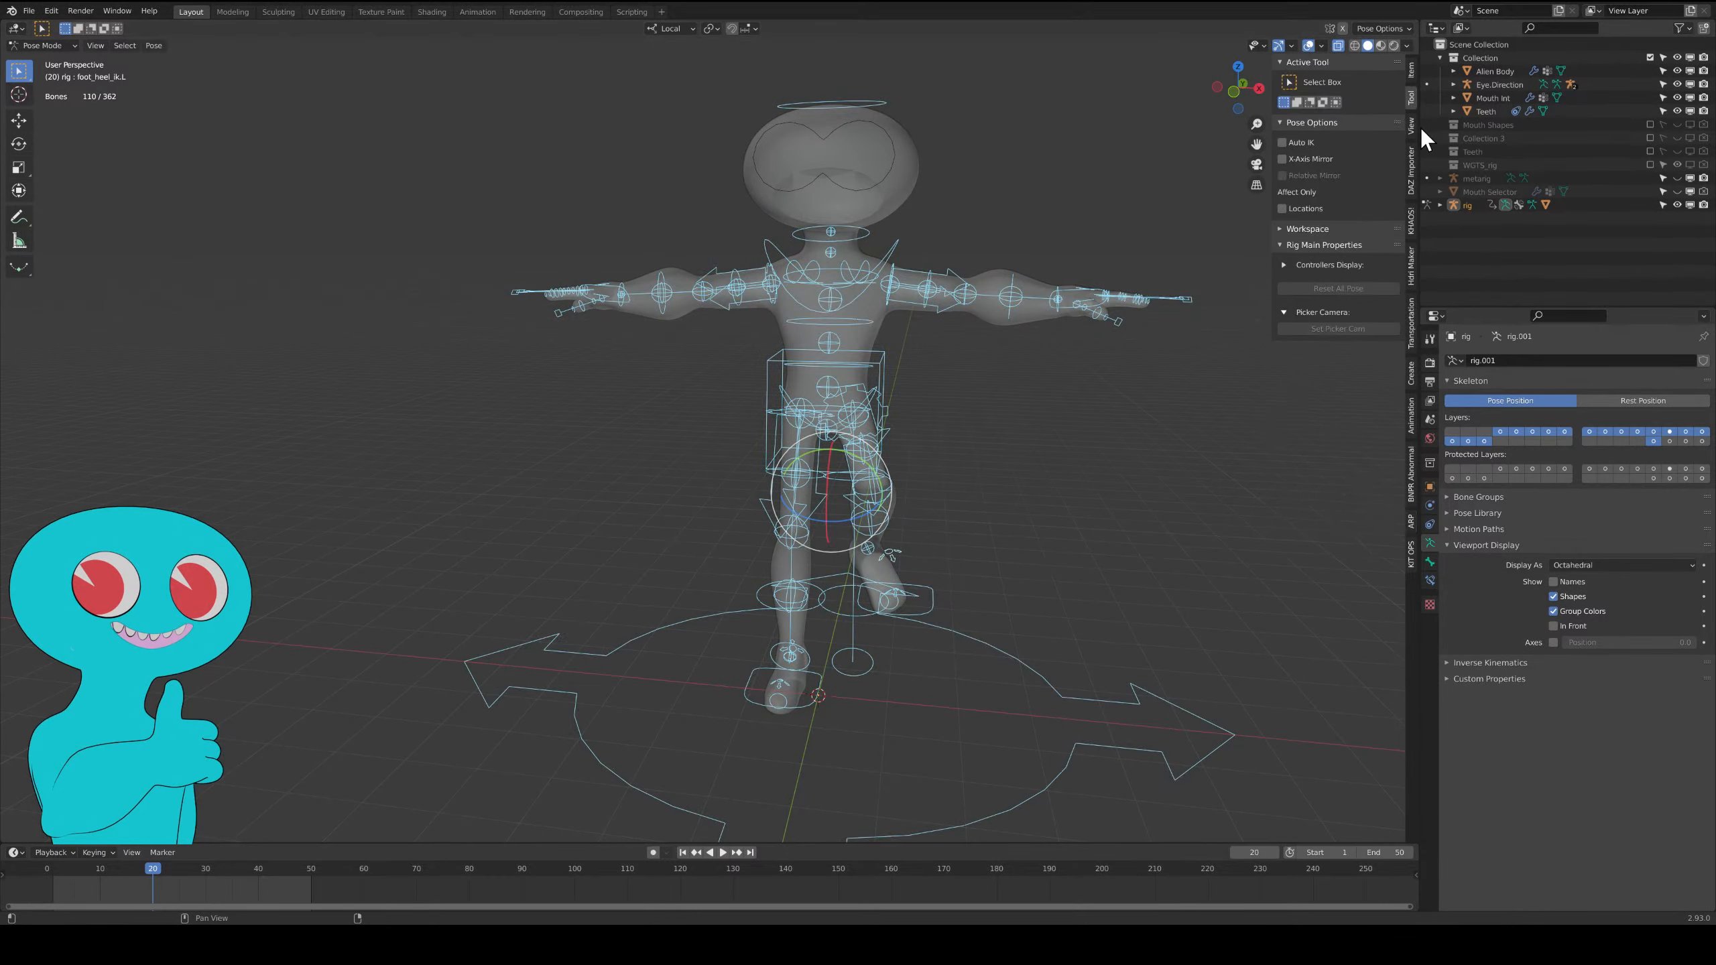
click(1413, 126)
scroll(904, 449, up, 5)
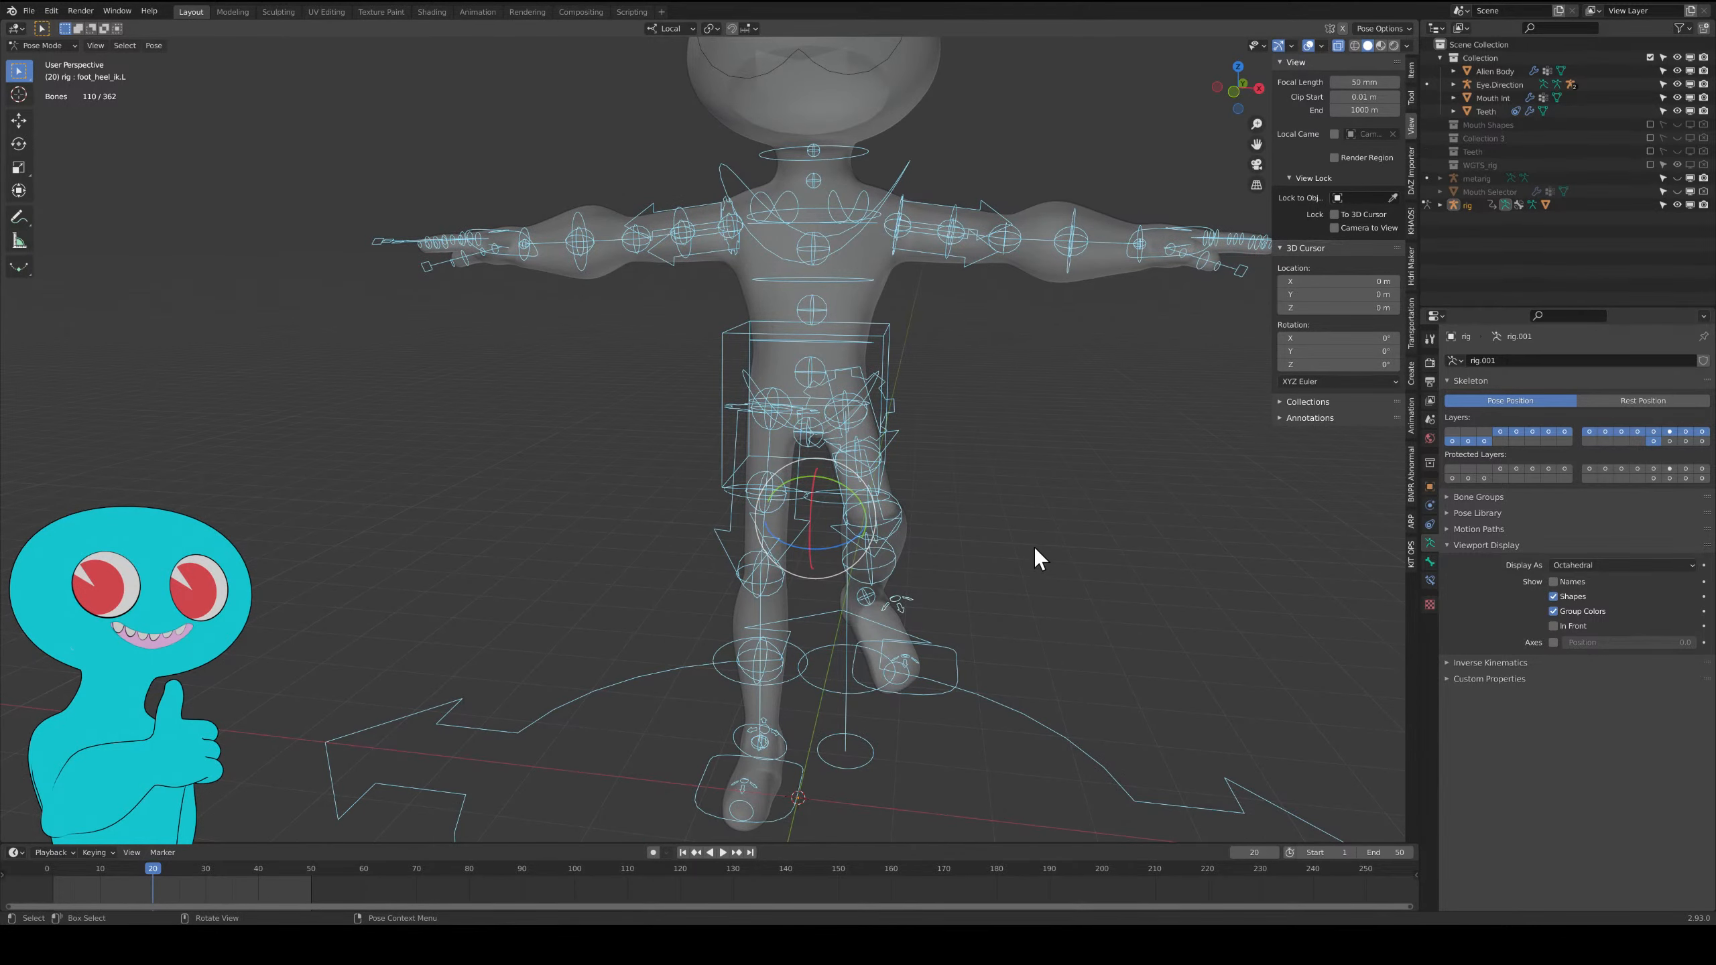
scroll(1028, 563, down, 2)
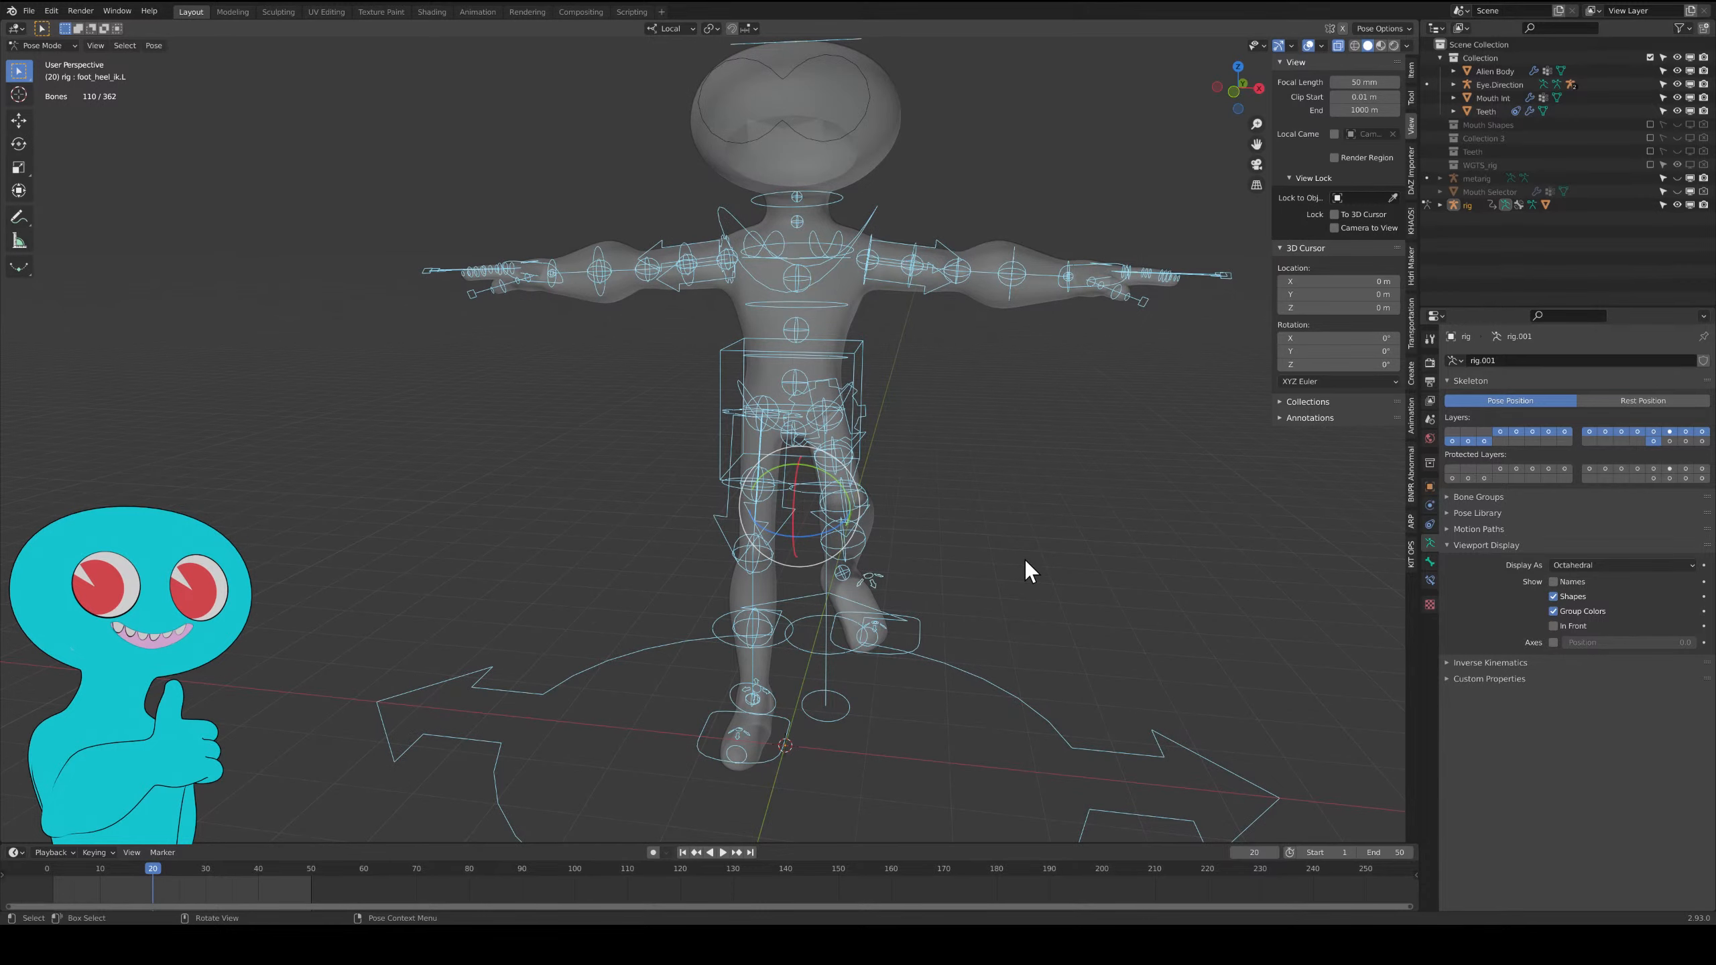
key(alt+r)
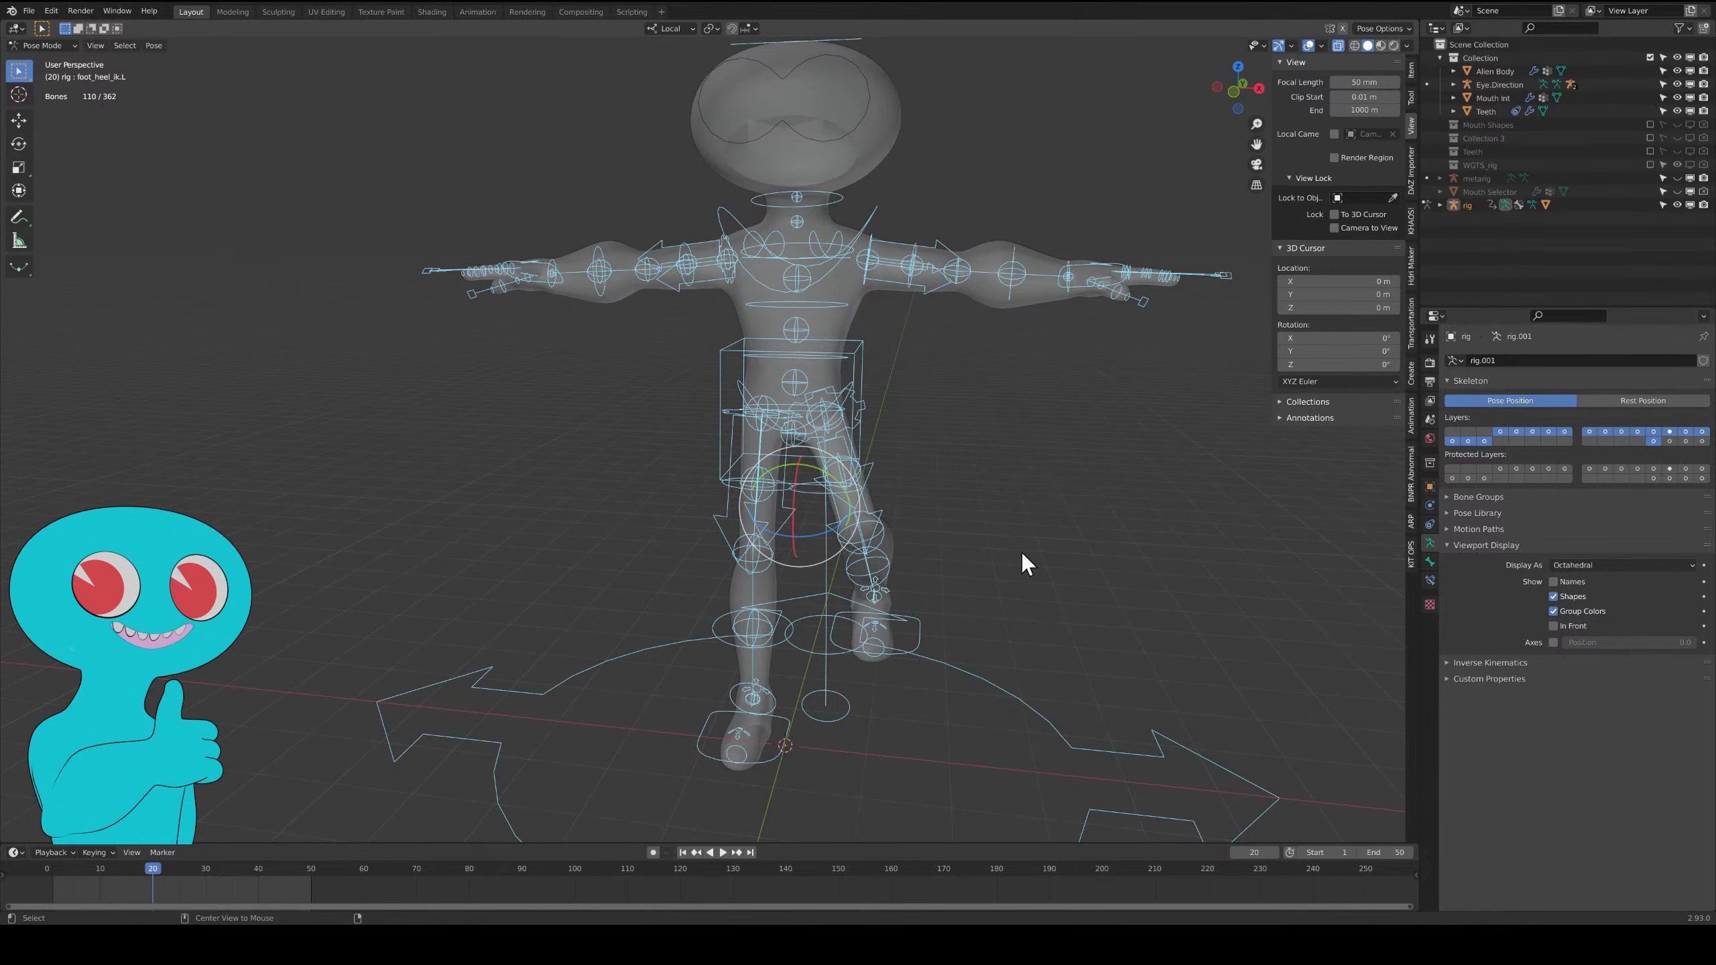
key(alt+g)
middle_drag(1011, 555, 898, 501)
click(997, 480)
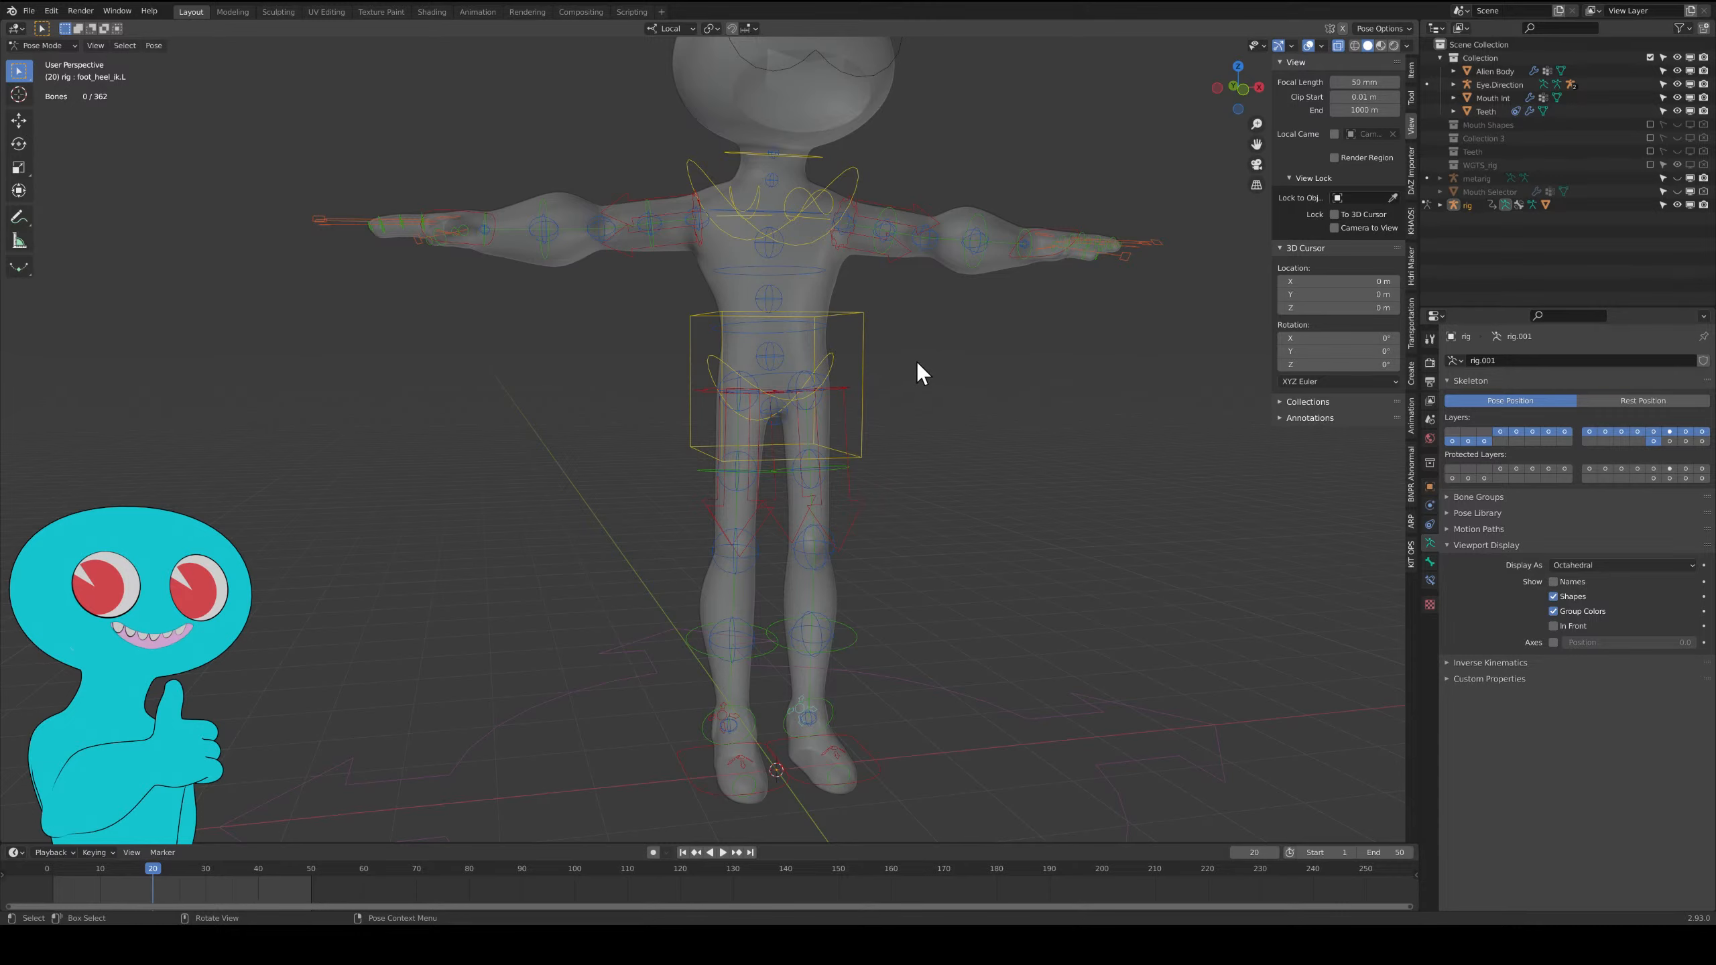
right_click(807, 309)
key(ctrl+p)
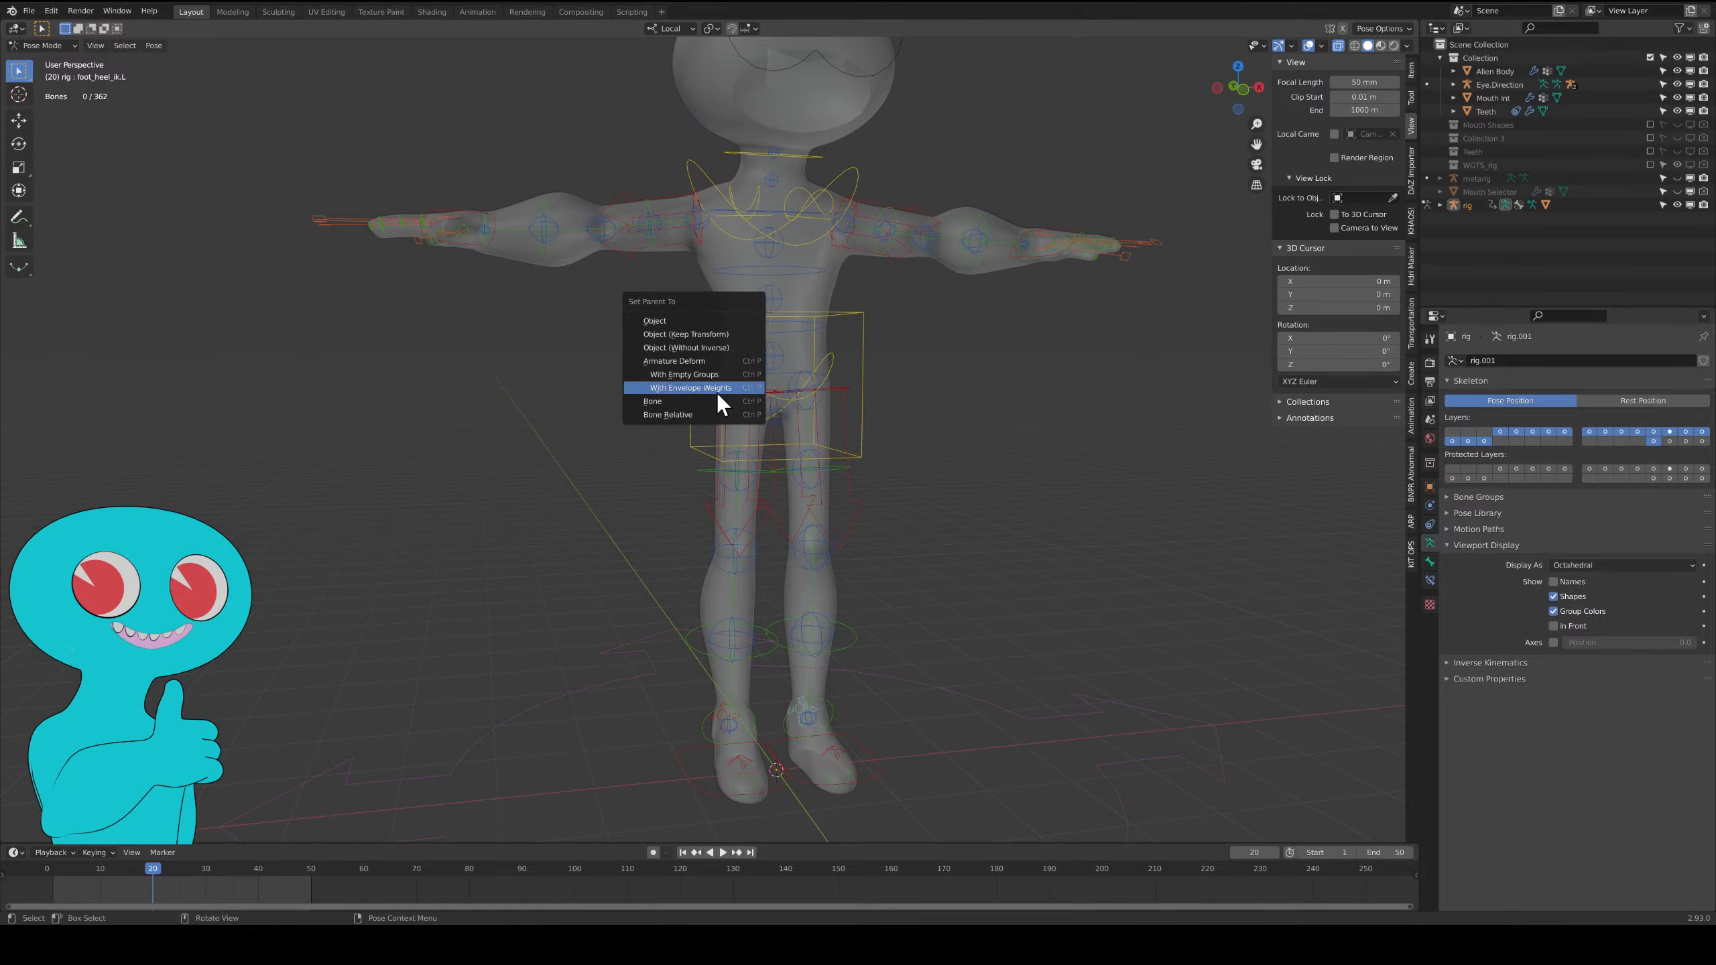
click(696, 387)
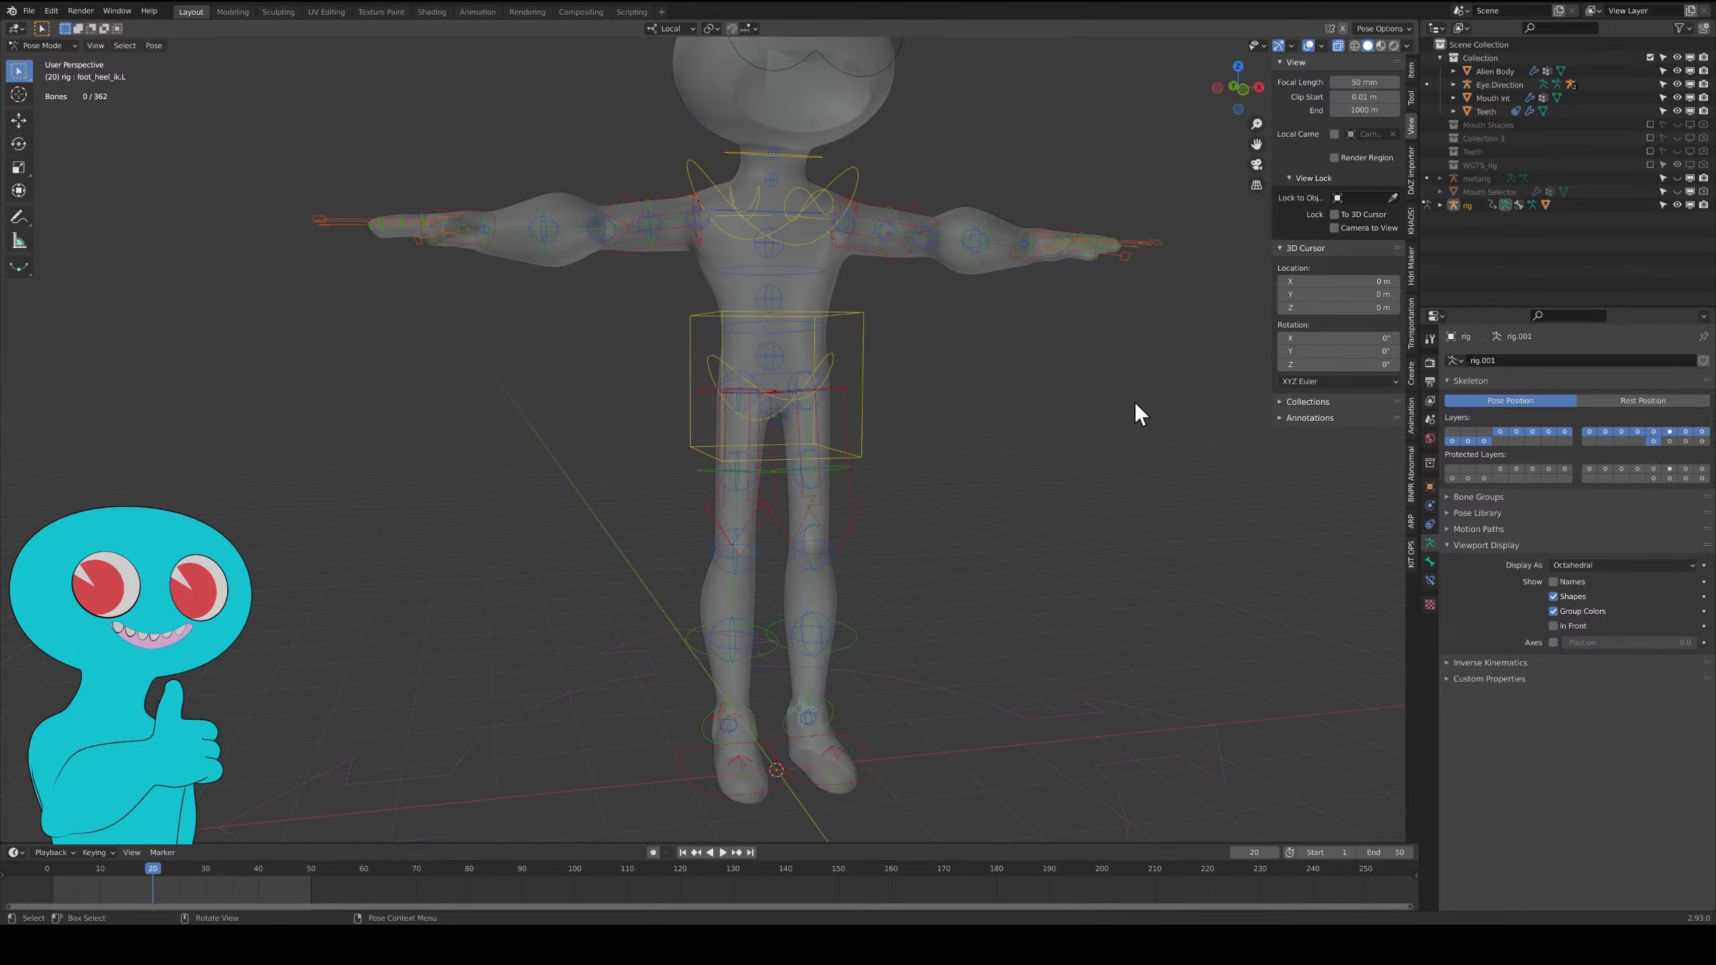
Switch from Pose Mode to Object Mode and select only the Alien Body mesh.
key(ctrl+Tab)
click(829, 289)
shift+middle_drag(924, 353, 965, 491)
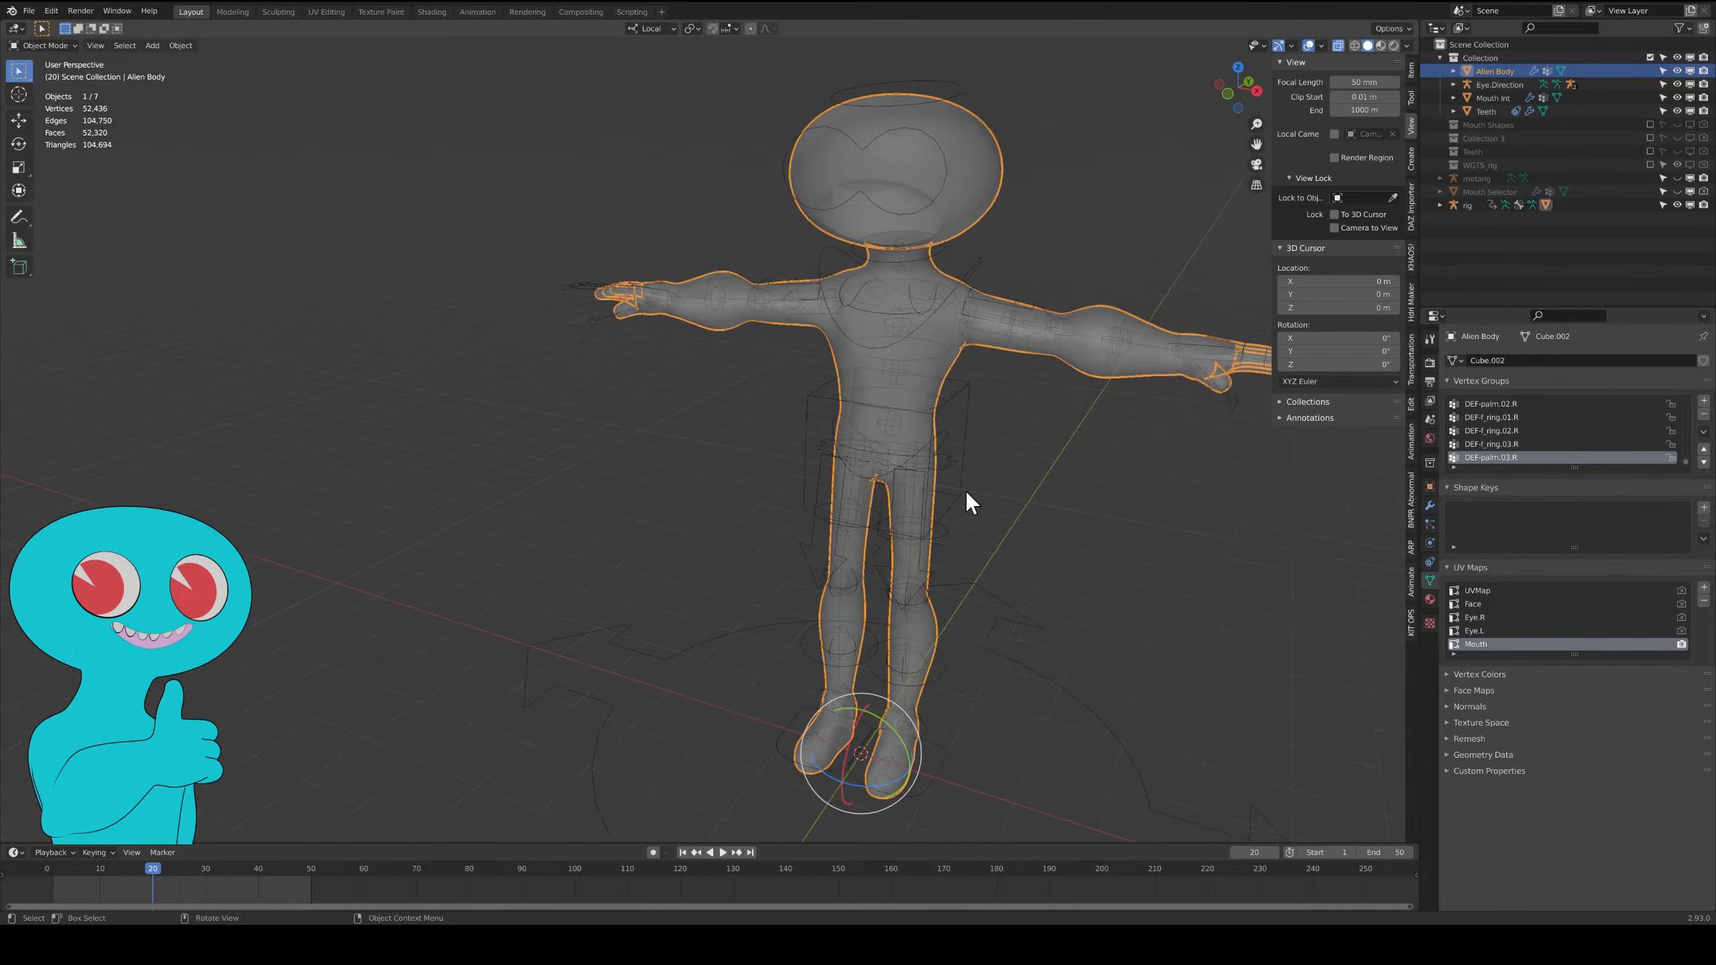
Switch the viewport to Material Preview shading, select the rig and put it into Pose Mode.
click(1381, 45)
middle_drag(989, 523, 905, 456)
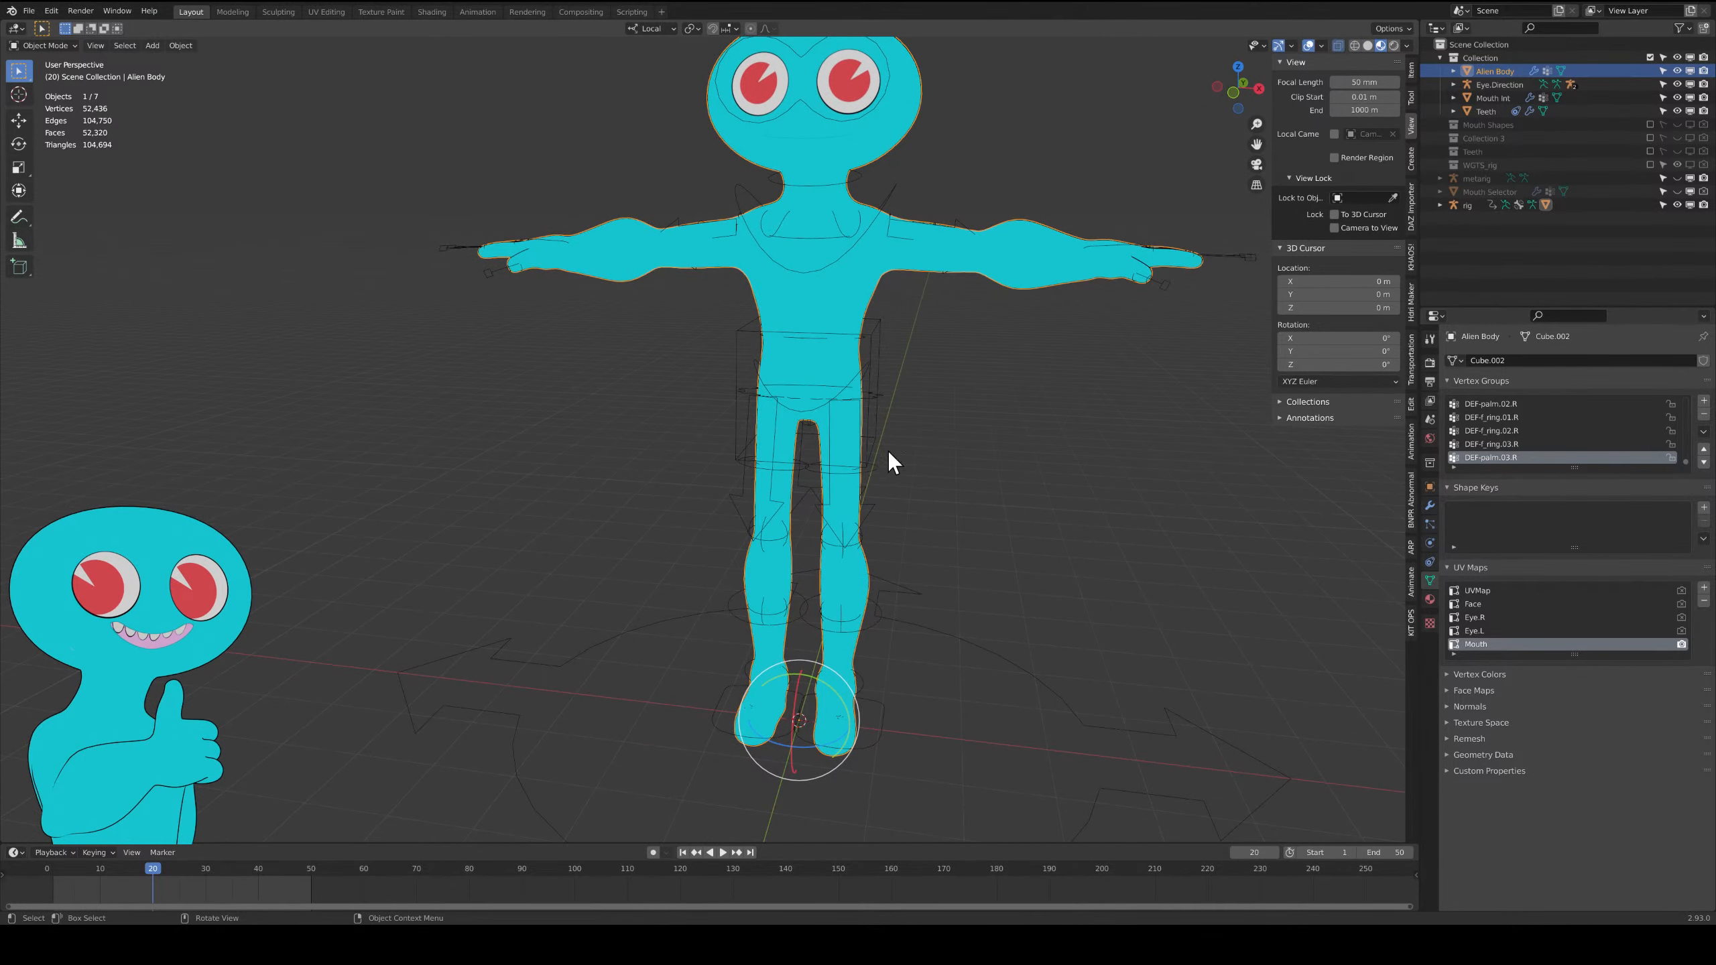
click(873, 431)
mouse_move(1069, 408)
middle_down()
mouse_move(994, 420)
mouse_move(1055, 436)
middle_up()
scroll(1067, 406, up, 2)
shift+middle_drag(1080, 380, 873, 478)
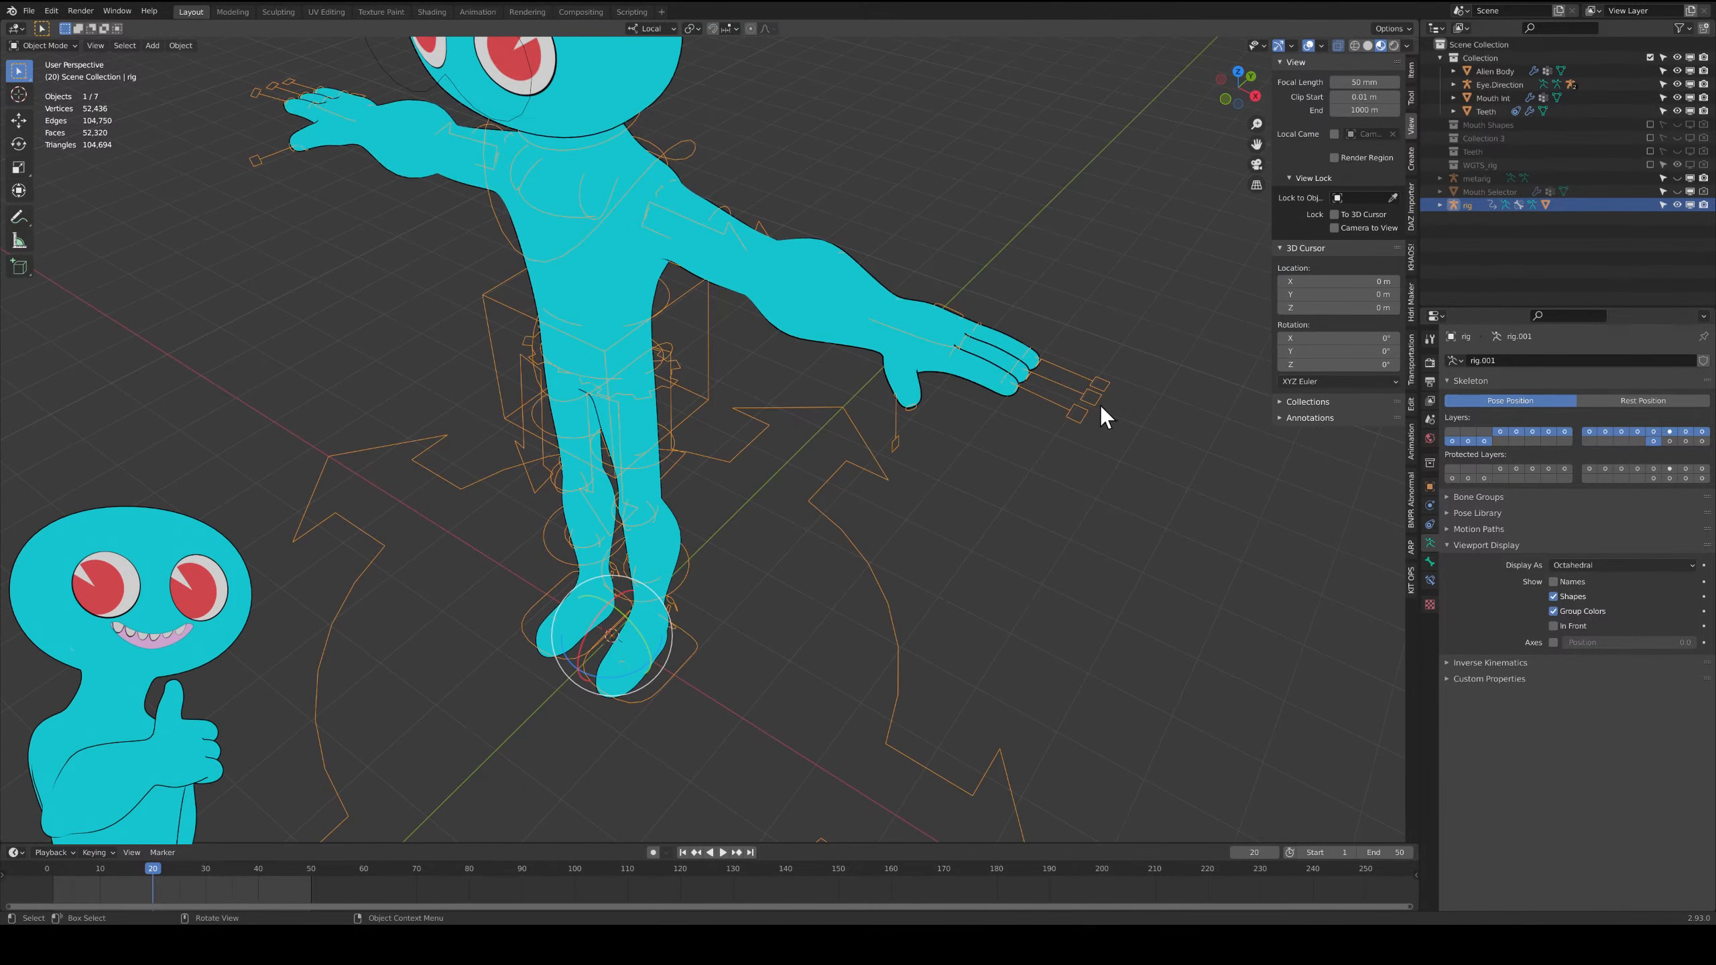
key(ctrl+Tab)
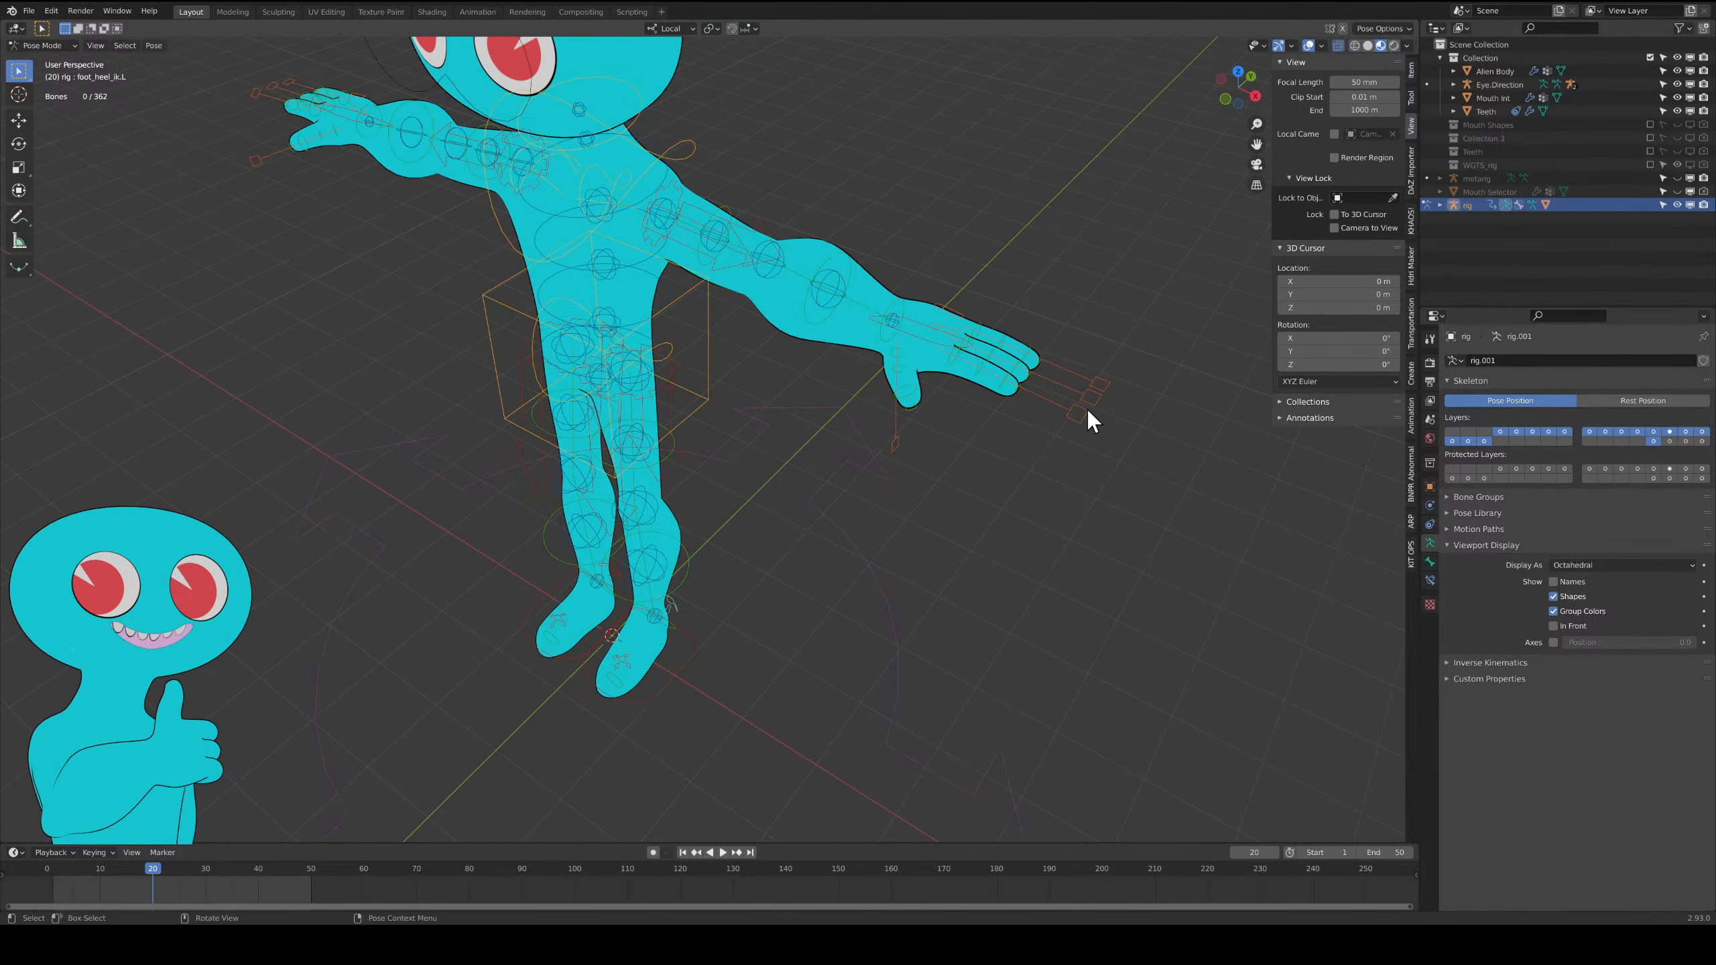
Try rotating the left upper arm's IK control.
click(1086, 407)
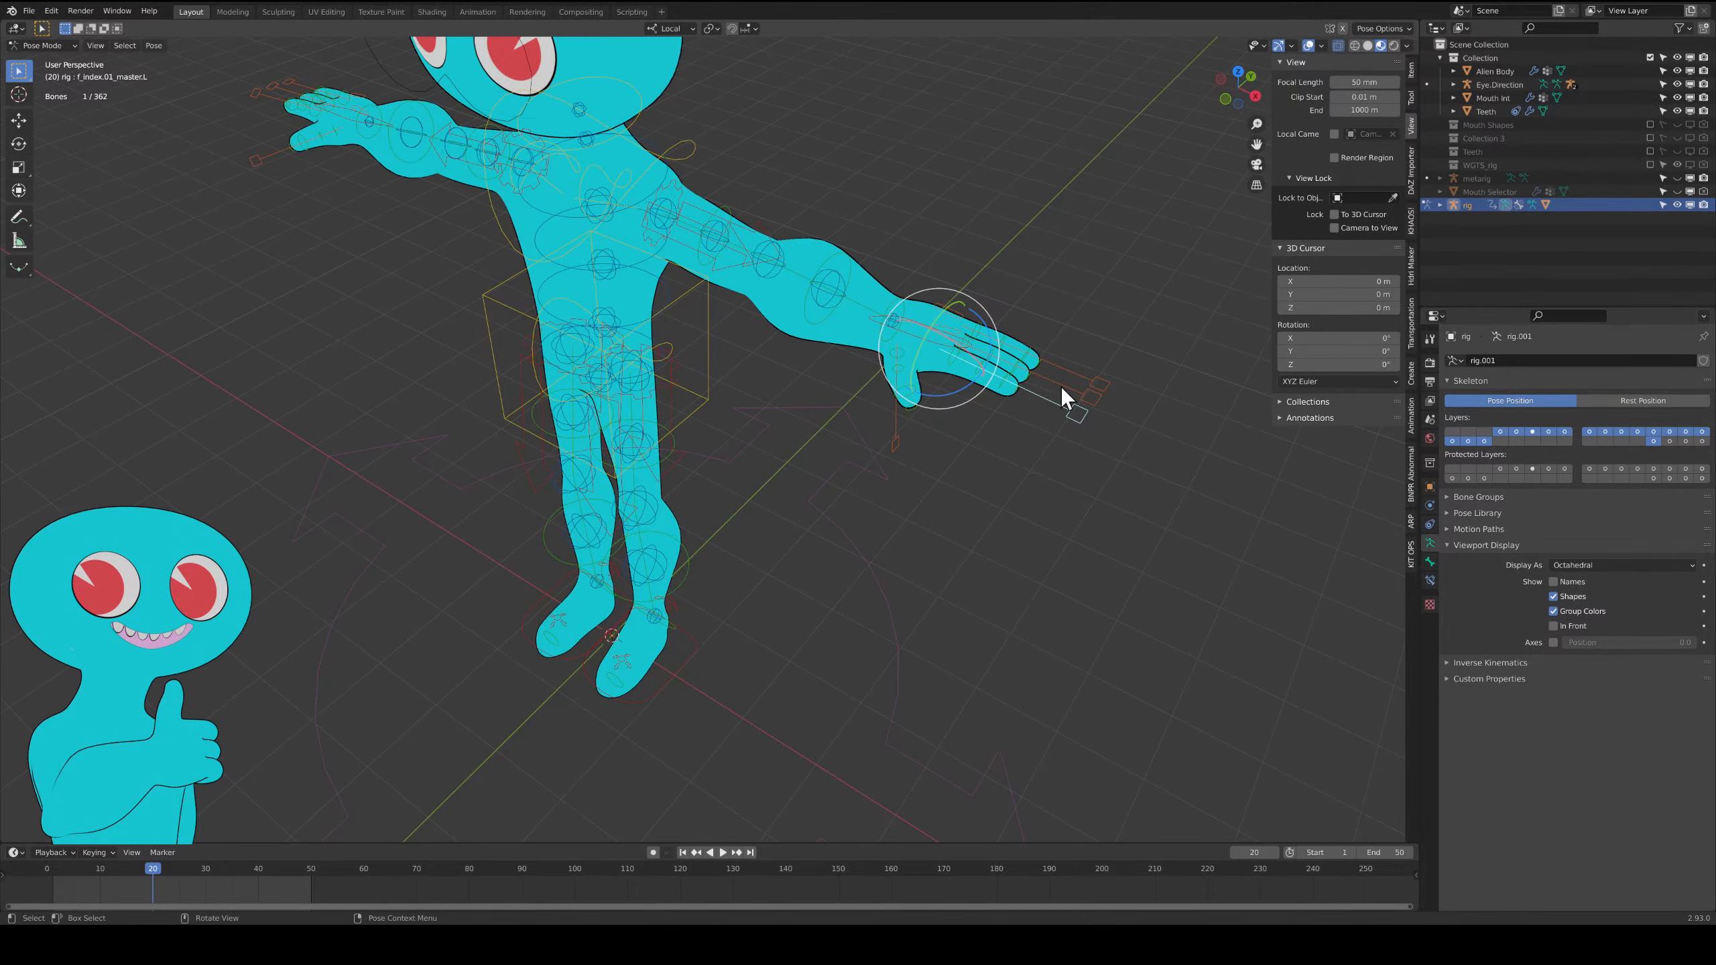
click(1411, 99)
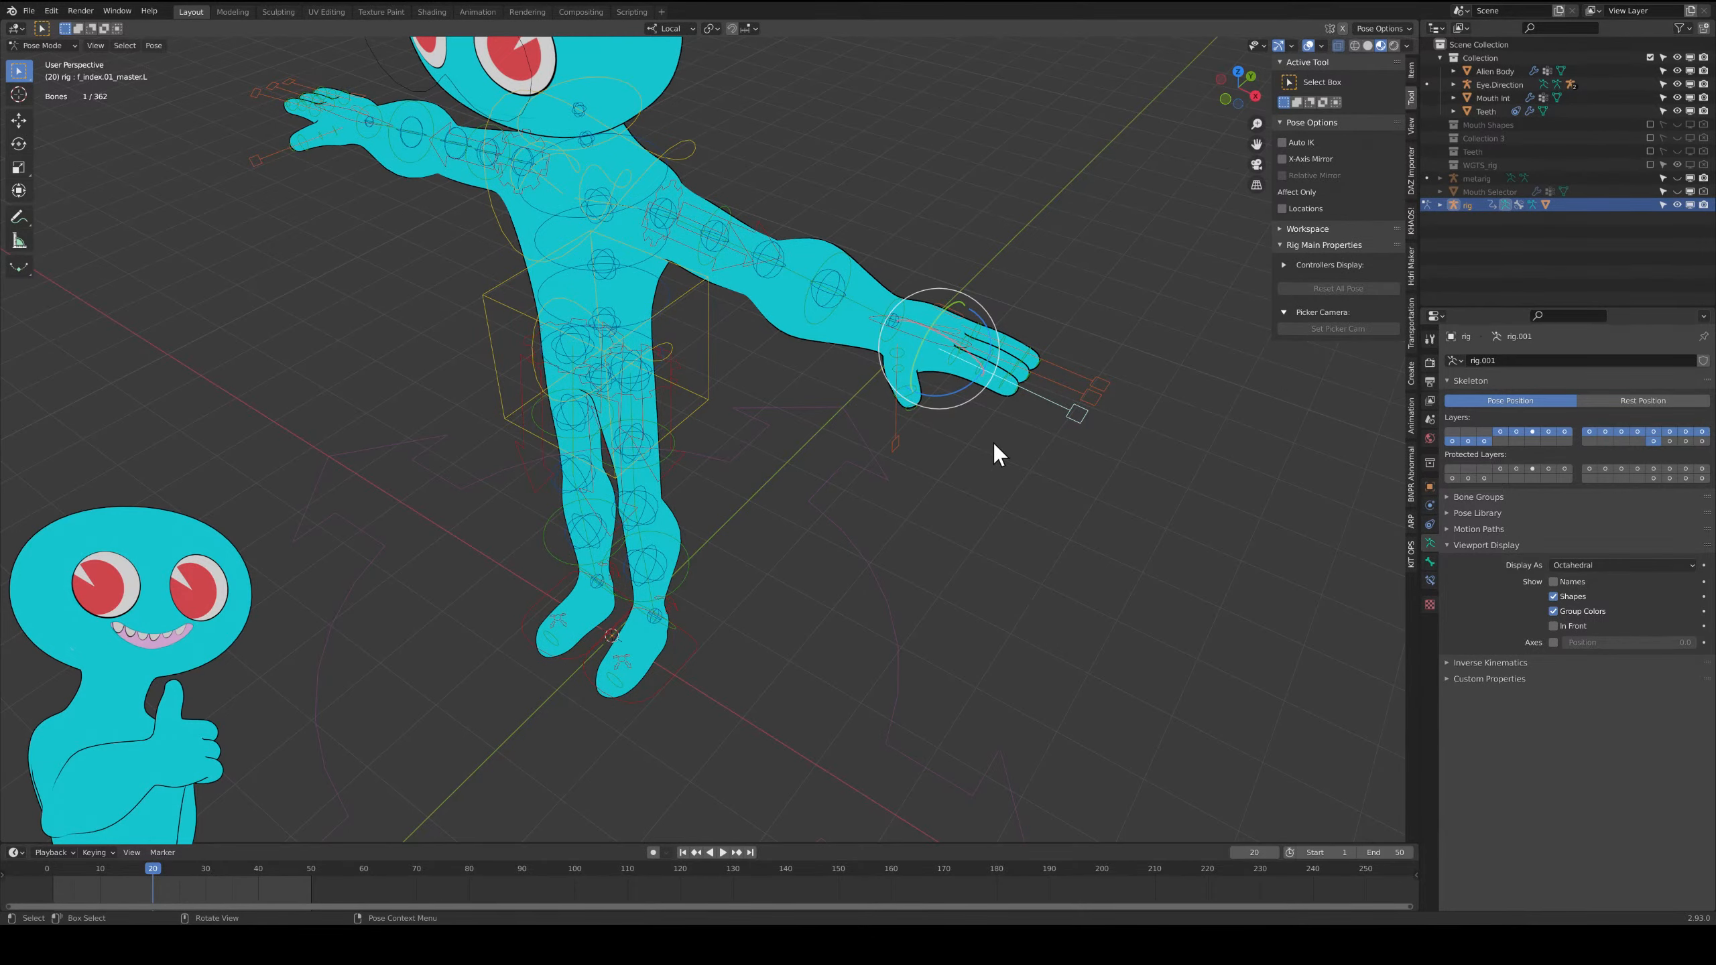
middle_drag(992, 443, 1206, 491)
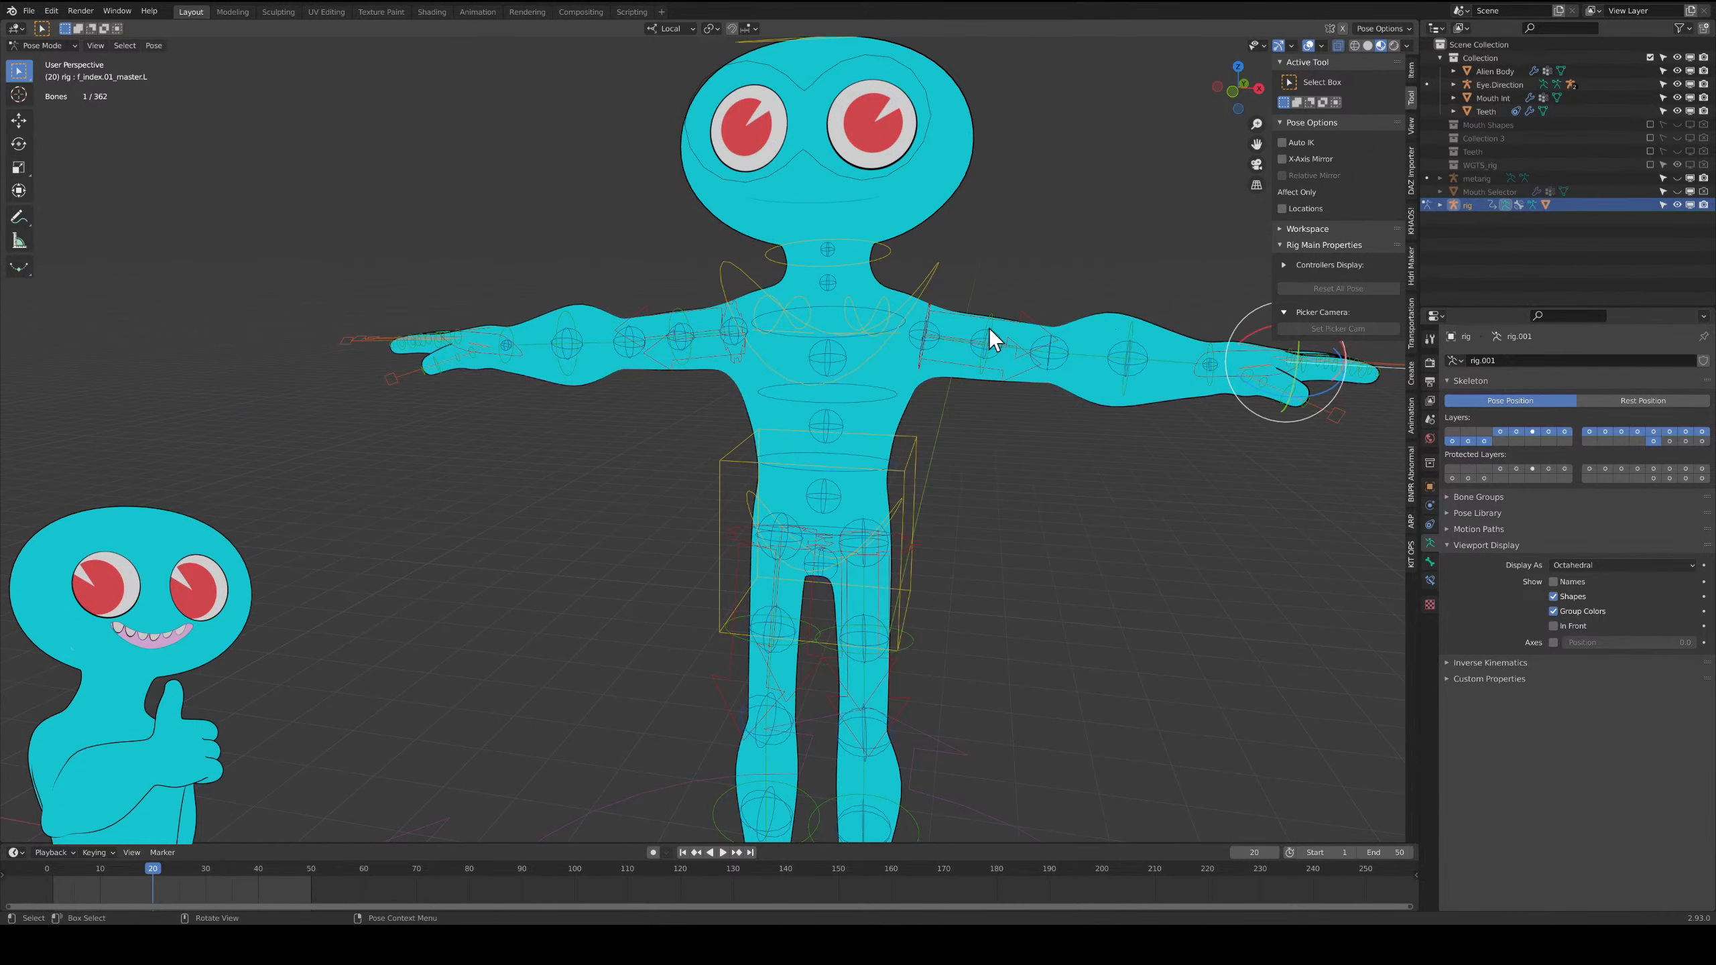
click(1035, 320)
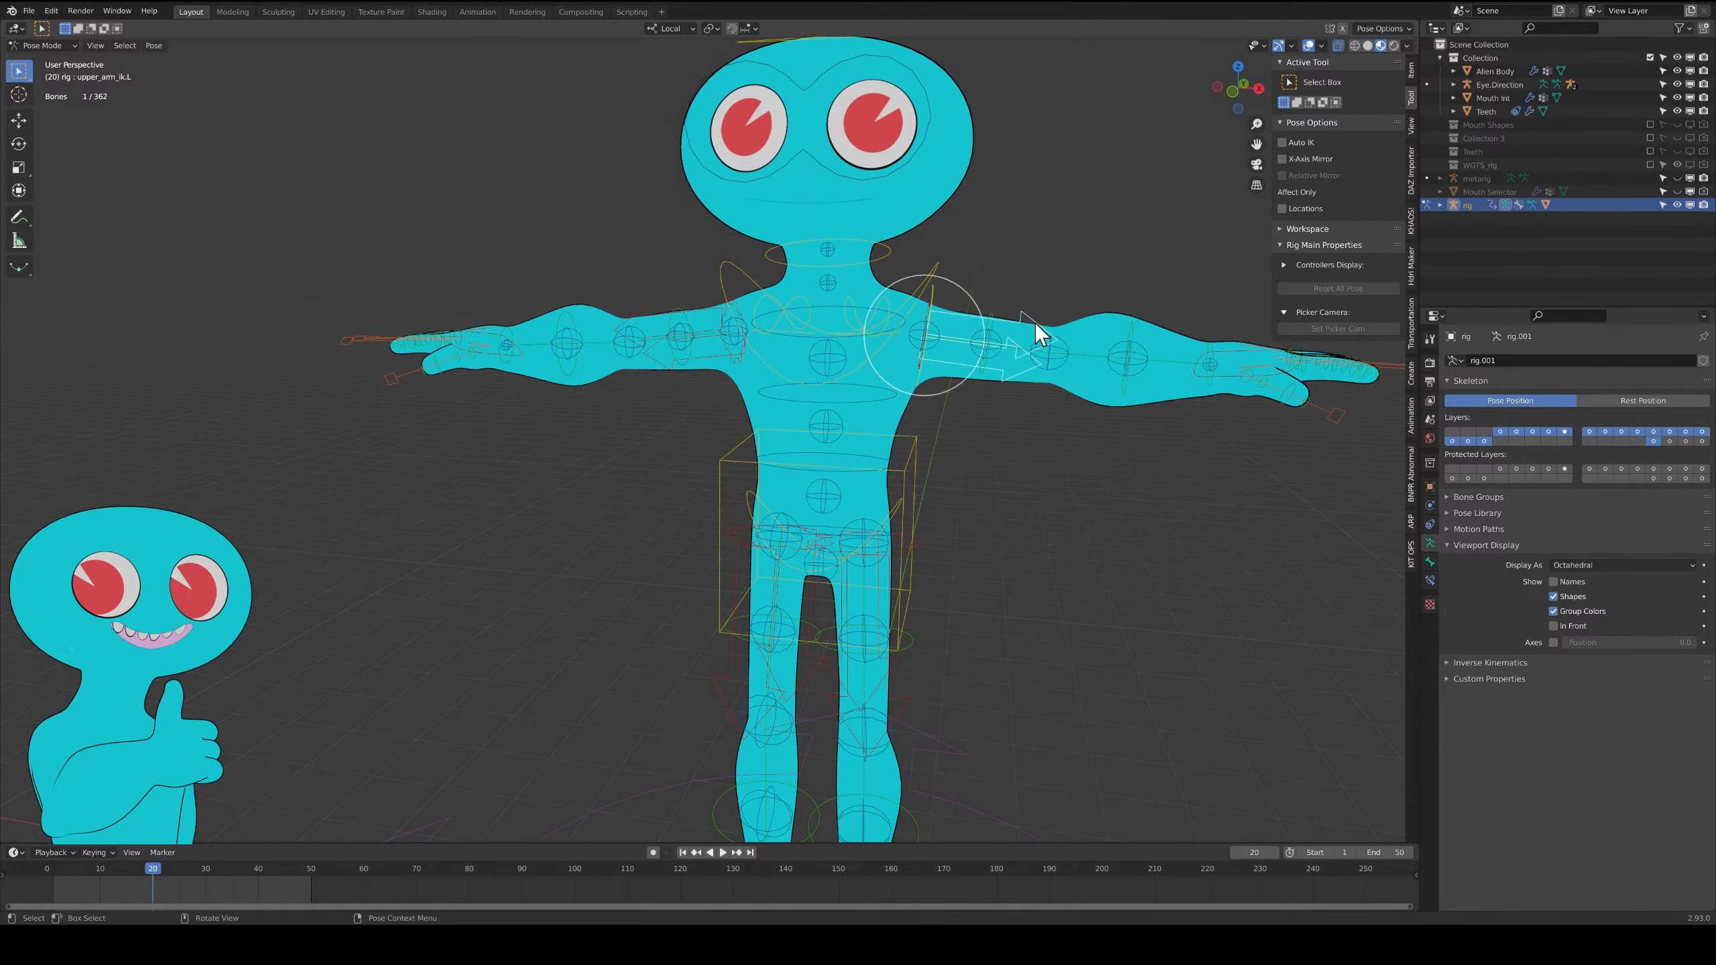
key(r)
click(1040, 323)
click(1238, 355)
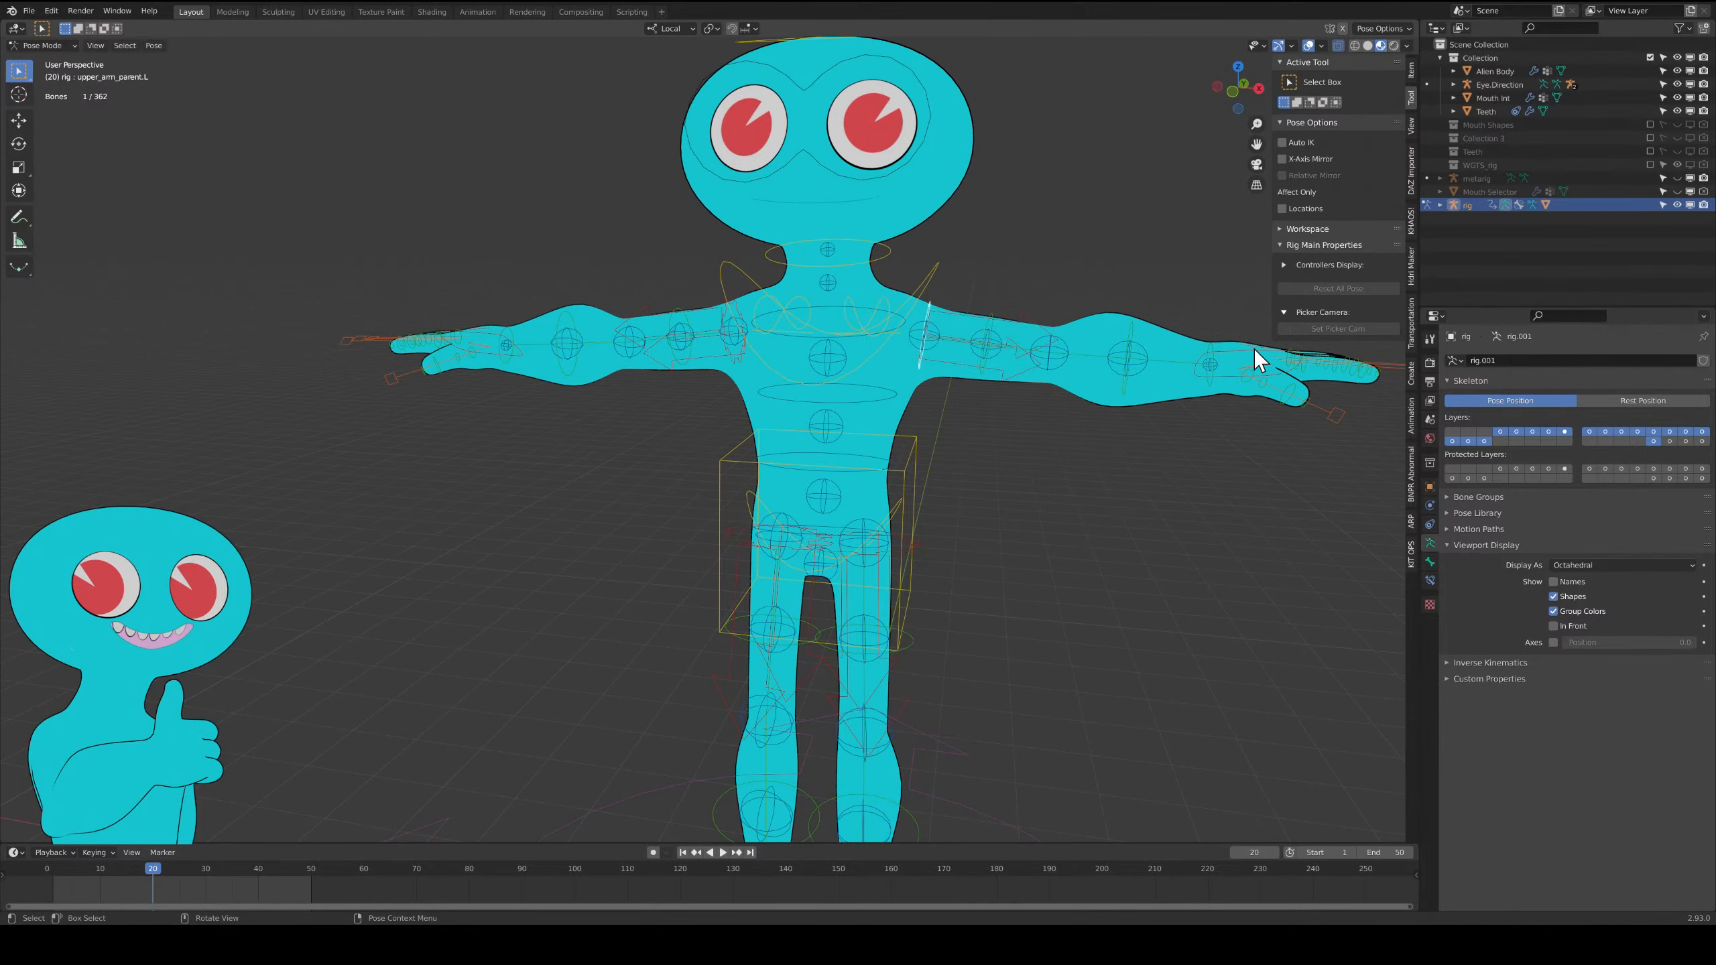
Lower the left hand's IK control toward the hip to bend the arm, and rotate the hand to point downward.
click(1253, 350)
key(g)
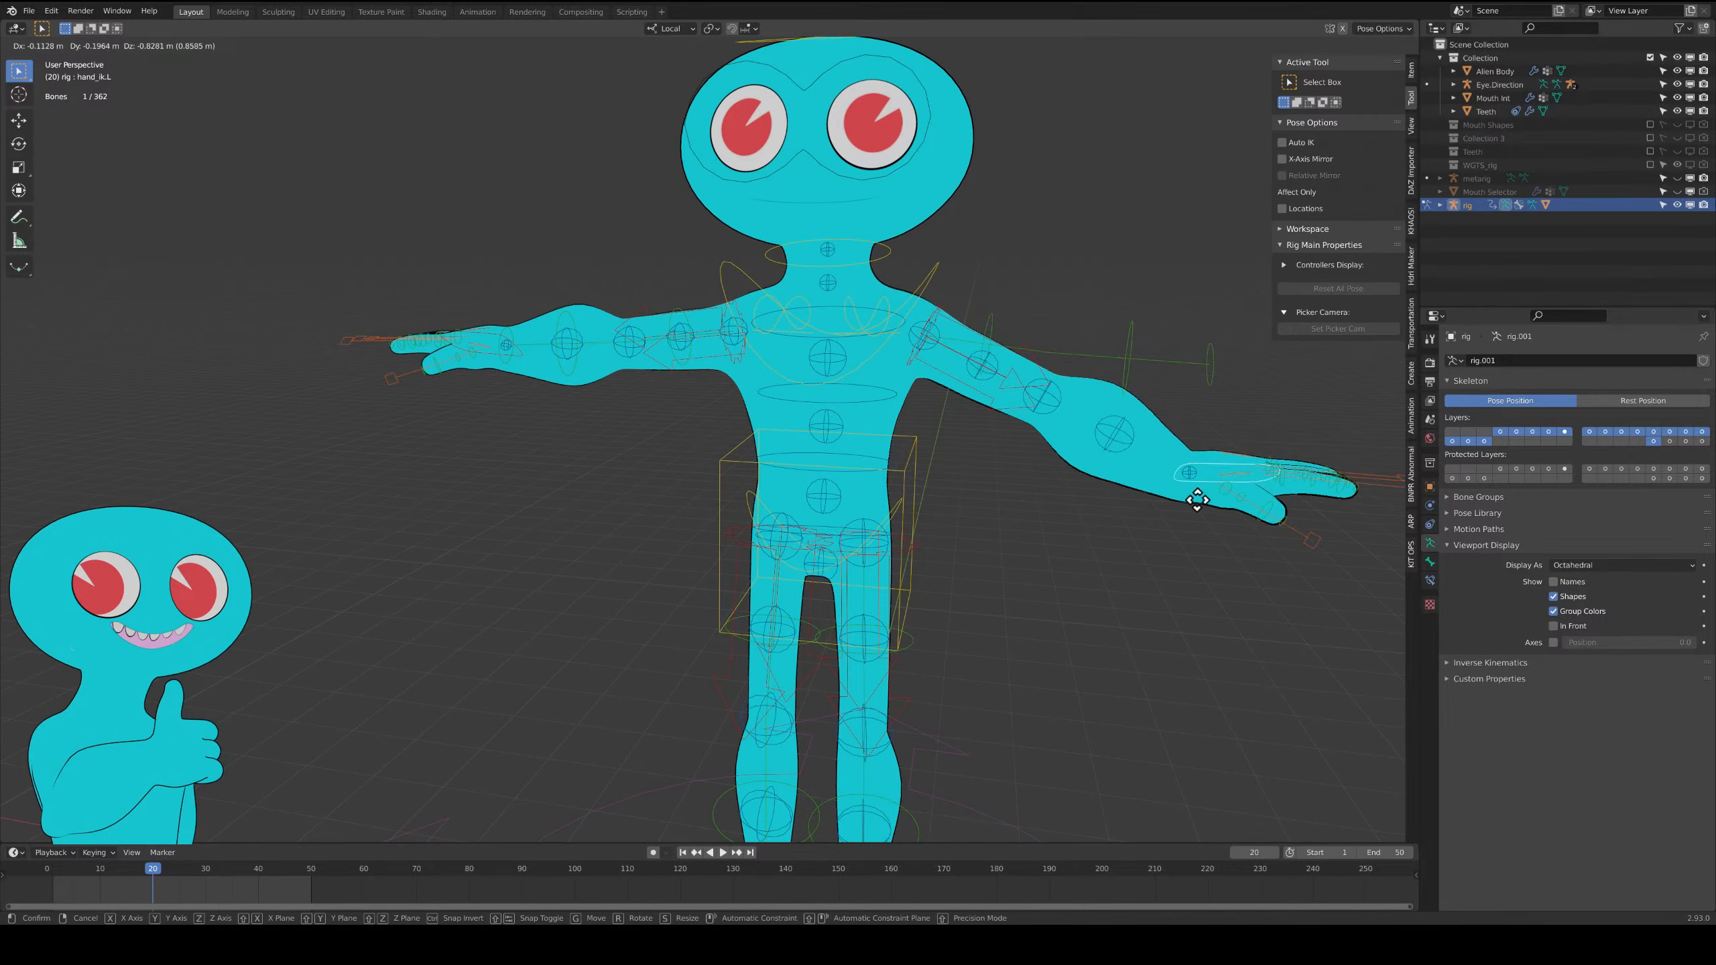
key(Escape)
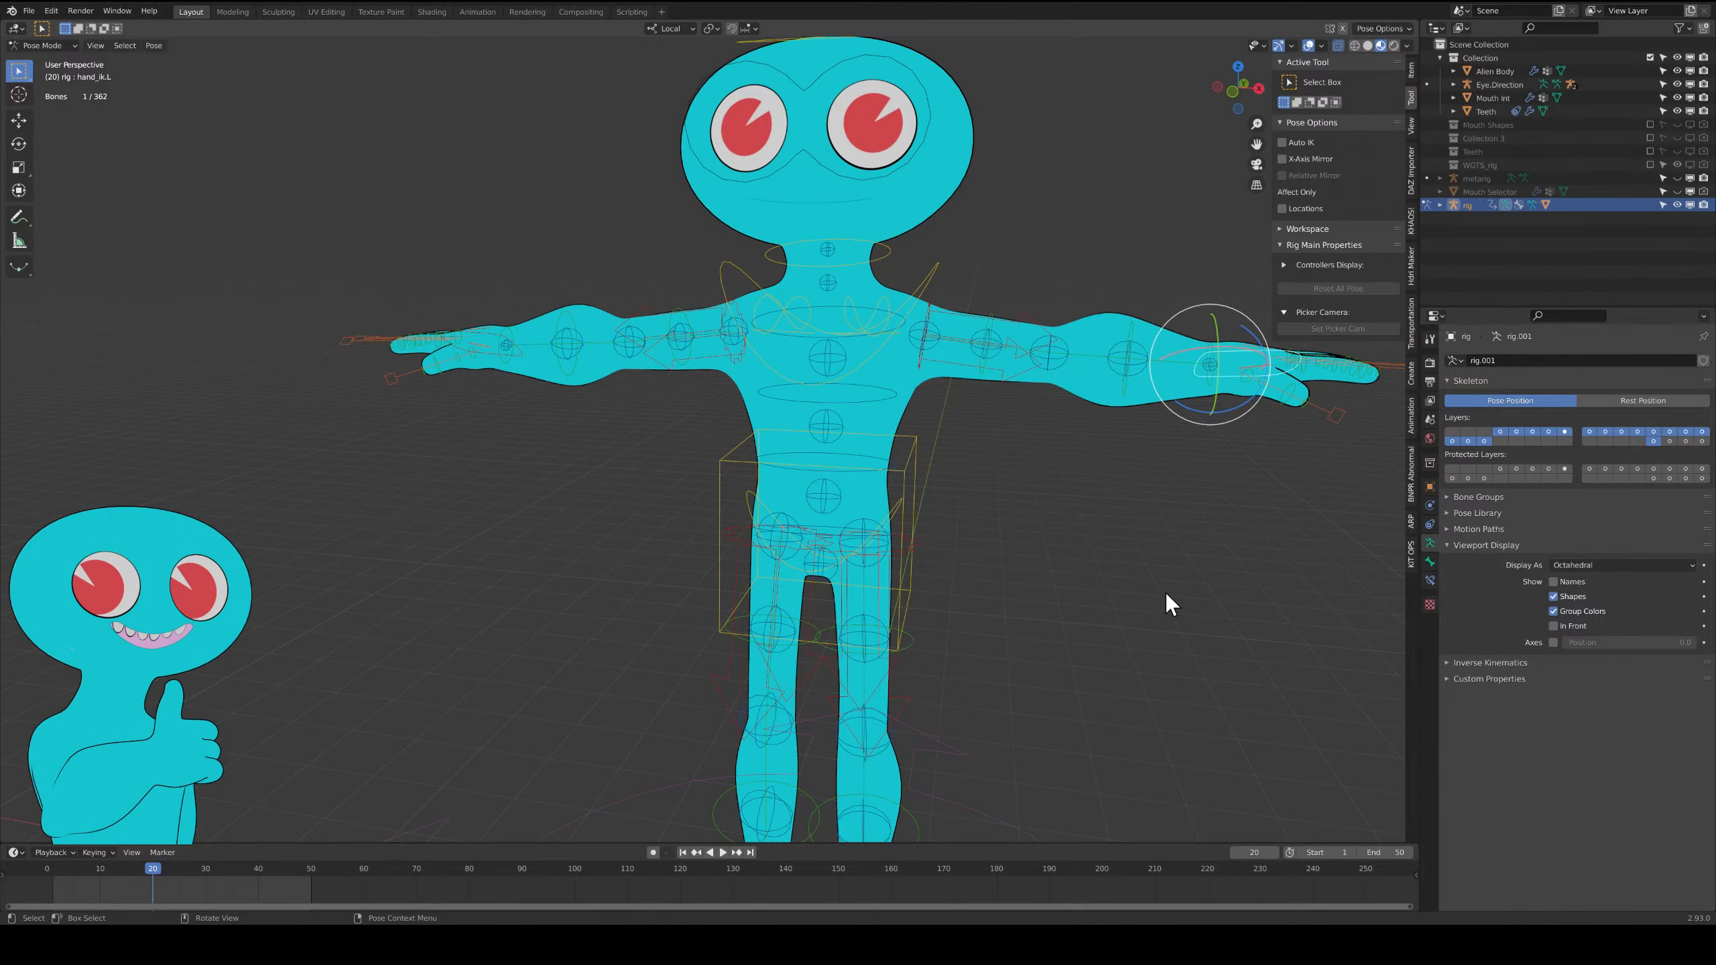
key(r)
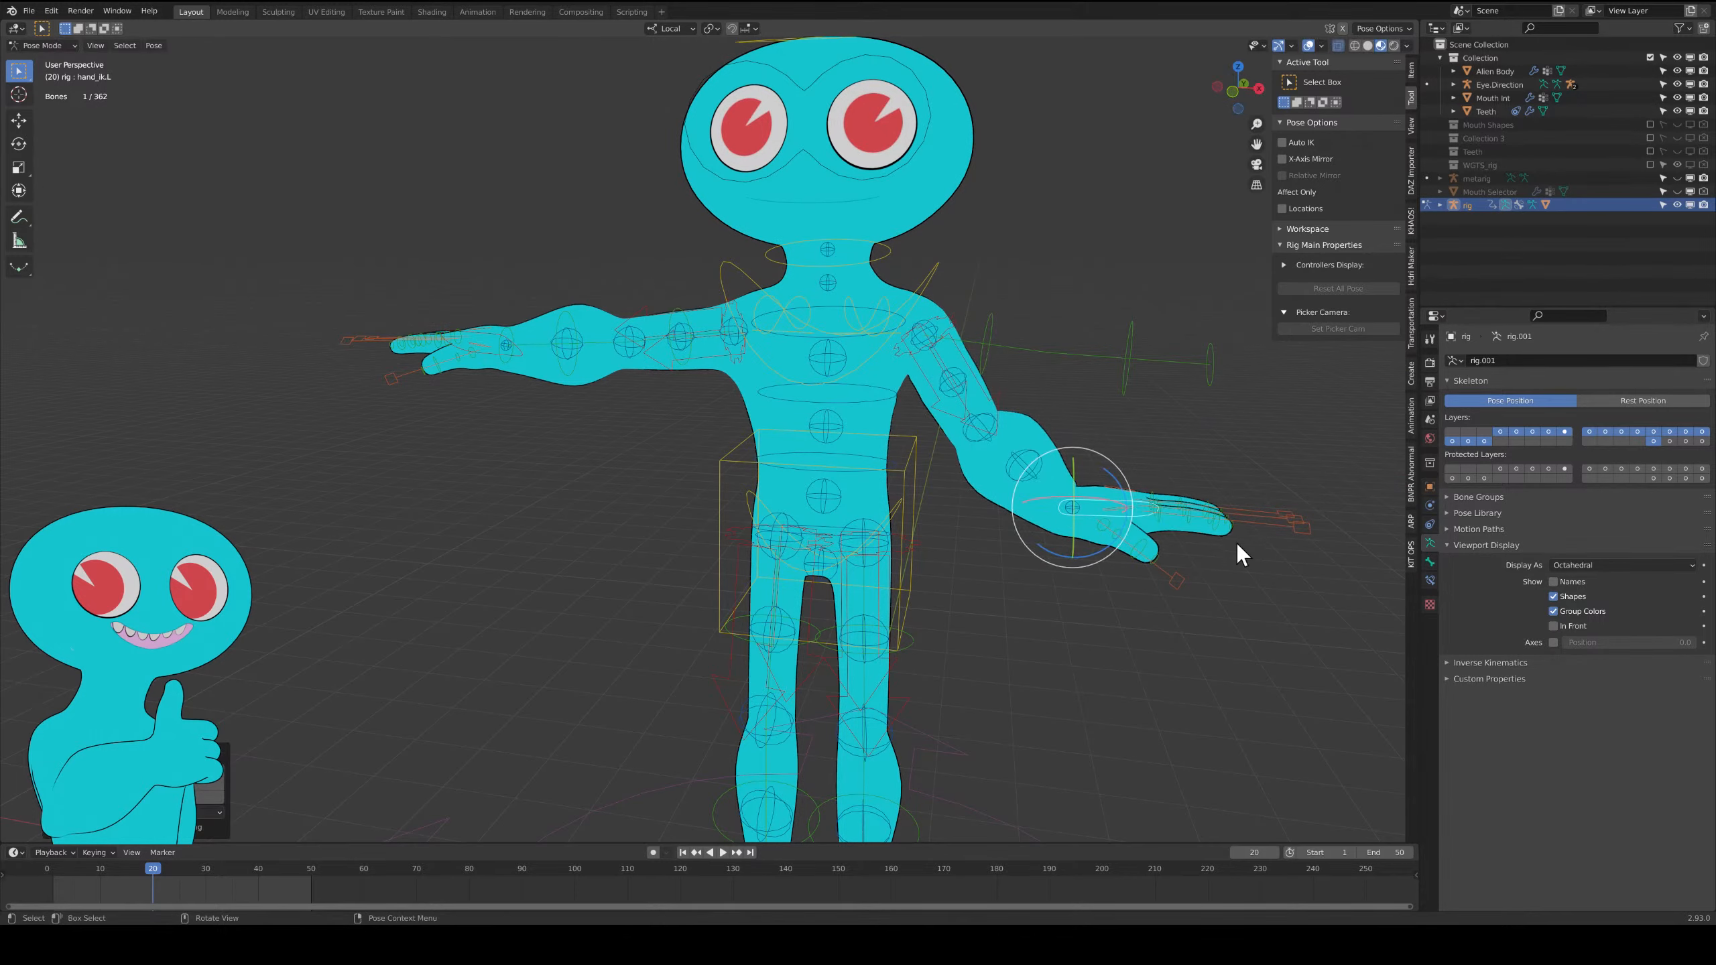
click(1107, 672)
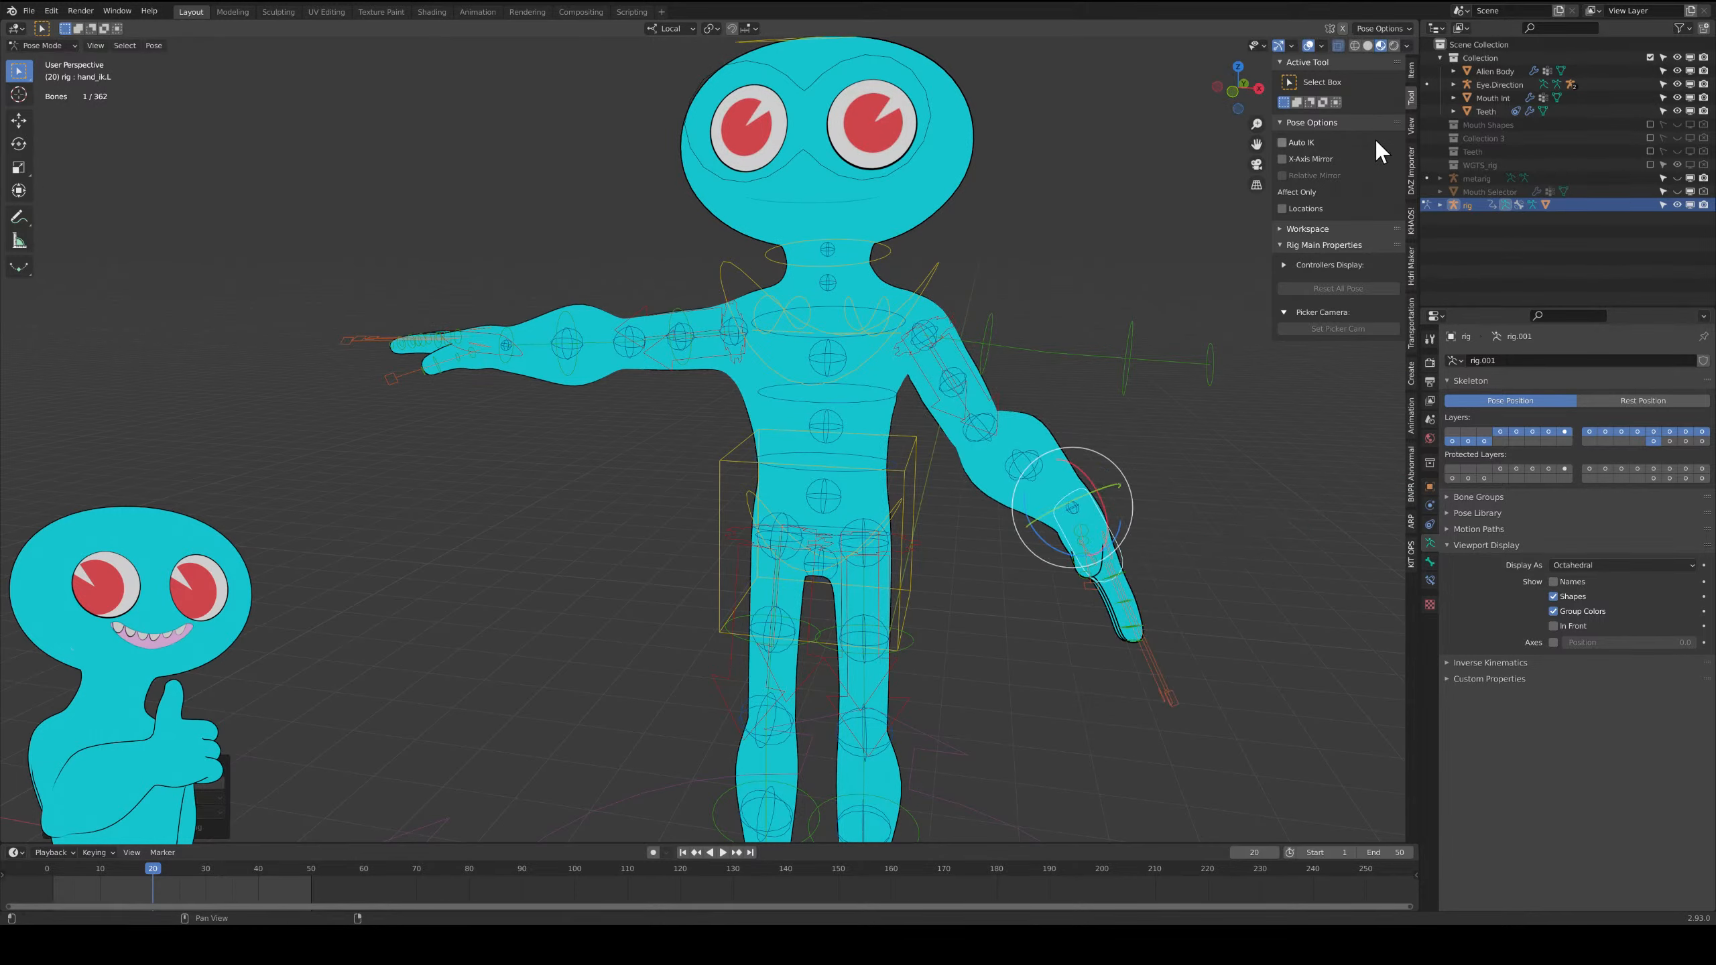
Show the left hand control's transform and rig properties and widen the sidebar to about 200 pixels.
click(1412, 127)
click(1411, 73)
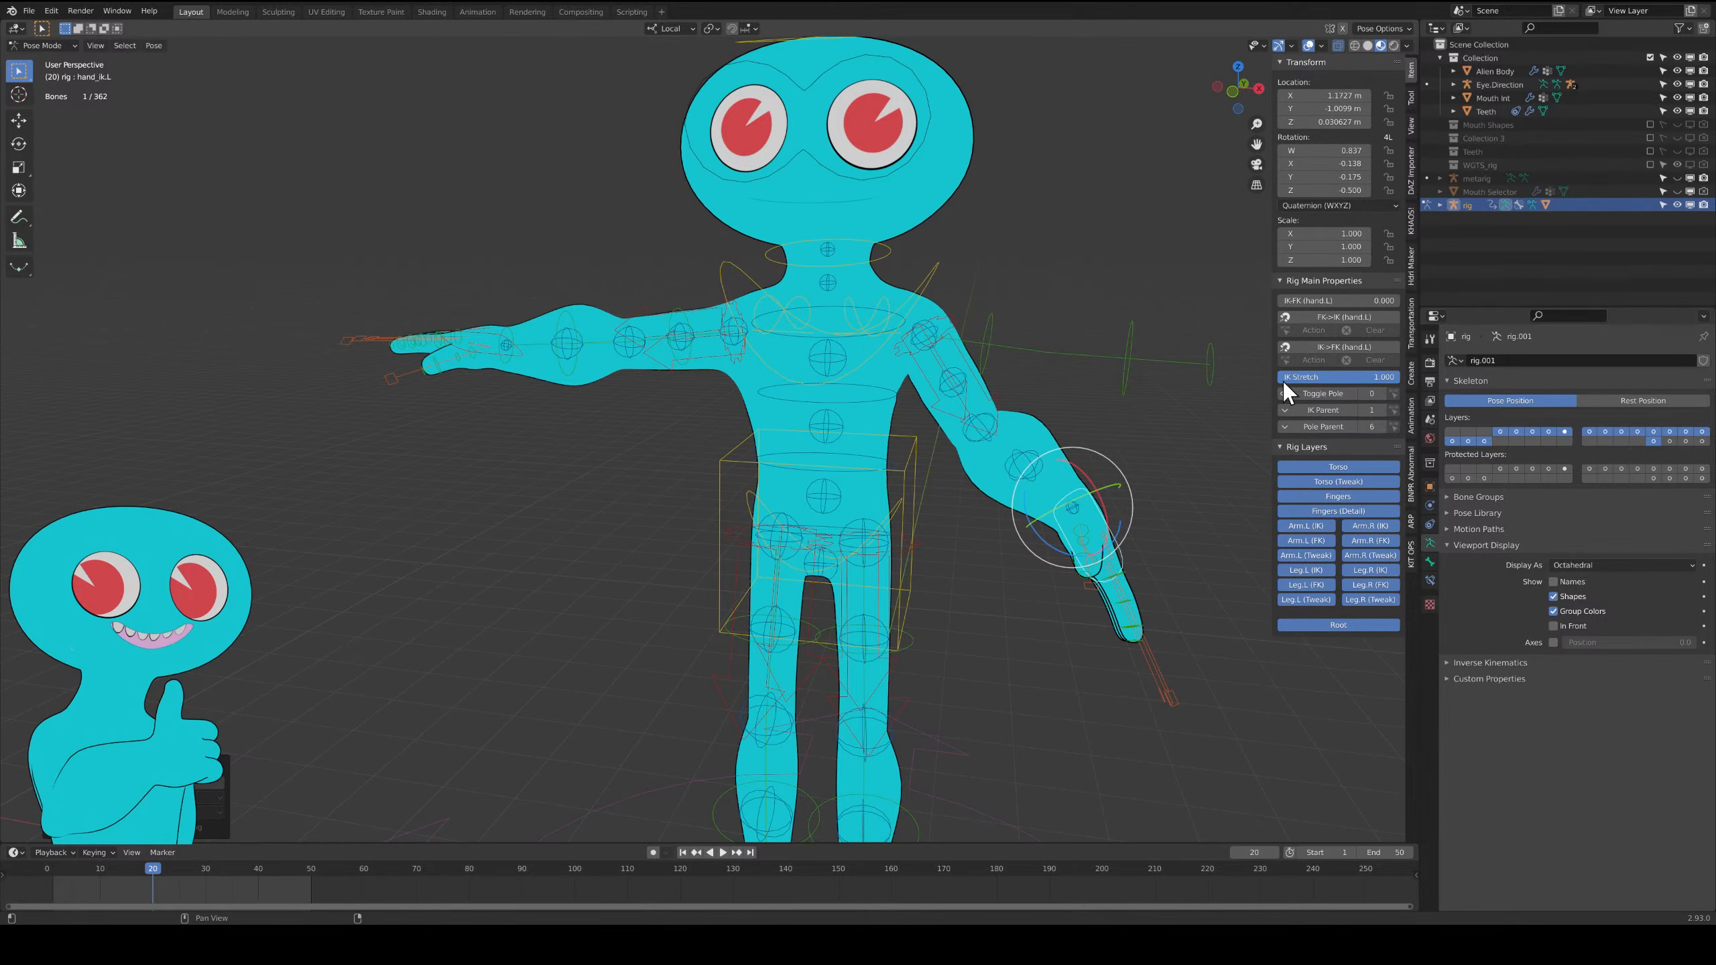
shift+middle_drag(1281, 382, 959, 415)
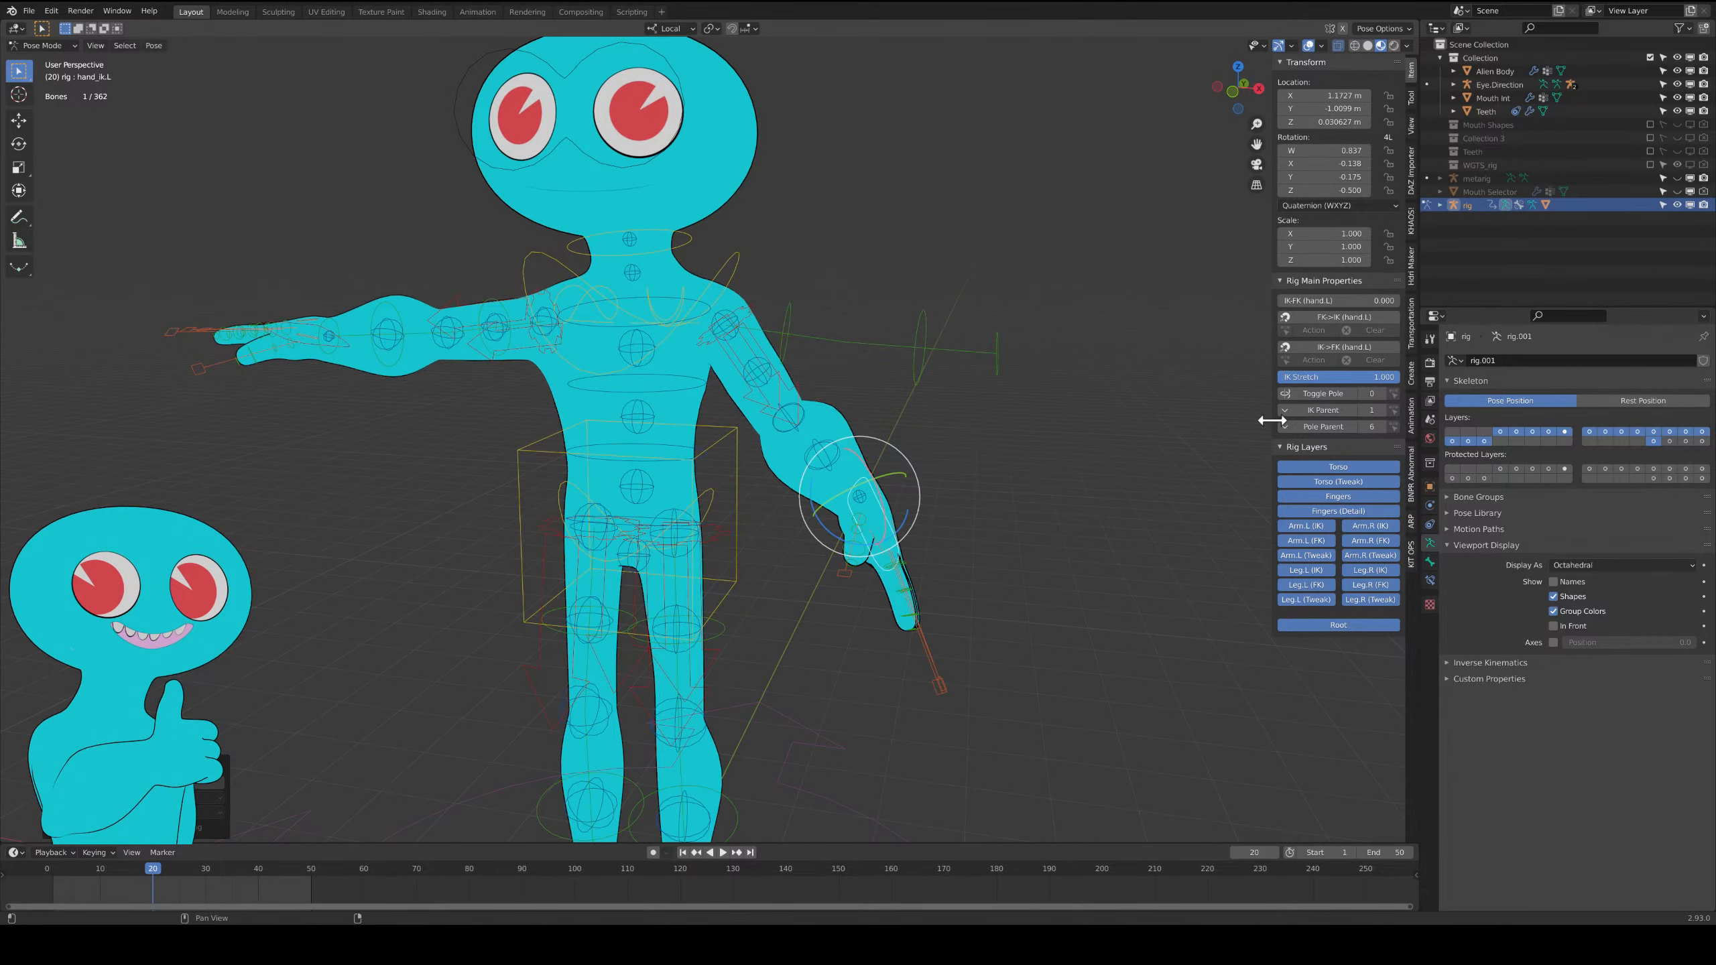
drag(1272, 419, 1064, 422)
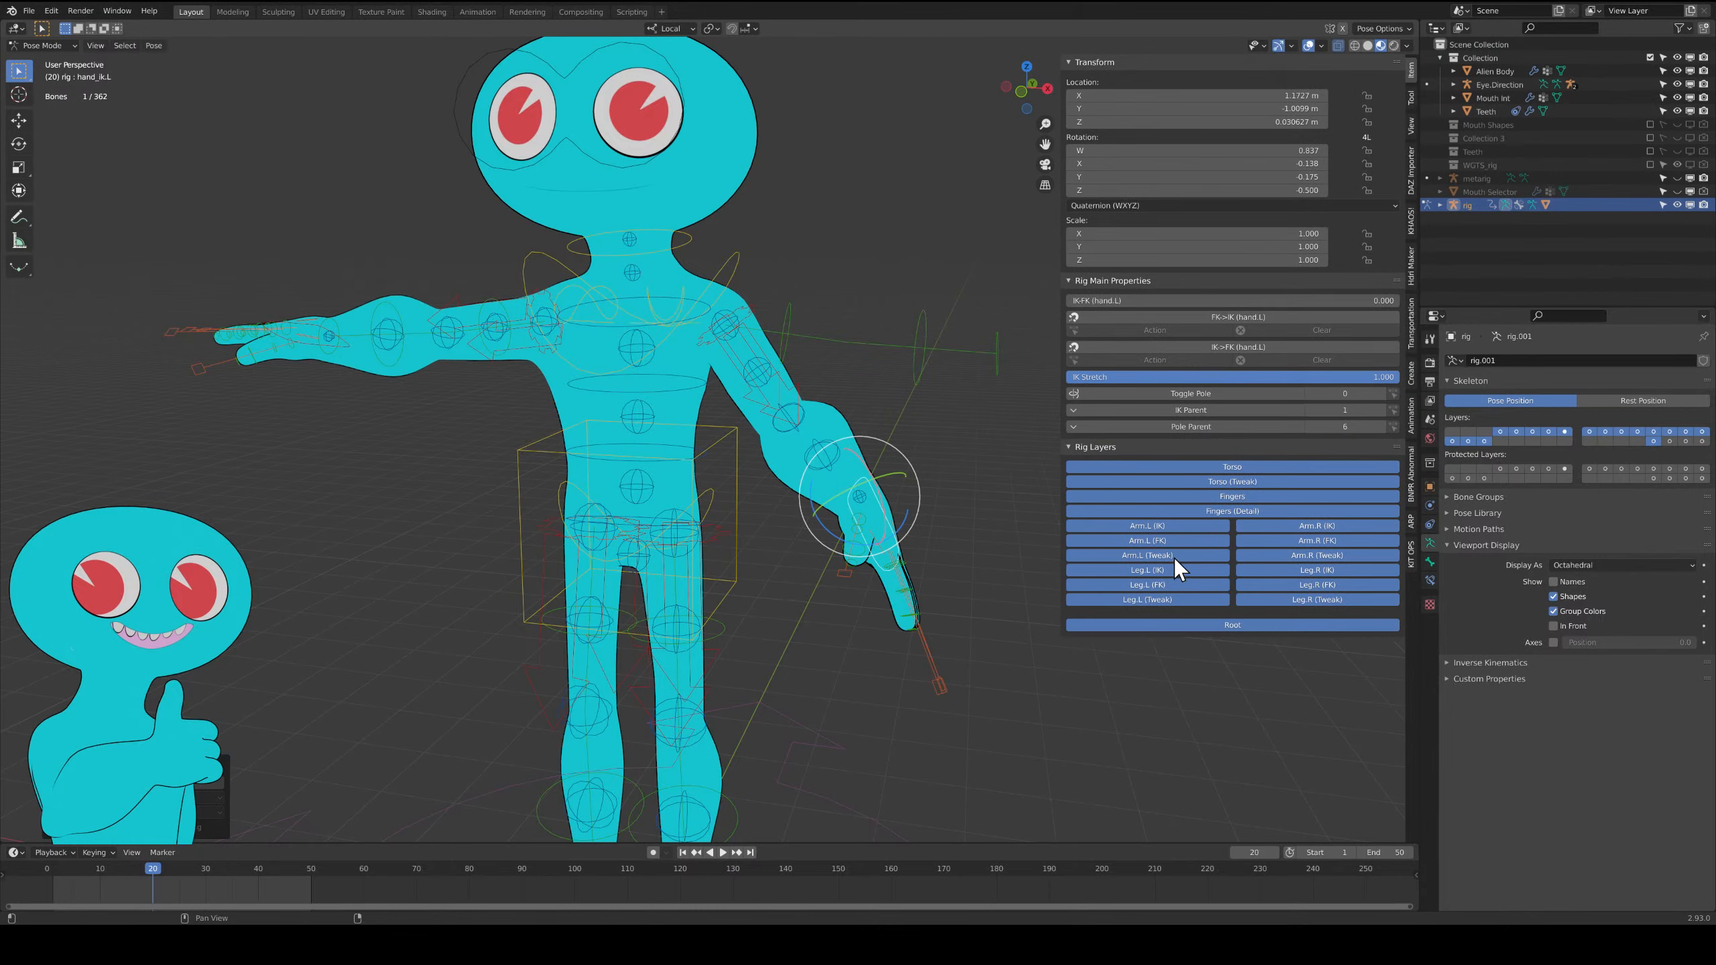
Hide the Torso, Torso (Tweak), Fingers, Fingers (Detail), all left arm, all left leg and Root rig layers.
click(1252, 467)
click(1244, 479)
click(1245, 496)
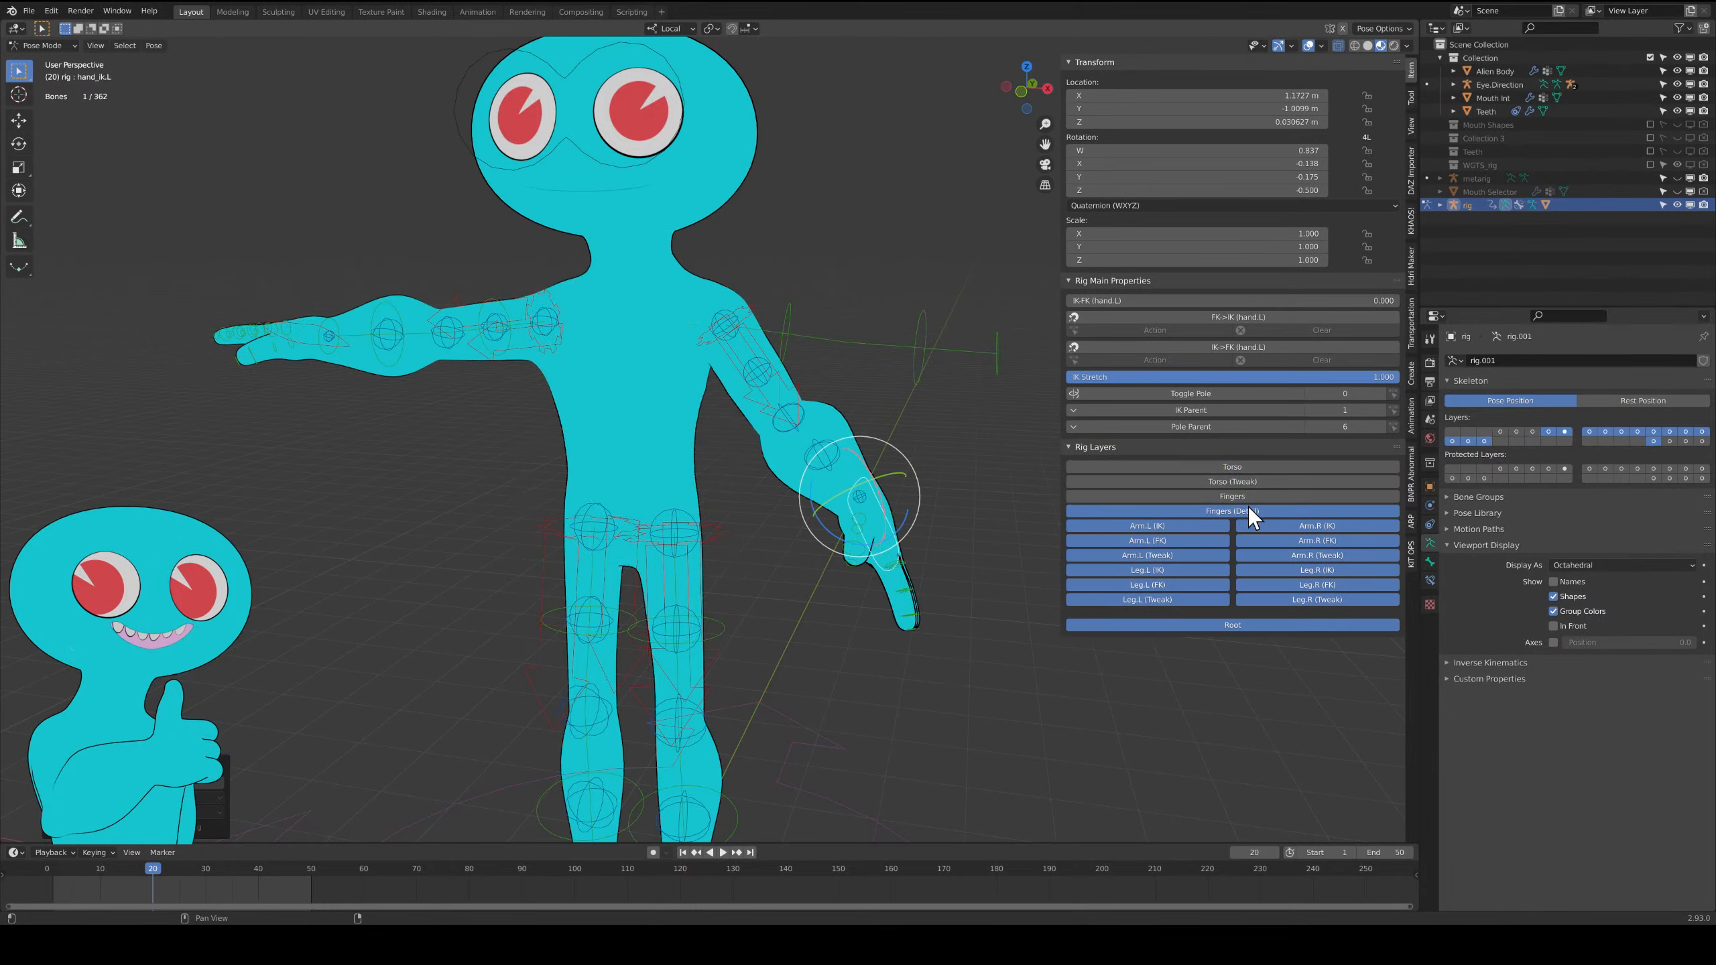
click(1241, 512)
click(1234, 516)
click(1171, 529)
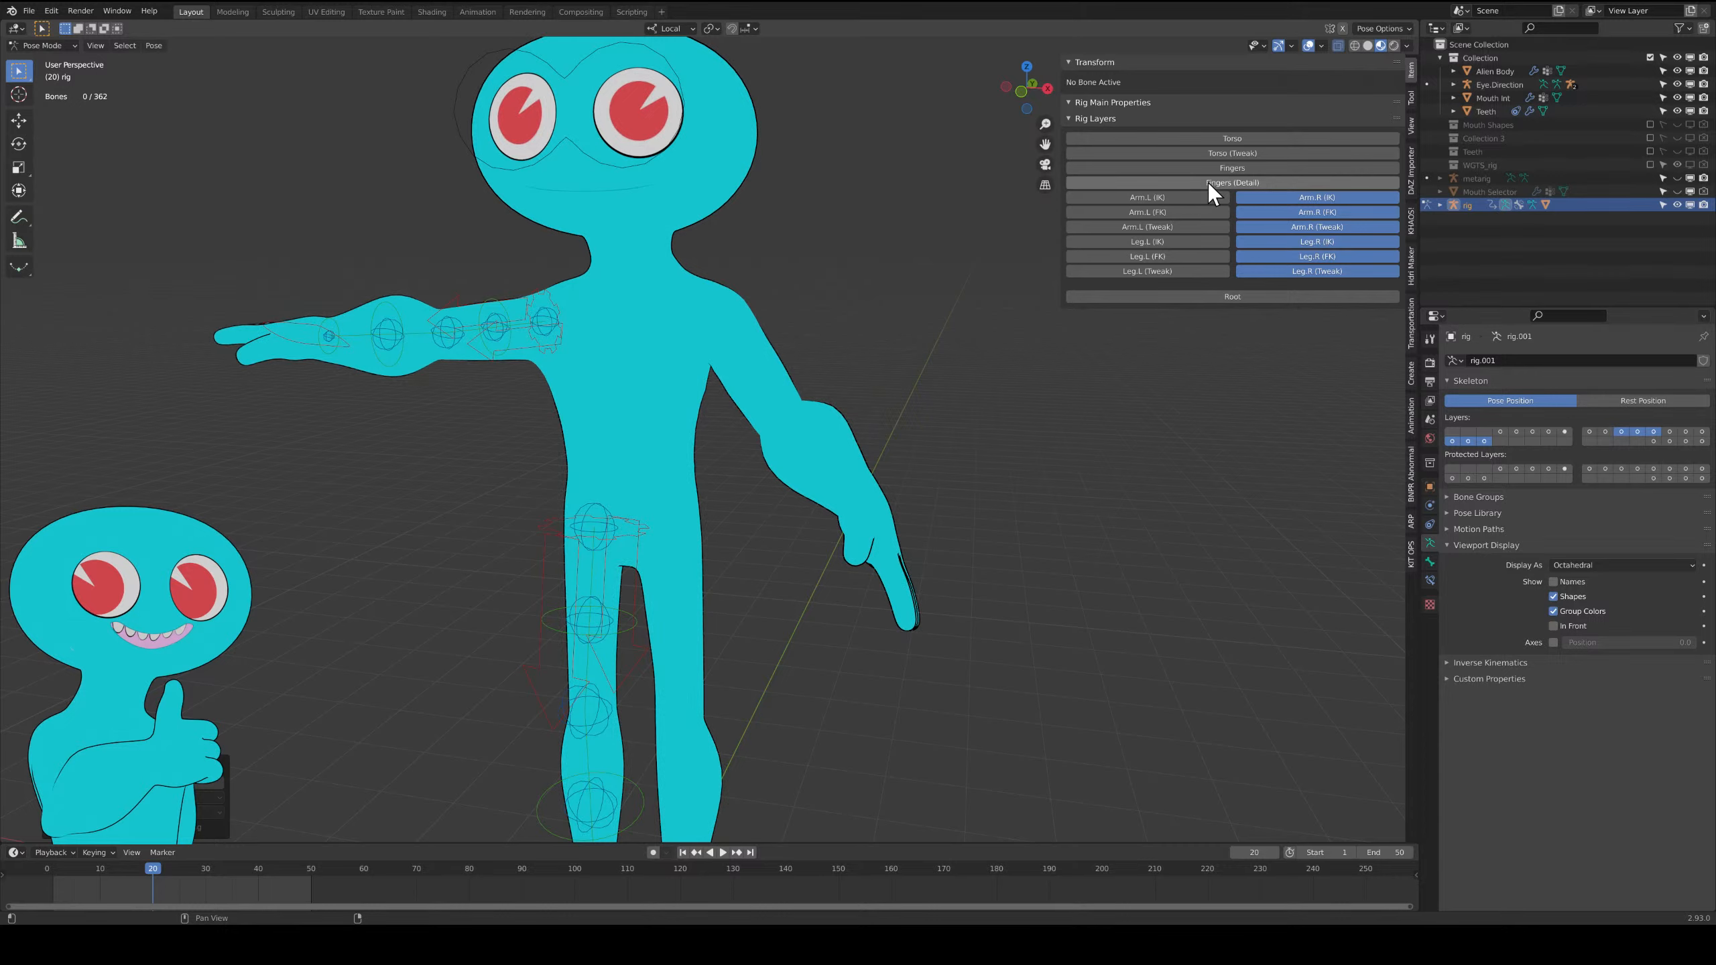
Show the IK, FK and Tweak rig layers of the left arm and left leg again.
click(1196, 197)
click(1153, 540)
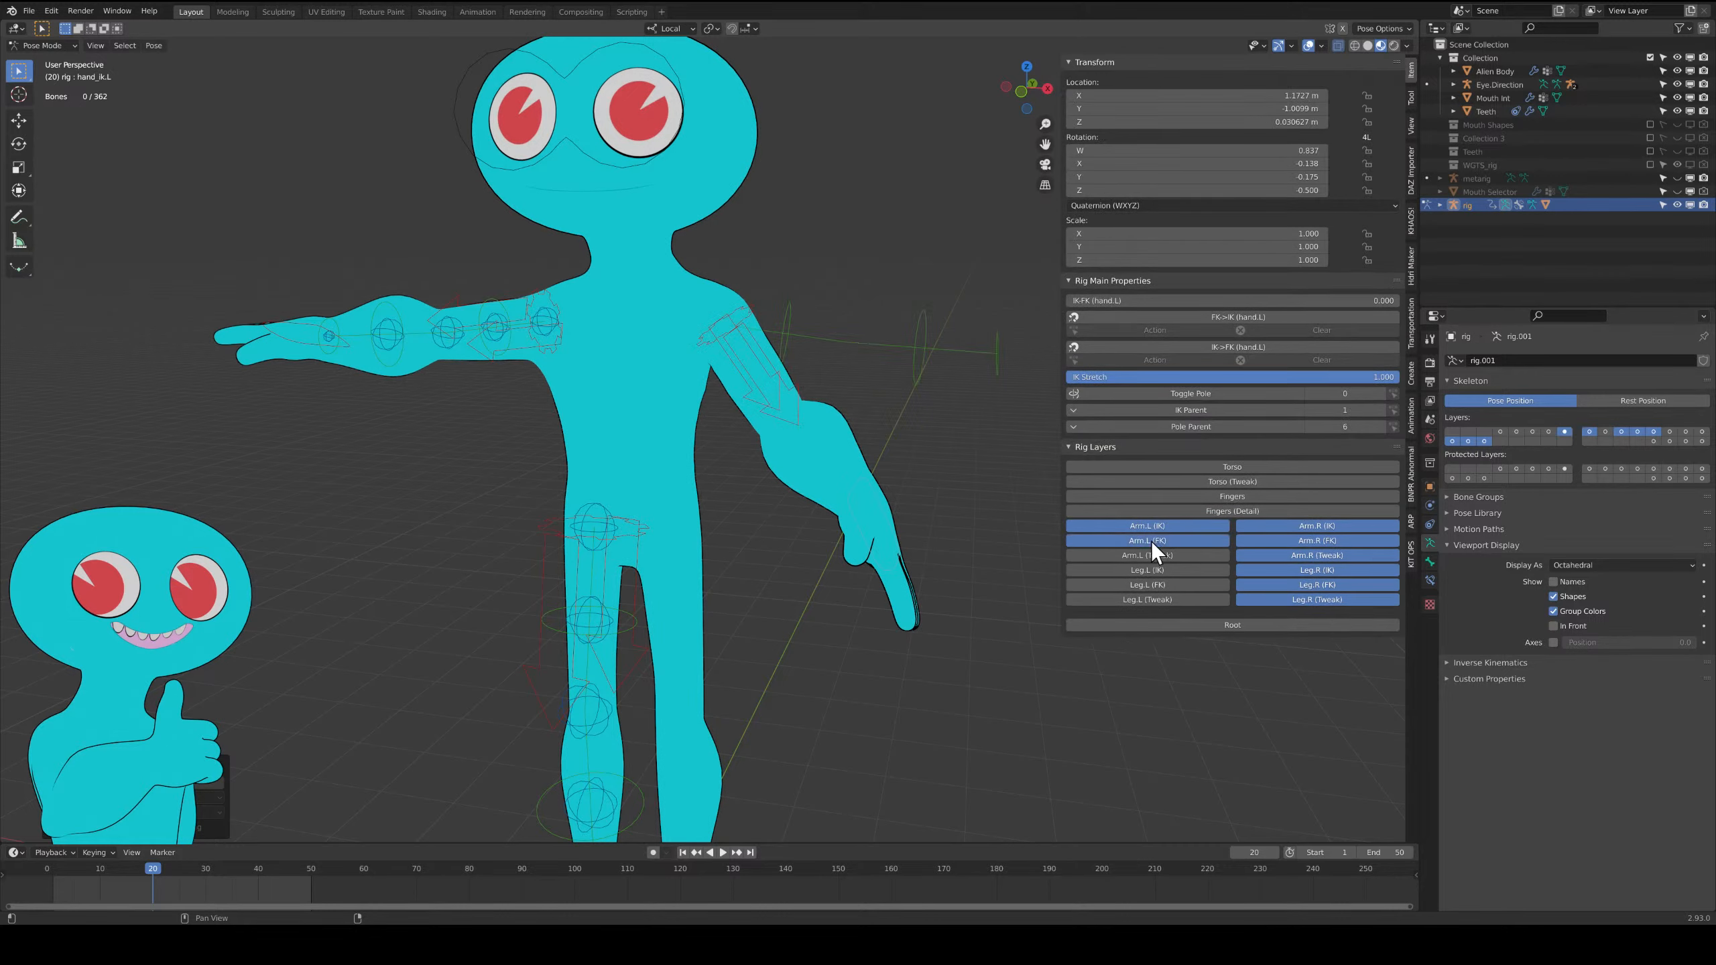
click(1150, 555)
click(1148, 569)
click(1149, 584)
click(1147, 599)
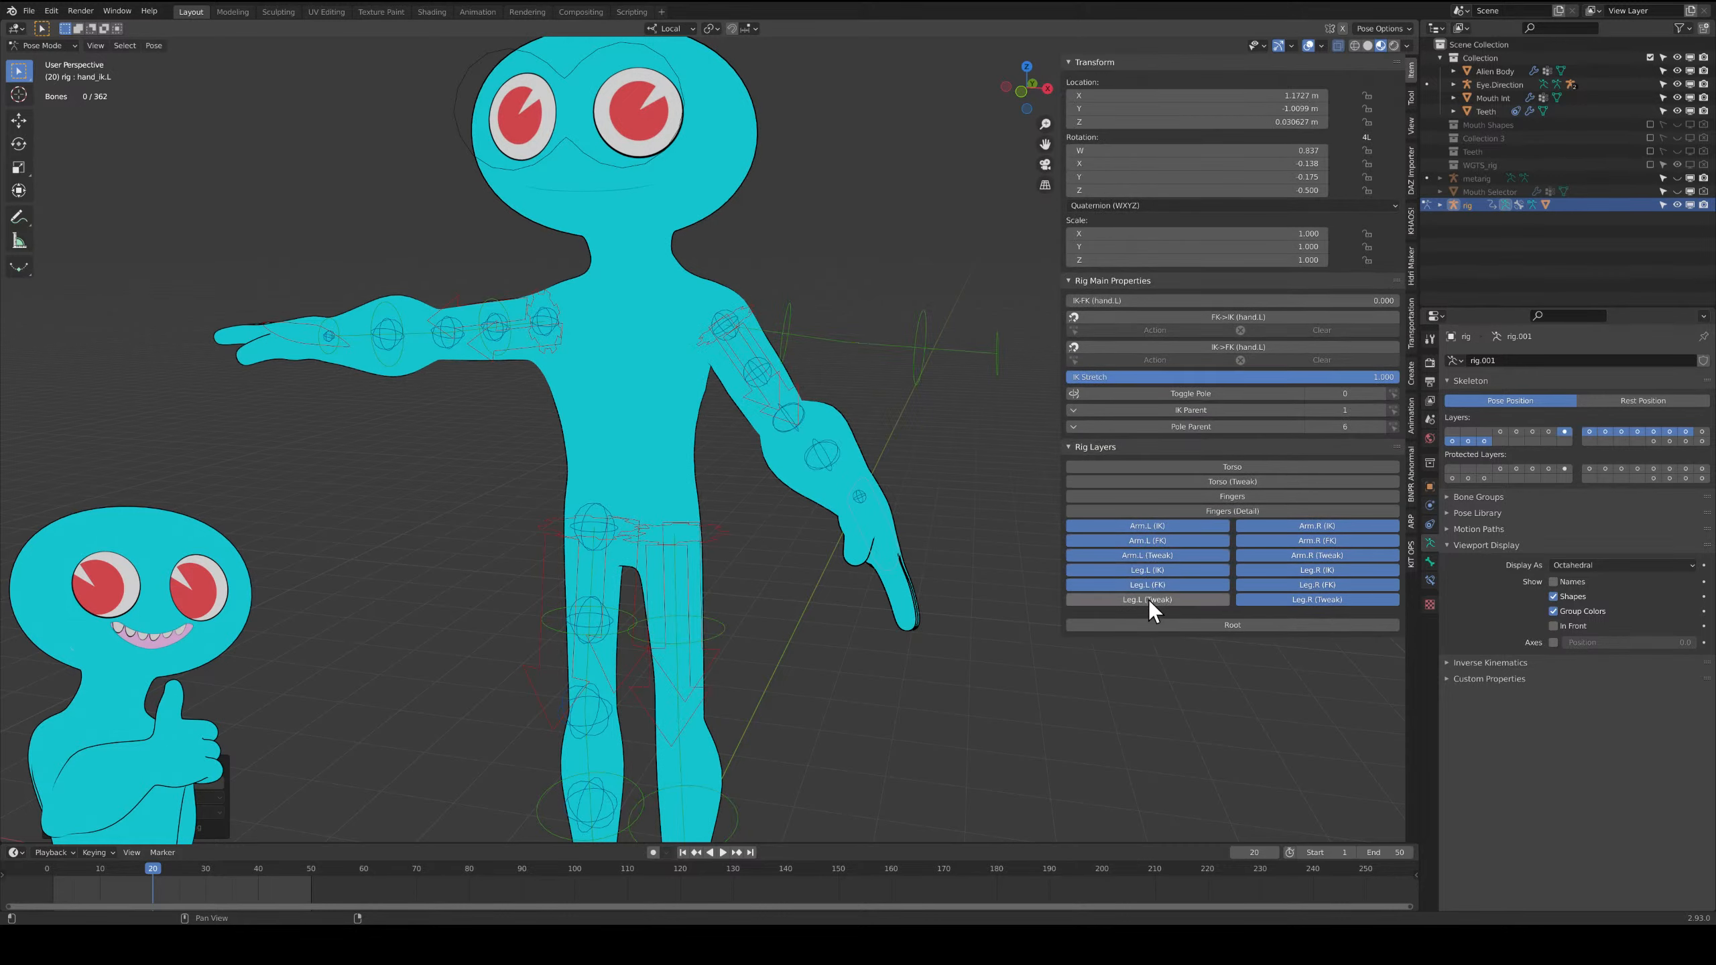
Select the left forearm's FK control and snap the arm's FK controls to its IK pose with FK->IK (hand.L).
click(919, 347)
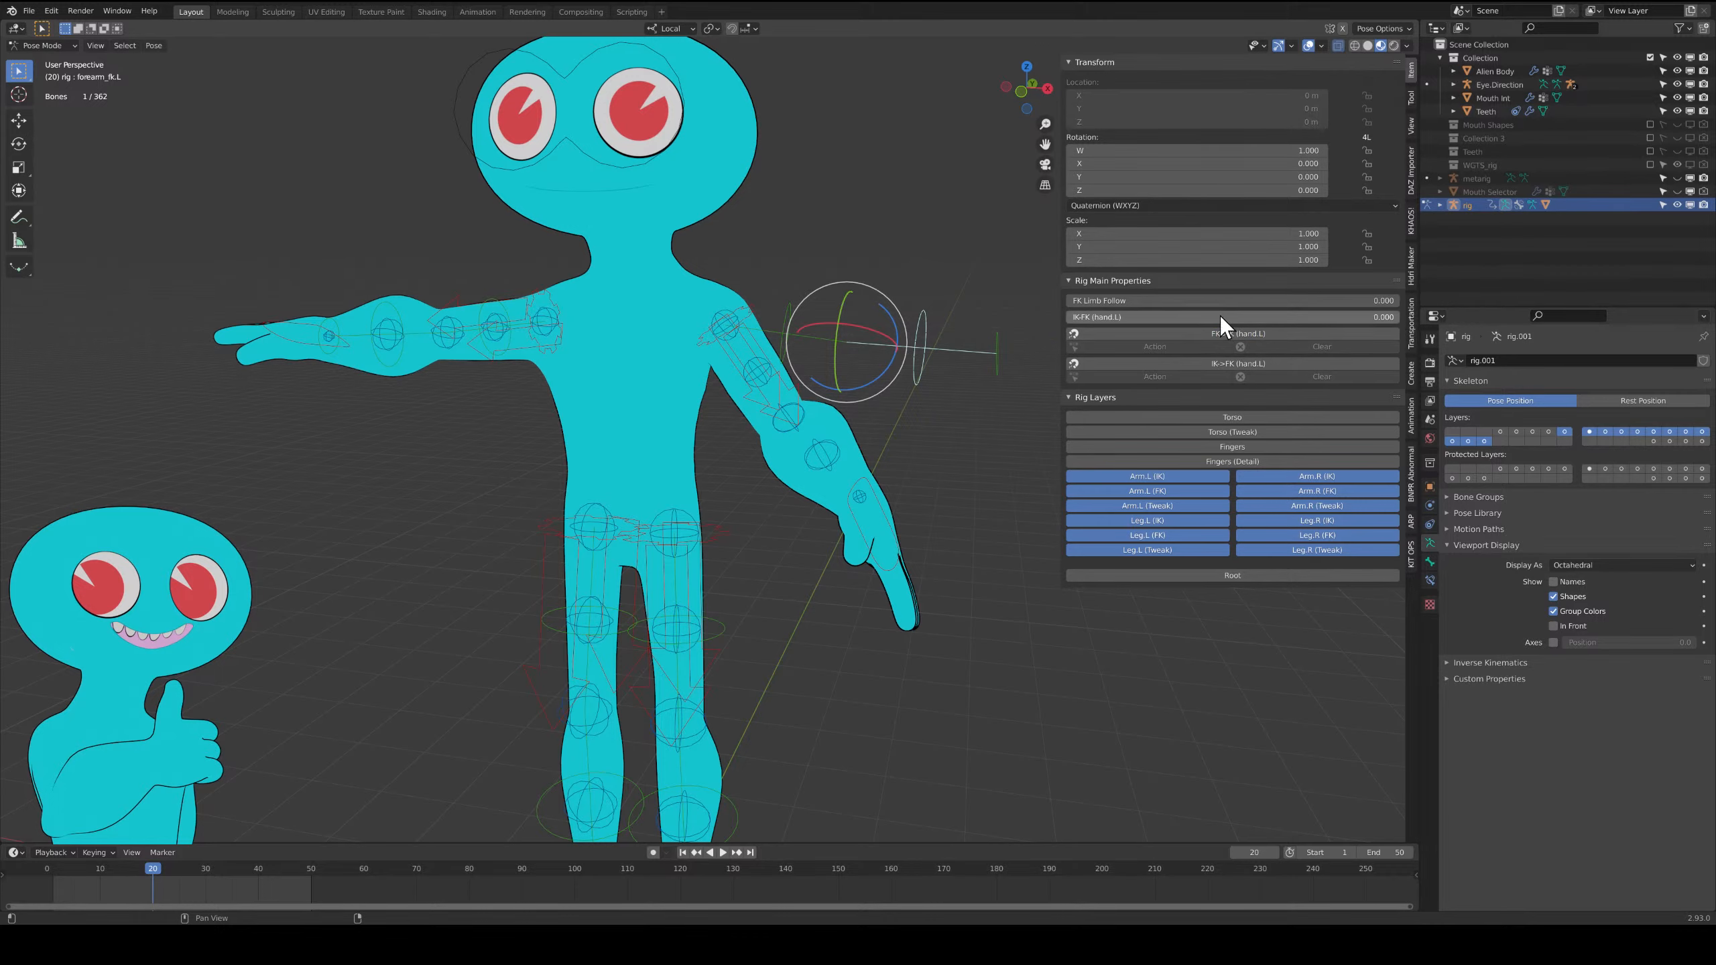
click(1233, 333)
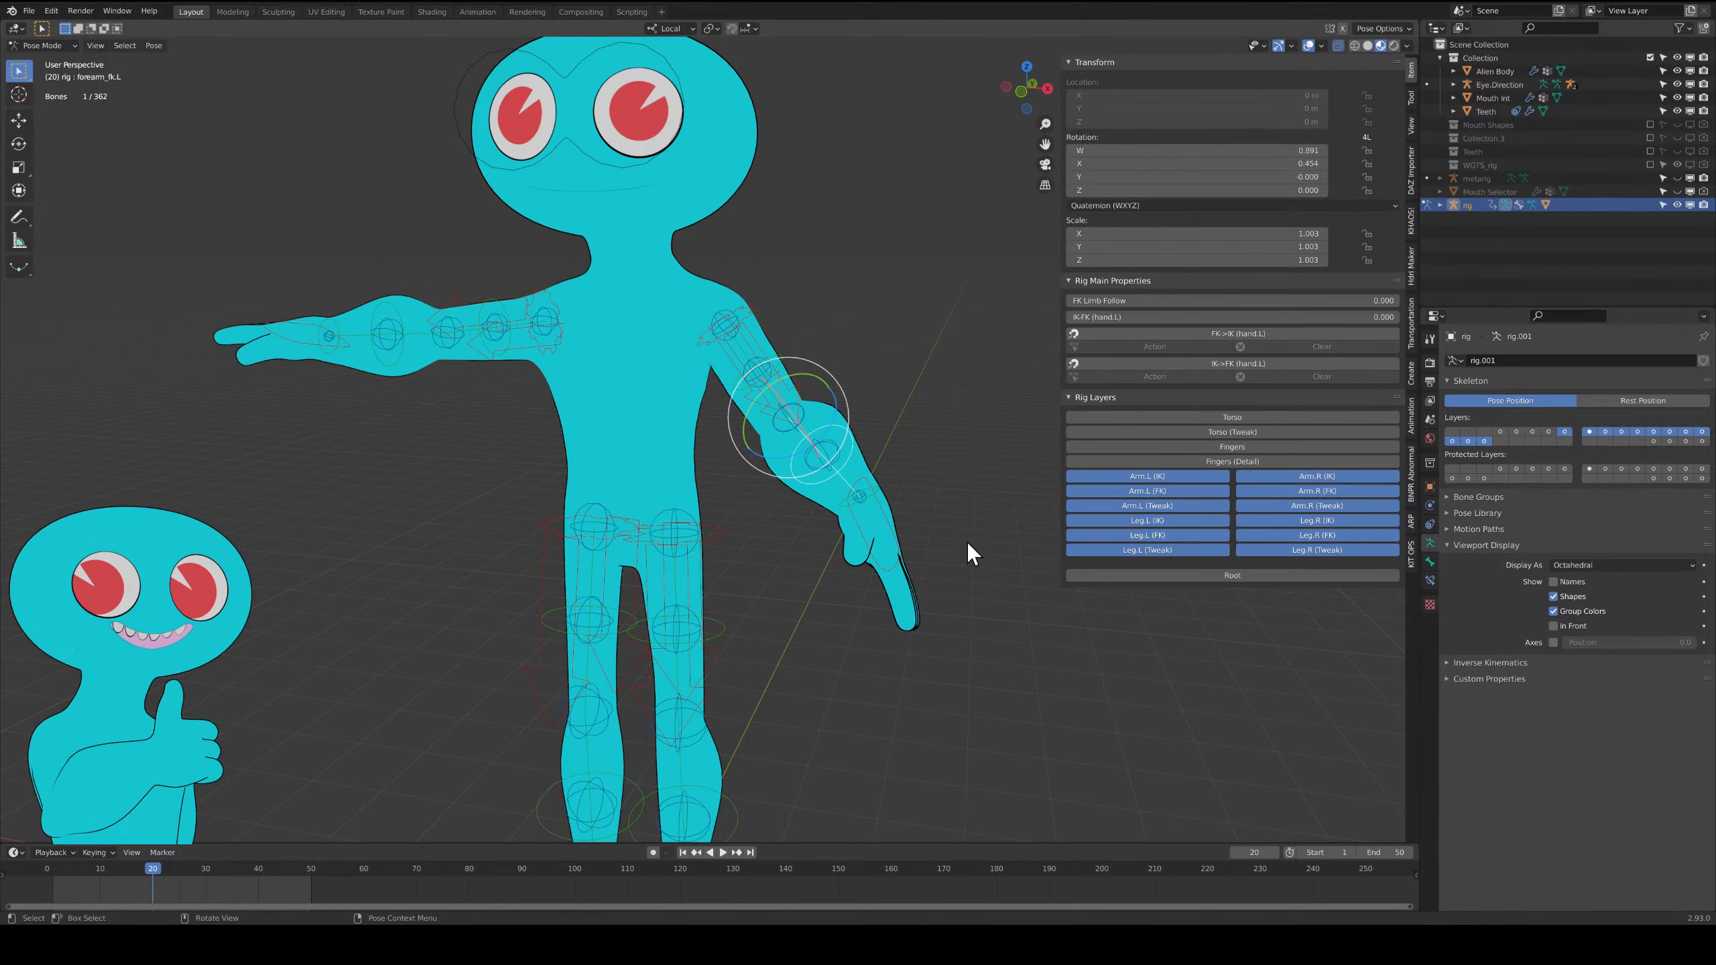
middle_drag(967, 542, 922, 539)
Try rotating the left hand's IK control and the left upper arm's IK control.
click(882, 523)
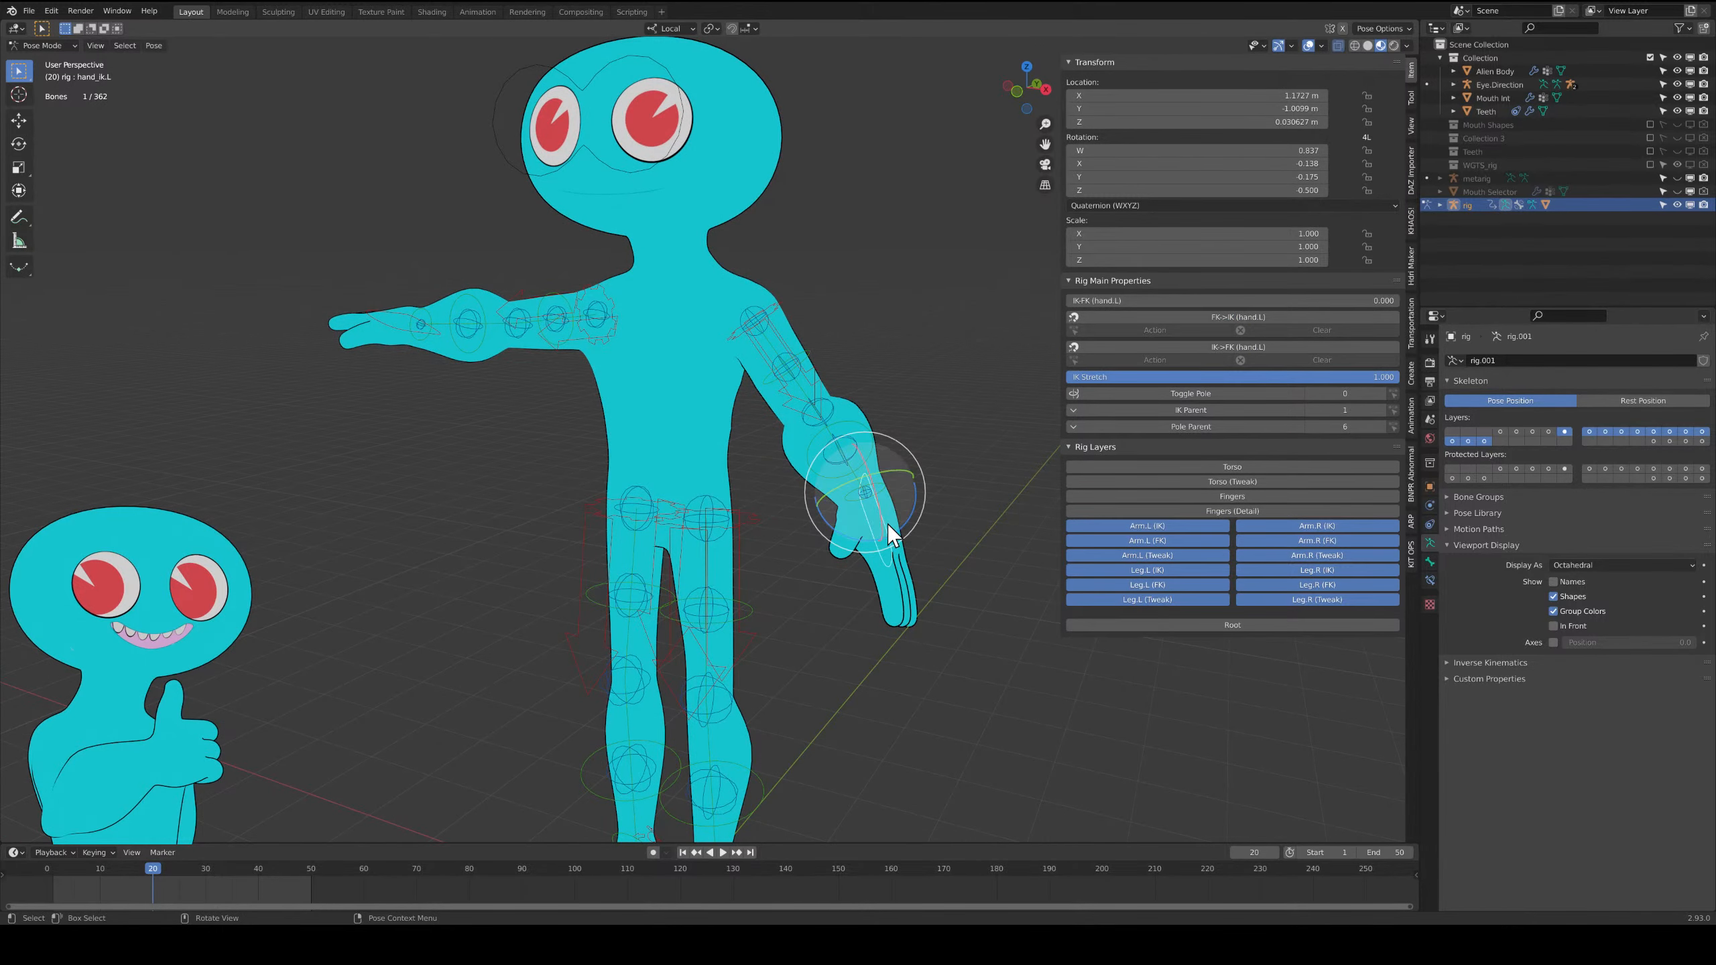
key(r)
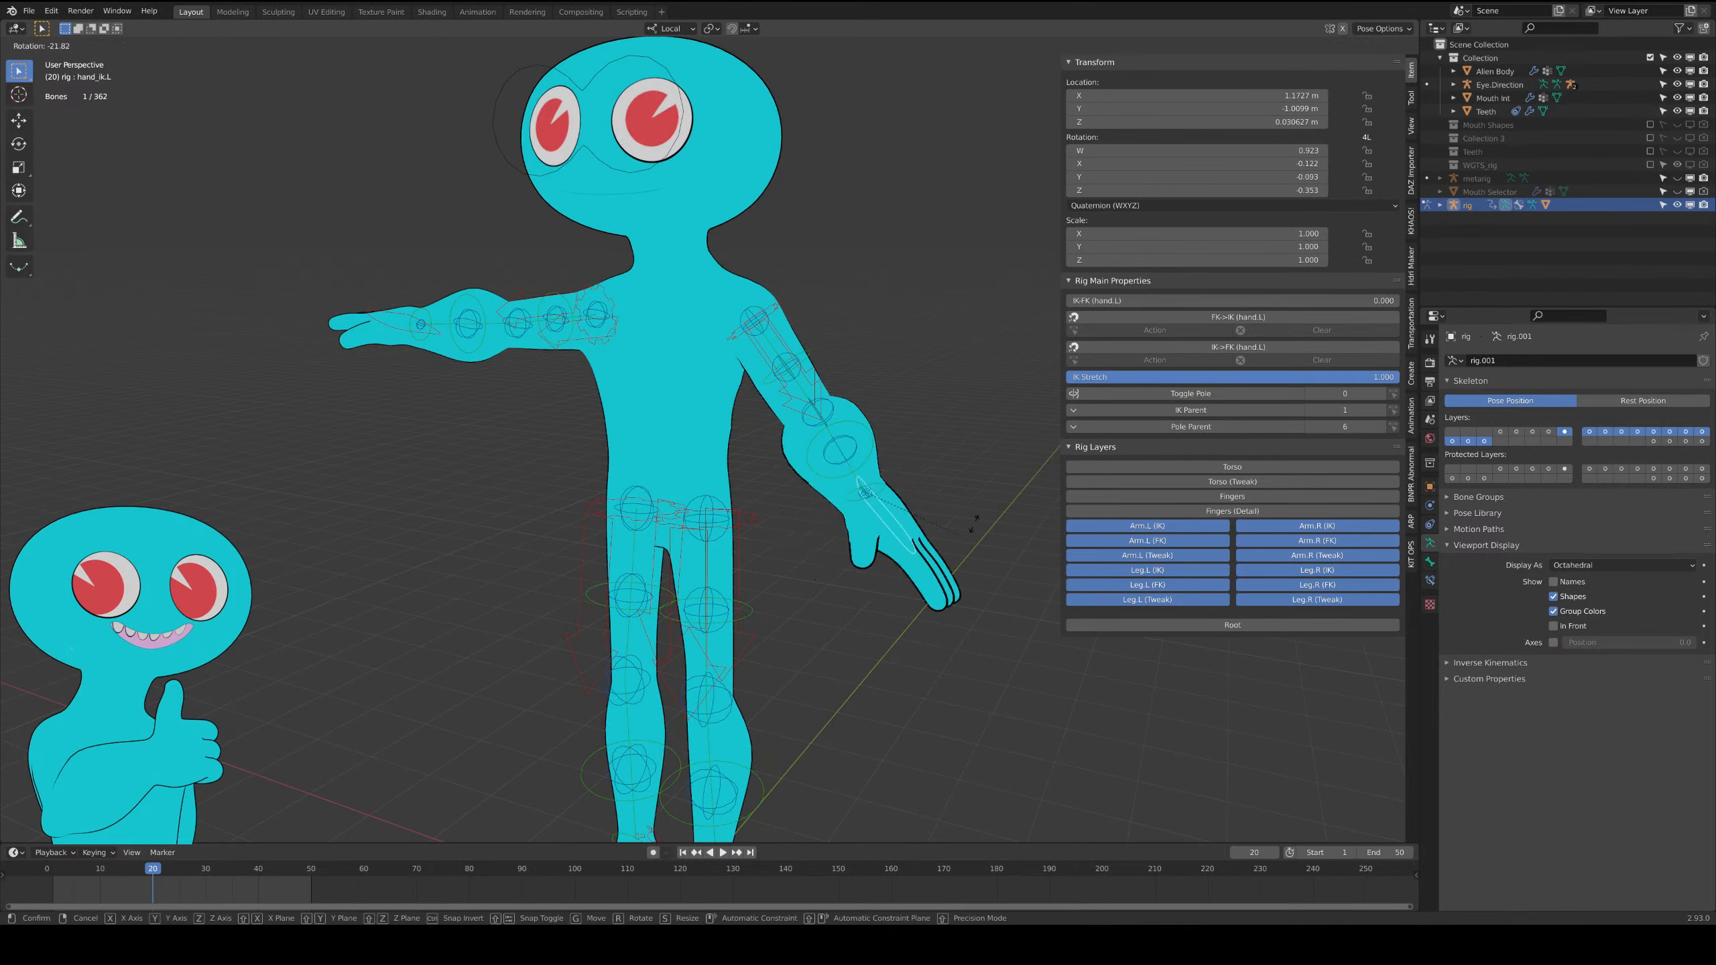
right_click(804, 386)
click(813, 378)
key(r)
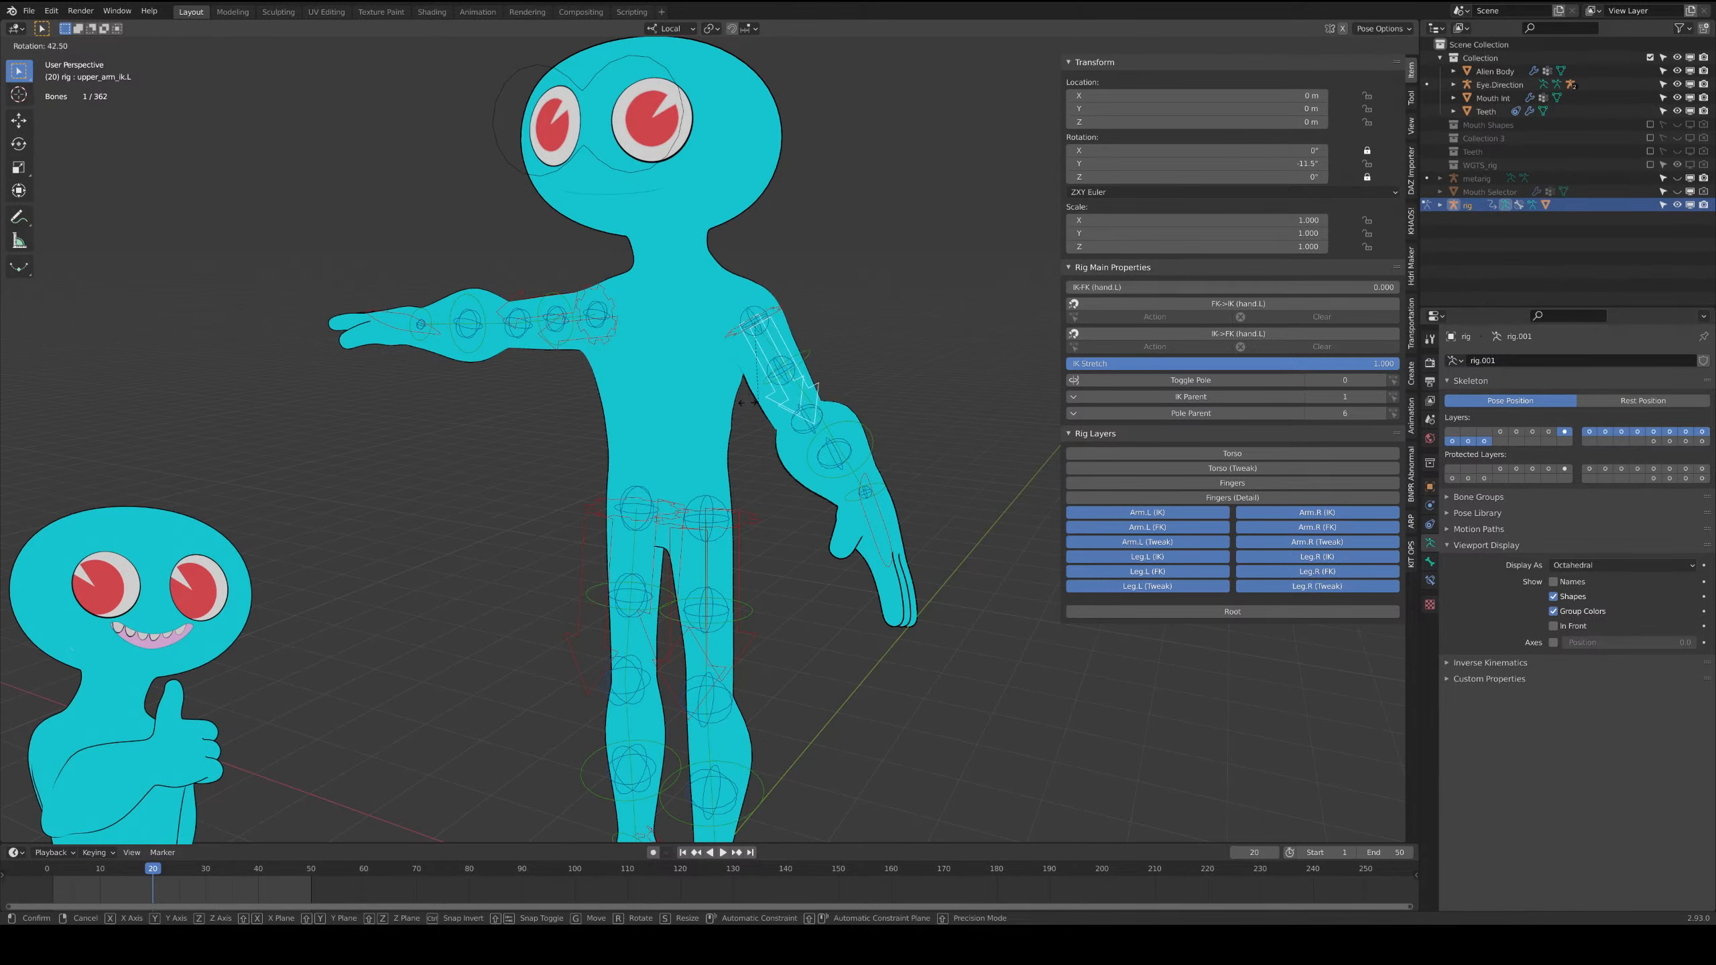
right_click(744, 466)
Show the Torso, Torso (Tweak), Fingers and Fingers (Detail) rig layers again and select all visible controls.
scroll(920, 434, up, 3)
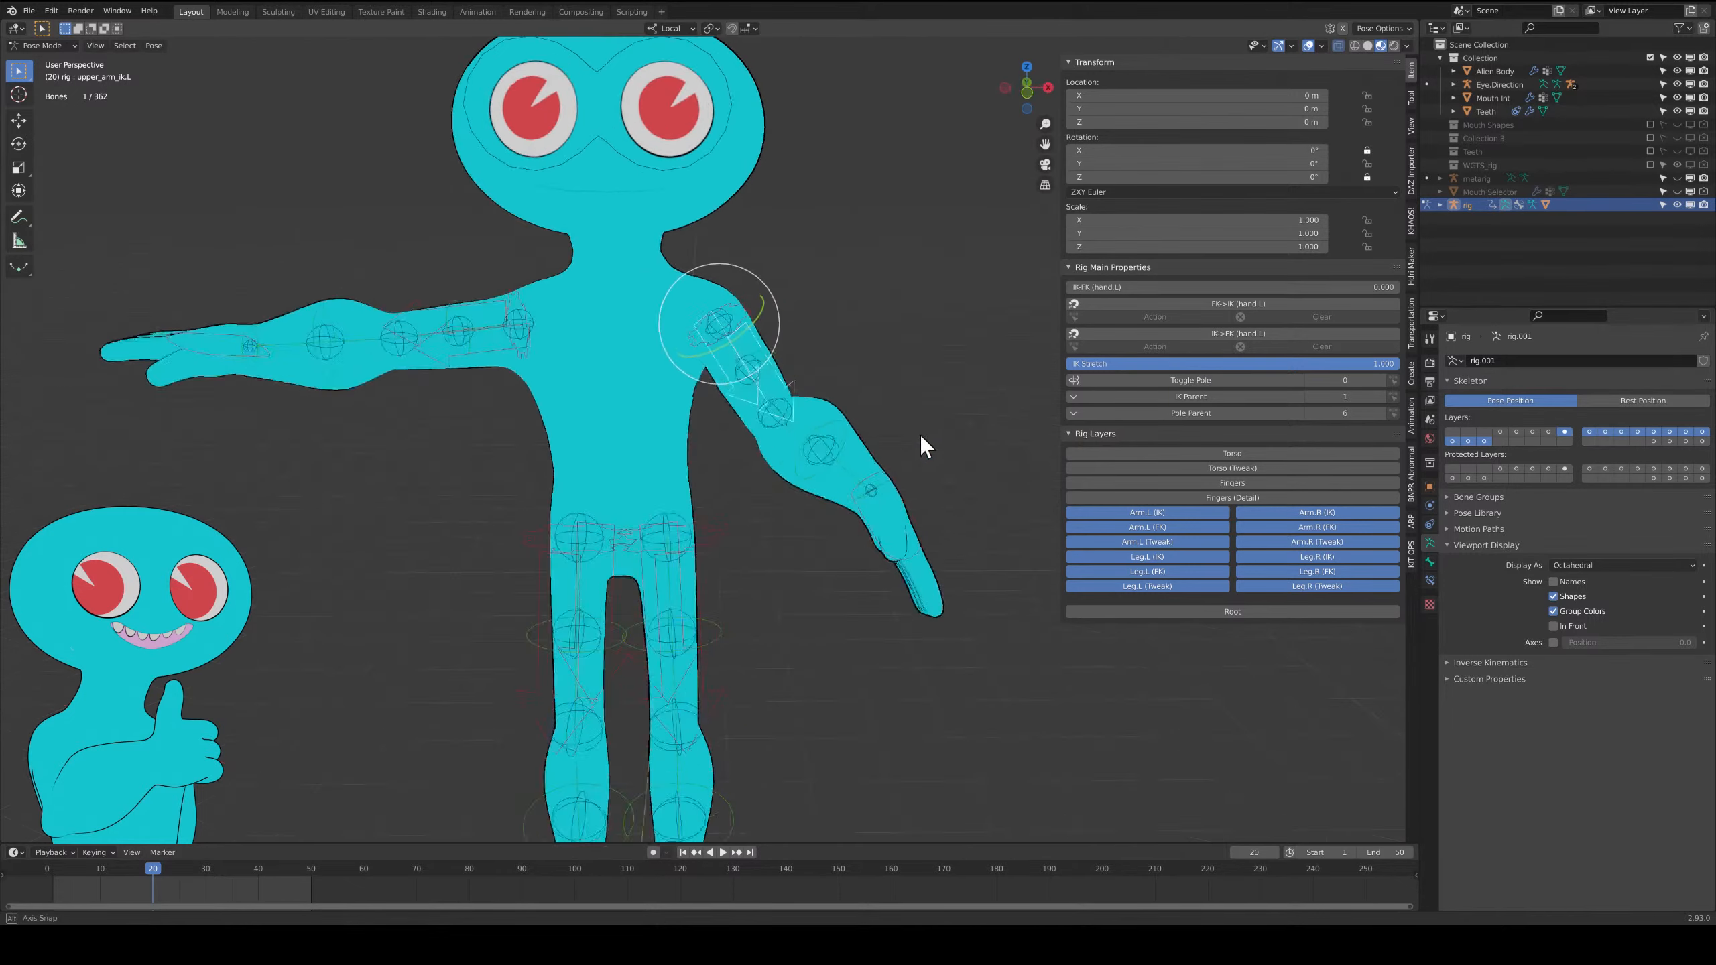
middle_drag(930, 416, 803, 460)
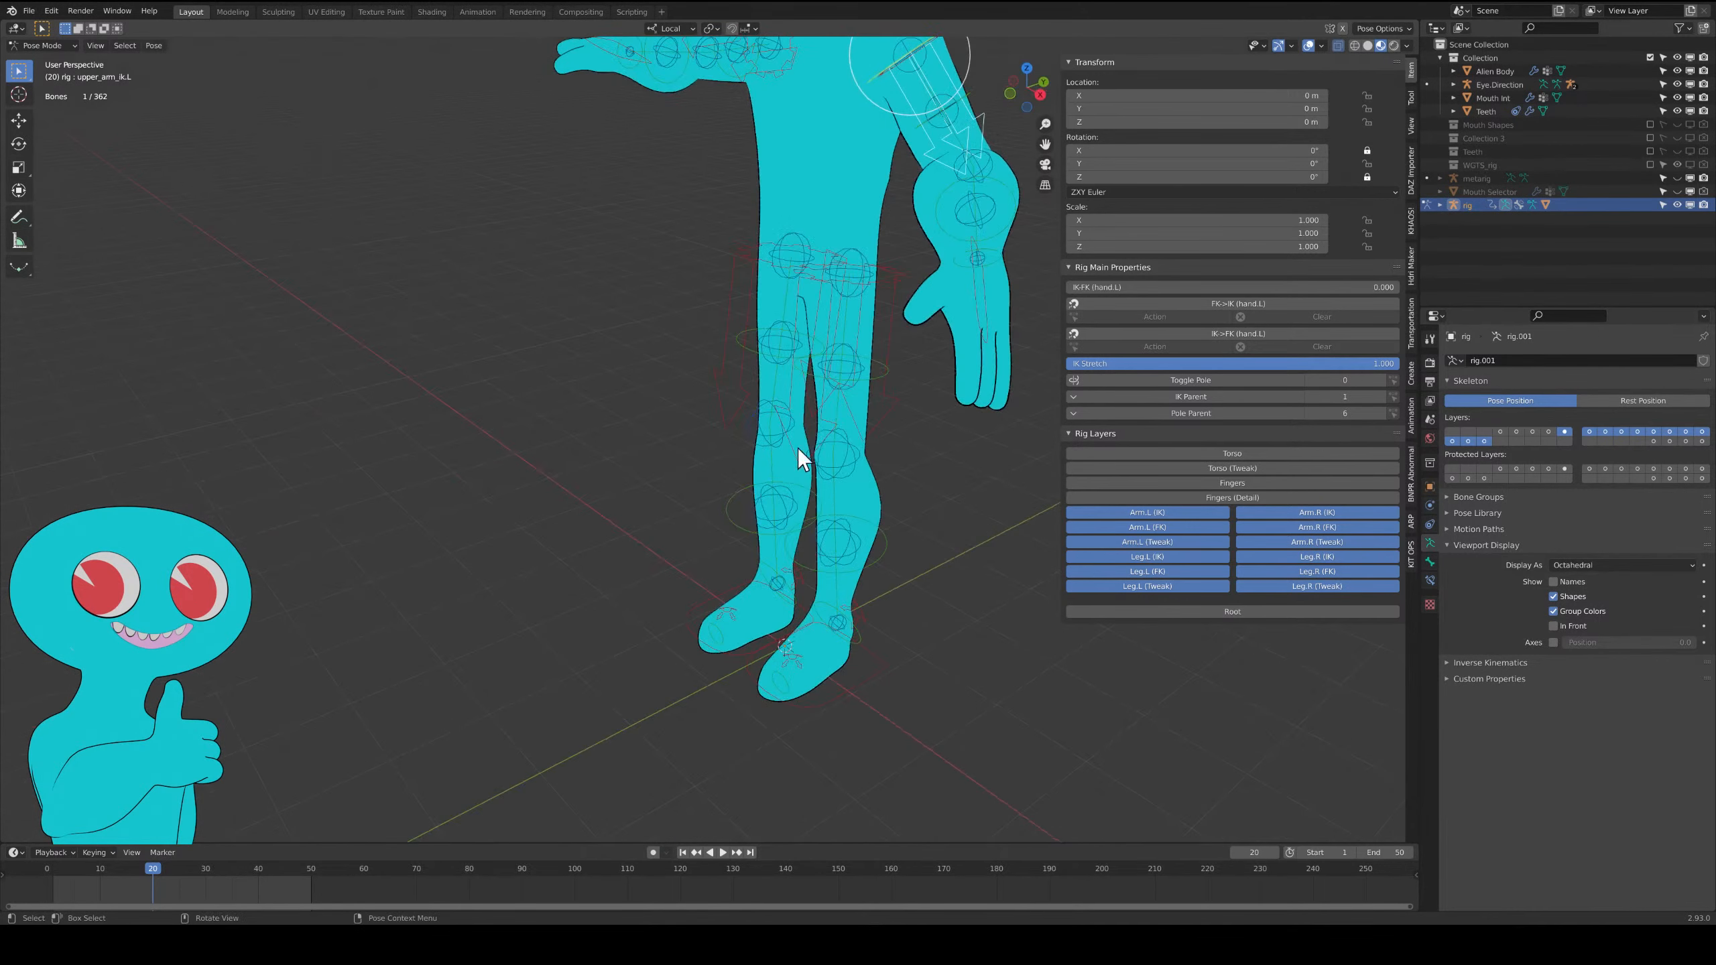
middle_drag(957, 337, 882, 470)
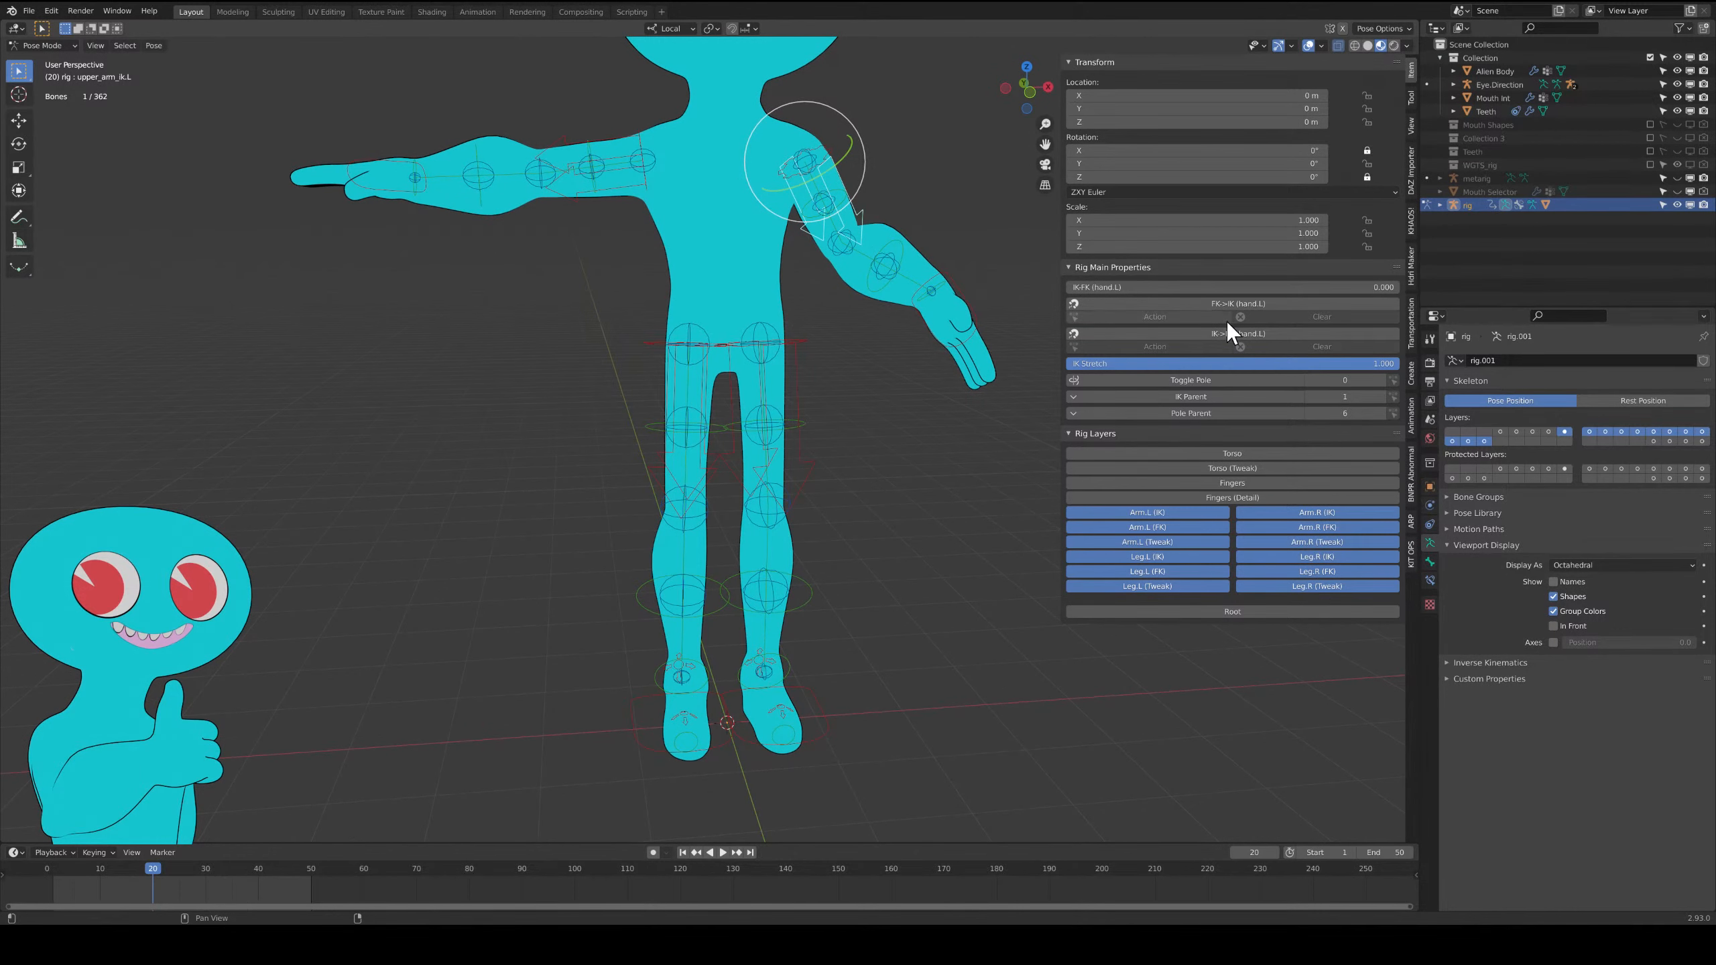
click(1179, 452)
click(1182, 467)
click(1182, 483)
click(1186, 497)
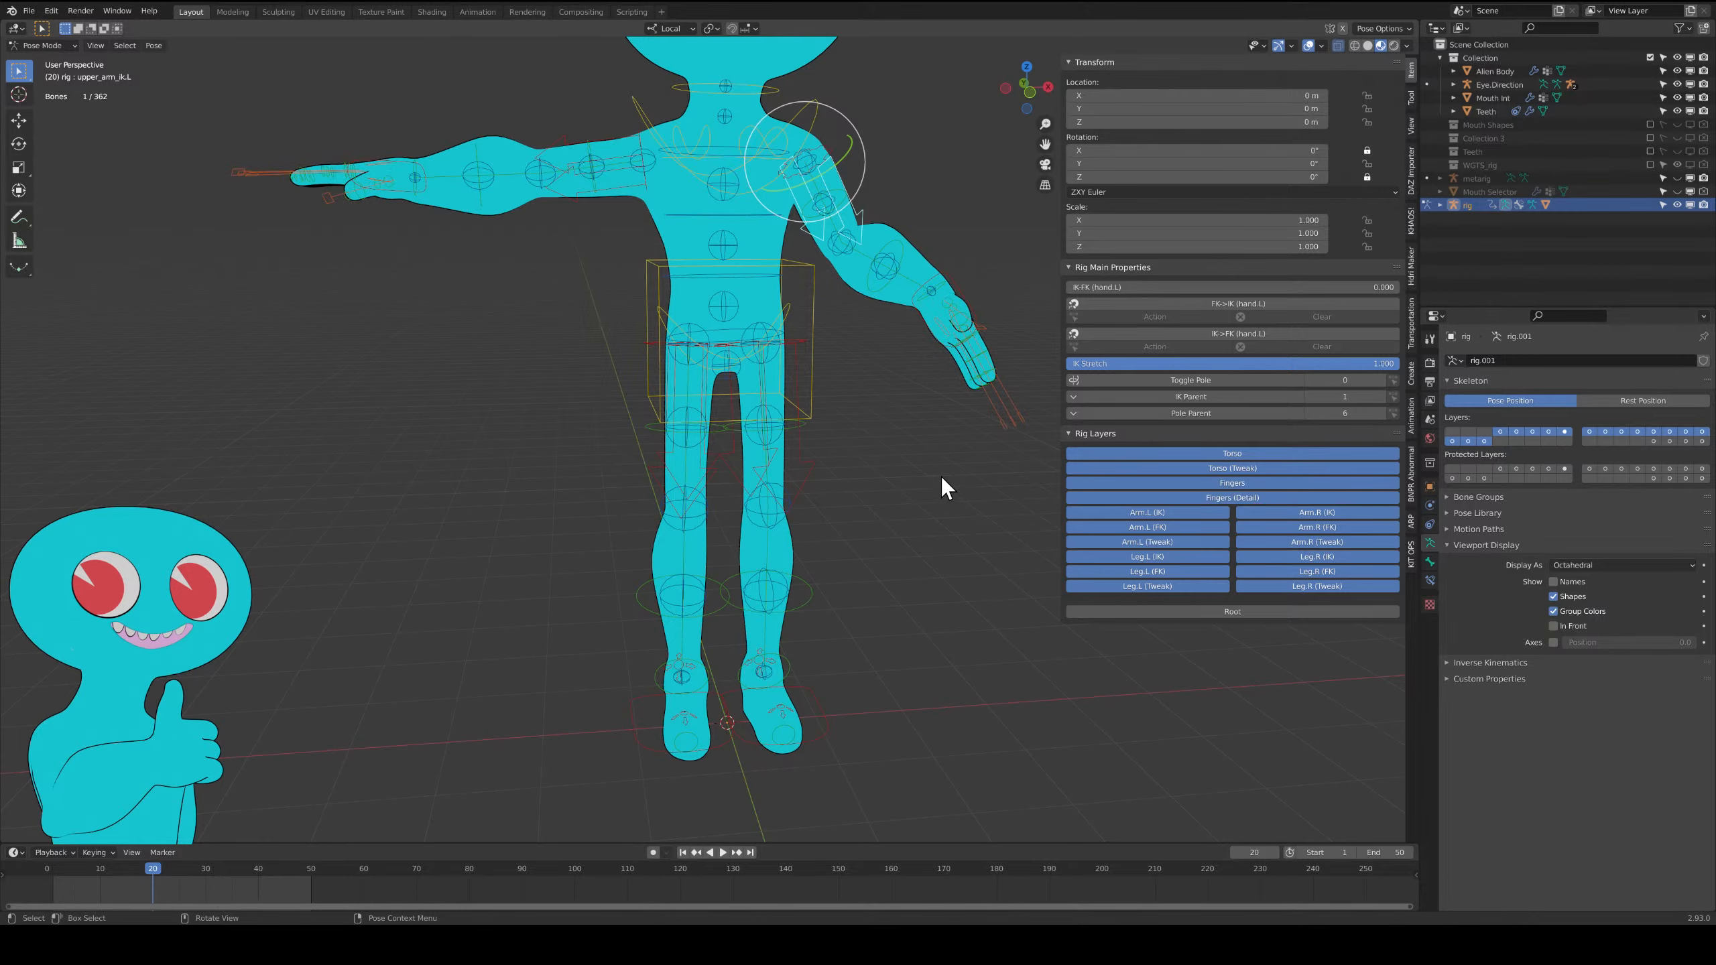
key(a)
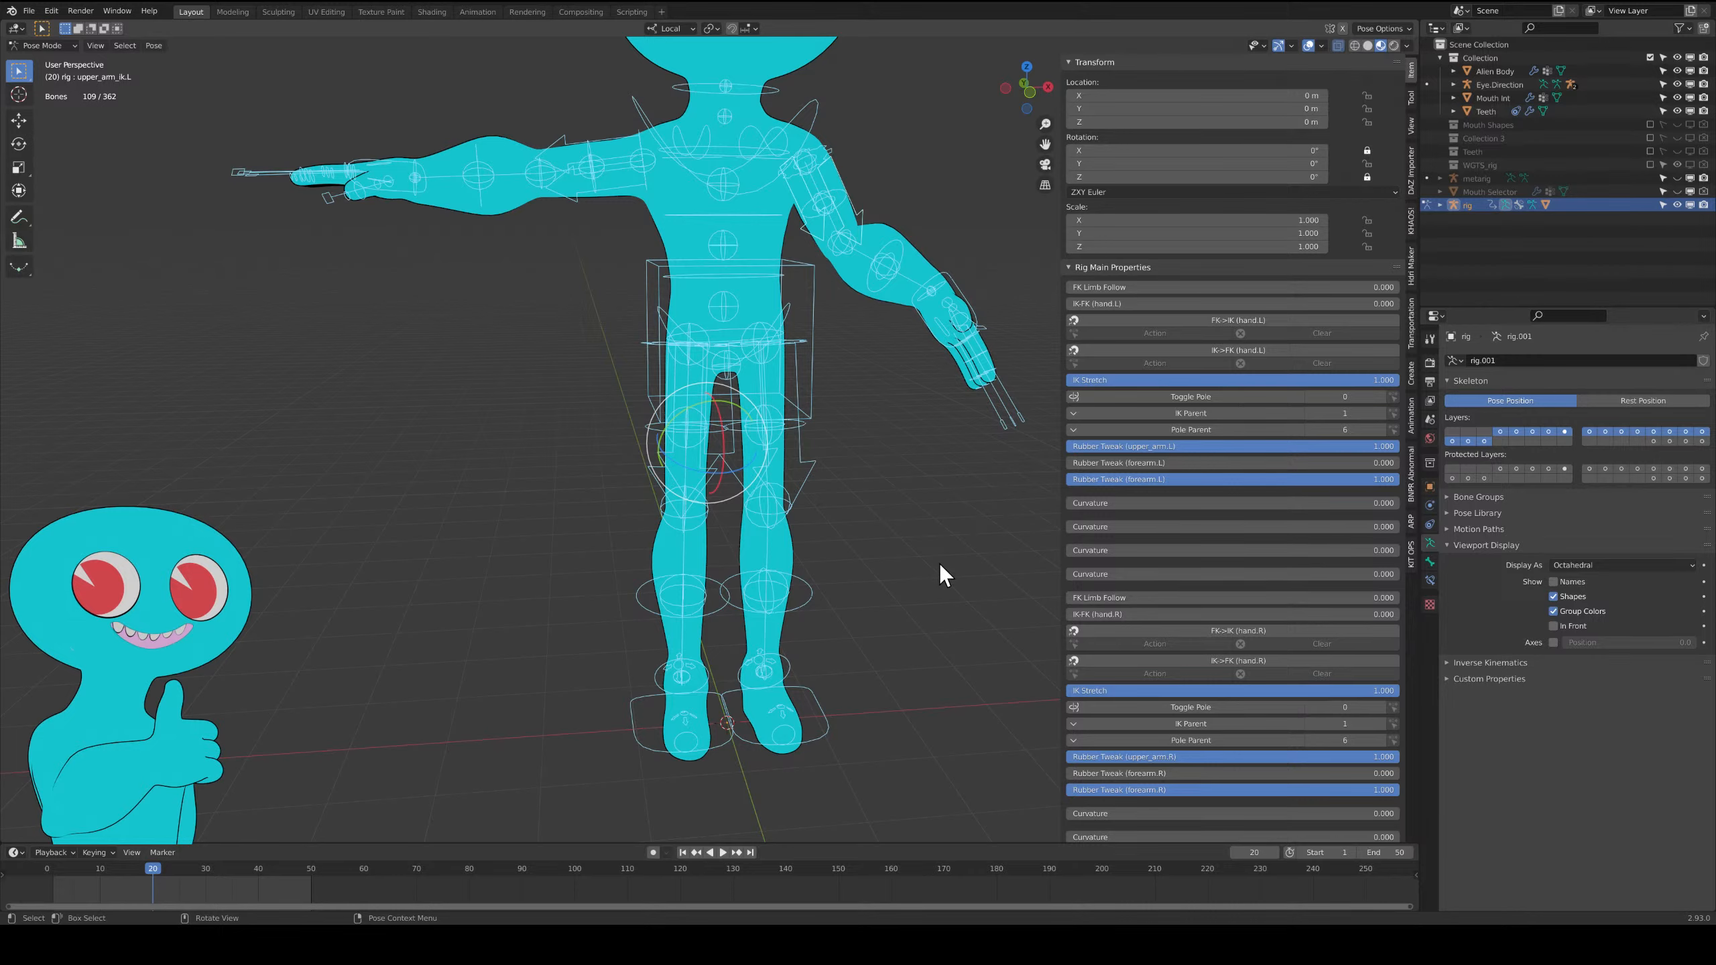
Examine the Auto-Rig Pro rig, remap and export options and the file's import and export commands.
click(1410, 521)
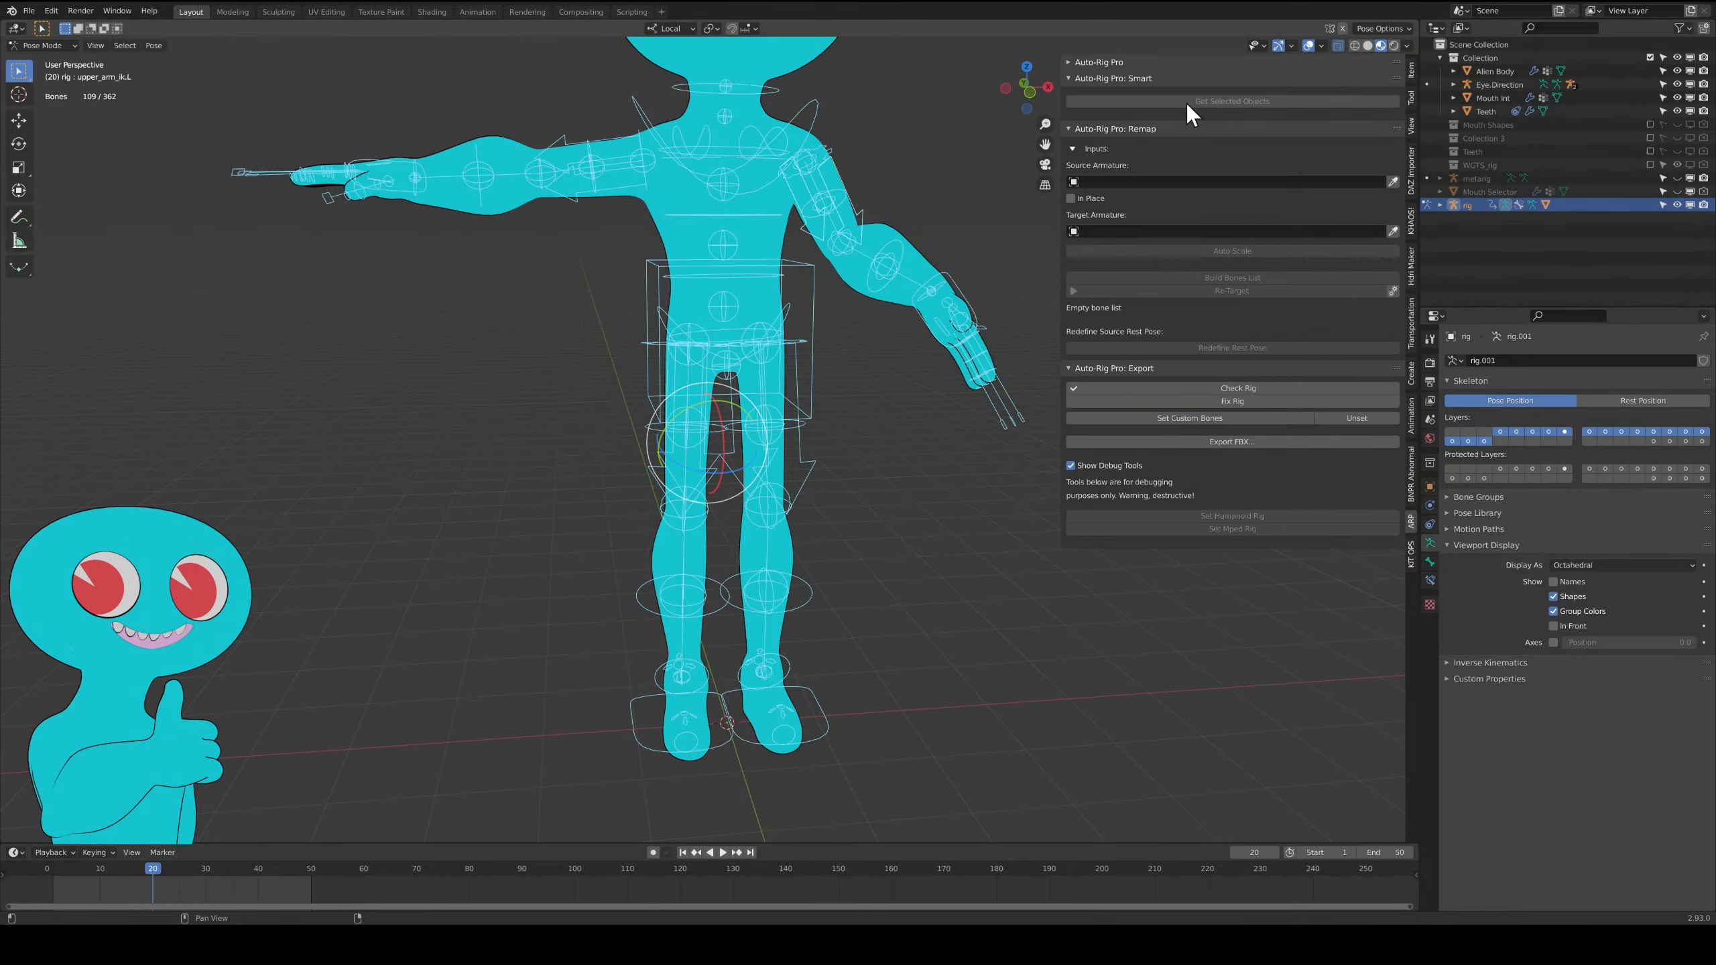
click(1104, 64)
click(1152, 82)
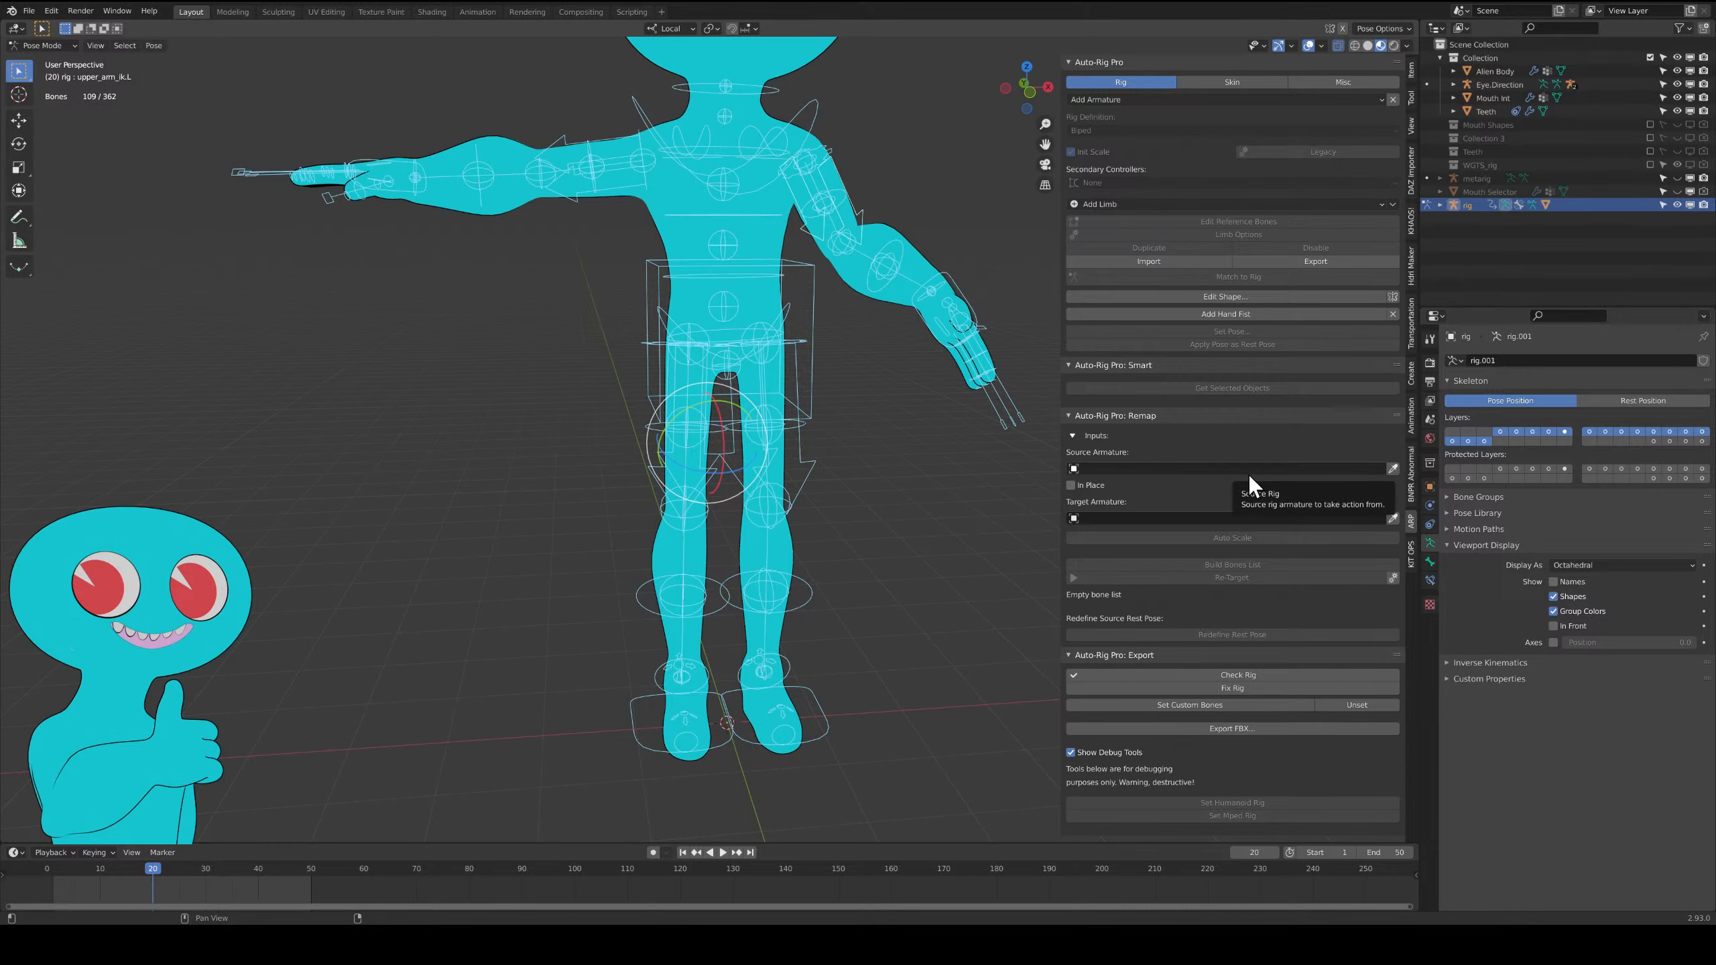
click(30, 12)
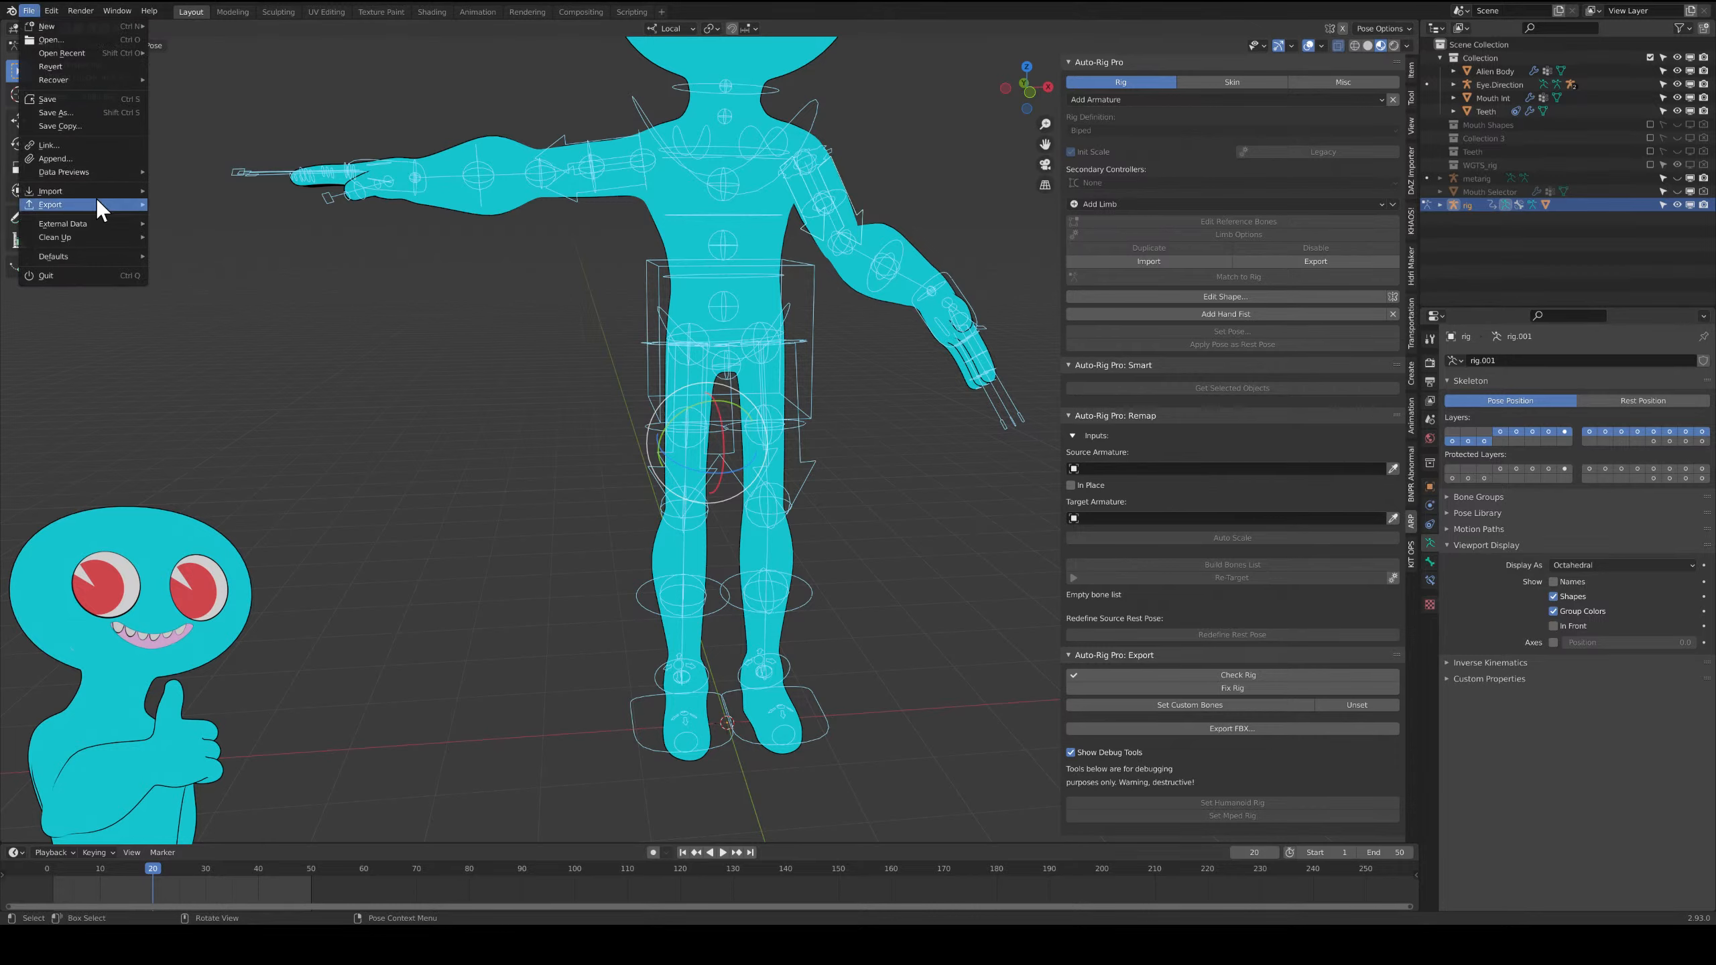
mouse_move(119, 185)
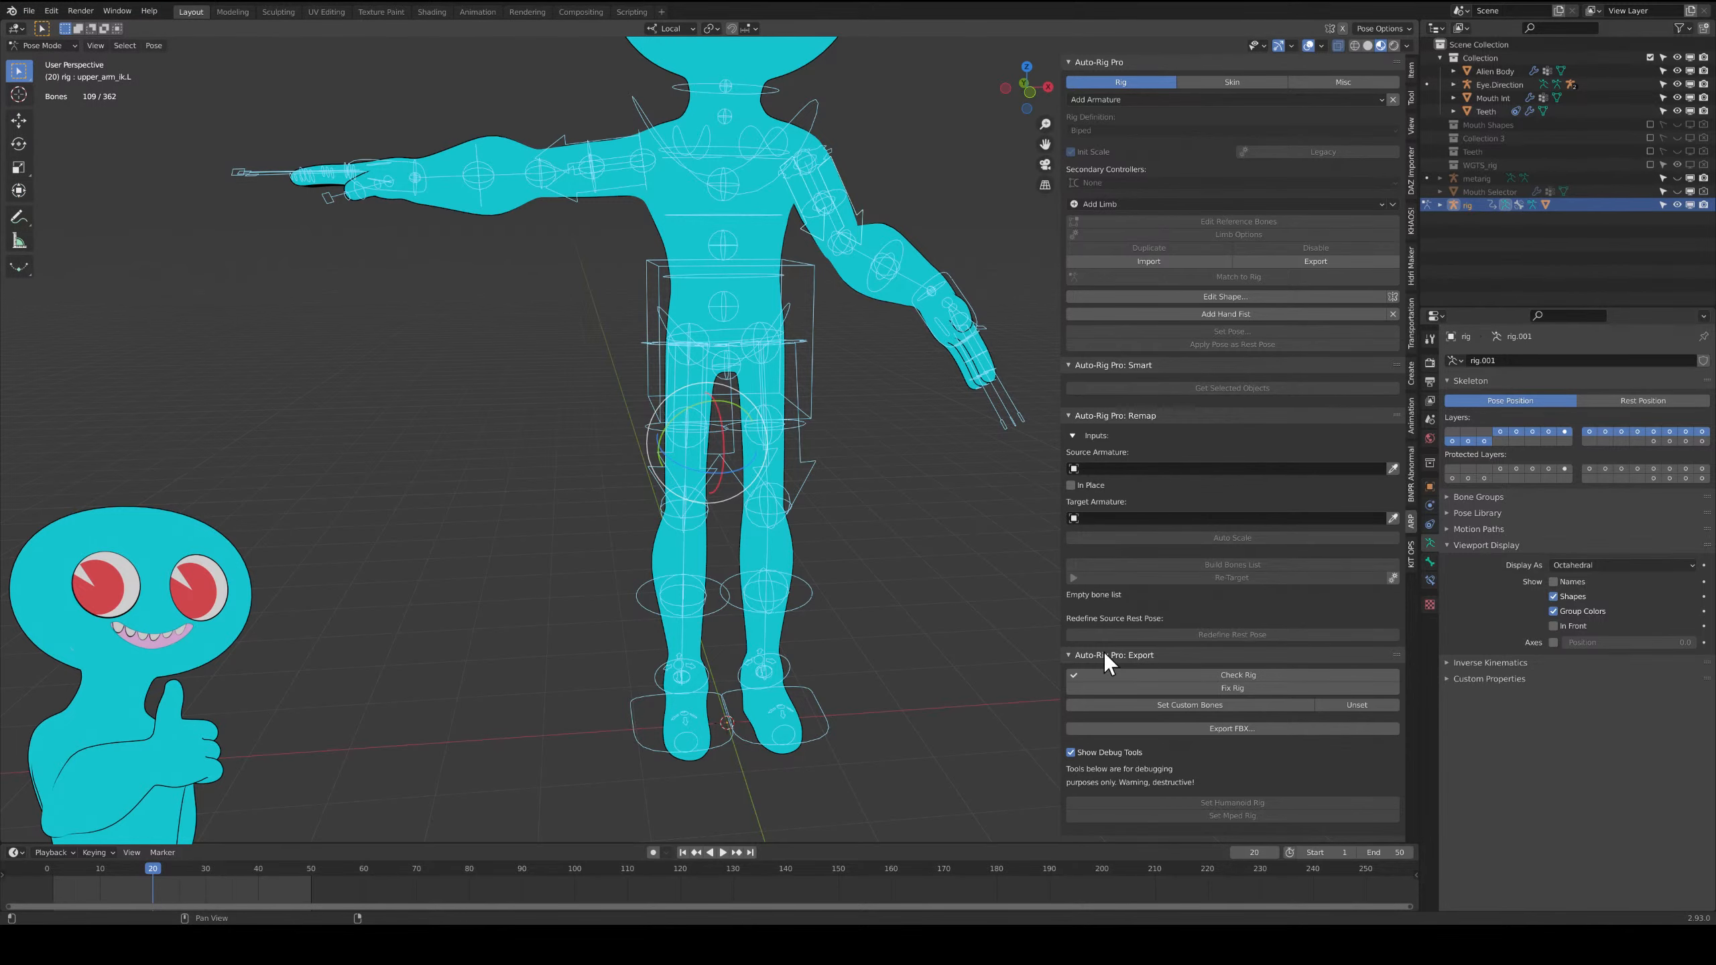
scroll(603, 548, down, 1)
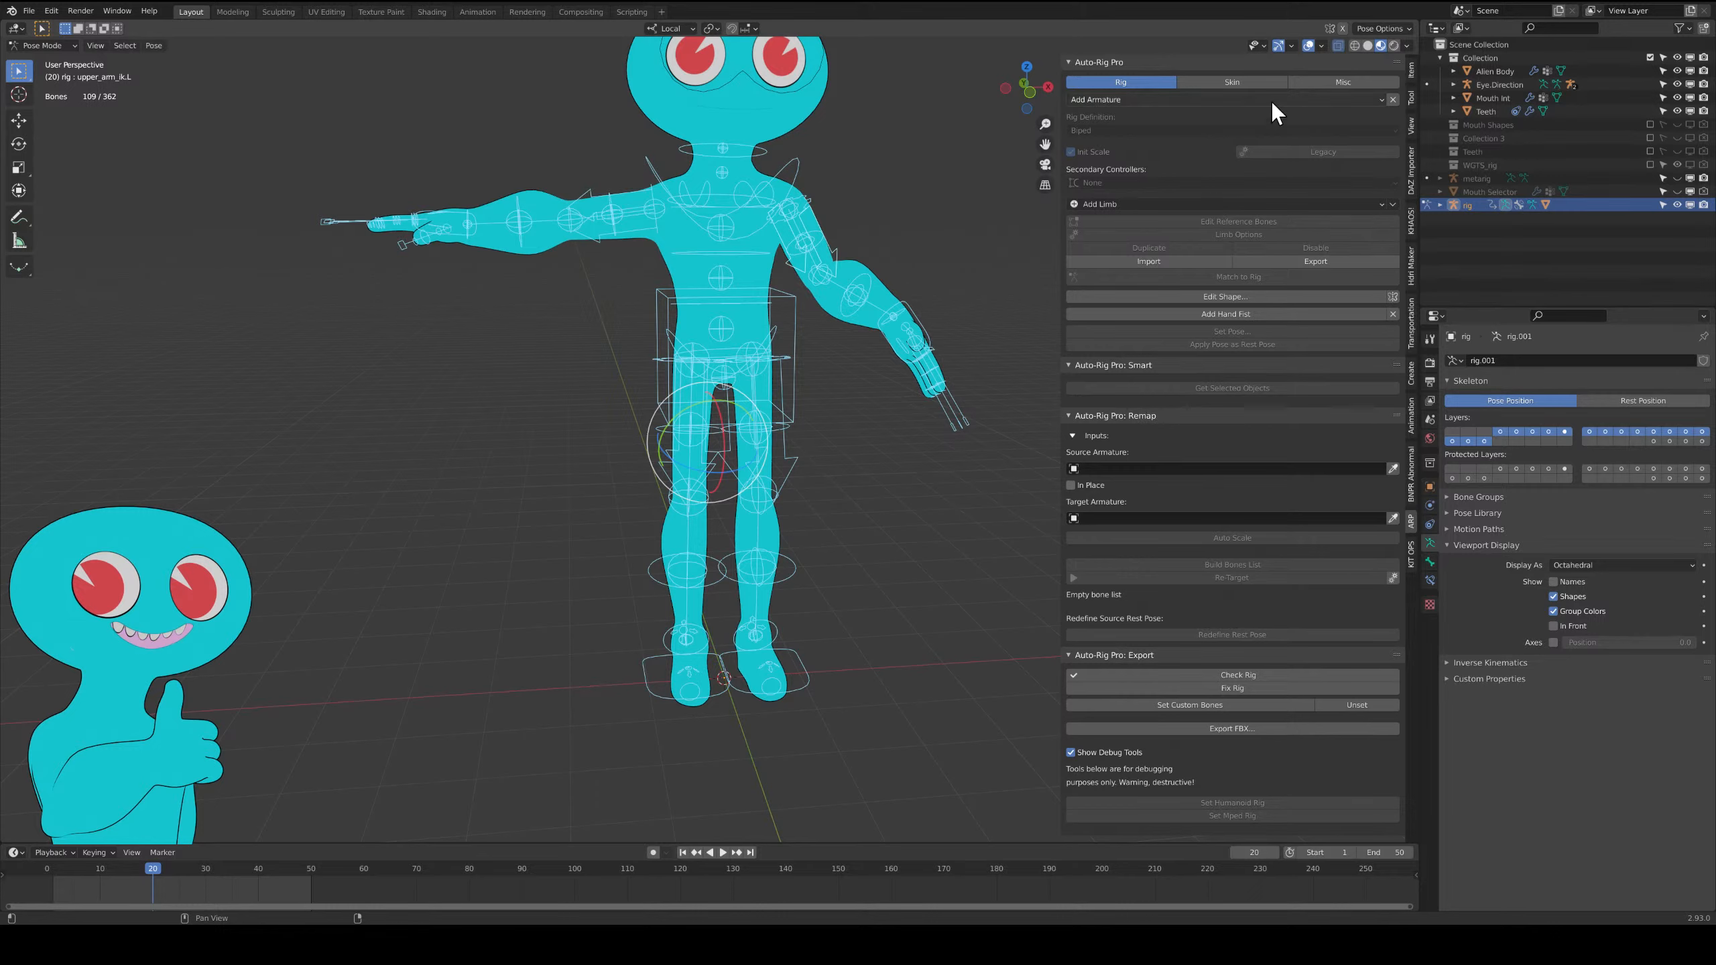
Bring back the selected controls' transform and rig properties and inspect the posed character from several angles.
click(1411, 73)
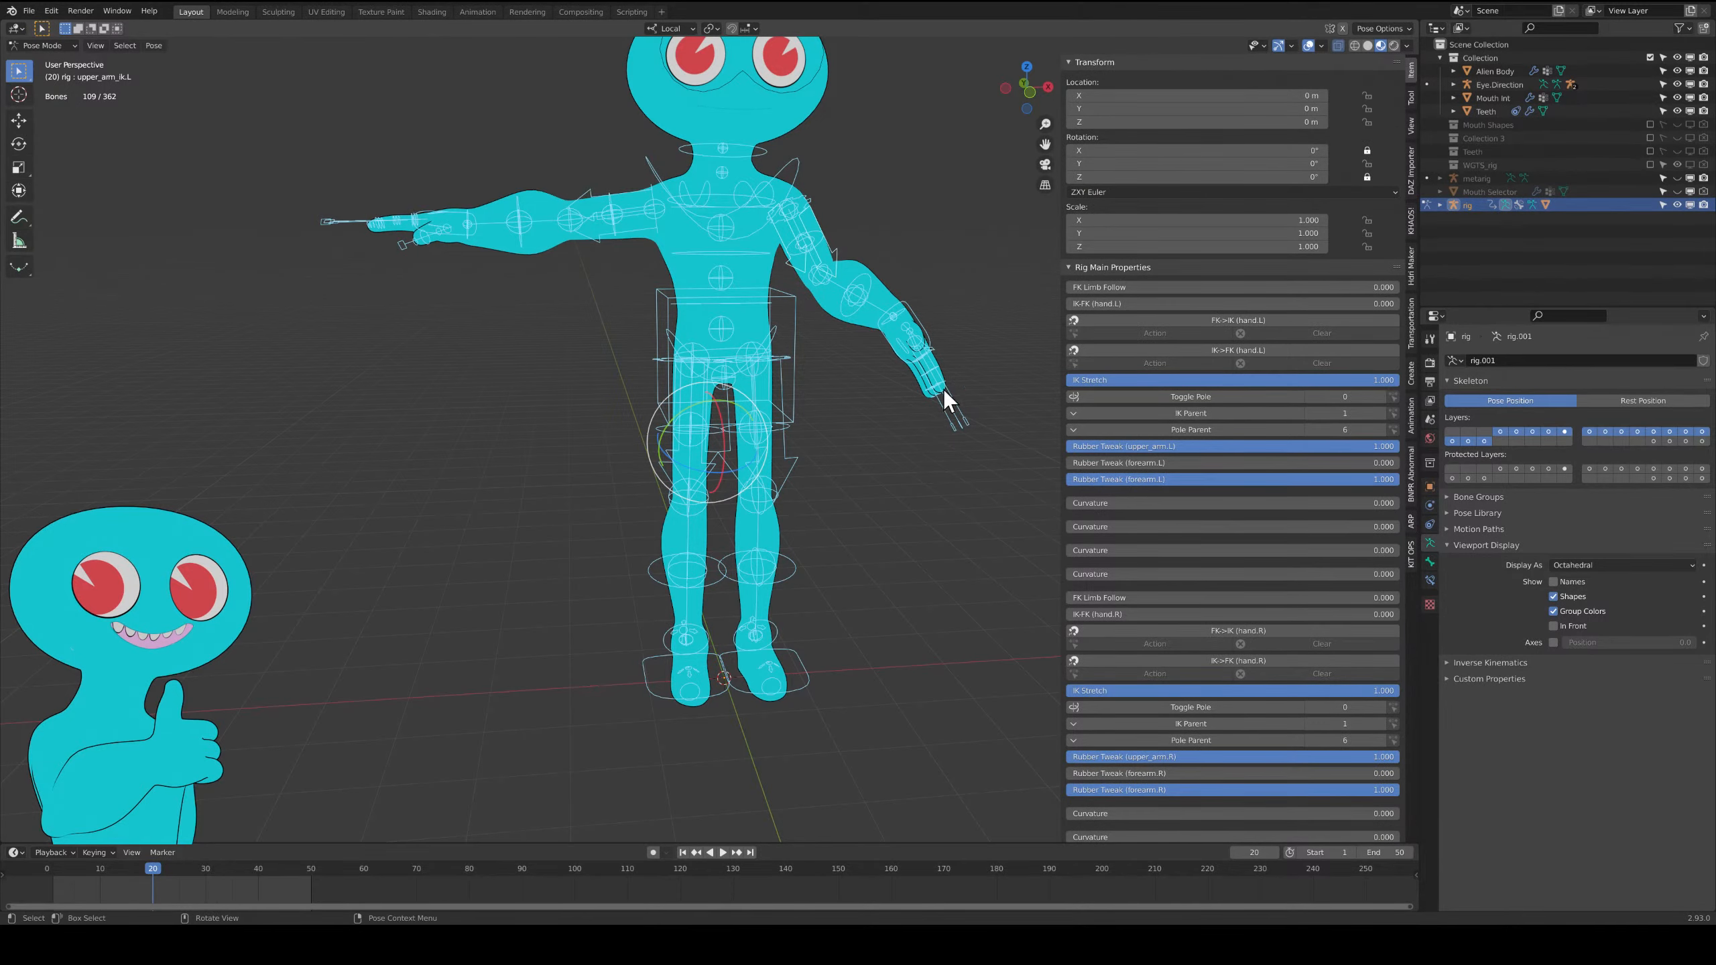
middle_drag(944, 389, 821, 401)
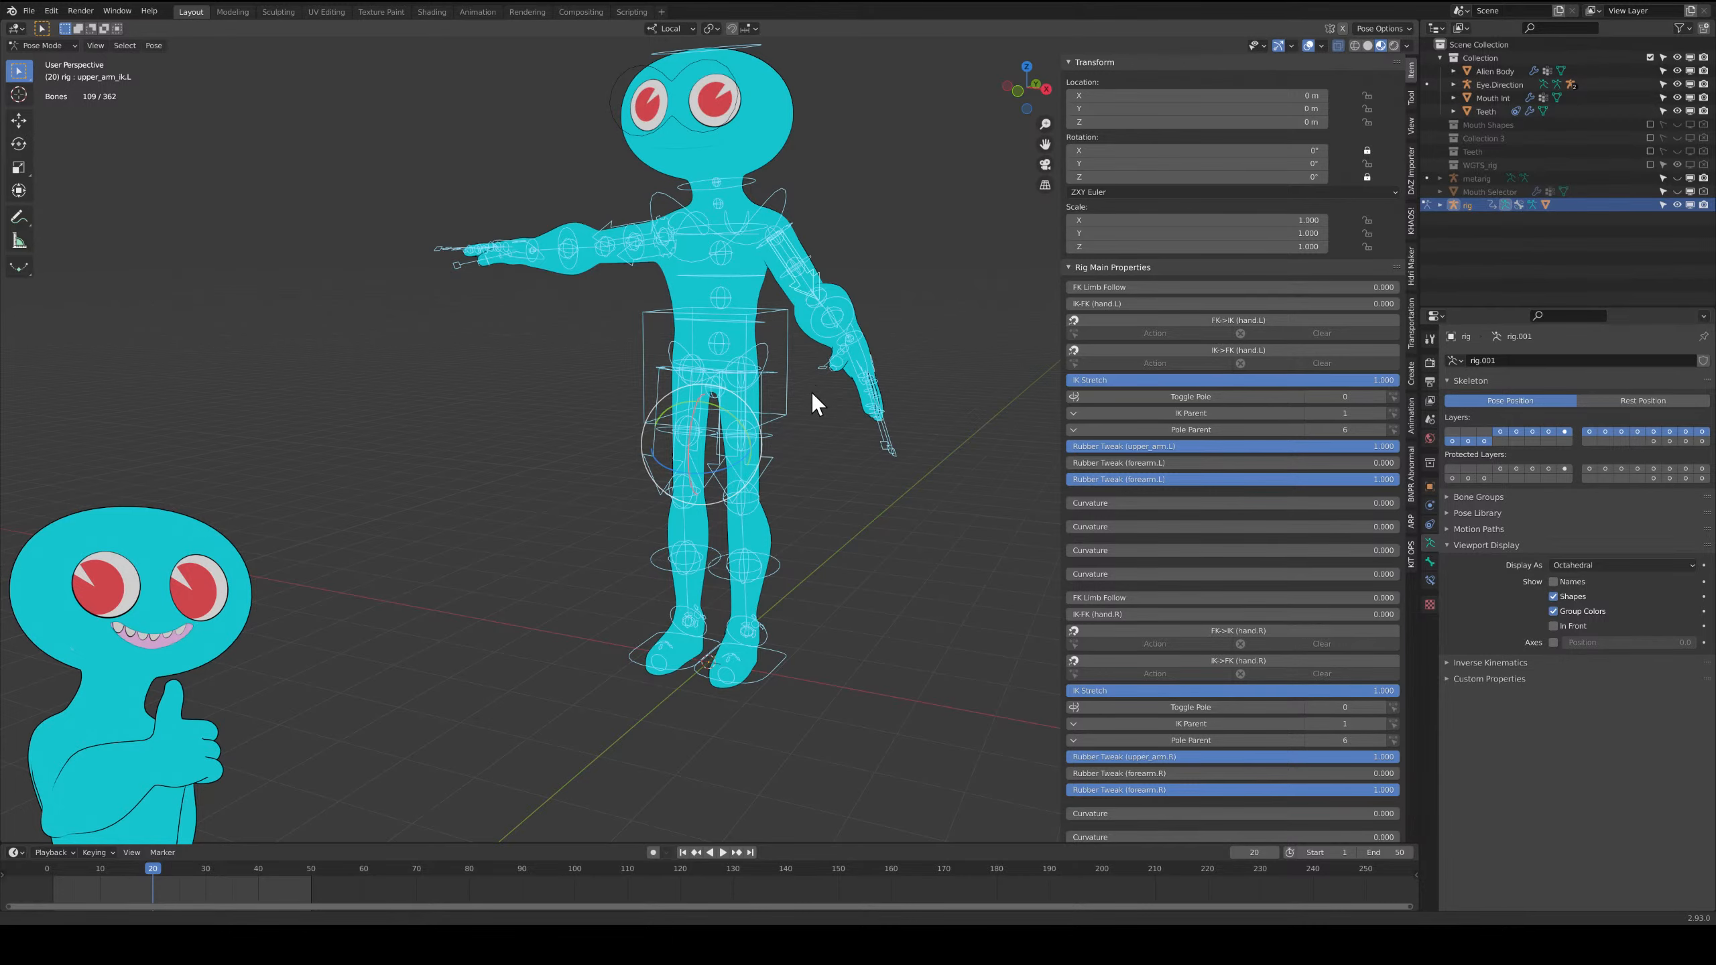
shift+middle_drag(811, 391, 871, 477)
scroll(728, 420, up, 1)
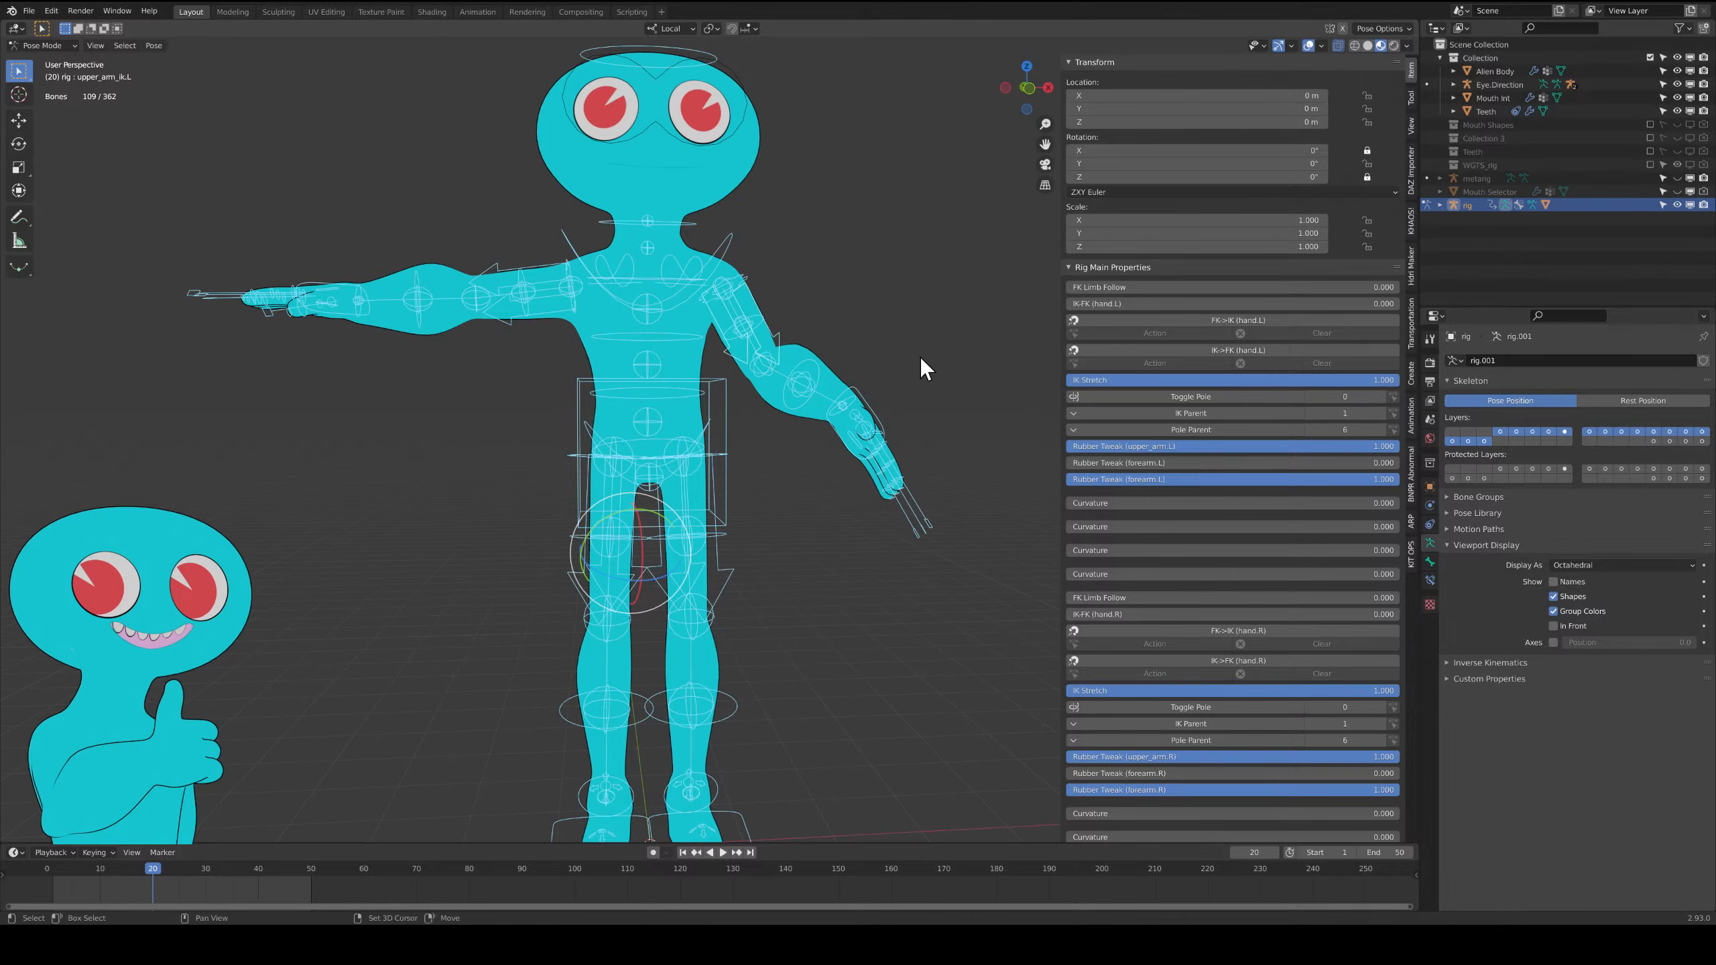
middle_drag(920, 357, 803, 346)
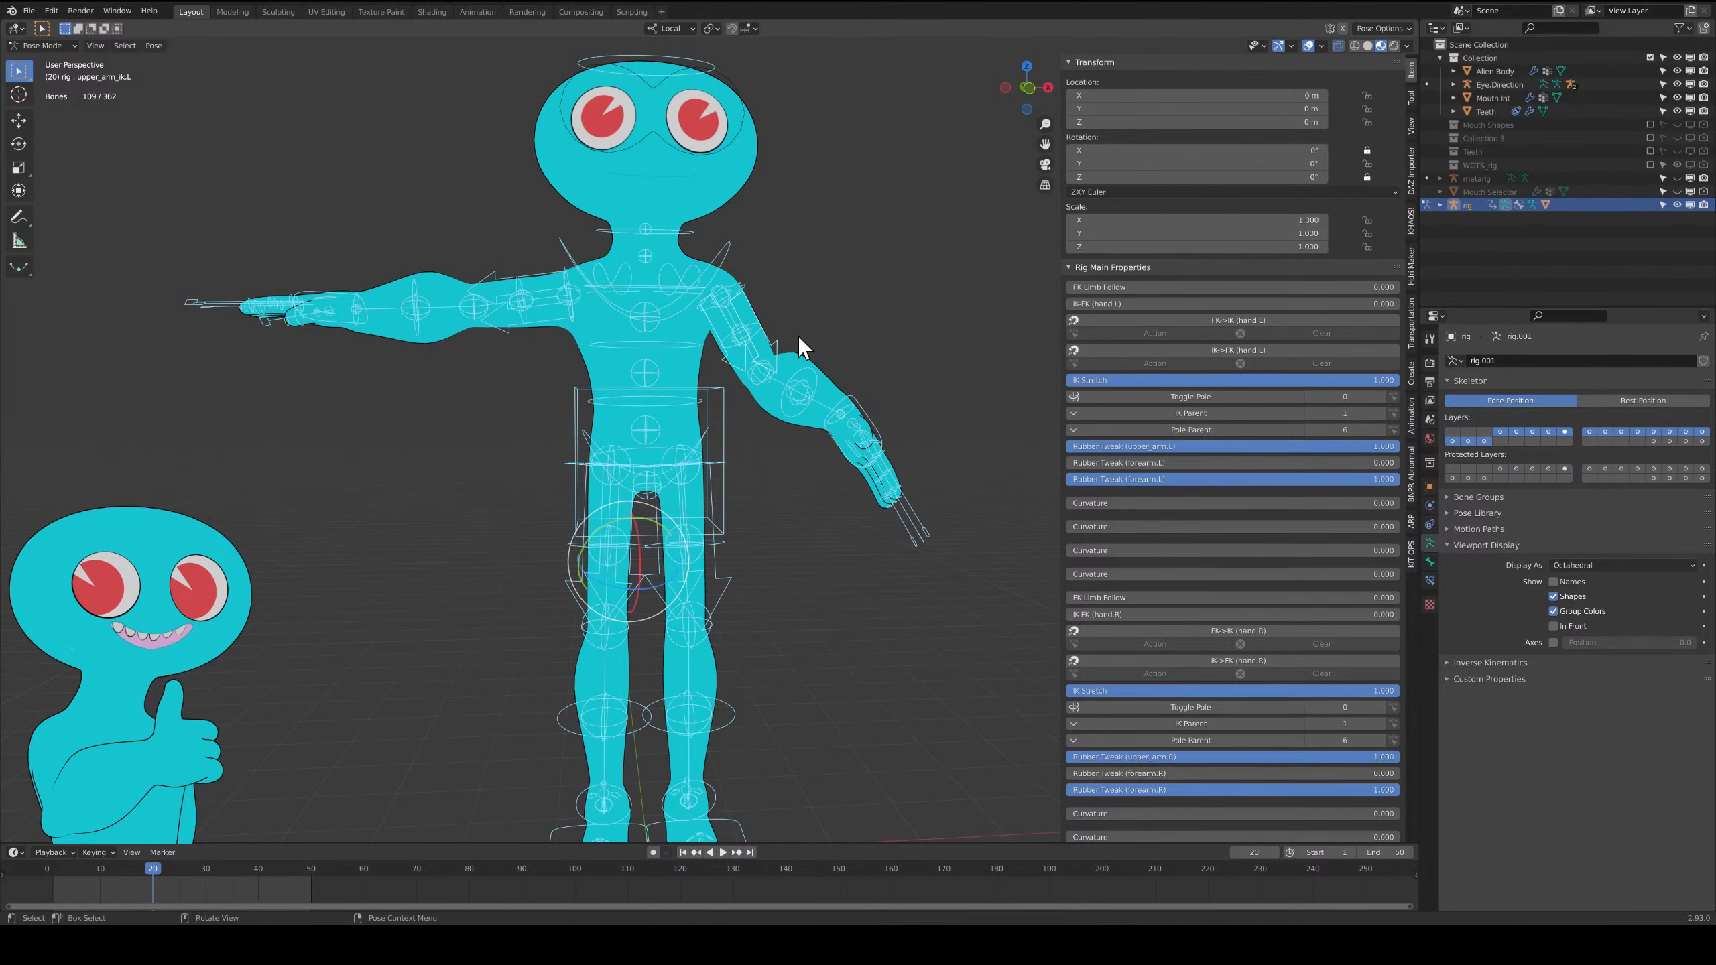